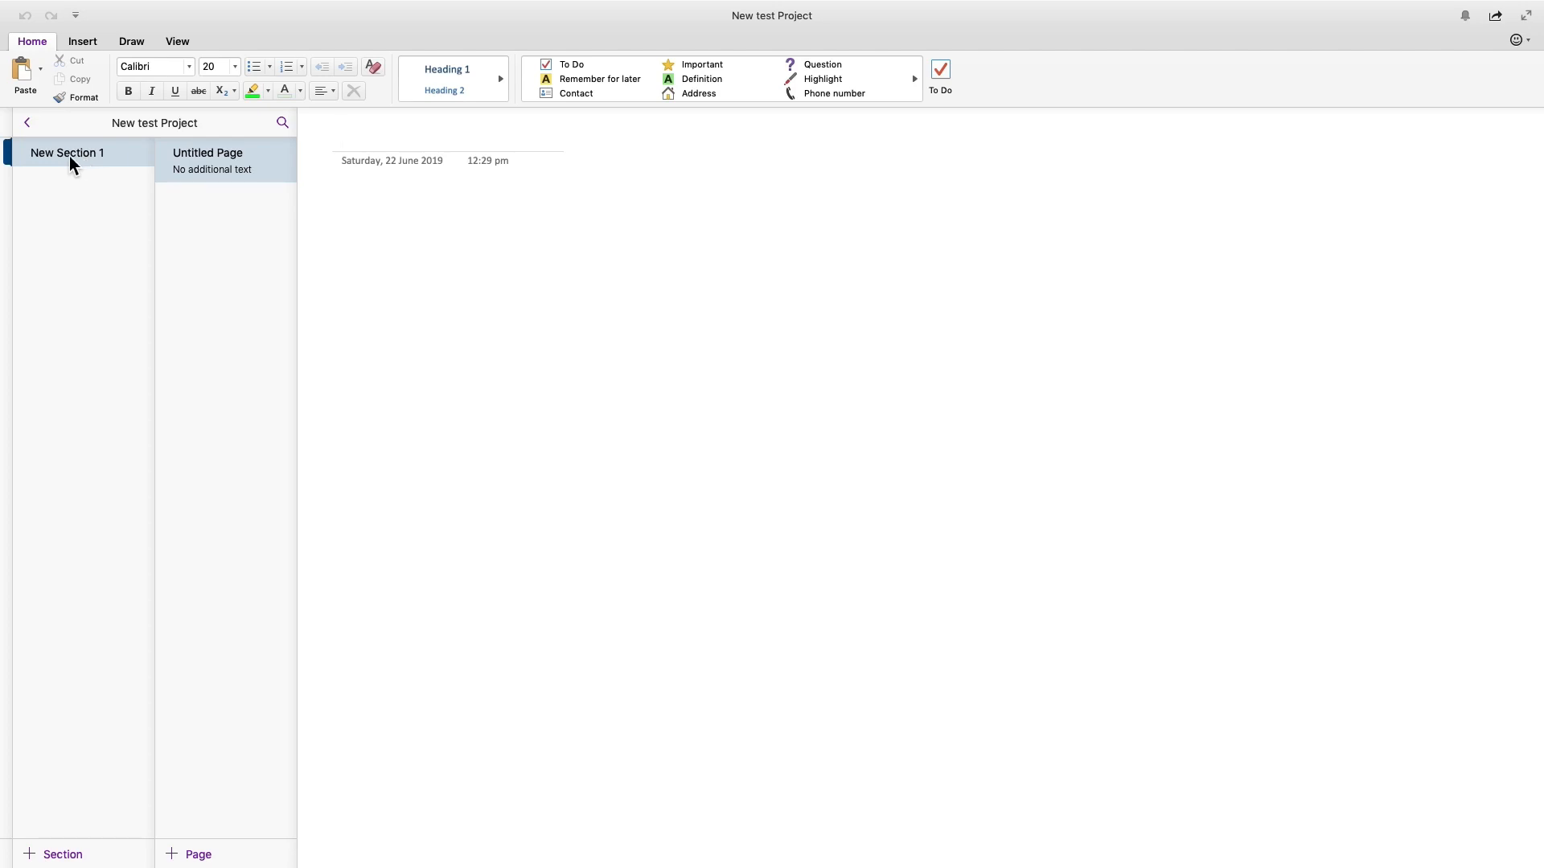
# - Rename the notebook's existing section as "Main Planne pdf"
pyautogui.click(69, 156)
pyautogui.rightClick(69, 157)
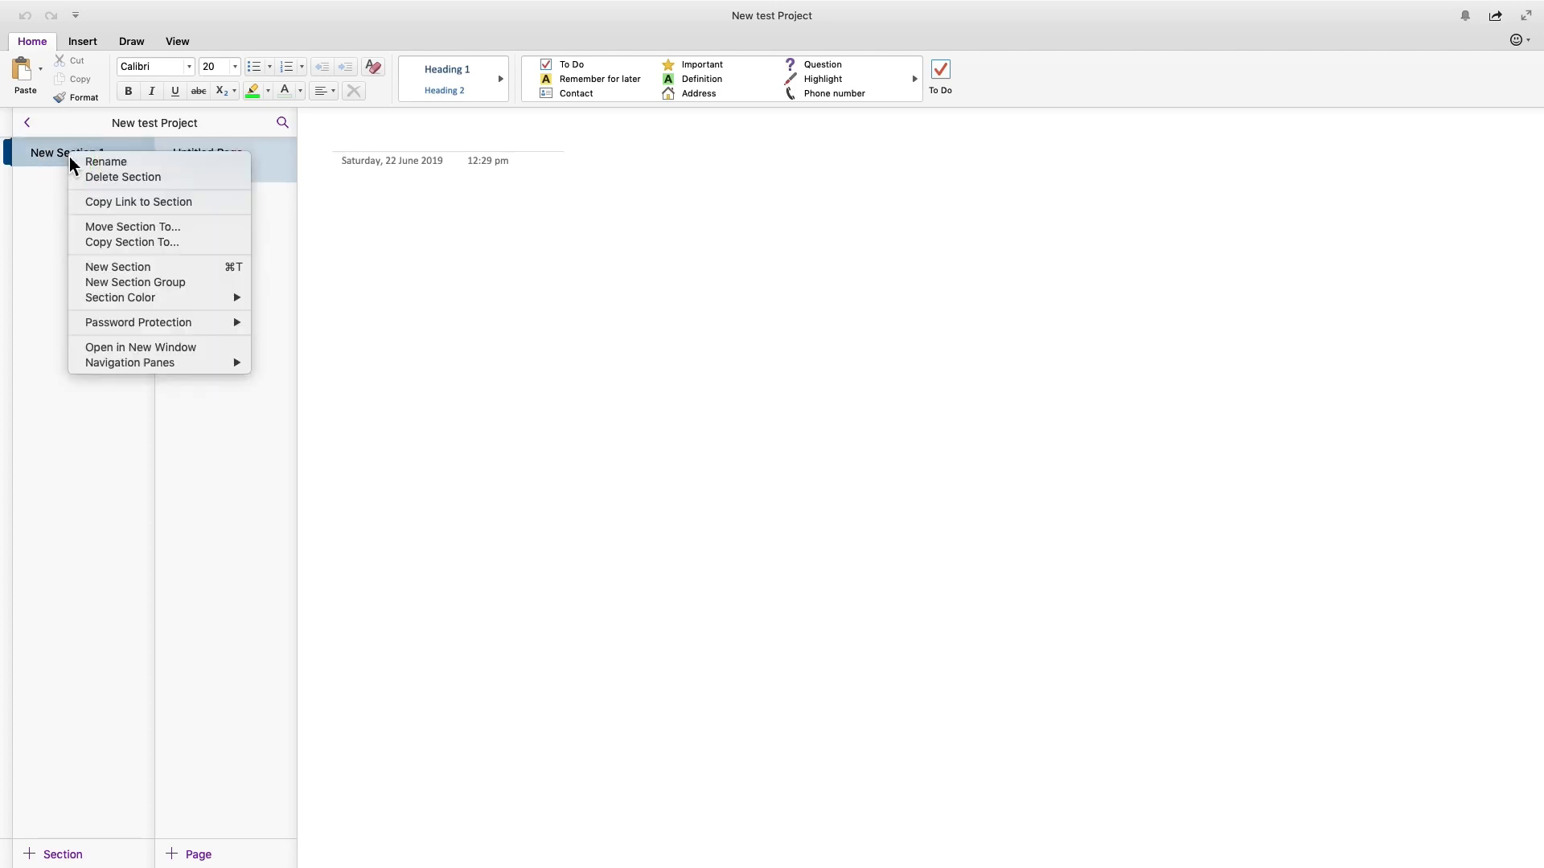
pyautogui.click(94, 165)
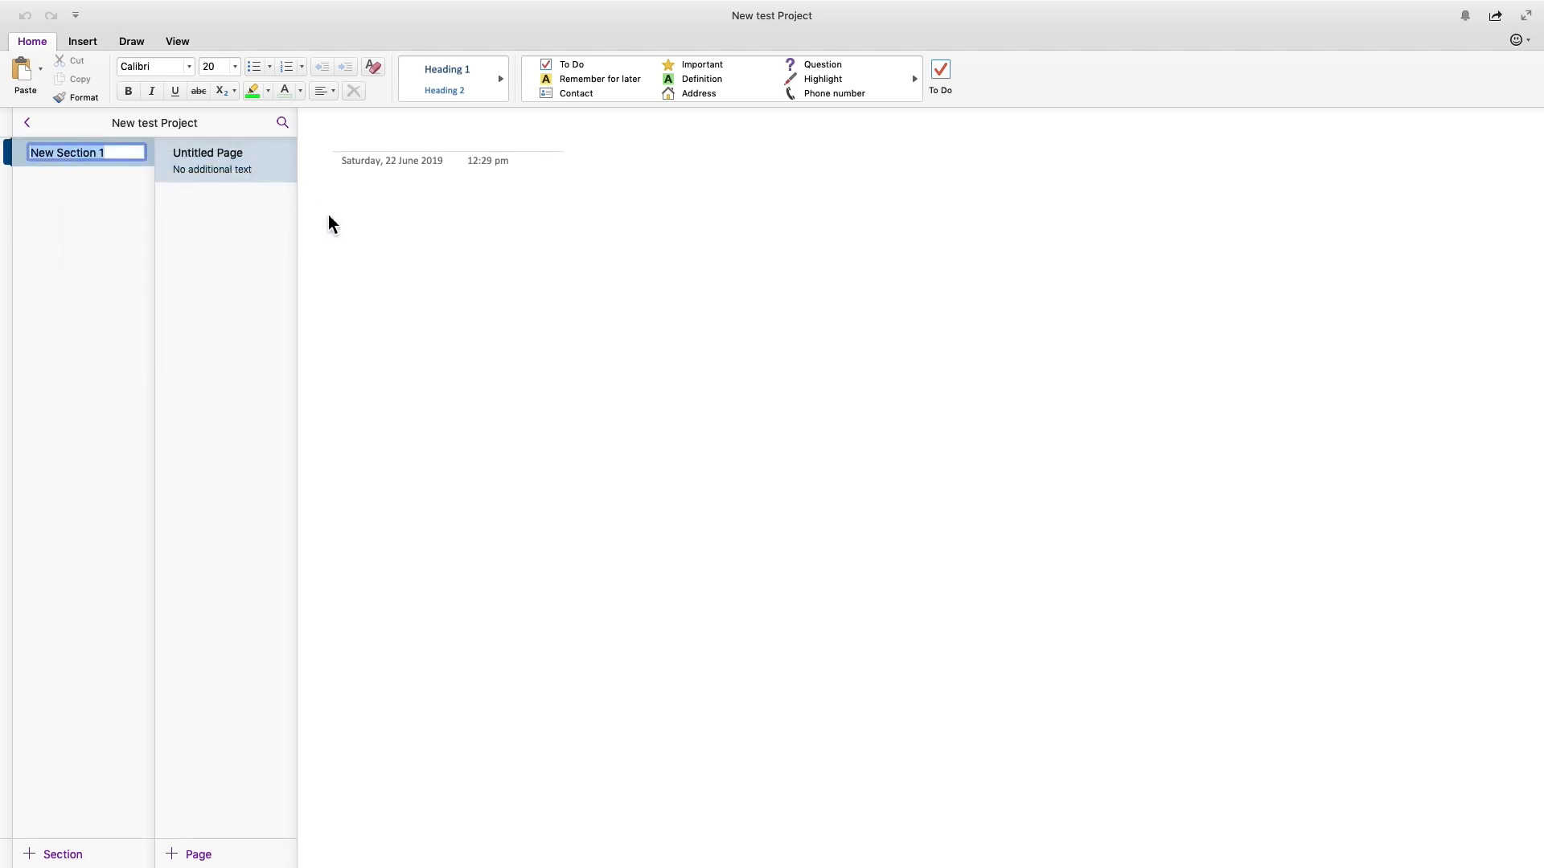
pyautogui.write('Main Planne pdf')
pyautogui.press('Return')
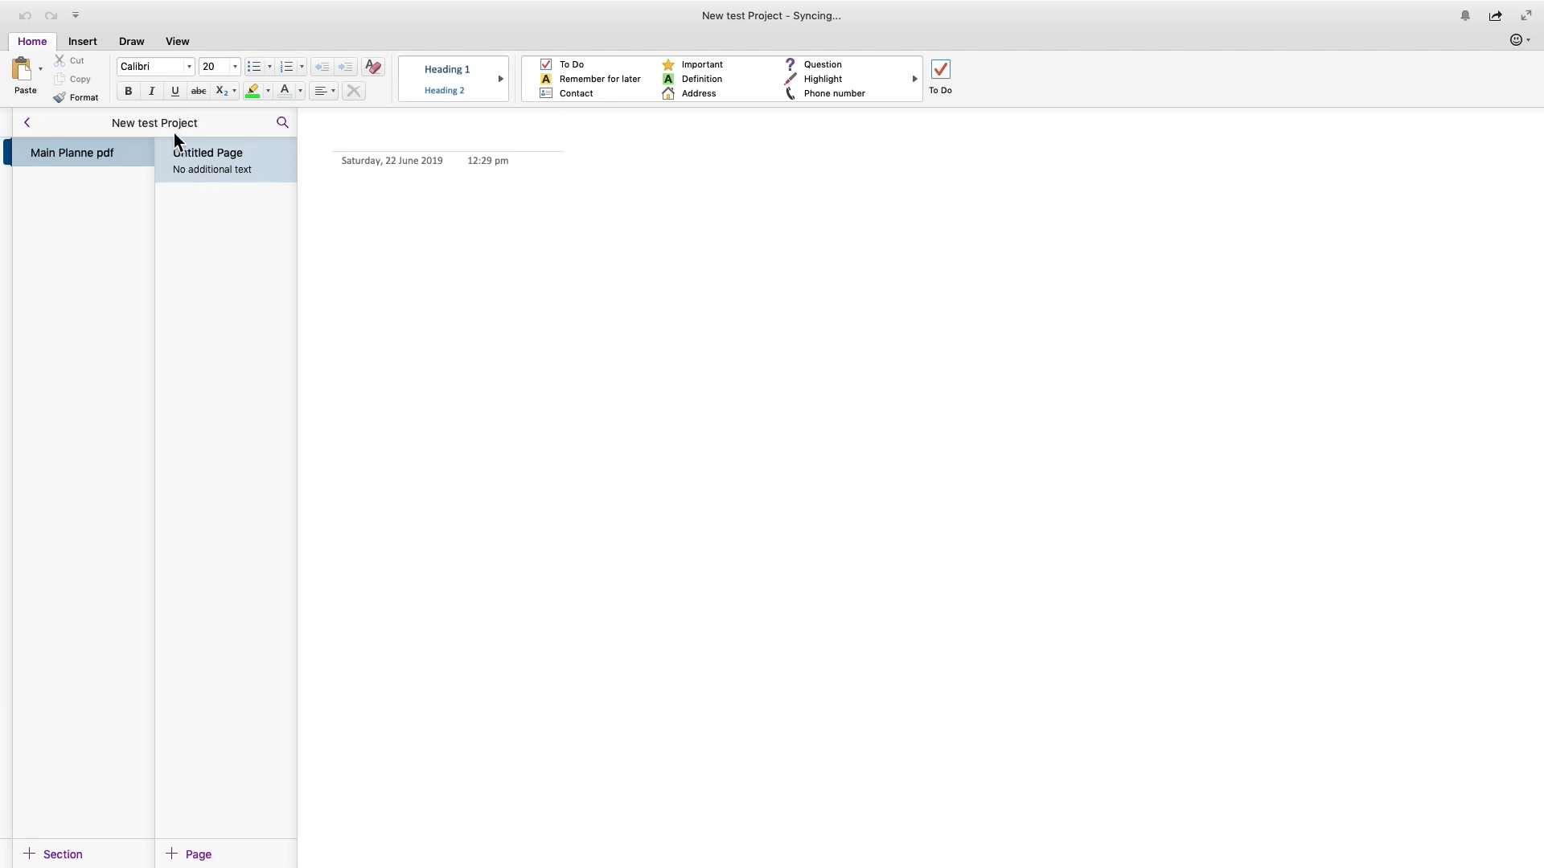
# - Insert OneNotePlanner.pdf as a PDF printout on the section's untitled page
pyautogui.click(84, 41)
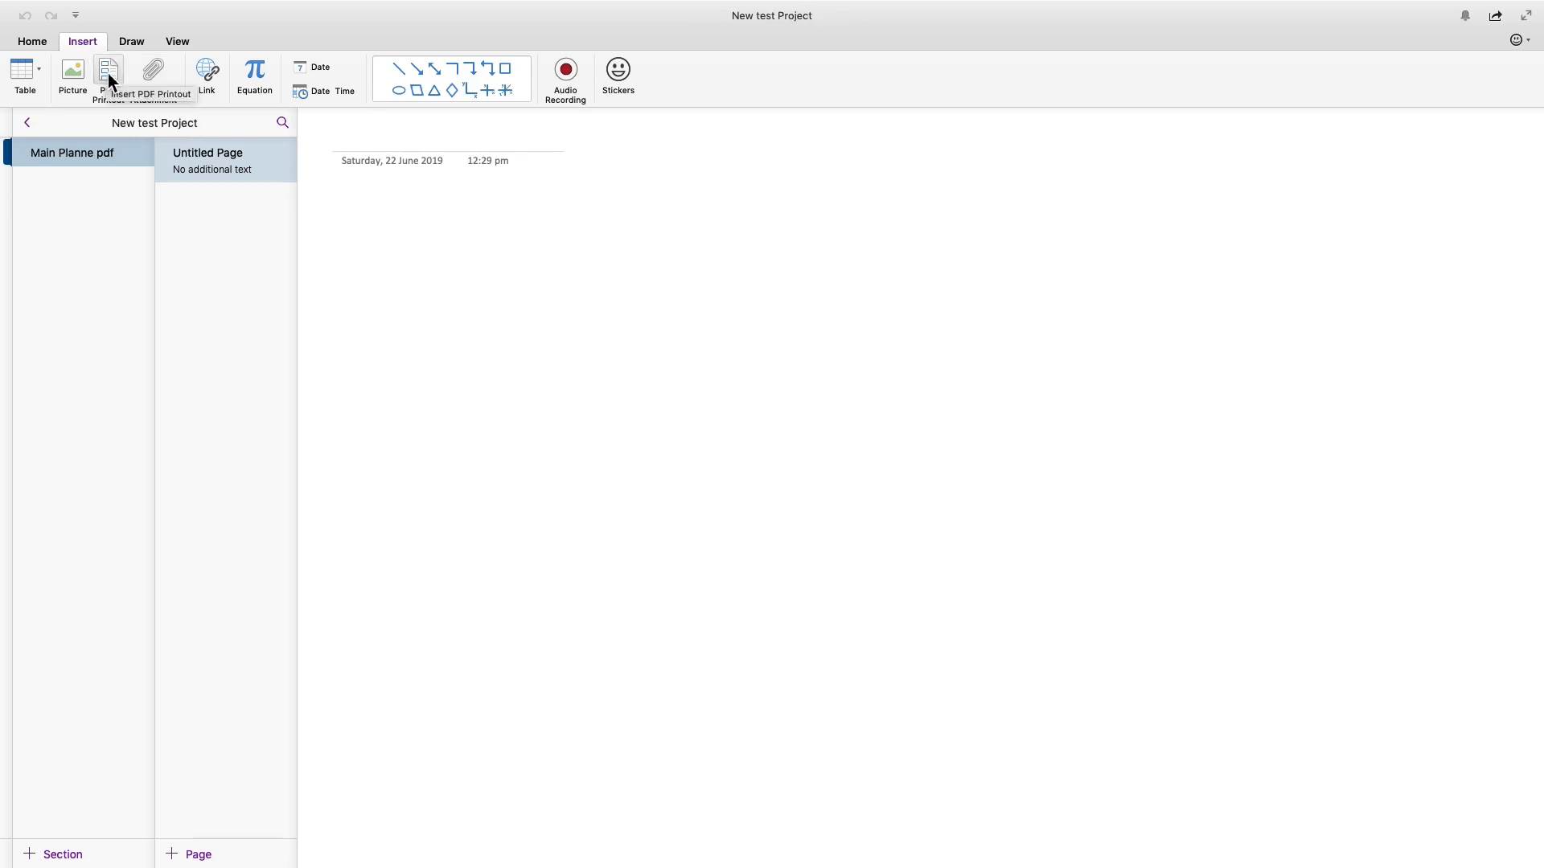
pyautogui.click(108, 74)
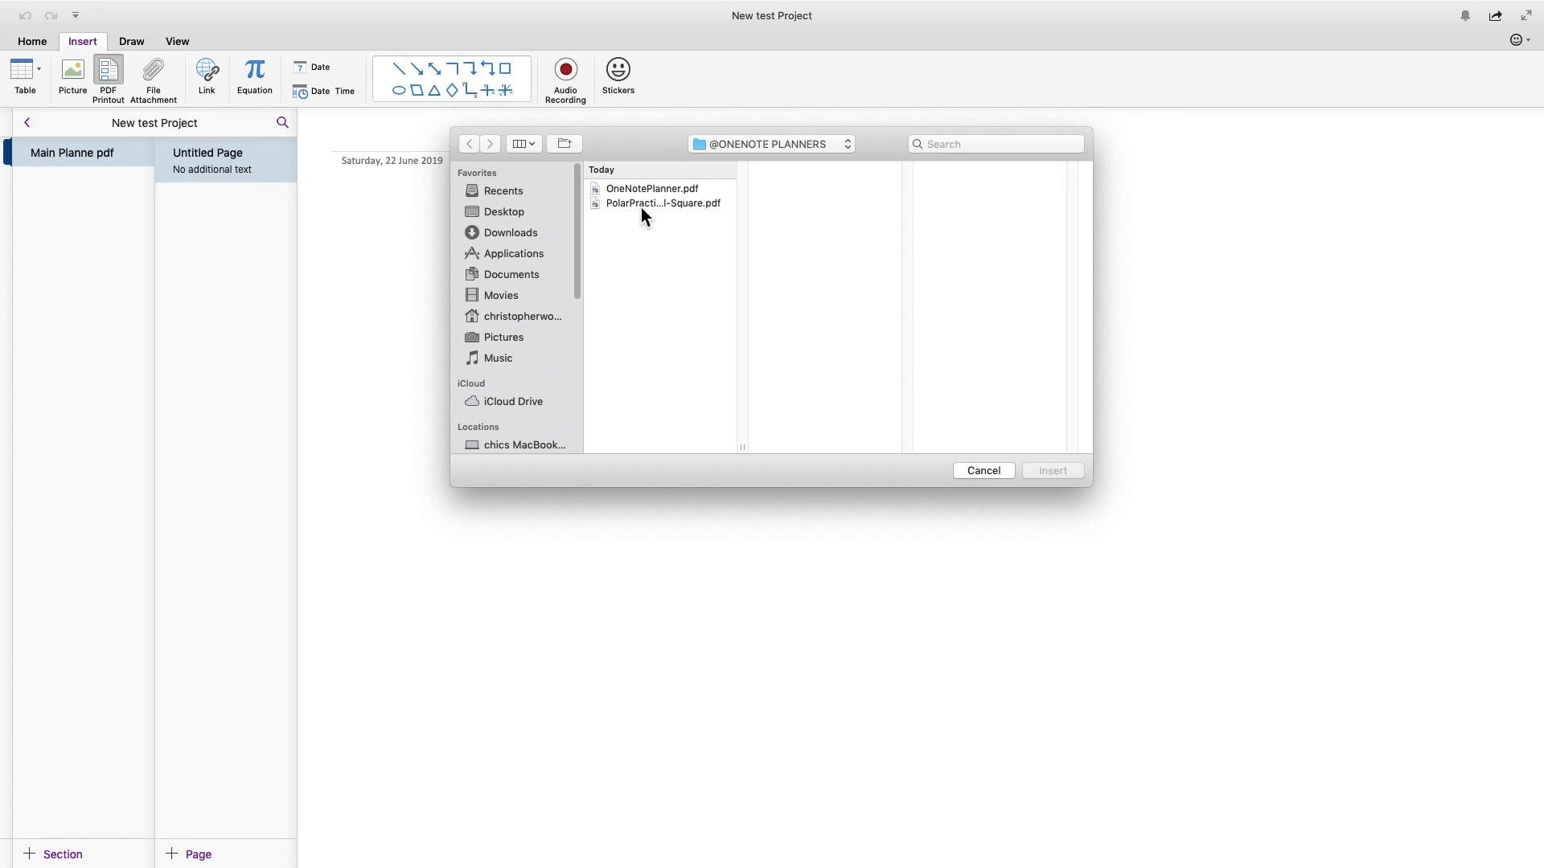
pyautogui.click(646, 190)
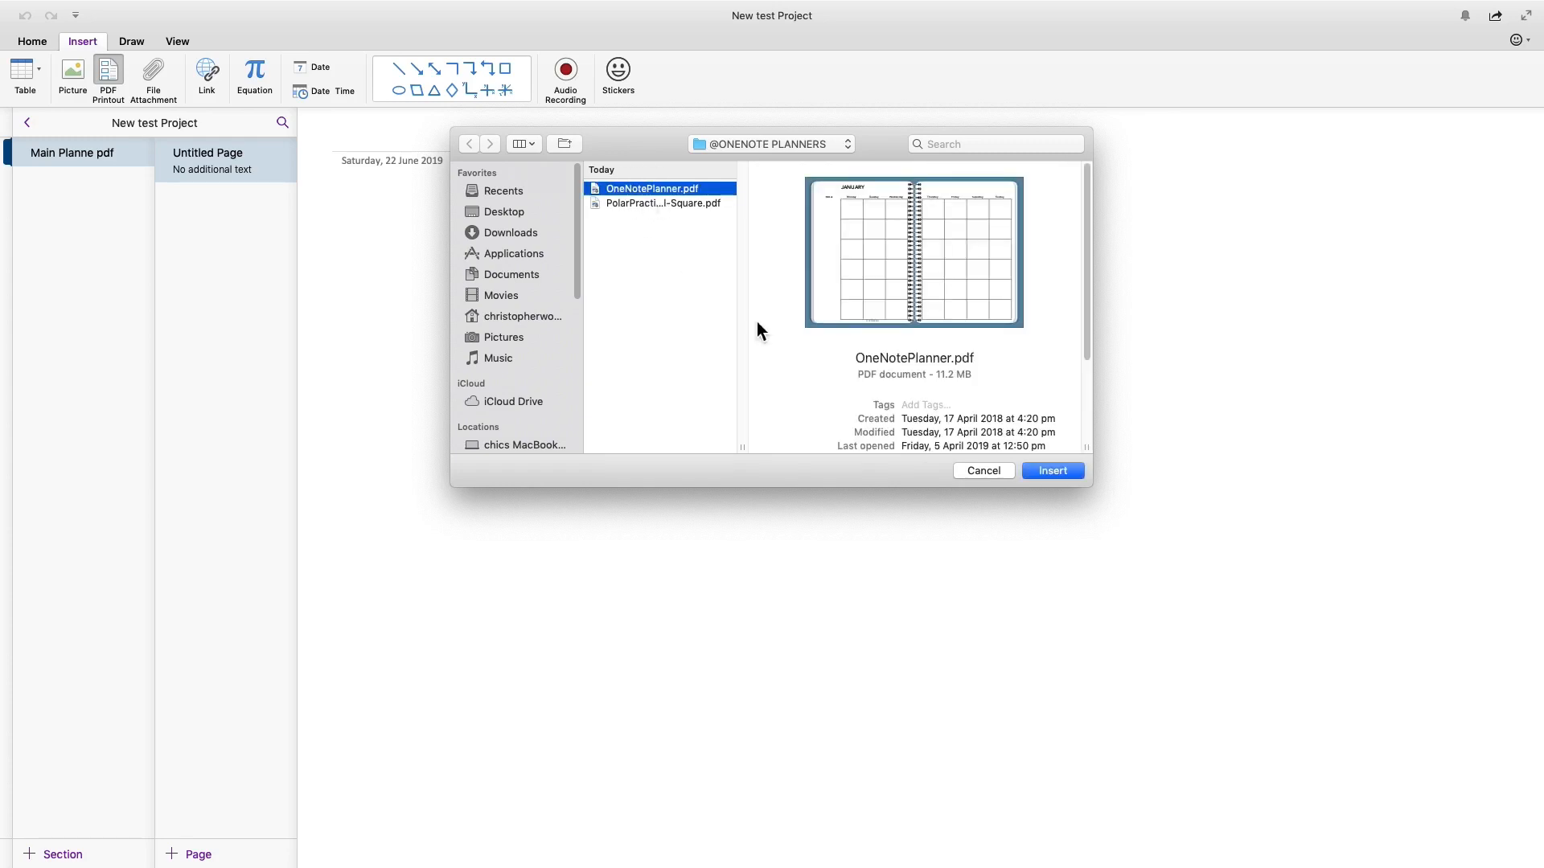
pyautogui.click(1051, 472)
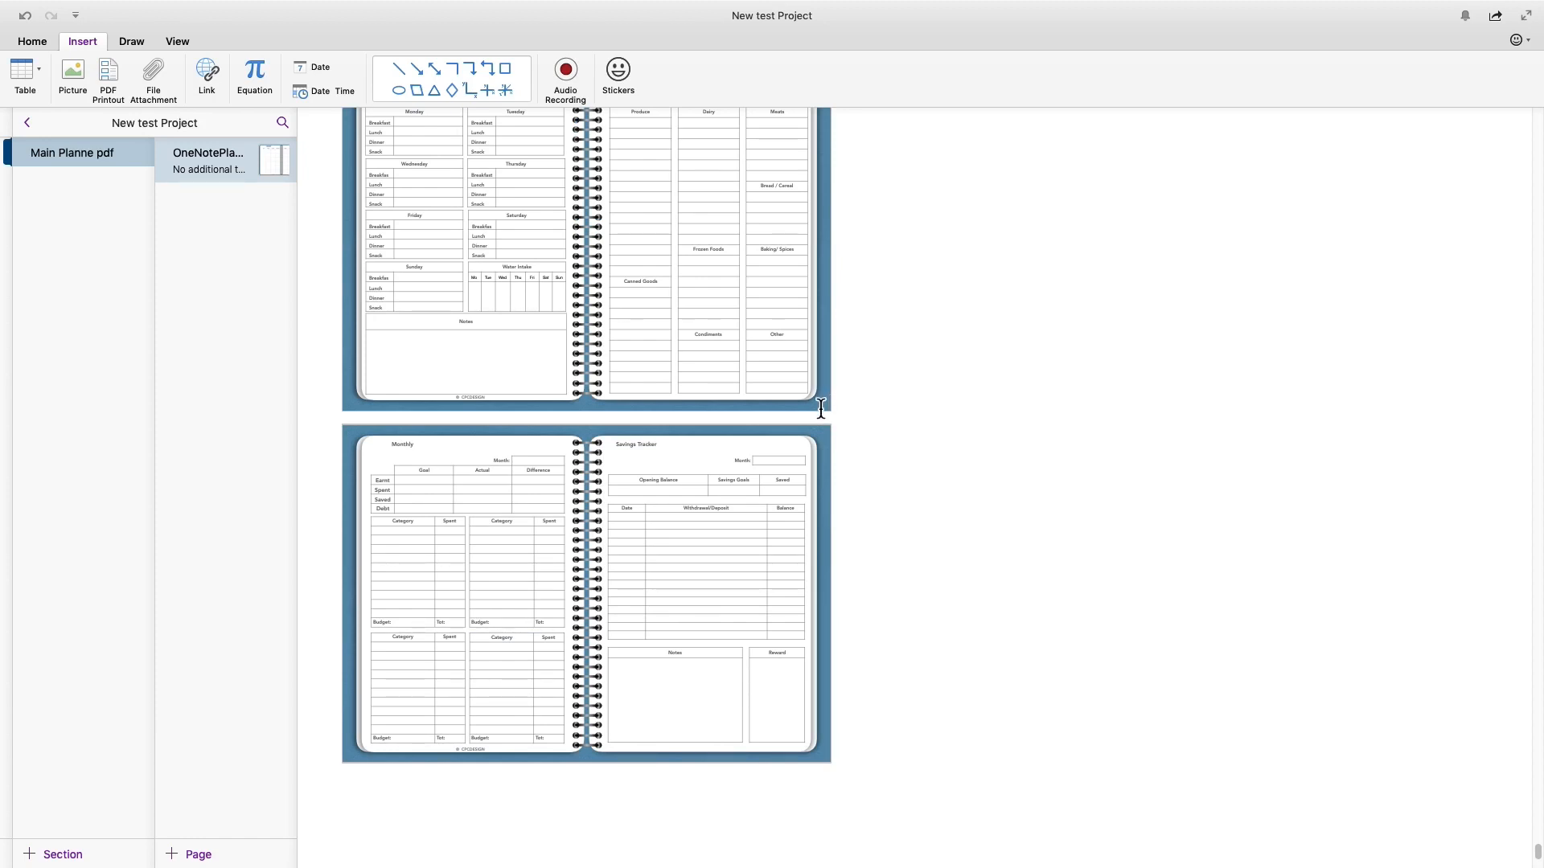
# - Look through the inserted planner printout, from its last pages back to the January and February calendar spreads at the start
pyautogui.scroll(5, 820, 408)
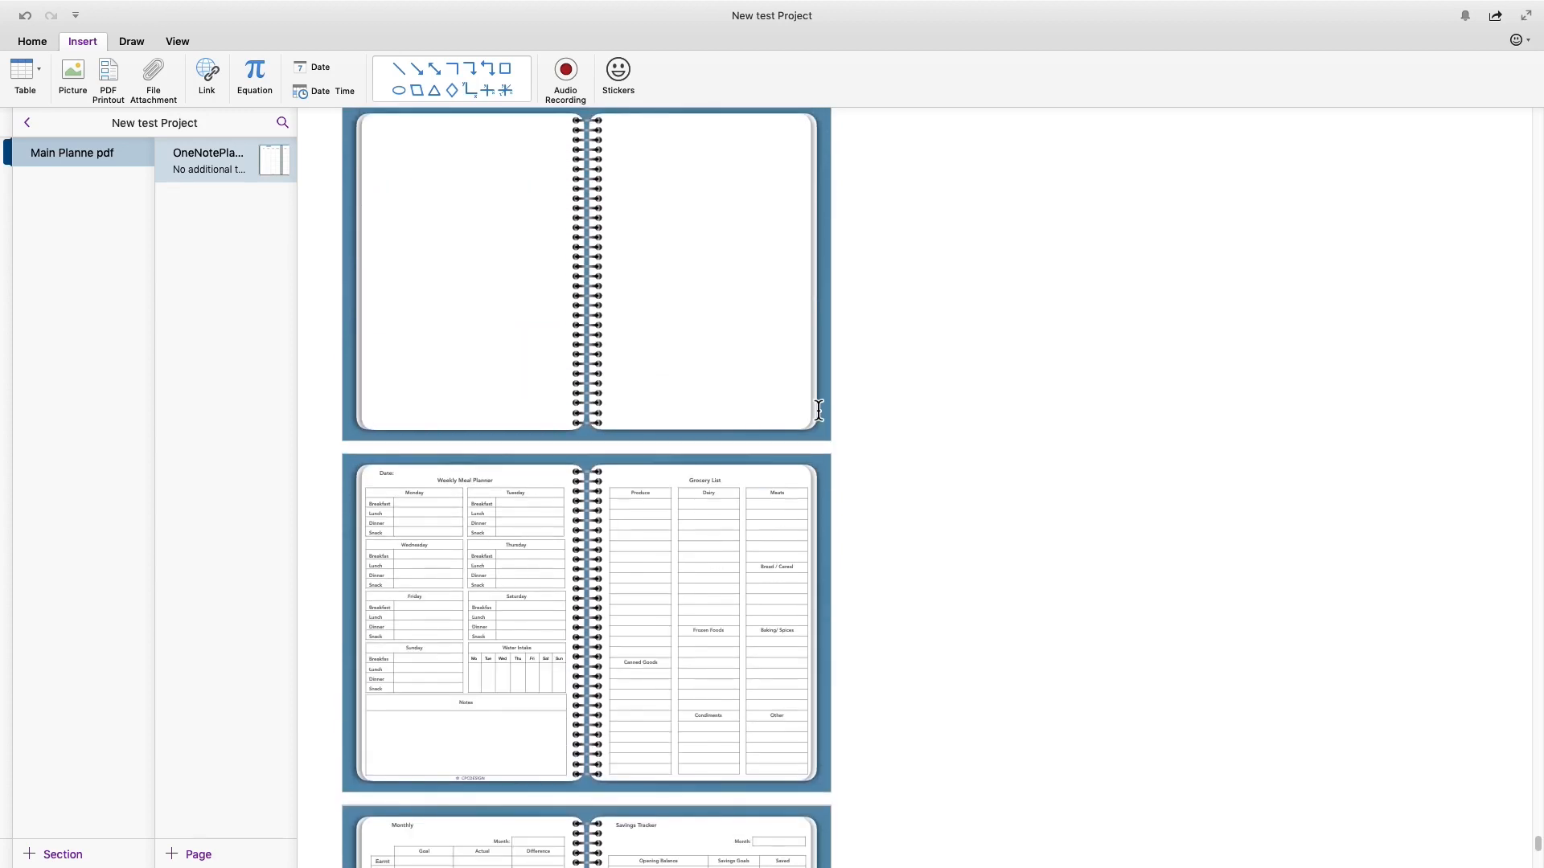
pyautogui.scroll(15, 818, 410)
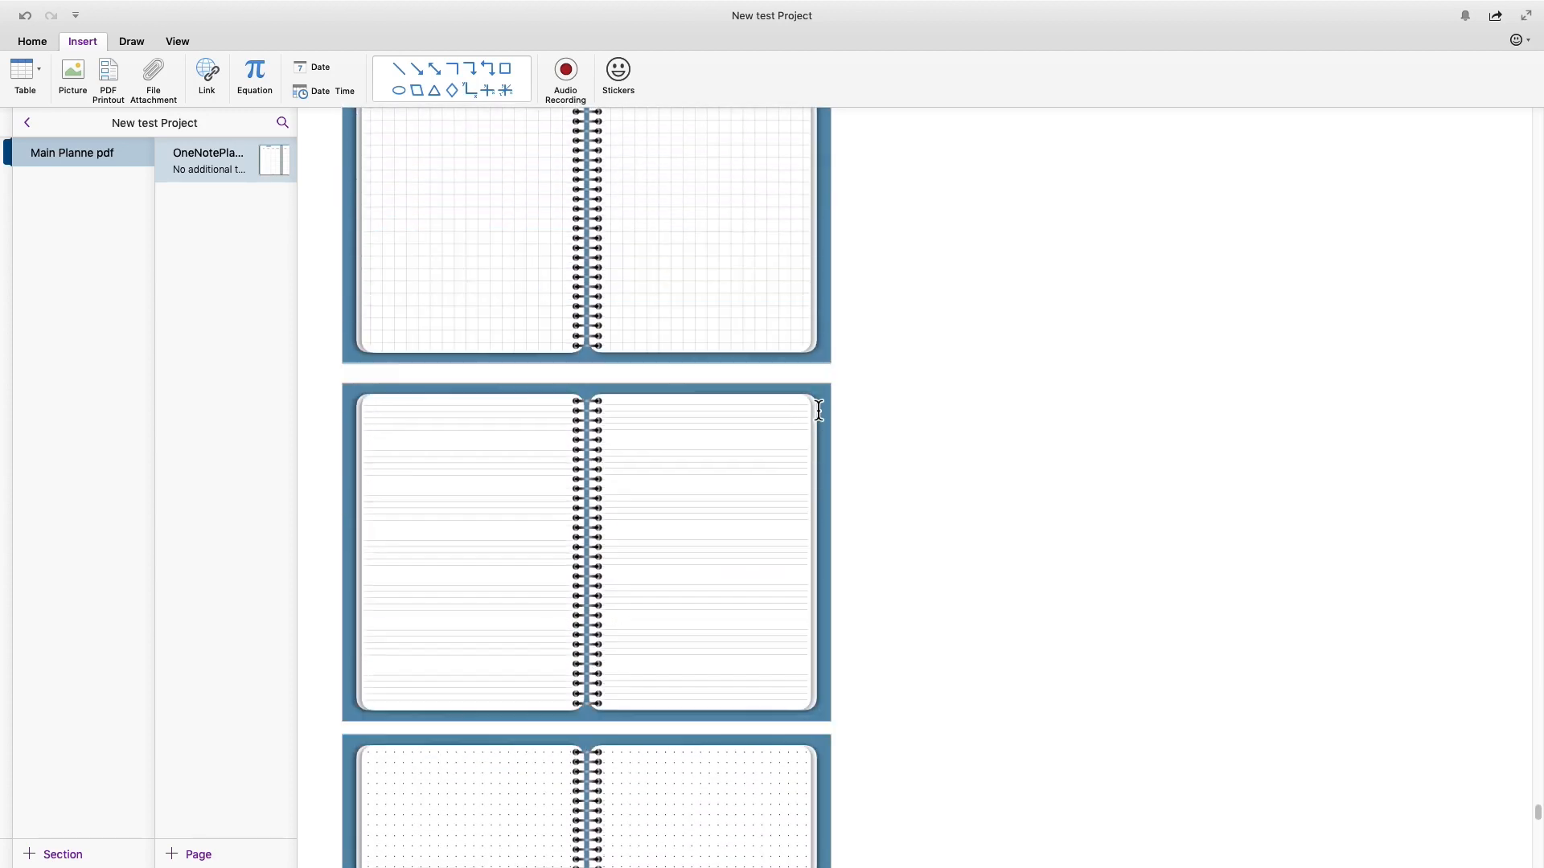
pyautogui.scroll(10, 819, 410)
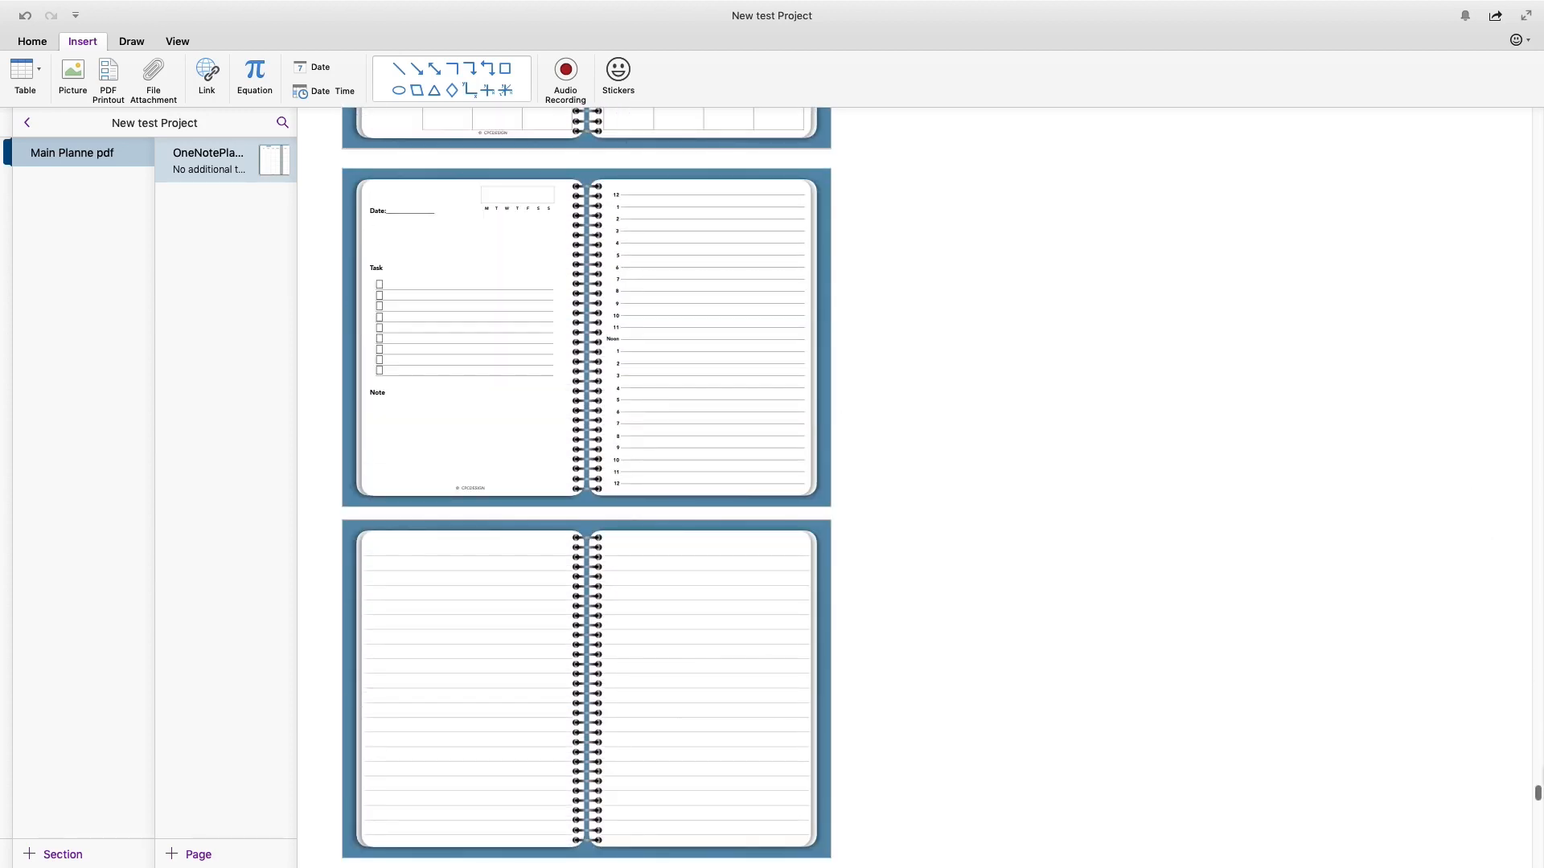
pyautogui.moveTo(1533, 799); pyautogui.dragTo(1517, 121)
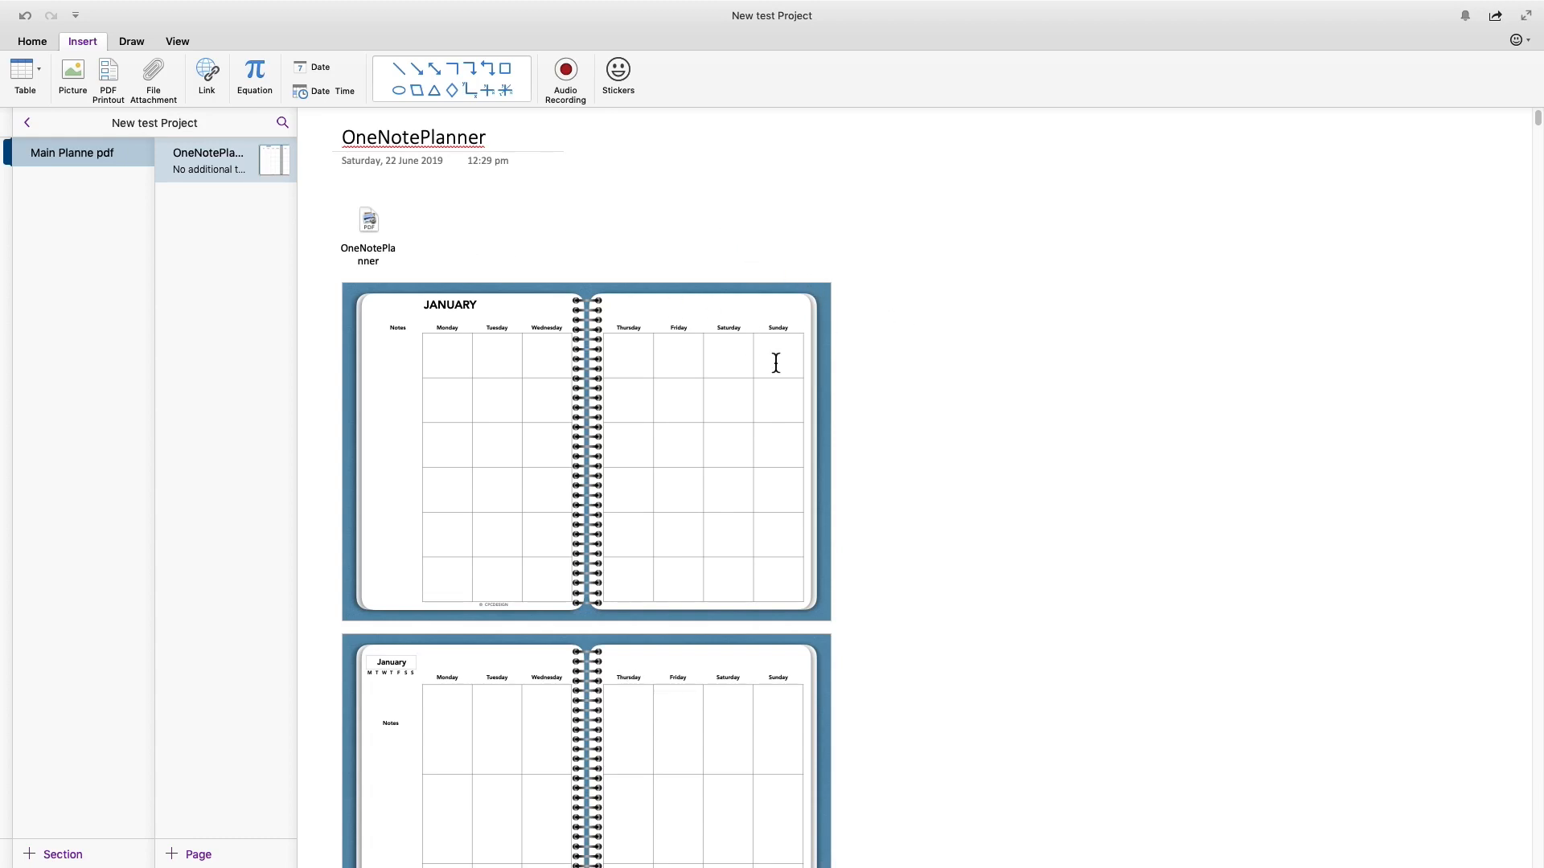
pyautogui.scroll(-2, 808, 391)
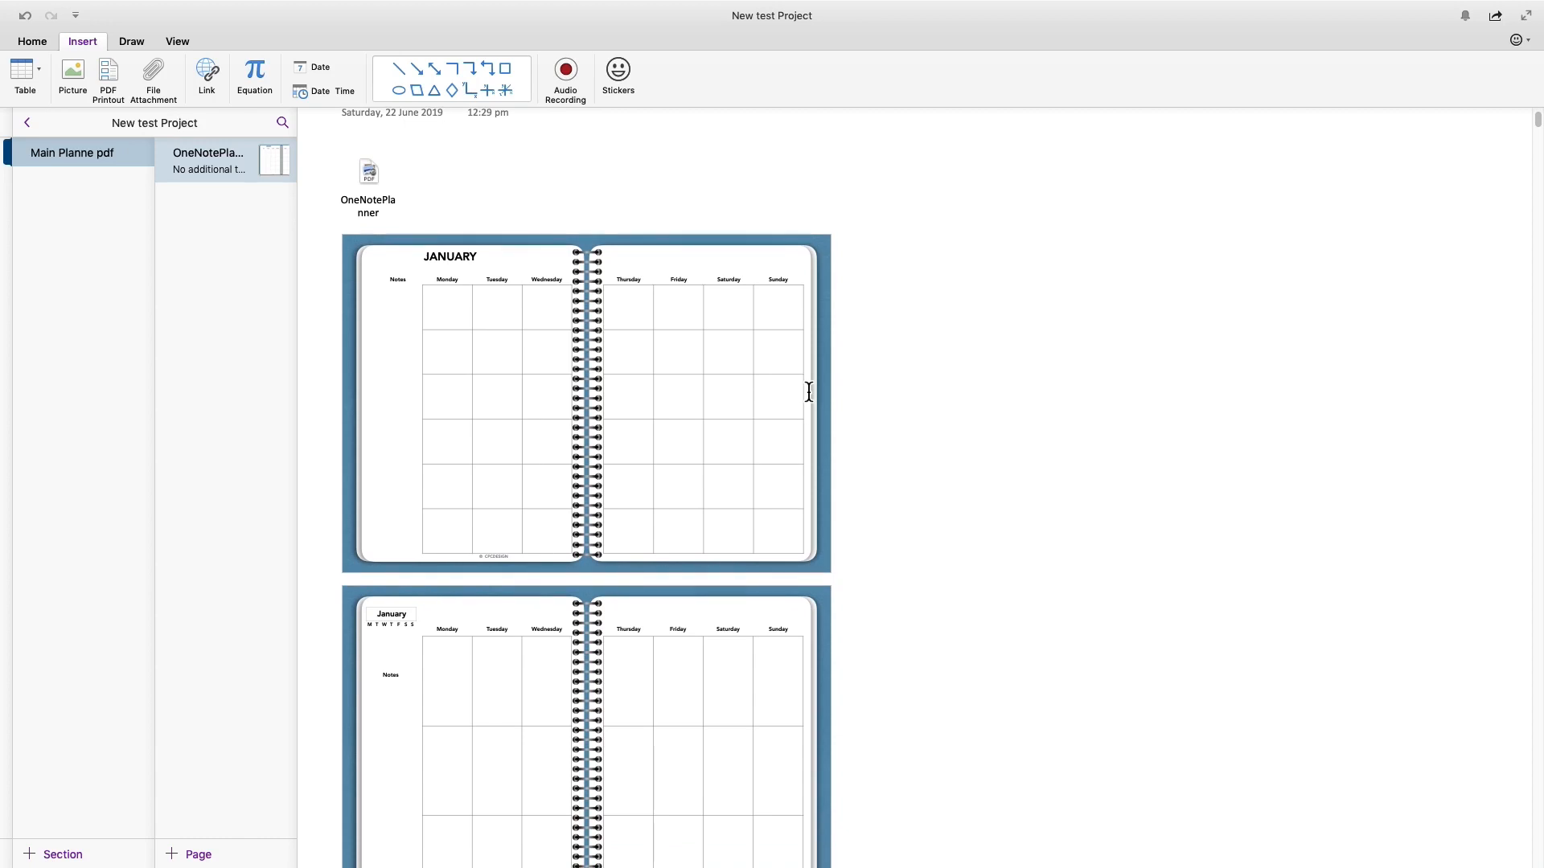
pyautogui.scroll(-6, 809, 391)
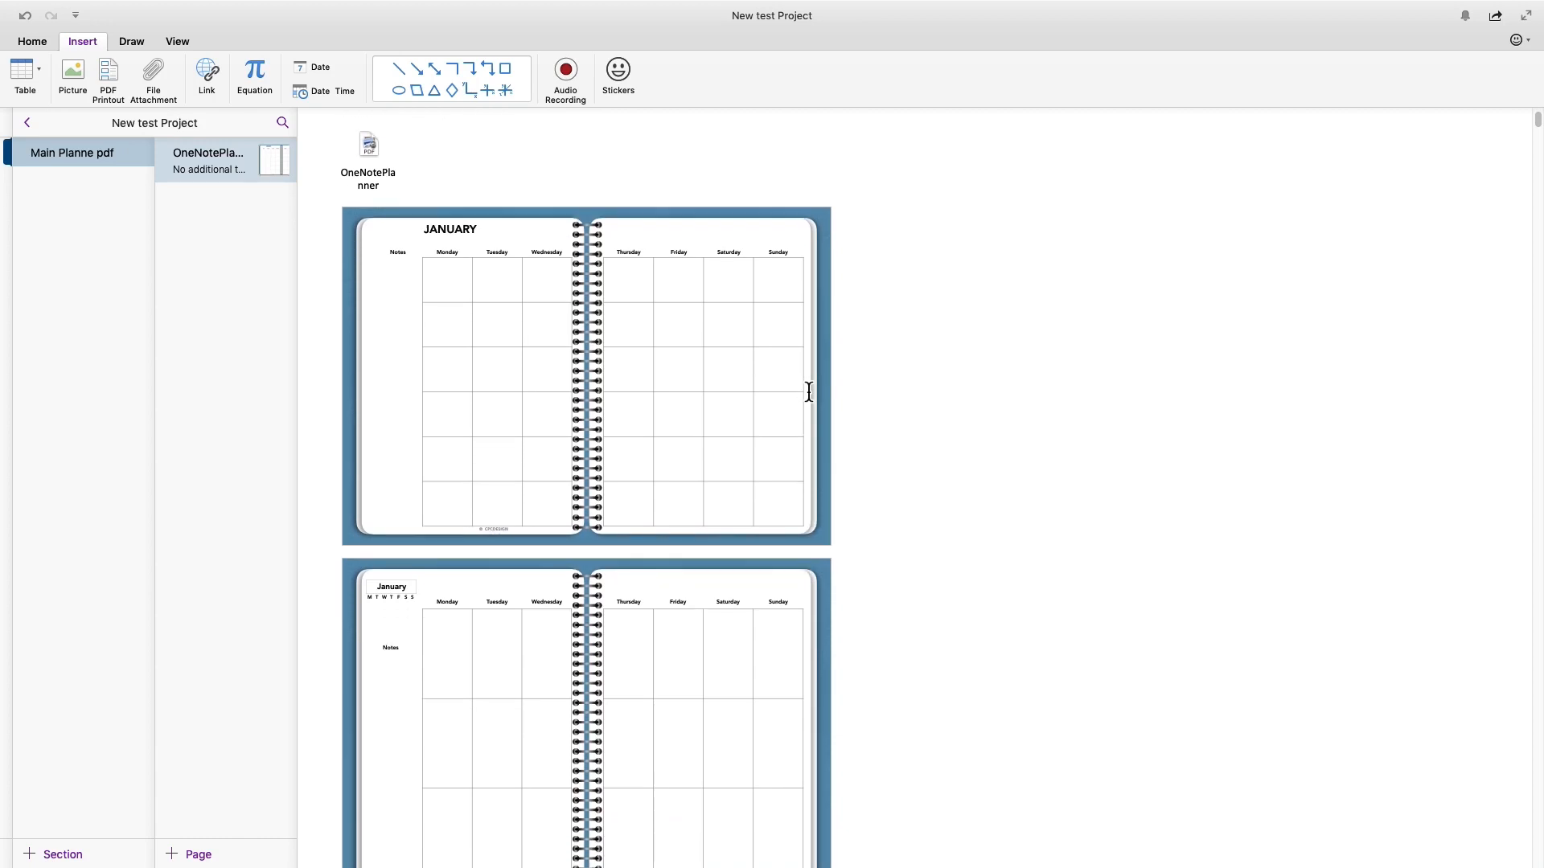
pyautogui.scroll(-20, 809, 391)
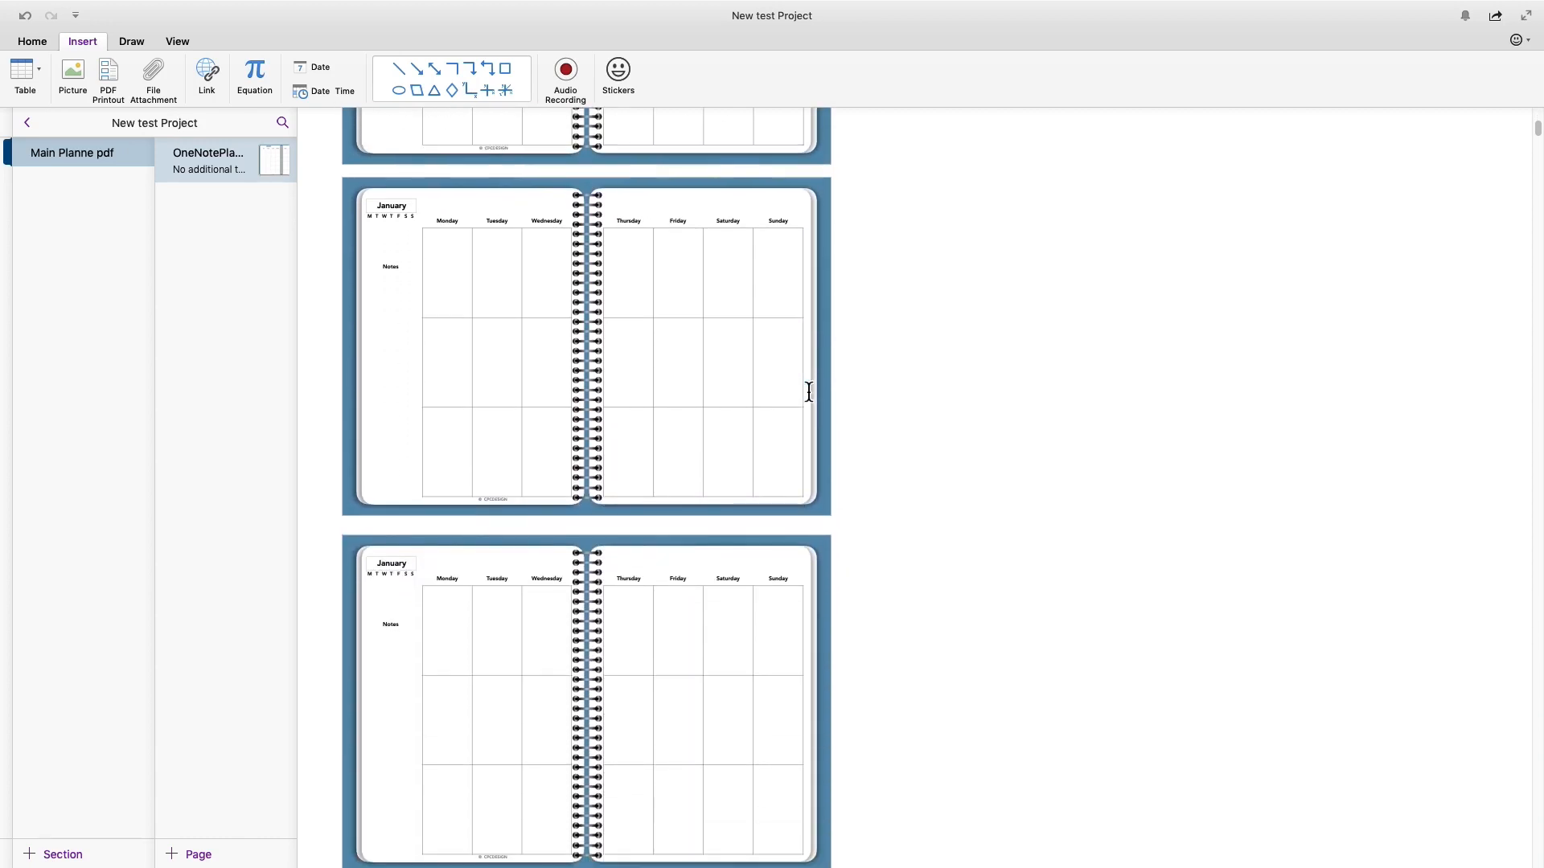
pyautogui.scroll(-20, 809, 391)
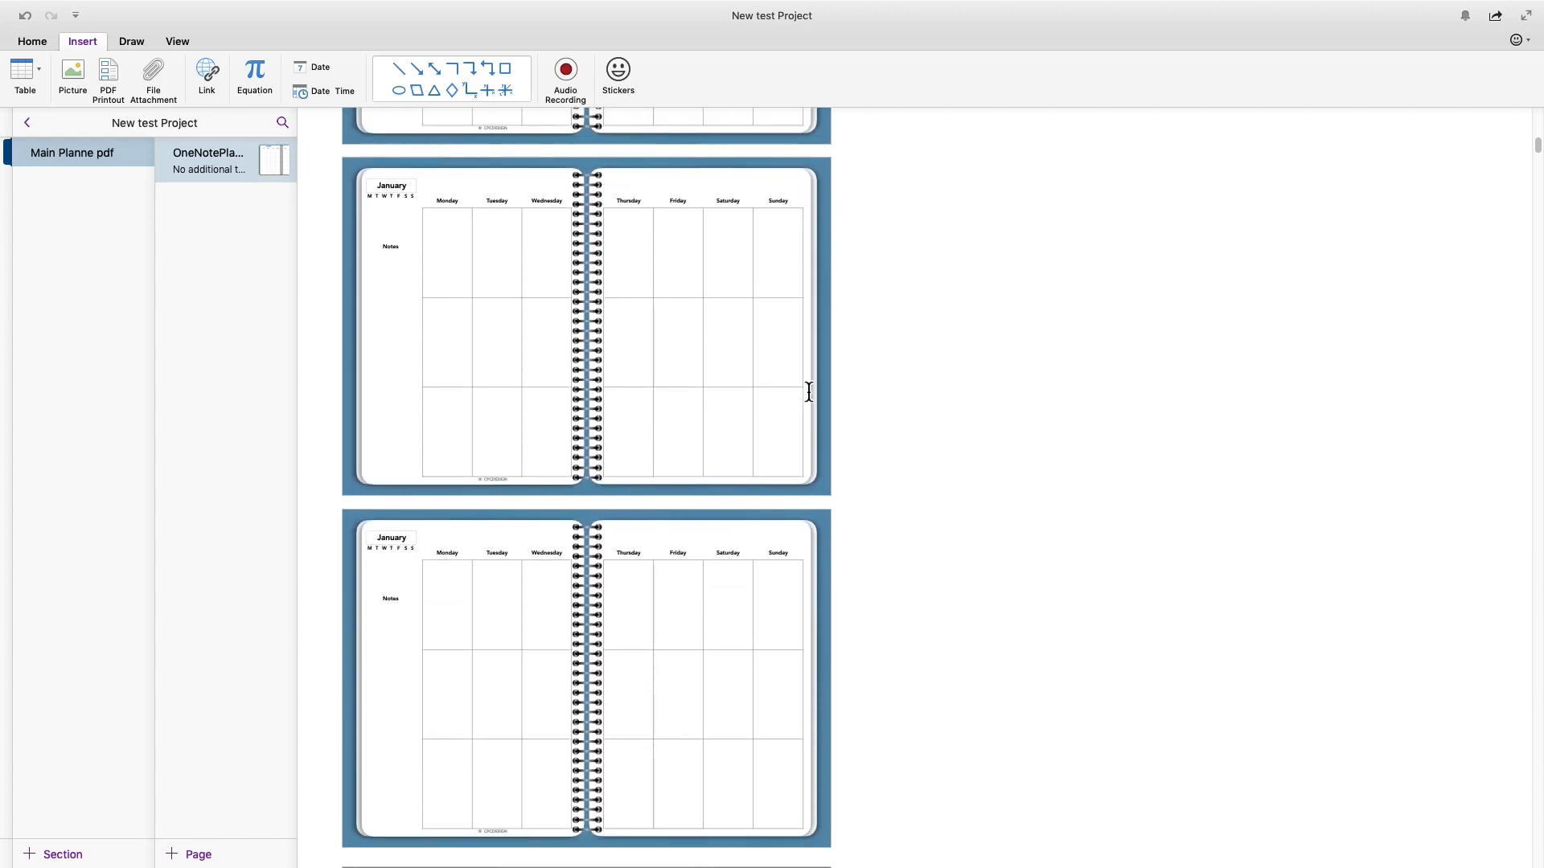
pyautogui.scroll(-20, 809, 392)
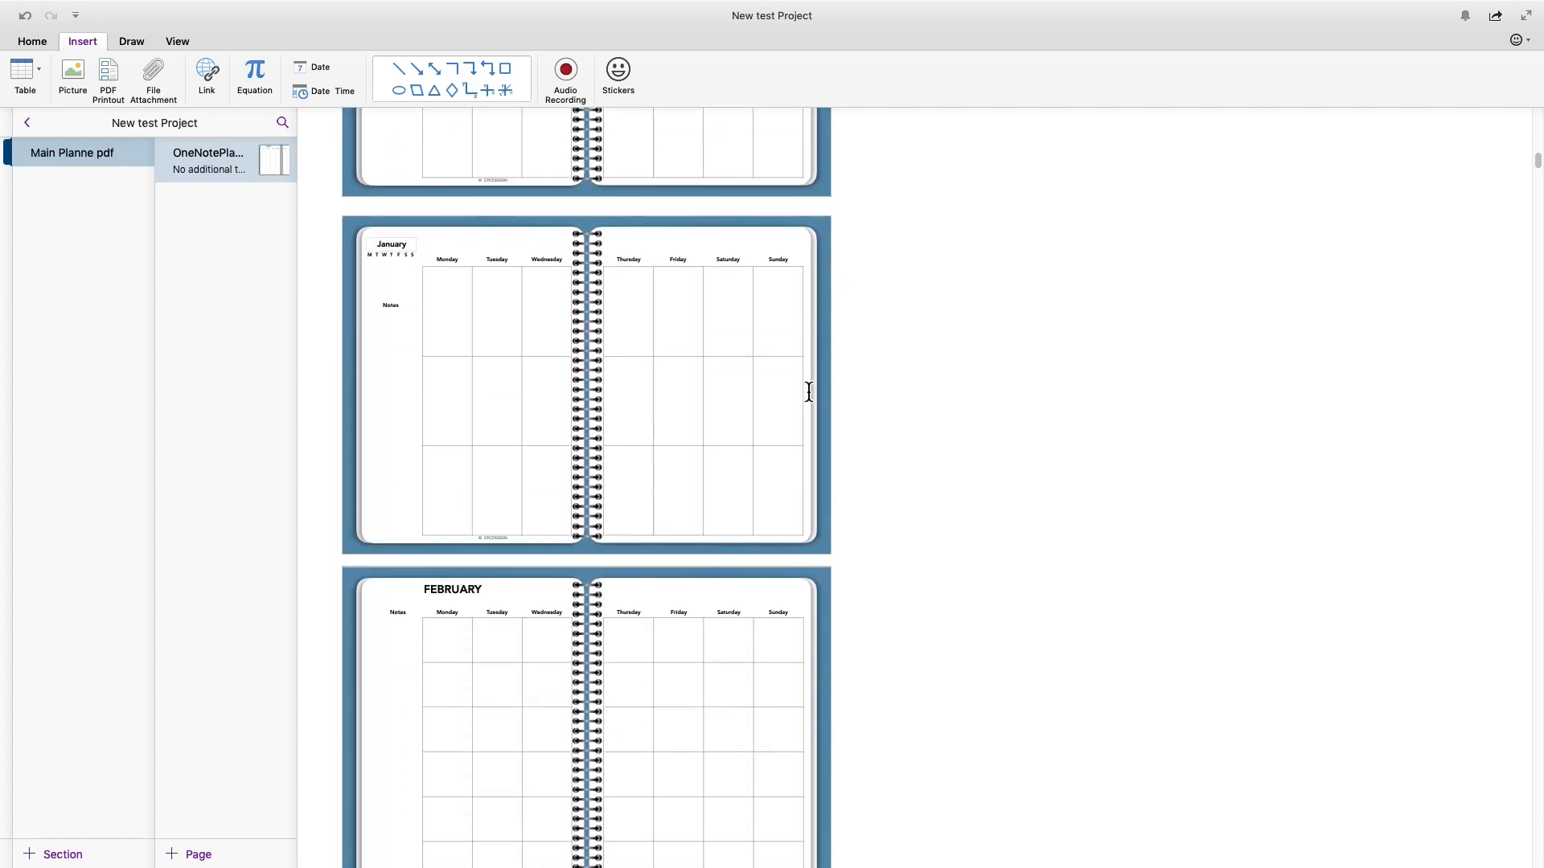
pyautogui.scroll(-2, 808, 392)
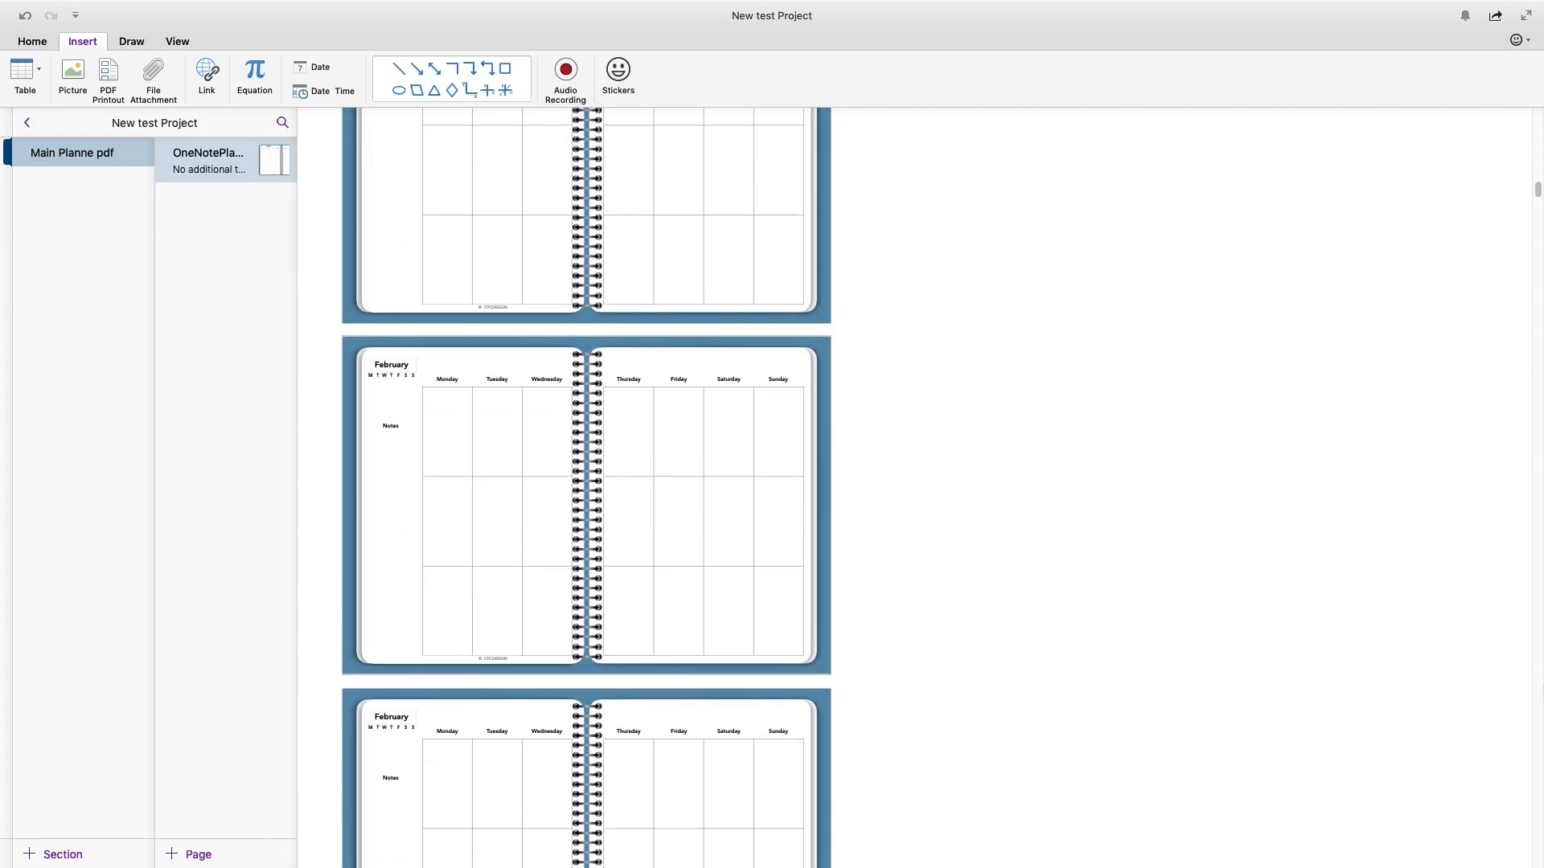
# - Examine the planner's templates after December, from the daily task page to the meal planner and savings tracker, and return to the start
pyautogui.moveTo(1539, 191); pyautogui.dragTo(1530, 793)
pyautogui.scroll(4, 1320, 413)
pyautogui.scroll(3, 1153, 276)
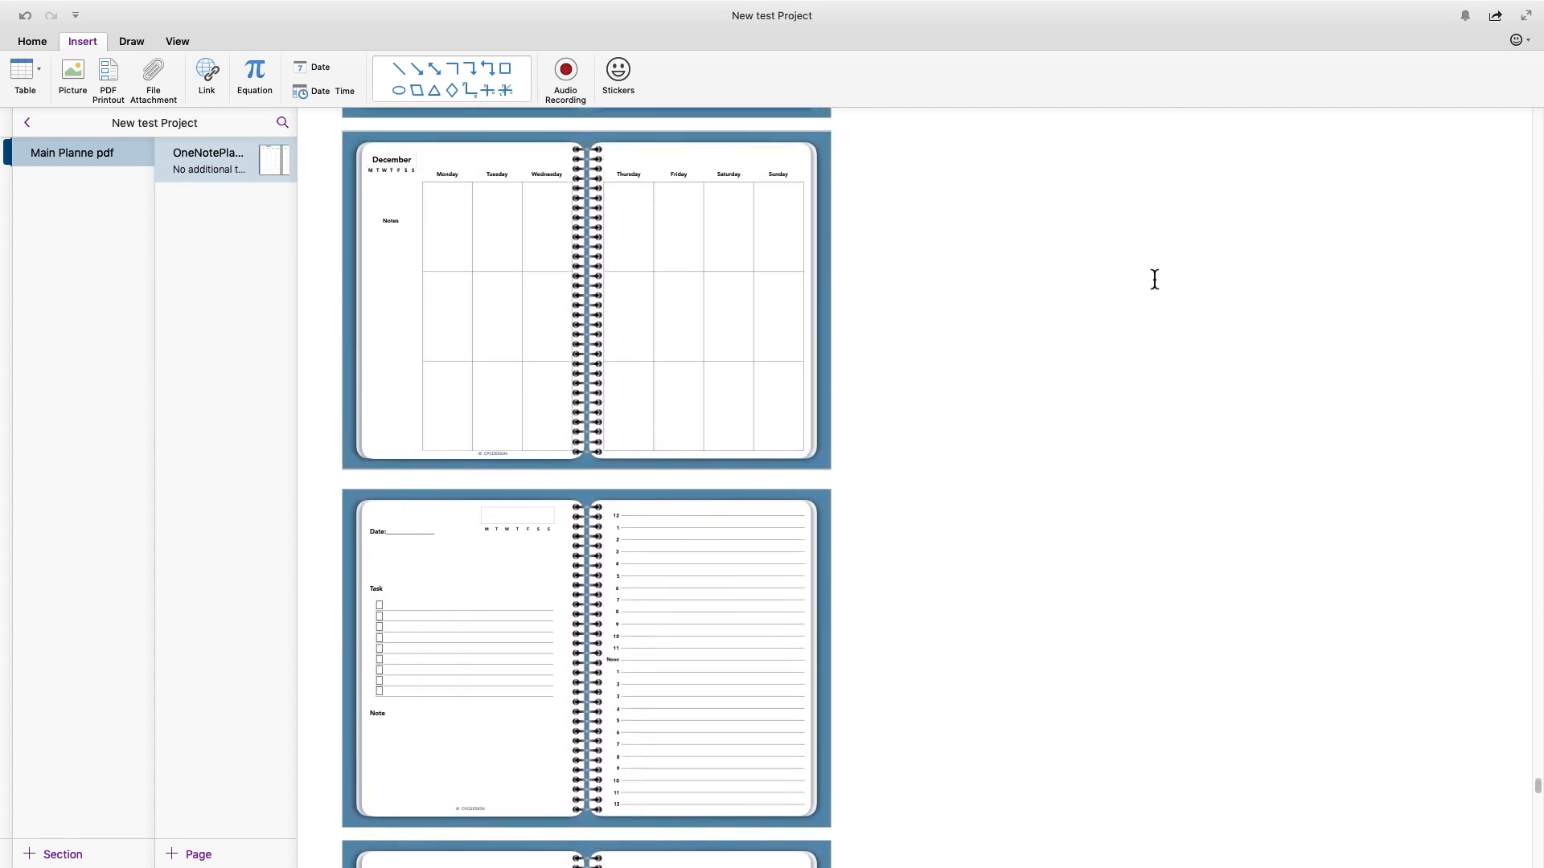
pyautogui.scroll(-6, 1154, 278)
pyautogui.scroll(2, 1155, 277)
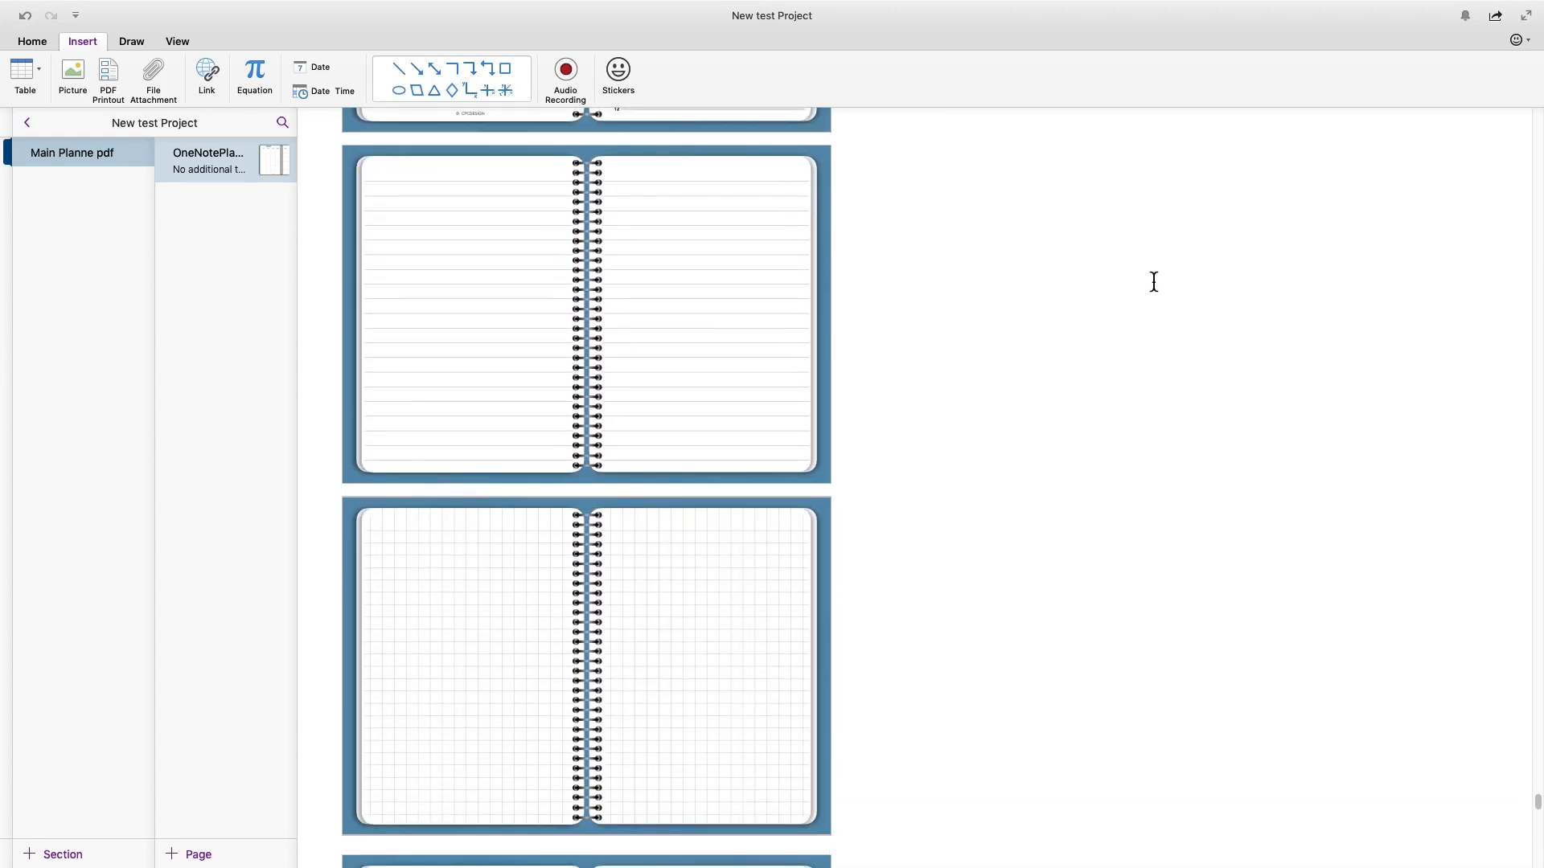
pyautogui.scroll(-3, 1153, 281)
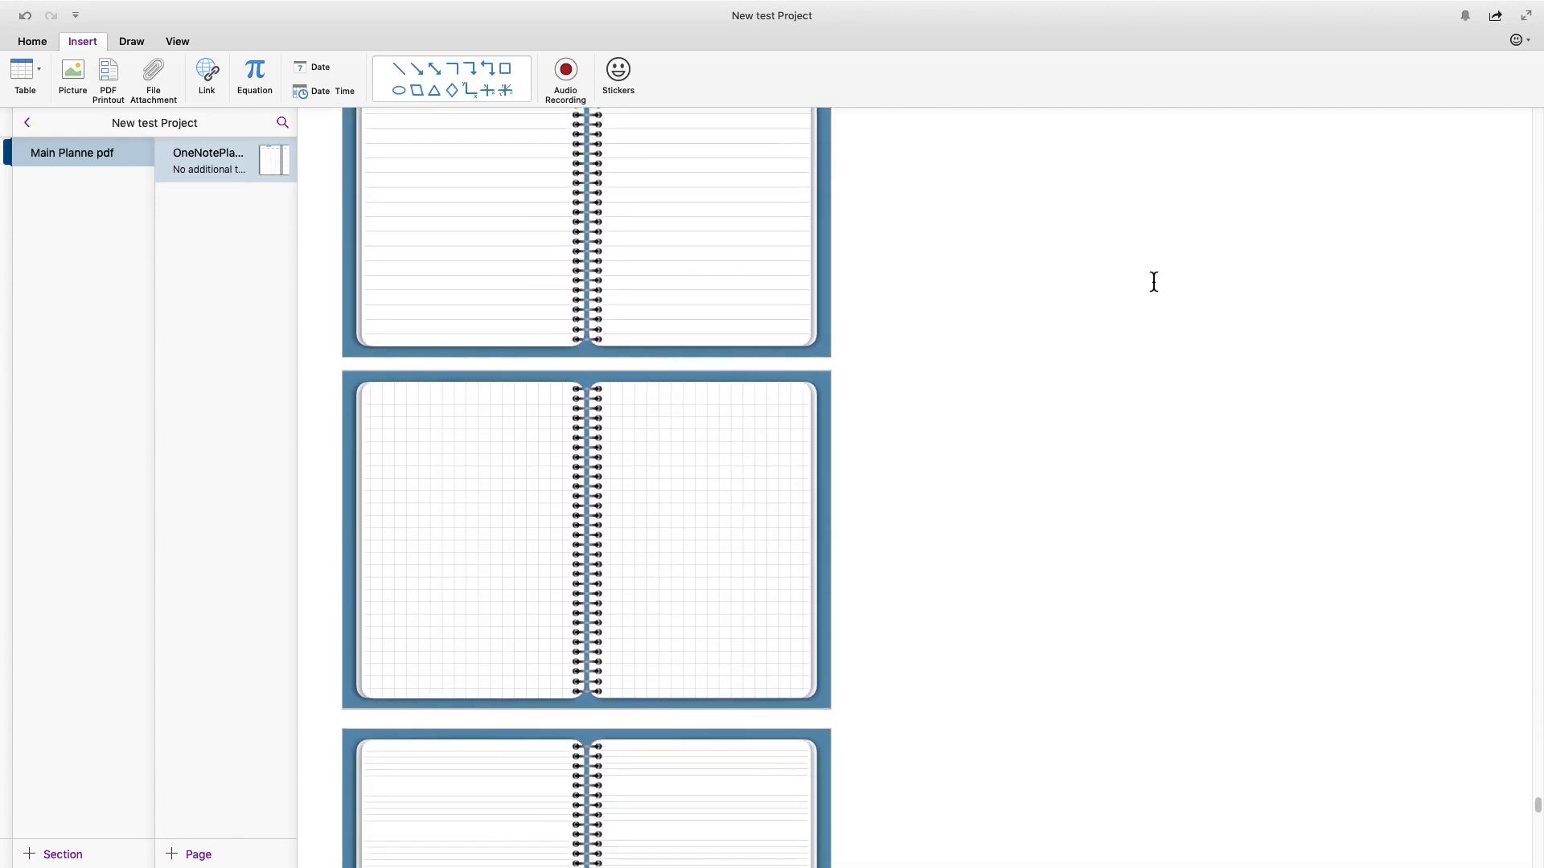
pyautogui.scroll(-3, 1153, 281)
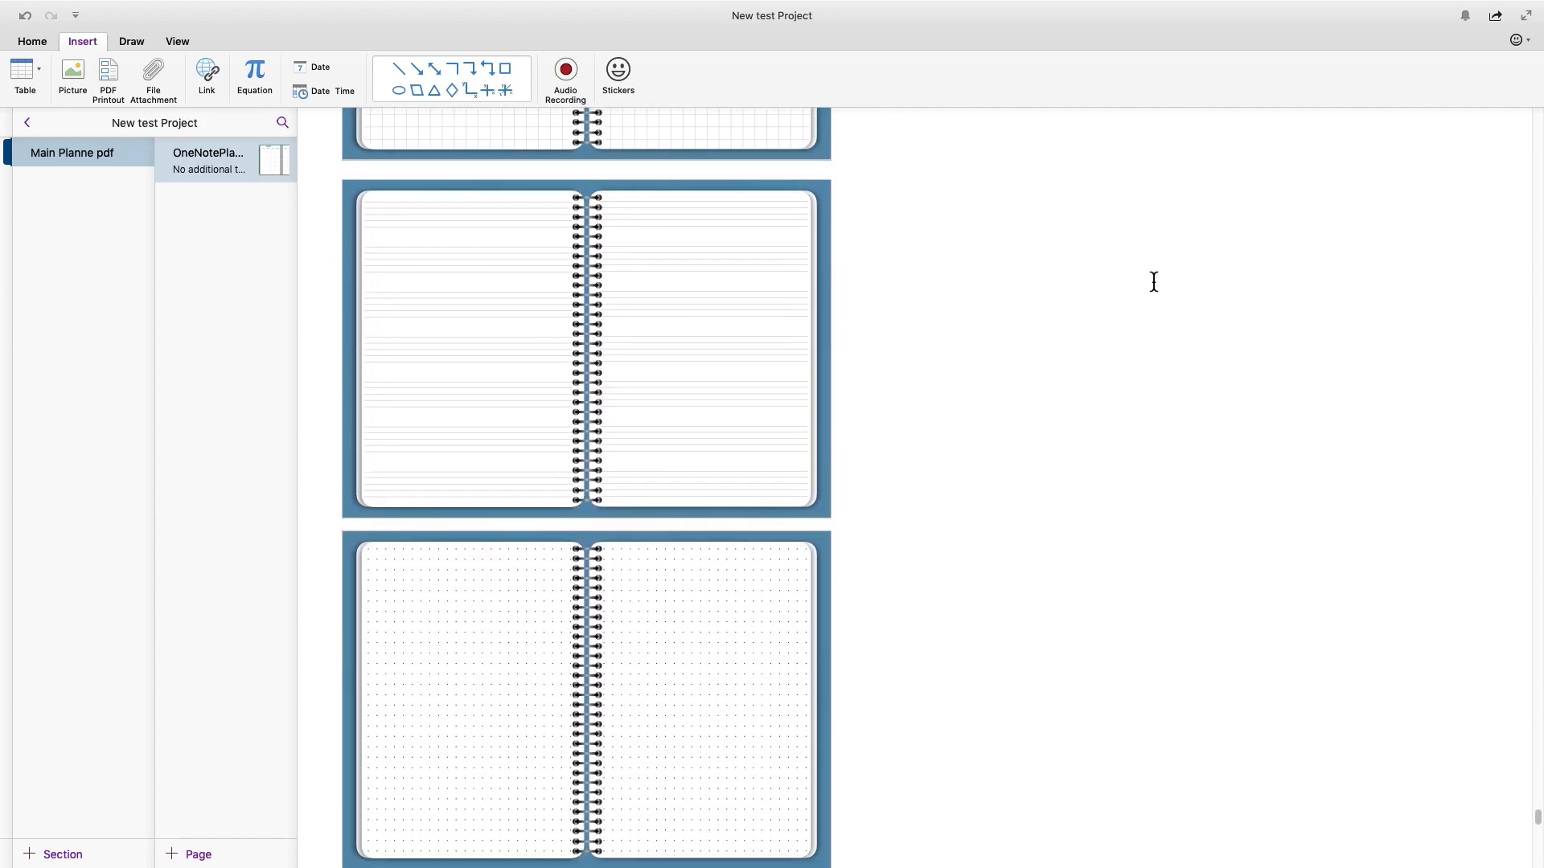
pyautogui.scroll(-5, 1153, 281)
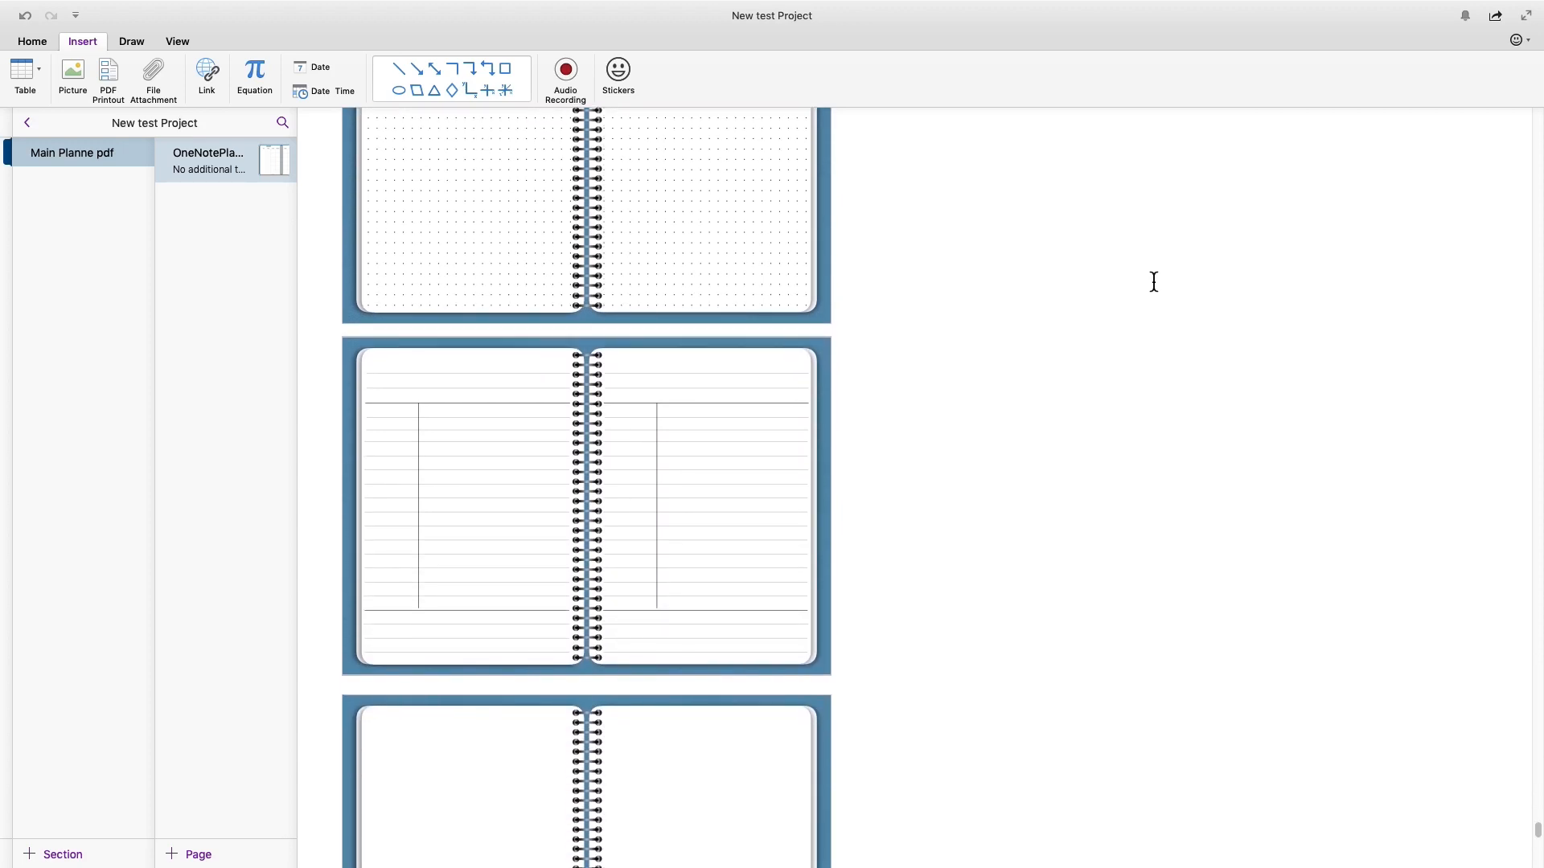
pyautogui.scroll(-6, 1153, 281)
pyautogui.scroll(-4, 1153, 282)
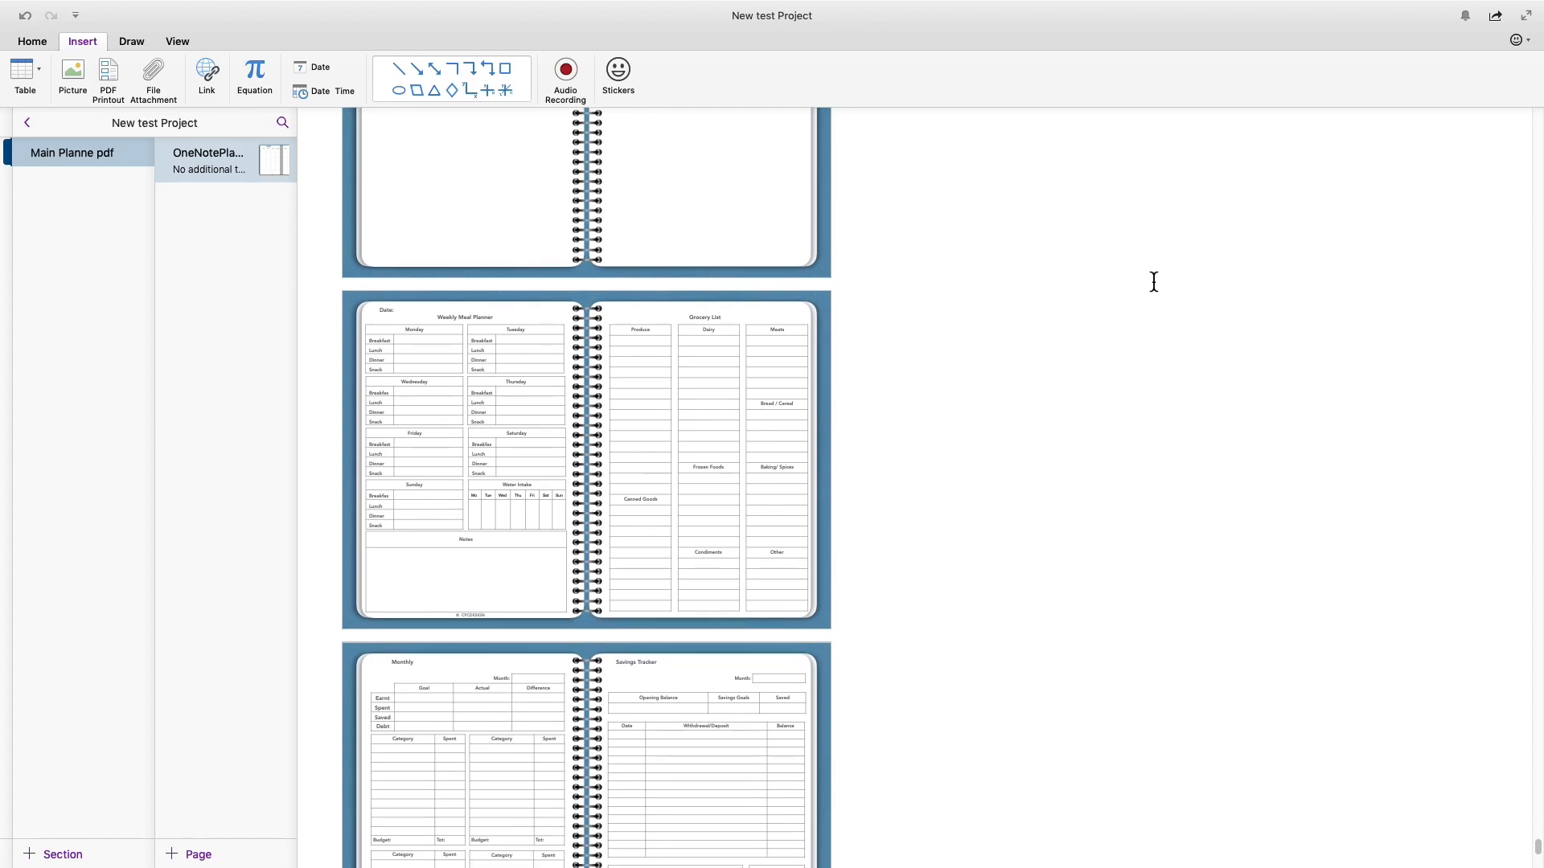
pyautogui.scroll(-3, 1153, 282)
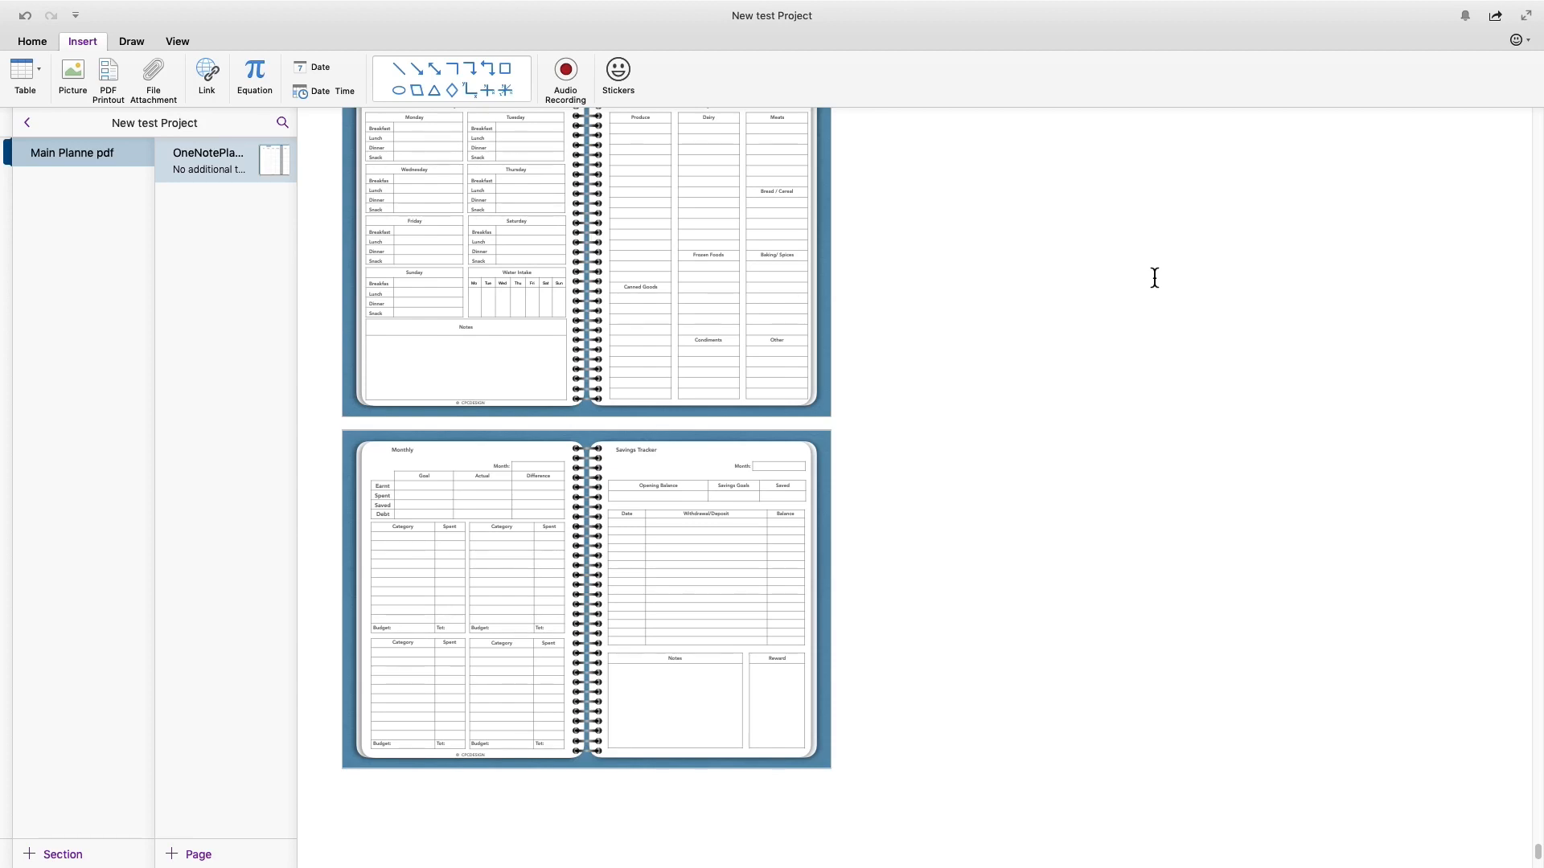
pyautogui.scroll(-15, 1094, 272)
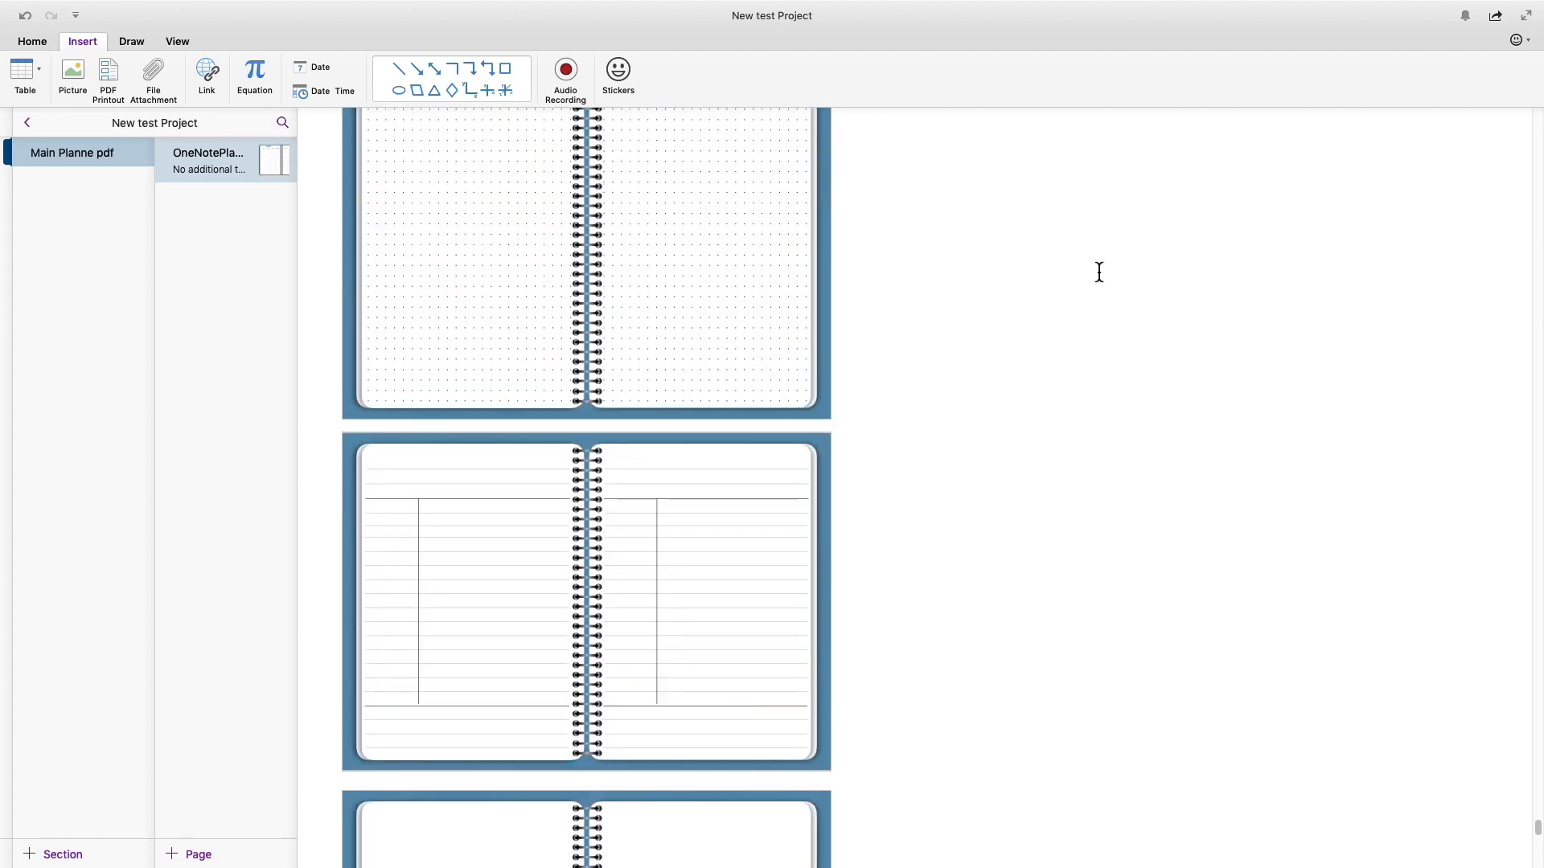
pyautogui.scroll(2, 1099, 272)
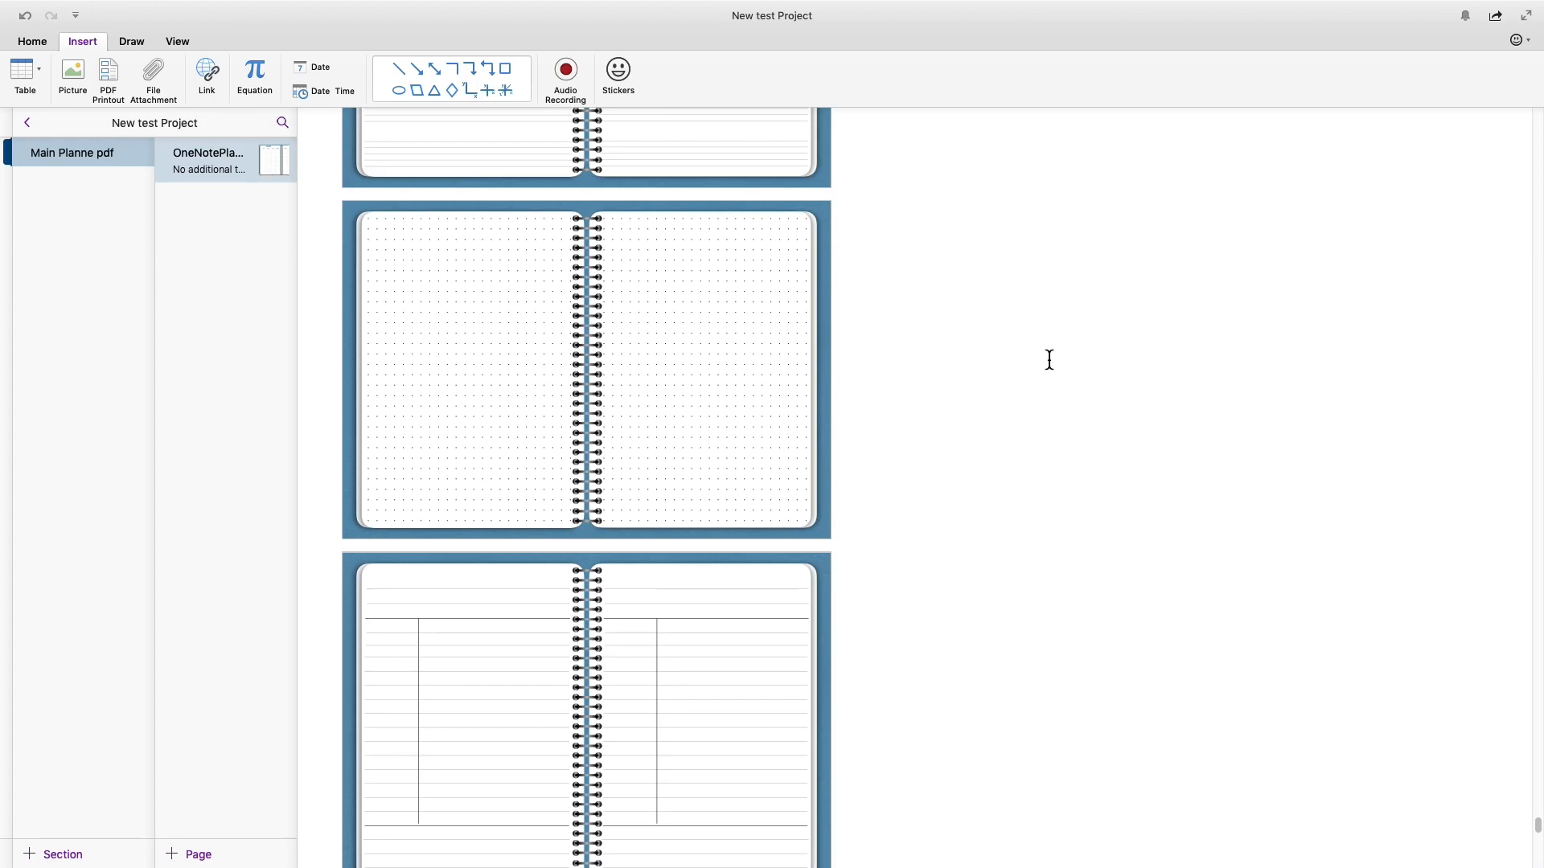
pyautogui.scroll(10, 1049, 359)
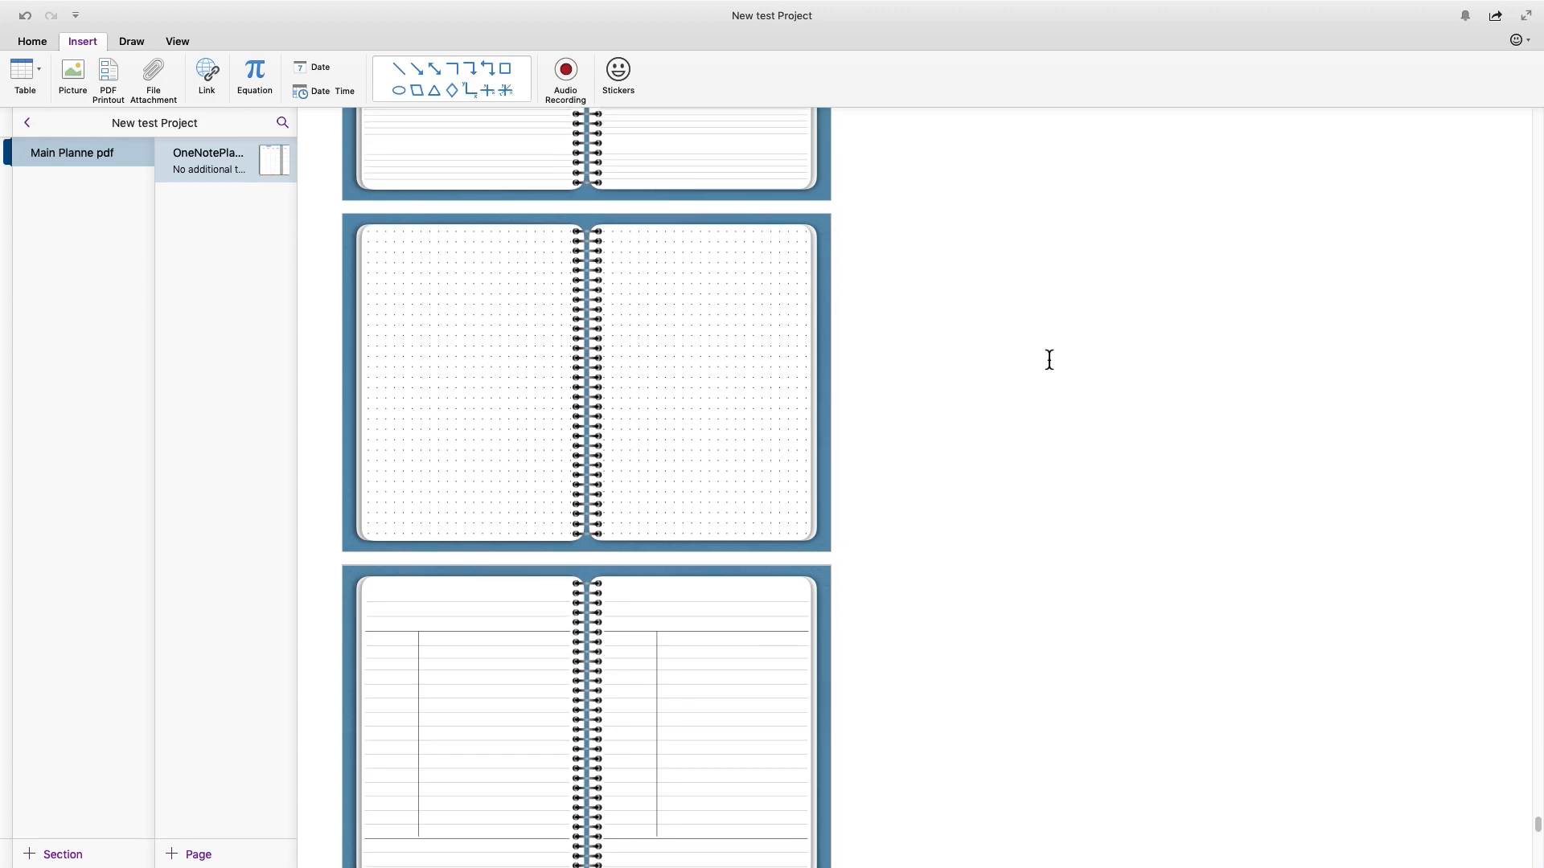
pyautogui.scroll(20, 1049, 362)
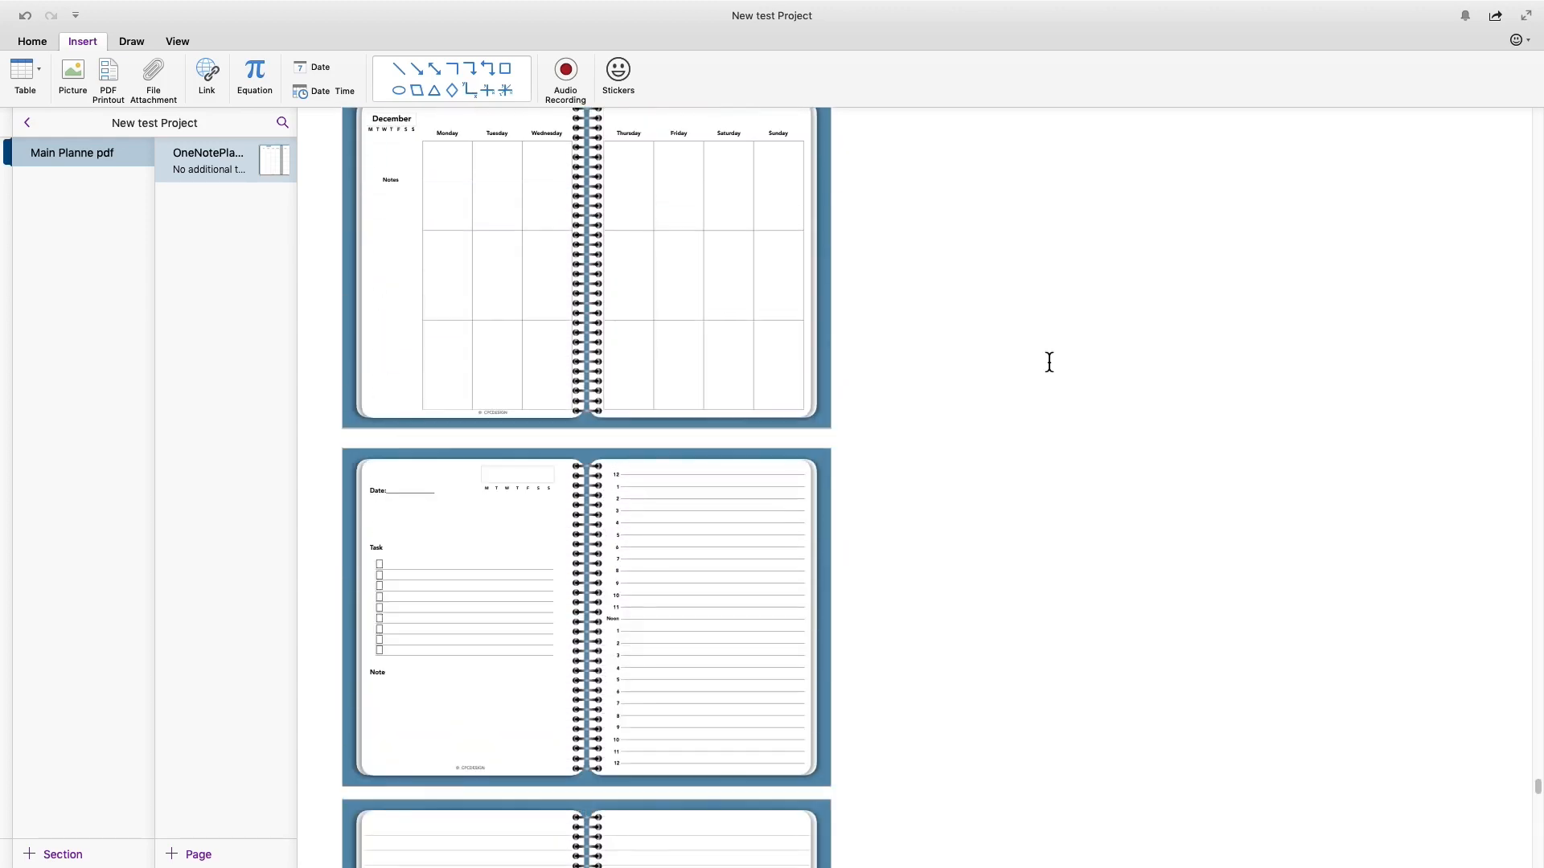
pyautogui.scroll(15, 1048, 362)
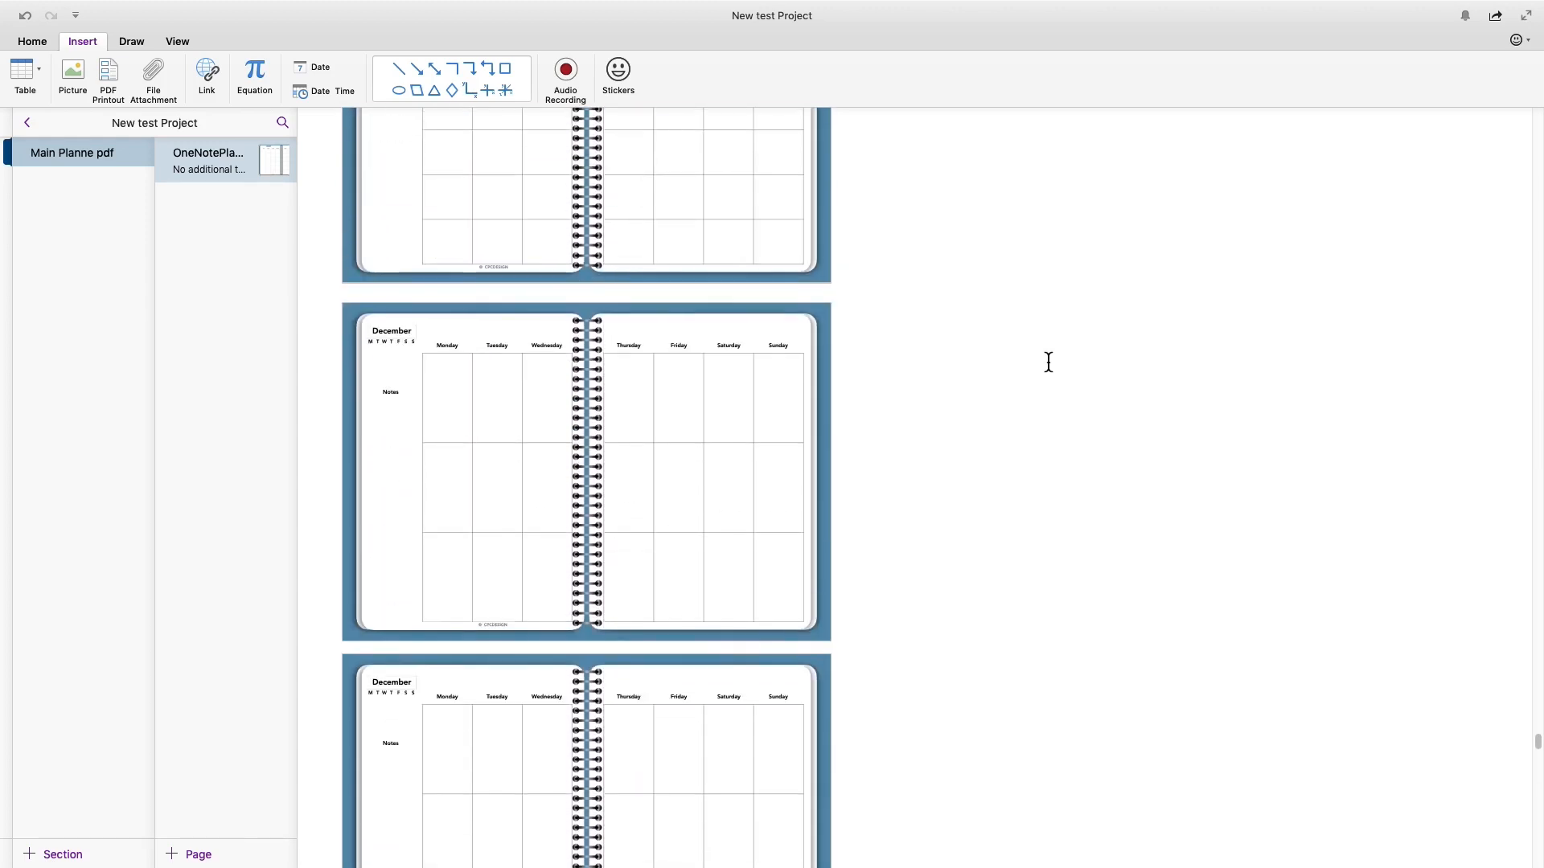
pyautogui.scroll(15, 1049, 365)
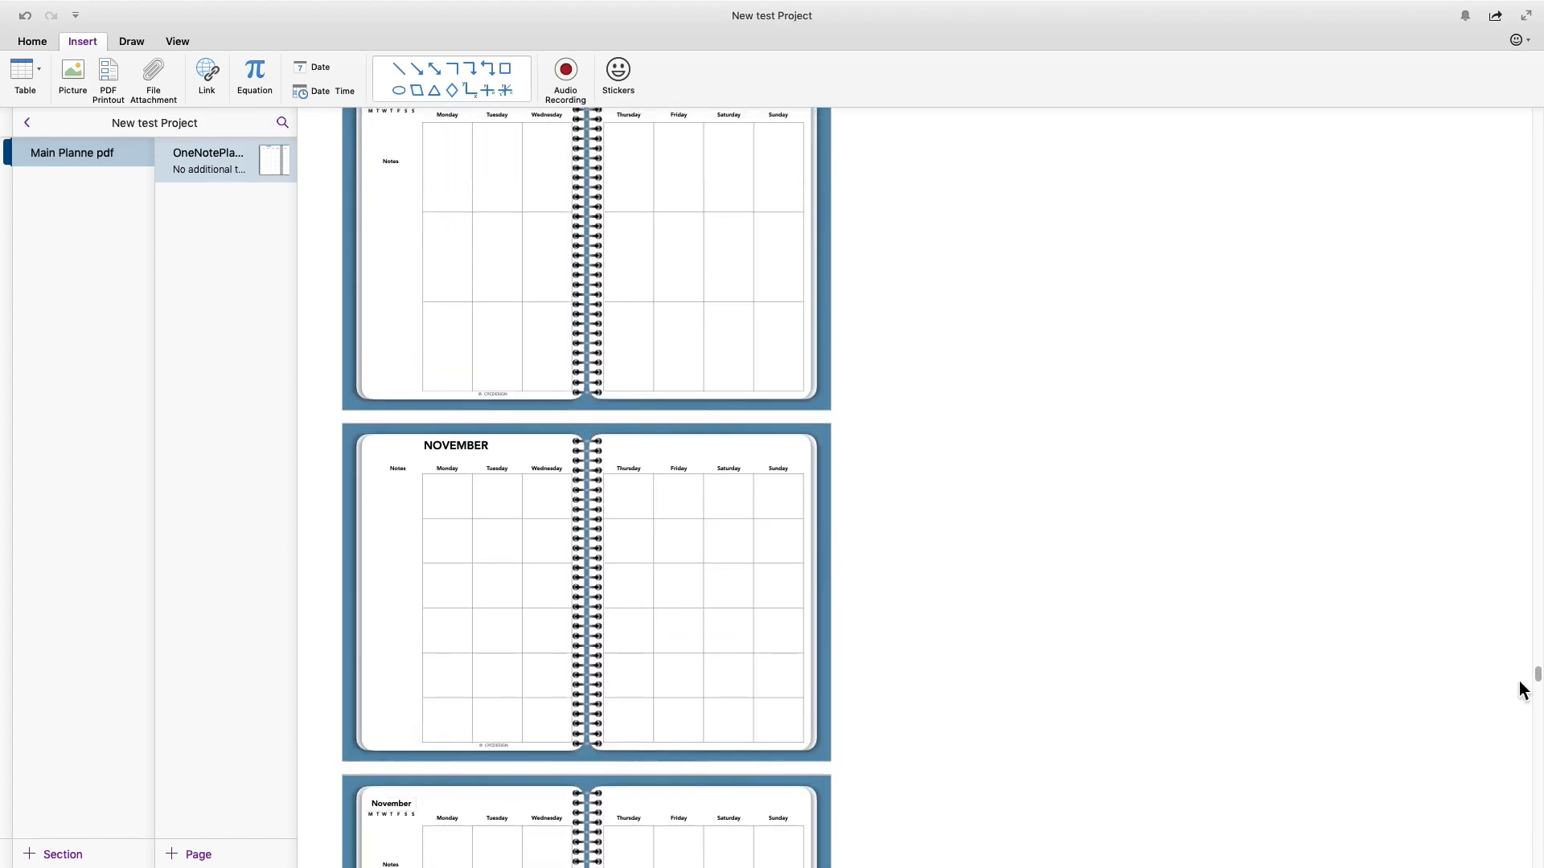
pyautogui.moveTo(1537, 676); pyautogui.dragTo(1532, 46)
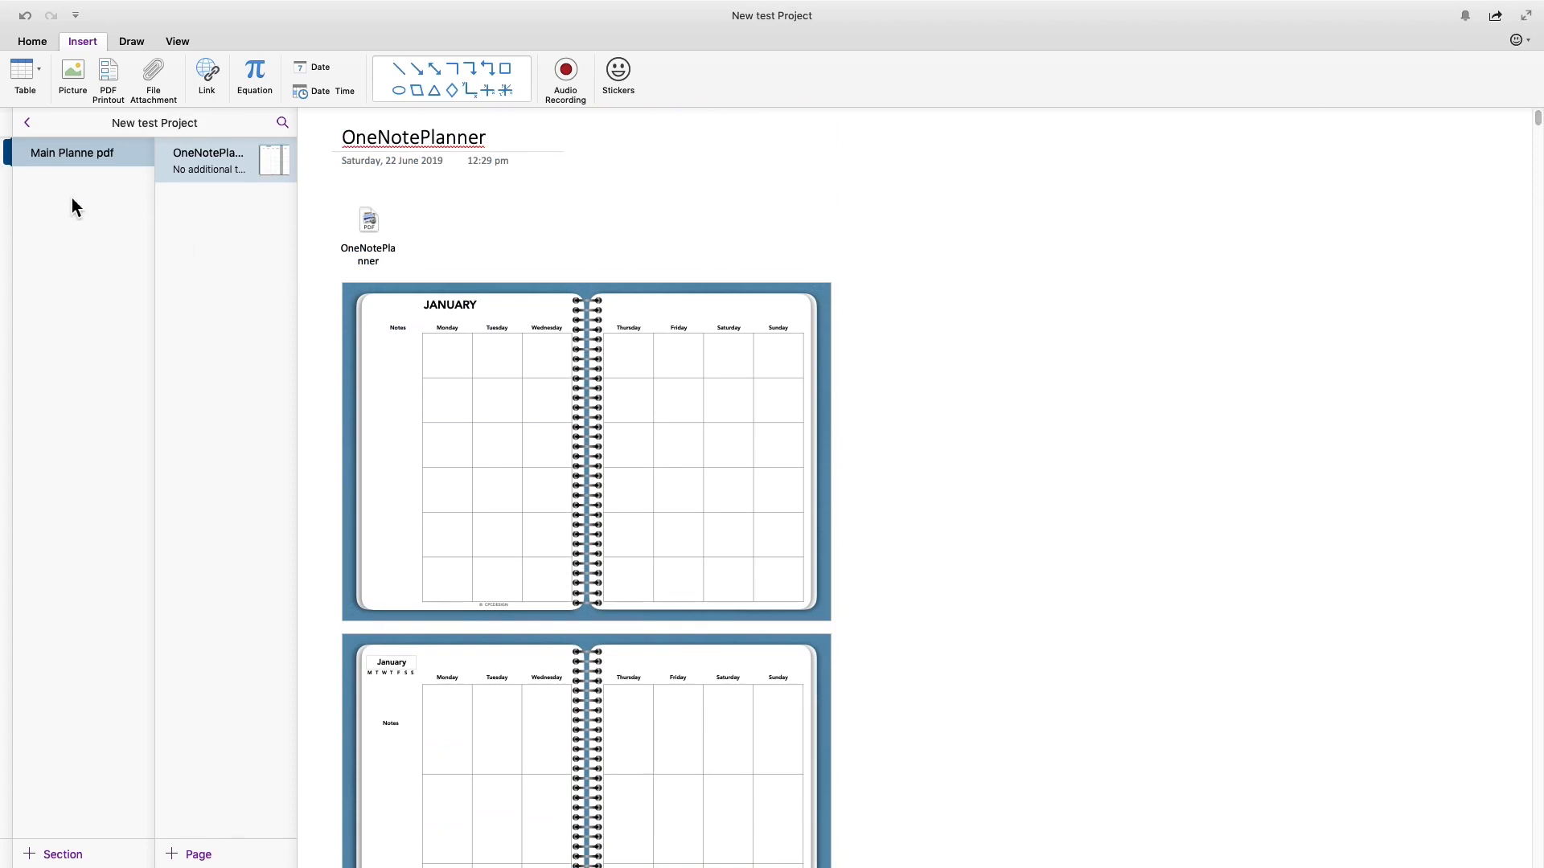
# - Add eleven new sections to the notebook below the Main Planne pdf section, keeping their default names
pyautogui.click(30, 855)
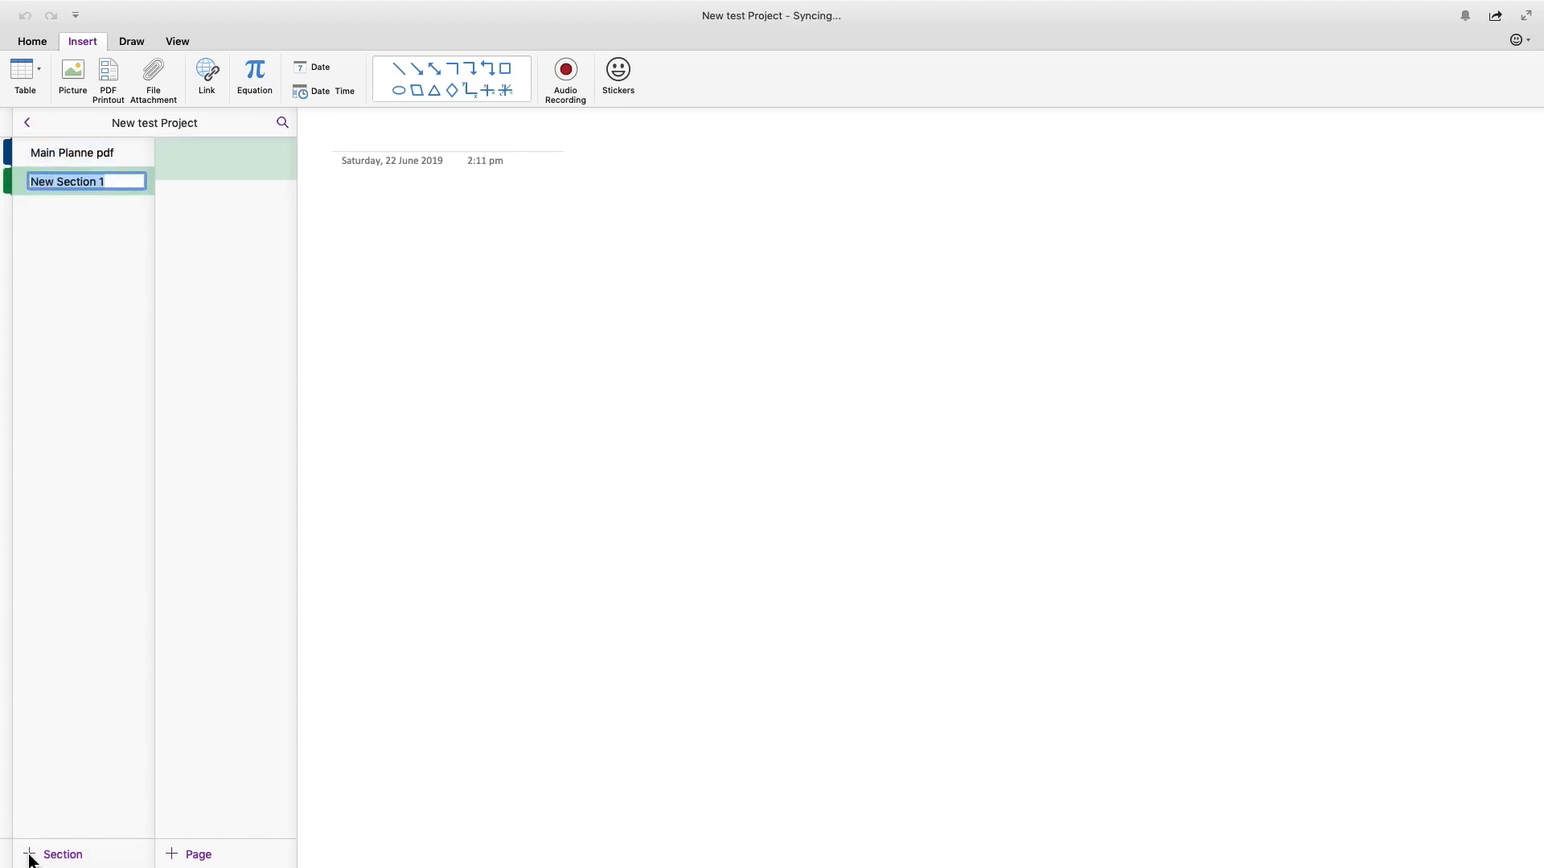
pyautogui.click(30, 855)
pyautogui.click(30, 855)
pyautogui.click(30, 855)
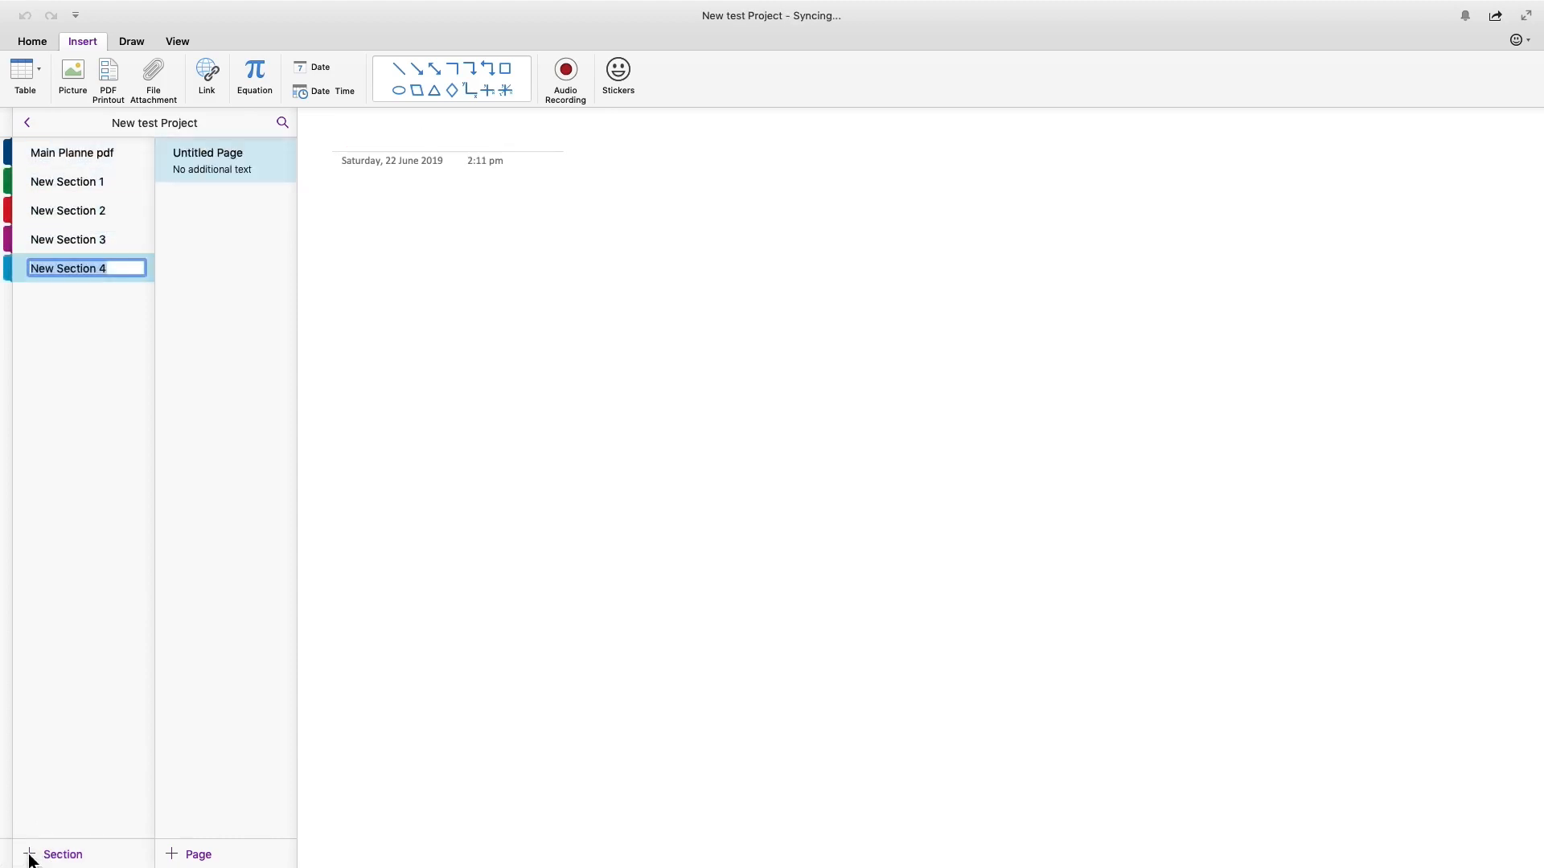
pyautogui.click(30, 854)
pyautogui.click(29, 855)
pyautogui.click(30, 855)
pyautogui.click(30, 855)
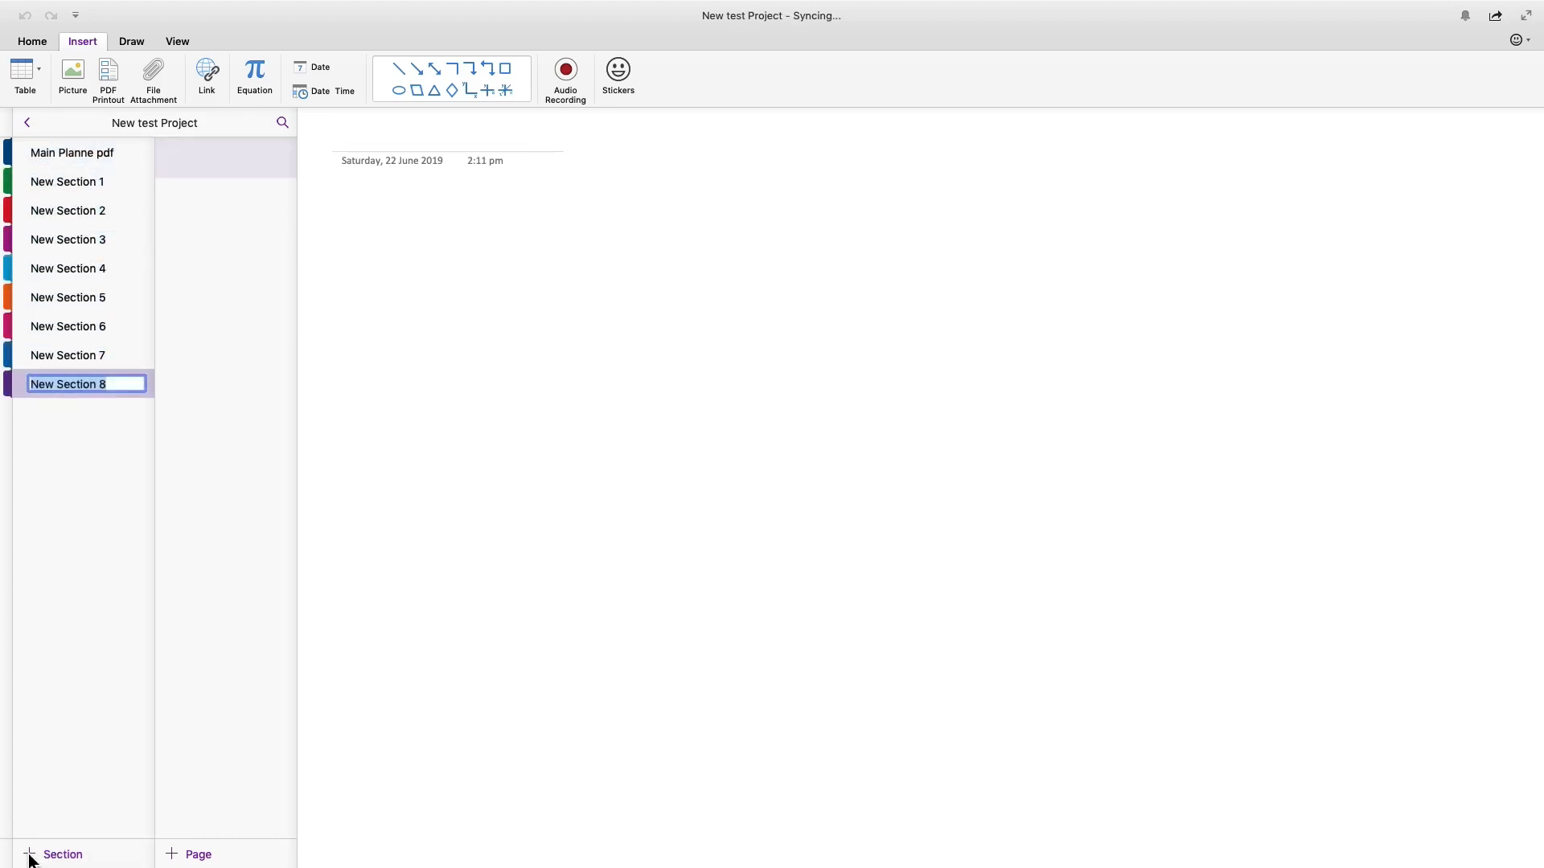
pyautogui.click(30, 855)
pyautogui.click(30, 855)
pyautogui.click(29, 855)
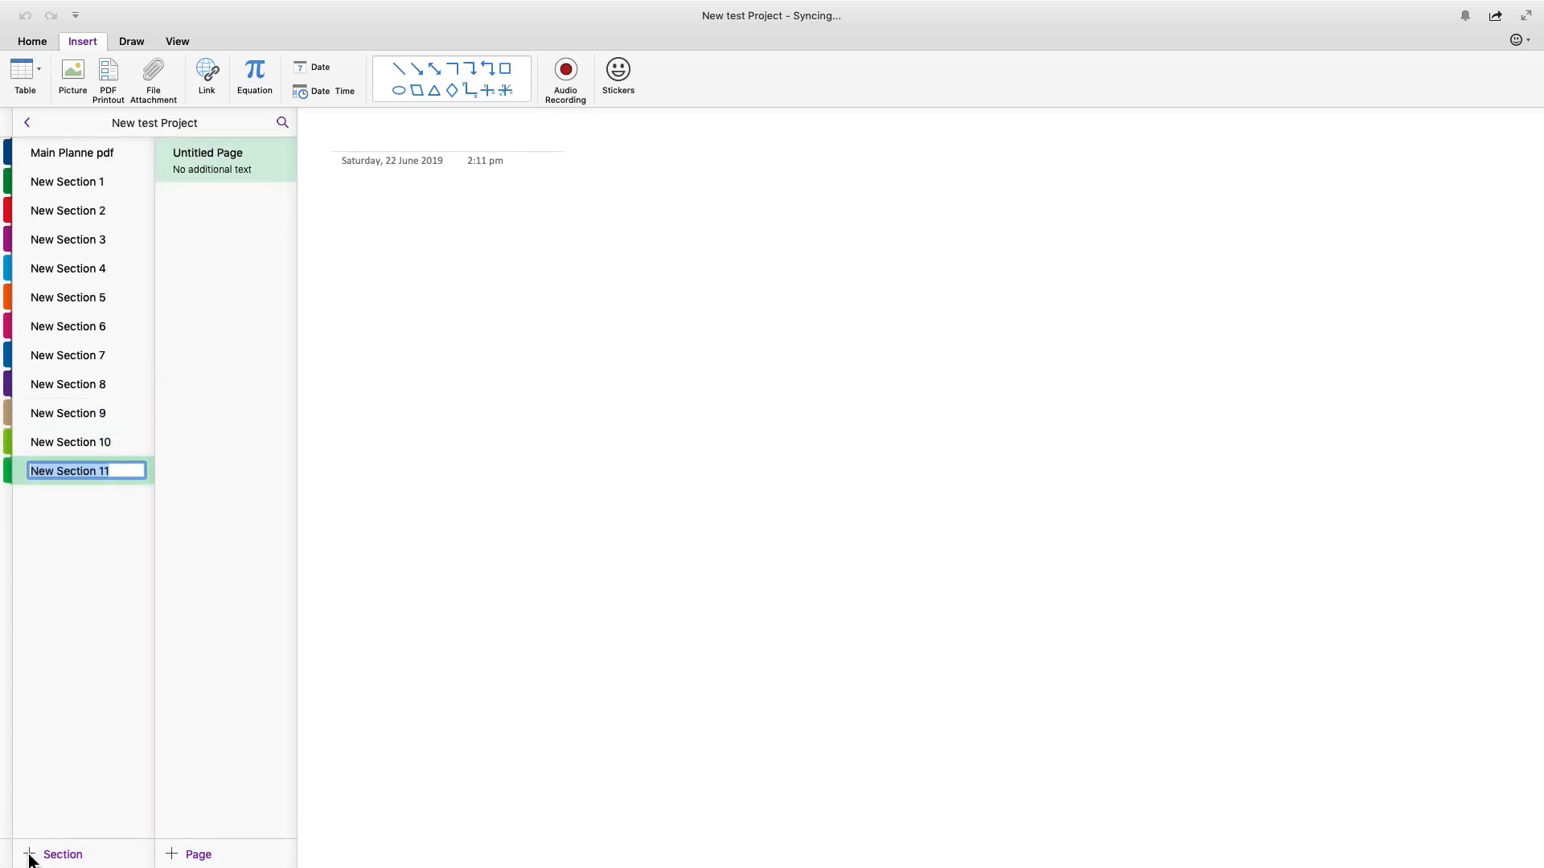
# - Add a twelfth new section to the notebook and rename New Section 1 to Jan
pyautogui.click(30, 855)
pyautogui.click(78, 187)
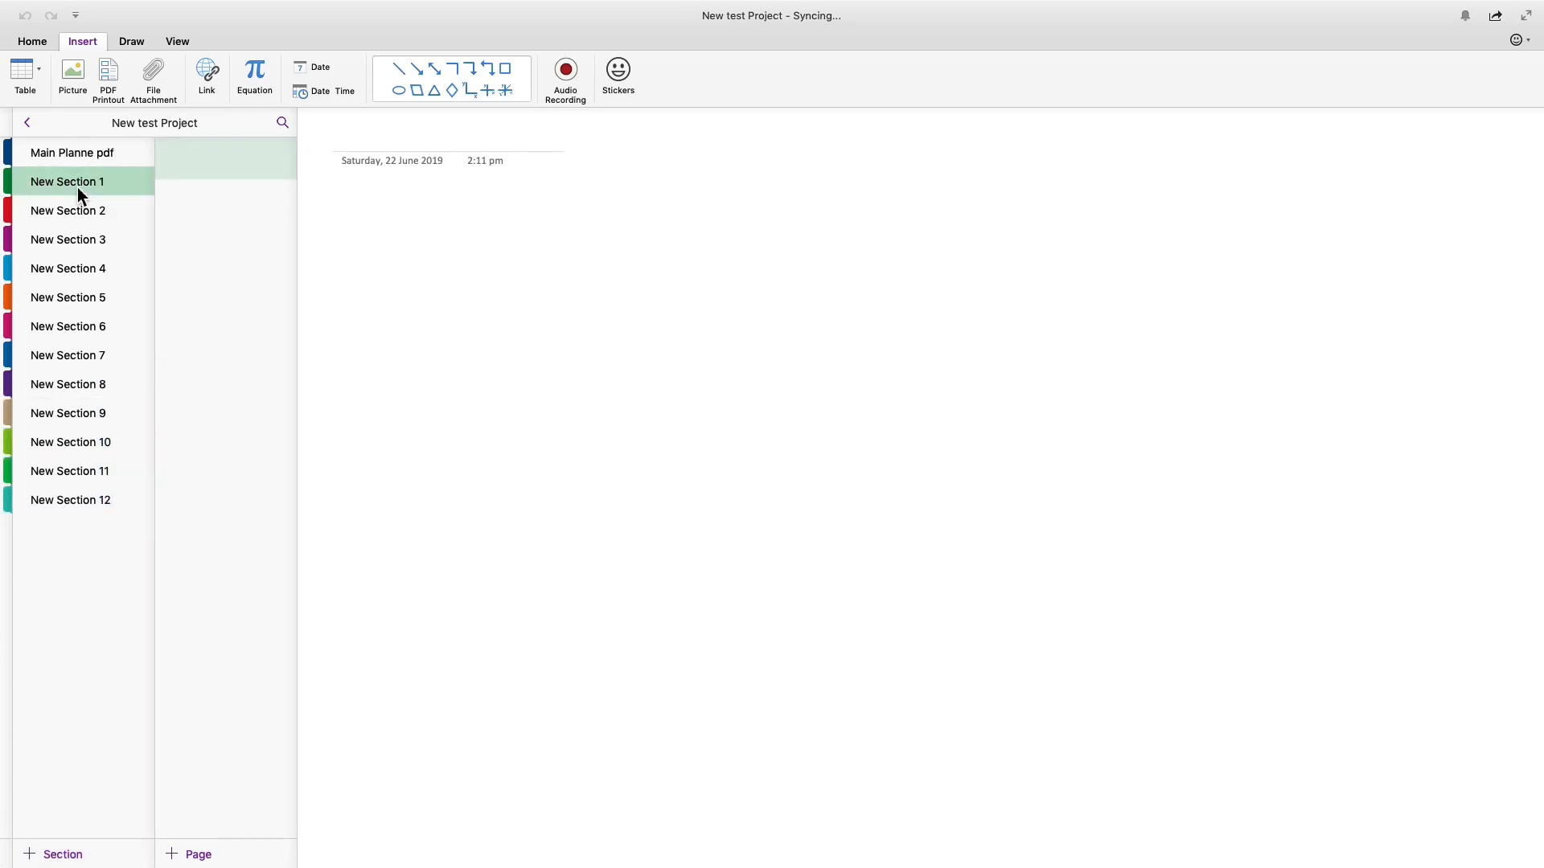
pyautogui.rightClick(77, 187)
pyautogui.click(114, 193)
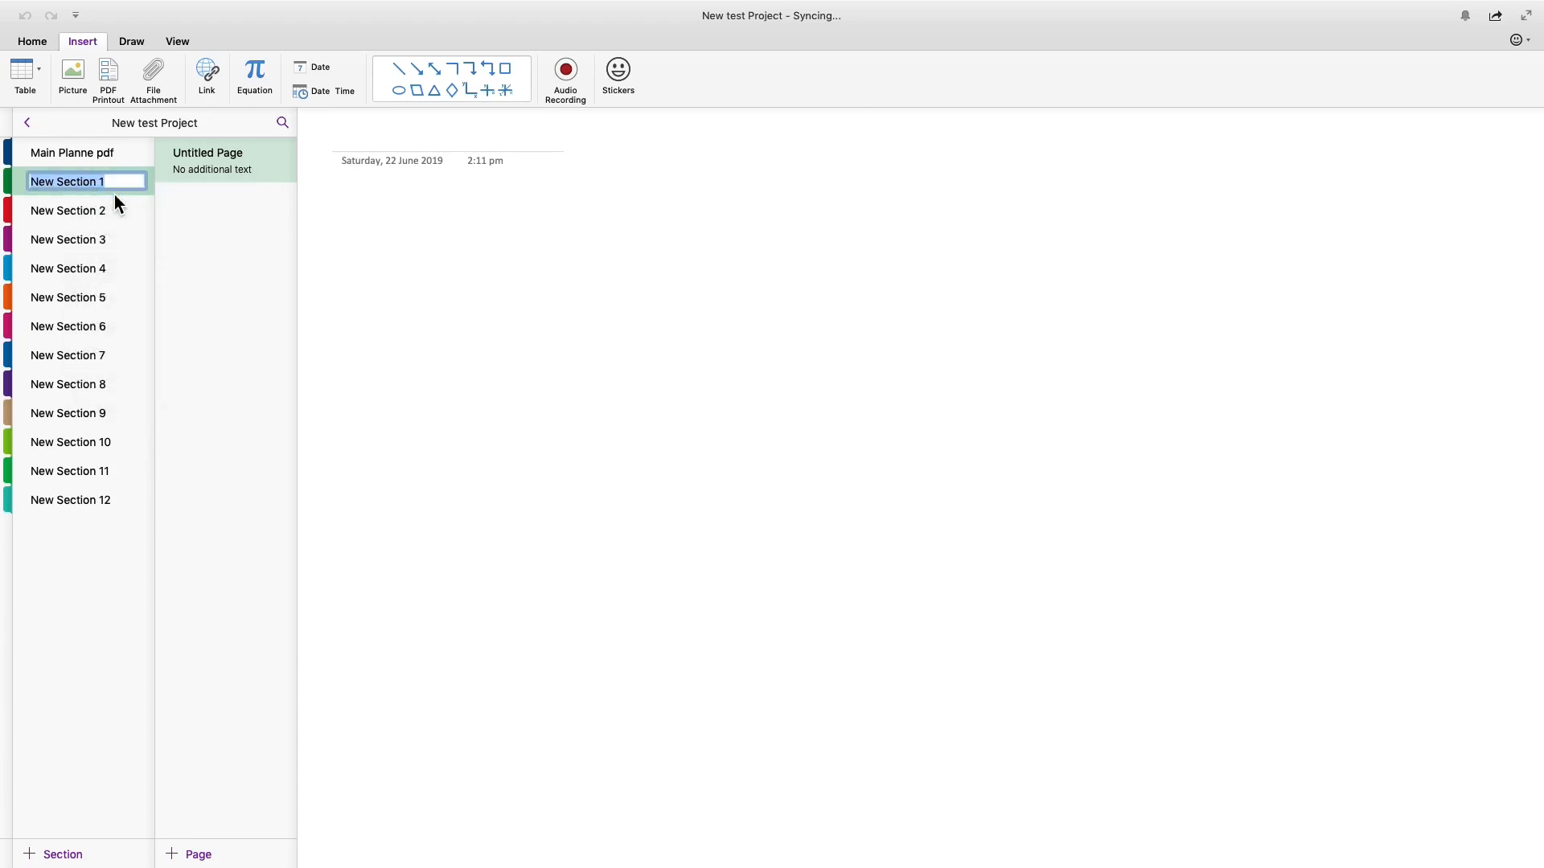
pyautogui.write('Jan')
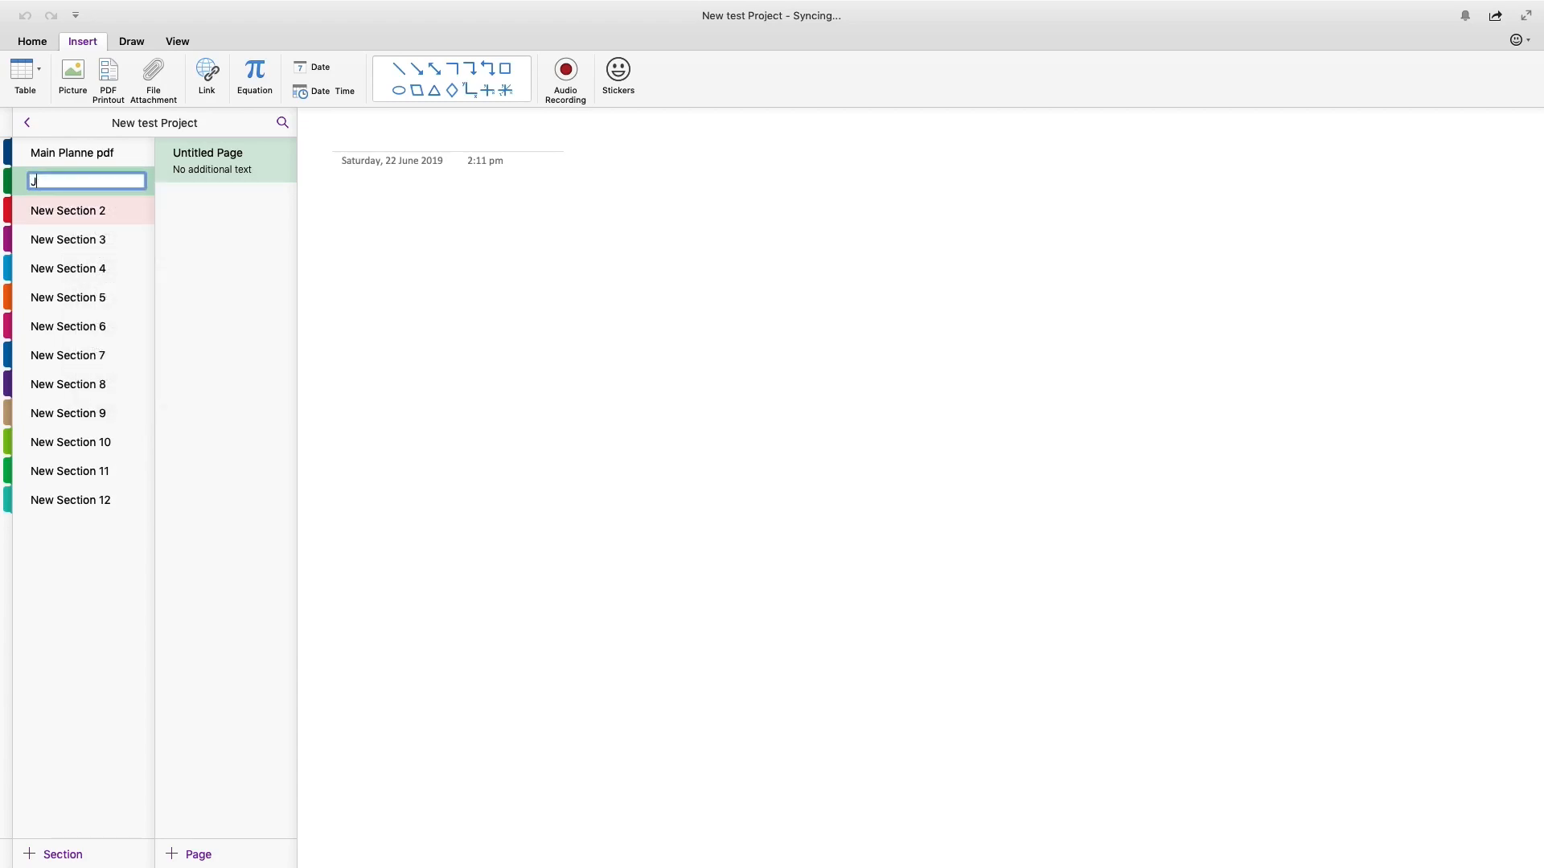
# - Rename New Section 2 to Feb and New Section 3 to Mar
pyautogui.click(70, 209)
pyautogui.rightClick(69, 209)
pyautogui.click(112, 215)
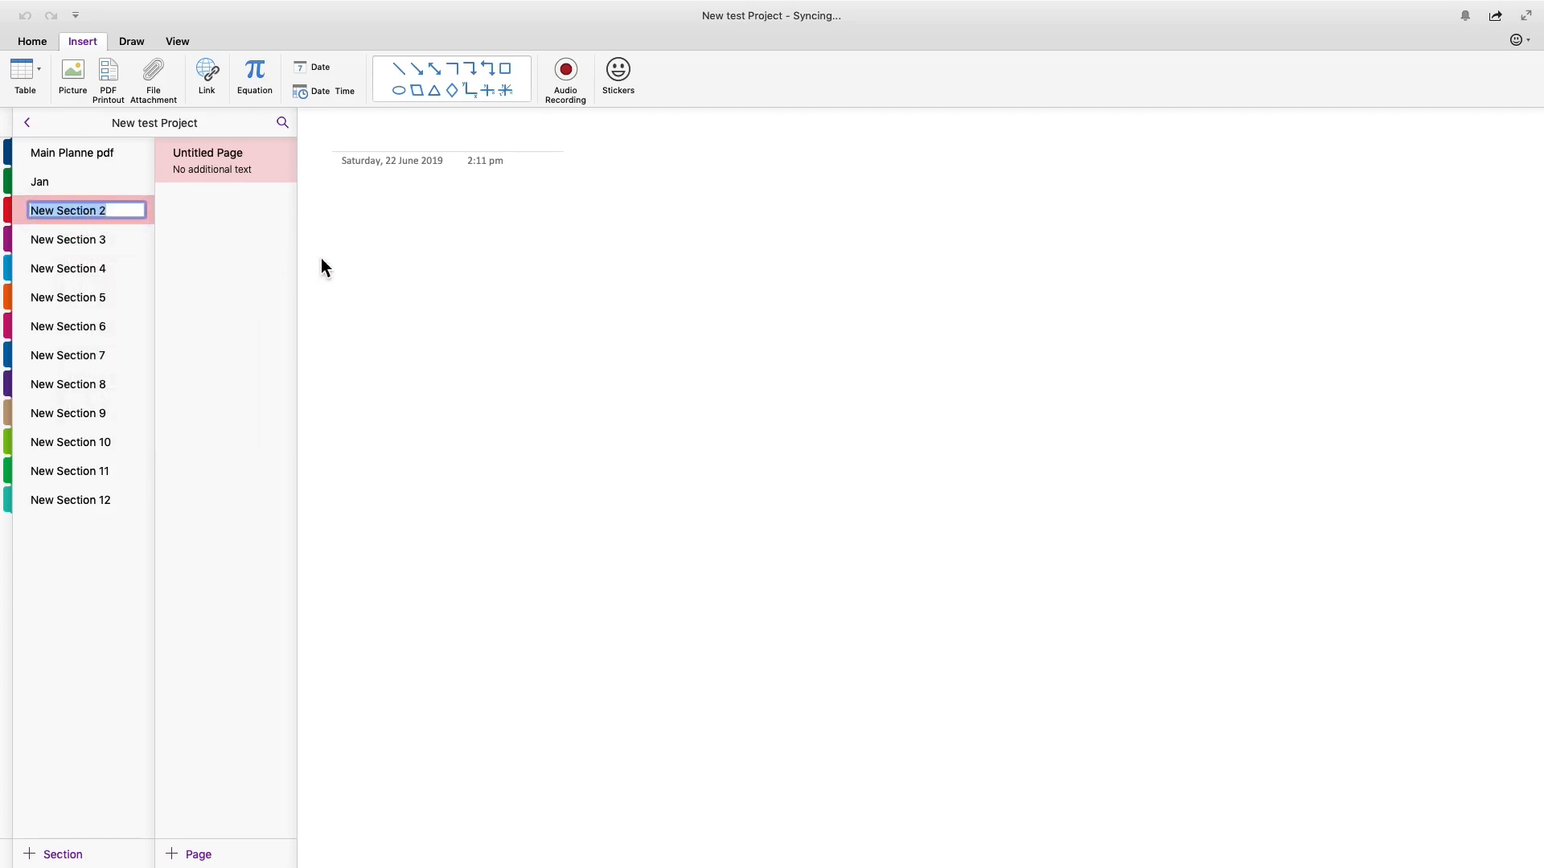
pyautogui.write('Feb')
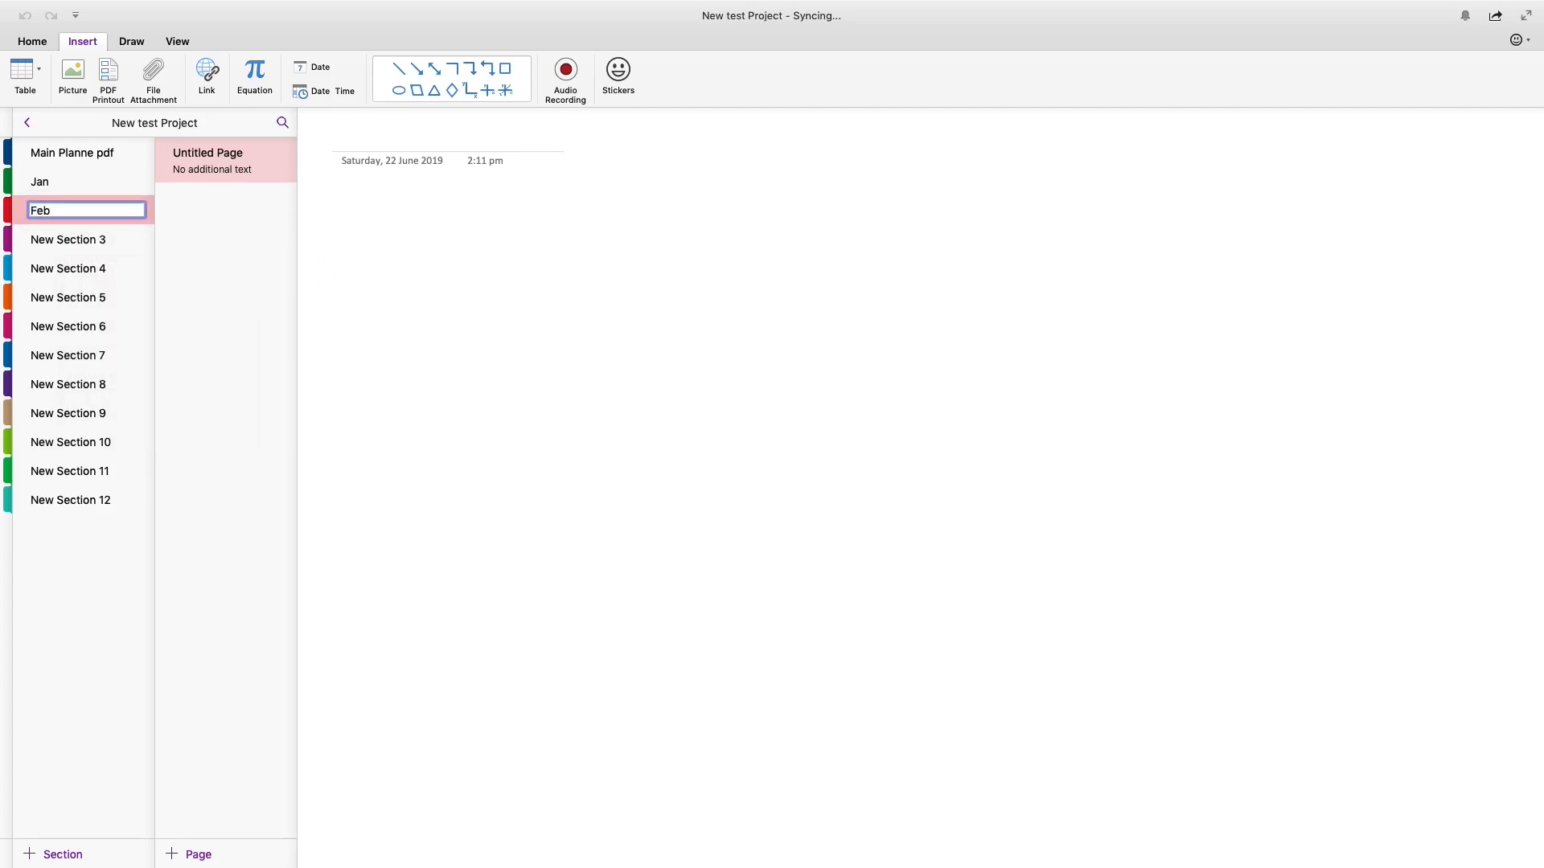
pyautogui.click(58, 239)
pyautogui.rightClick(56, 235)
pyautogui.click(84, 241)
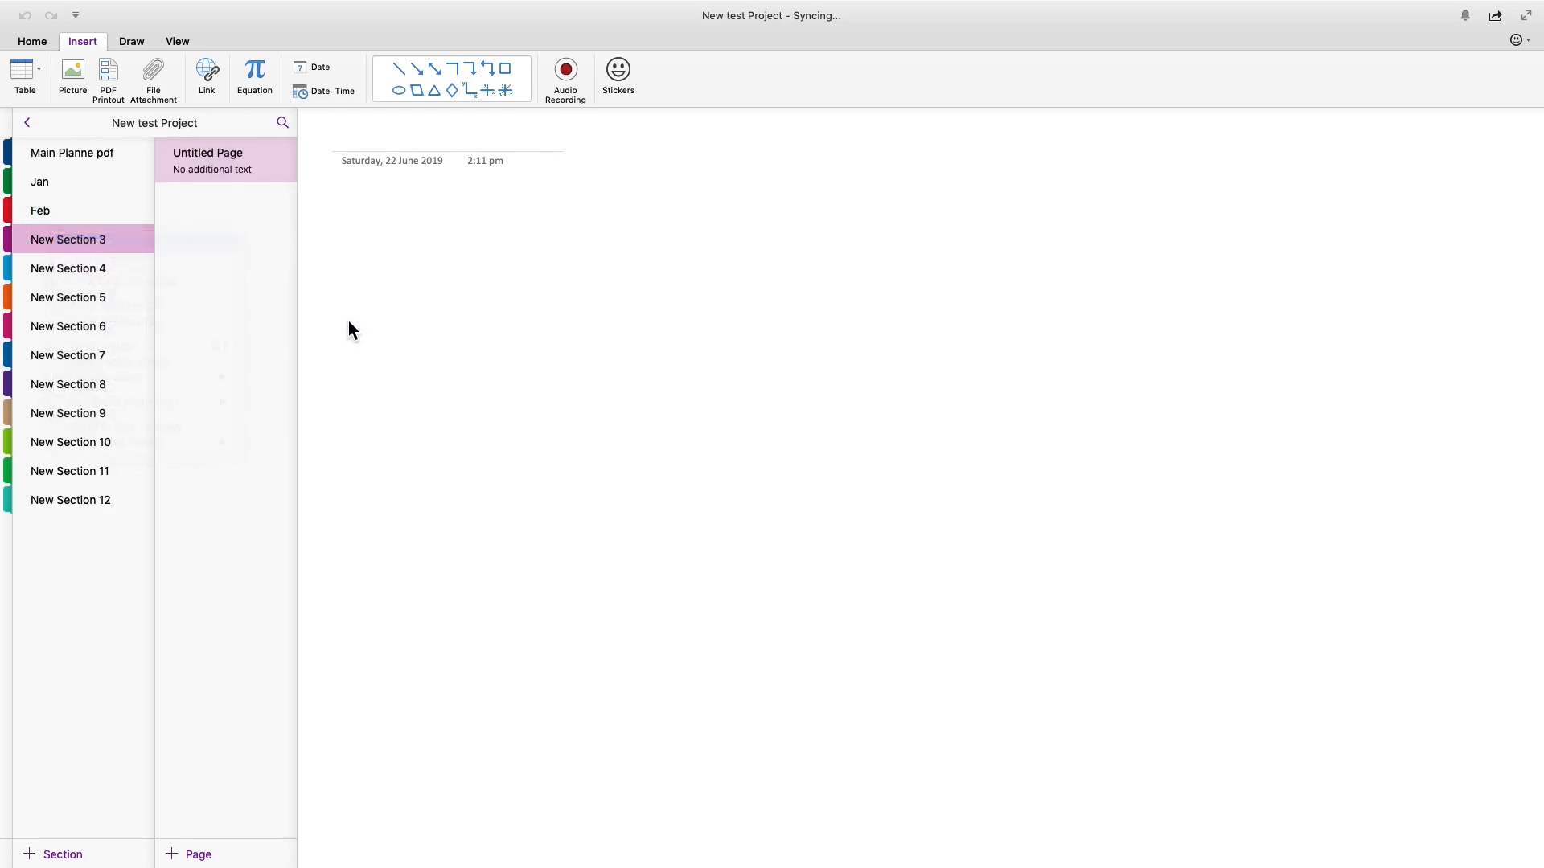
pyautogui.write('Mar')
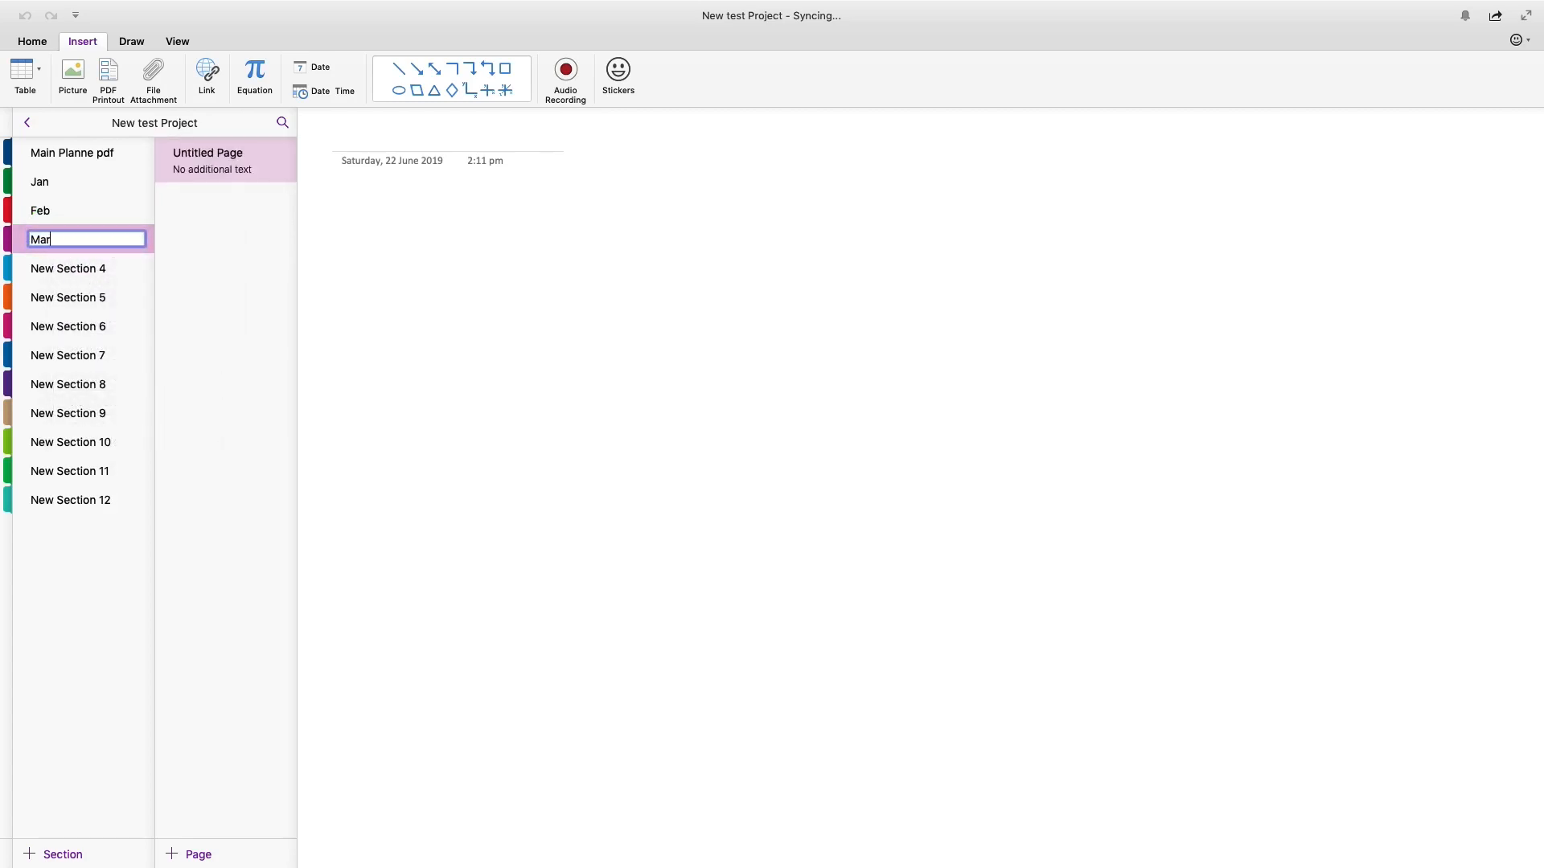
# - Rename New Section 4 to Apr and New Section 5 to May
pyautogui.click(73, 266)
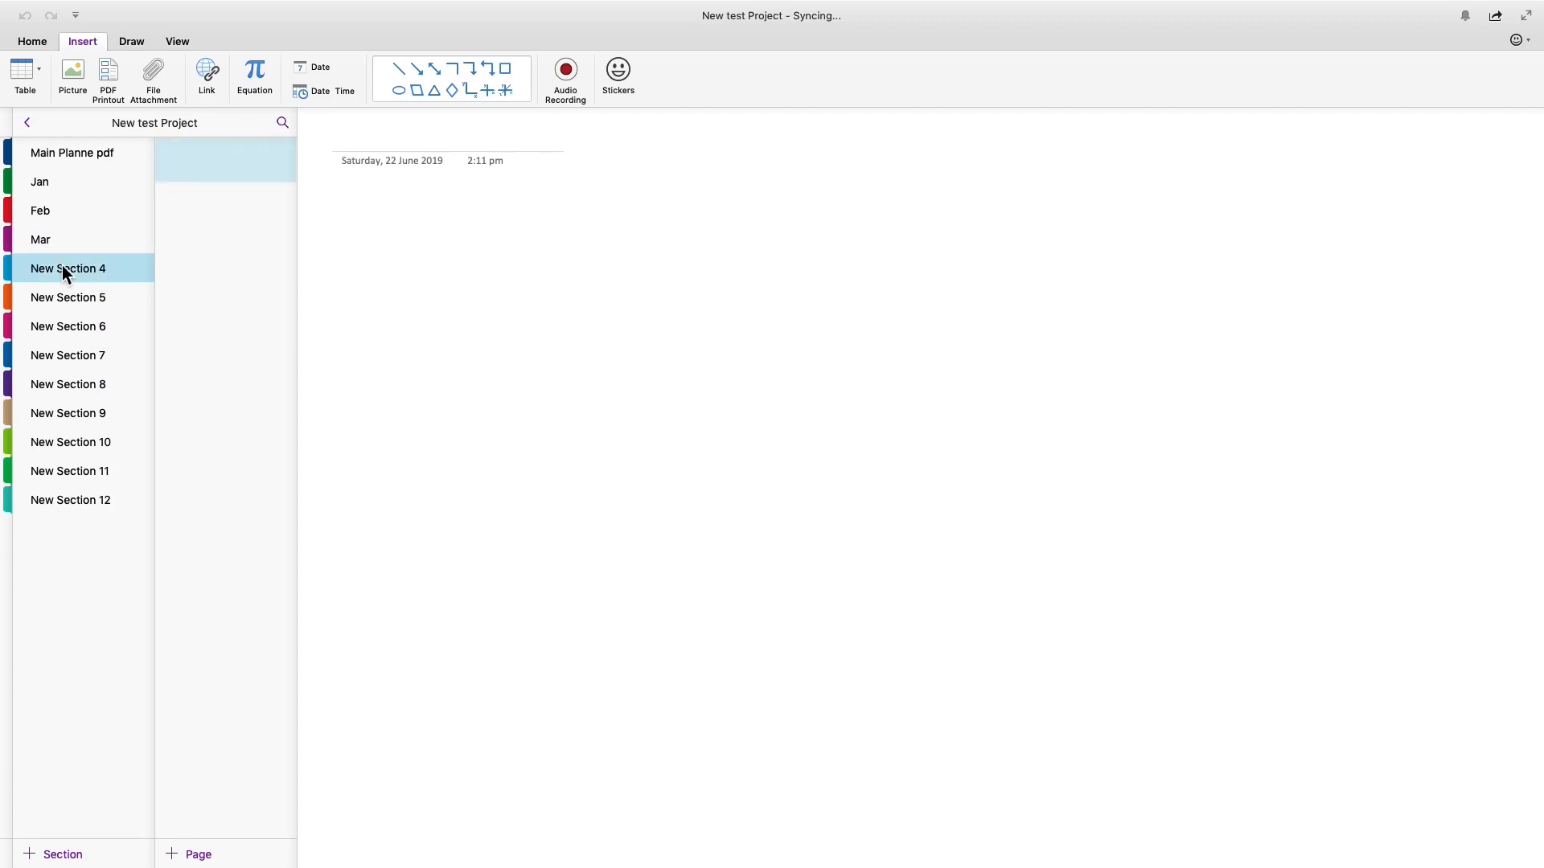
pyautogui.rightClick(61, 265)
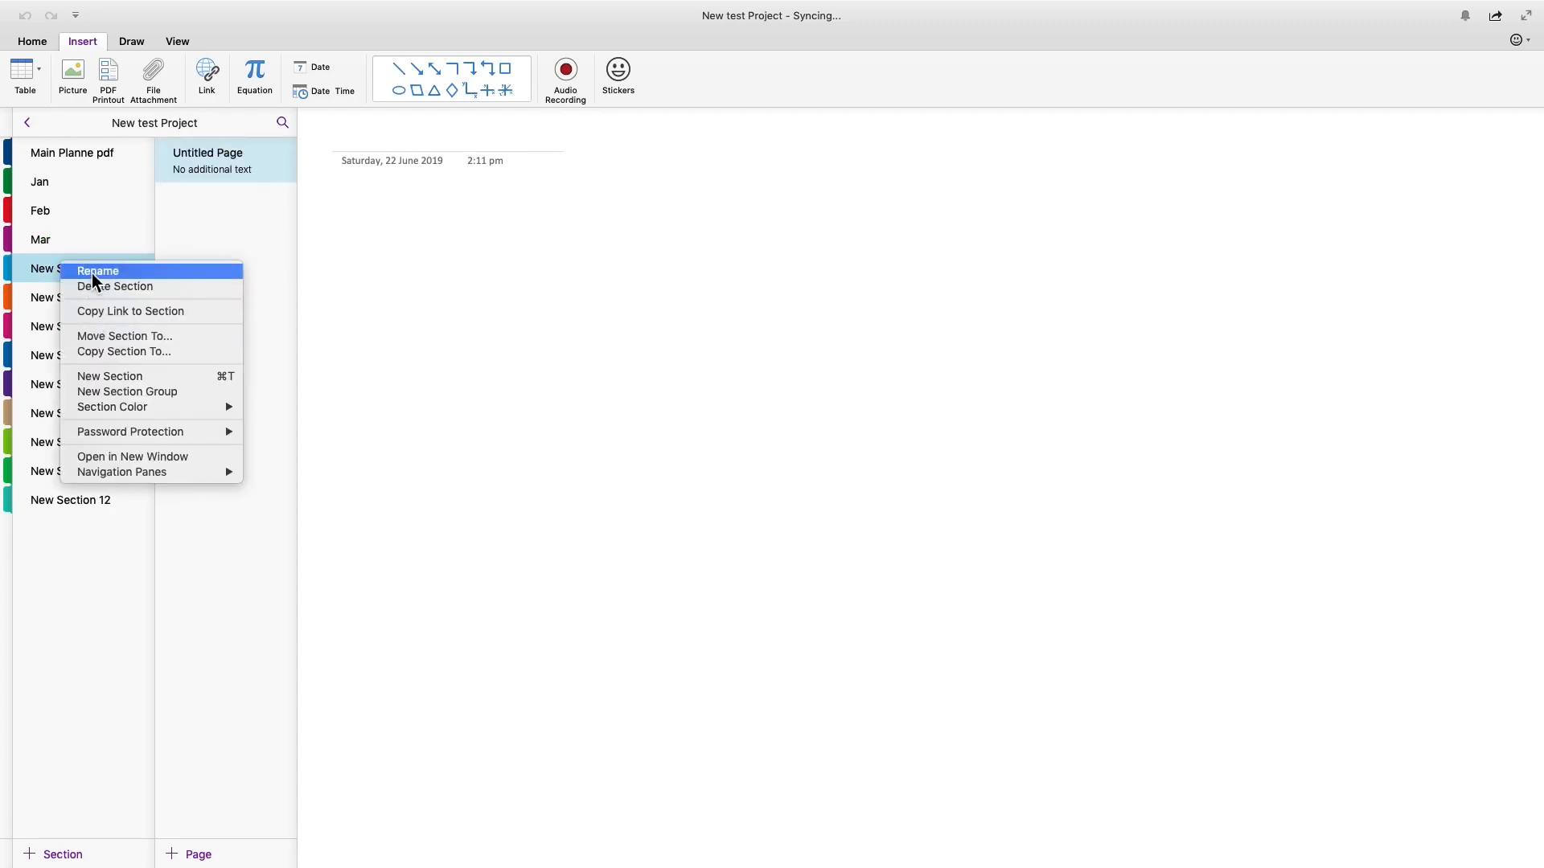
pyautogui.press('Return')
pyautogui.write('Apr')
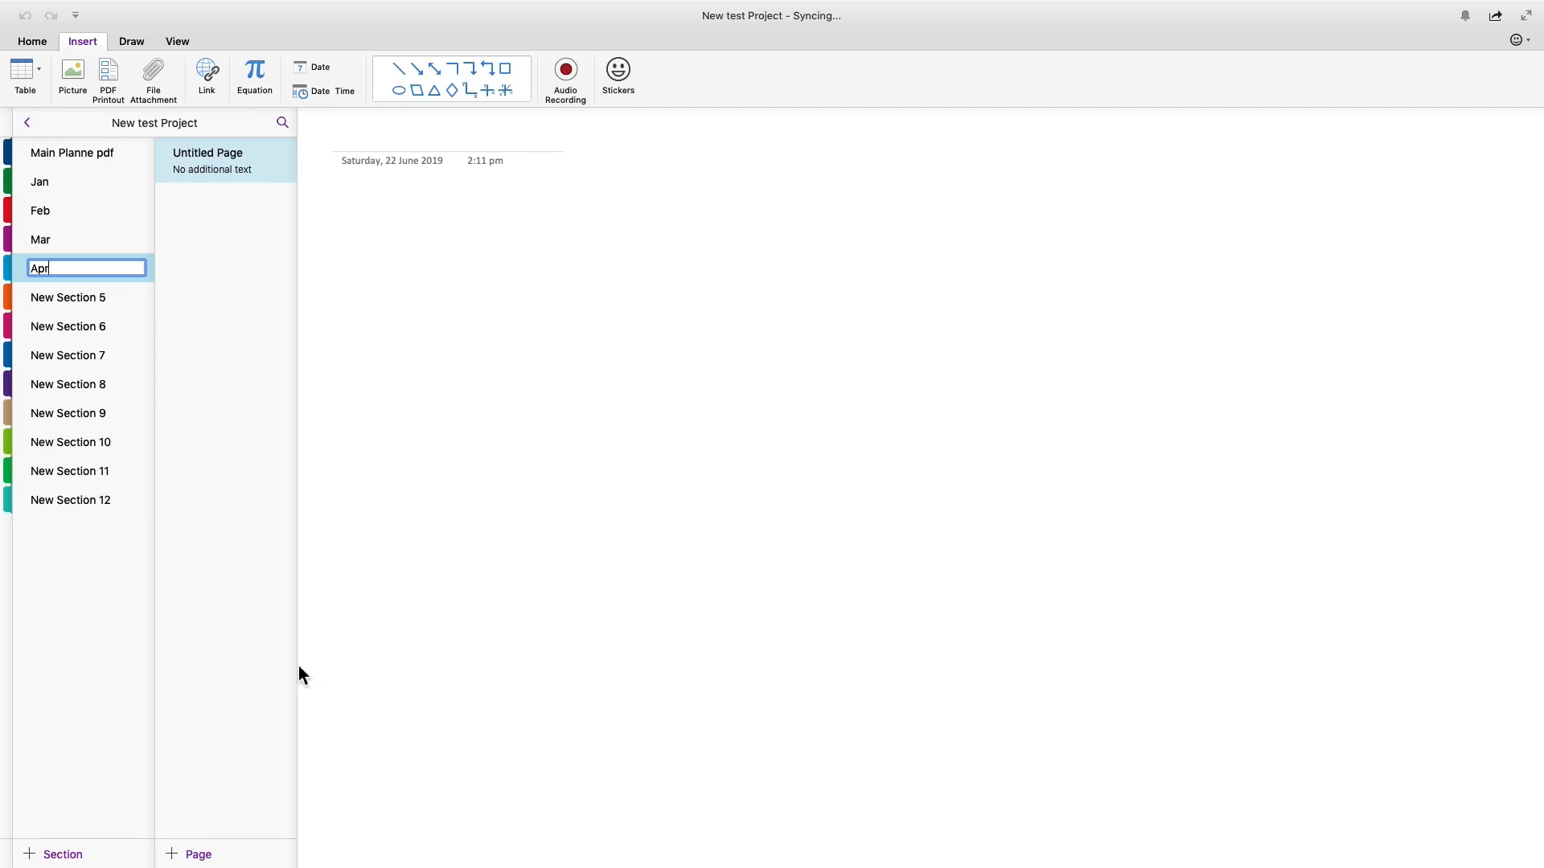
pyautogui.click(74, 301)
pyautogui.rightClick(74, 301)
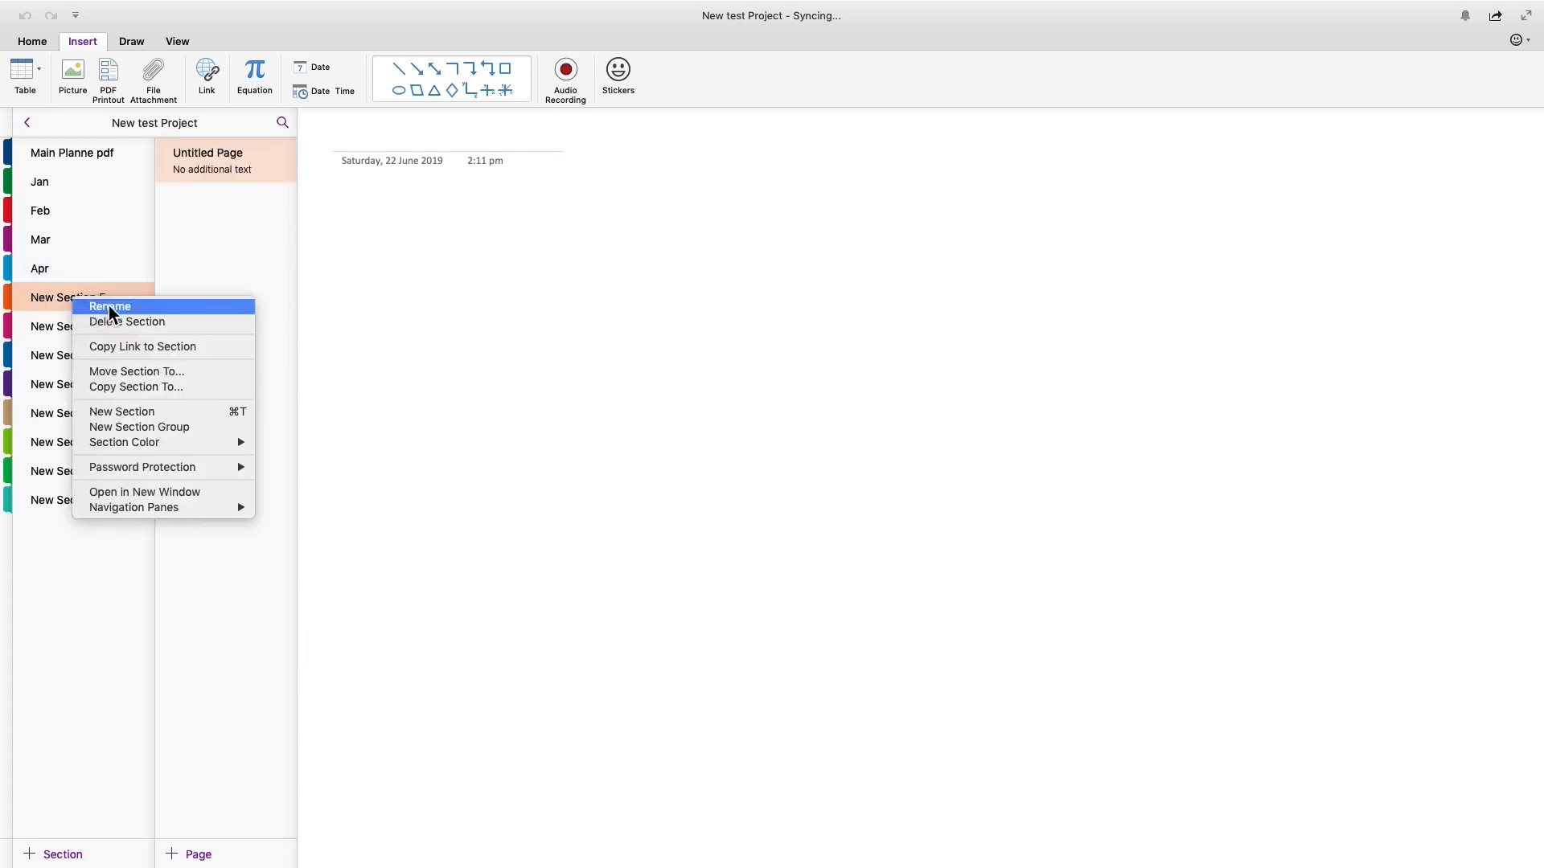
pyautogui.click(108, 306)
pyautogui.write('May')
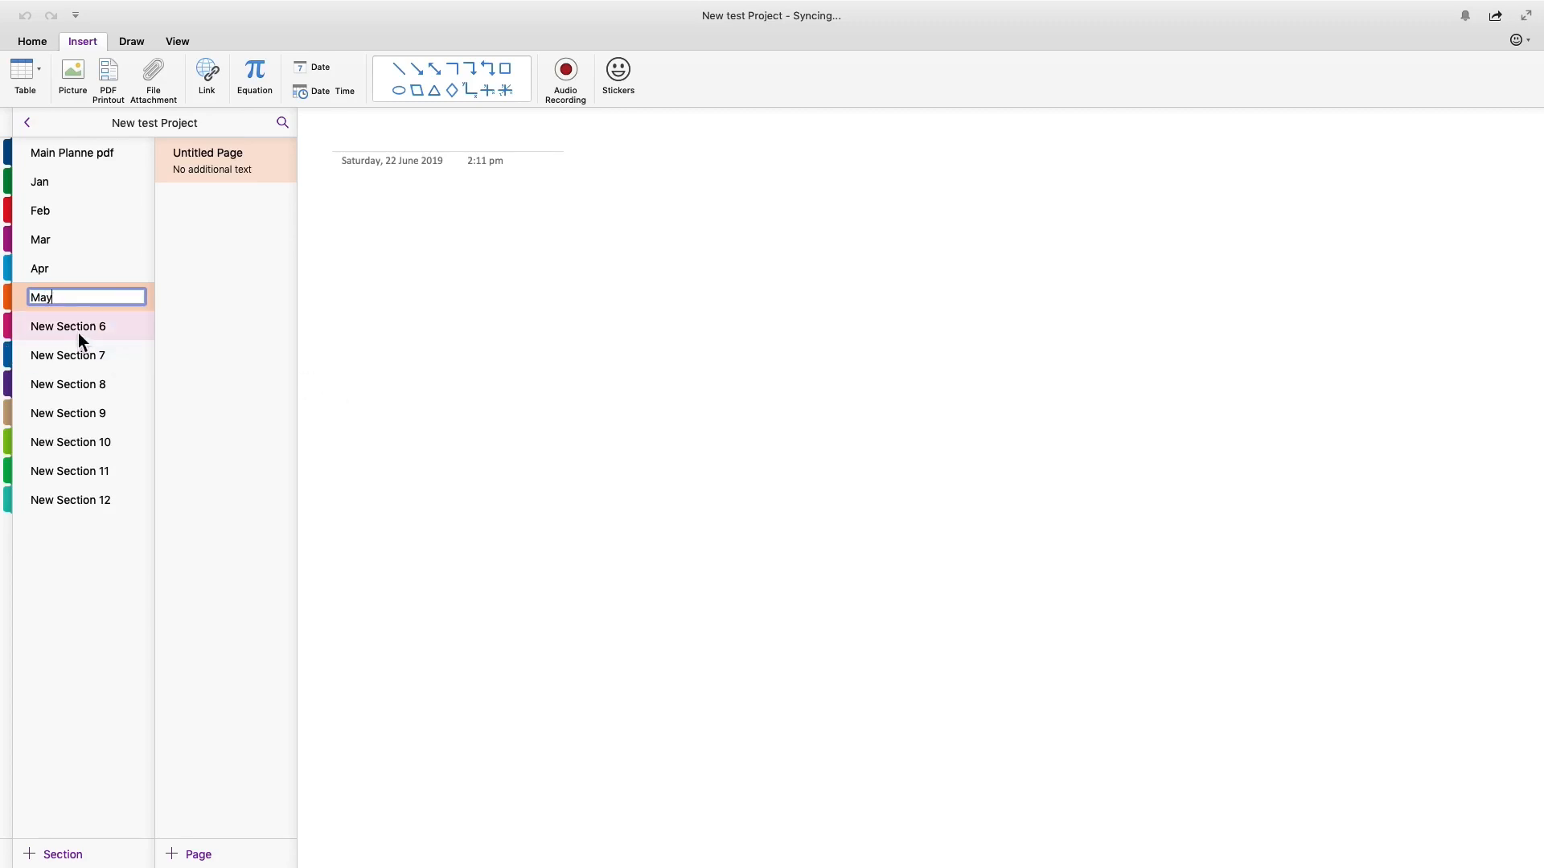
# - Rename New Section 6 to Jun and New Section 7 to Jul
pyautogui.click(52, 327)
pyautogui.rightClick(51, 326)
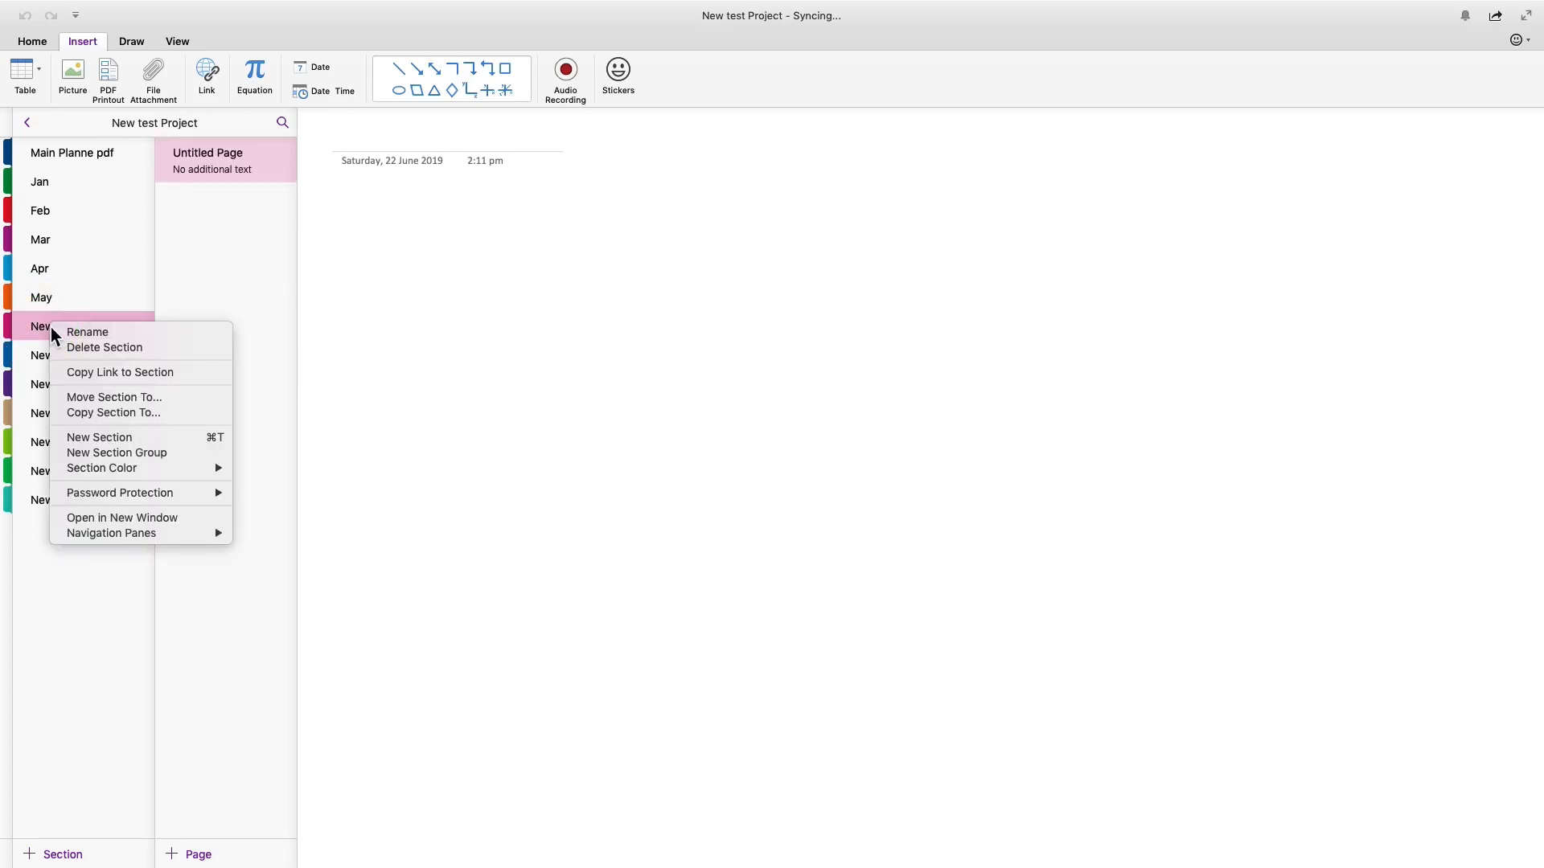
pyautogui.click(80, 332)
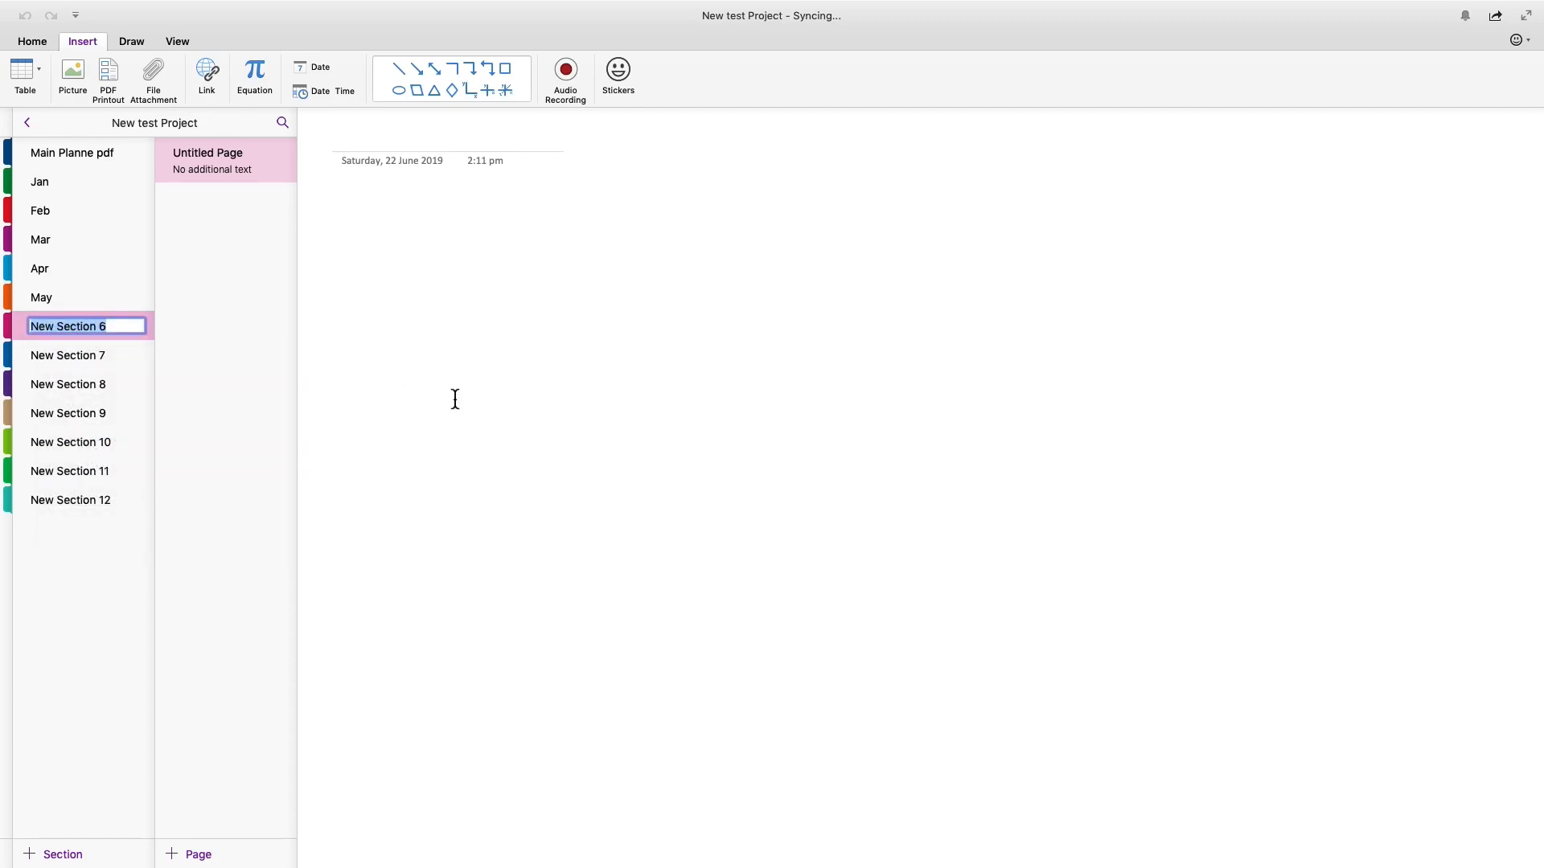
pyautogui.write('Jun')
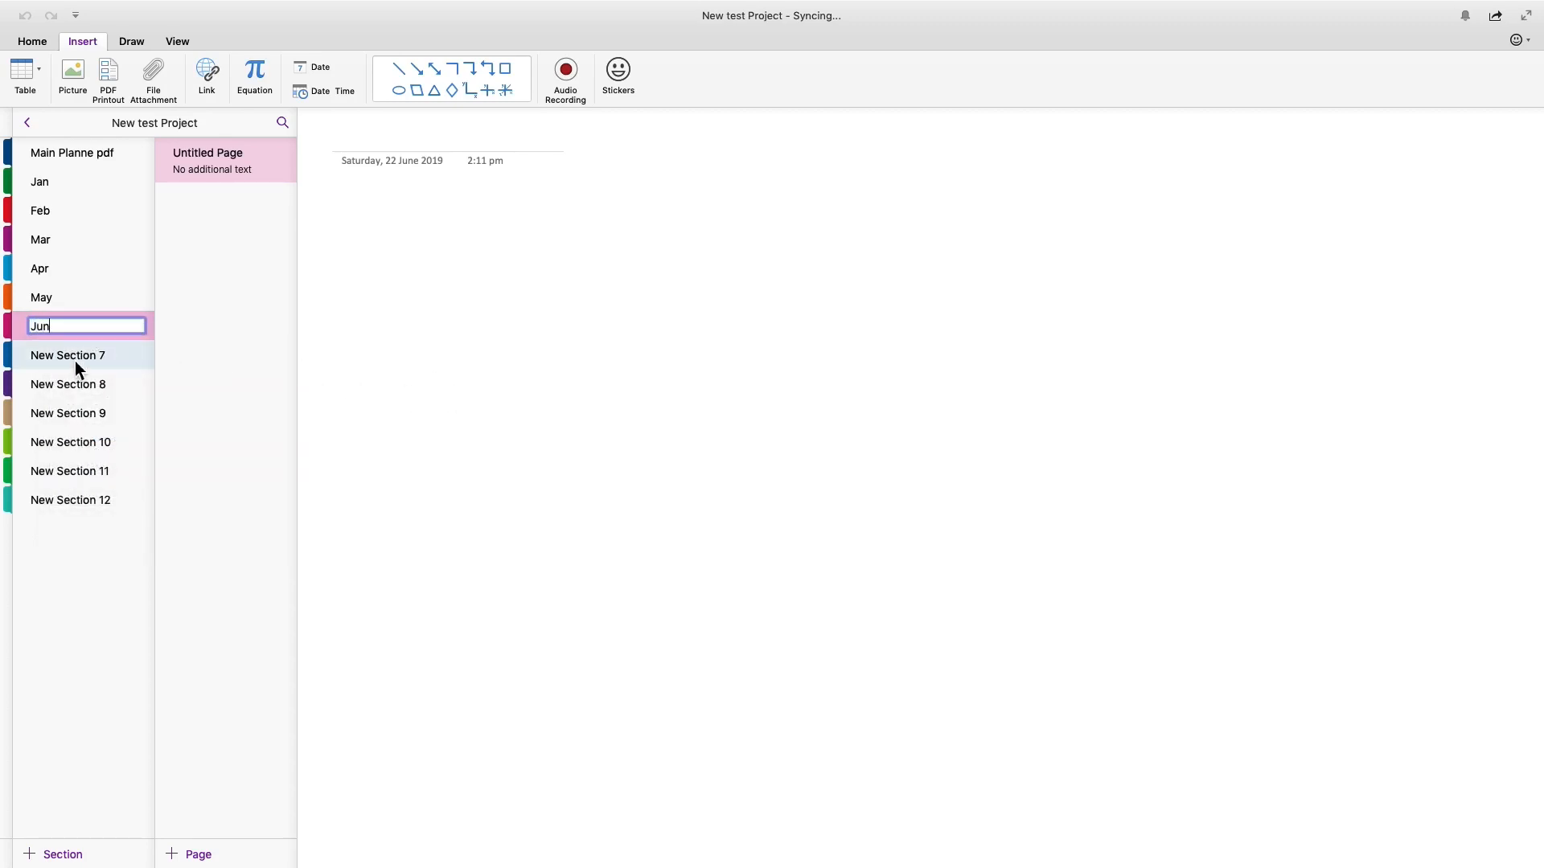
pyautogui.click(44, 354)
pyautogui.rightClick(44, 353)
pyautogui.click(185, 360)
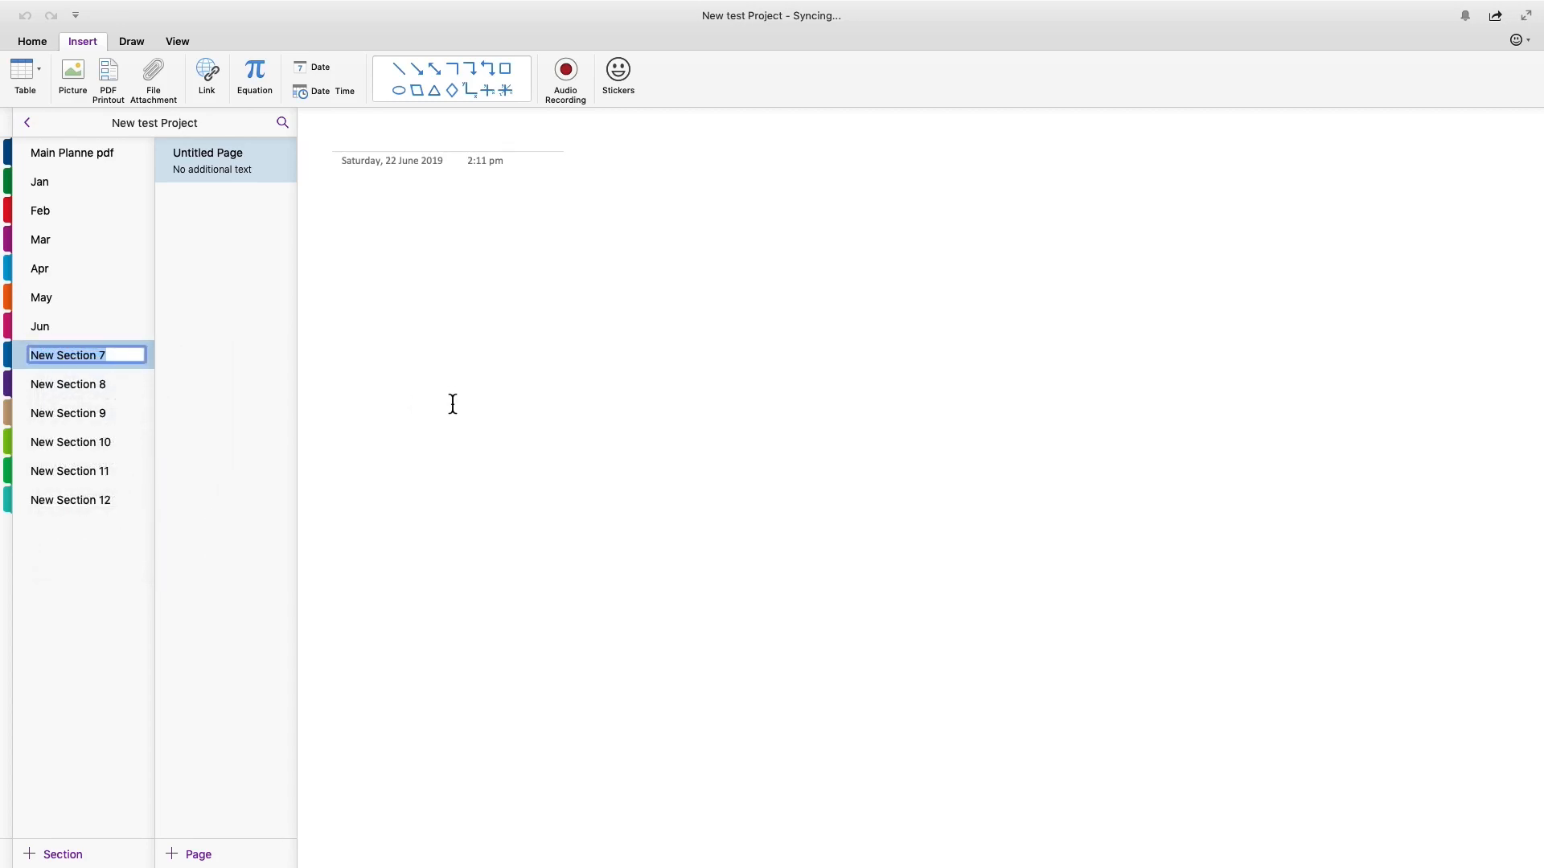
pyautogui.write('Jul')
pyautogui.press('Return')
# - Rename New Section 8 to Aug and New Section 9 to Sep
pyautogui.click(47, 387)
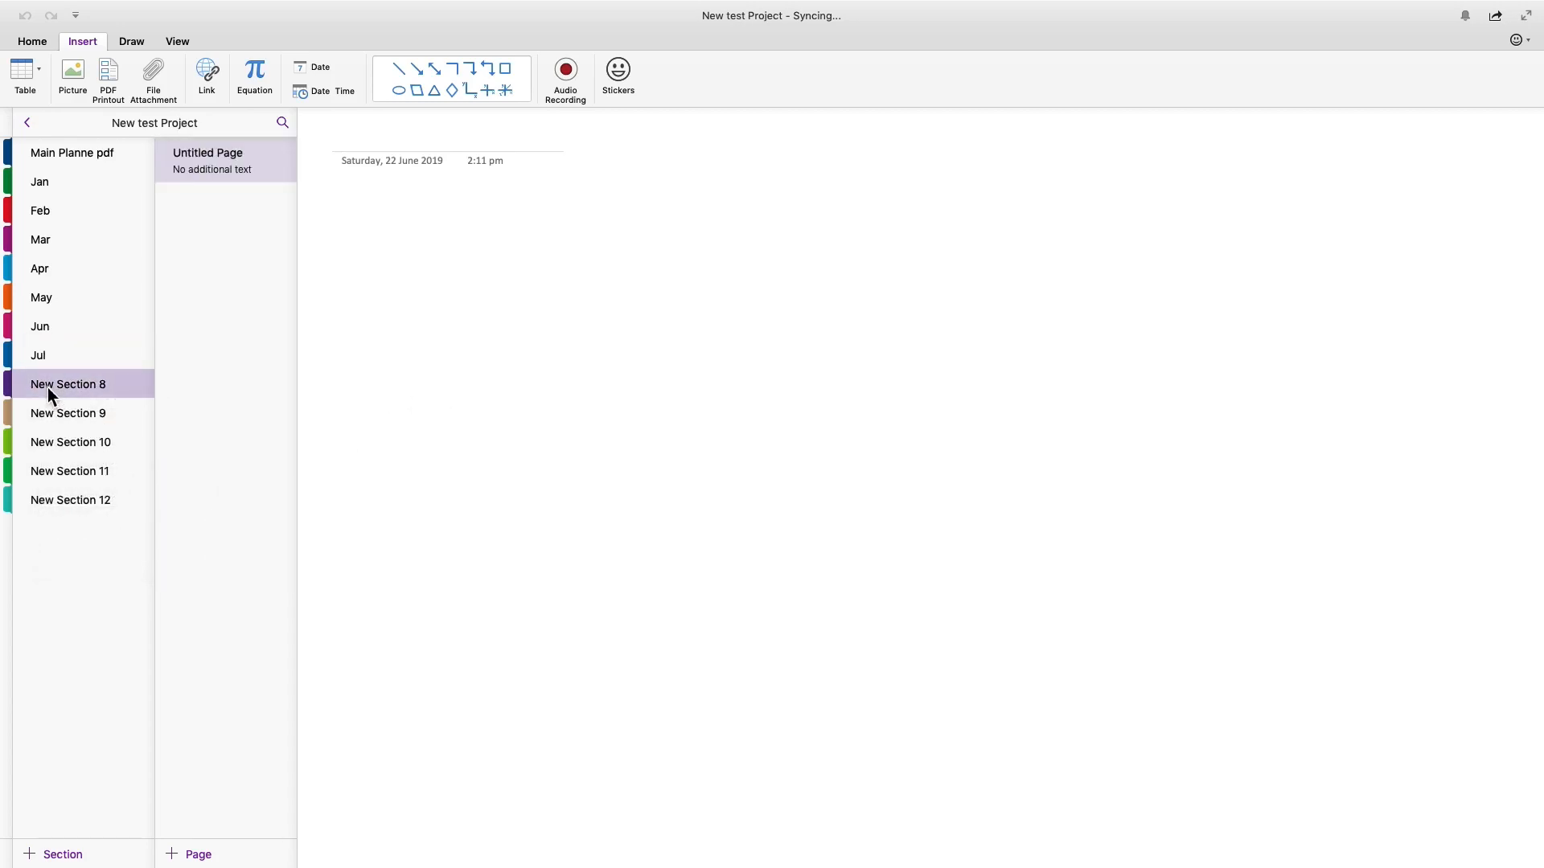
pyautogui.rightClick(46, 387)
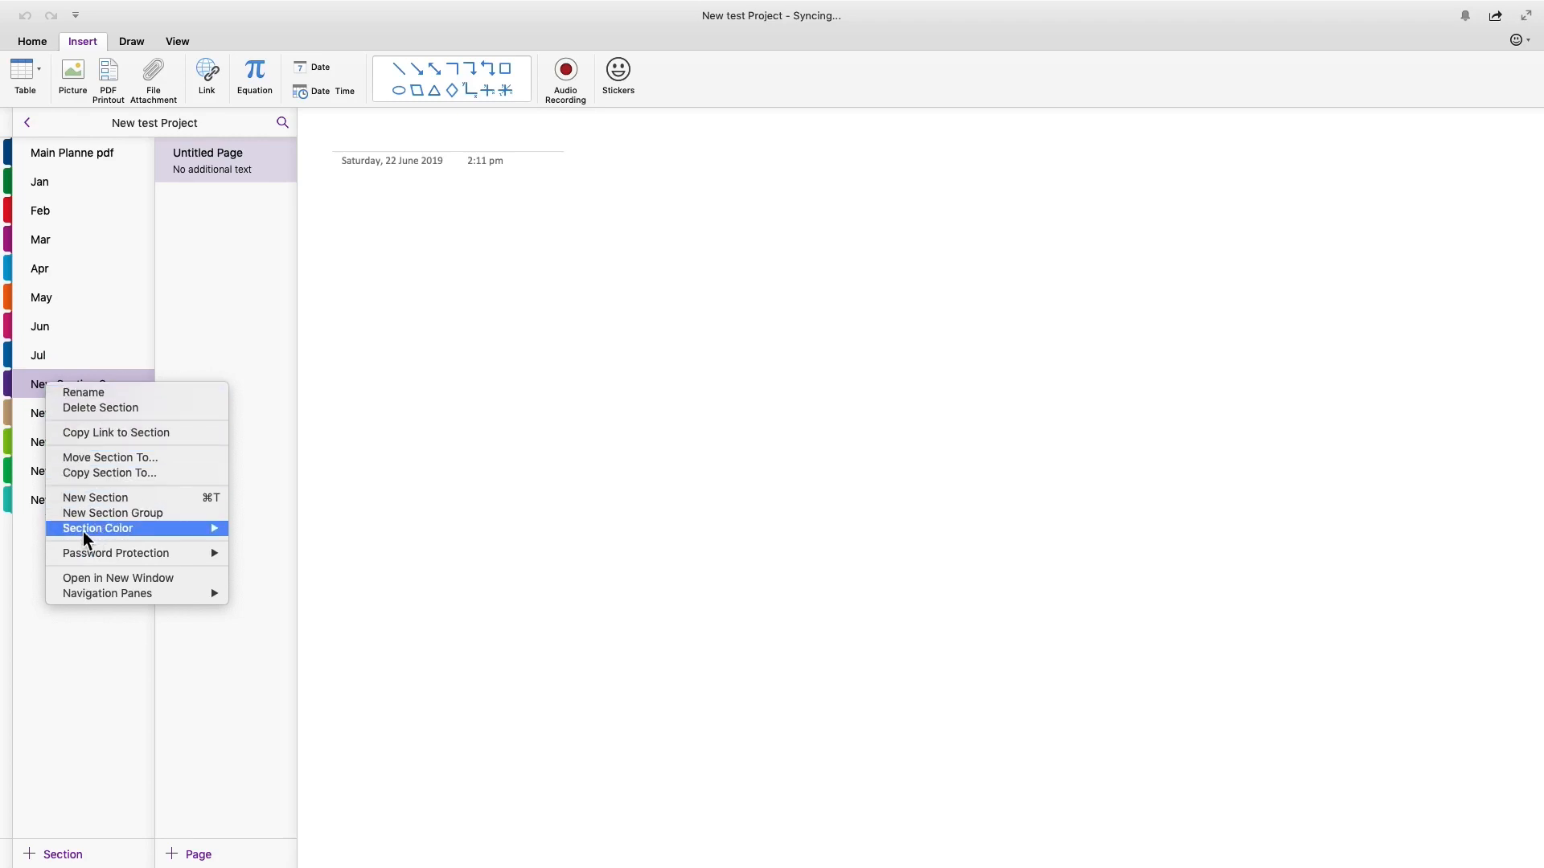
pyautogui.click(77, 394)
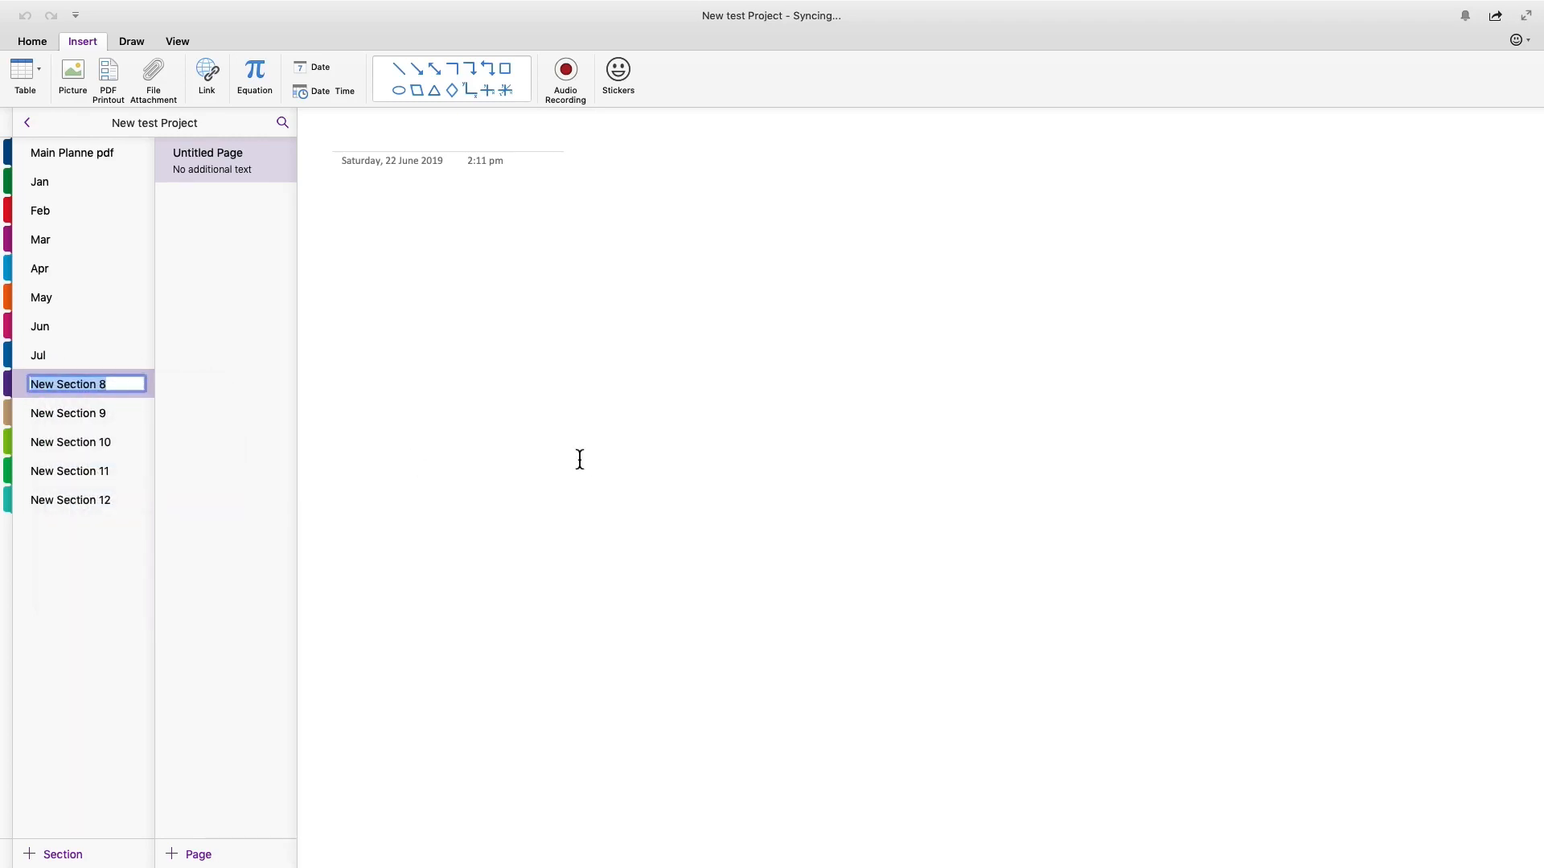
pyautogui.write('Aug')
pyautogui.click(69, 415)
pyautogui.rightClick(64, 411)
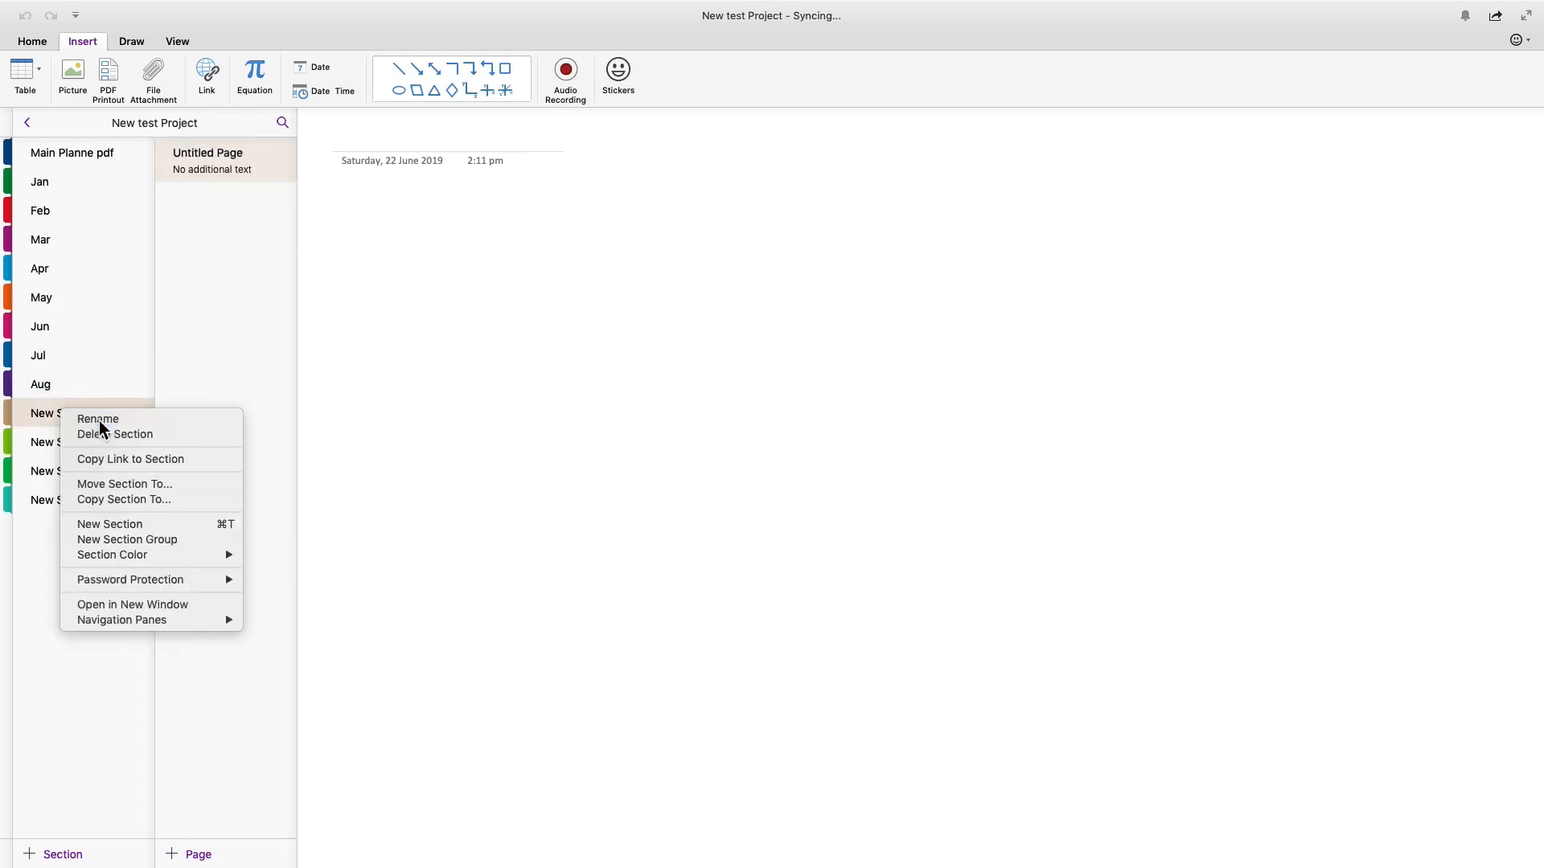
pyautogui.click(99, 421)
pyautogui.write('Sep')
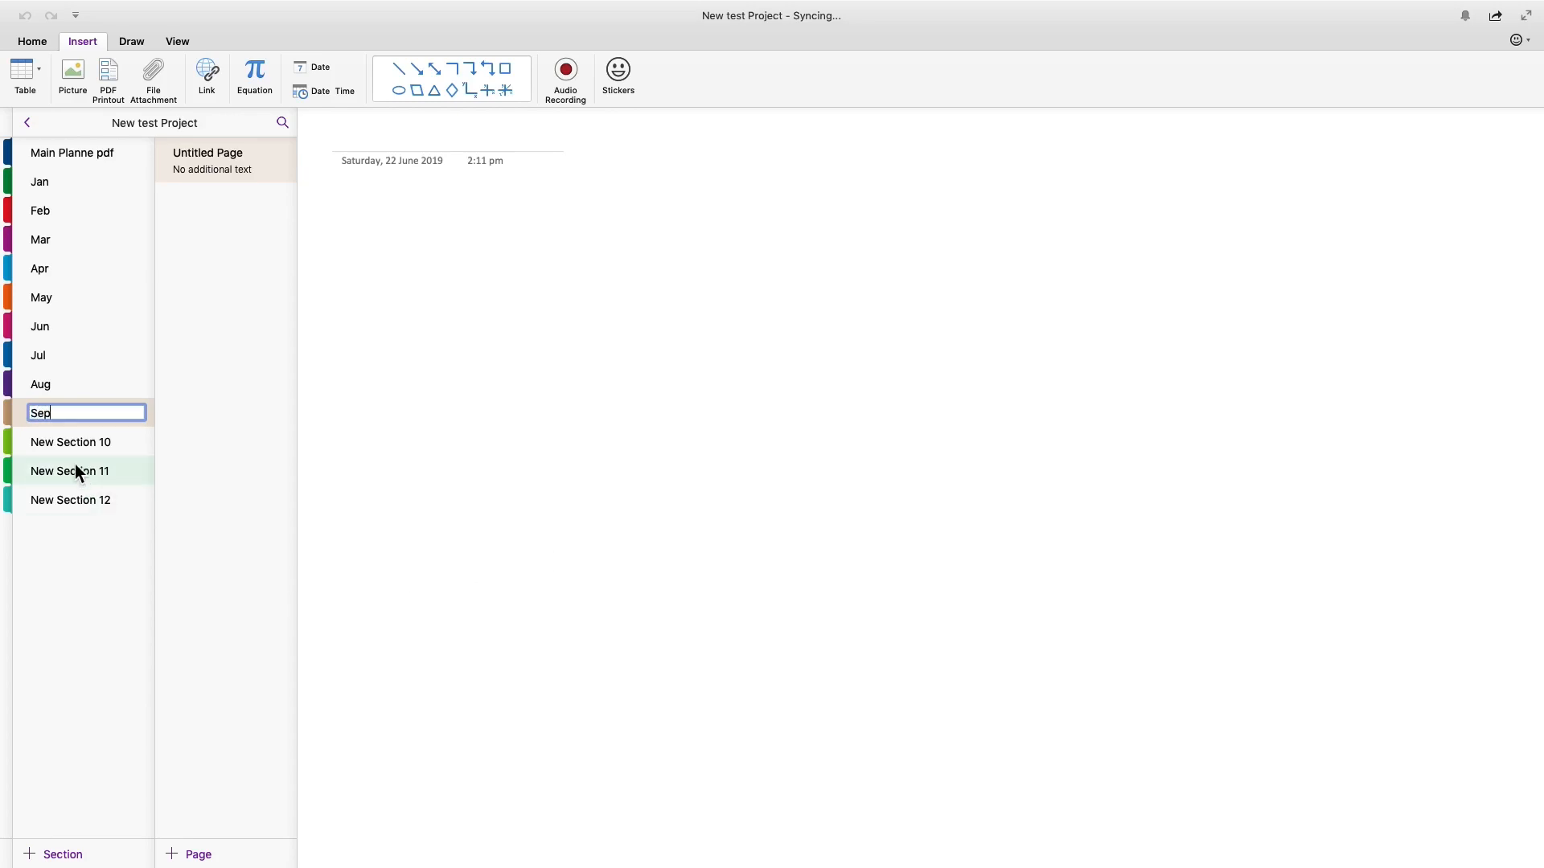
# - Rename New Section 10 to Oct and New Section 11 to November
pyautogui.click(54, 446)
pyautogui.rightClick(55, 445)
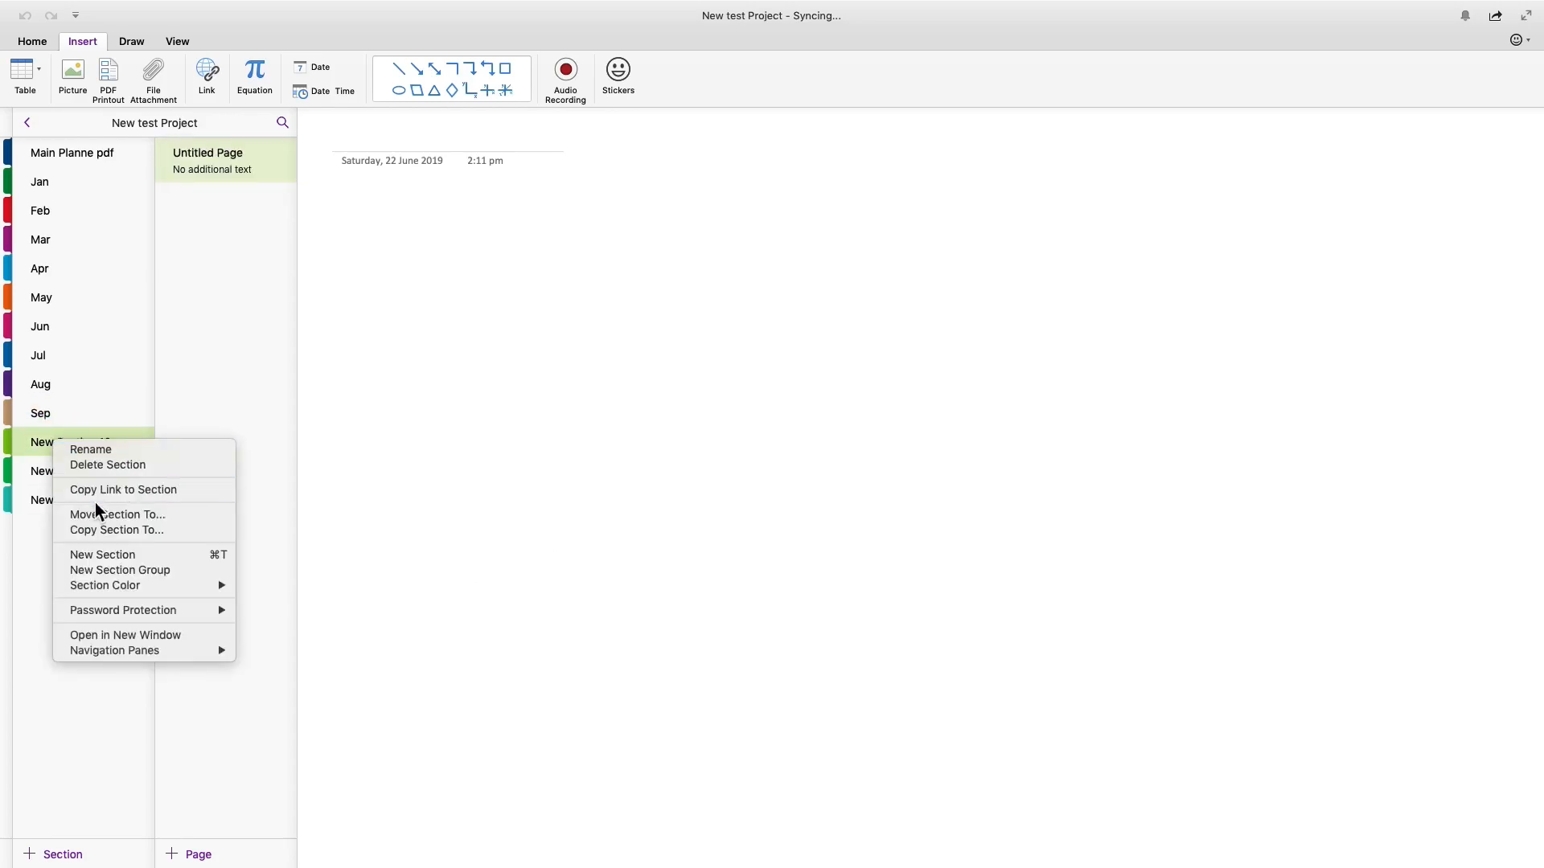
pyautogui.click(85, 448)
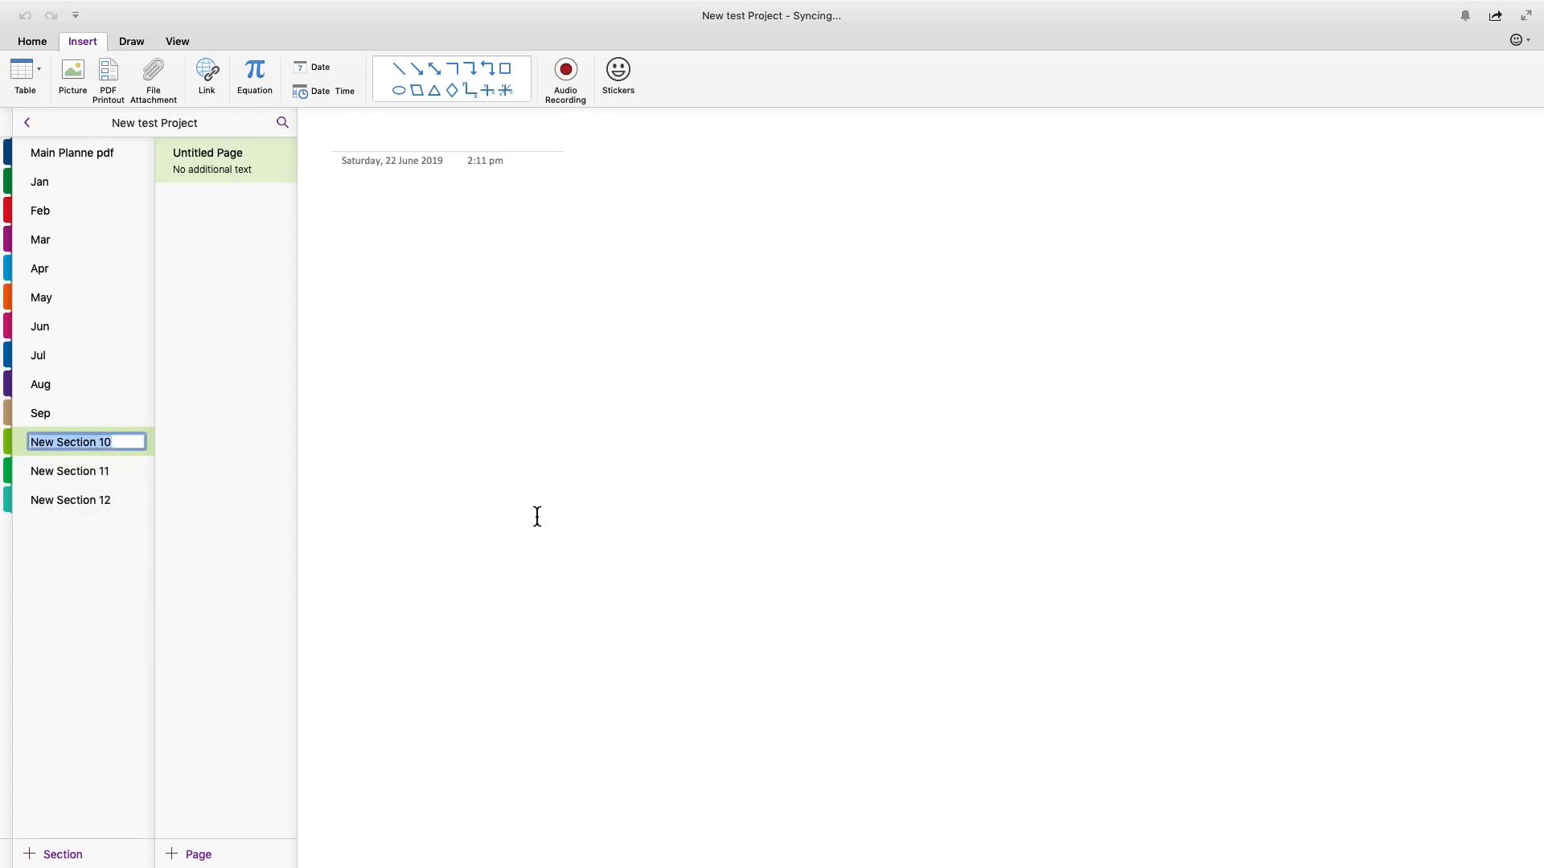
pyautogui.write('Oct')
pyautogui.click(46, 471)
pyautogui.rightClick(46, 471)
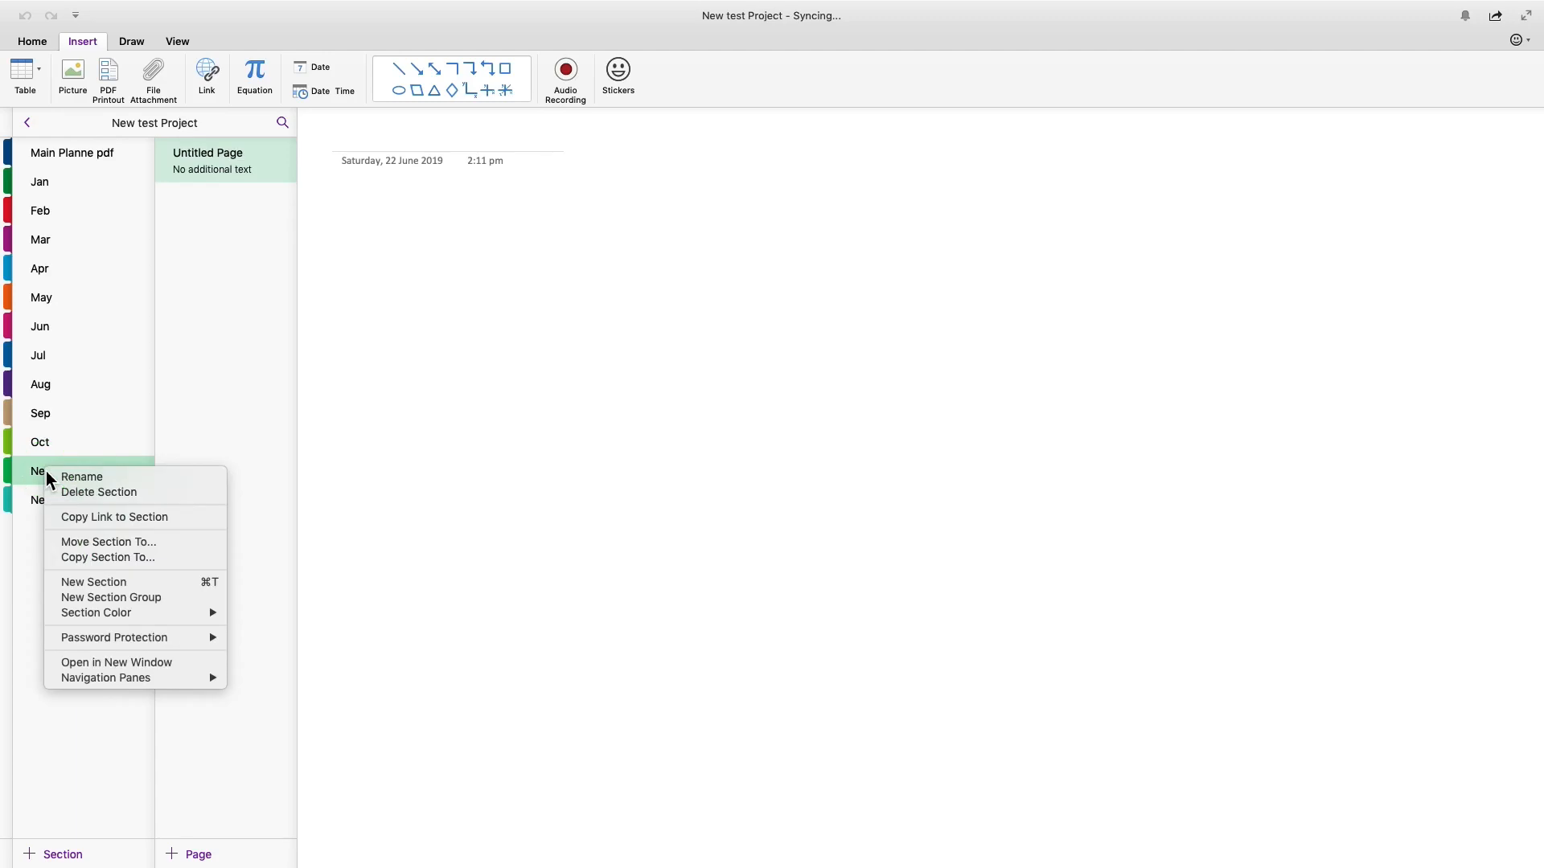
pyautogui.click(99, 482)
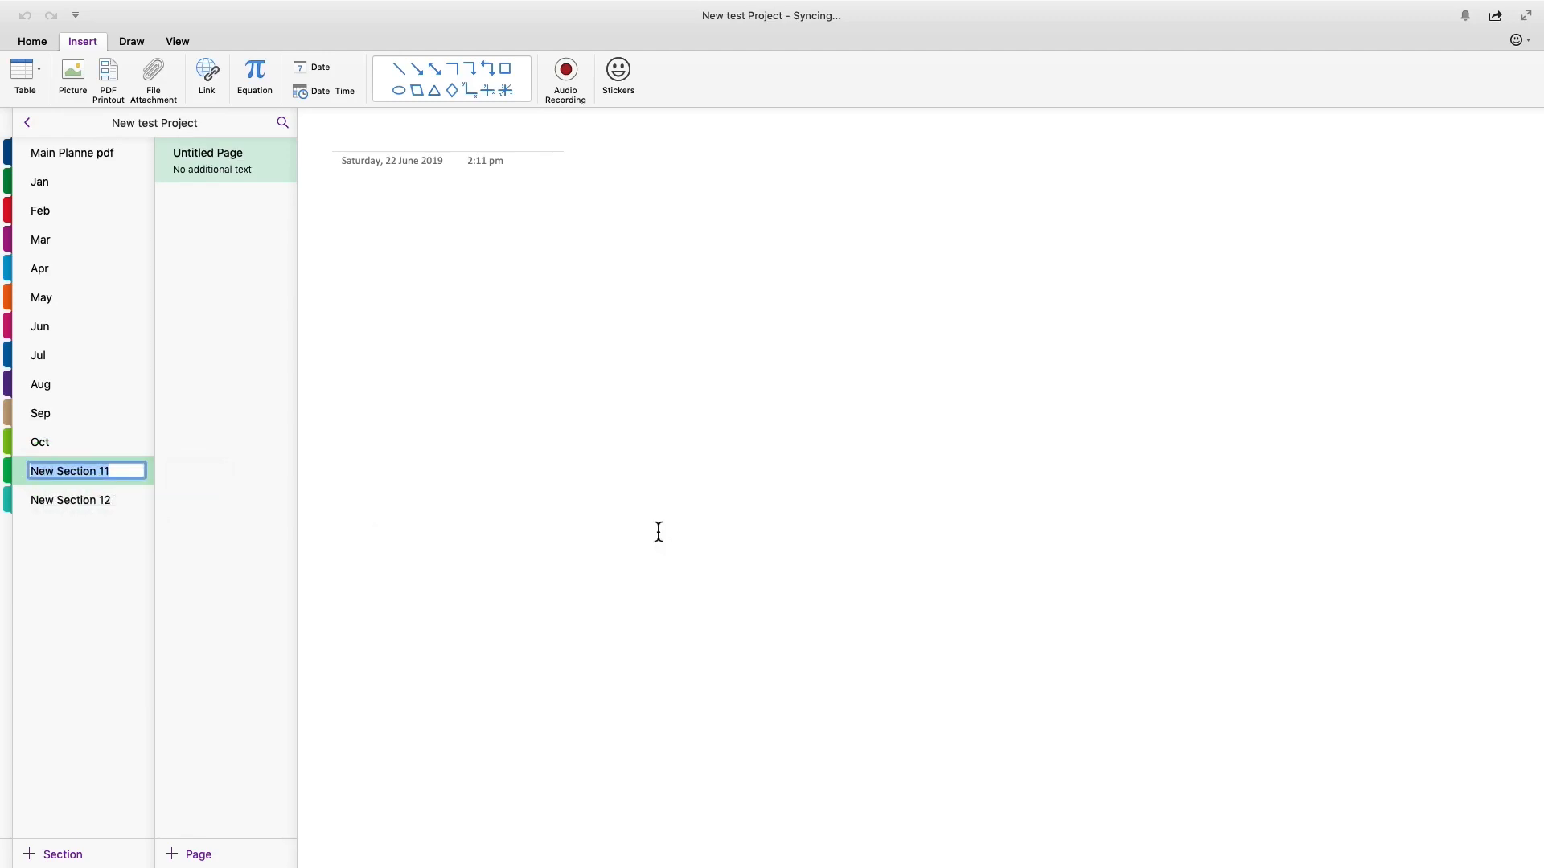
pyautogui.write('November')
pyautogui.press('Return')
# - Rename New Section 12, the last section in the notebook, to Dec
pyautogui.rightClick(58, 500)
pyautogui.click(84, 508)
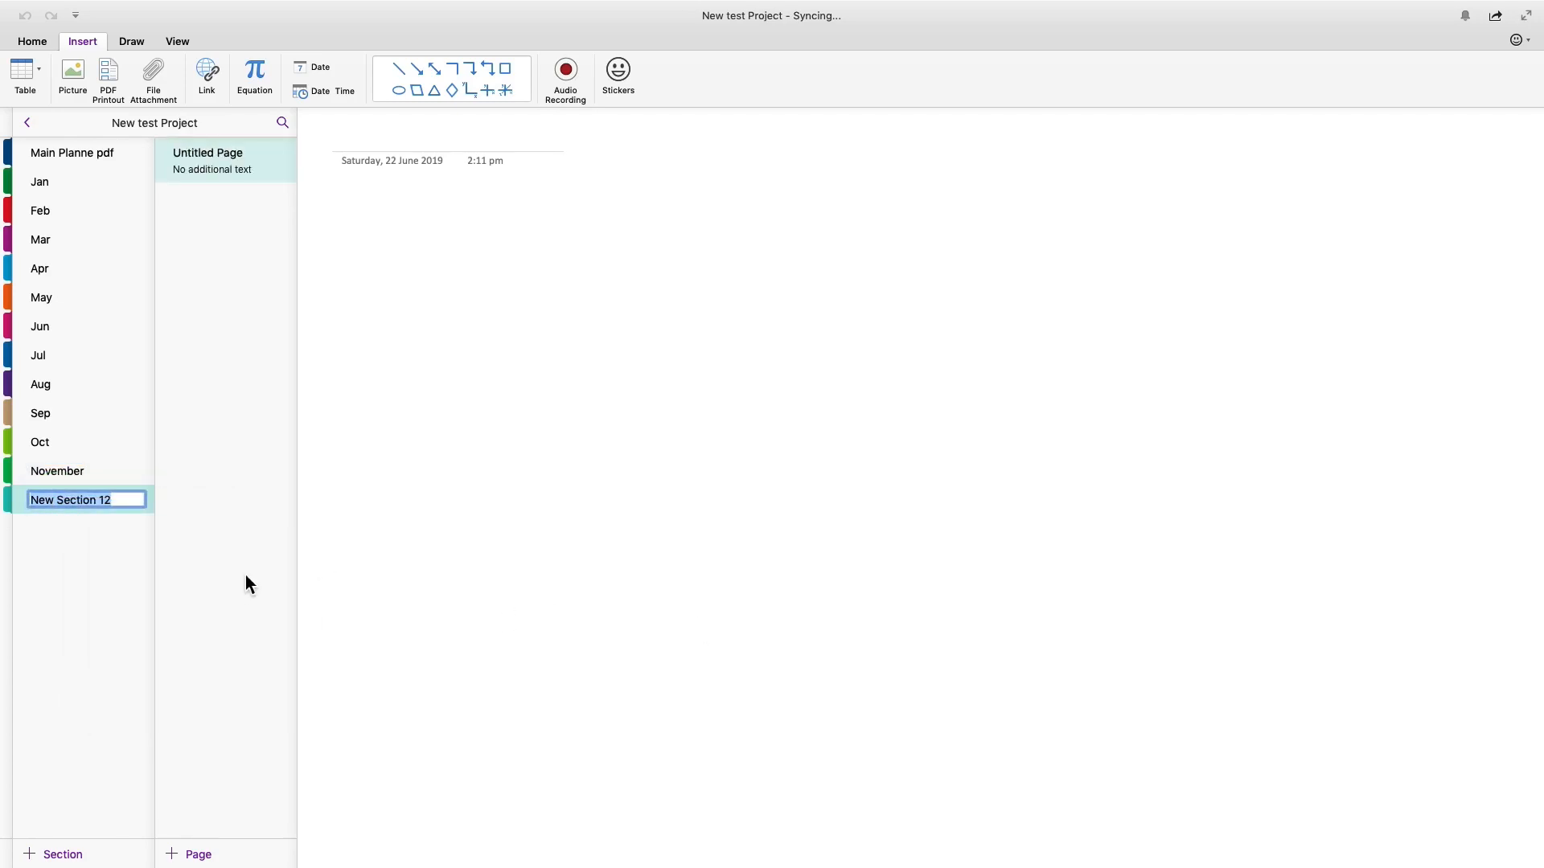
pyautogui.write('Dec')
# - Shorten the November section's name to Nov to match the other month abbreviations
pyautogui.click(53, 468)
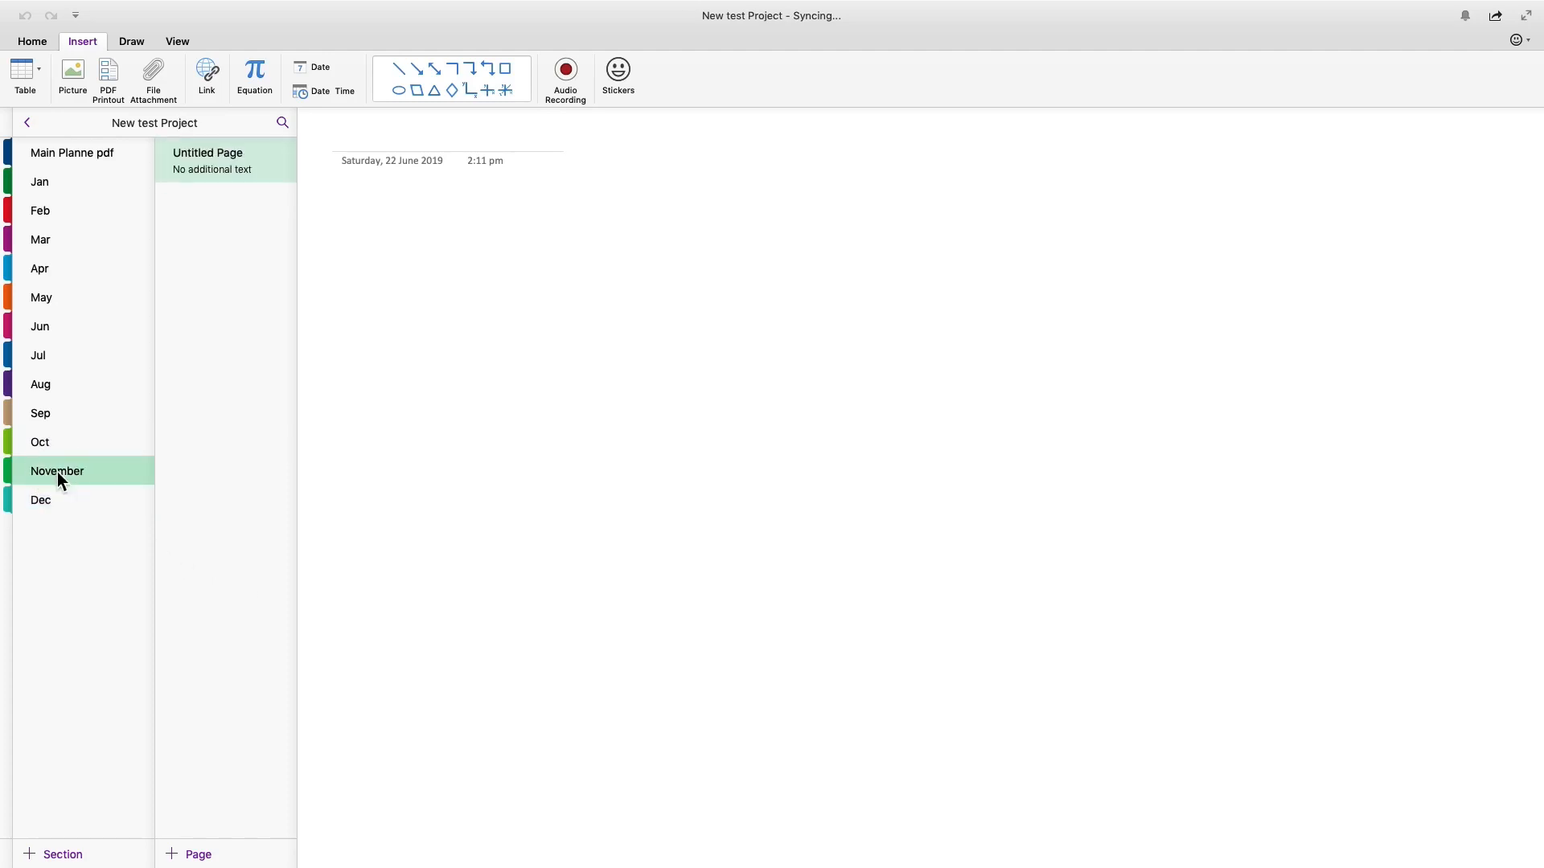
pyautogui.rightClick(56, 471)
pyautogui.click(80, 479)
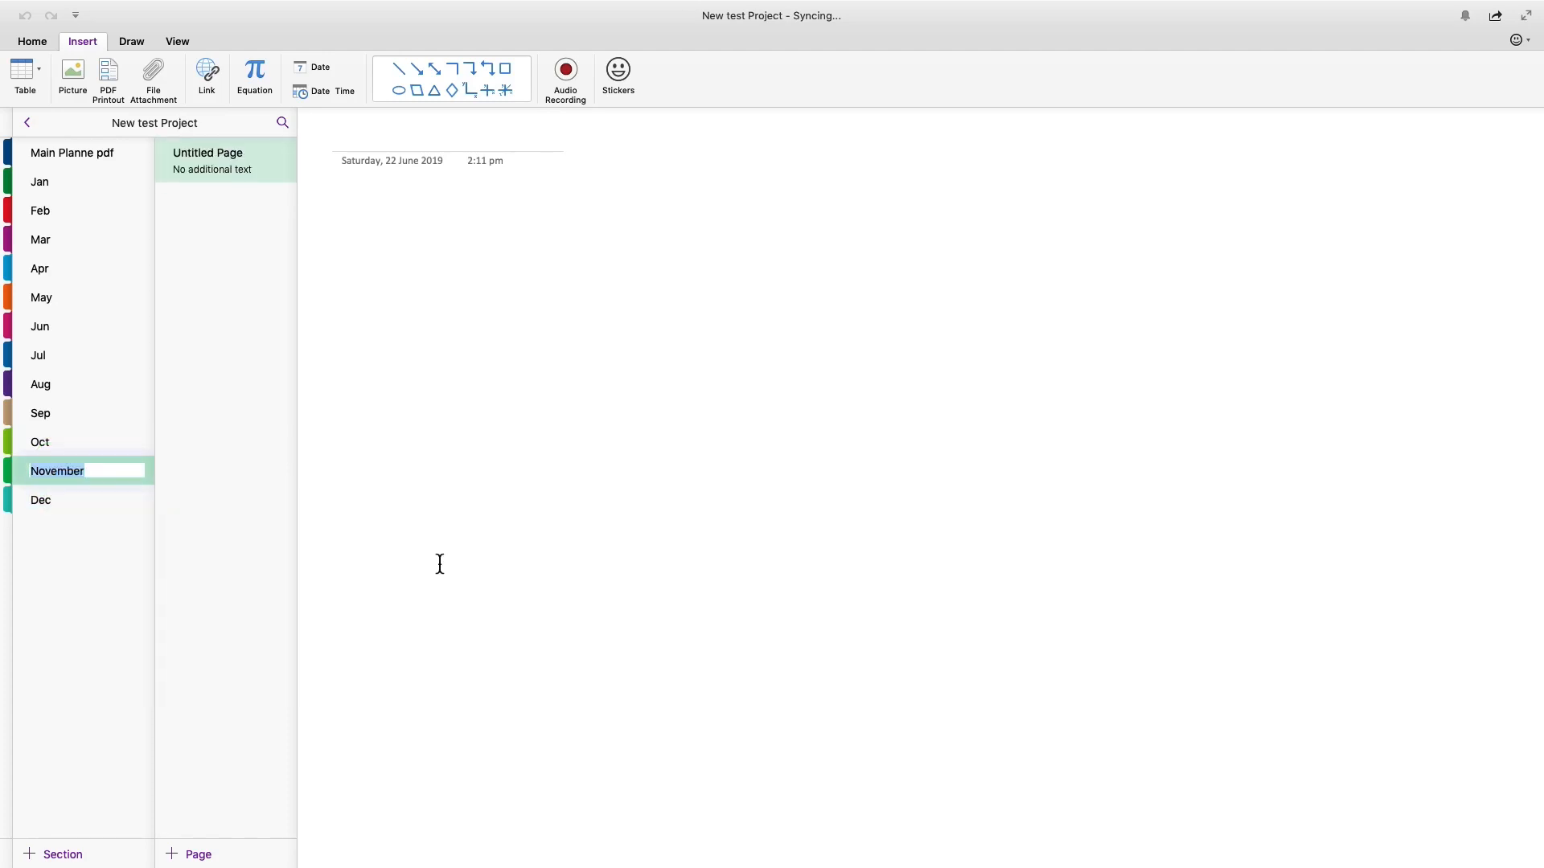
pyautogui.click(118, 478)
pyautogui.press('BackSpace')
pyautogui.press('BackSpace')
pyautogui.press('BackSpace')
pyautogui.press('BackSpace')
pyautogui.press('BackSpace')
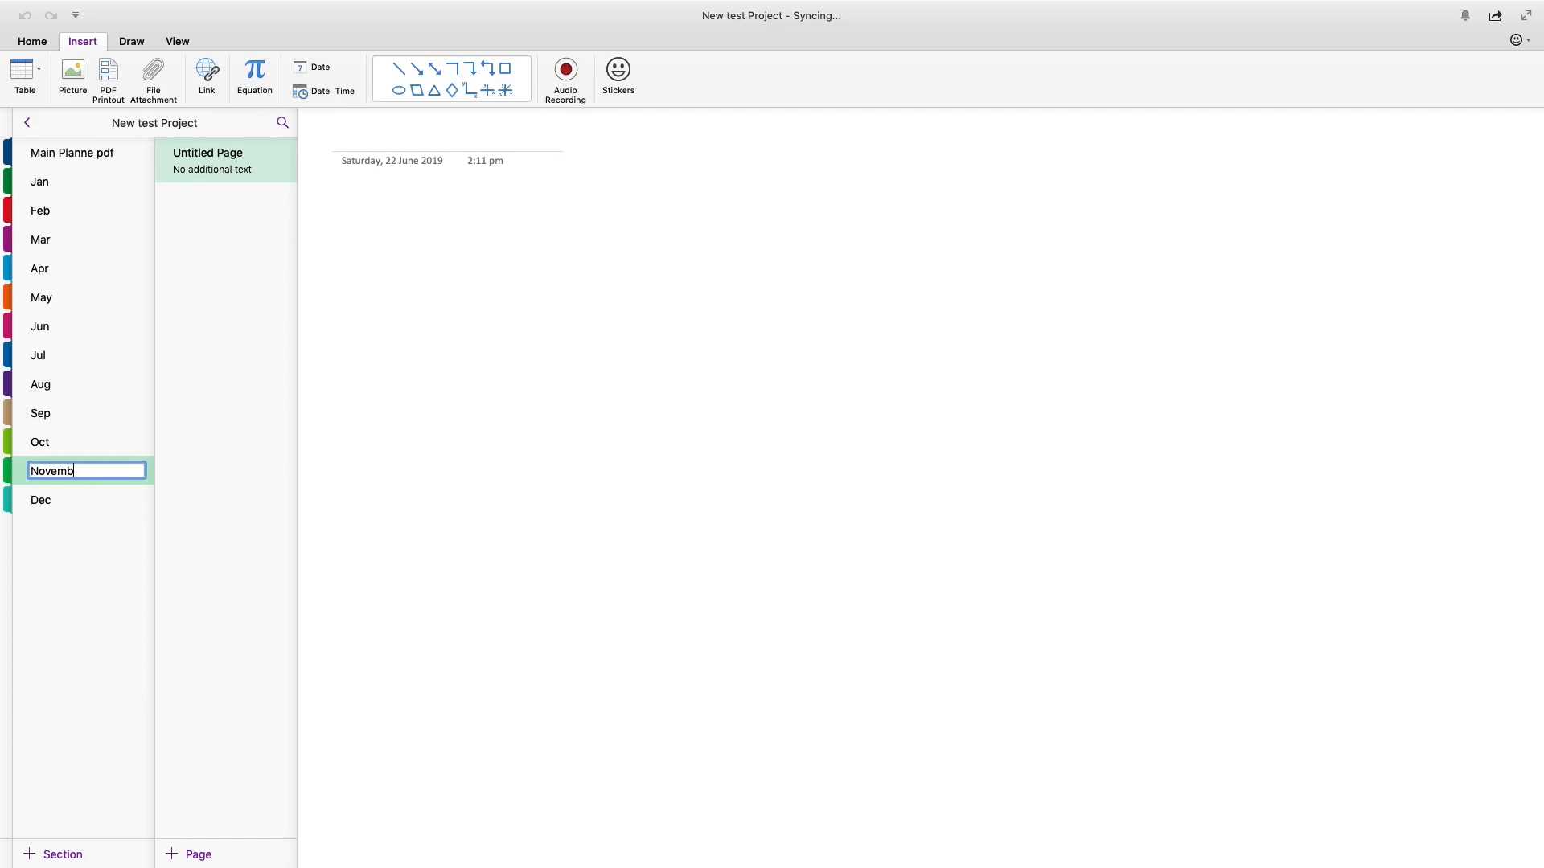
pyautogui.press('Return')
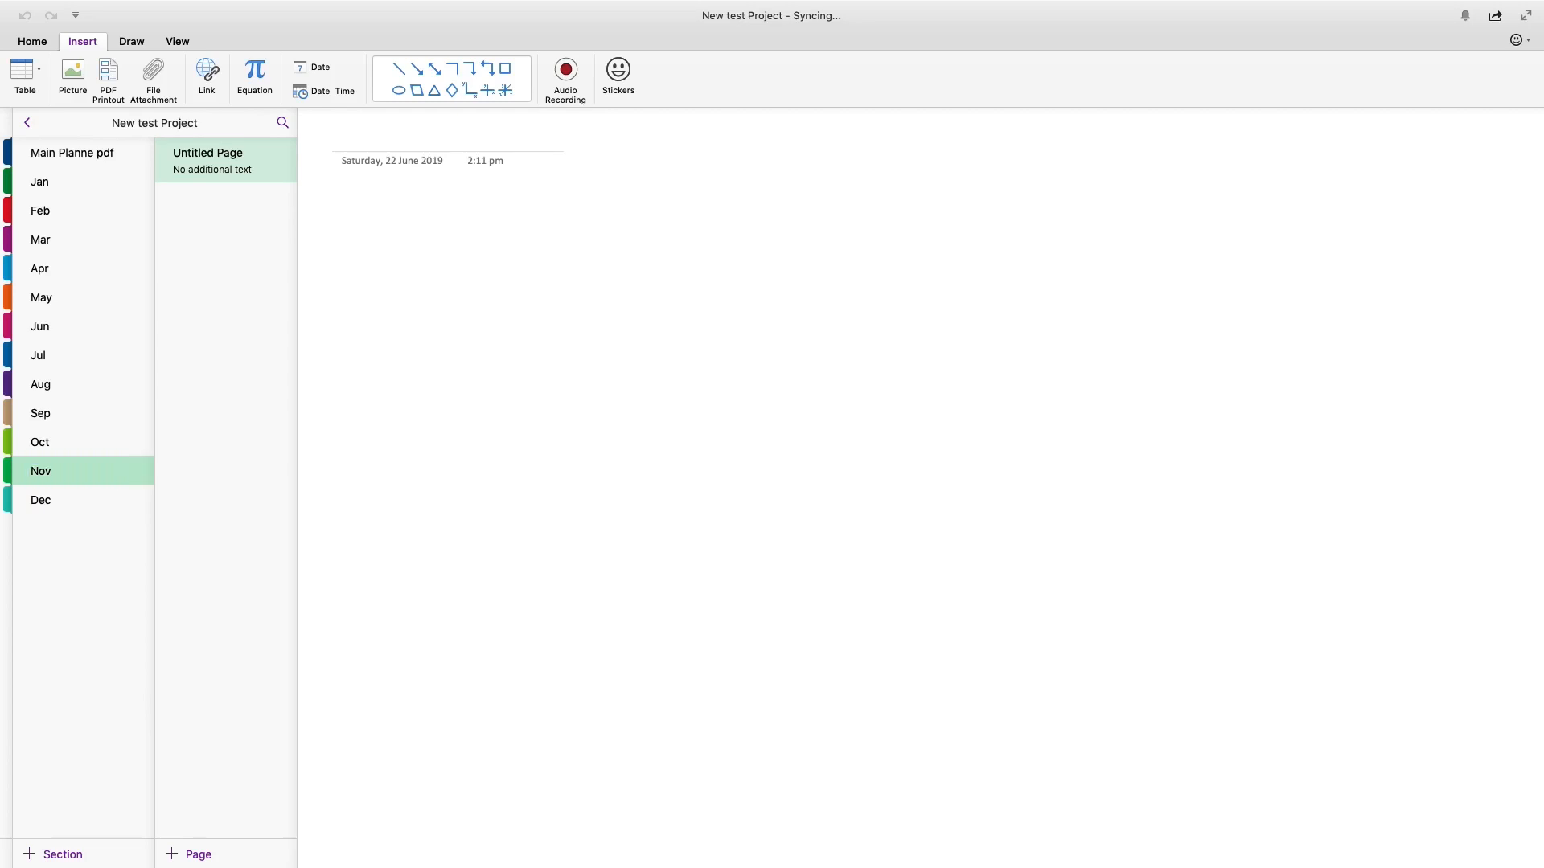
# - Add three more sections to the notebook below the Dec section, keeping their default names
pyautogui.click(63, 500)
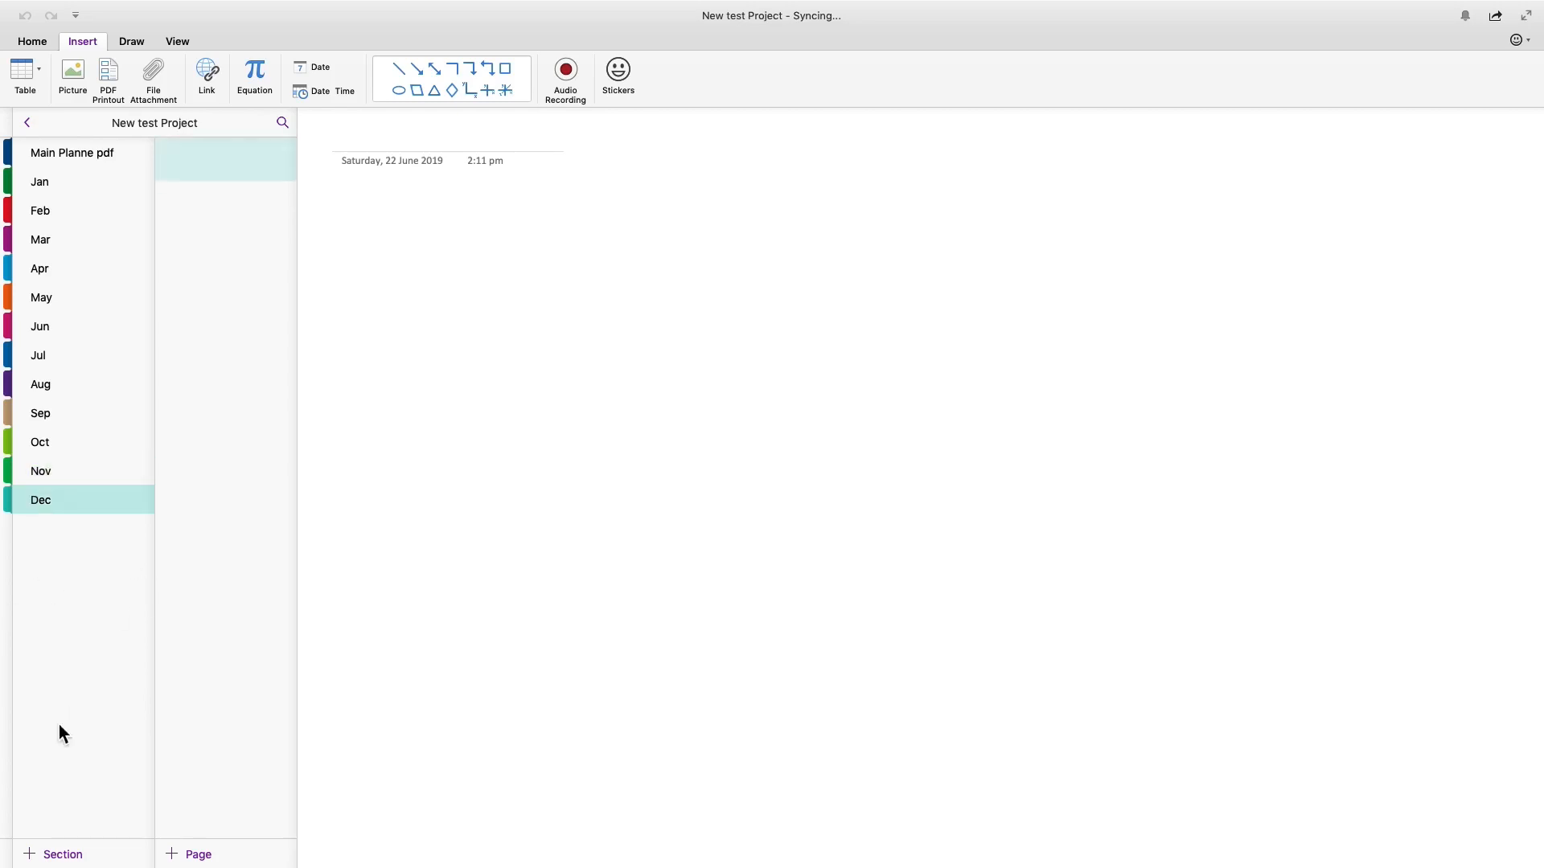
pyautogui.click(32, 857)
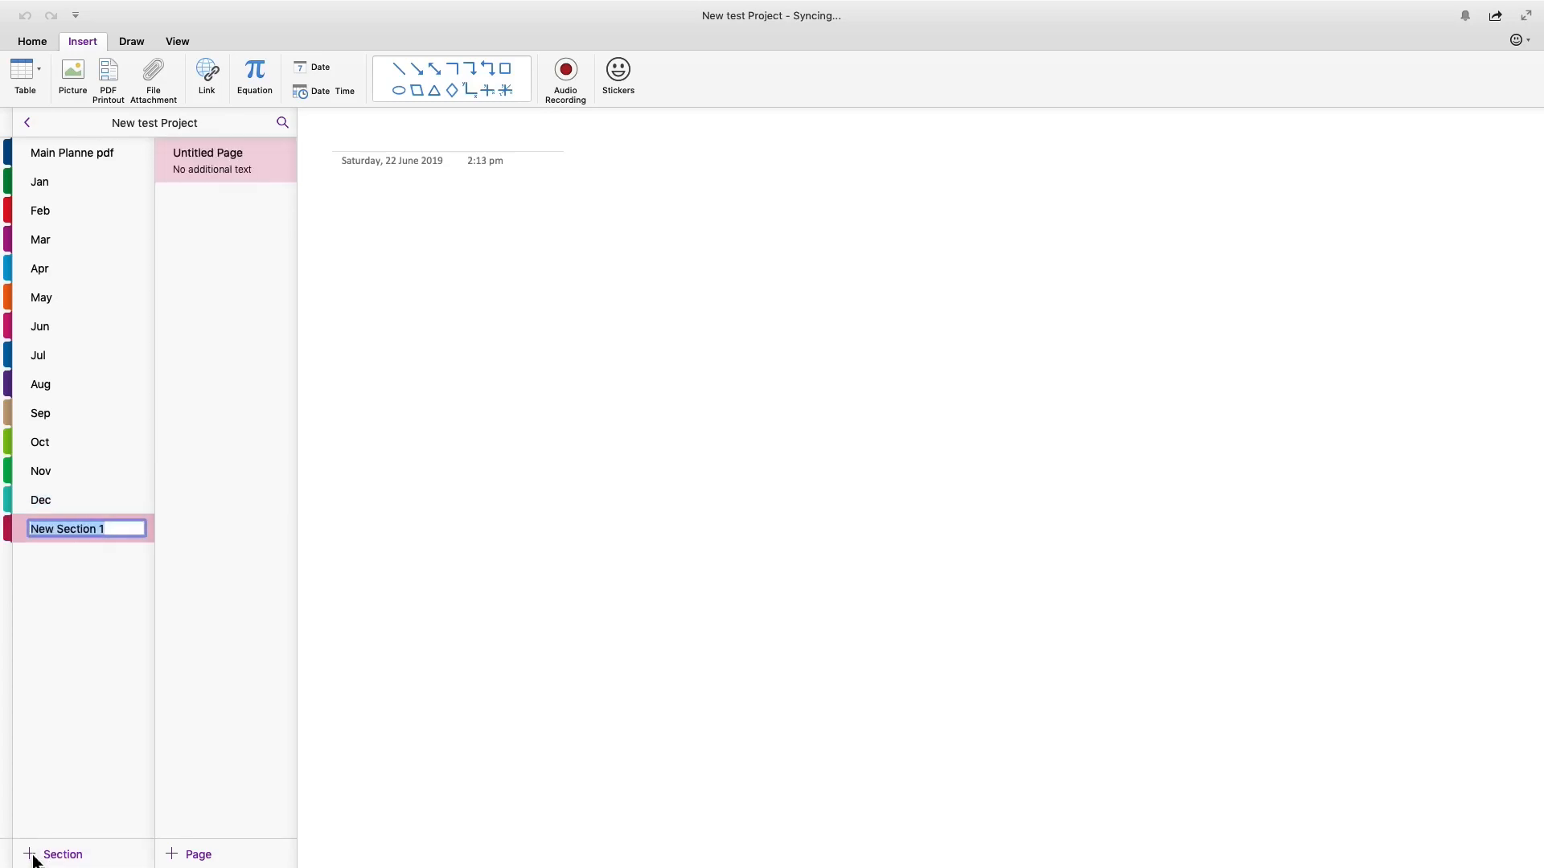
pyautogui.click(33, 858)
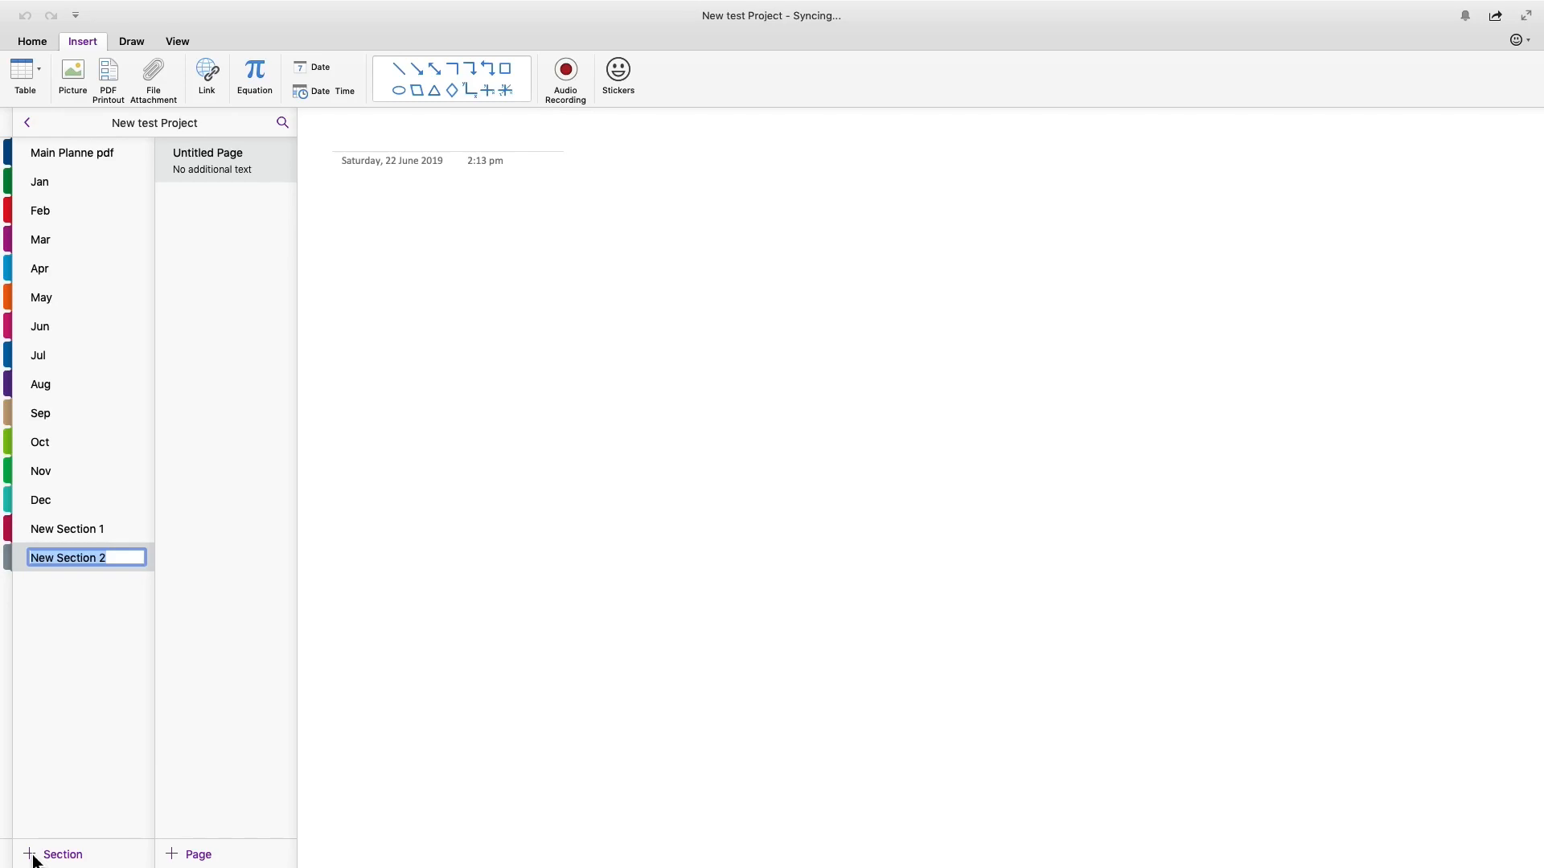
pyautogui.click(32, 857)
# - Rename New Section 1, the section directly below Dec, to Diary
pyautogui.click(57, 529)
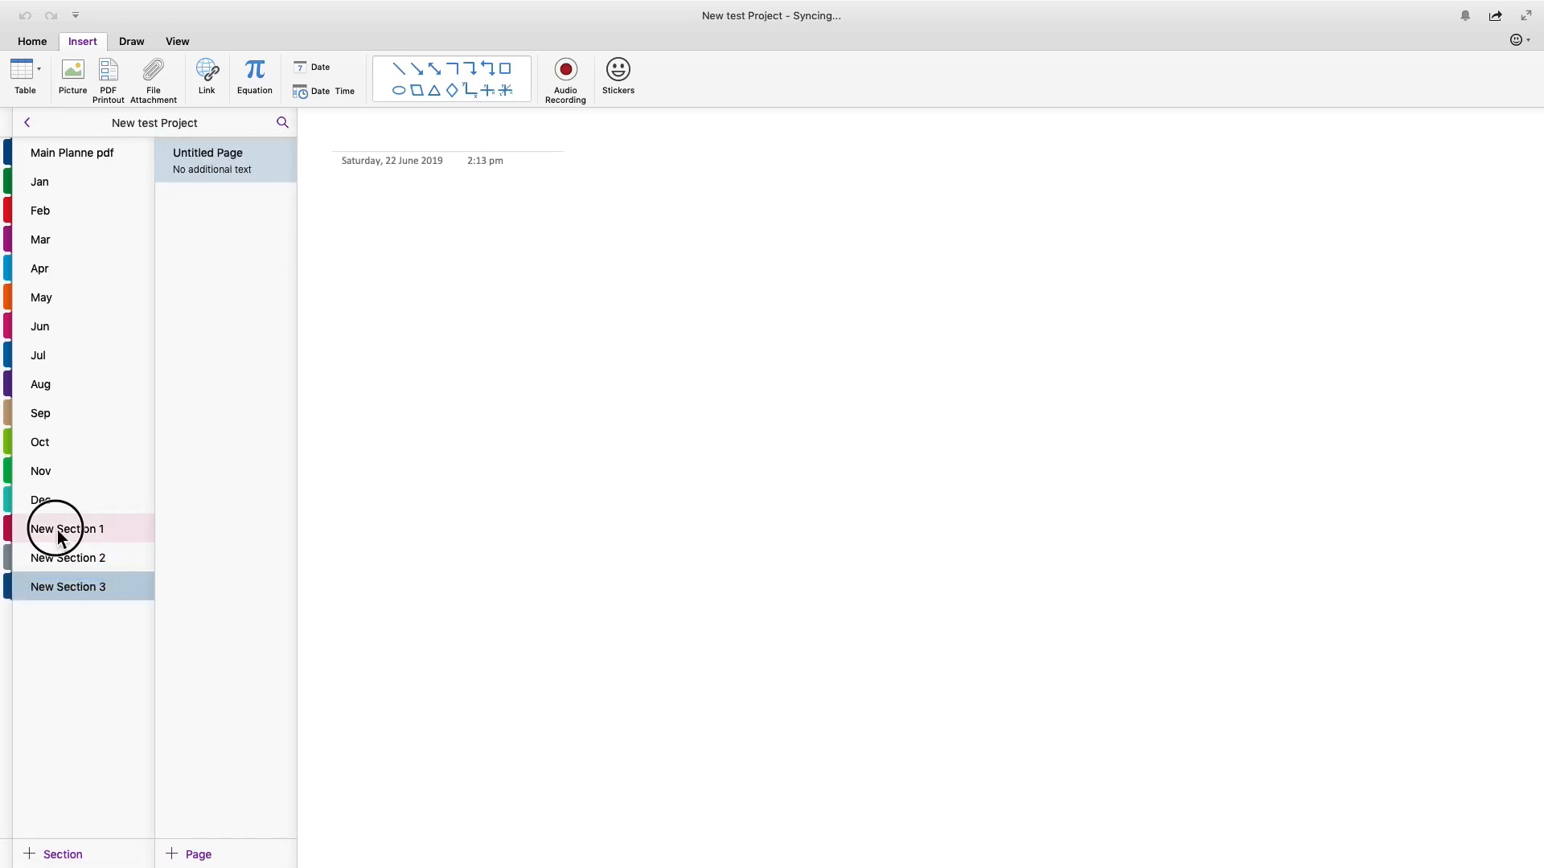
pyautogui.rightClick(56, 529)
pyautogui.click(88, 532)
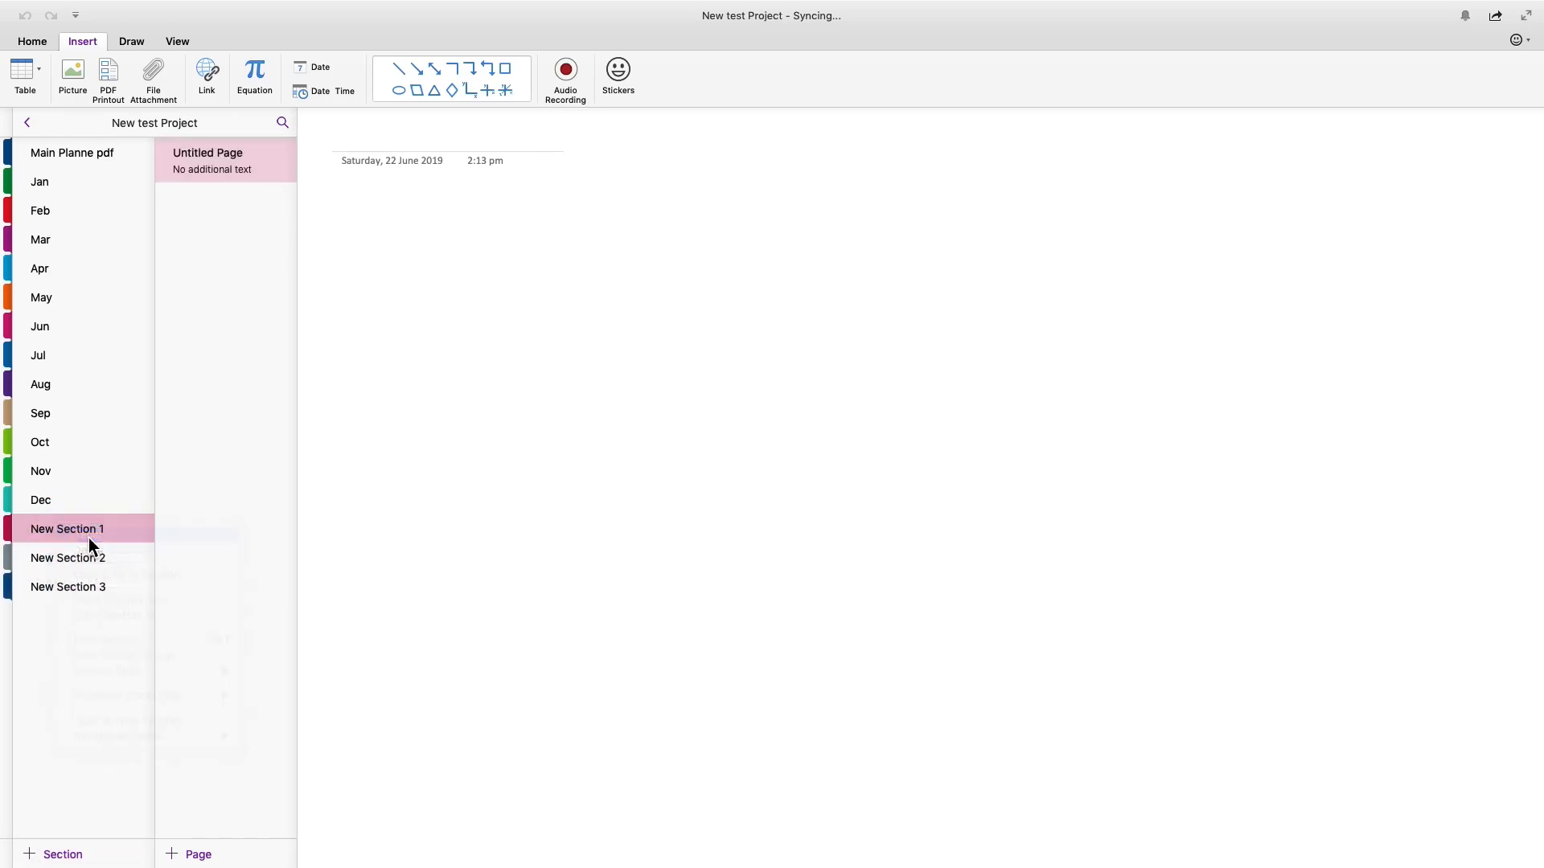
pyautogui.write('Di')
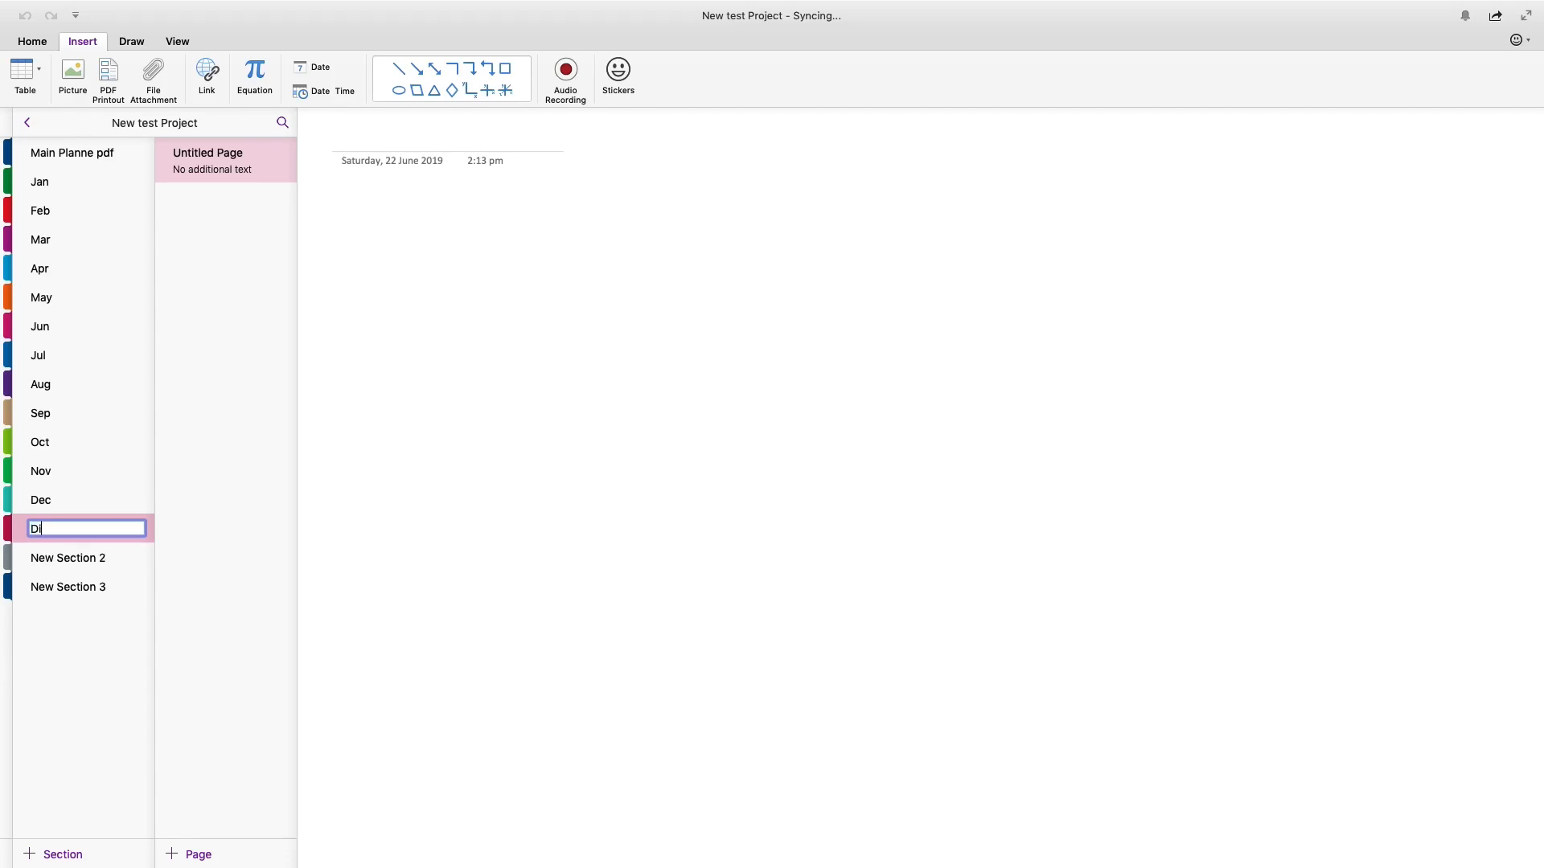
pyautogui.write('ary')
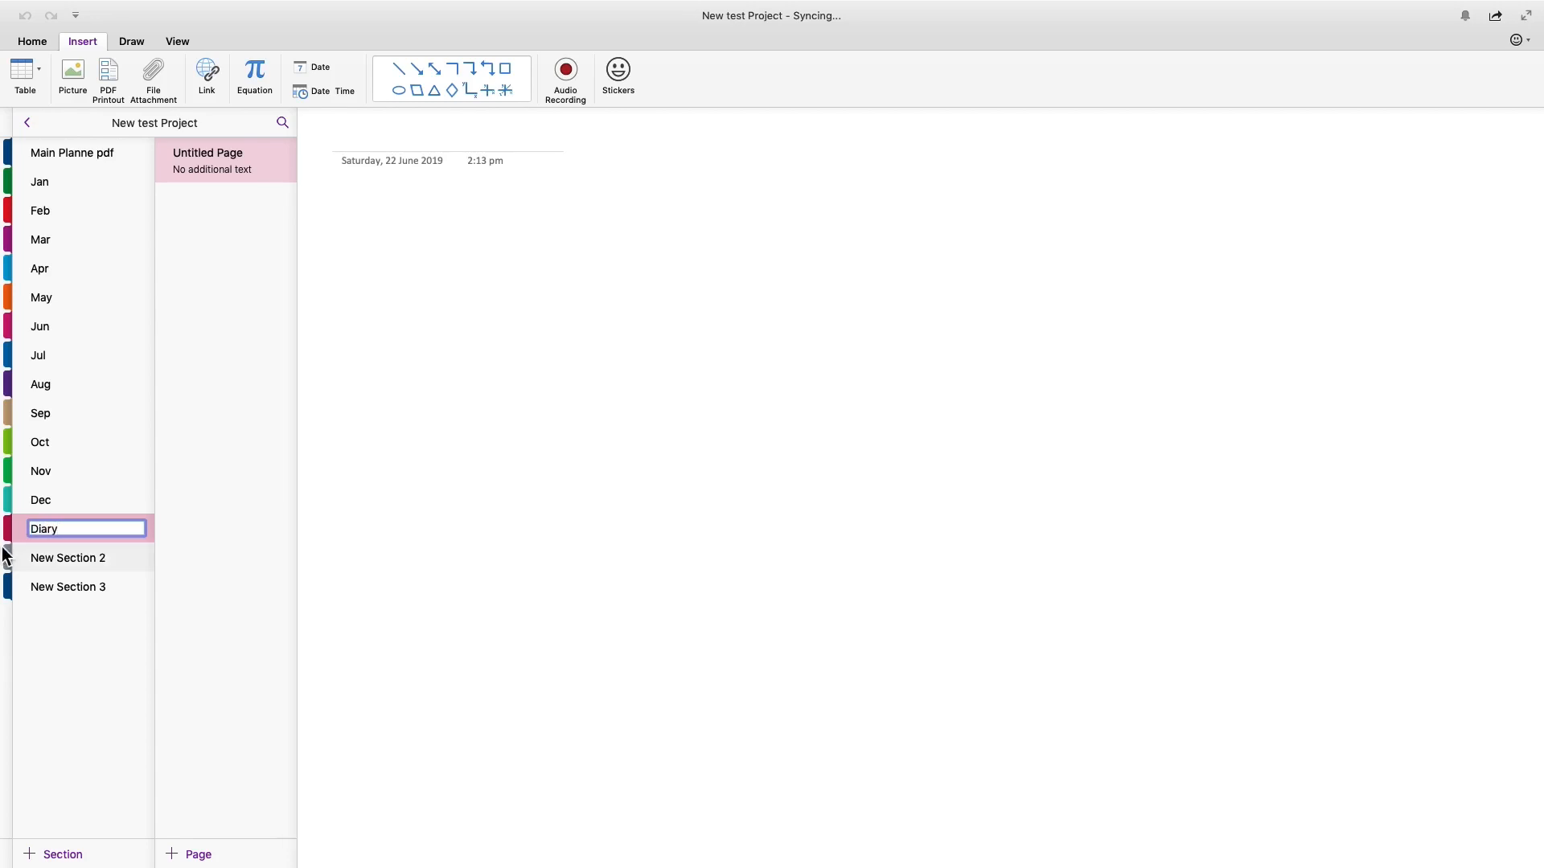
# - Rename New Section 2, the section directly below Diary, to Meals
pyautogui.click(82, 559)
pyautogui.rightClick(74, 563)
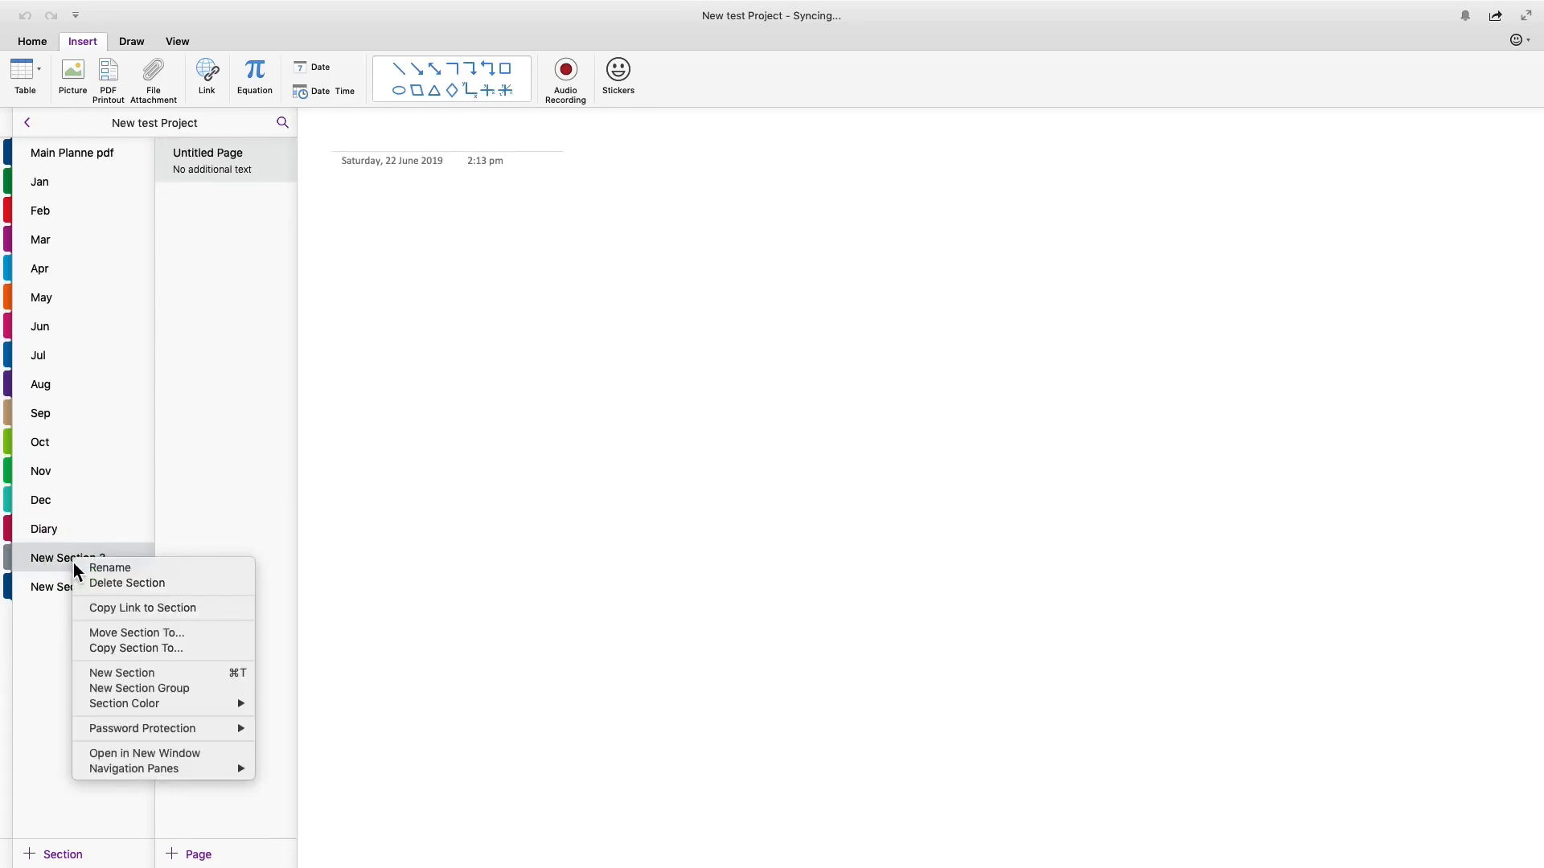
pyautogui.click(104, 568)
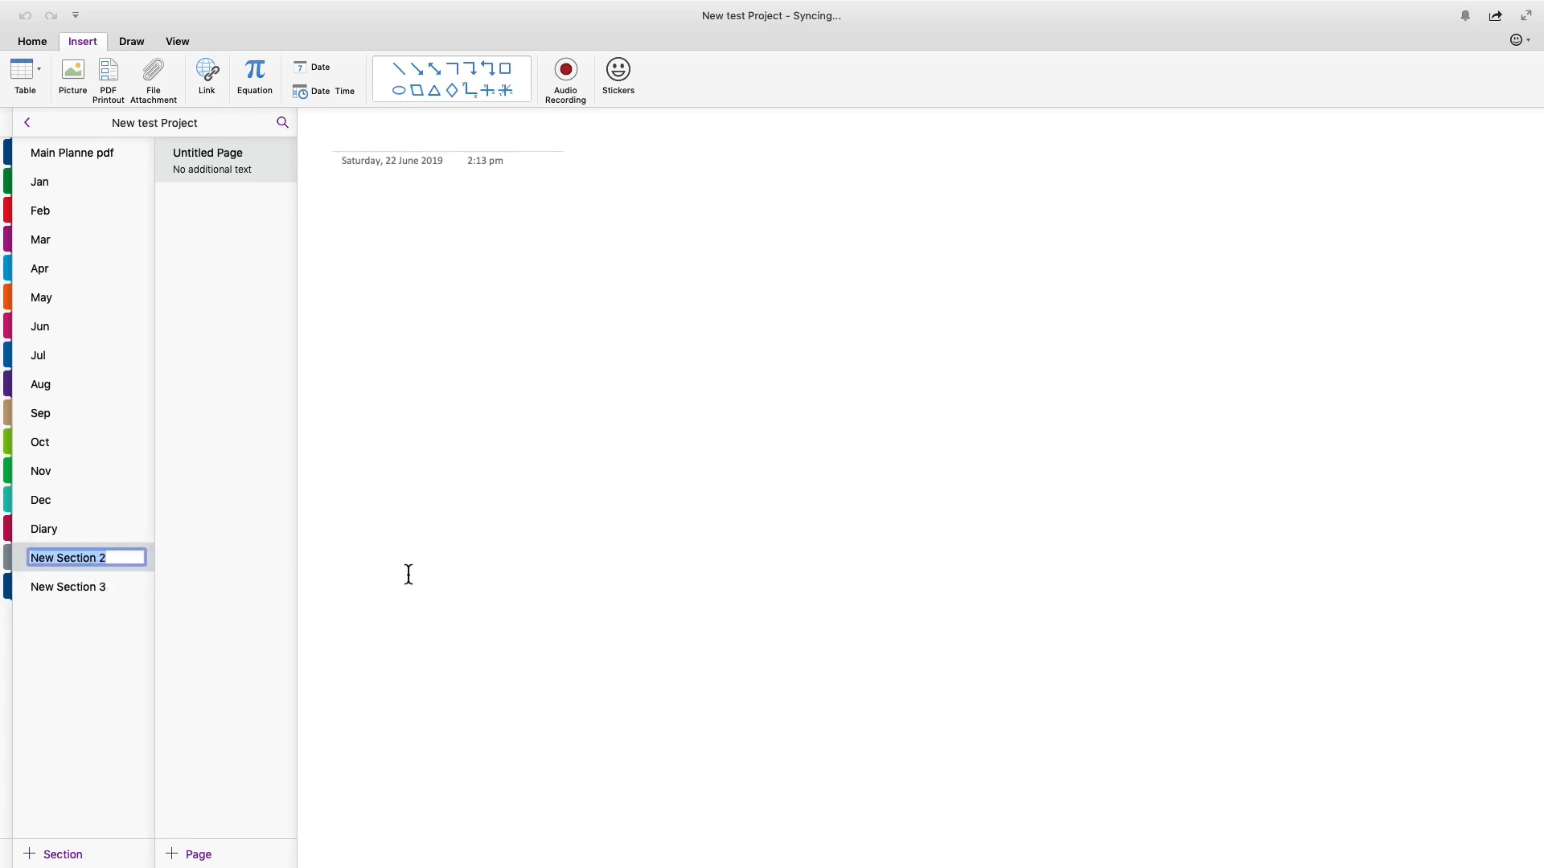
pyautogui.write('Maels')
pyautogui.press('BackSpace')
pyautogui.press('BackSpace')
pyautogui.press('BackSpace')
pyautogui.press('BackSpace')
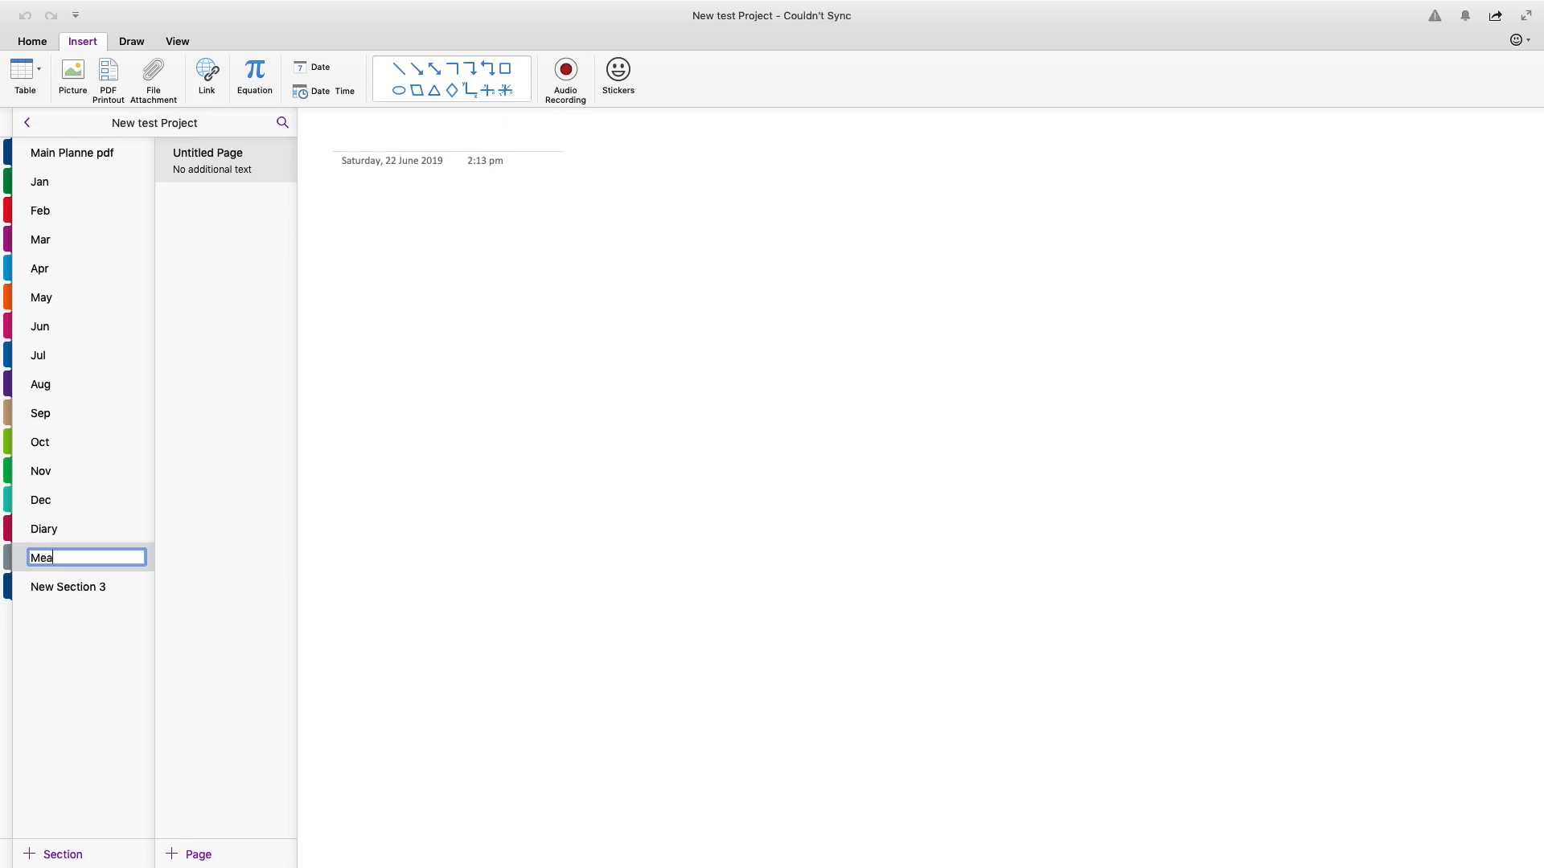
pyautogui.write('eals')
# - Rename New Section 3, the last section in the notebook, to Budget
pyautogui.click(62, 588)
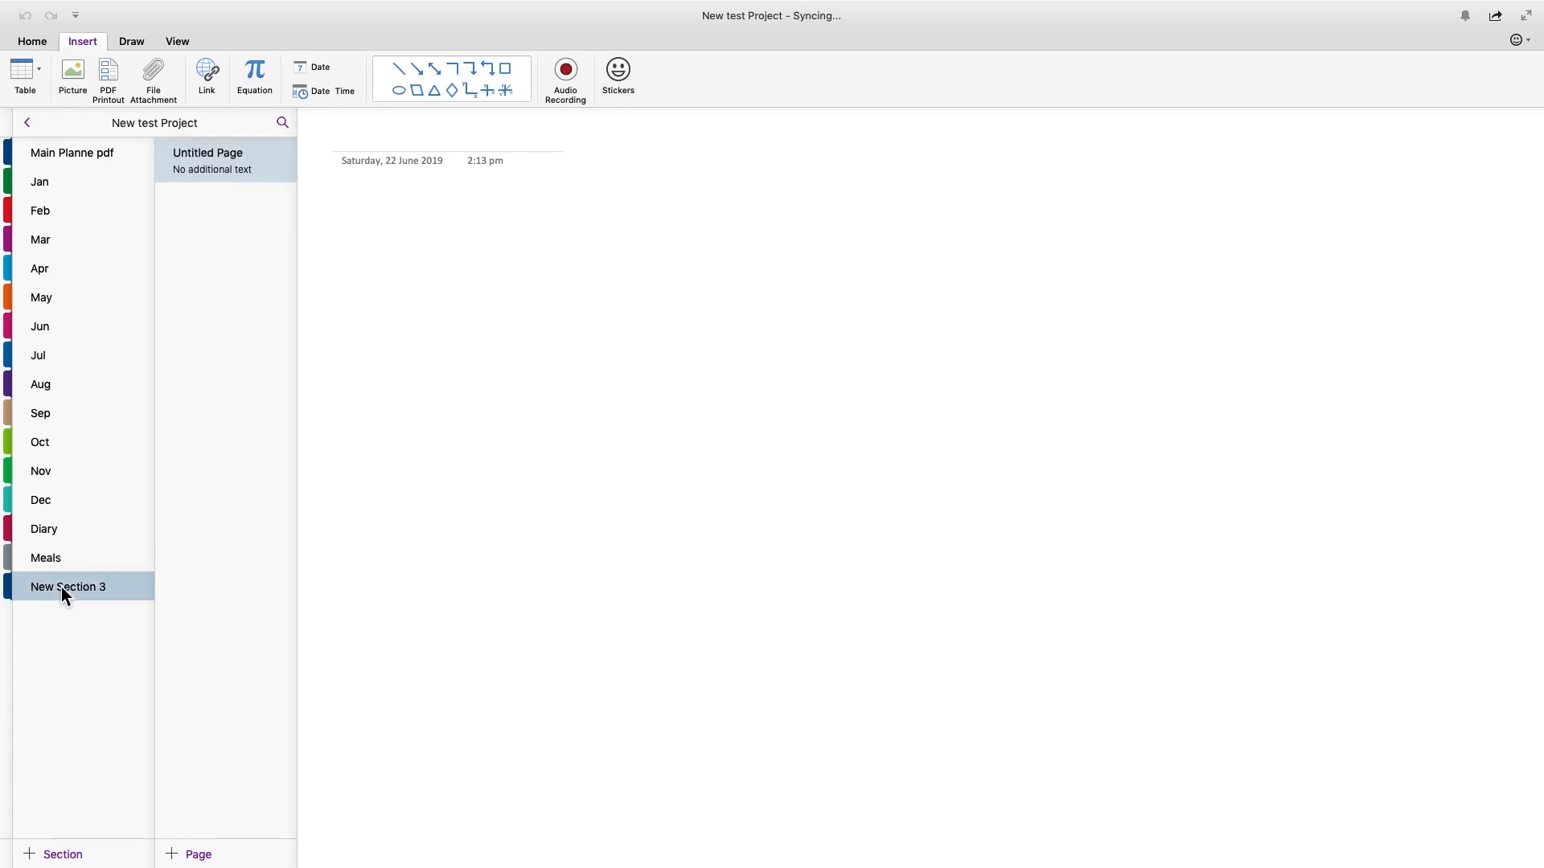
pyautogui.rightClick(61, 587)
pyautogui.click(75, 590)
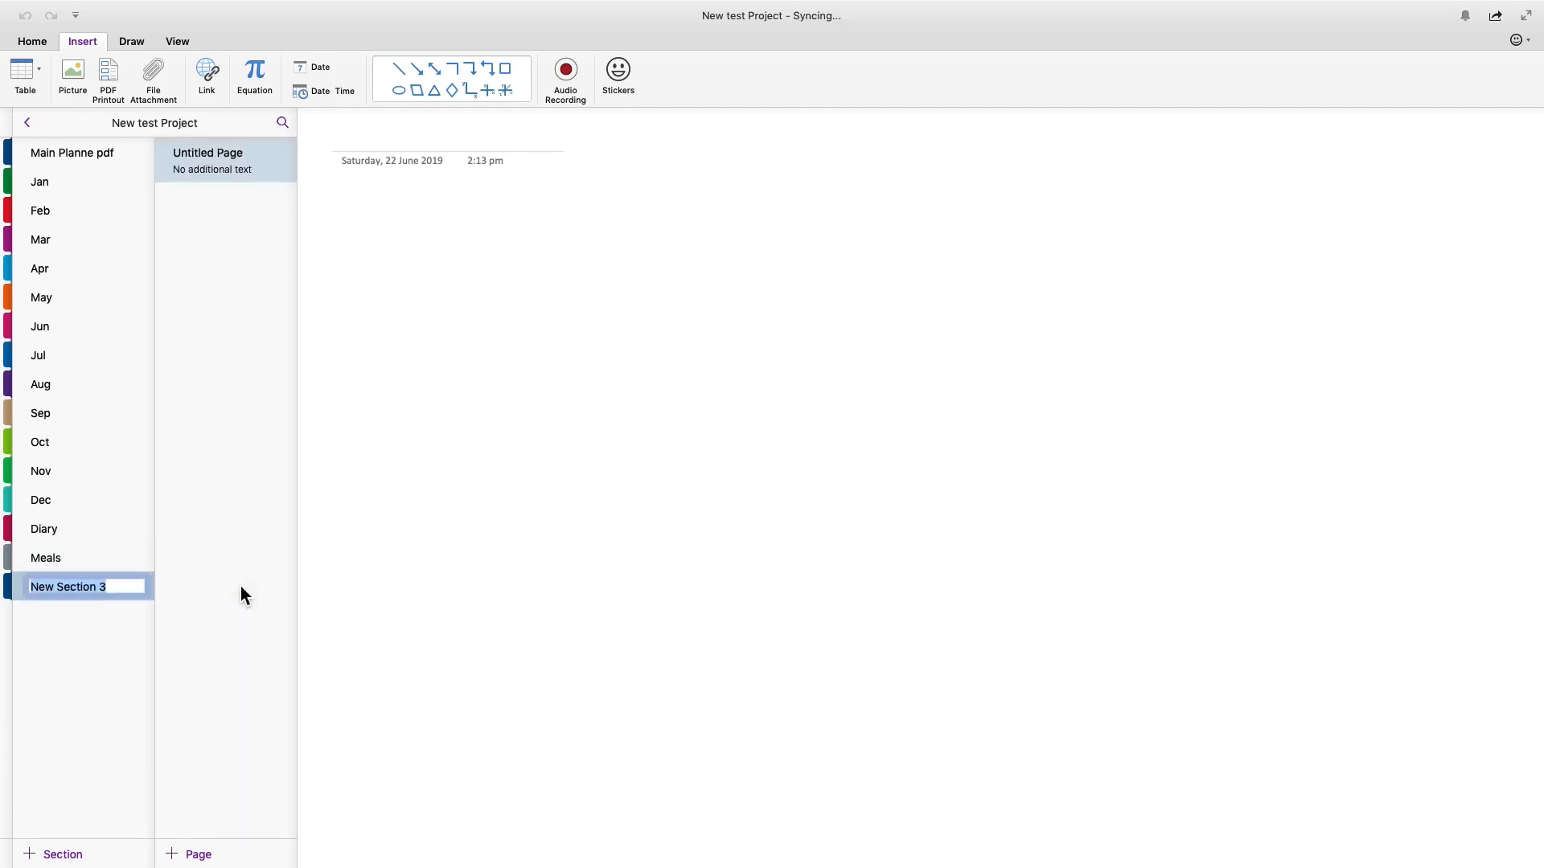
pyautogui.write('Bud')
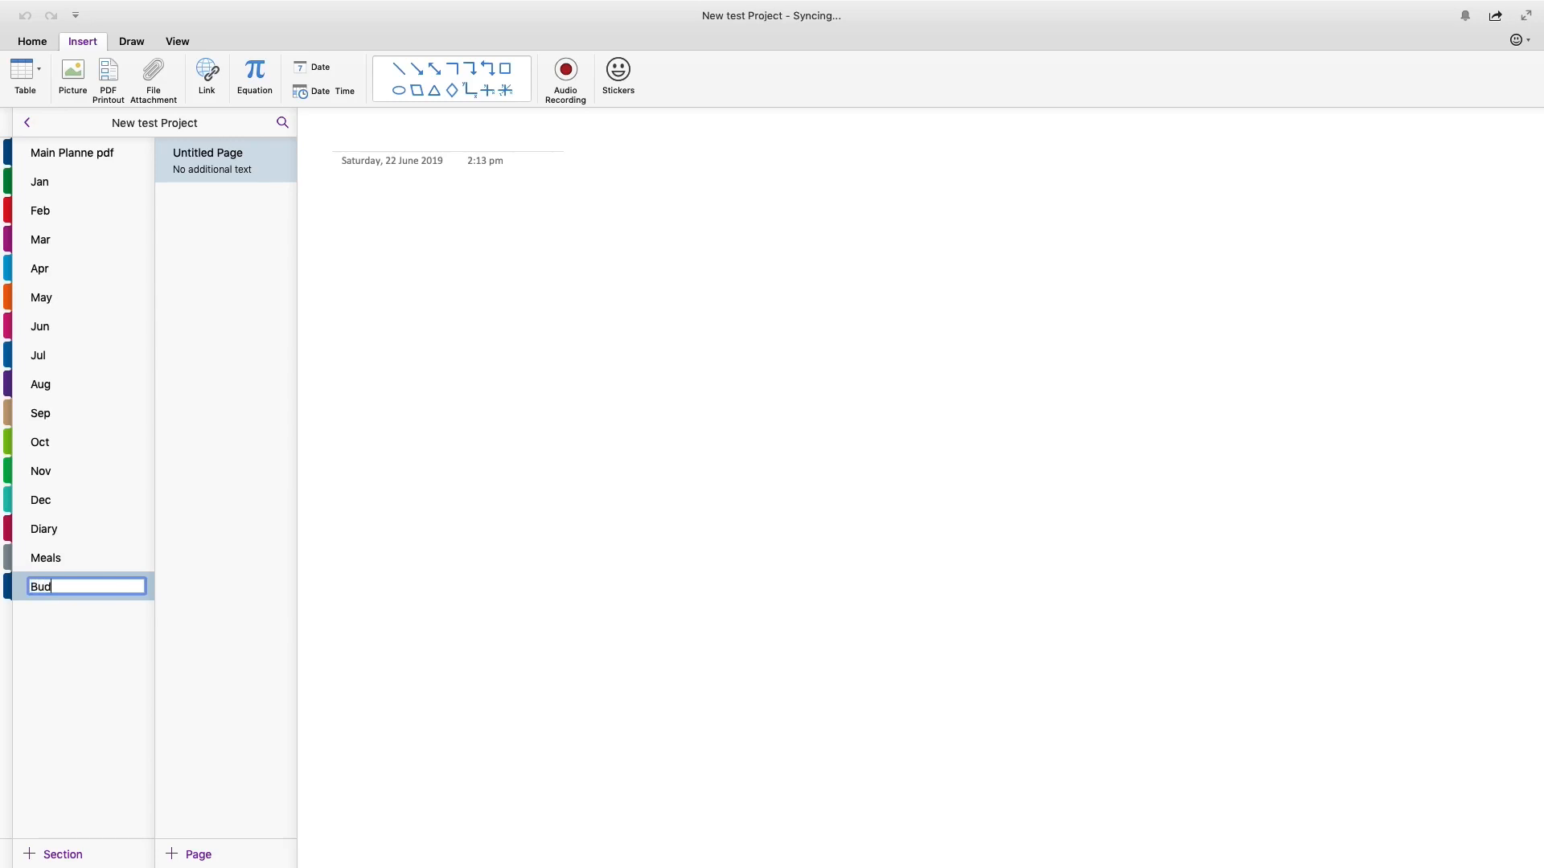
pyautogui.write('get')
pyautogui.press('Return')
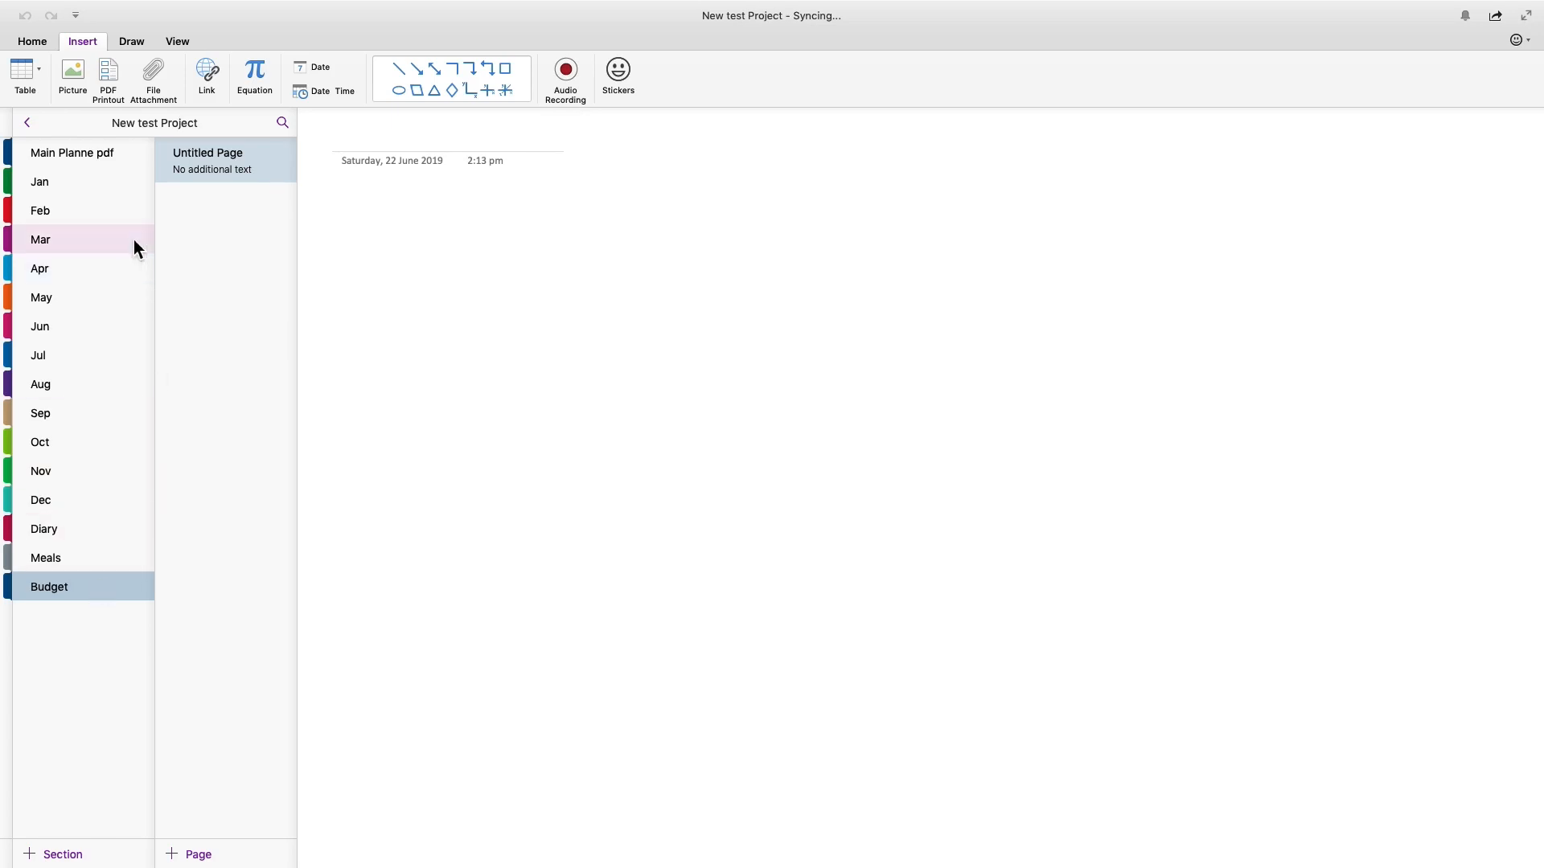
# - Open the Jan section and rename its untitled page to Jan Month
pyautogui.click(61, 183)
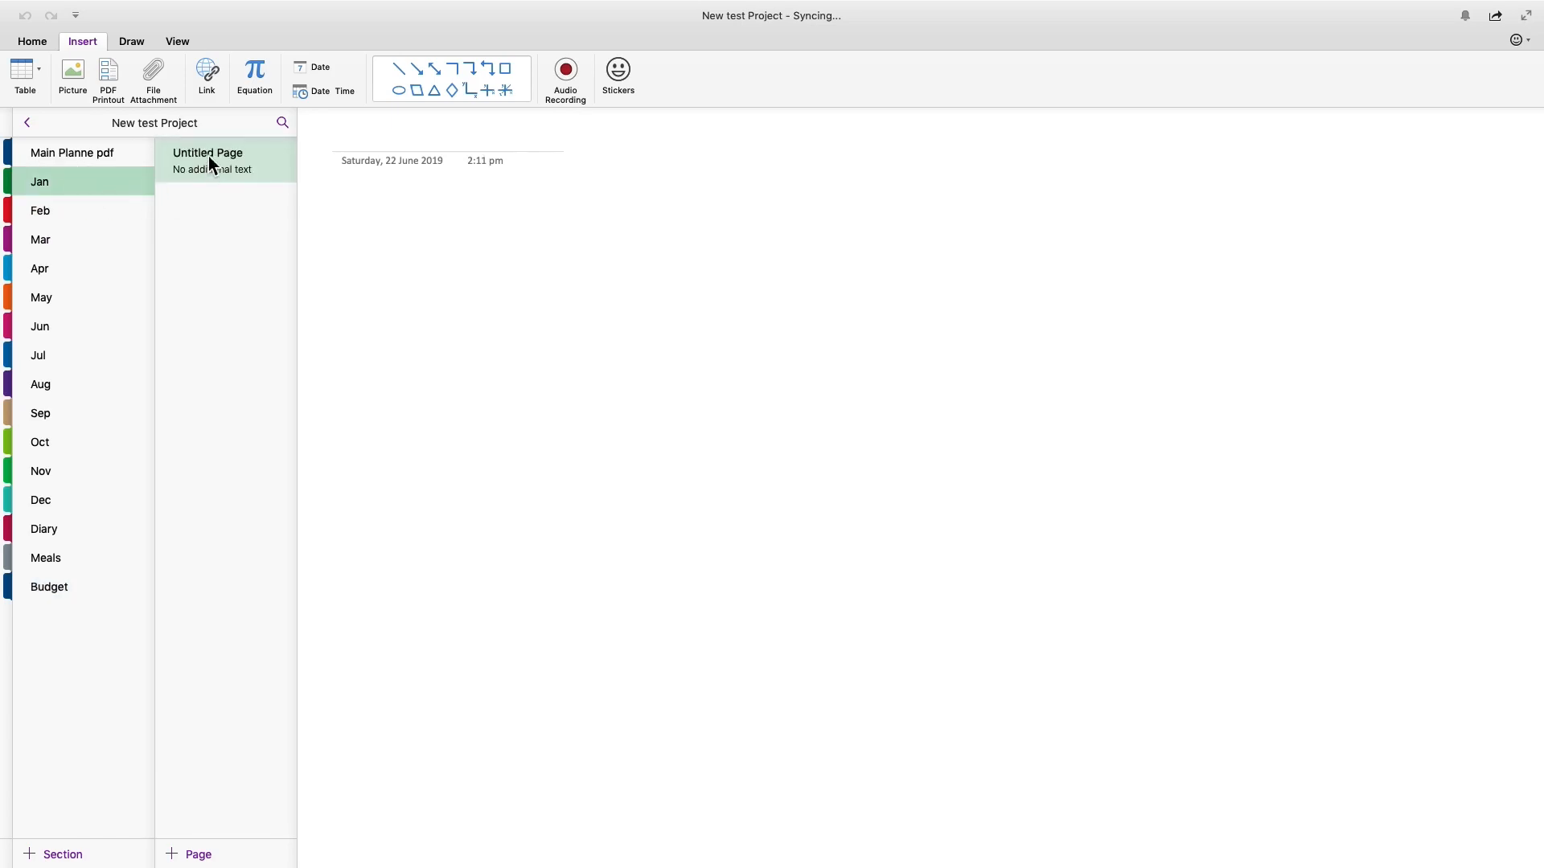
pyautogui.click(209, 156)
pyautogui.click(209, 156)
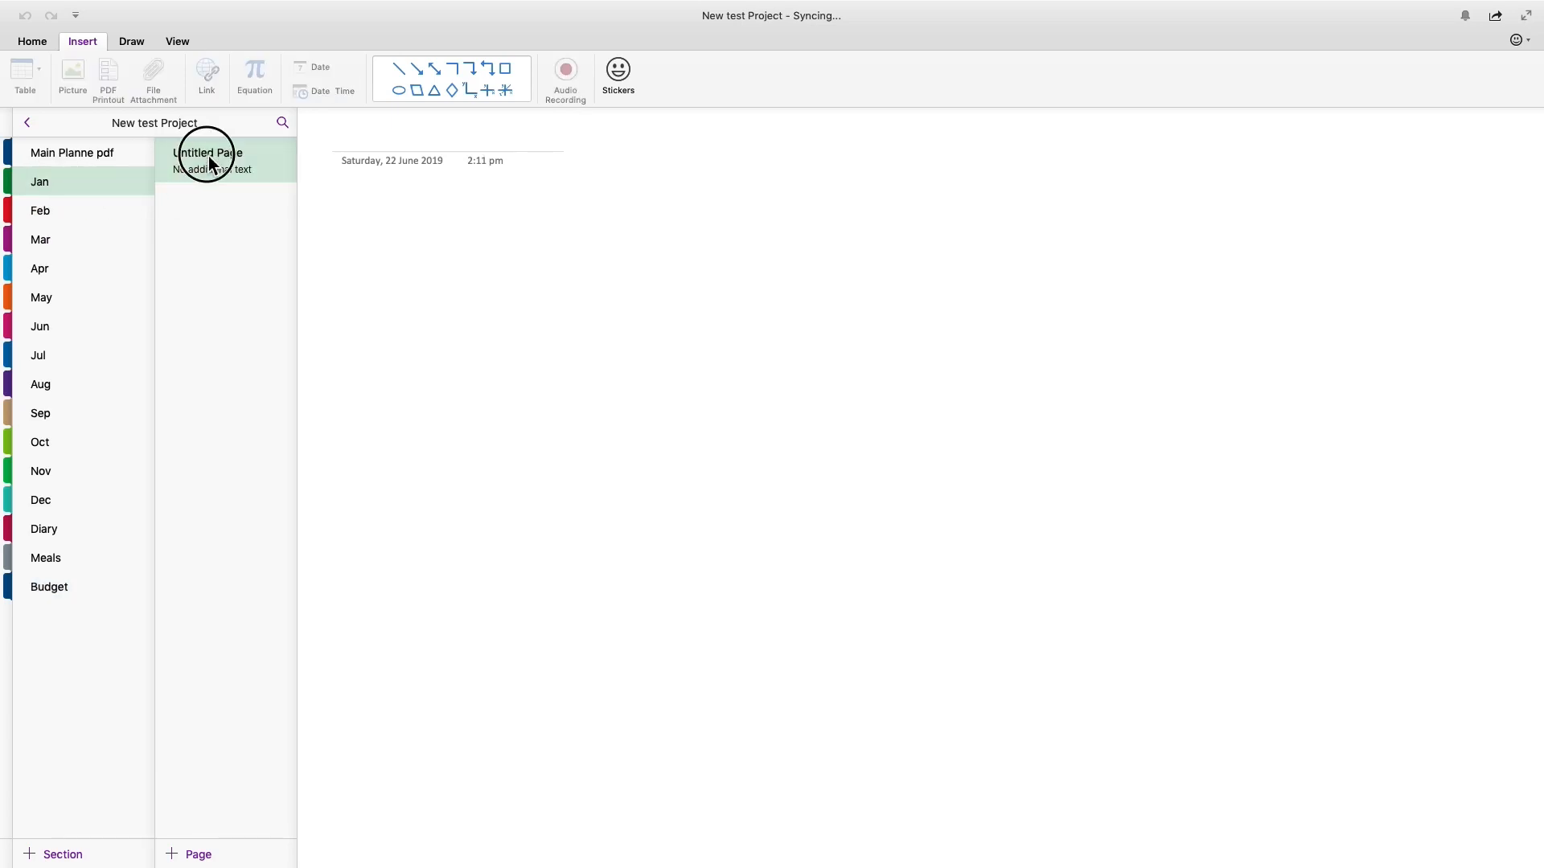
pyautogui.rightClick(210, 156)
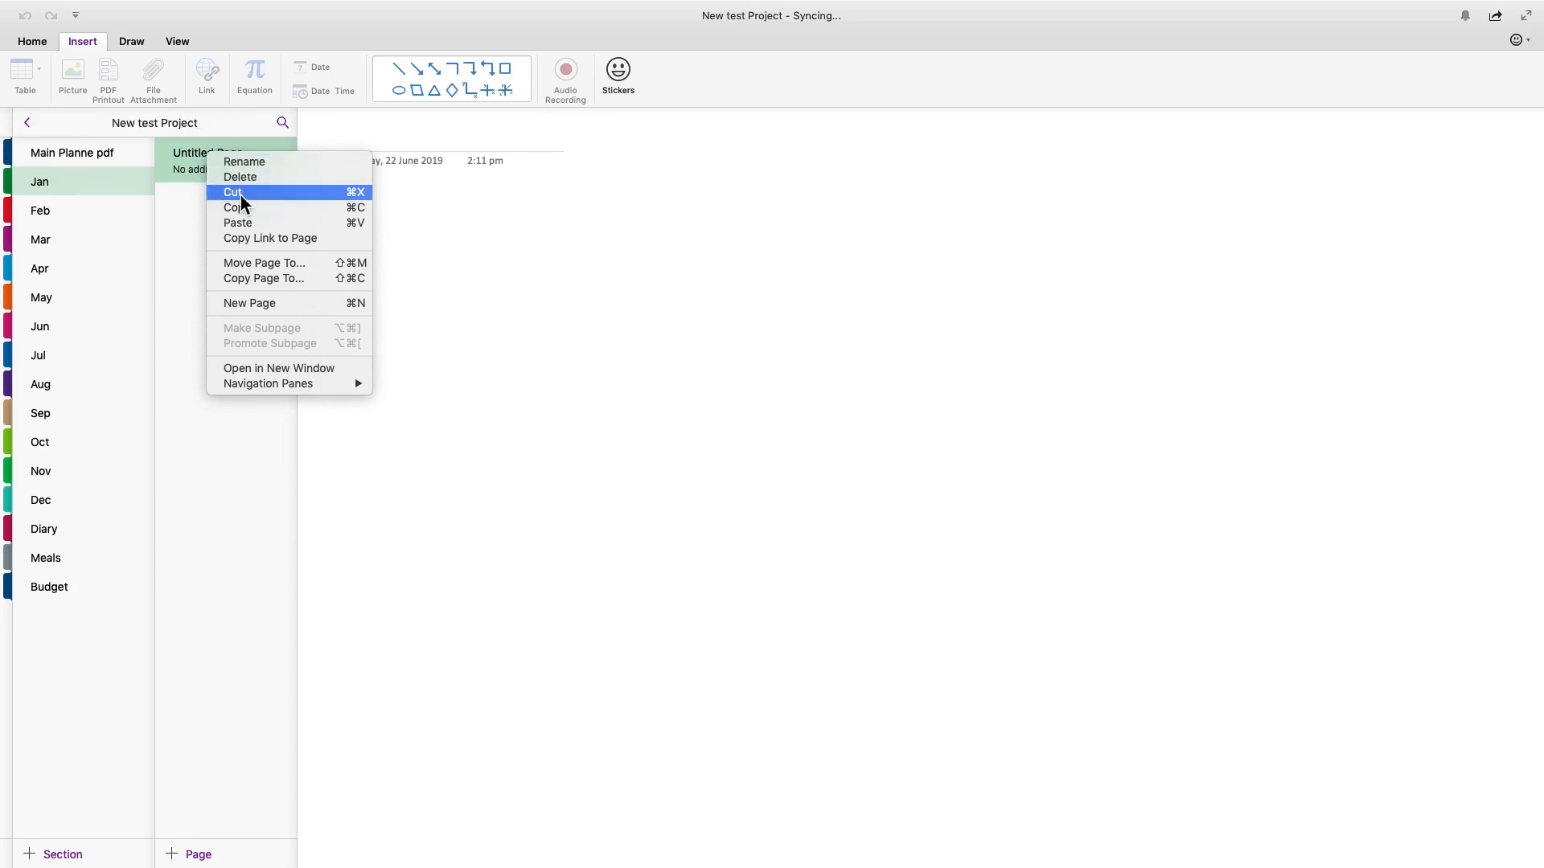
pyautogui.click(243, 161)
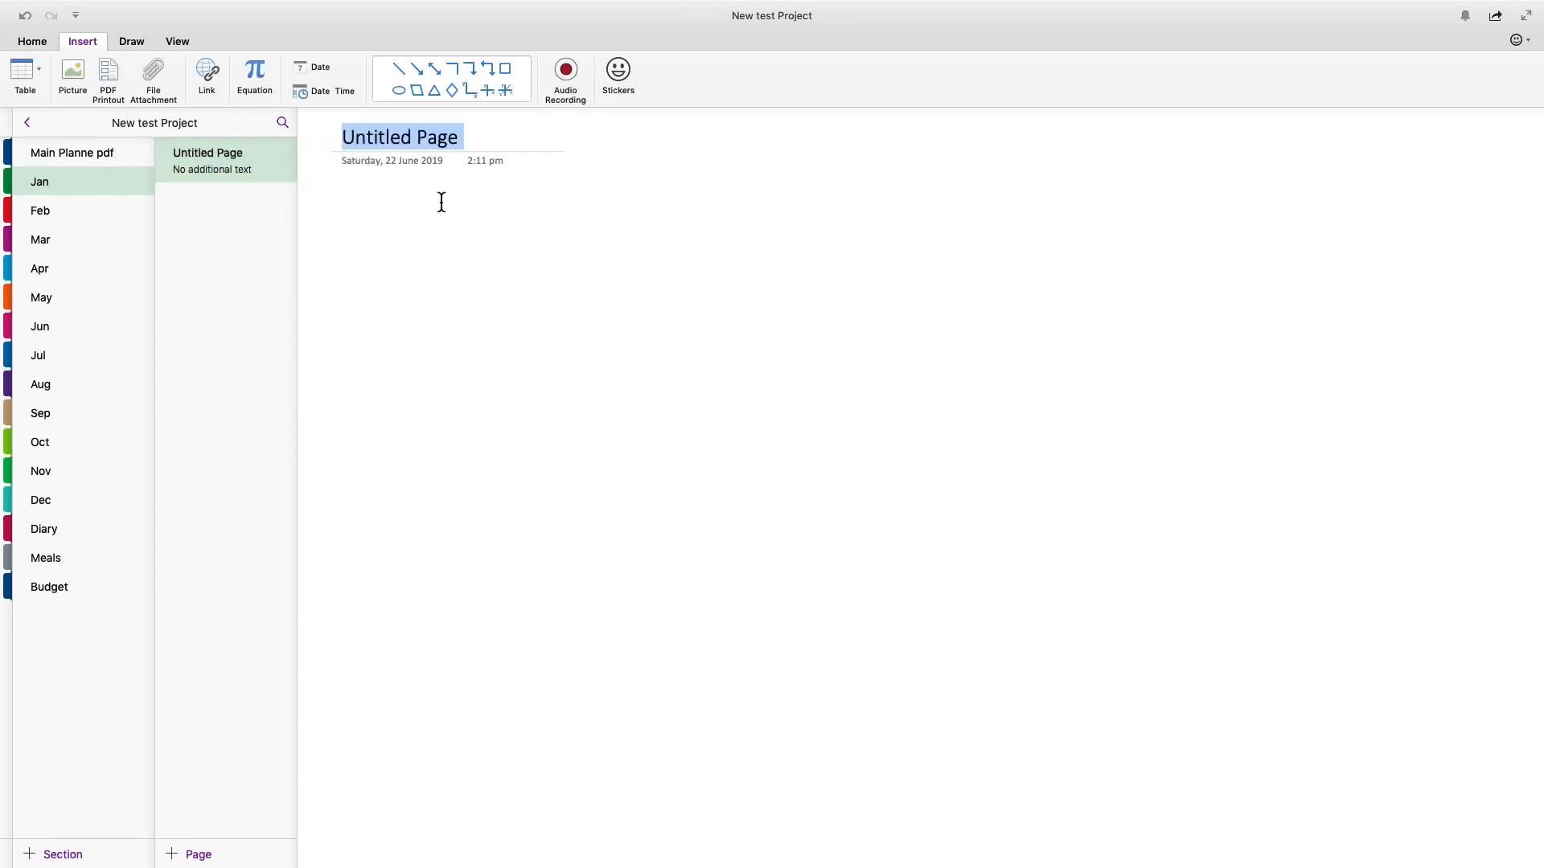
pyautogui.write('Jan')
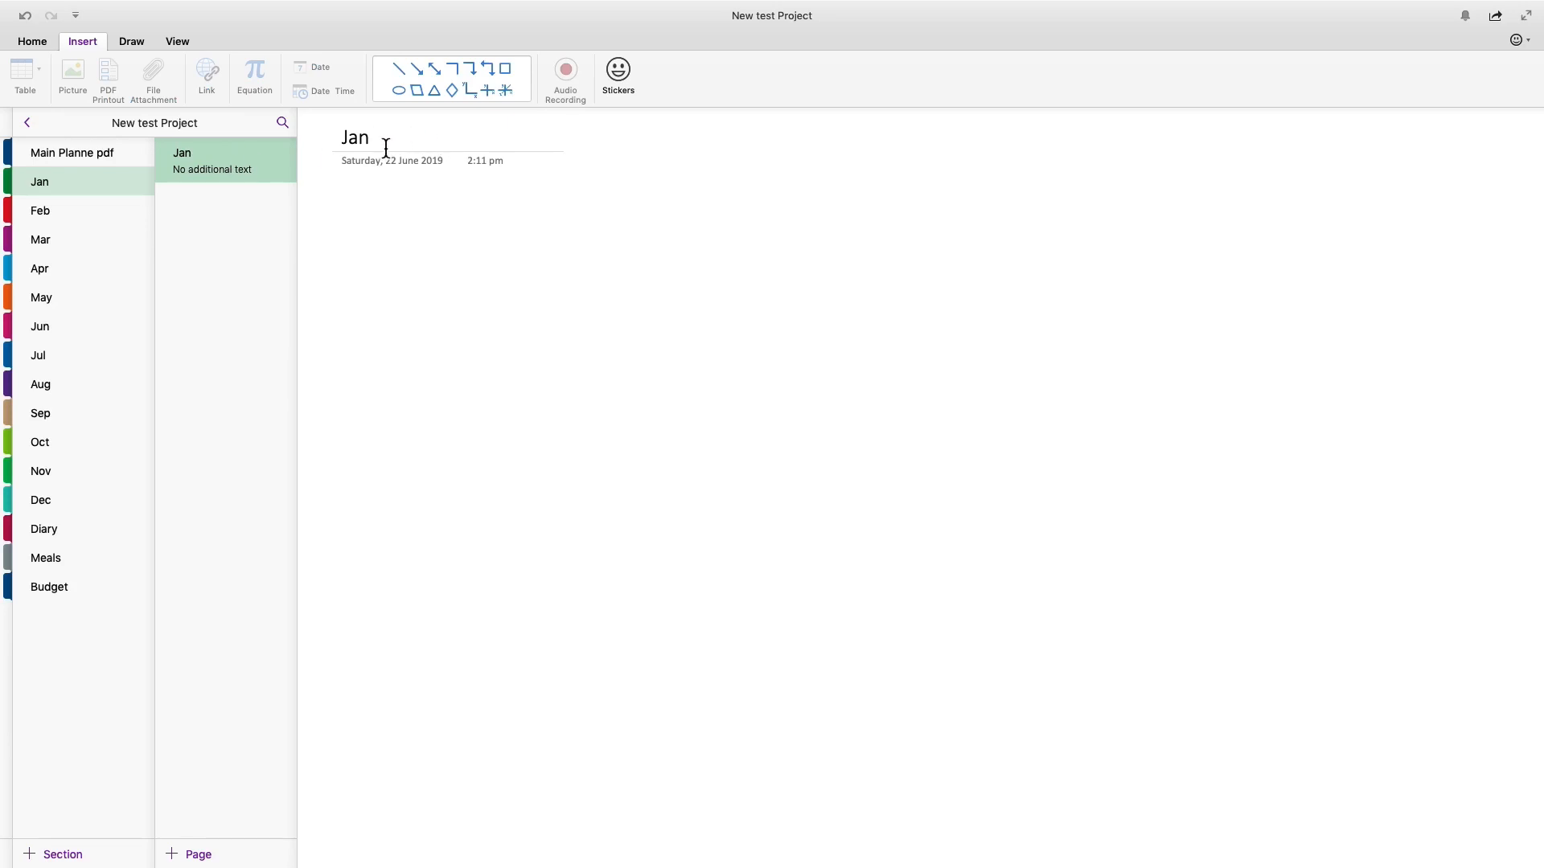
pyautogui.write('Mon')
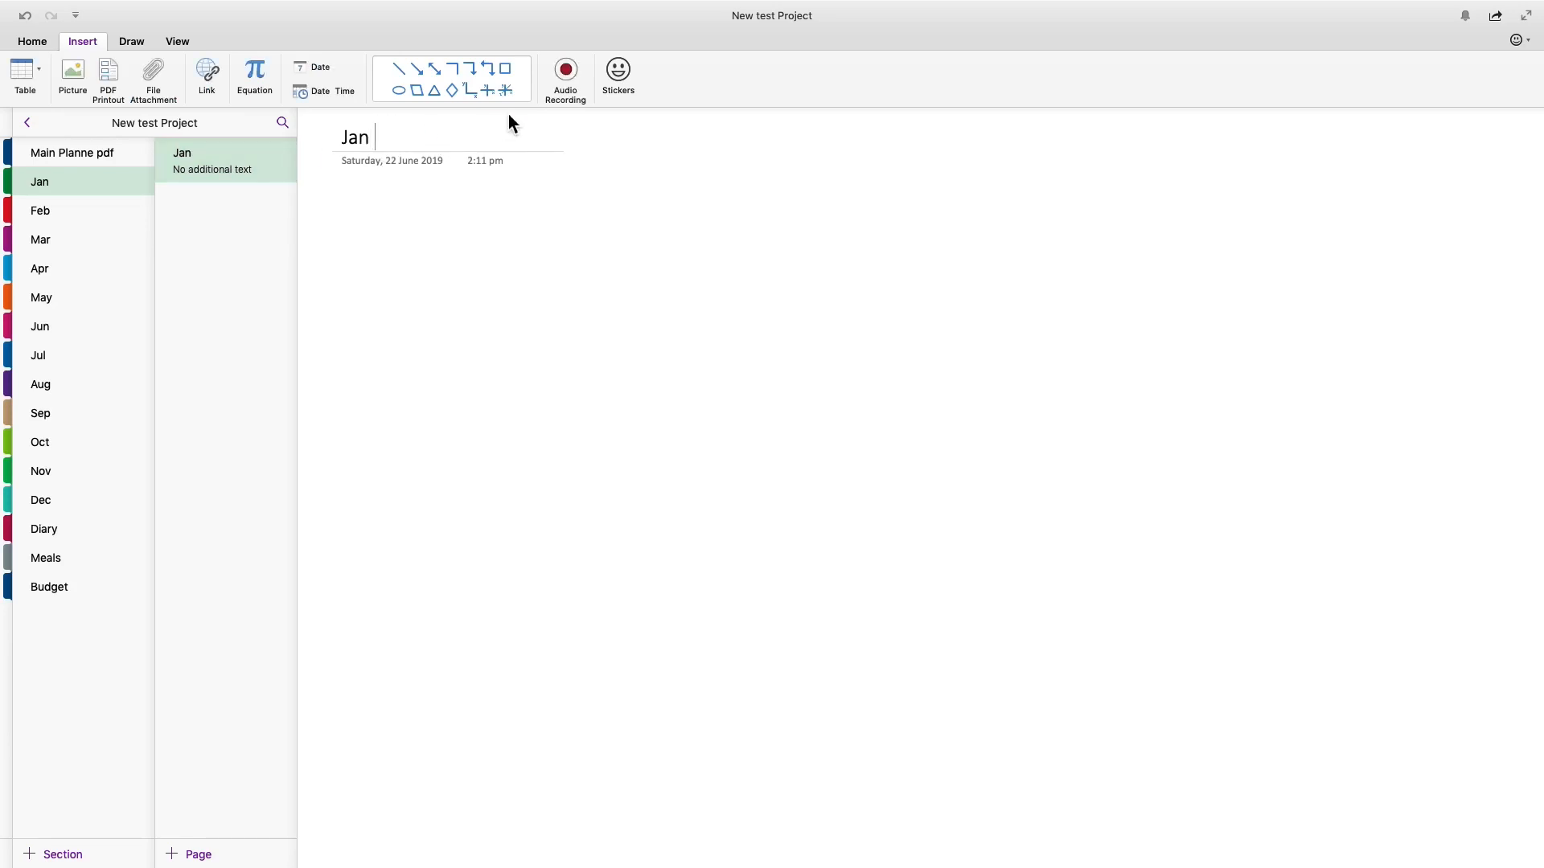
pyautogui.write('th')
pyautogui.click(216, 206)
# - Add a second page to the Jan section and name it Jan Week
pyautogui.click(199, 855)
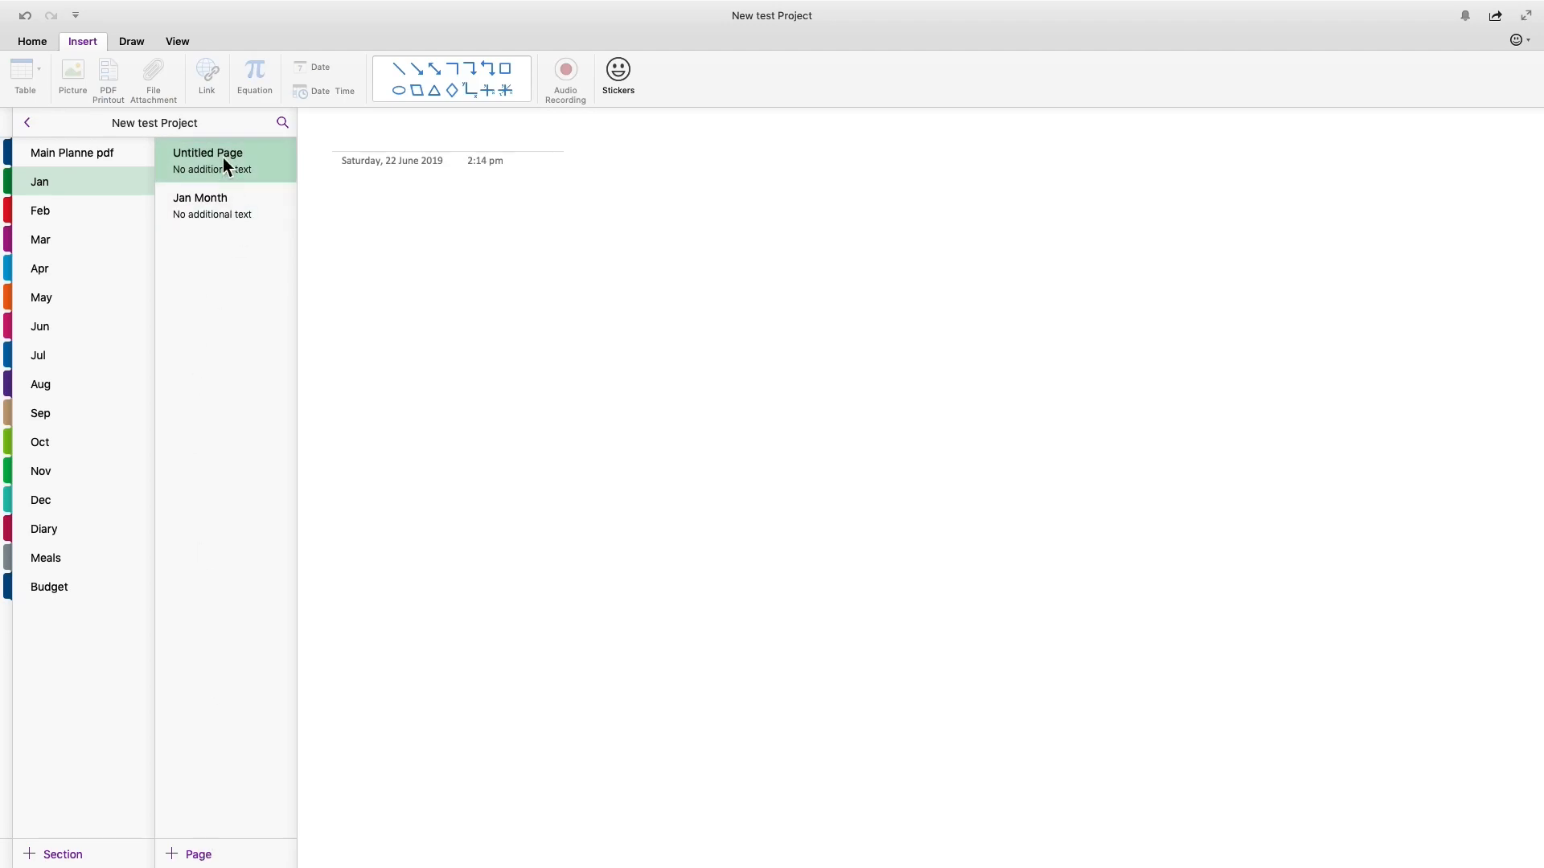
pyautogui.rightClick(224, 158)
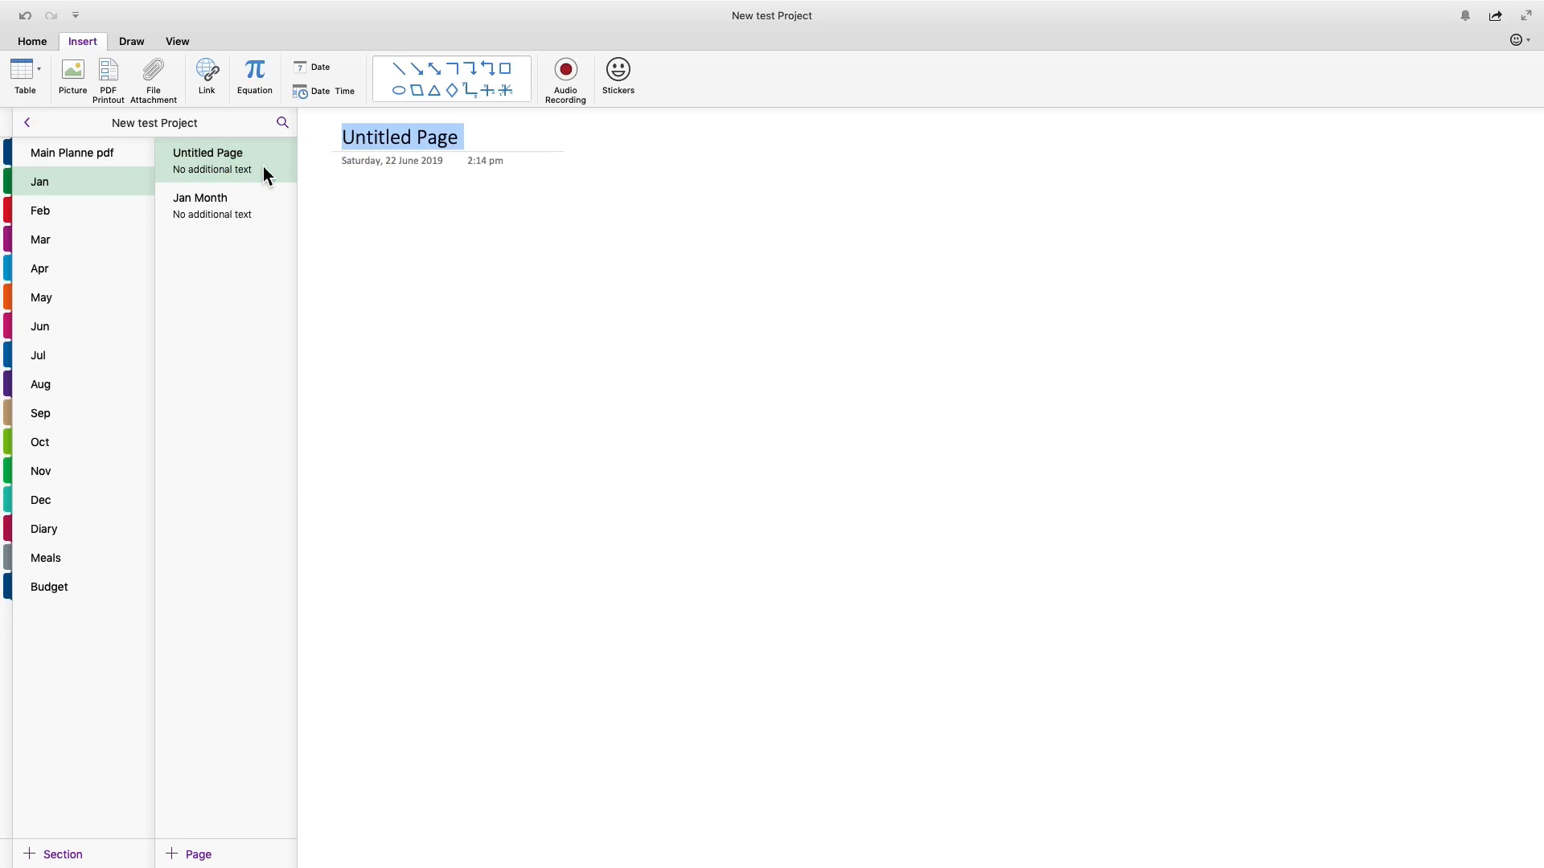
pyautogui.write('J')
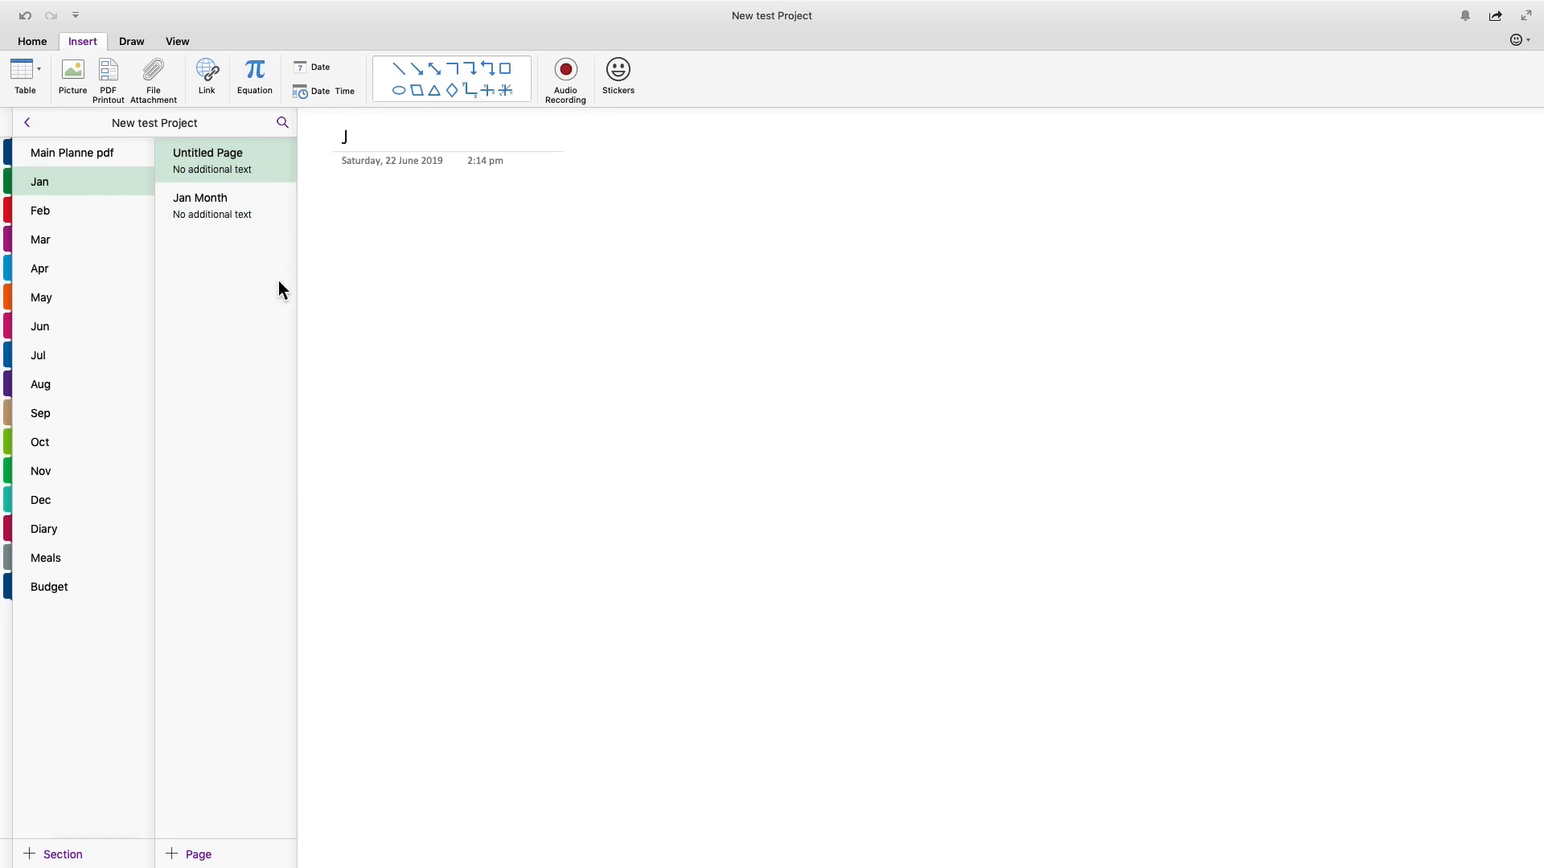
pyautogui.write('an Week')
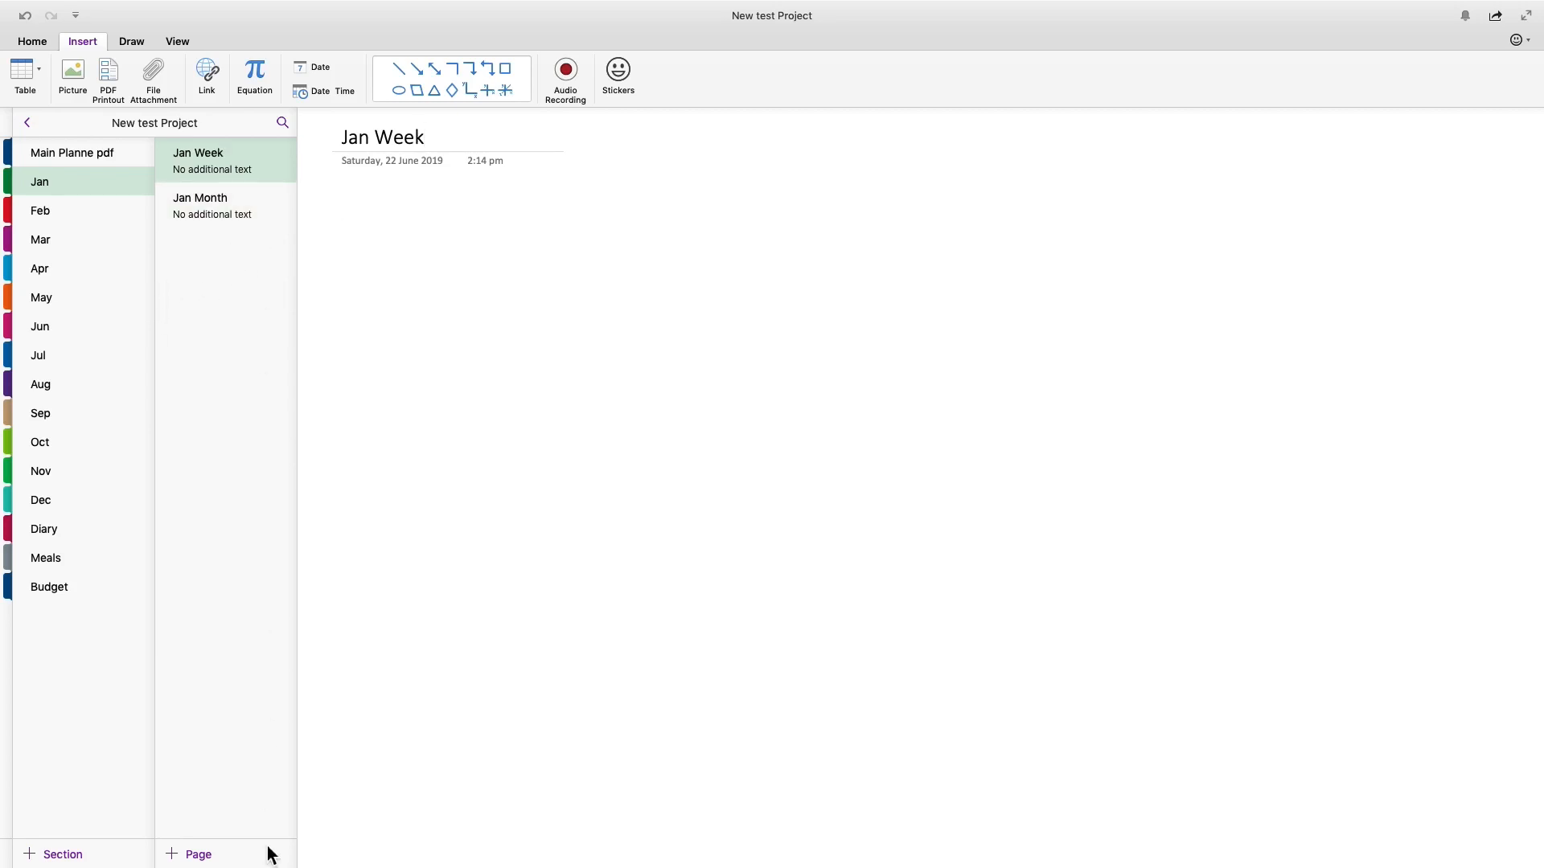
# - Add a third page to the Jan section and name it Jan Daily
pyautogui.click(197, 852)
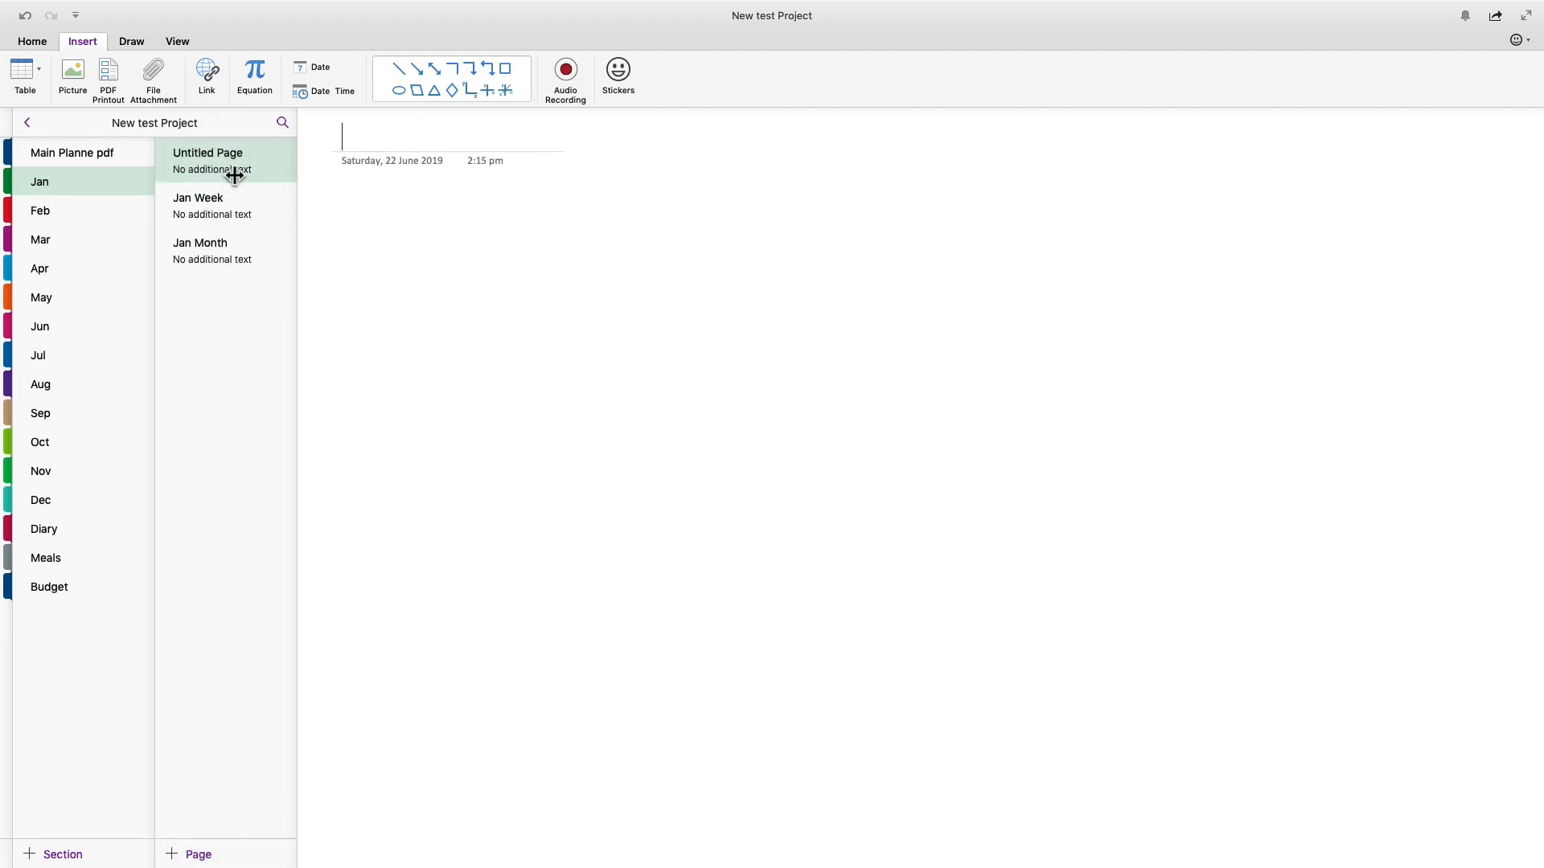
pyautogui.rightClick(223, 161)
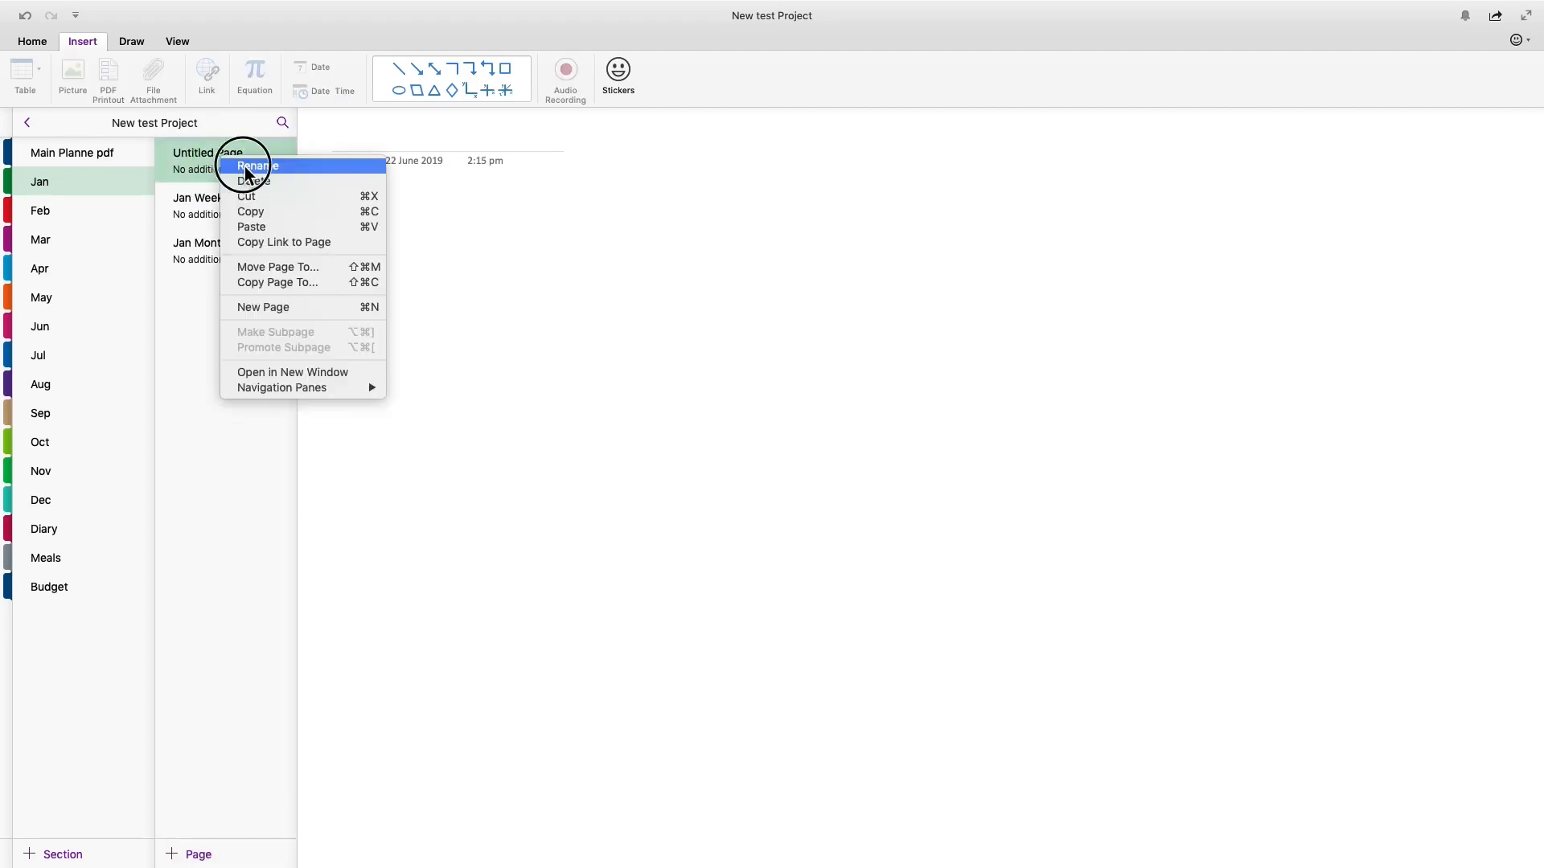
pyautogui.click(246, 167)
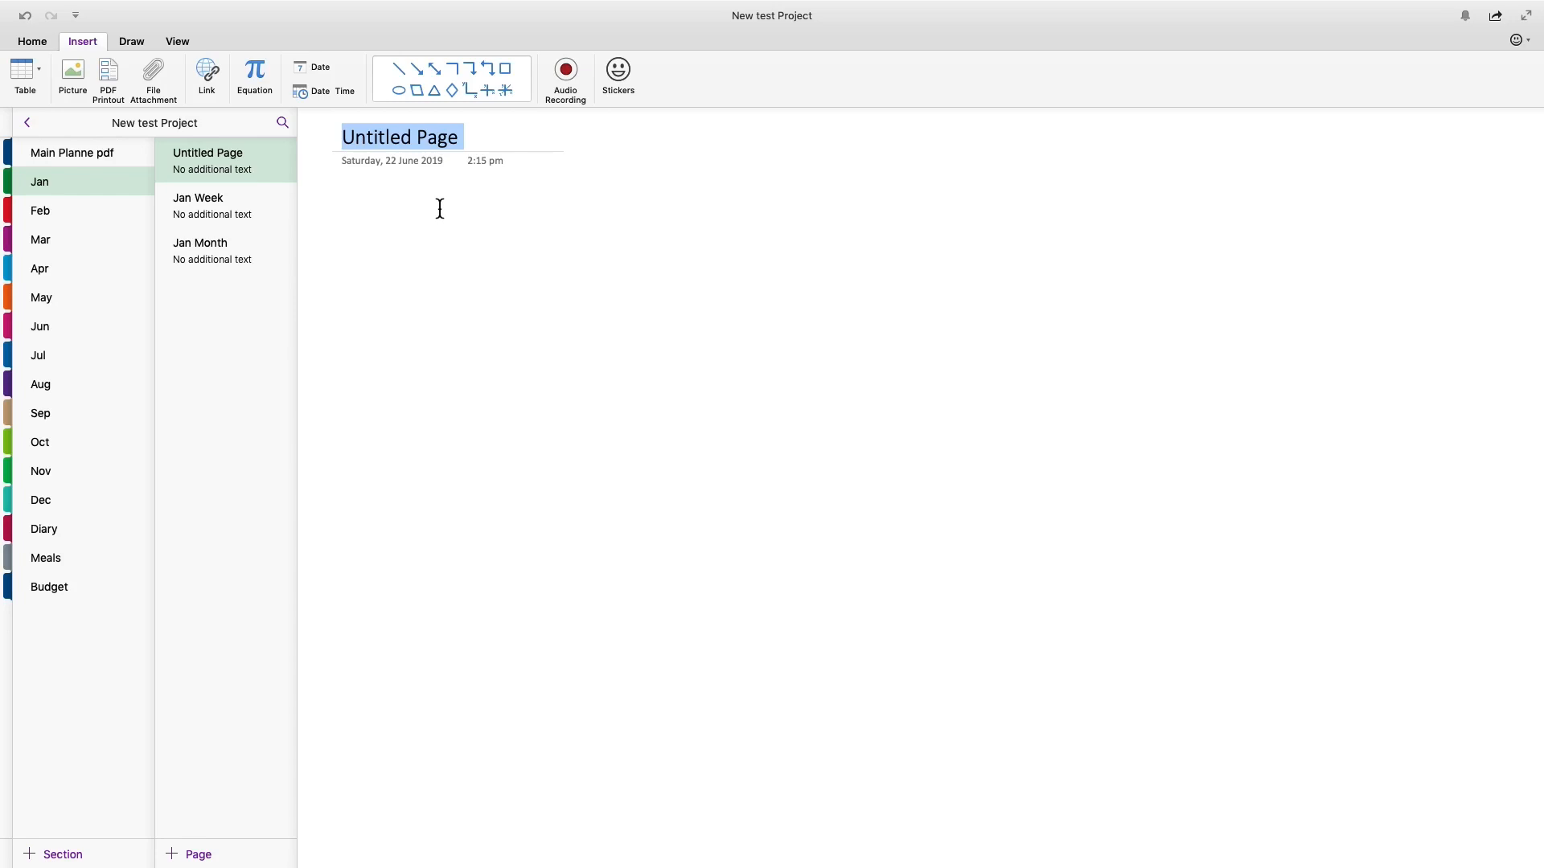
pyautogui.write('Jan Daily')
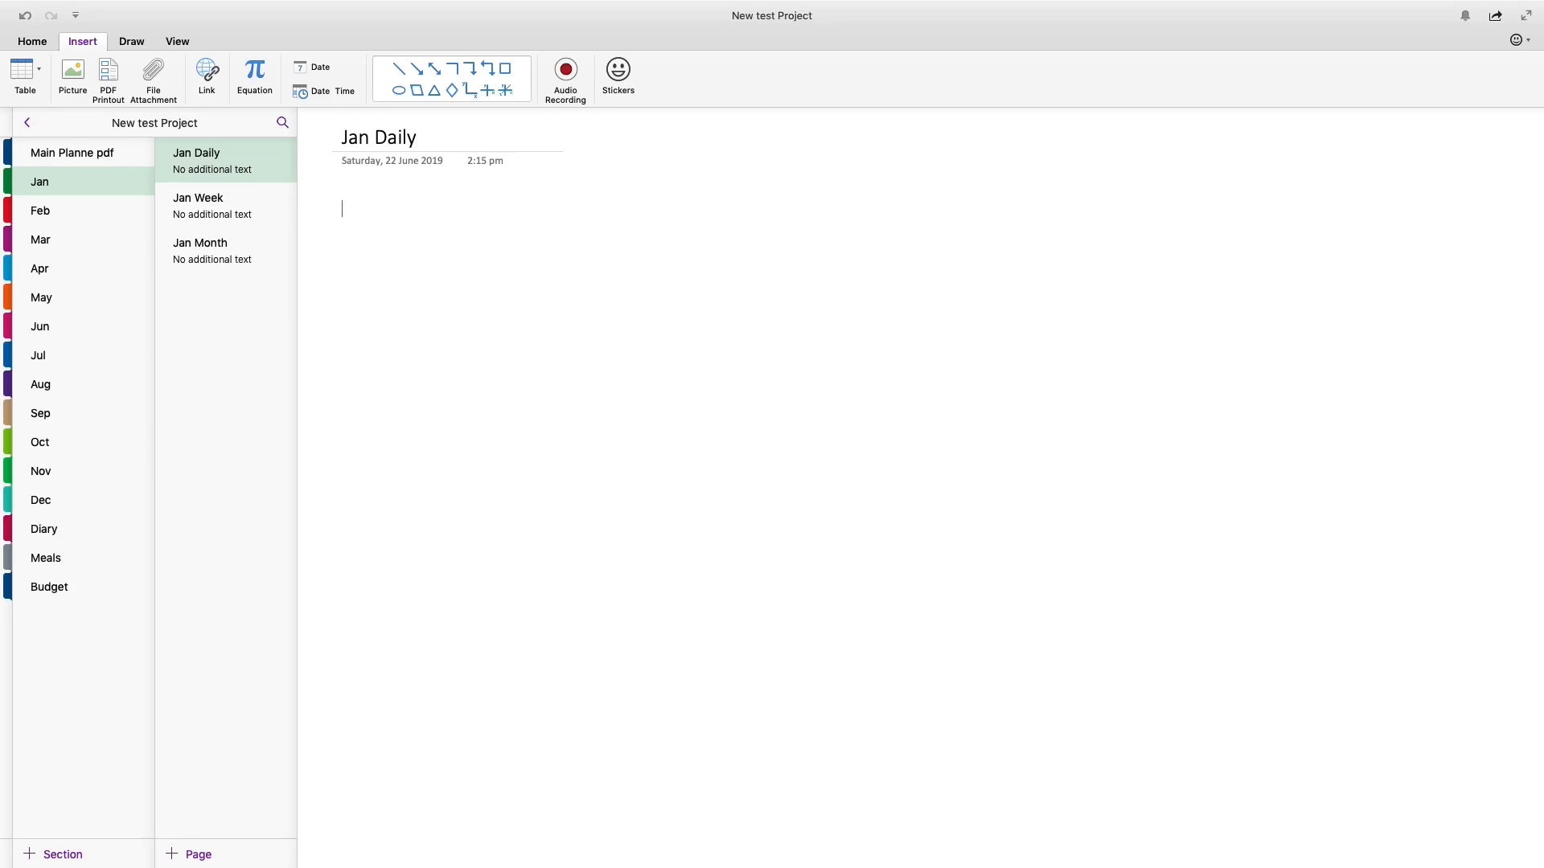
# - Reorder the pages in the Jan section to Jan Month, Jan Week, Jan Daily
pyautogui.click(232, 165)
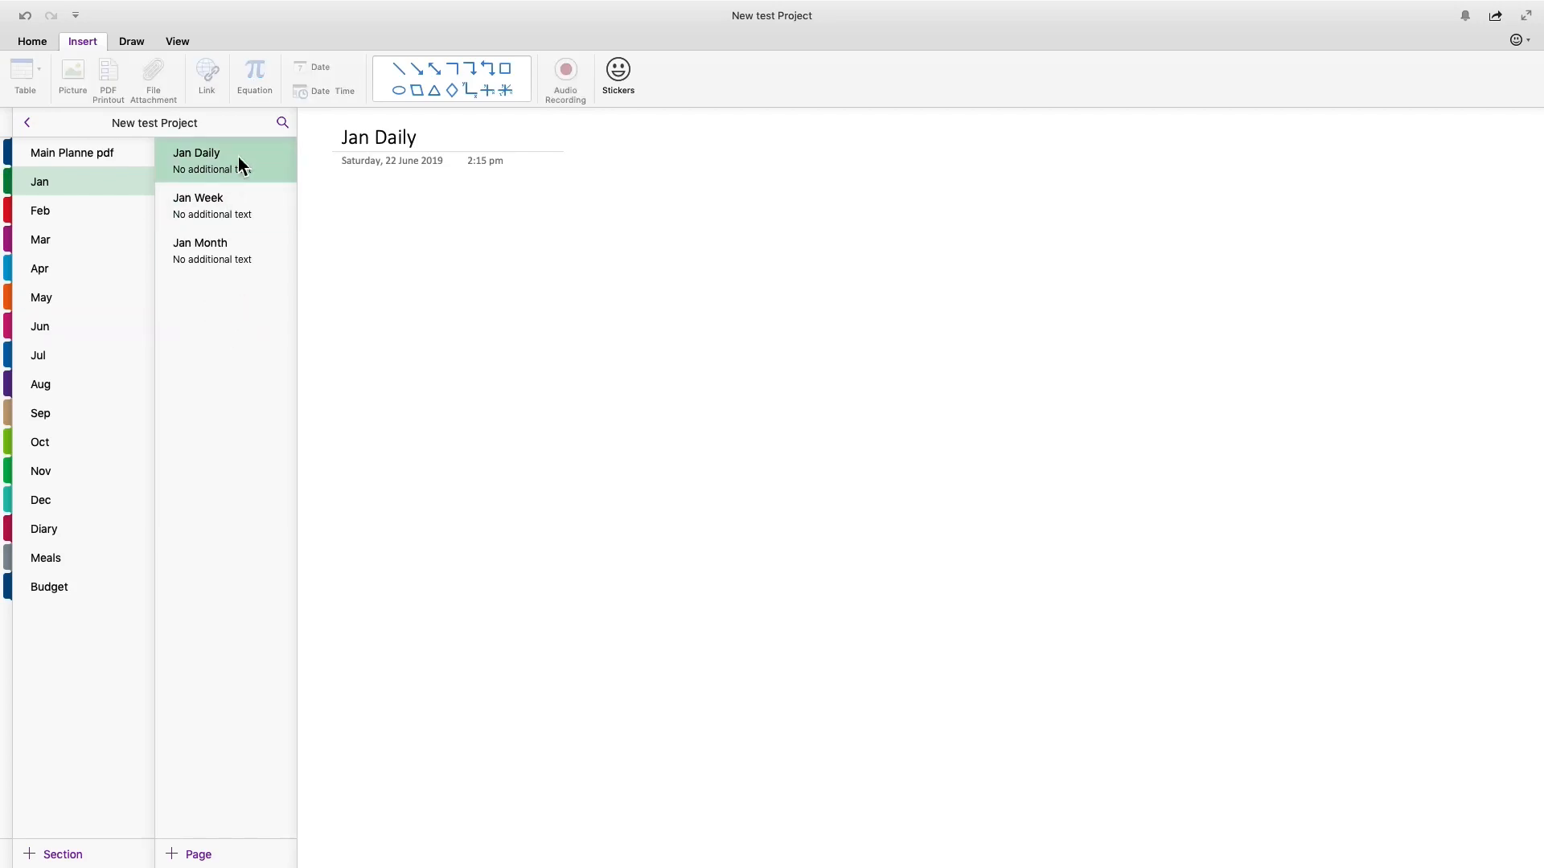
pyautogui.moveTo(249, 256); pyautogui.dragTo(238, 148)
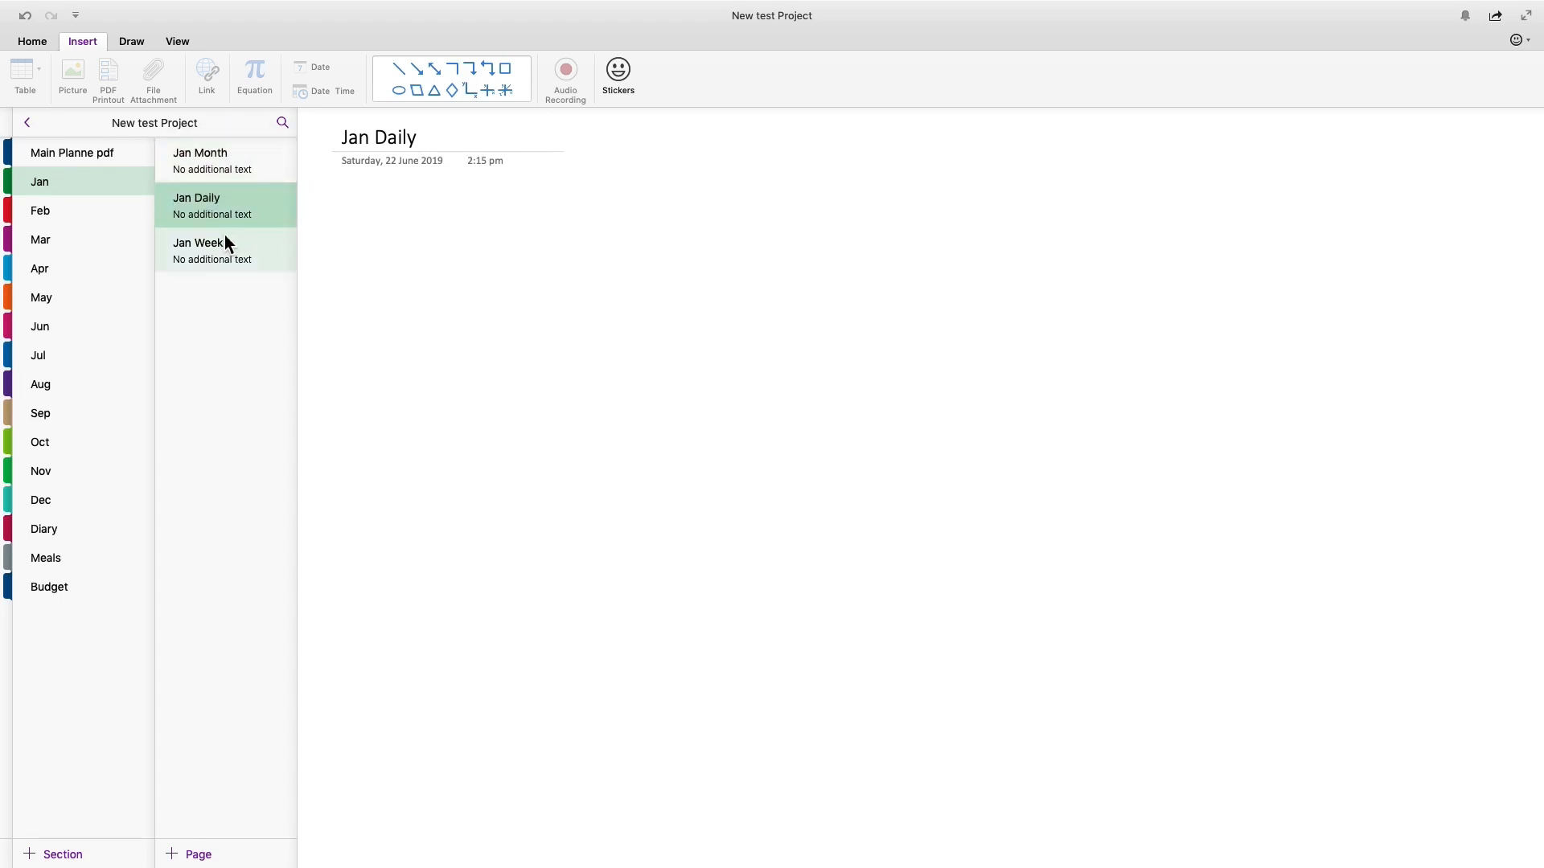
pyautogui.moveTo(230, 253); pyautogui.dragTo(226, 193)
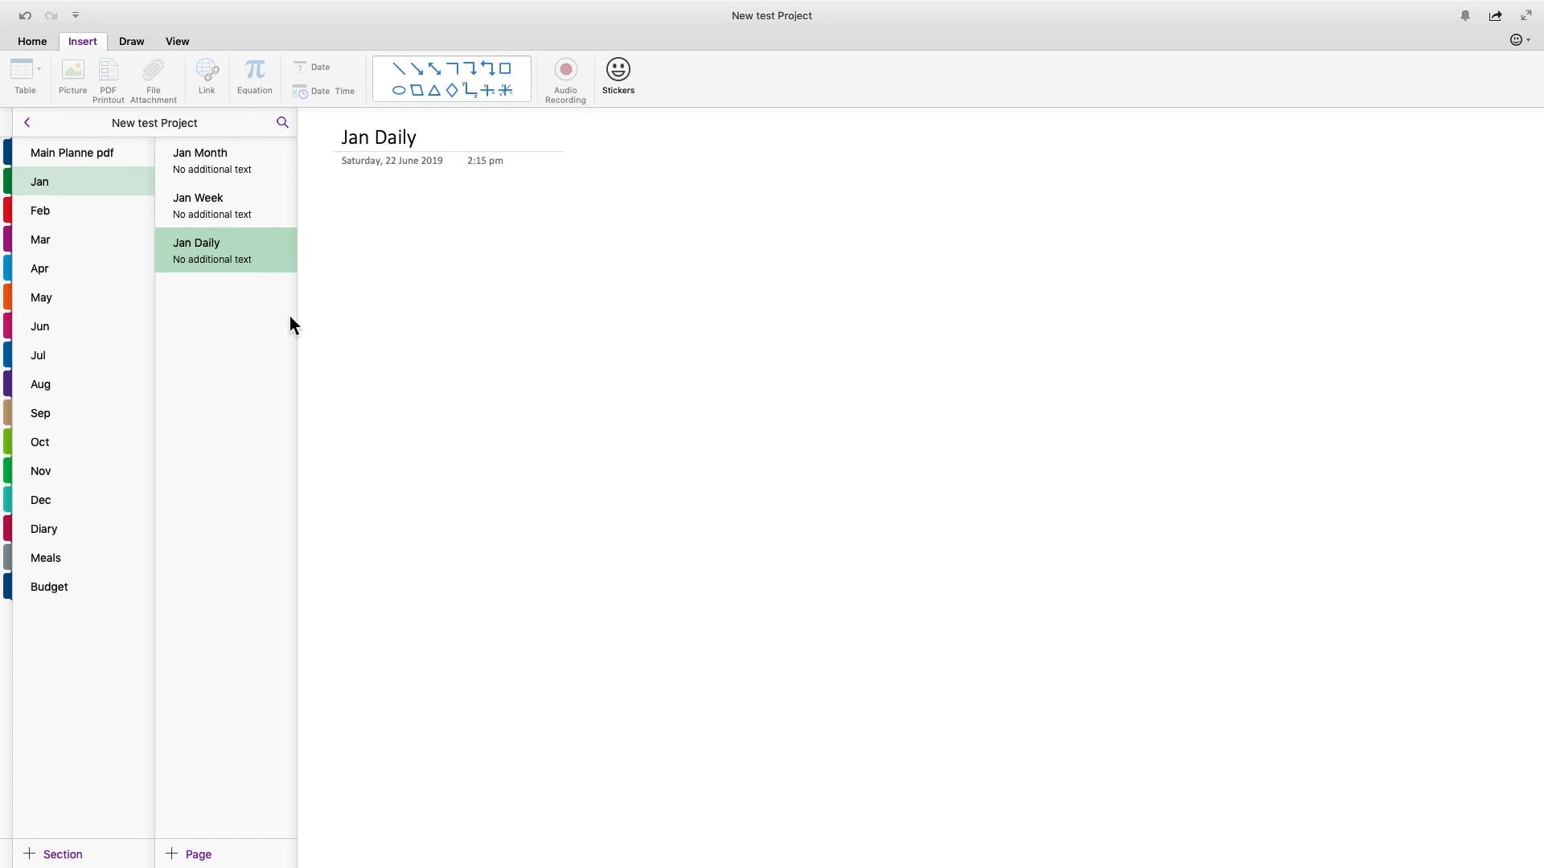
# - Copy the Jan Month, Jan Week and Jan Daily pages together
pyautogui.click(235, 156)
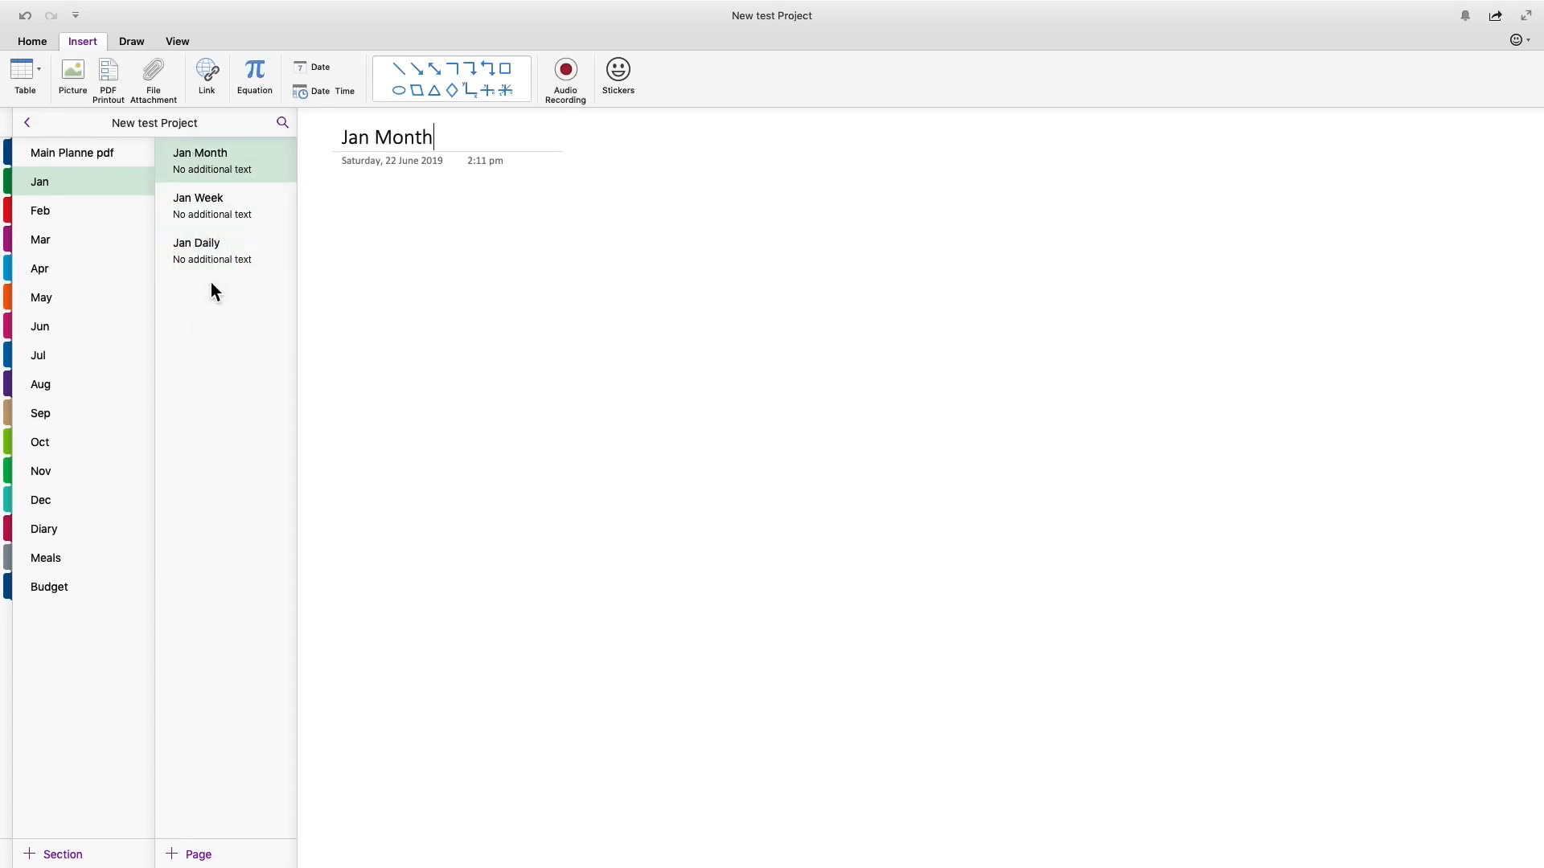
pyautogui.keyDown('shift'); pyautogui.click(219, 260); pyautogui.keyUp('shift')
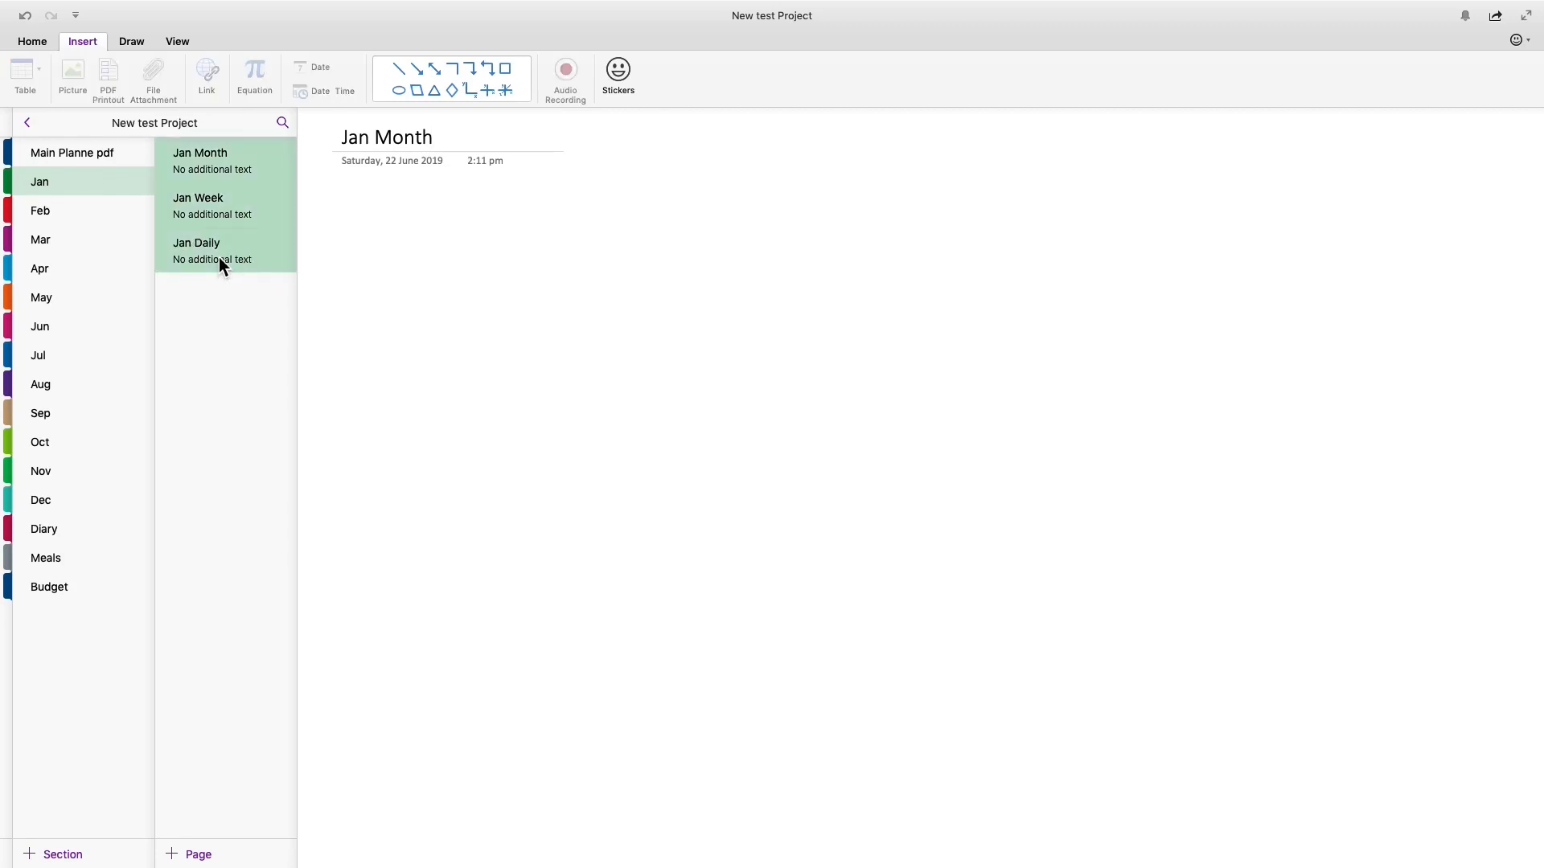
pyautogui.rightClick(218, 257)
pyautogui.click(266, 308)
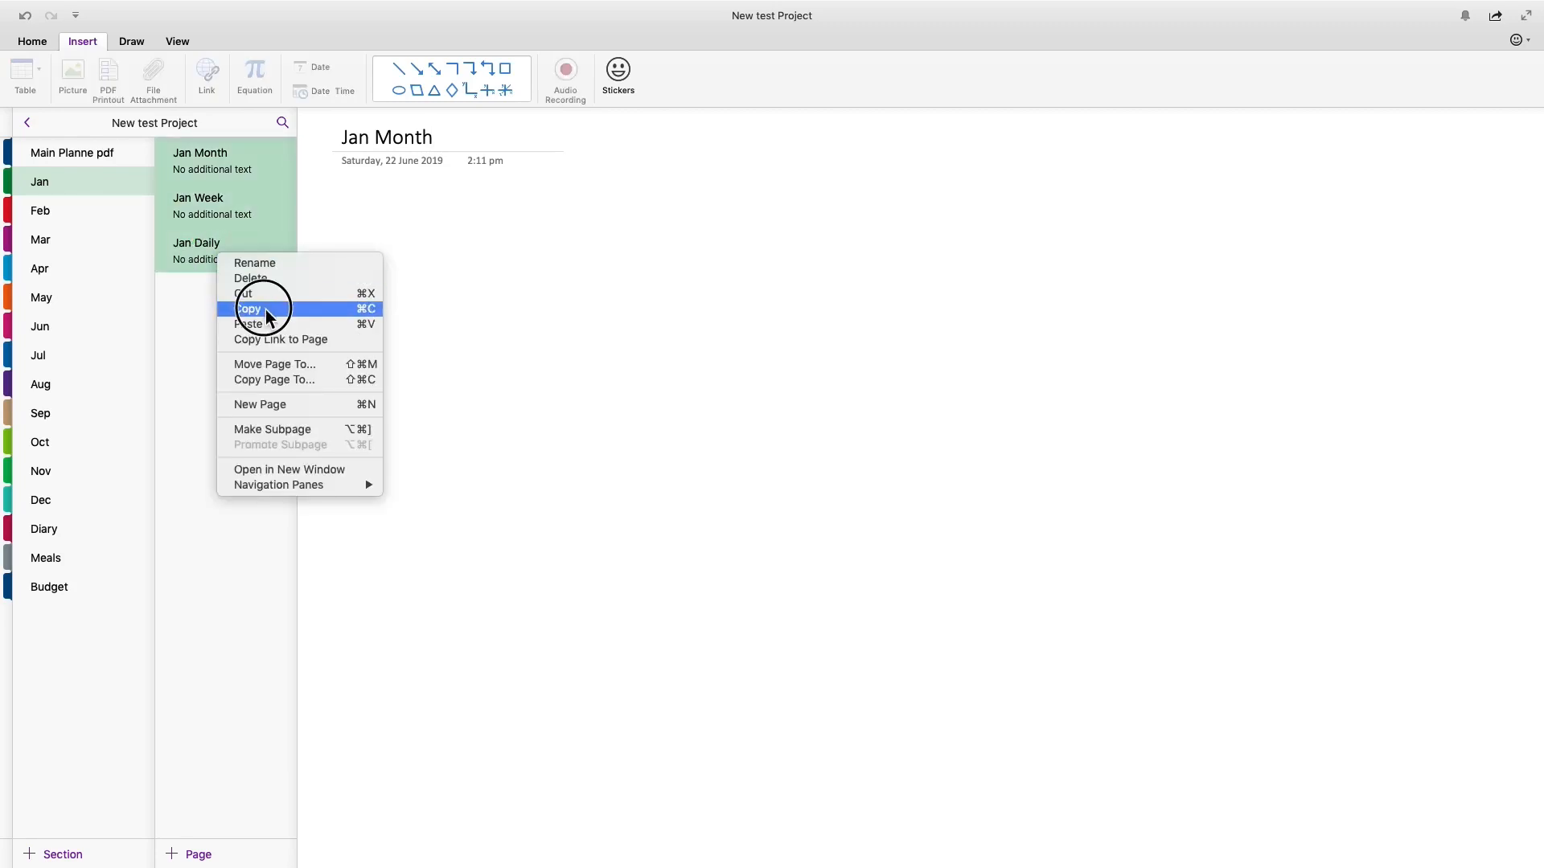
# - Open the Feb section and delete its untitled page
pyautogui.click(47, 213)
pyautogui.rightClick(211, 249)
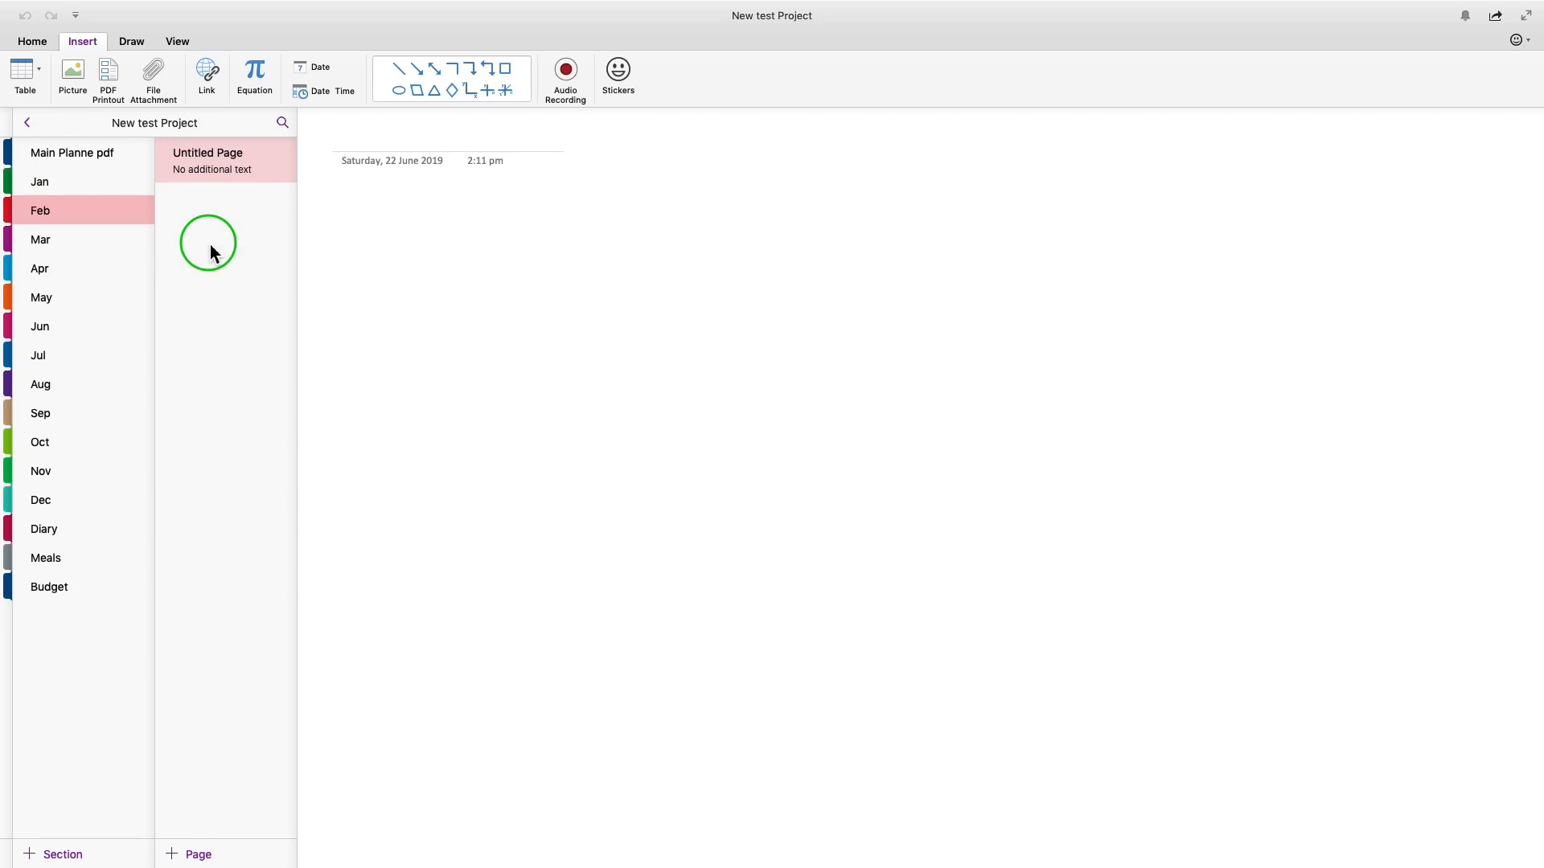
pyautogui.click(230, 166)
pyautogui.rightClick(229, 166)
pyautogui.click(254, 183)
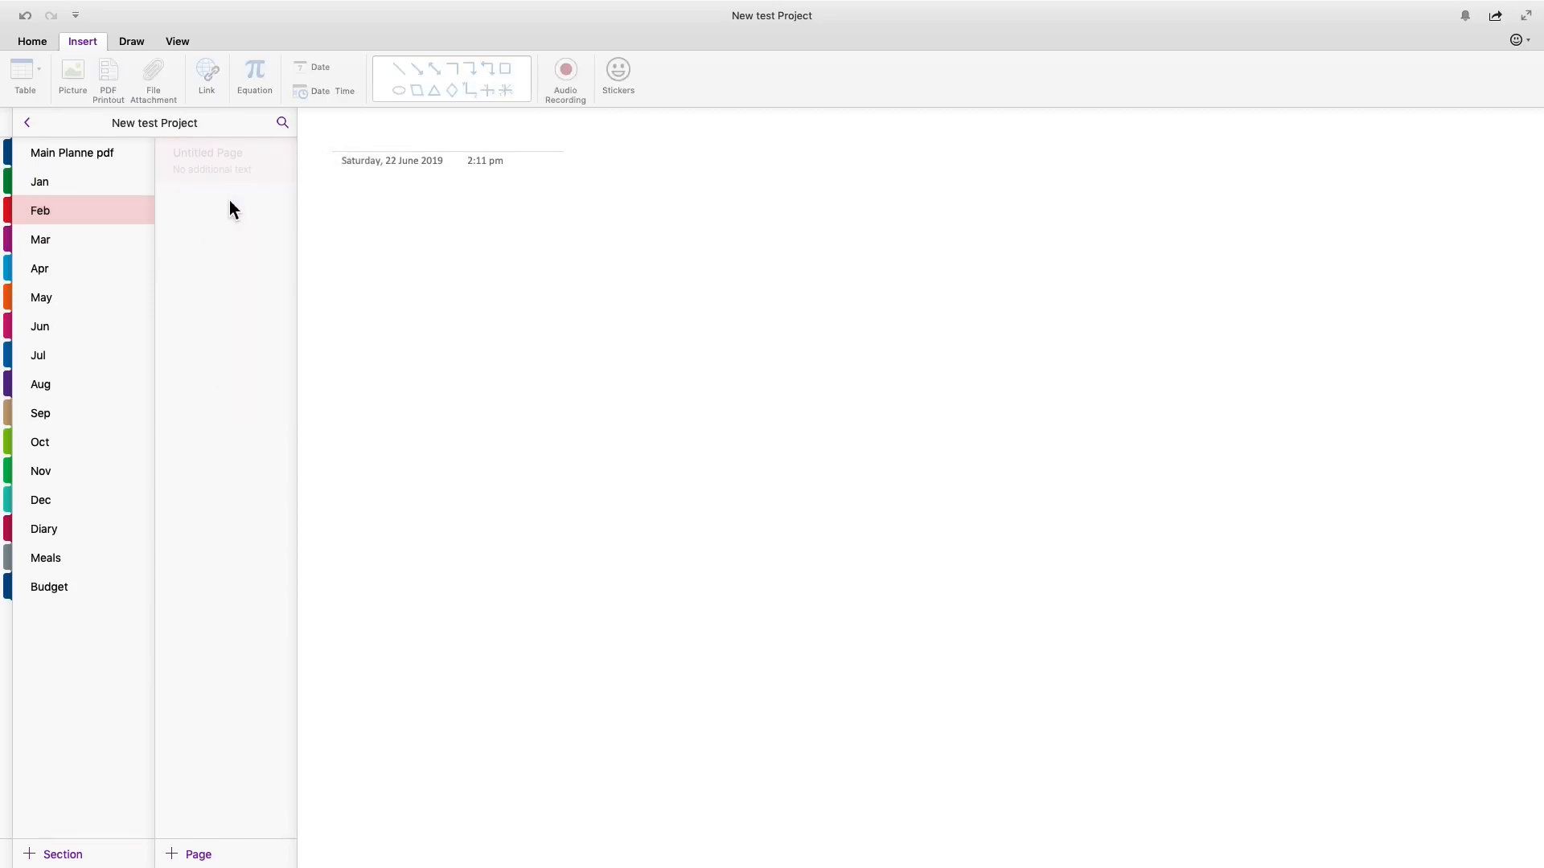
pyautogui.rightClick(226, 206)
pyautogui.click(228, 272)
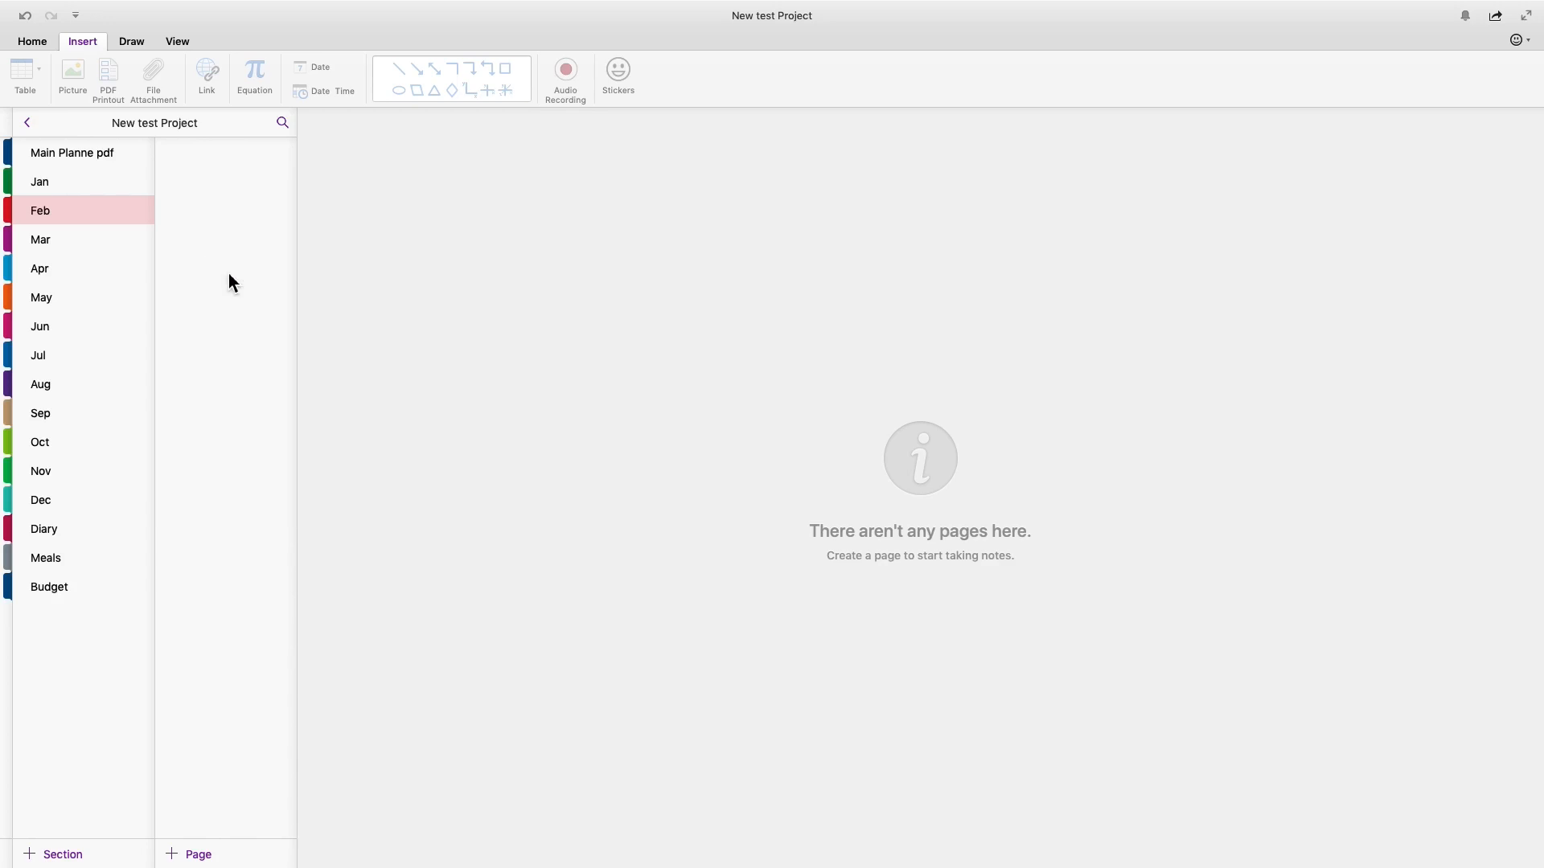
pyautogui.rightClick(229, 274)
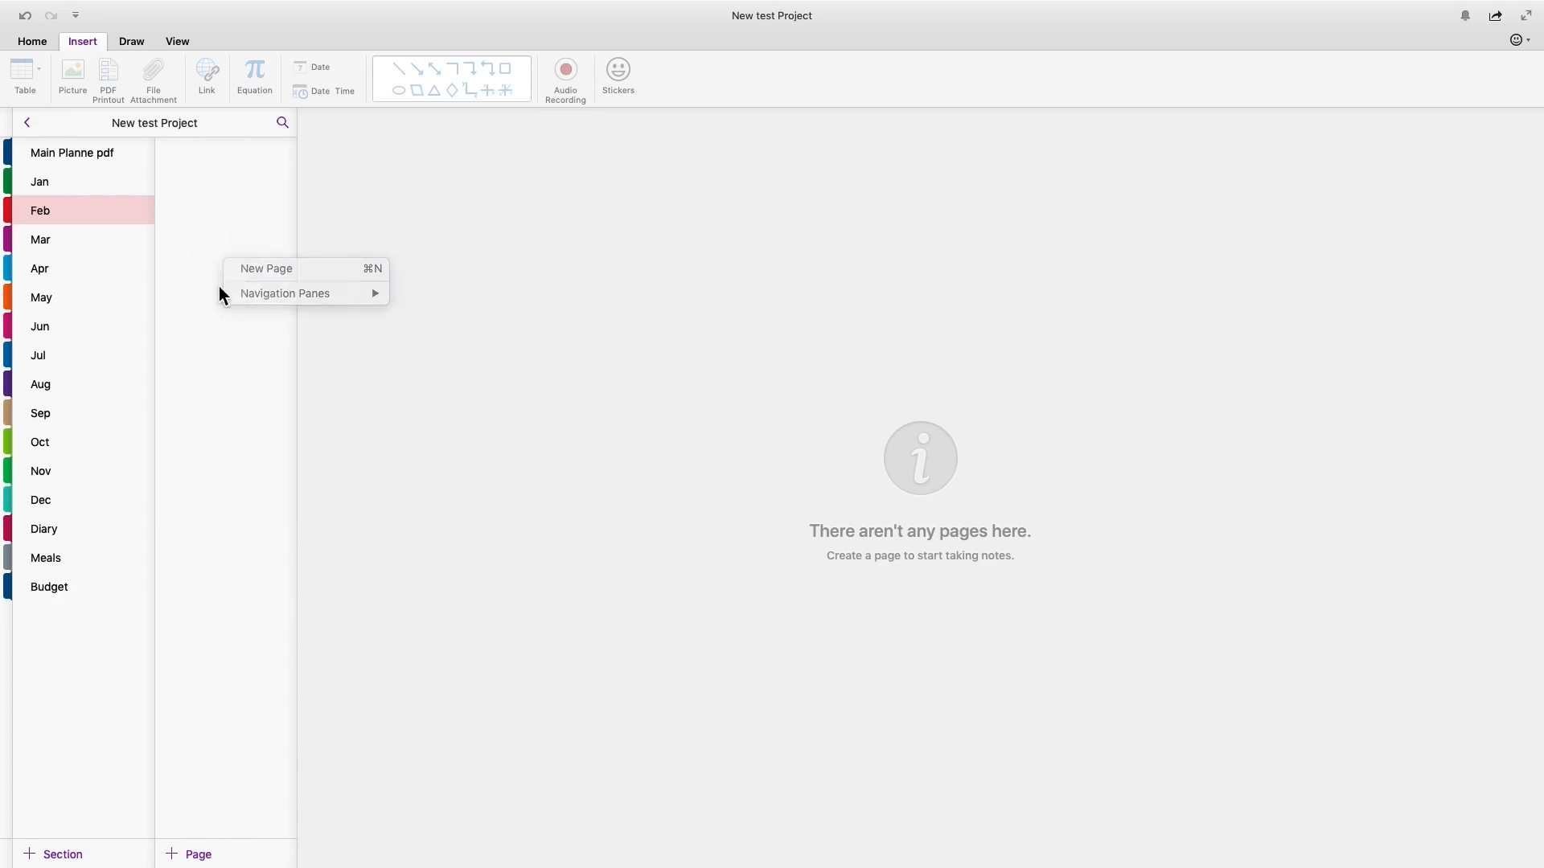
pyautogui.click(218, 286)
pyautogui.click(90, 185)
pyautogui.click(92, 211)
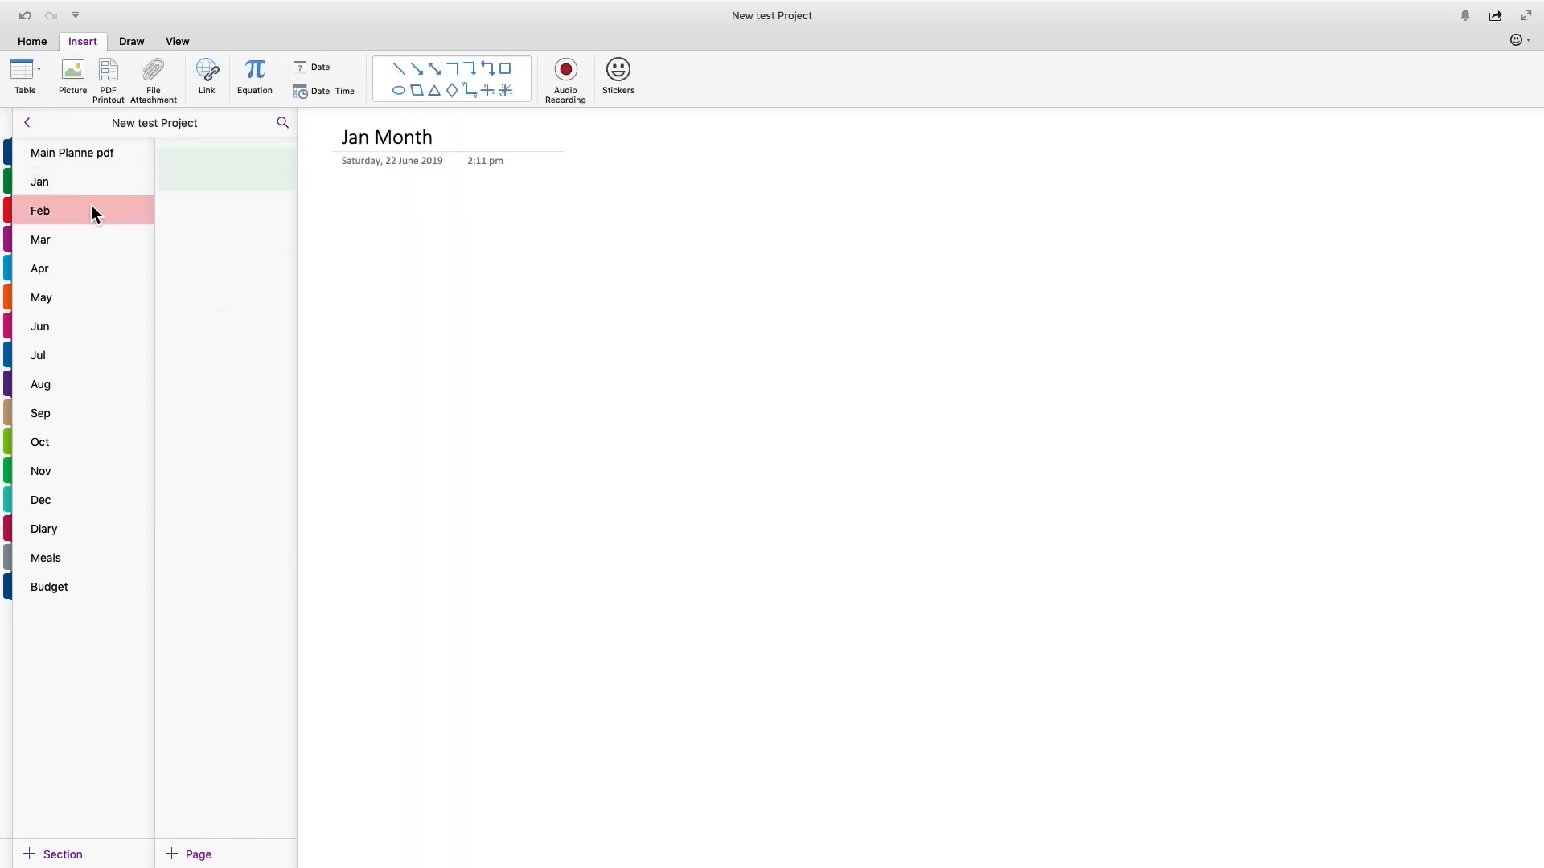
# - Add a new page to the Feb section and paste the copied Jan Month, Jan Week and Jan Daily pages there
pyautogui.rightClick(193, 223)
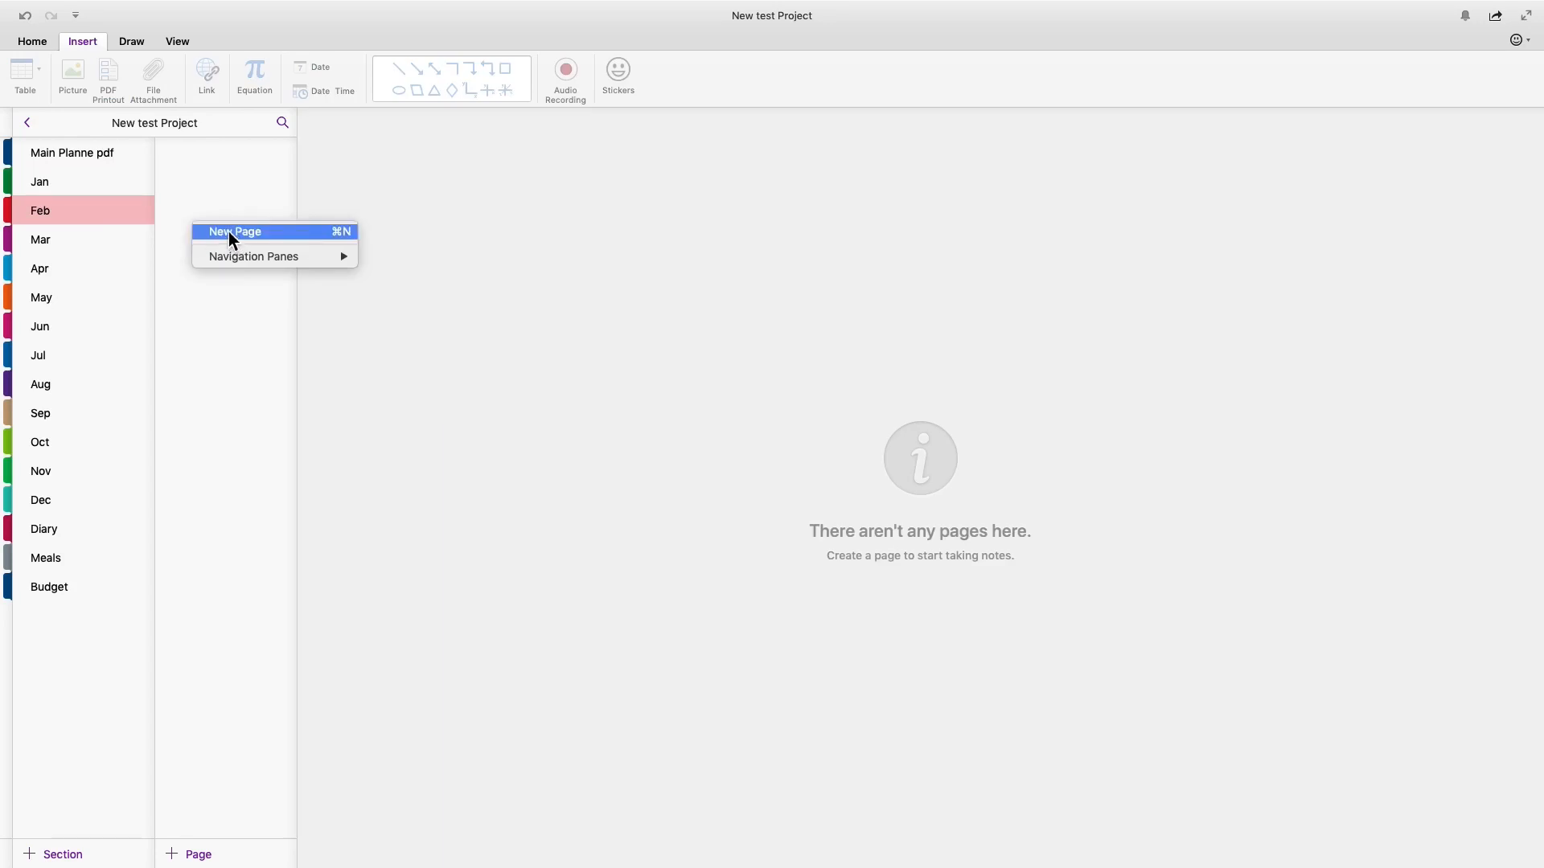
pyautogui.click(228, 231)
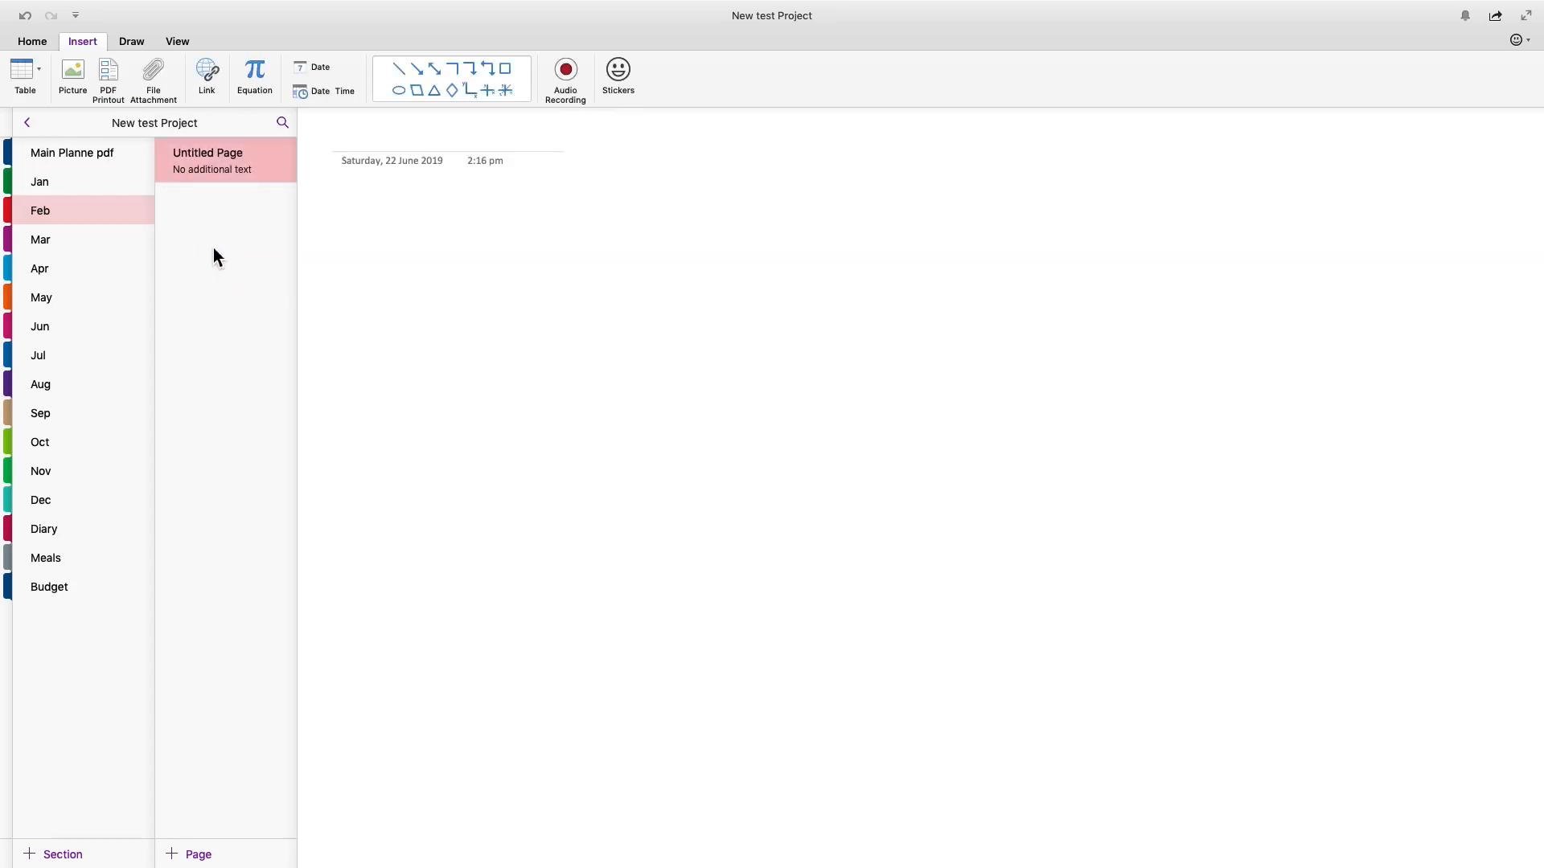
pyautogui.rightClick(213, 249)
pyautogui.click(248, 274)
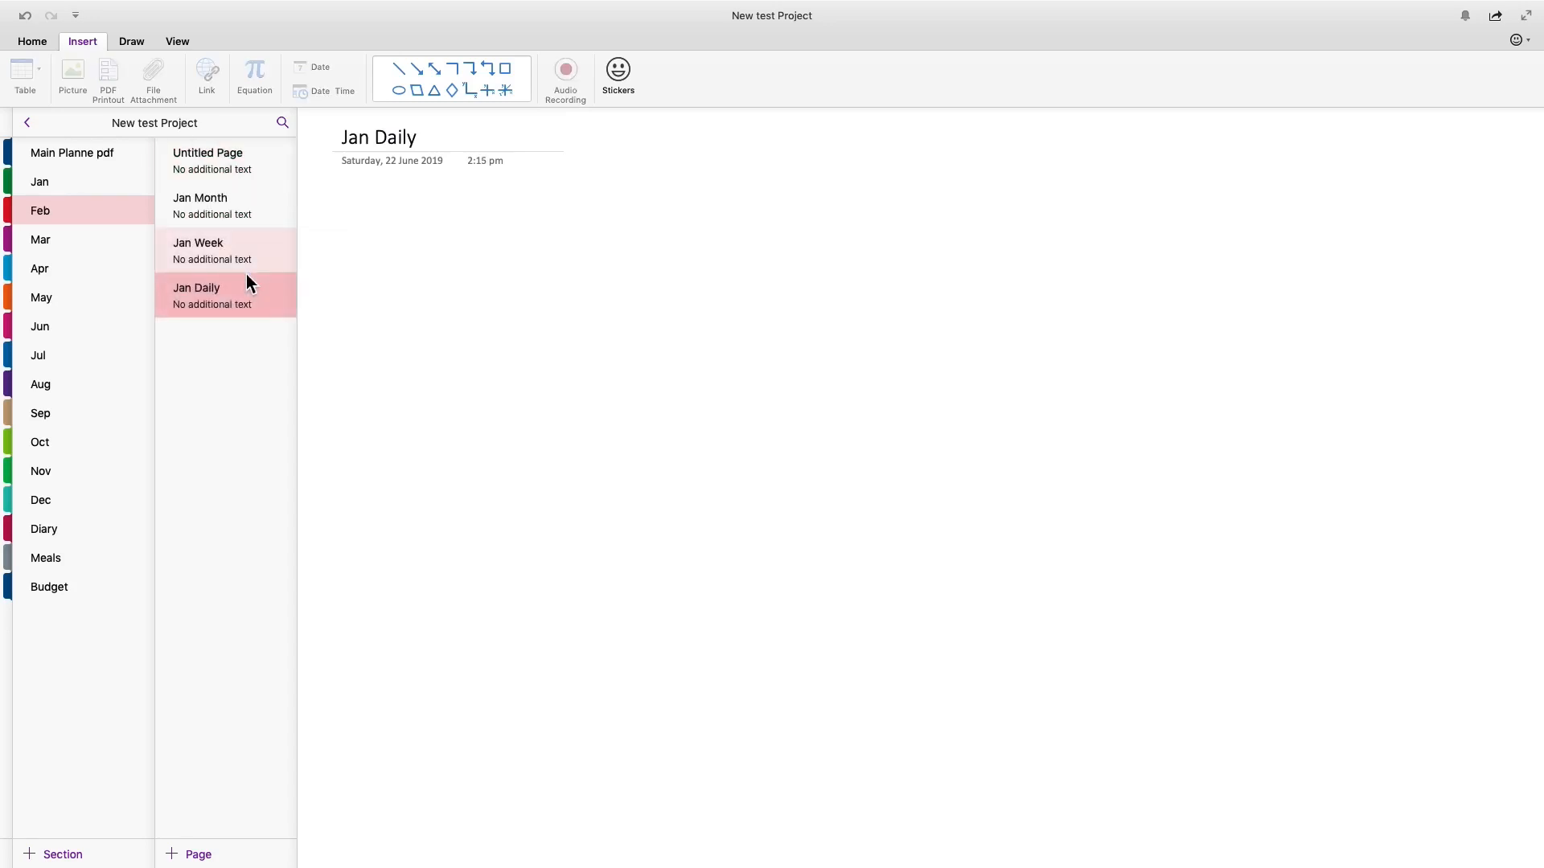
# - Delete the untitled page above the pasted pages in the Feb section
pyautogui.click(230, 159)
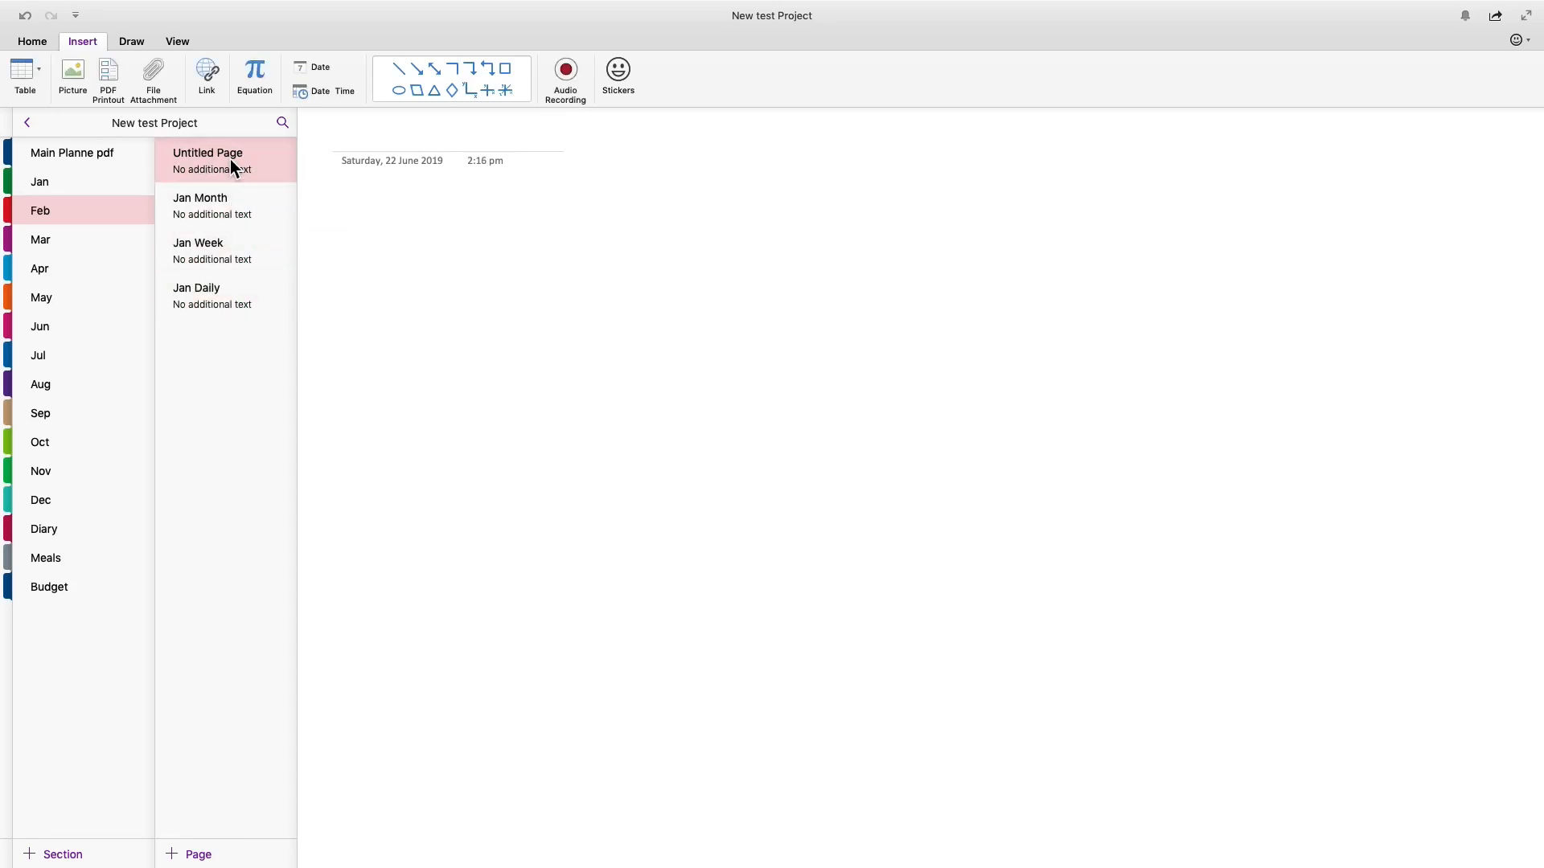
pyautogui.rightClick(230, 159)
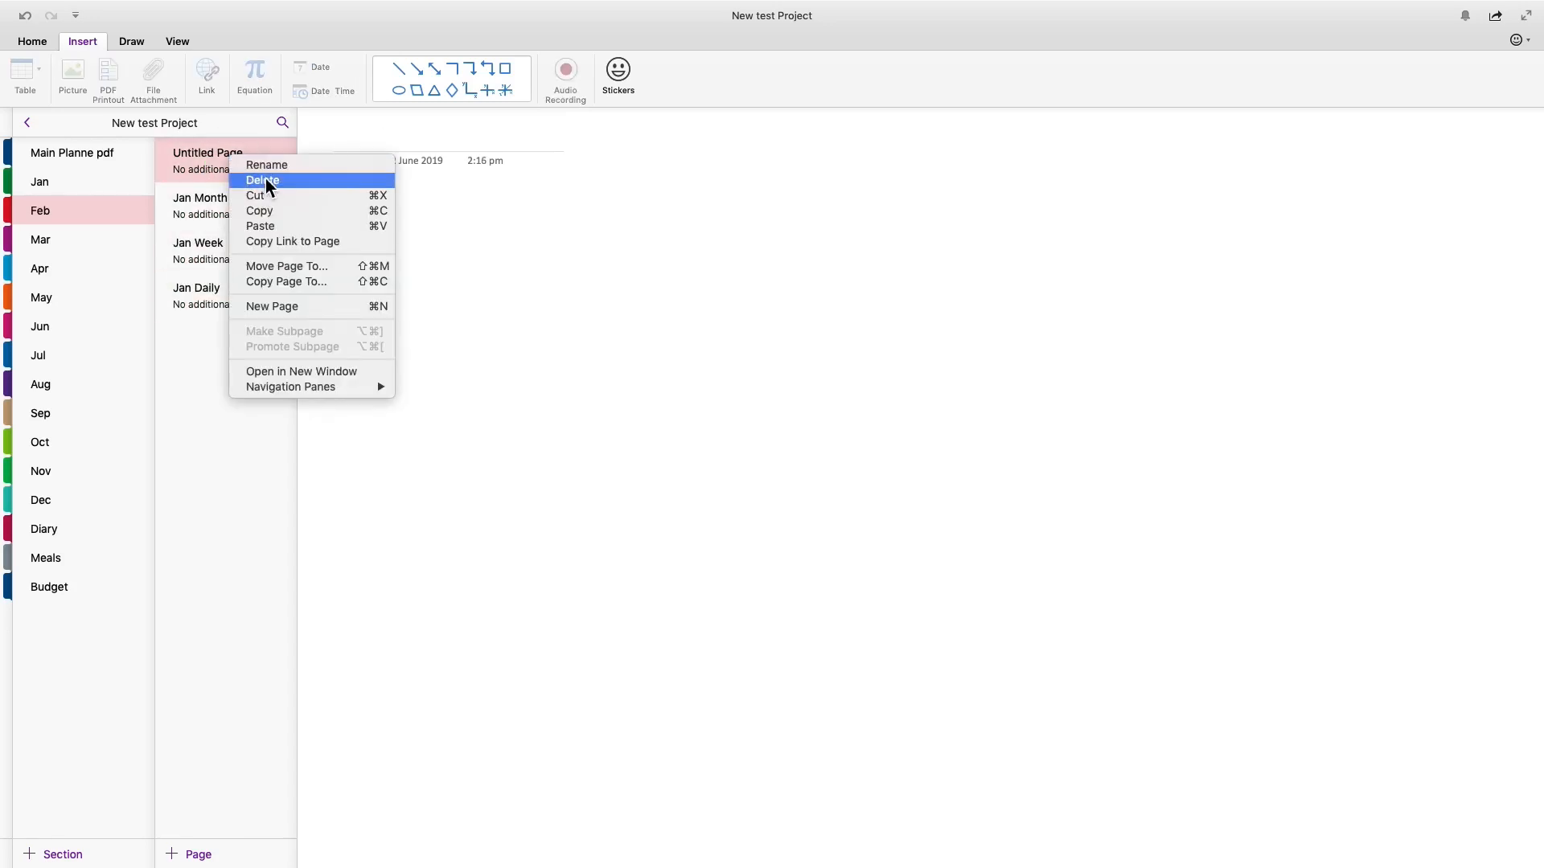
pyautogui.click(264, 181)
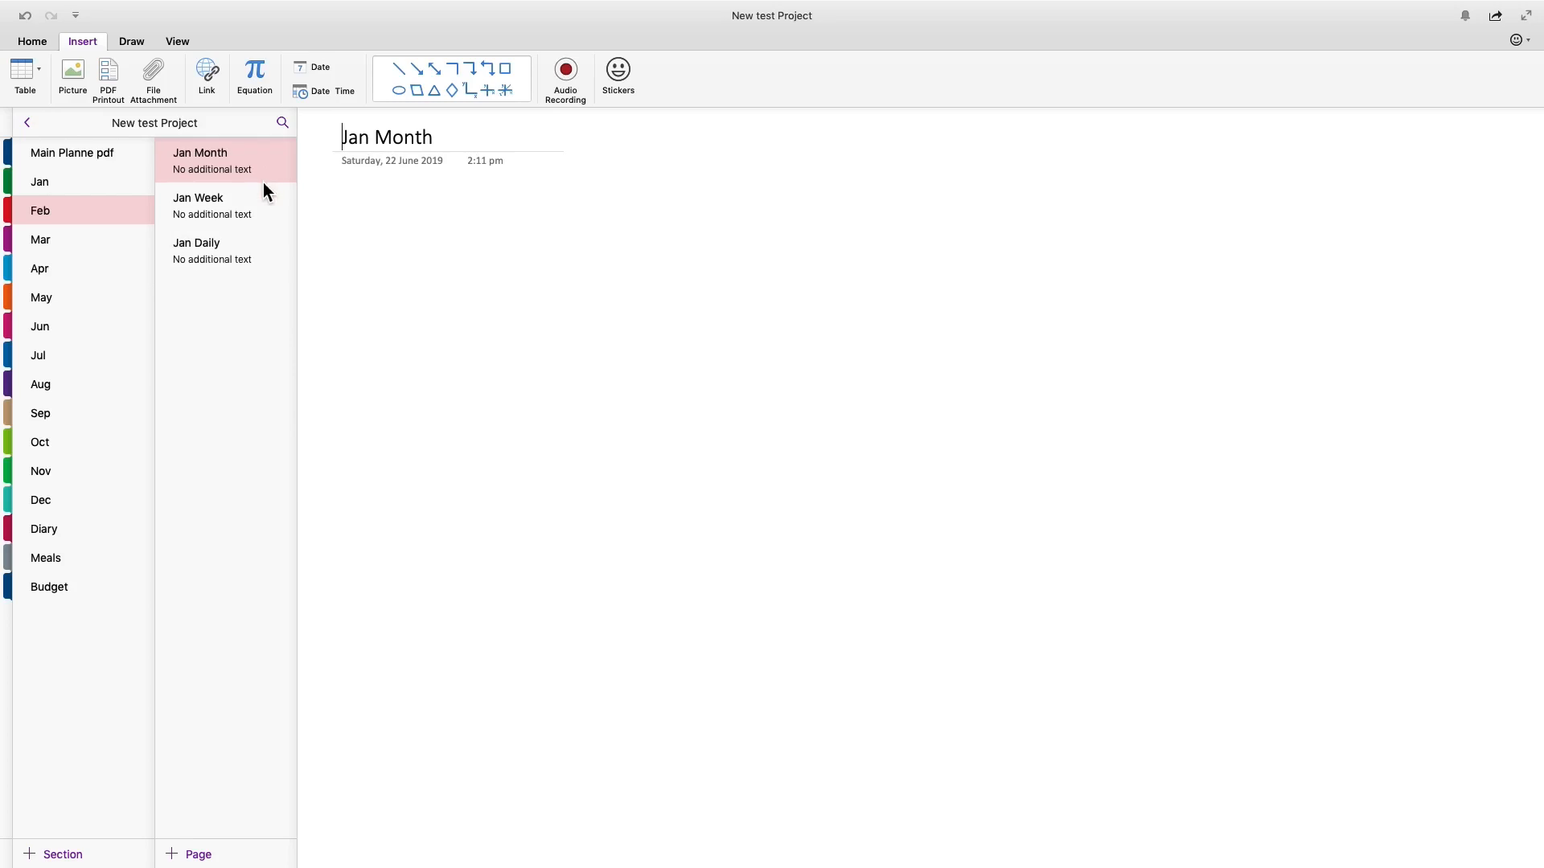
# - Paste the three copied Jan pages into the Mar section and delete its untitled page
pyautogui.click(56, 242)
pyautogui.rightClick(191, 244)
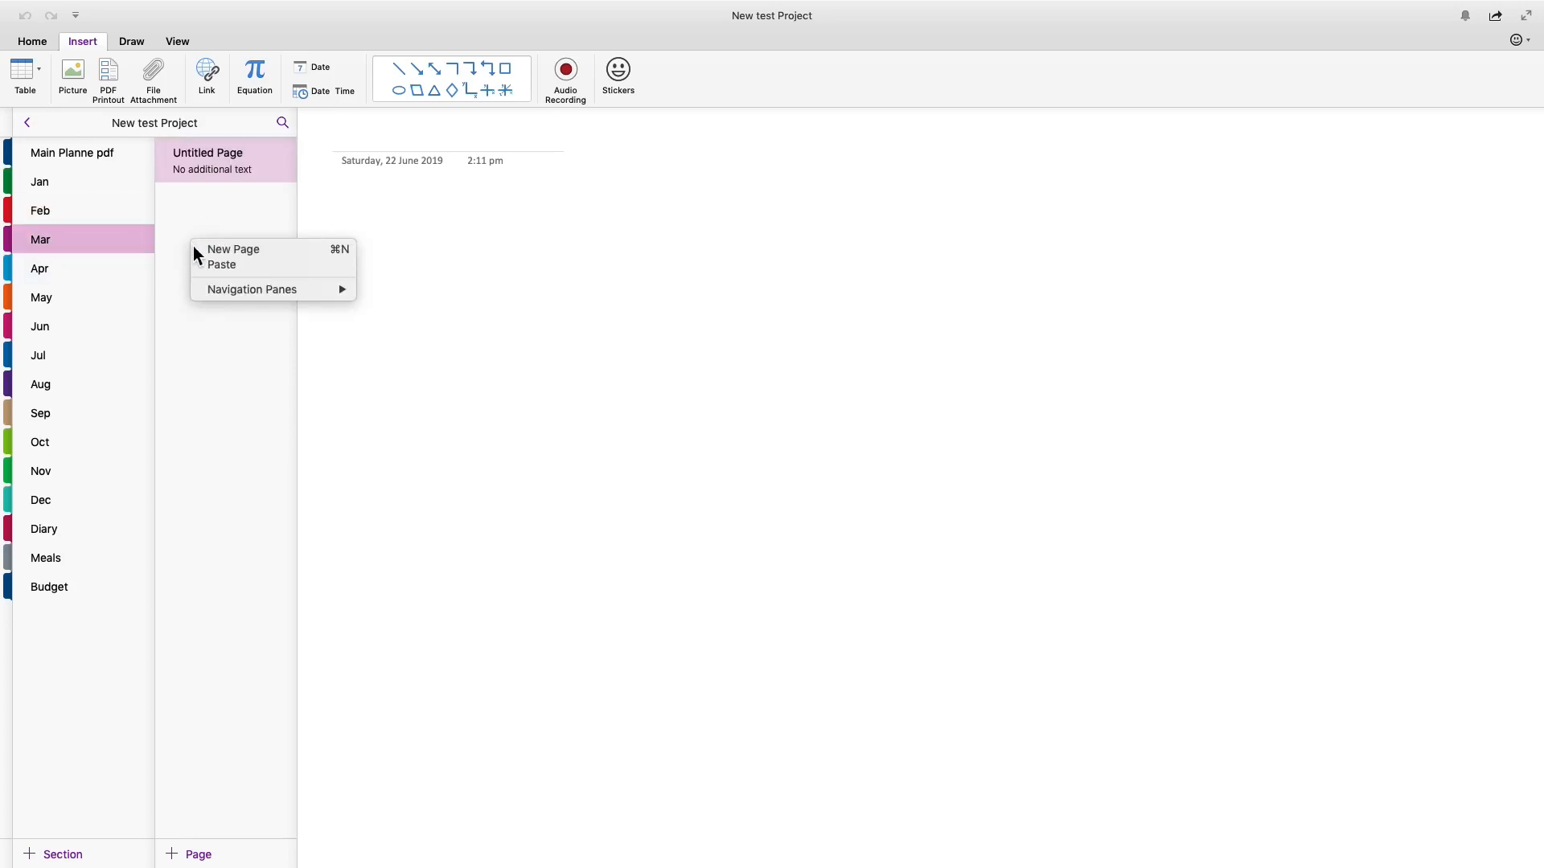
pyautogui.click(230, 263)
pyautogui.click(228, 162)
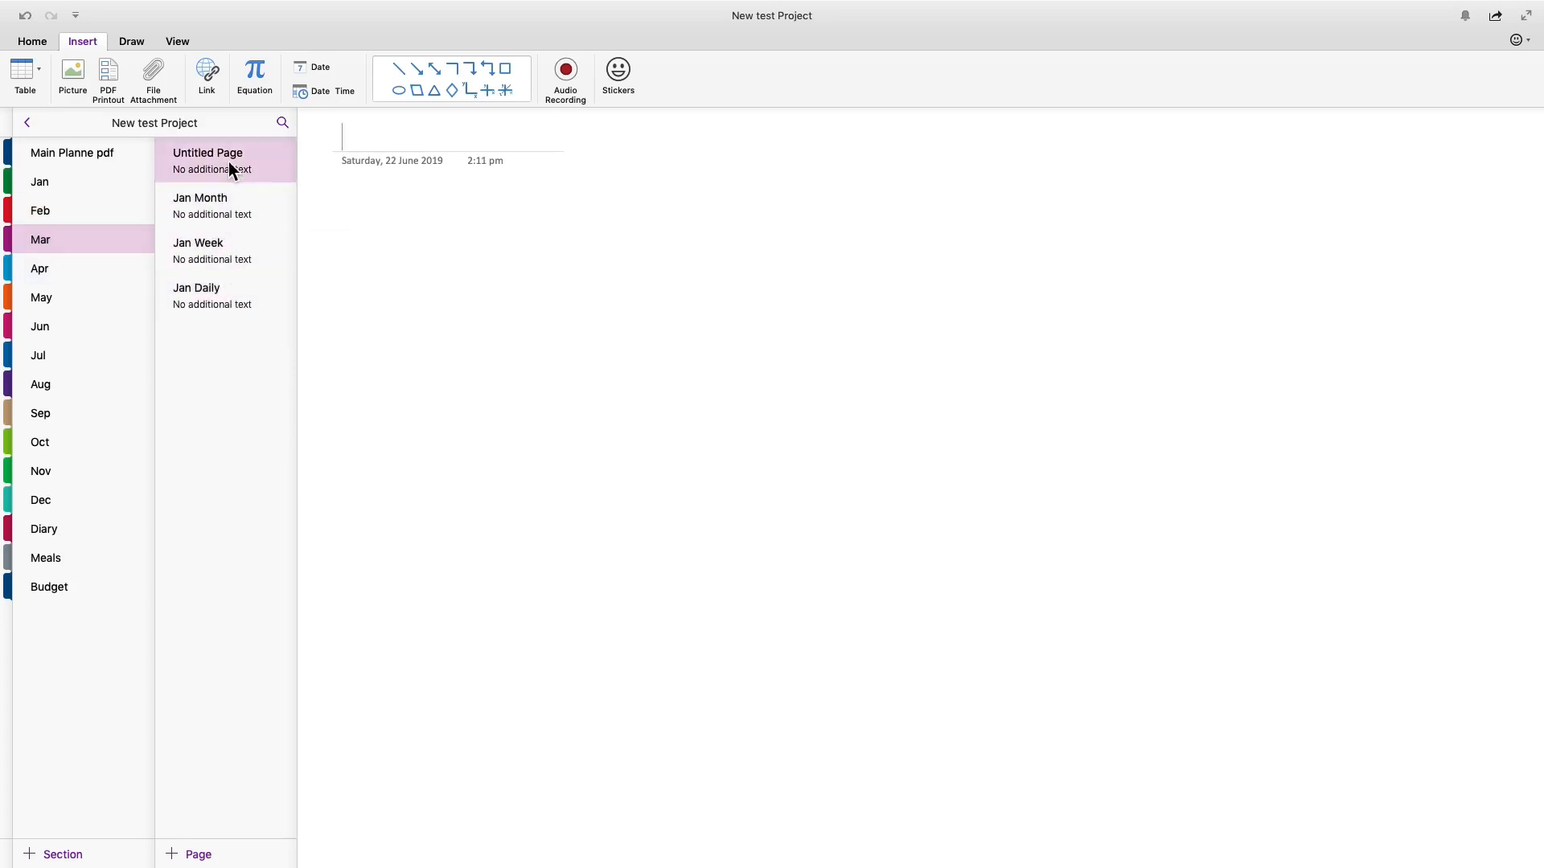
pyautogui.rightClick(229, 162)
pyautogui.click(249, 181)
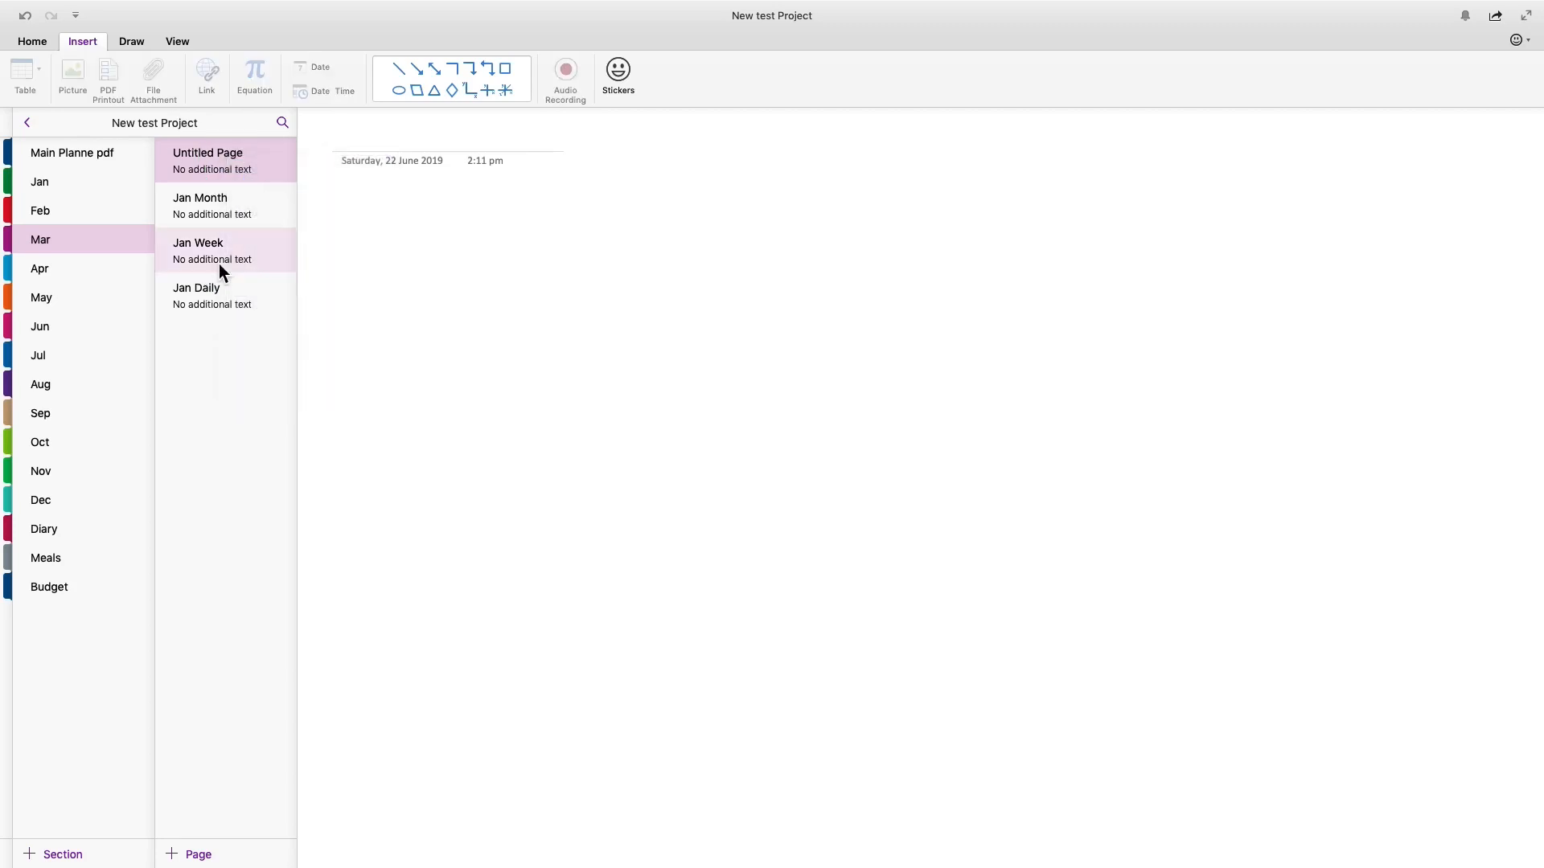
# - Paste the three copied Jan pages into the Apr section and delete its untitled page
pyautogui.click(60, 272)
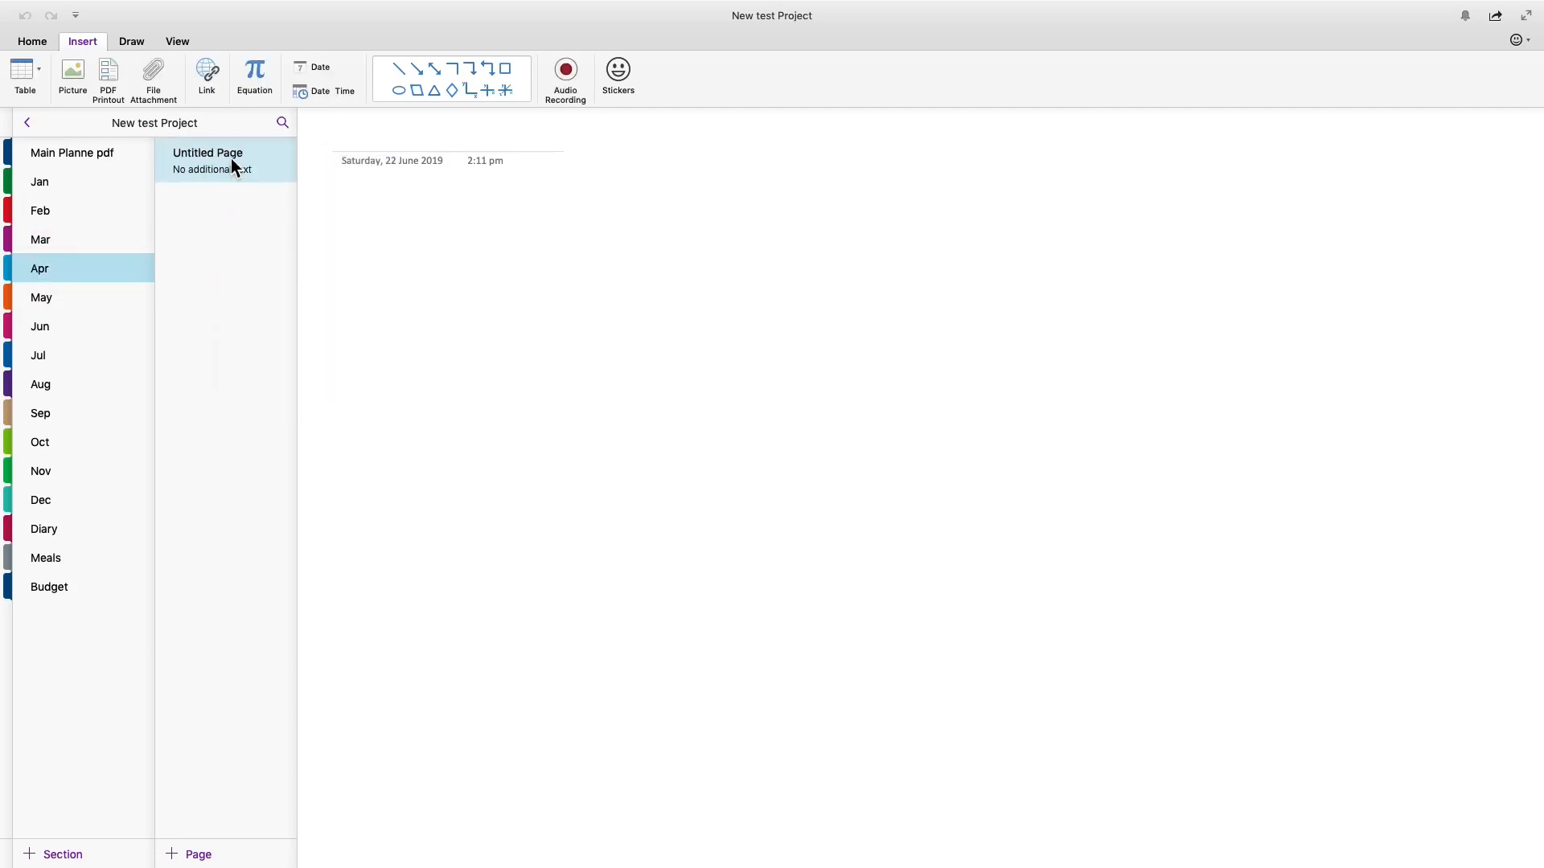
pyautogui.rightClick(217, 204)
pyautogui.click(247, 231)
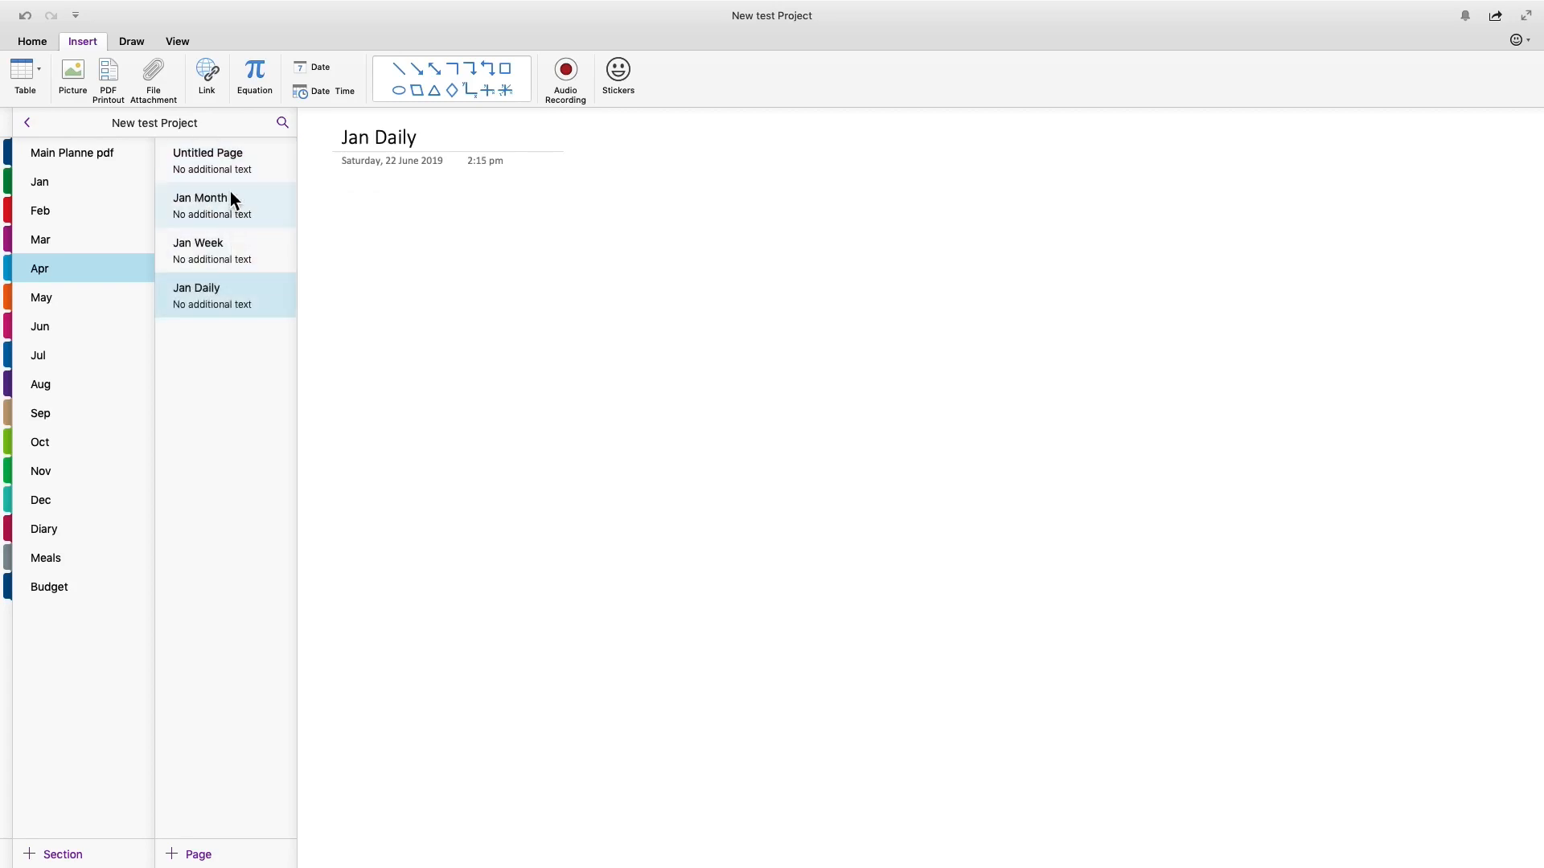
pyautogui.rightClick(225, 157)
pyautogui.click(266, 177)
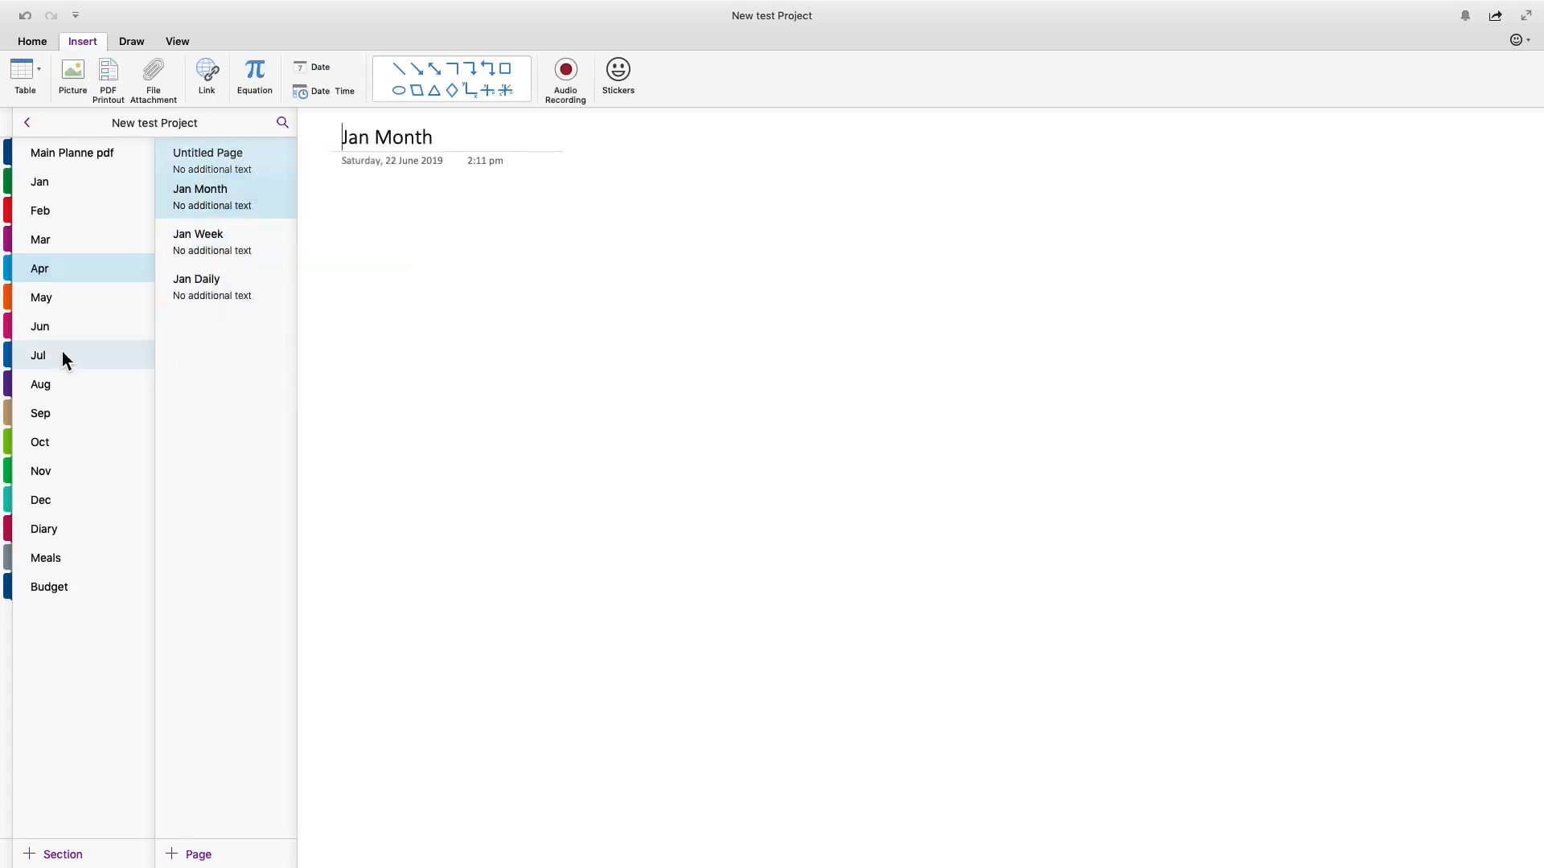
# - Paste the three copied Jan pages into the May section and delete its untitled page
pyautogui.click(59, 294)
pyautogui.rightClick(210, 307)
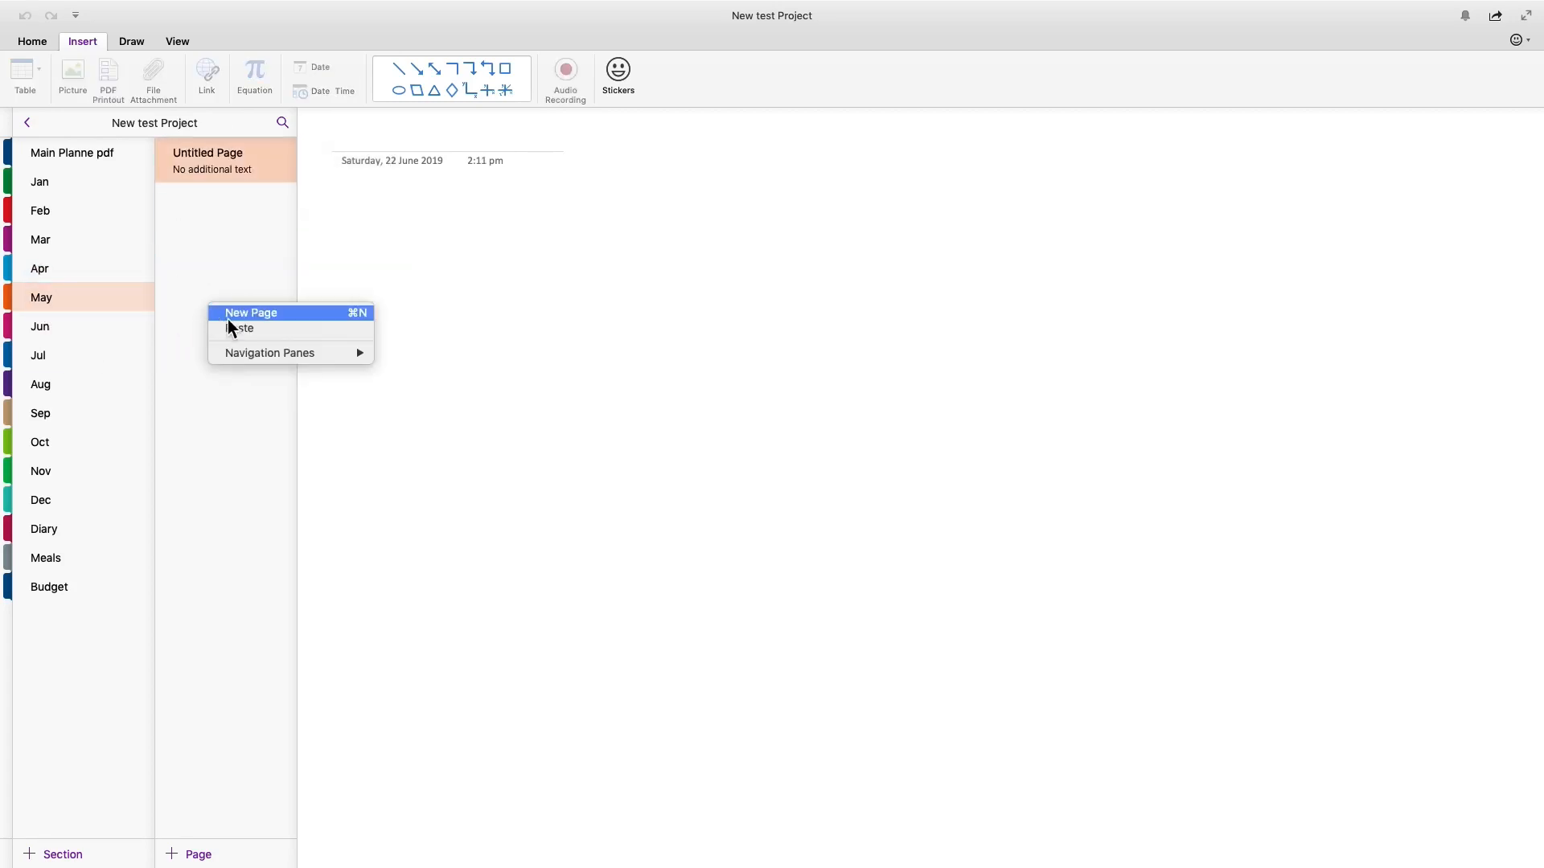
pyautogui.click(226, 328)
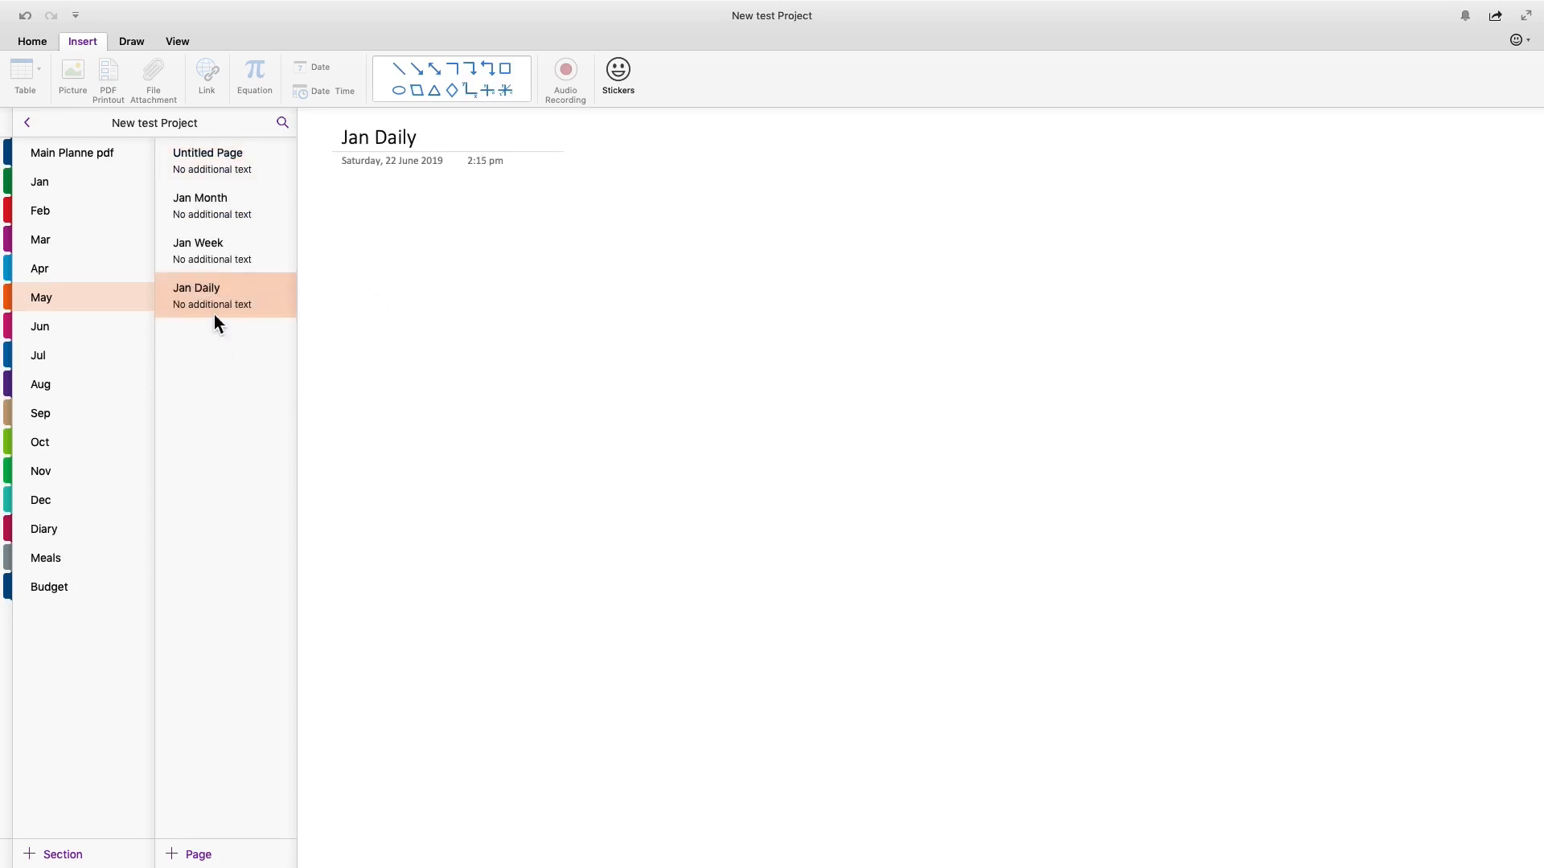
pyautogui.rightClick(231, 160)
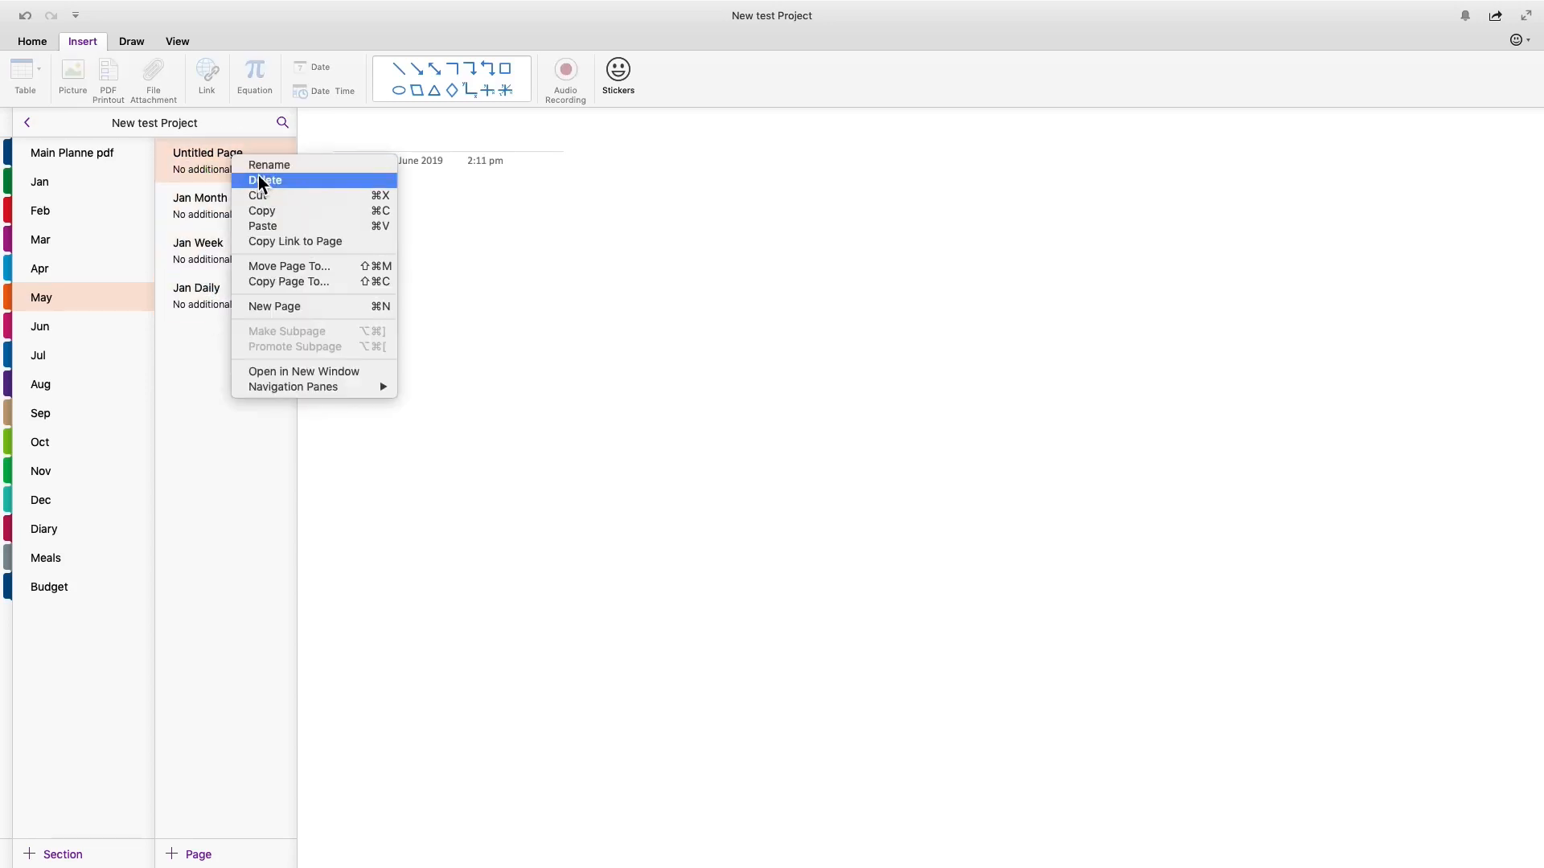
pyautogui.click(264, 181)
# - Open the Jun section and paste the copied Jan Month, Jan Week and Jan Daily pages there
pyautogui.click(66, 326)
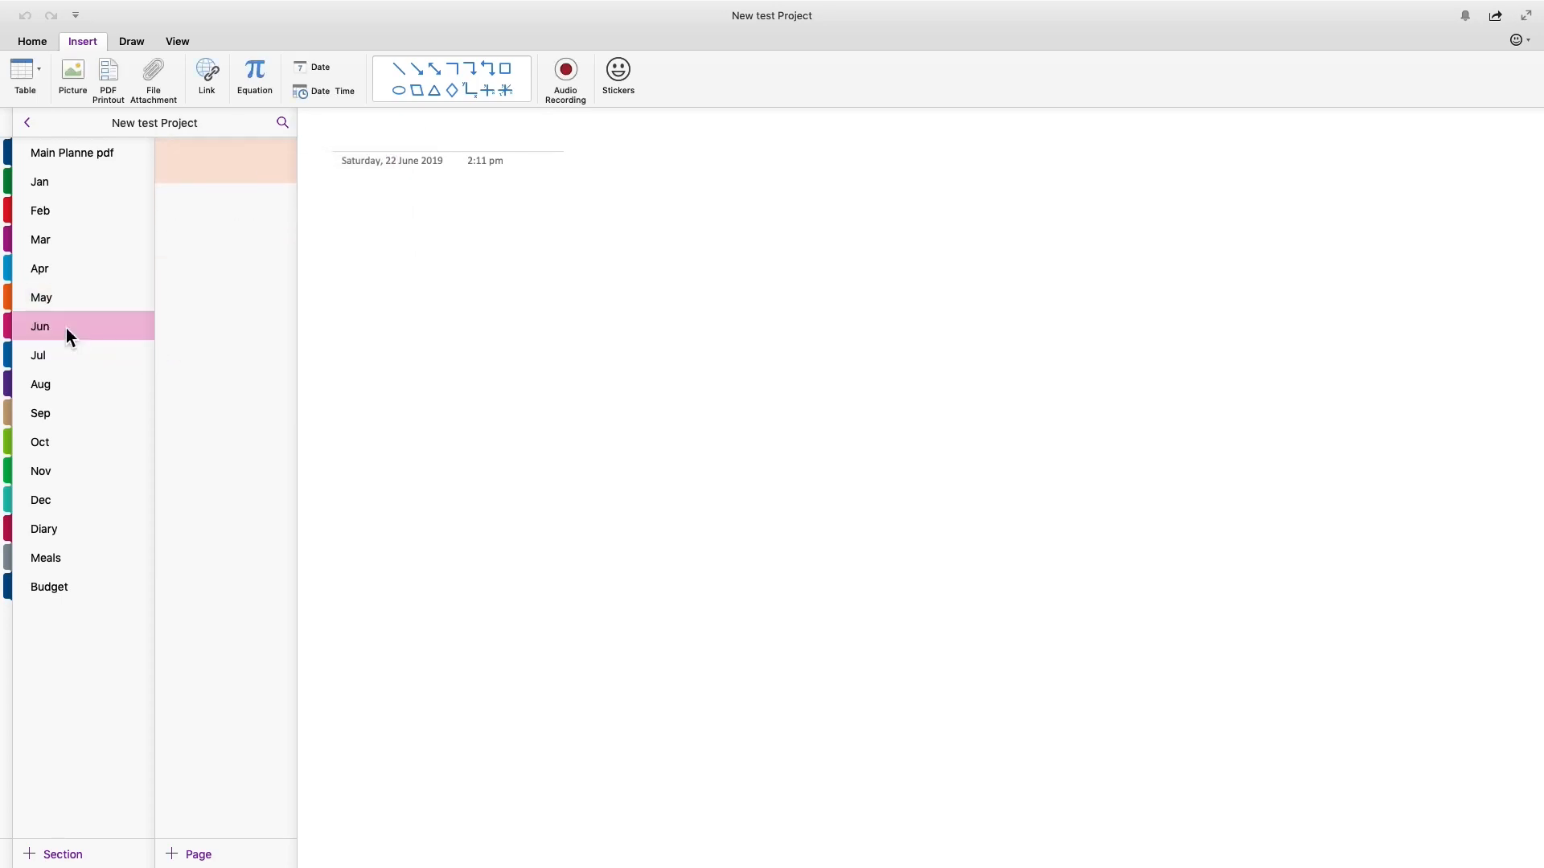
pyautogui.rightClick(221, 245)
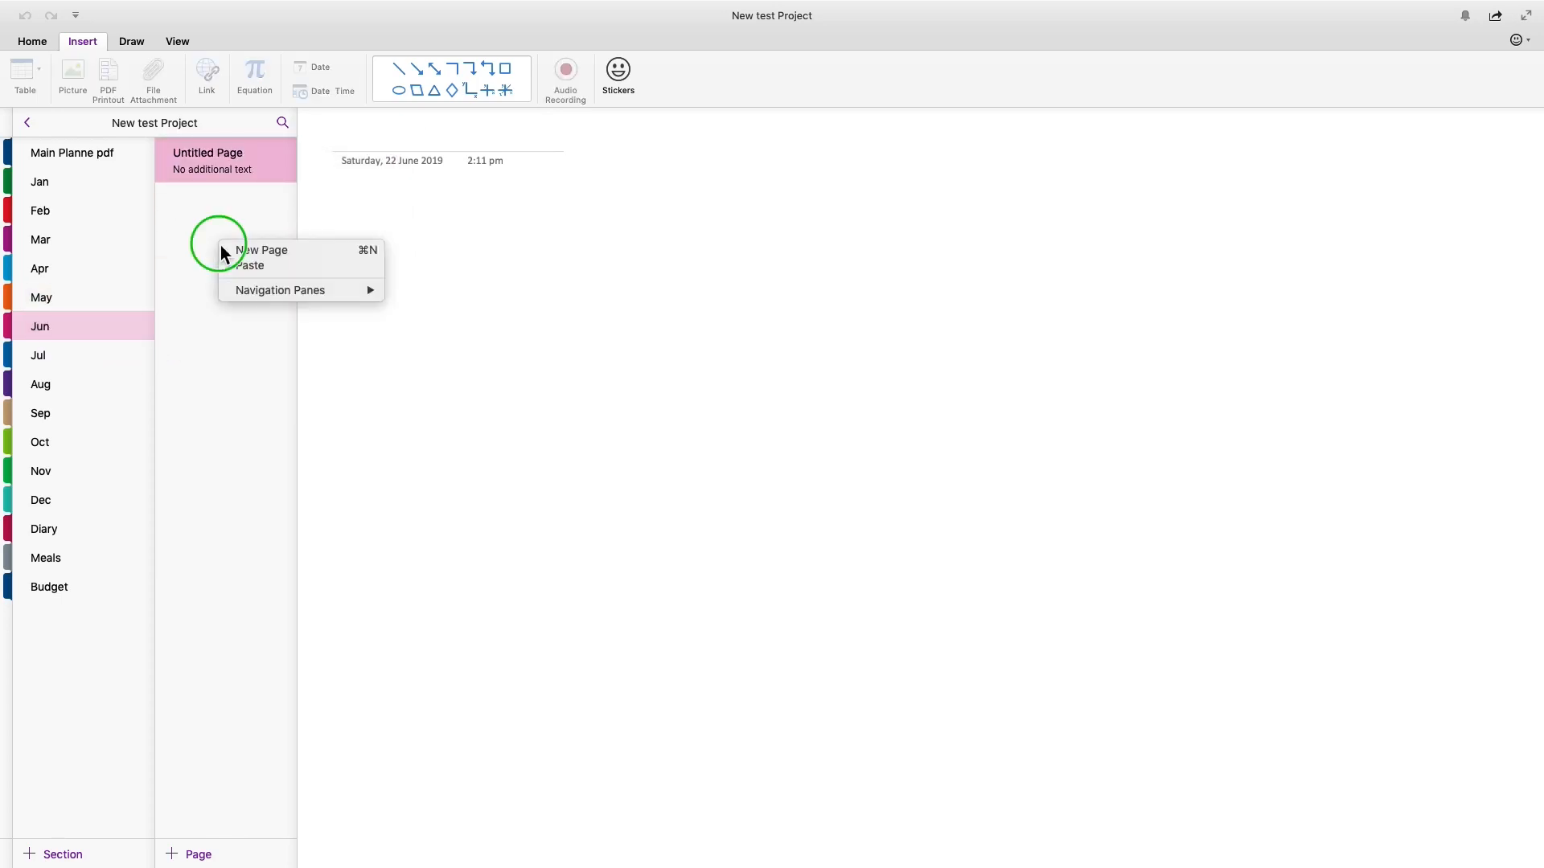
pyautogui.click(254, 269)
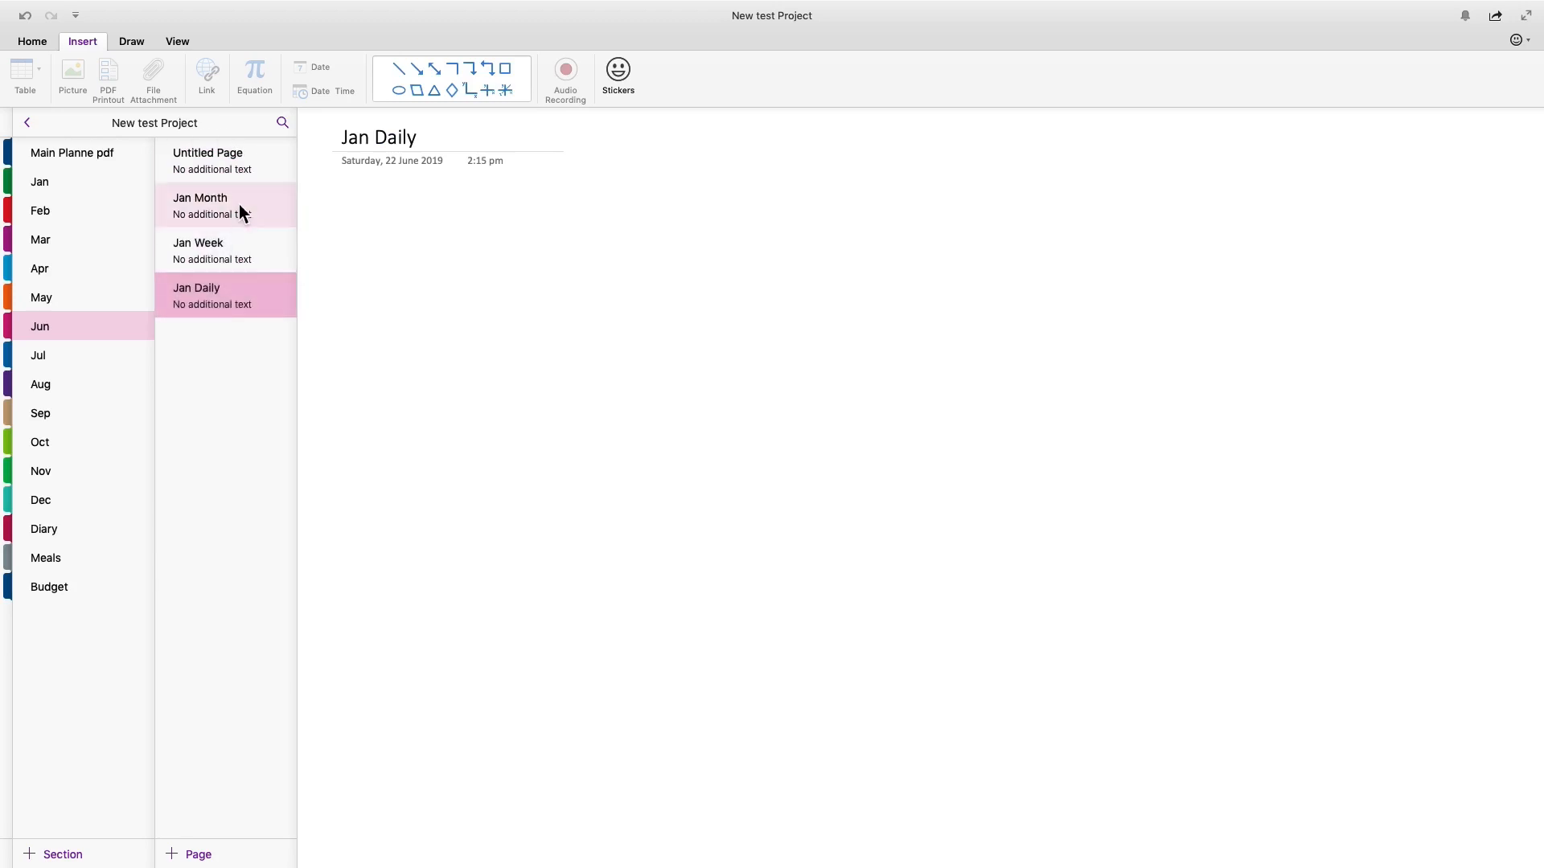
pyautogui.click(249, 161)
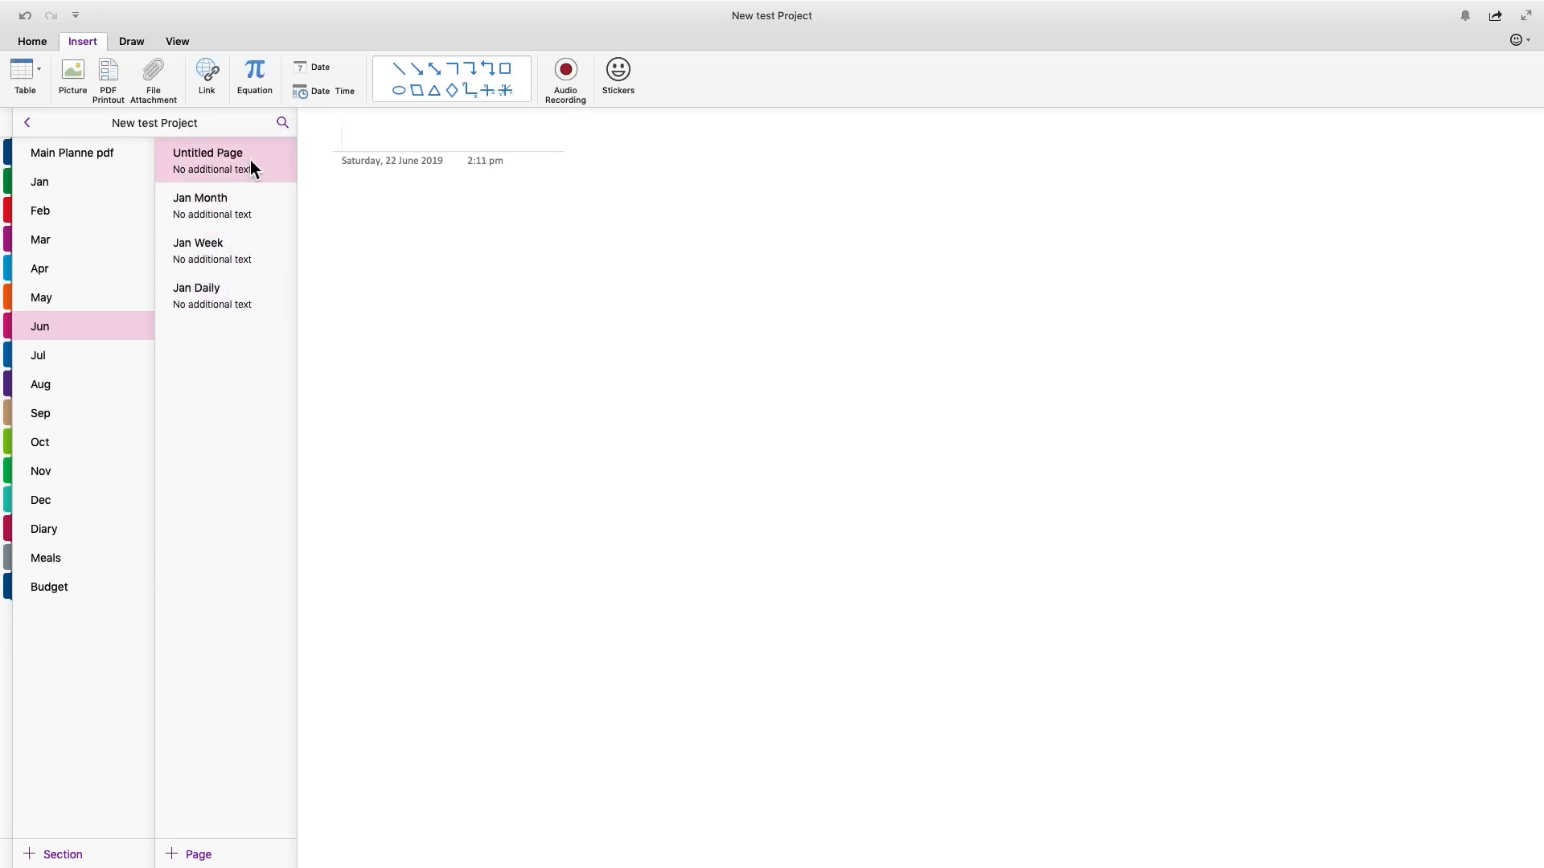
pyautogui.rightClick(249, 161)
pyautogui.click(264, 166)
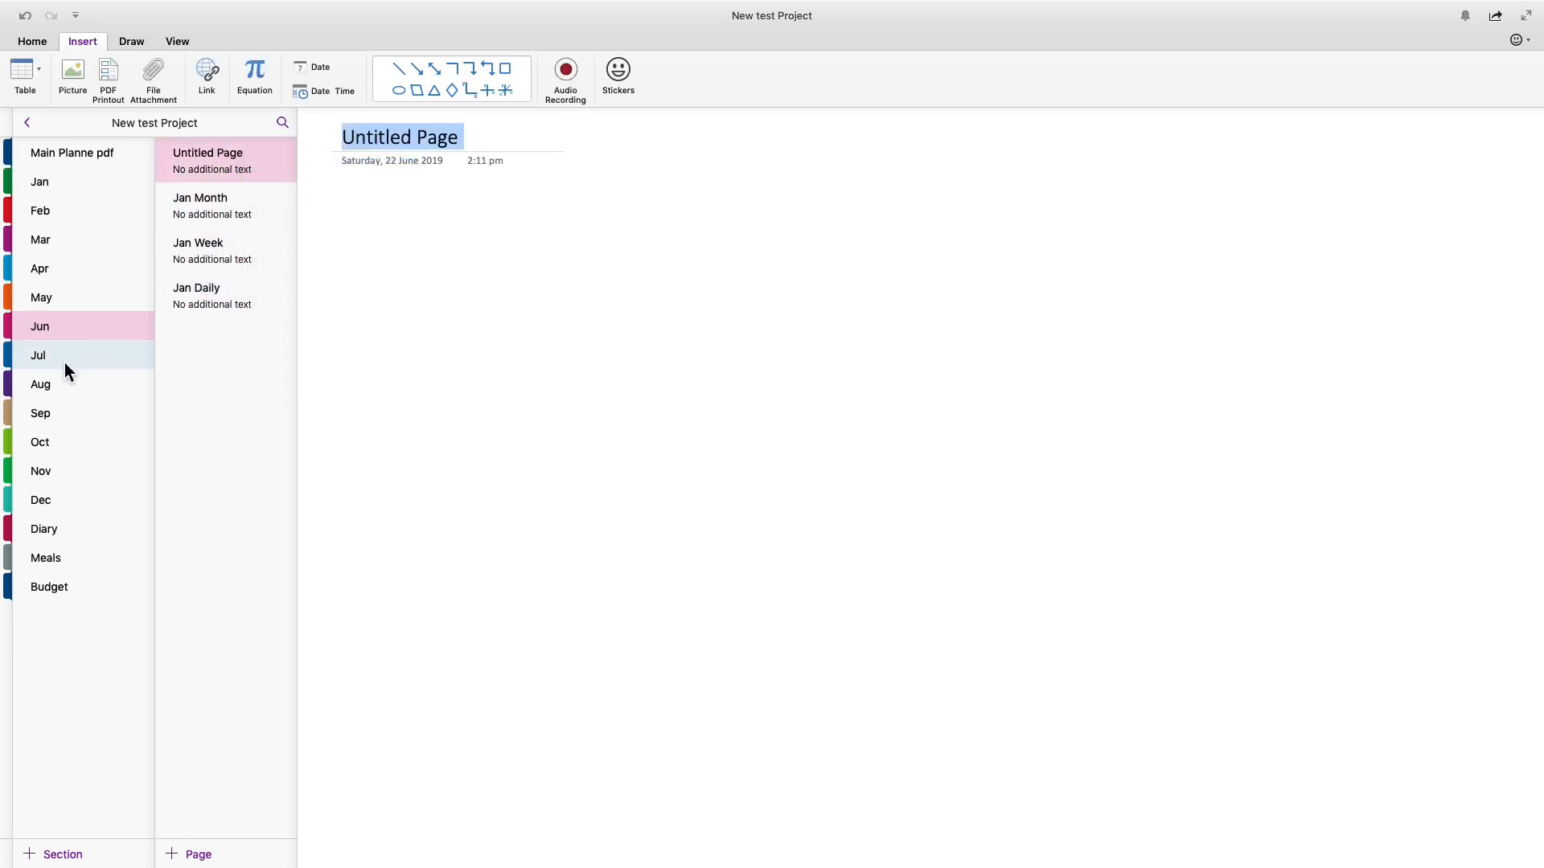
# - Add a new page to the Jul section and paste the three copied Jan pages there
pyautogui.click(64, 360)
pyautogui.rightClick(214, 309)
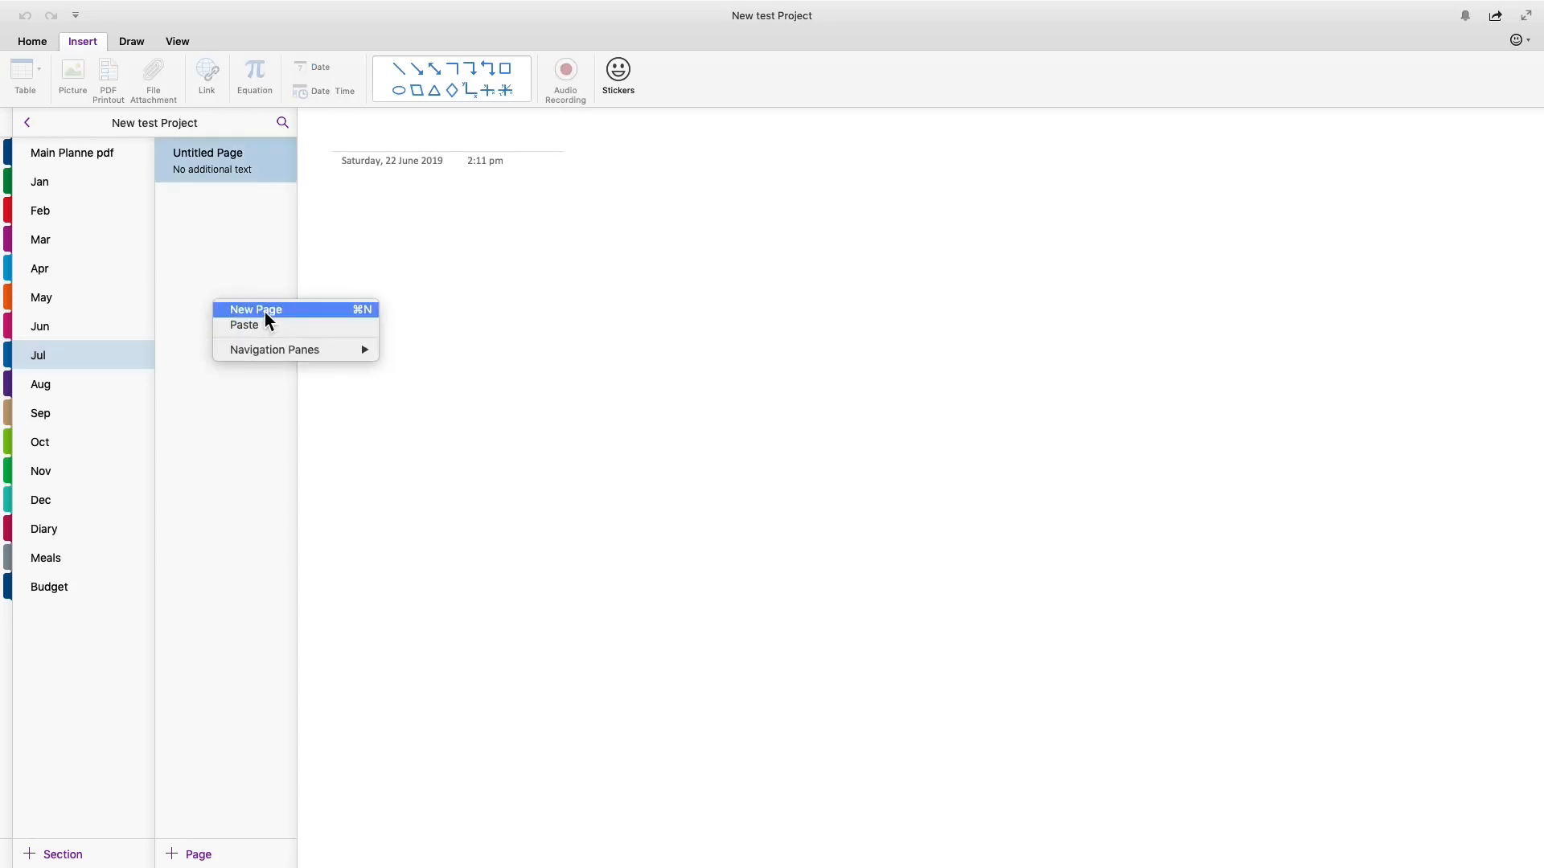
pyautogui.click(263, 311)
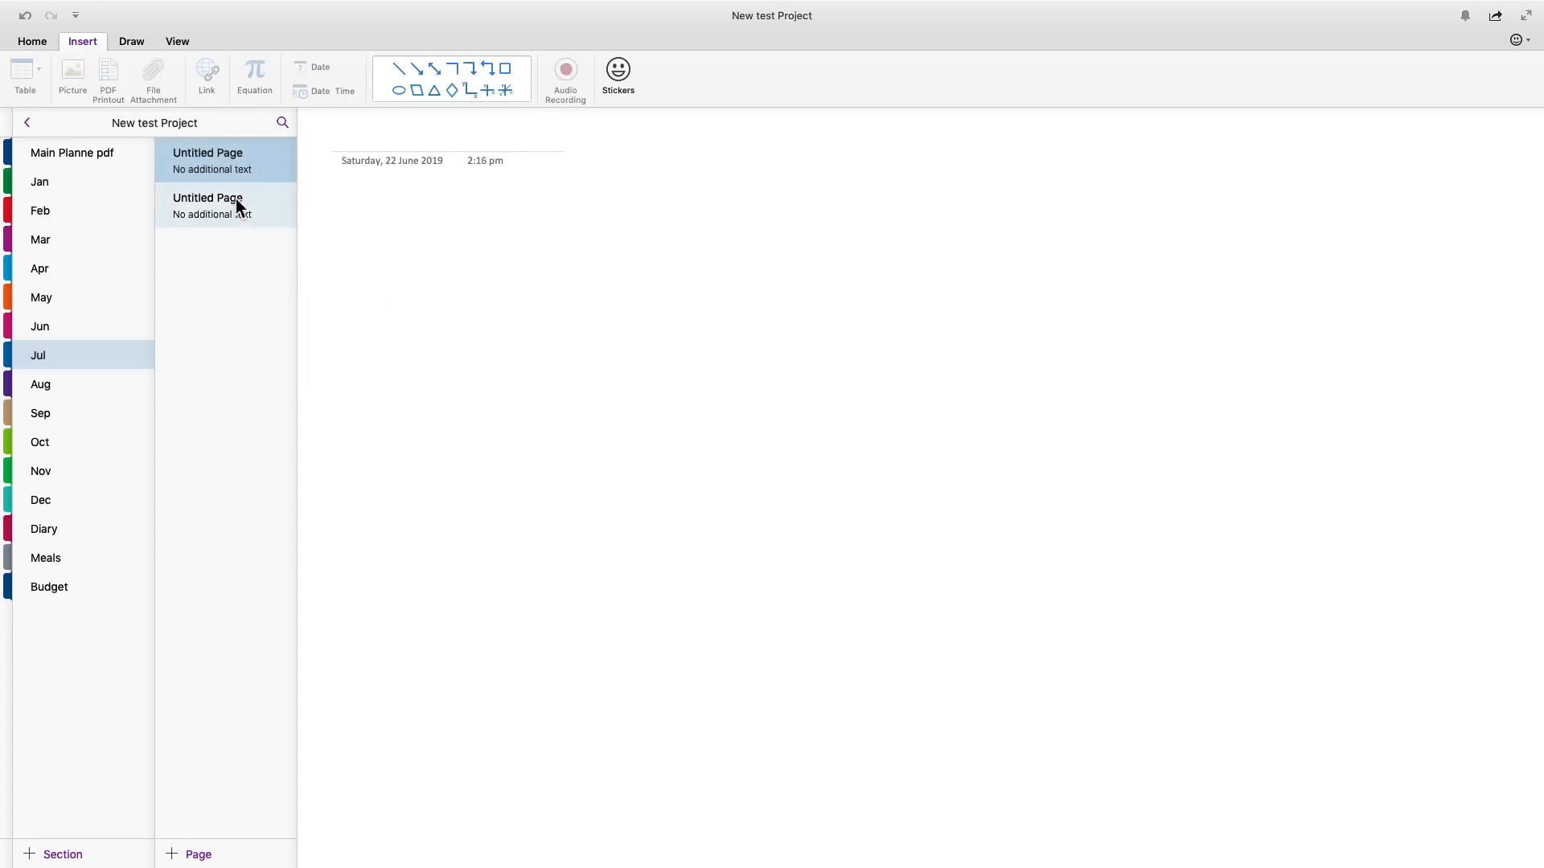
pyautogui.rightClick(225, 266)
pyautogui.click(253, 288)
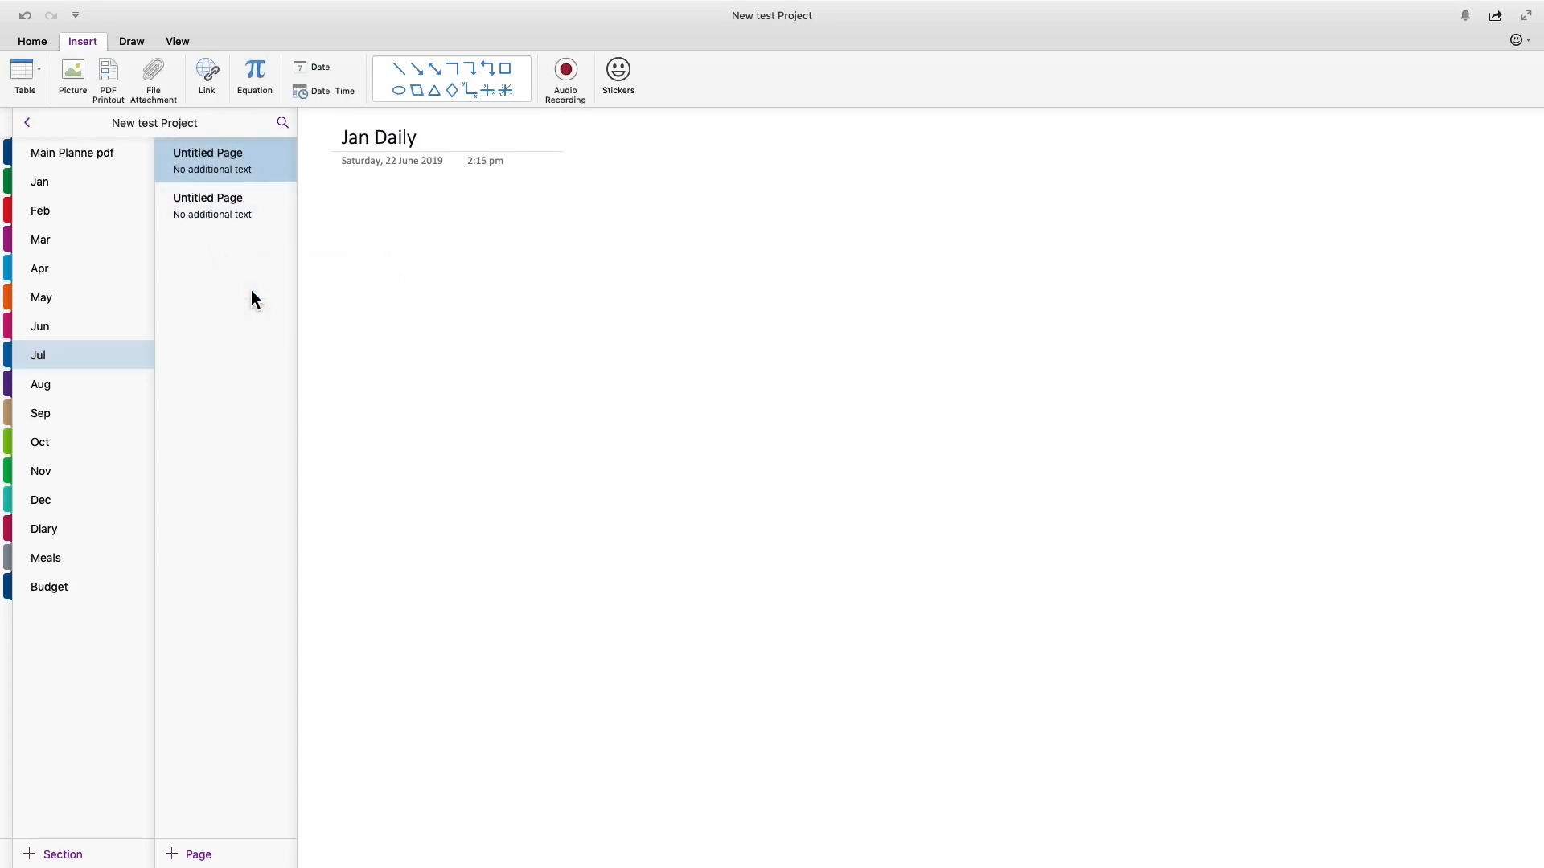
# - Delete both untitled pages from the Jul section, keeping the pasted Jan Month, Jan Week and Jan Daily pages
pyautogui.click(237, 210)
pyautogui.rightClick(236, 205)
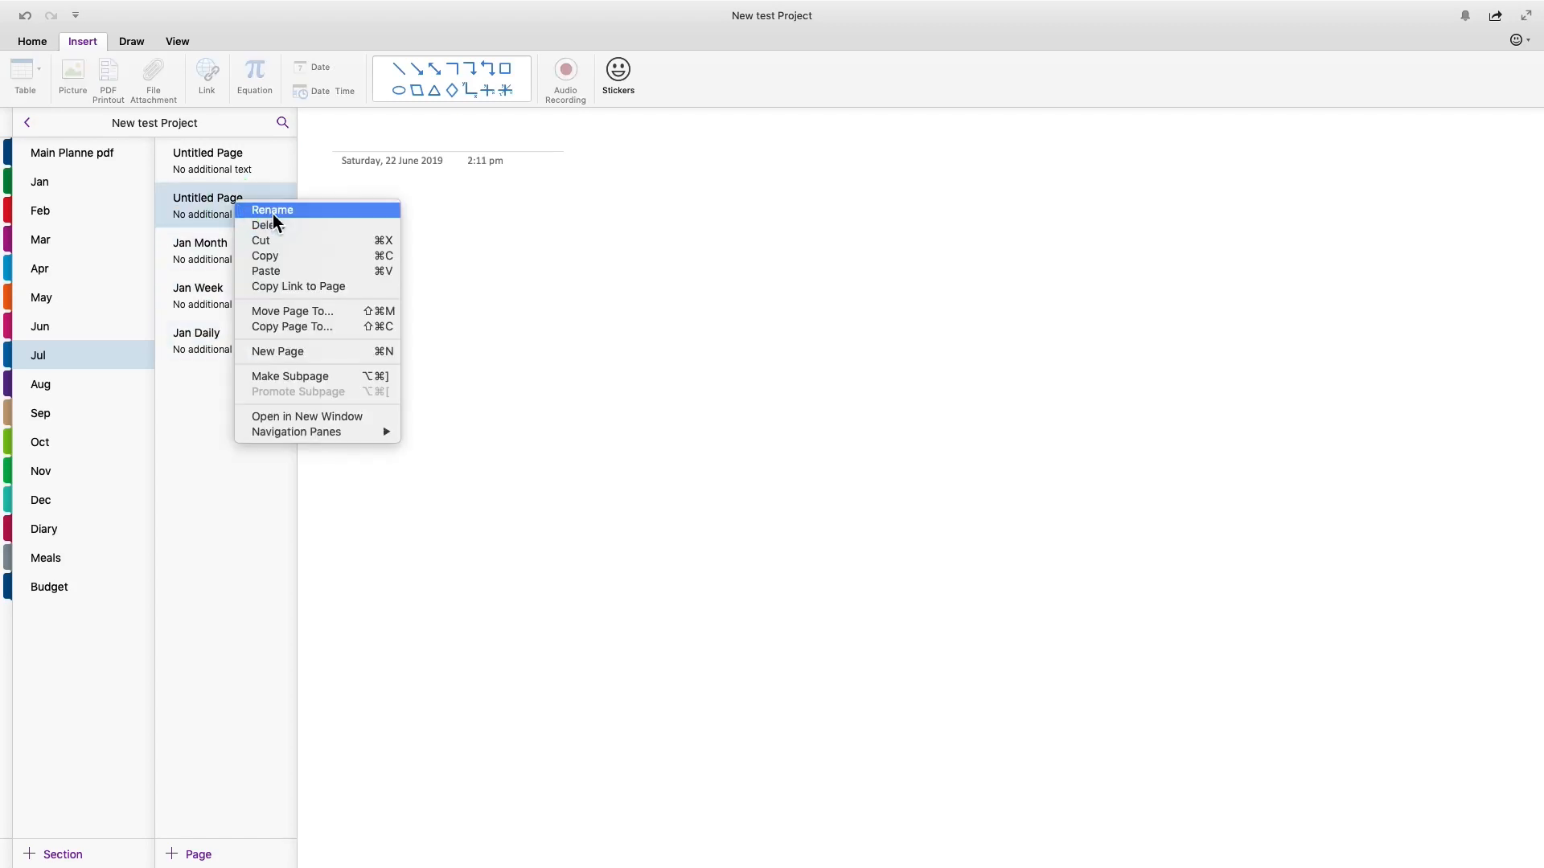
pyautogui.click(268, 224)
pyautogui.rightClick(244, 166)
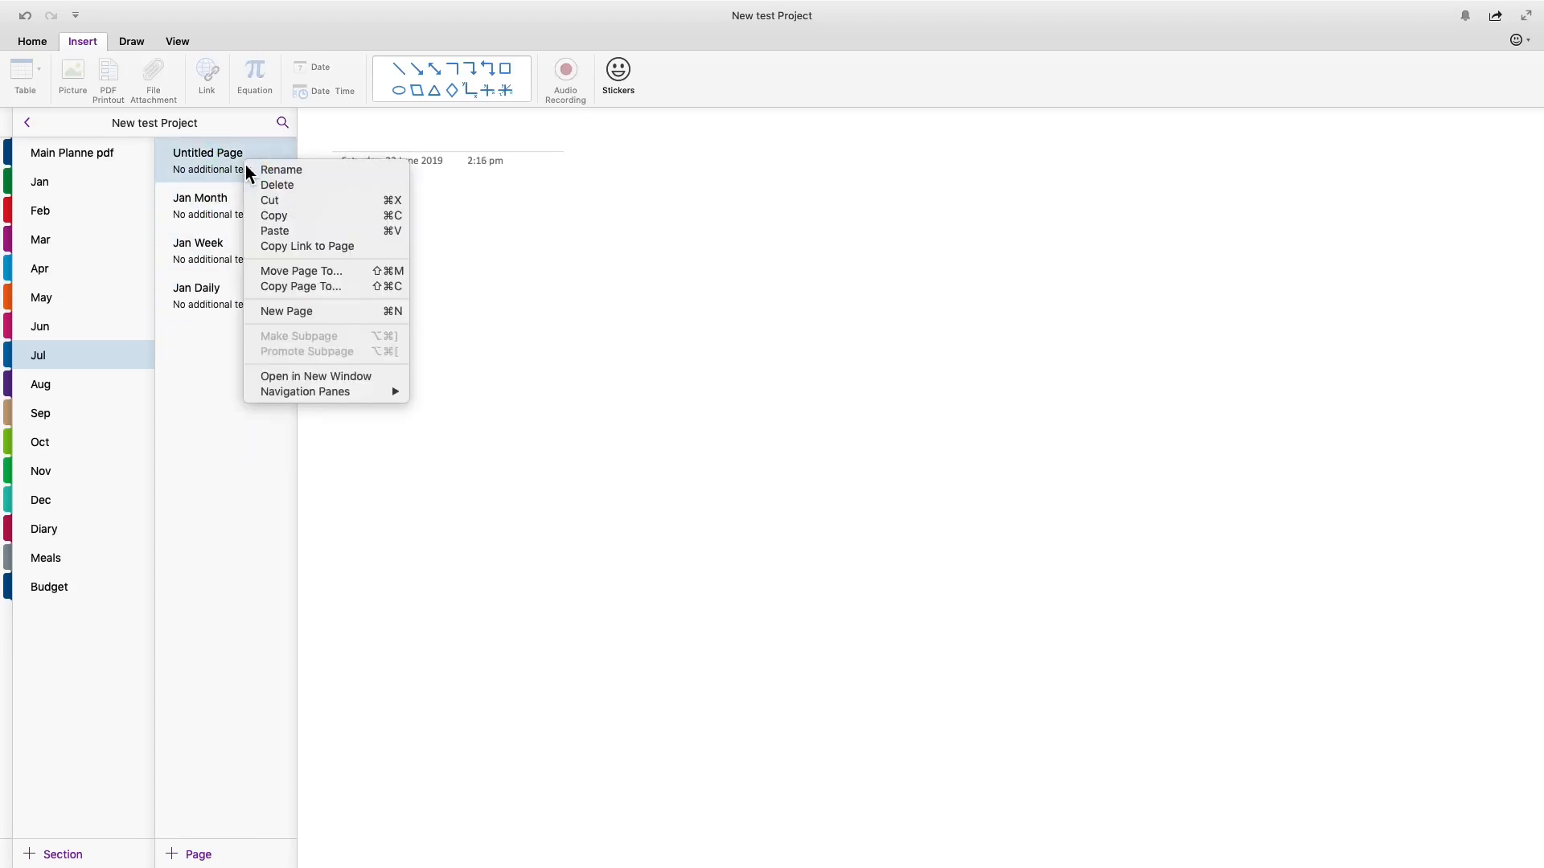
pyautogui.click(282, 191)
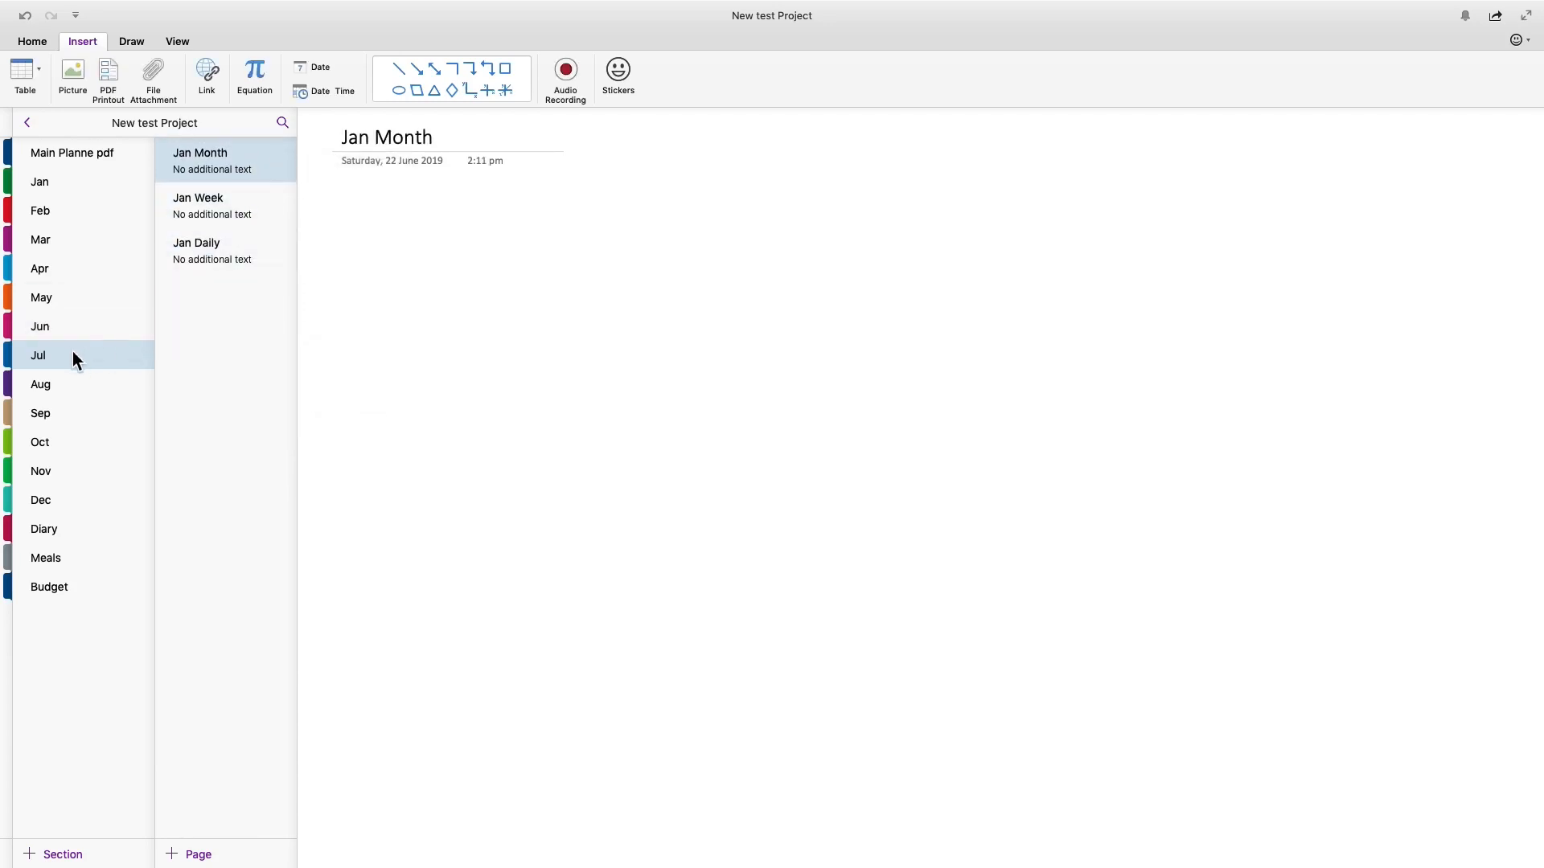
# - Rename the Jan Month page in the Feb section to Feb Month
pyautogui.click(79, 187)
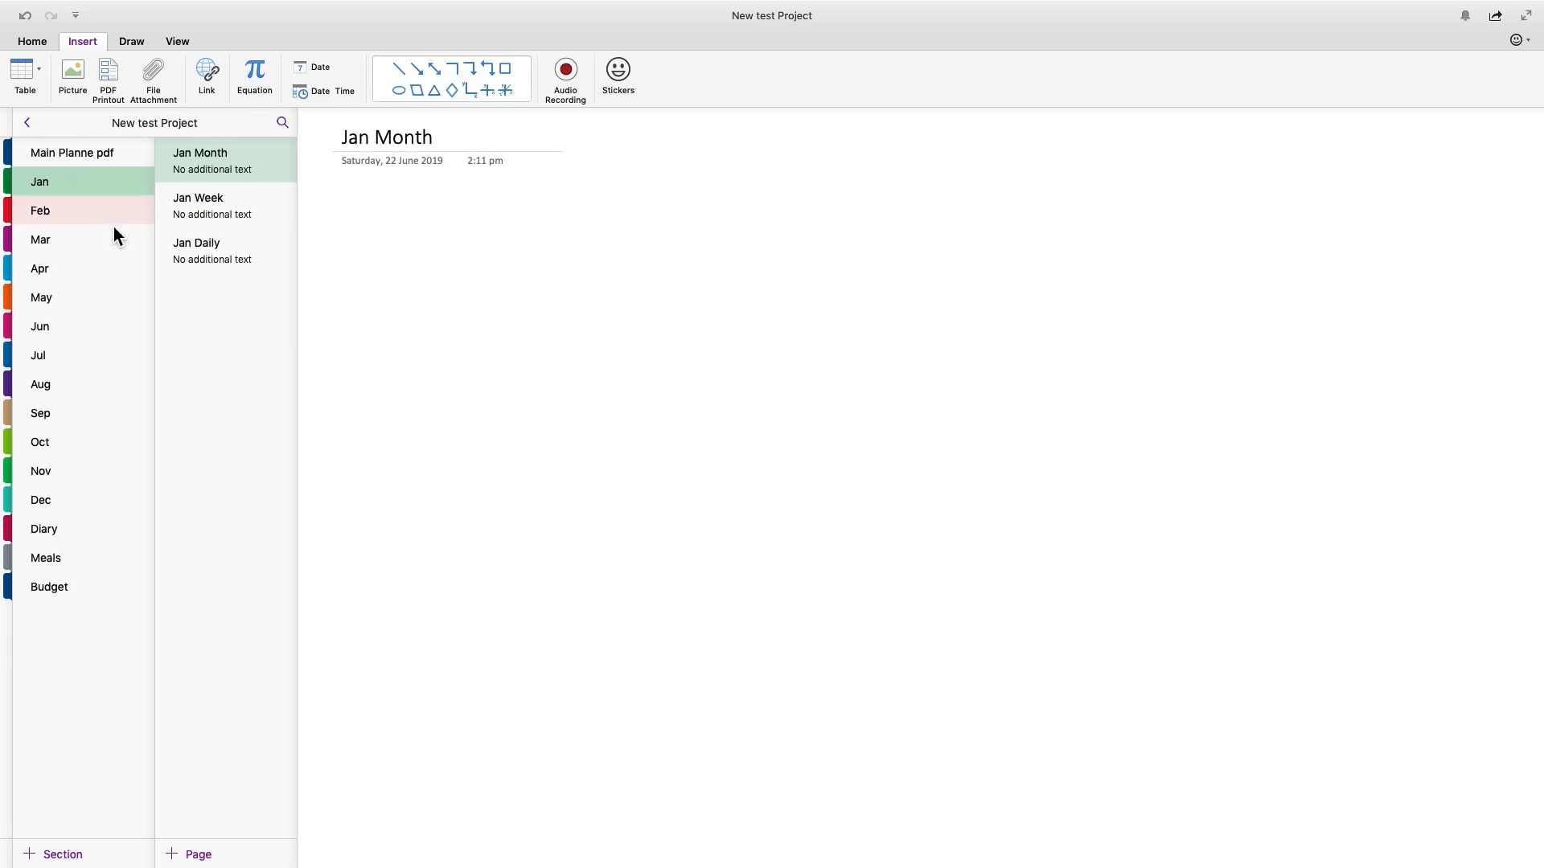
pyautogui.click(75, 217)
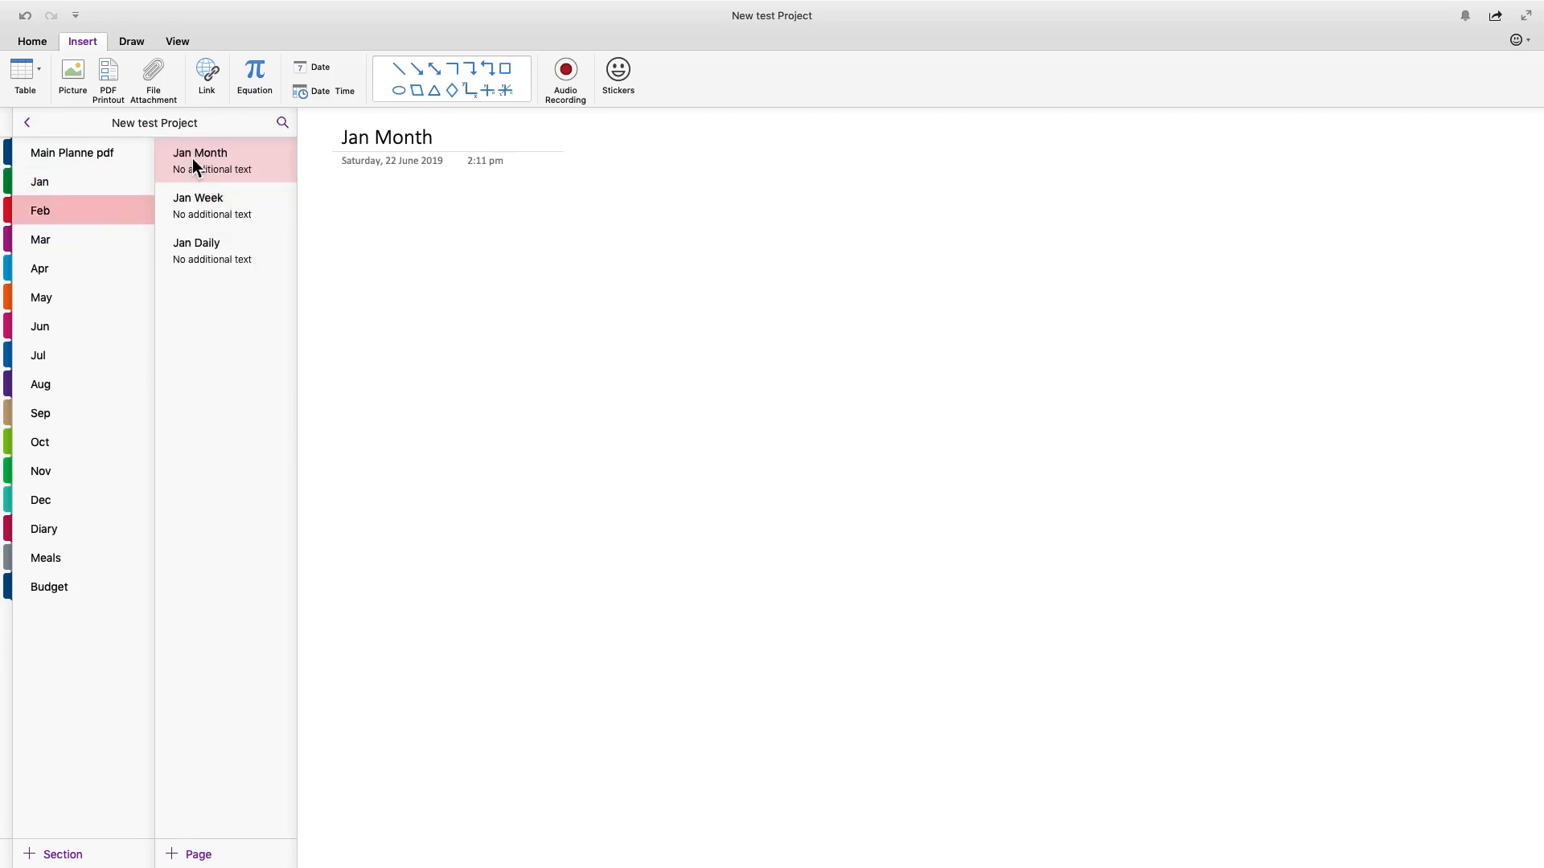
pyautogui.click(193, 163)
pyautogui.rightClick(193, 164)
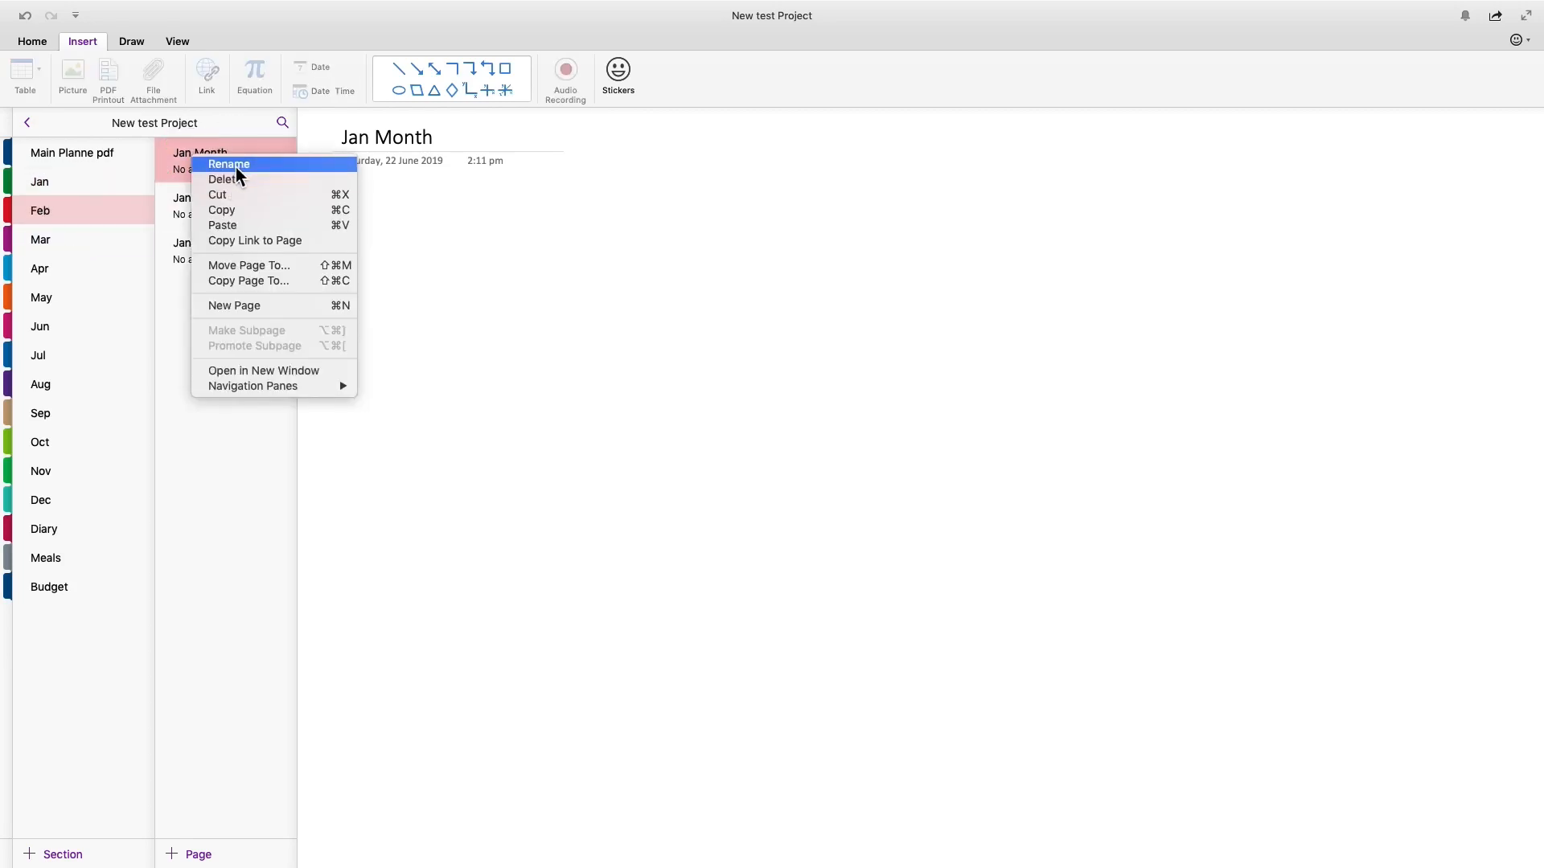
pyautogui.click(231, 165)
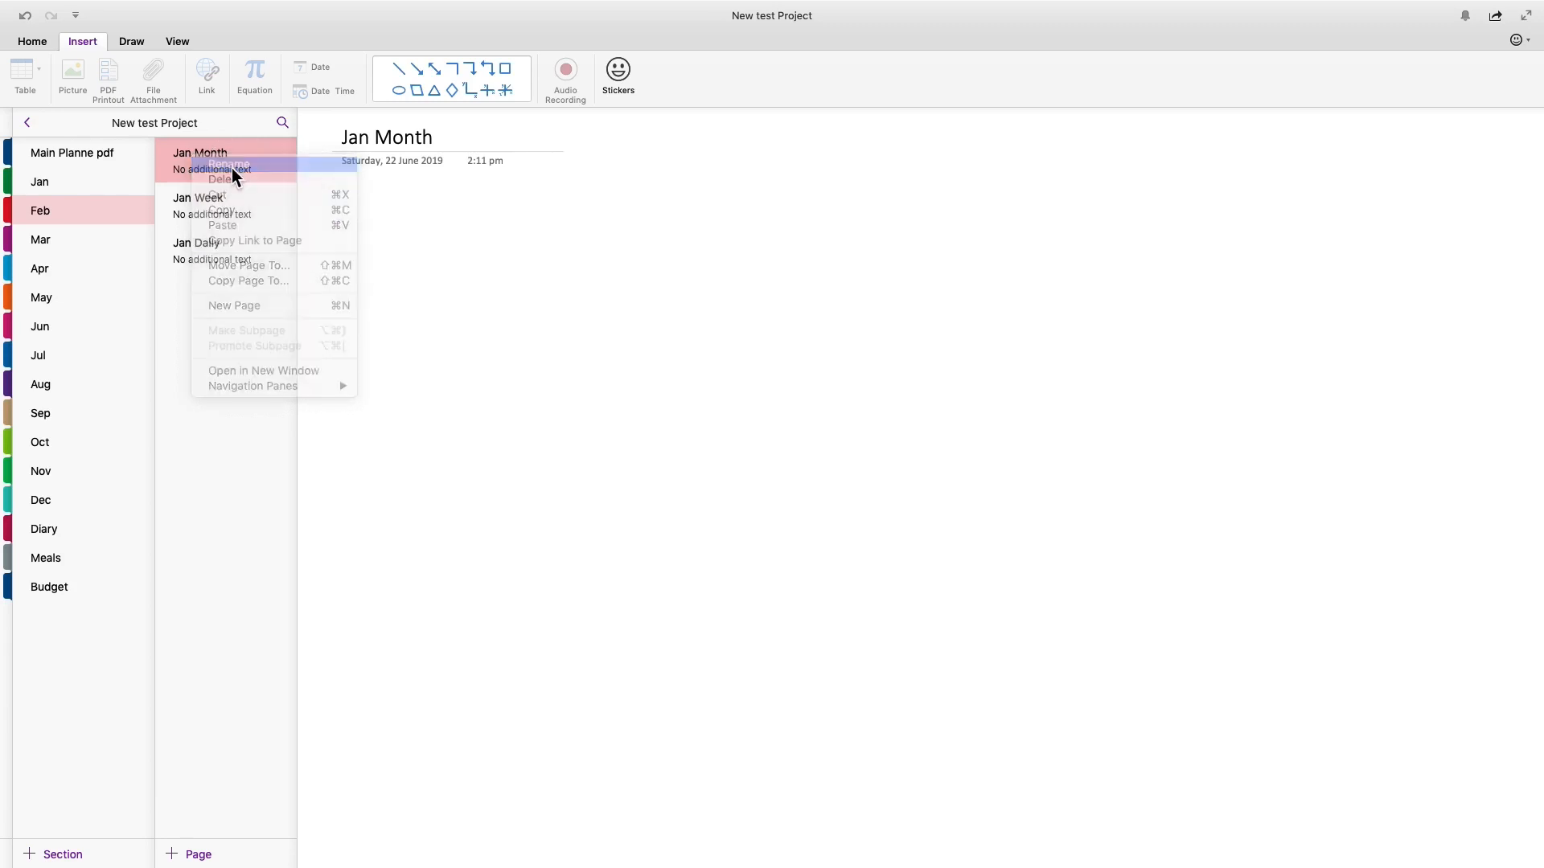
pyautogui.click(370, 137)
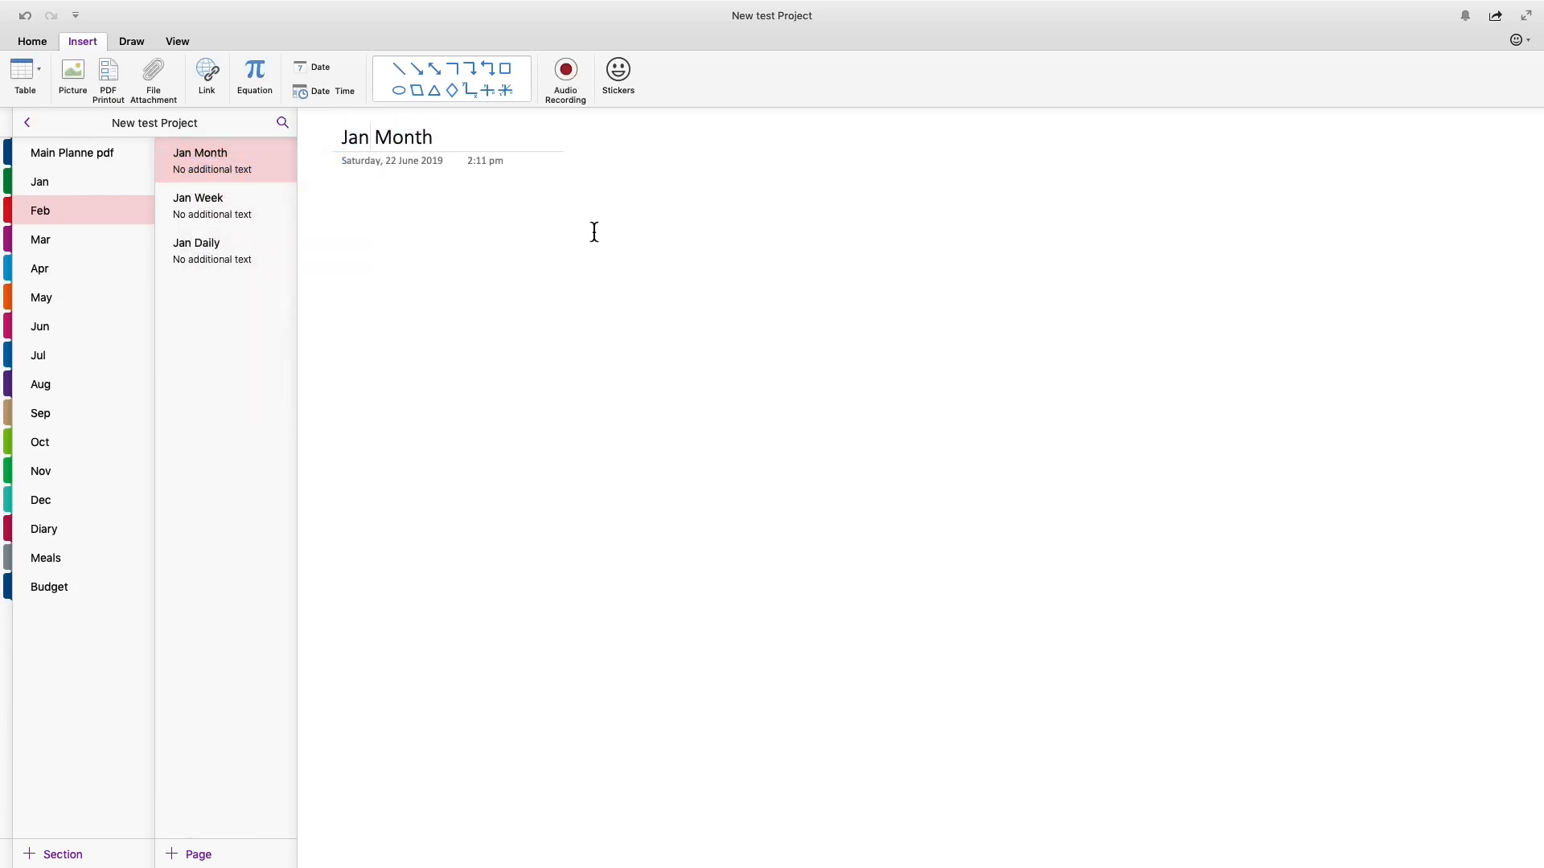
pyautogui.press('BackSpace')
pyautogui.press('BackSpace')
pyautogui.press('BackSpace')
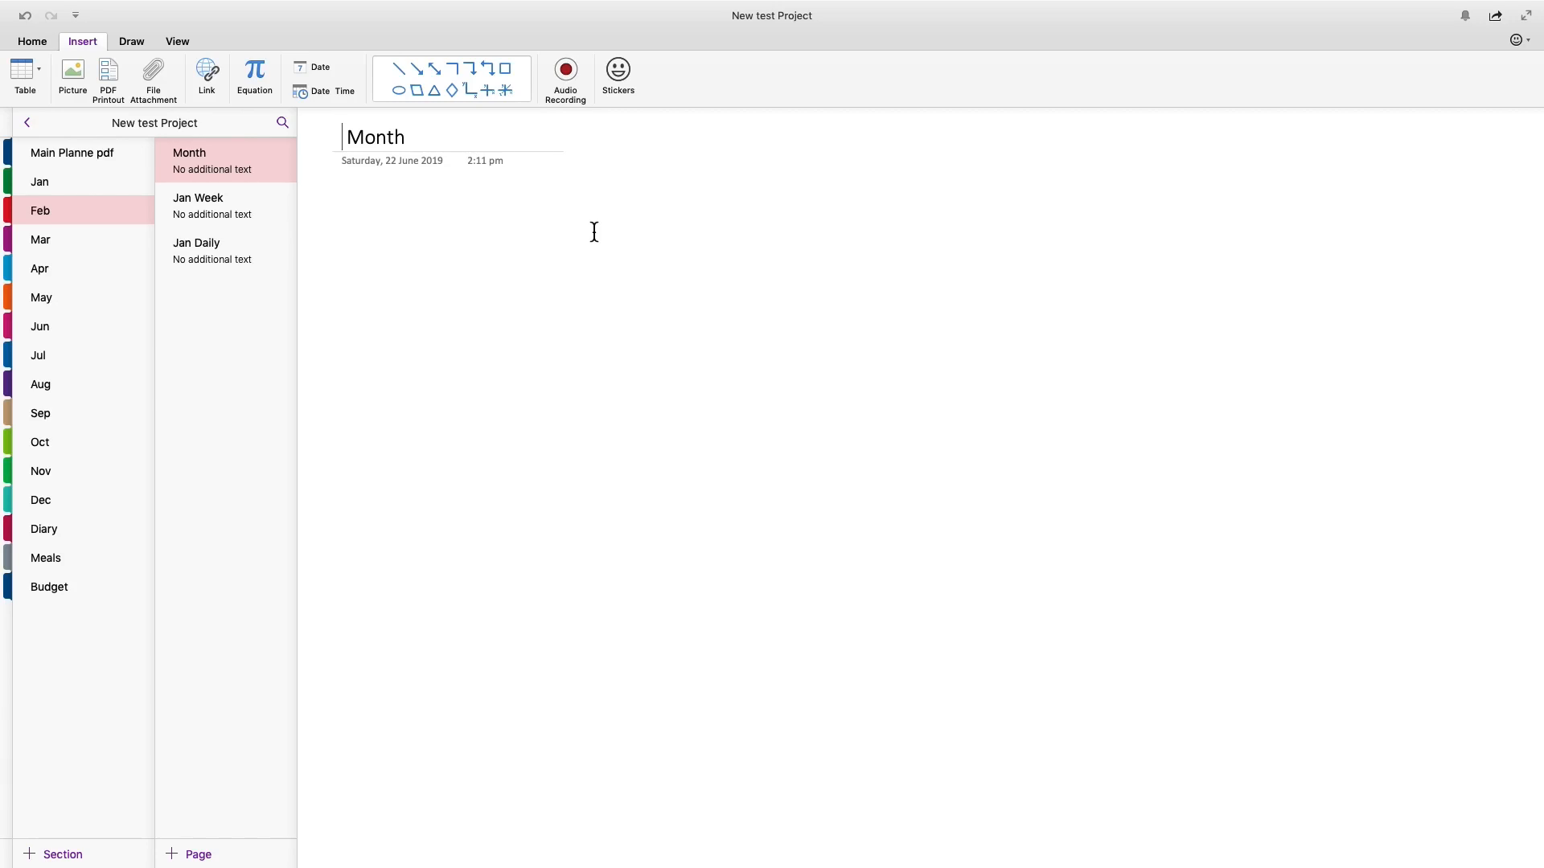
pyautogui.write('Feb')
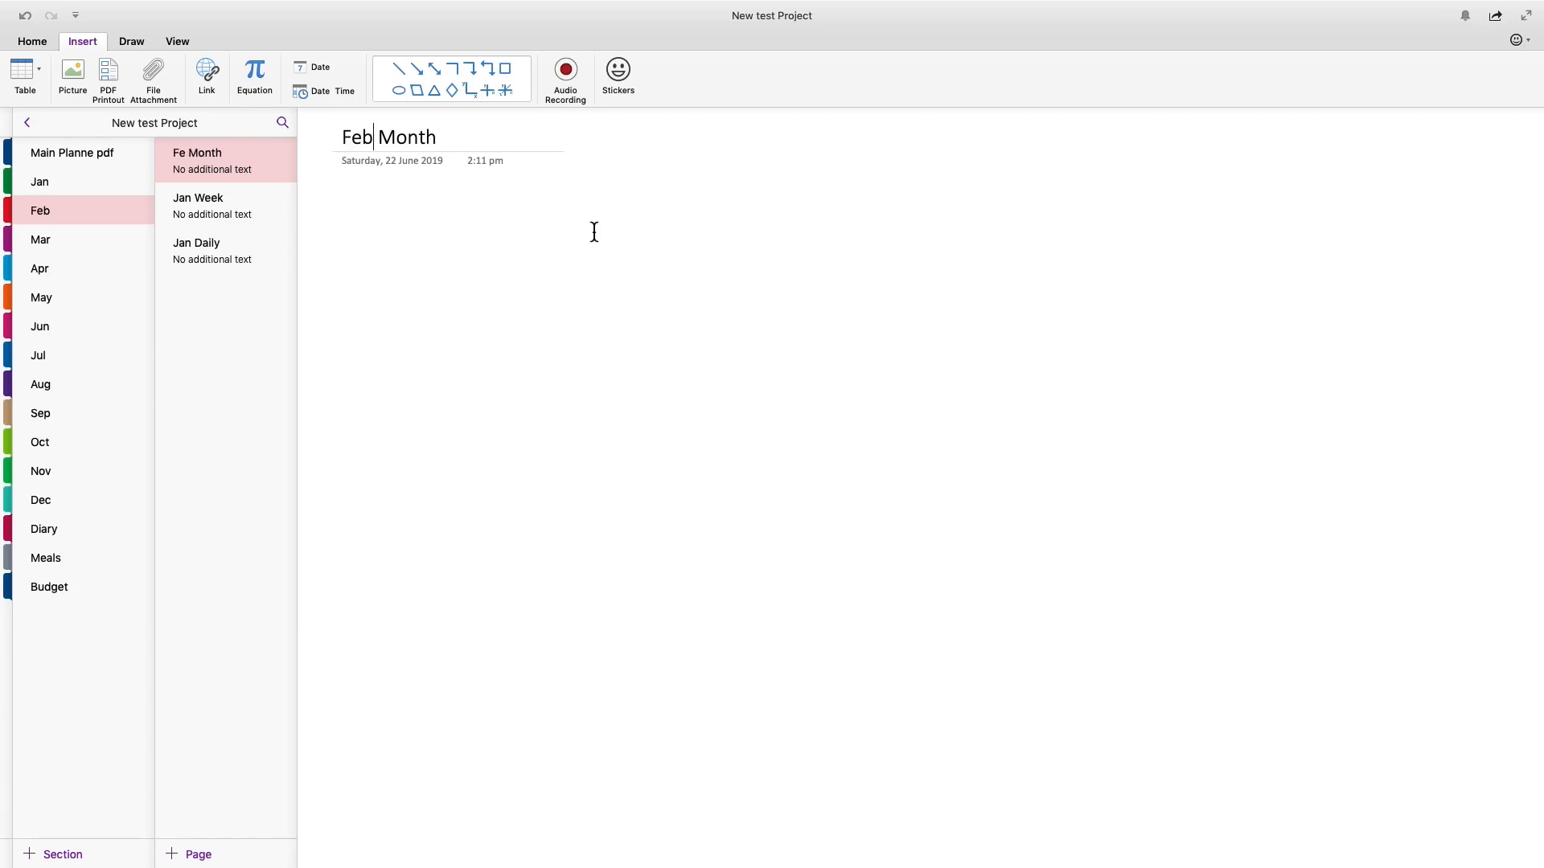
# - Copy the word Feb from the Feb Month title and use it to rename the other two pages Feb Week and Feb Daily
pyautogui.moveTo(373, 137); pyautogui.dragTo(341, 138)
pyautogui.rightClick(341, 138)
pyautogui.click(389, 199)
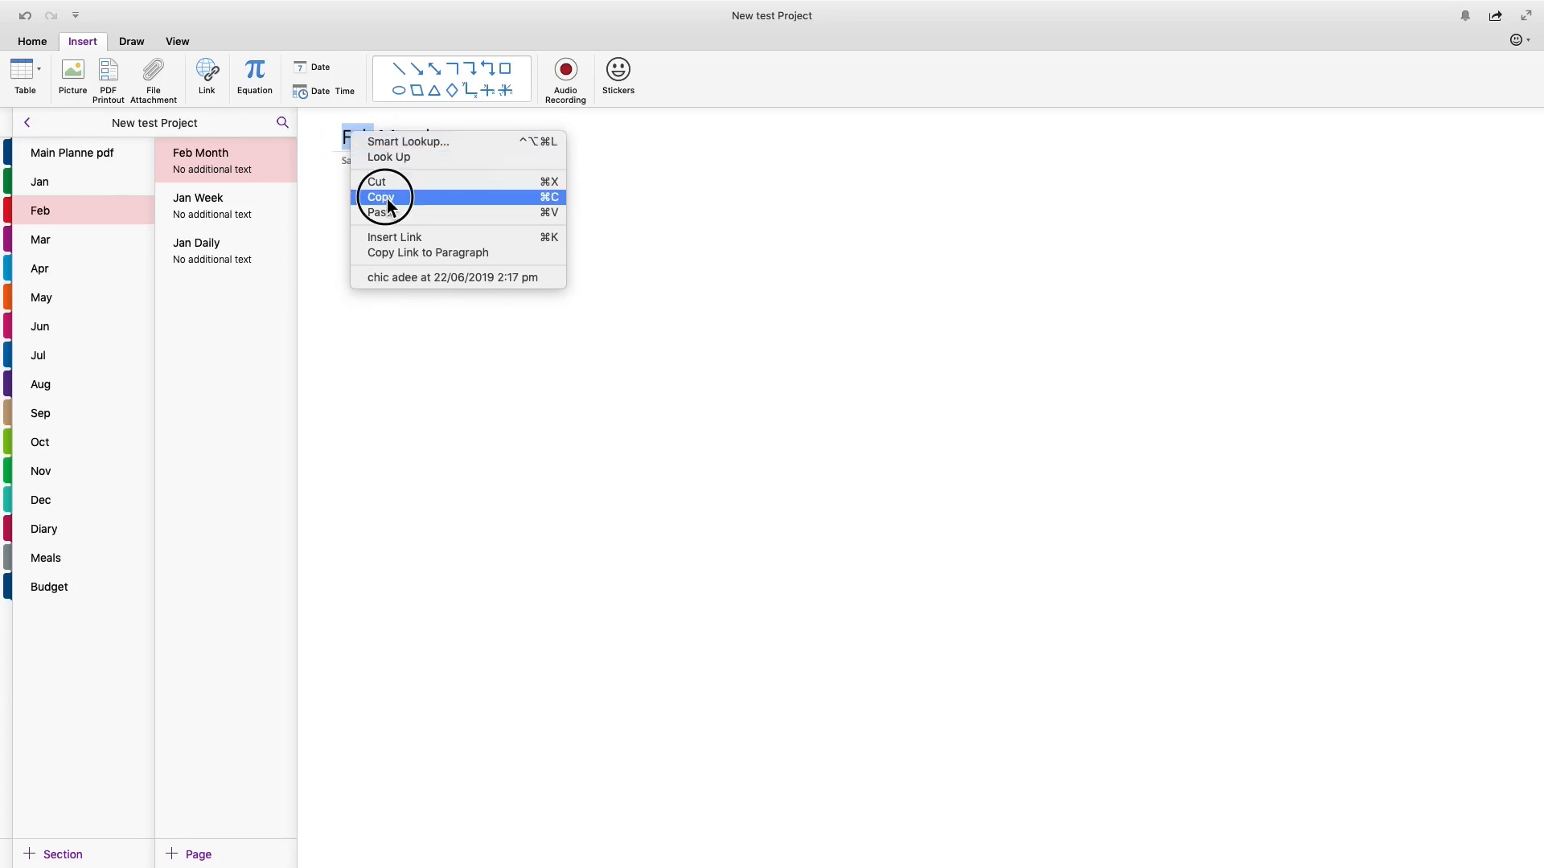
pyautogui.click(213, 202)
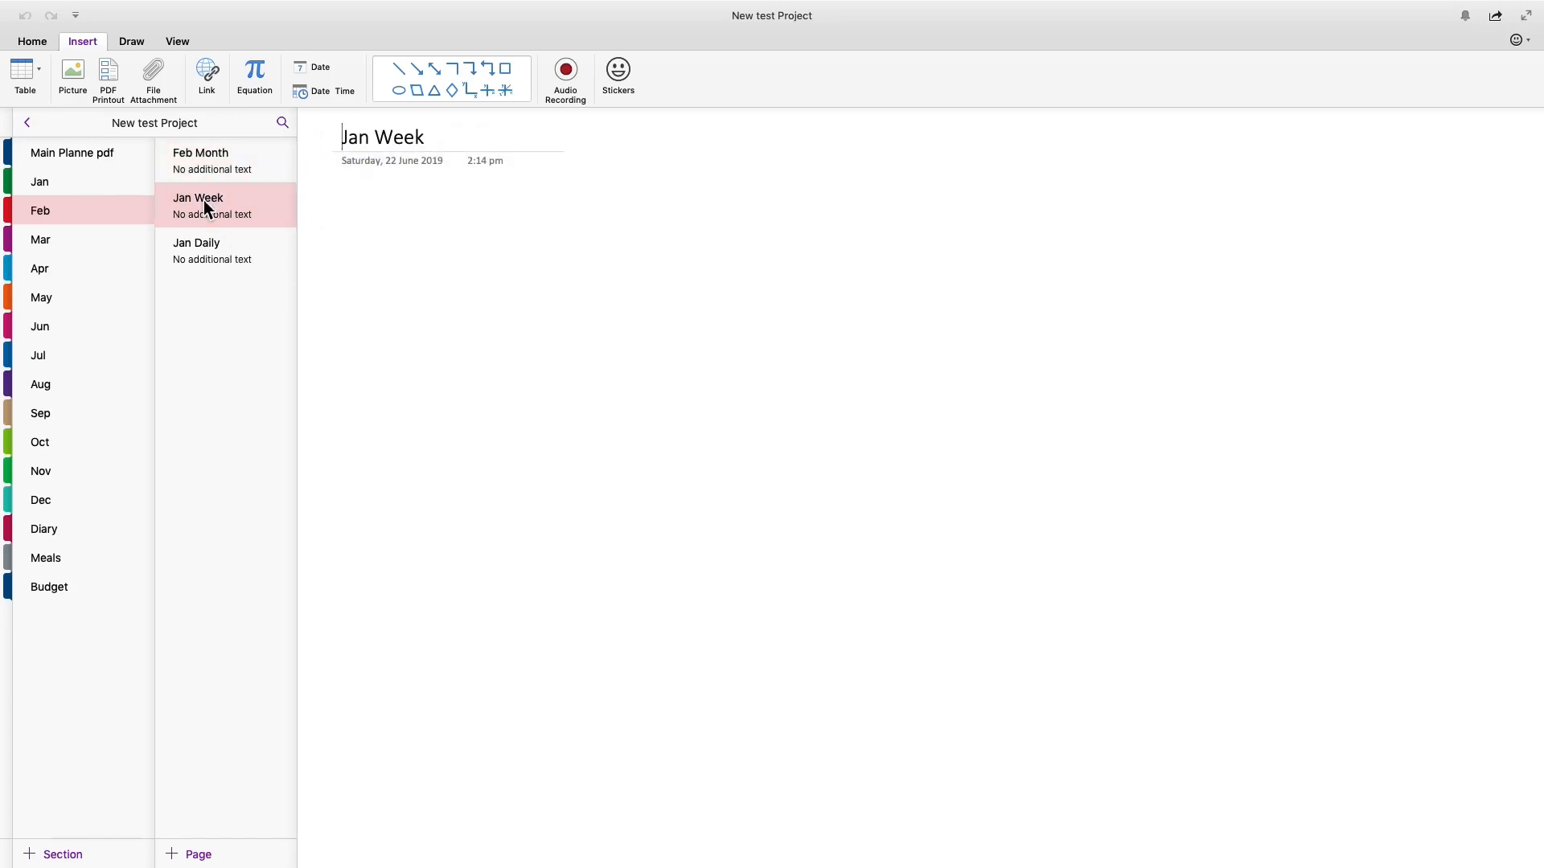
pyautogui.moveTo(367, 143); pyautogui.dragTo(344, 140)
pyautogui.hotkey('ctrl', 'v')
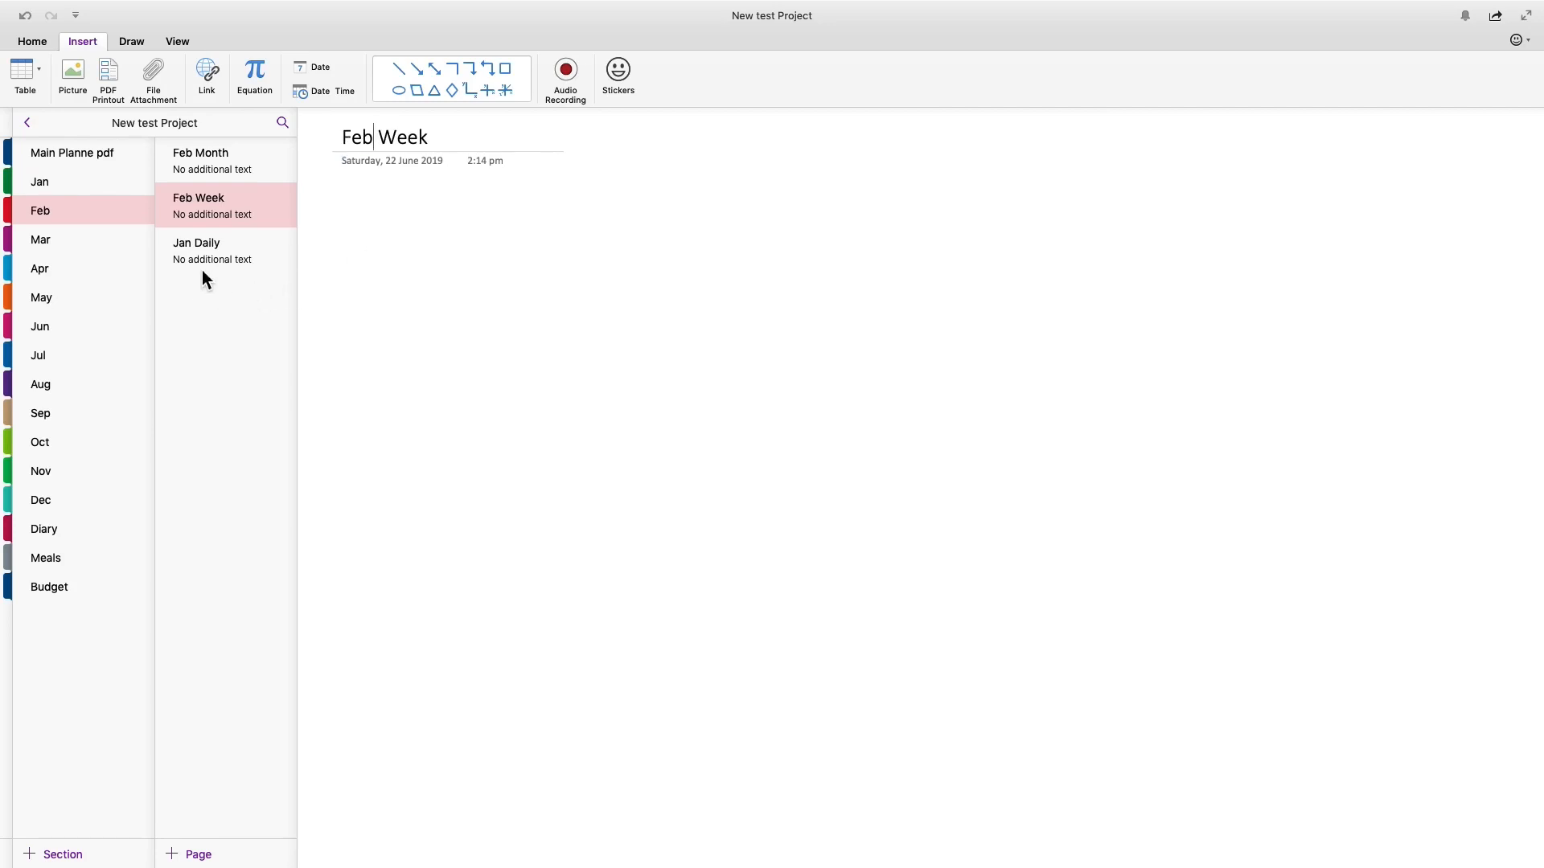
pyautogui.click(206, 246)
pyautogui.moveTo(370, 138); pyautogui.dragTo(325, 143)
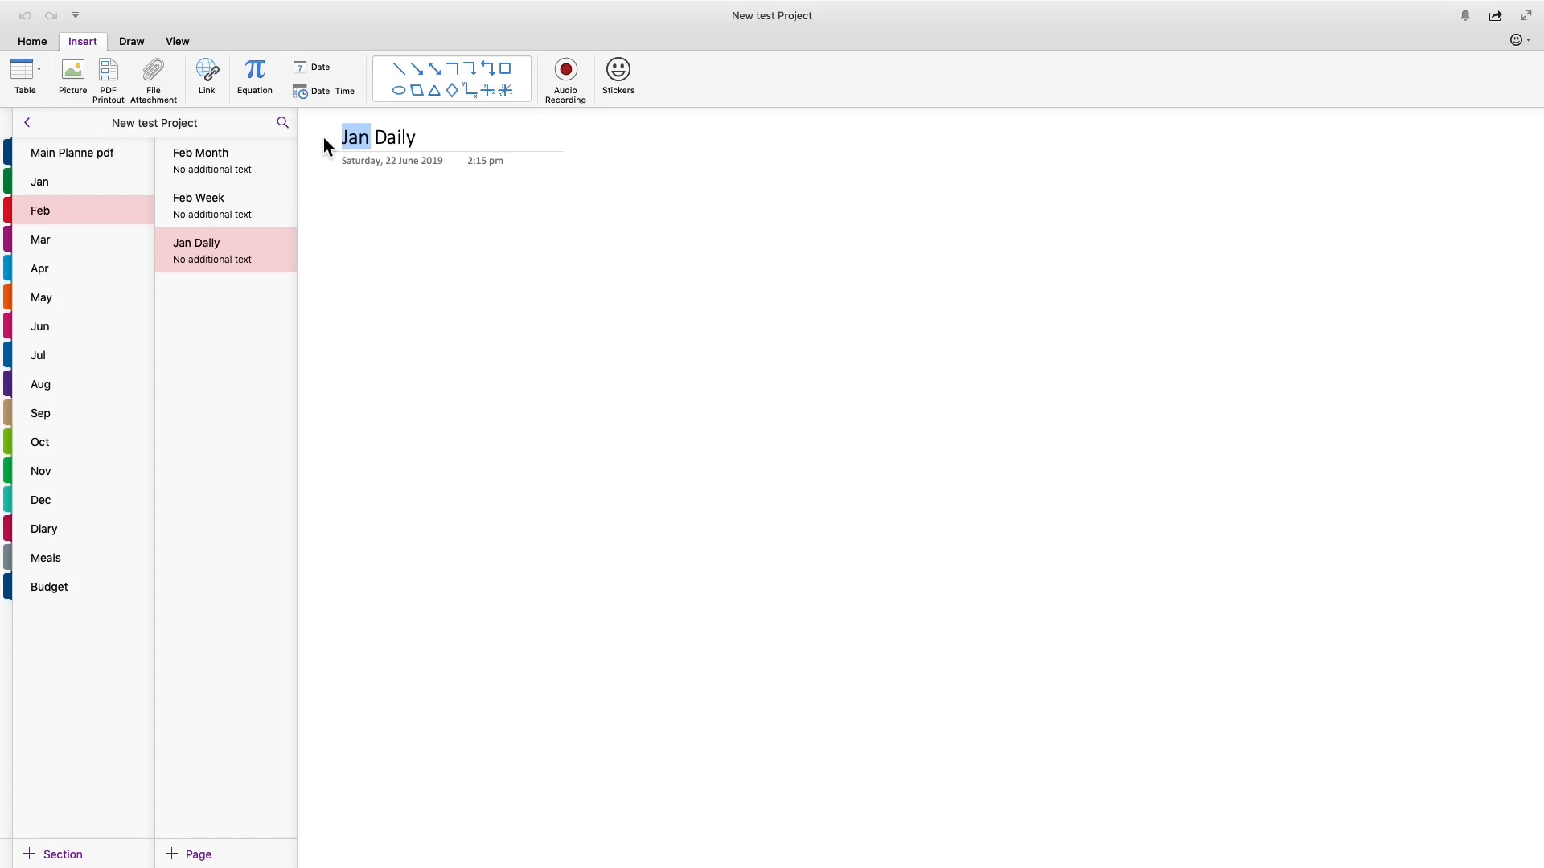
pyautogui.hotkey('ctrl', 'v')
pyautogui.click(221, 325)
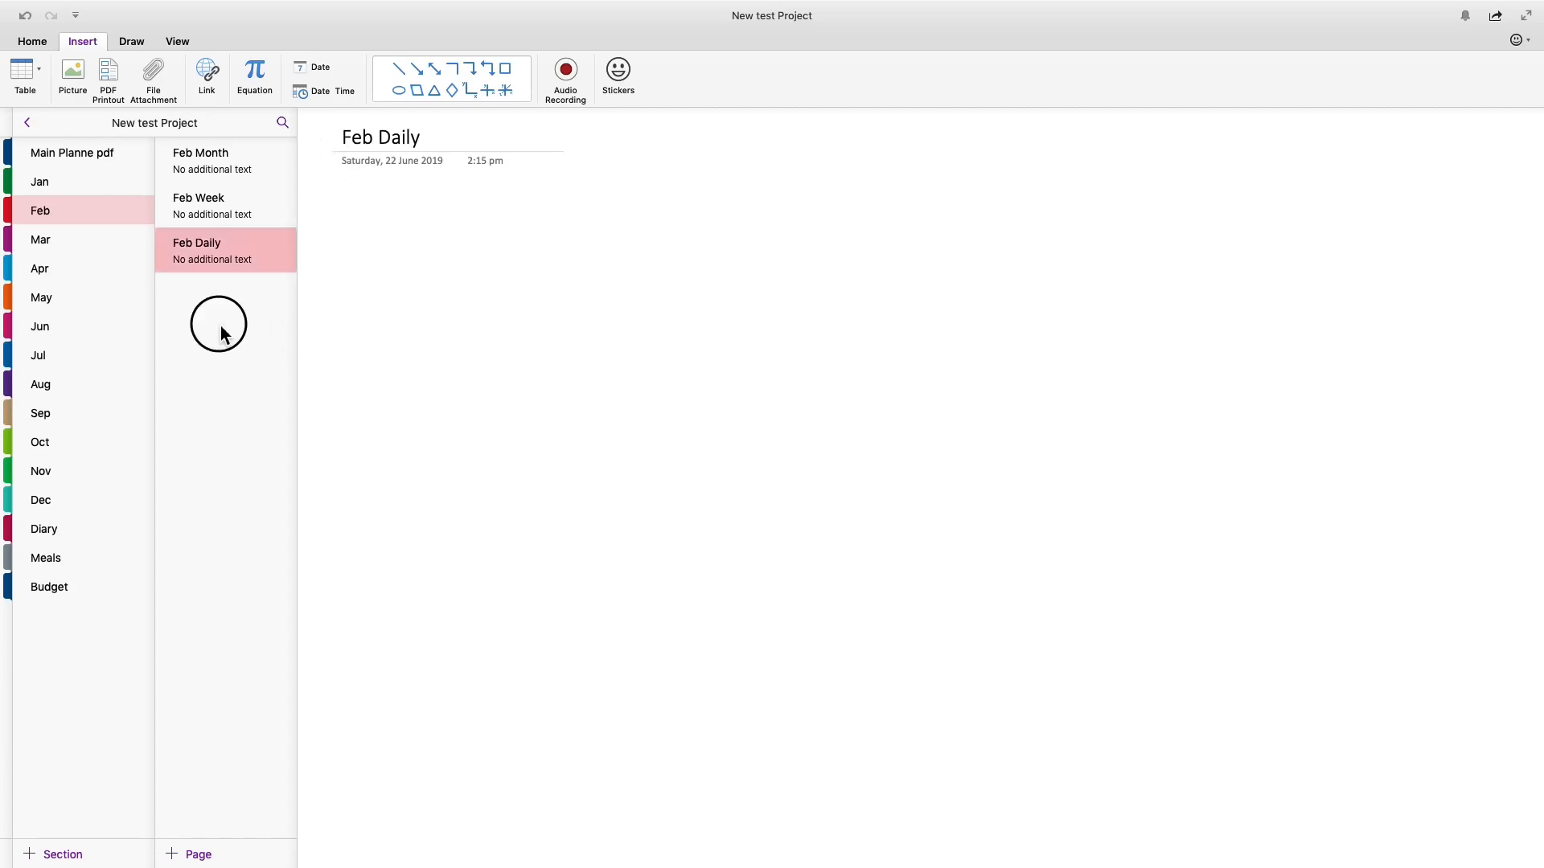
# - Open the Mar section and rename its Jan Month page to Mar Month
pyautogui.click(54, 246)
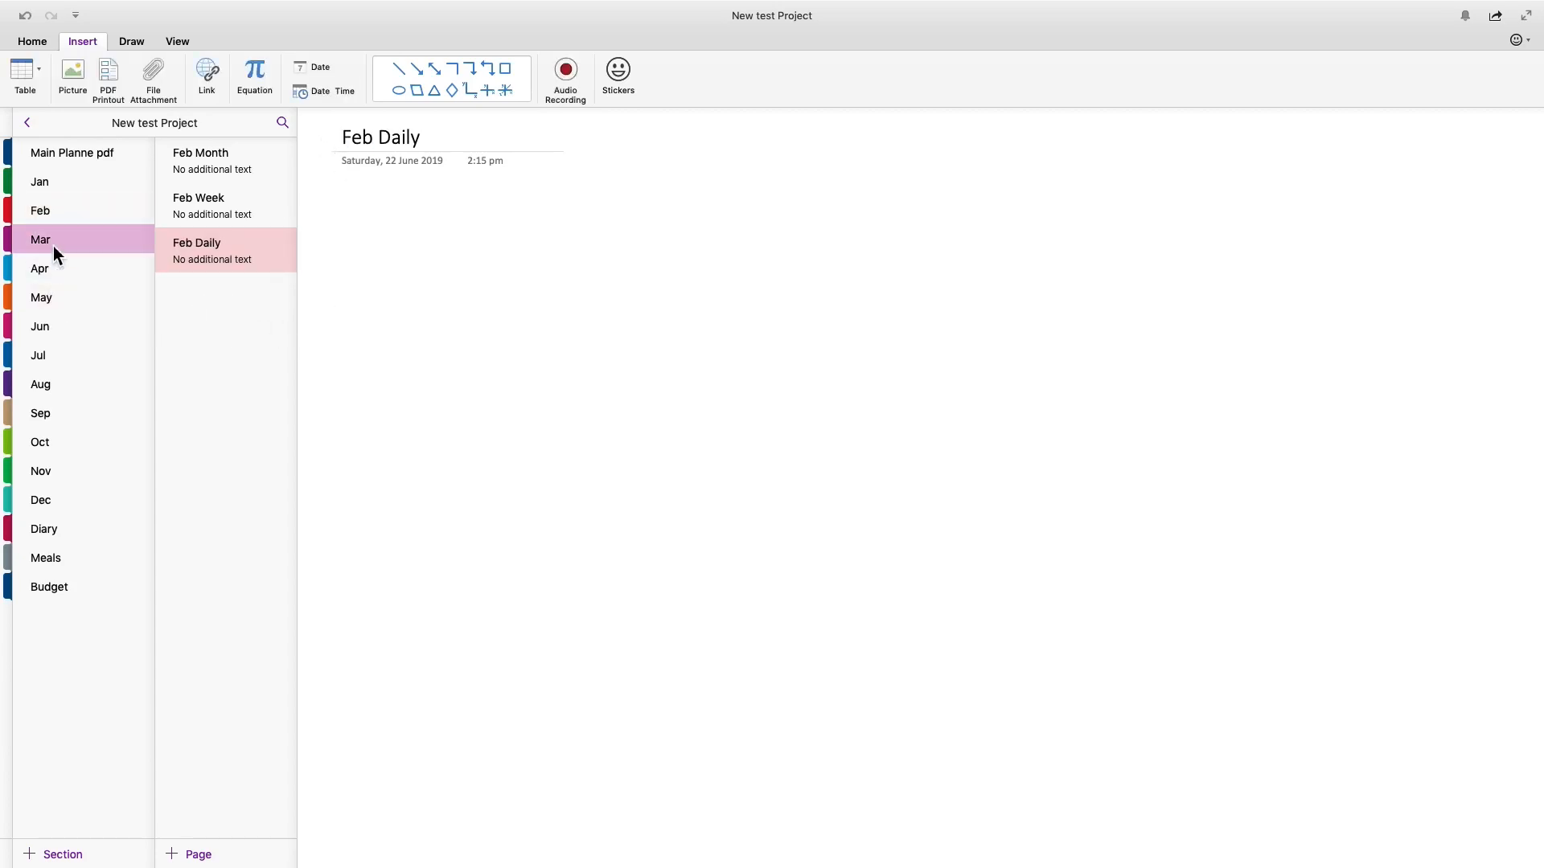
pyautogui.click(195, 158)
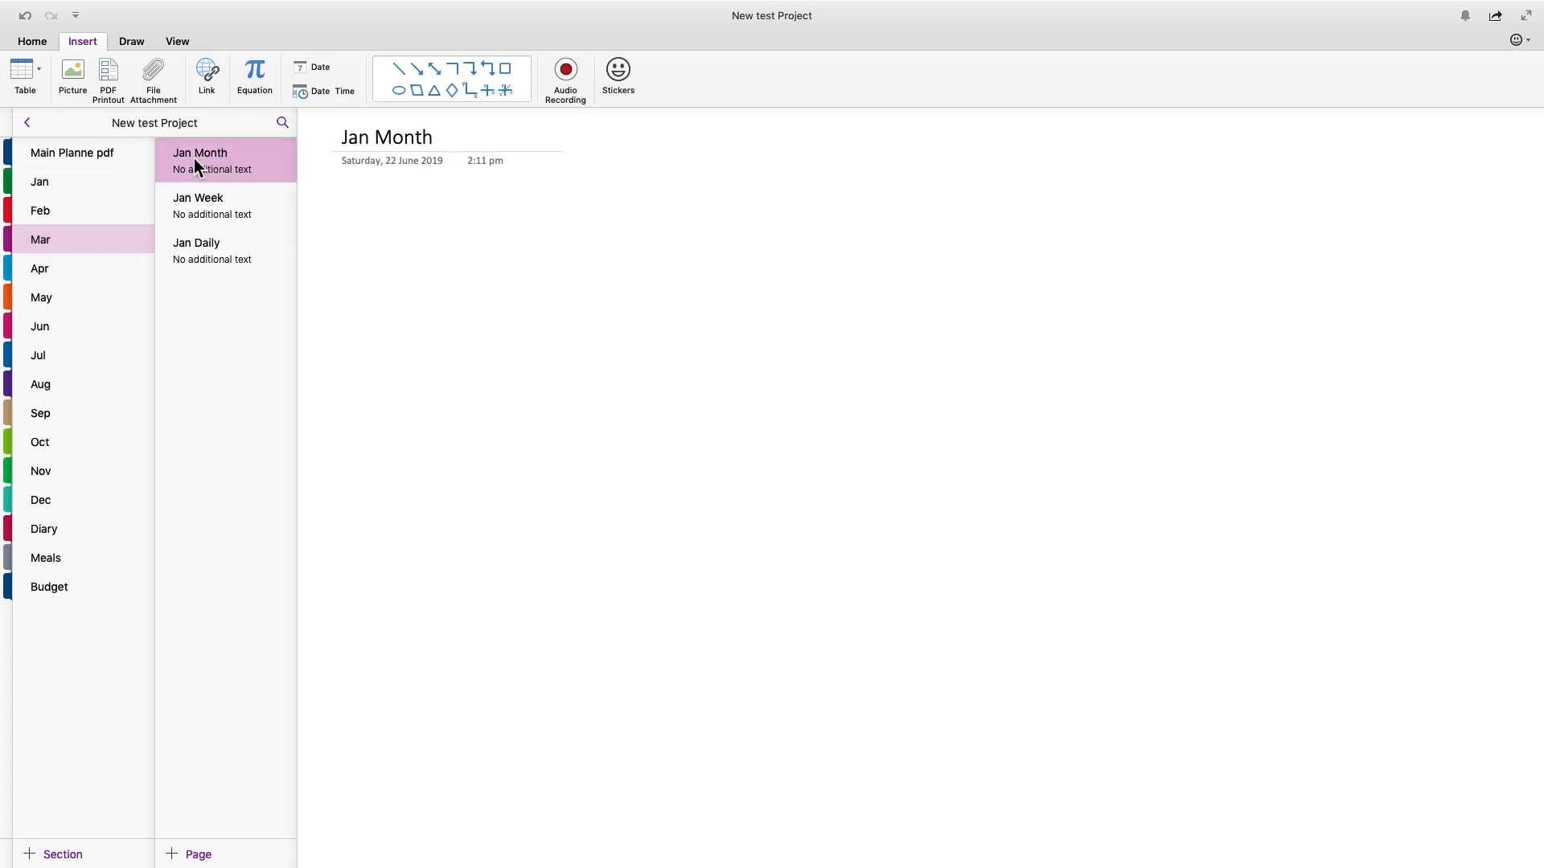
pyautogui.moveTo(372, 138); pyautogui.dragTo(329, 142)
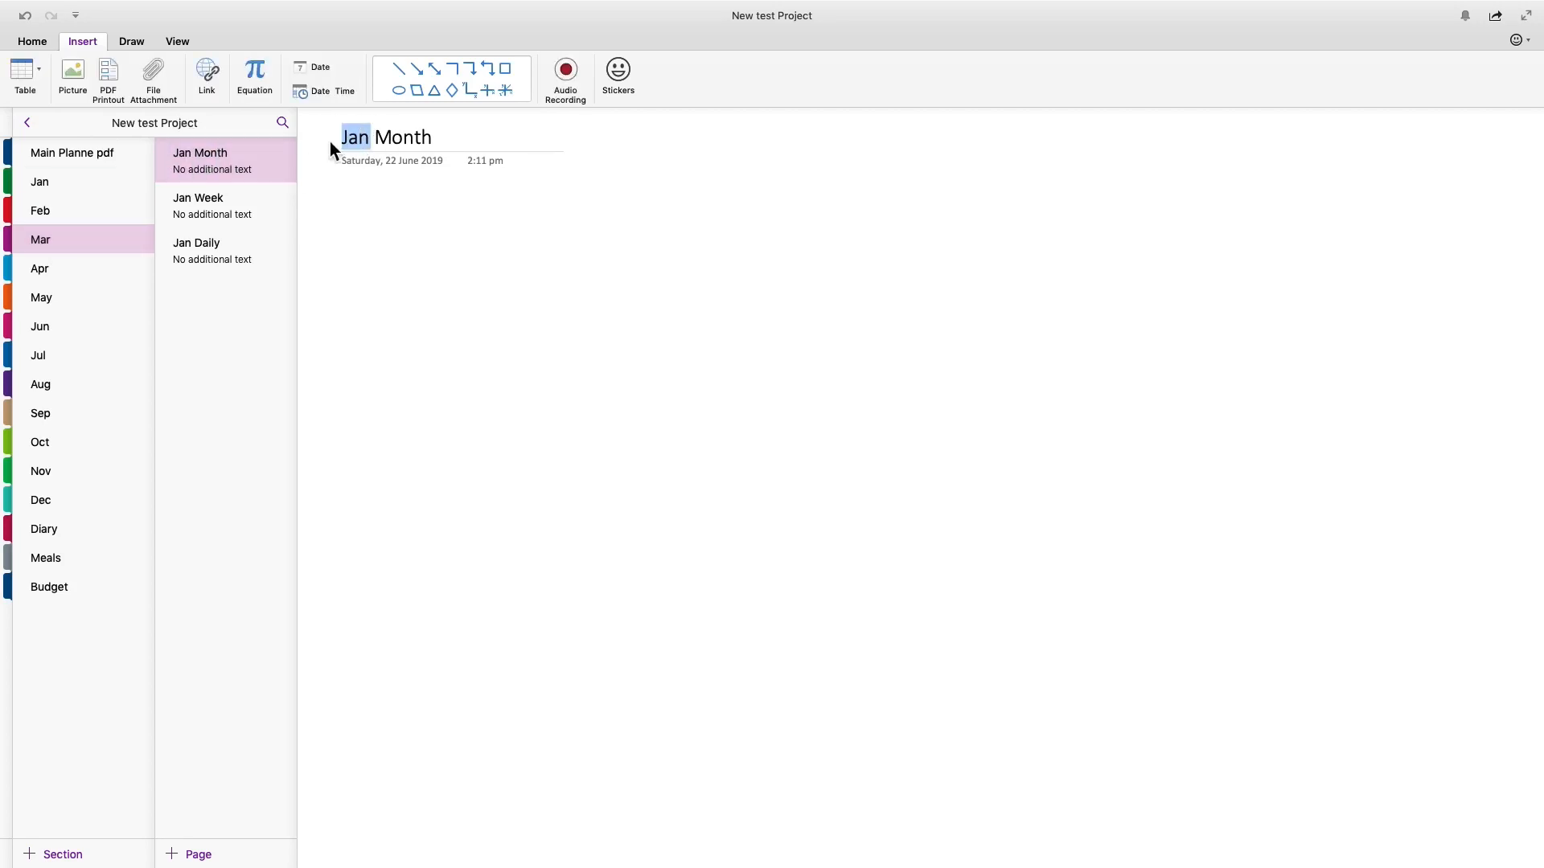
pyautogui.write('Mar')
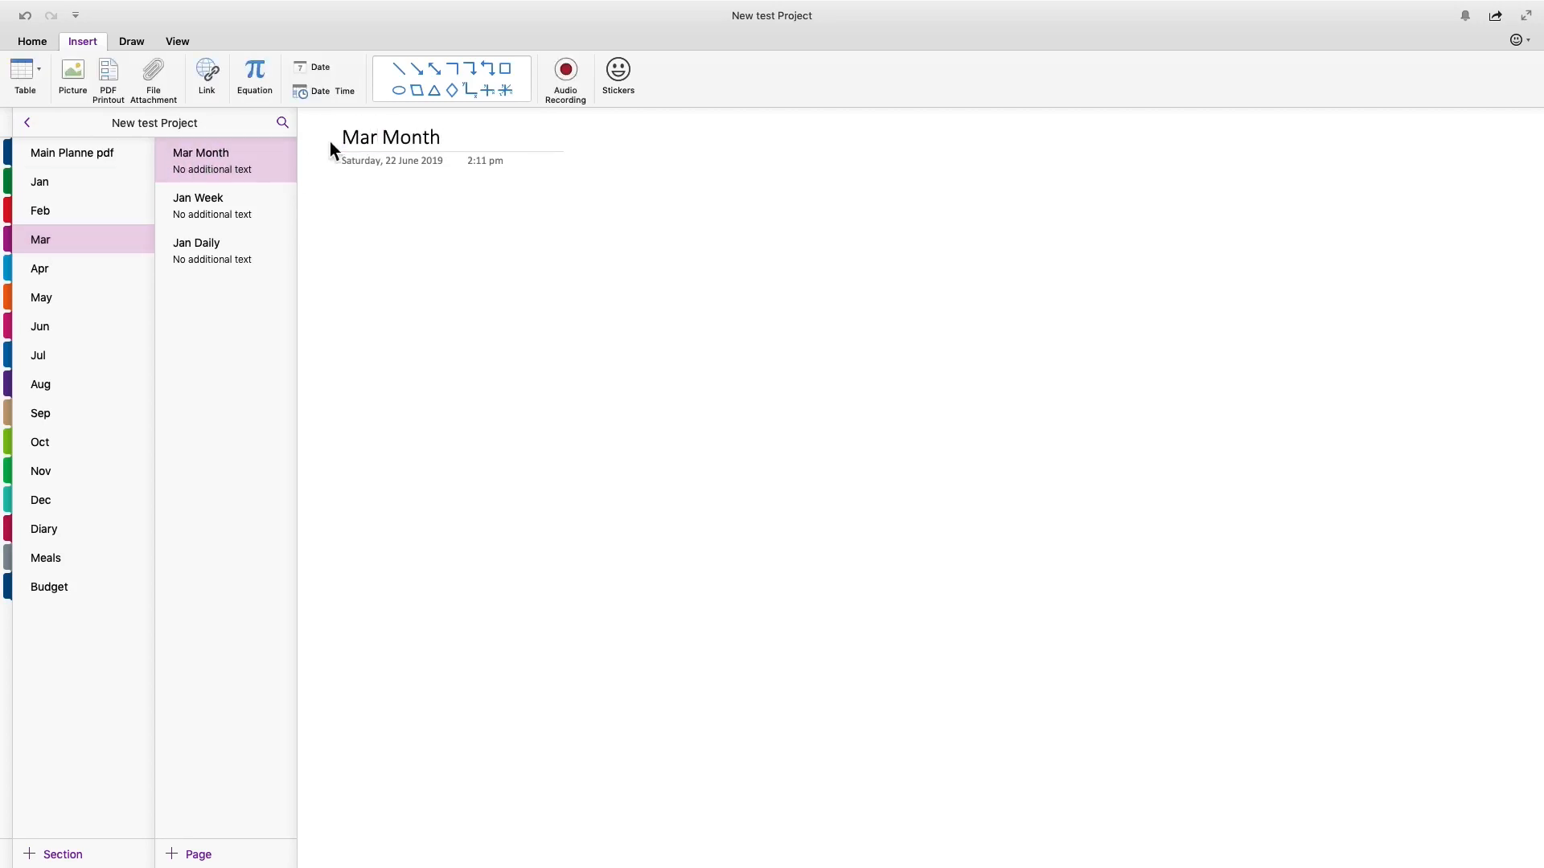
# - Copy the word Mar from the Mar Month title and use it to rename the other two pages Mar Week and Mar Daily
pyautogui.moveTo(341, 138); pyautogui.dragTo(365, 138)
pyautogui.rightClick(365, 139)
pyautogui.click(399, 197)
pyautogui.click(197, 209)
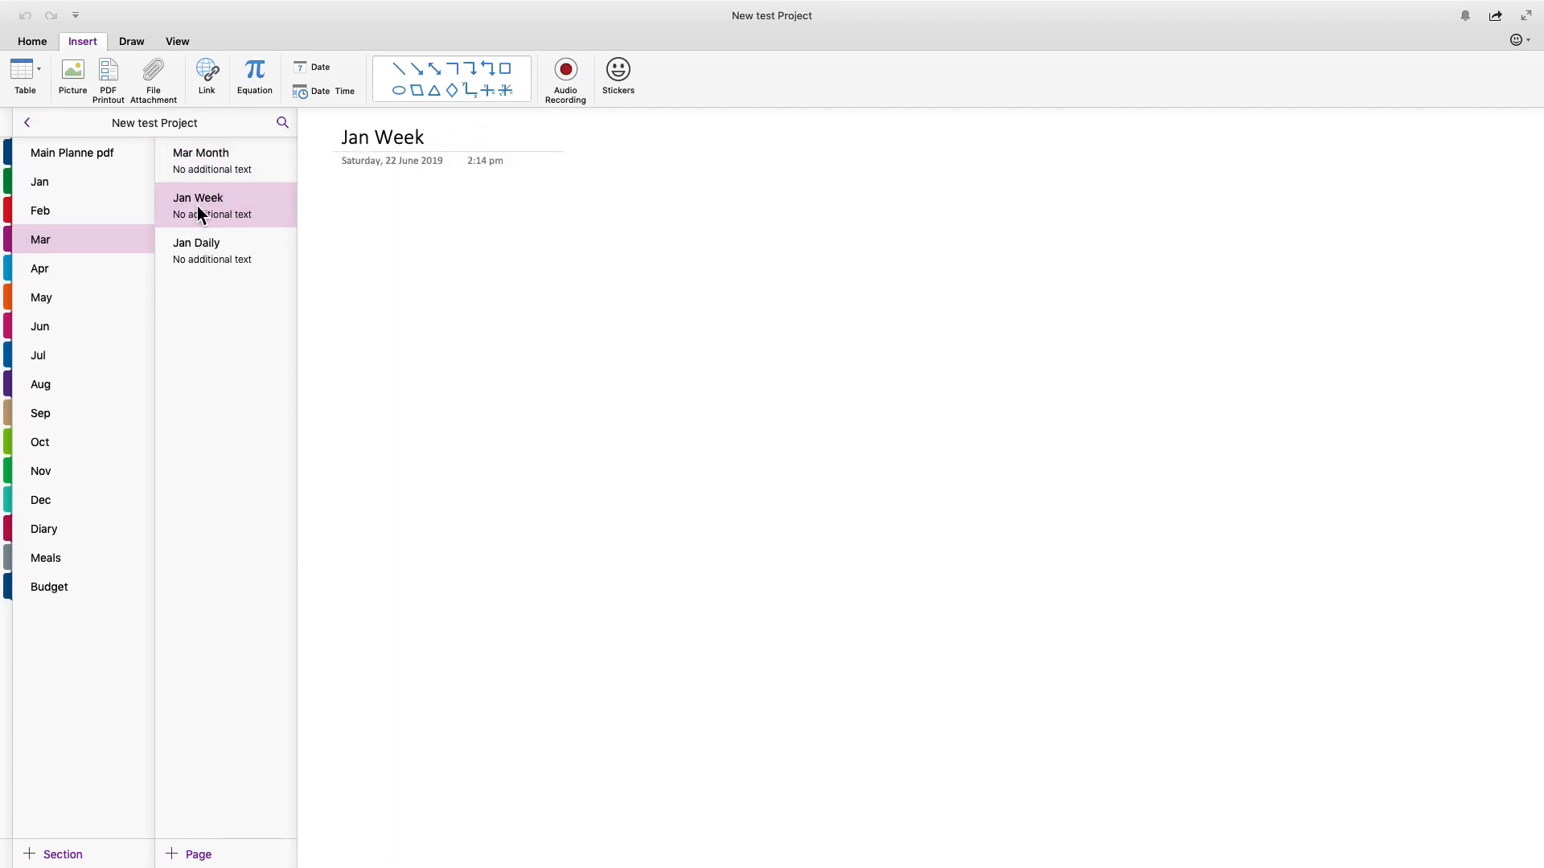
pyautogui.moveTo(371, 137); pyautogui.dragTo(334, 138)
pyautogui.press('super+v')
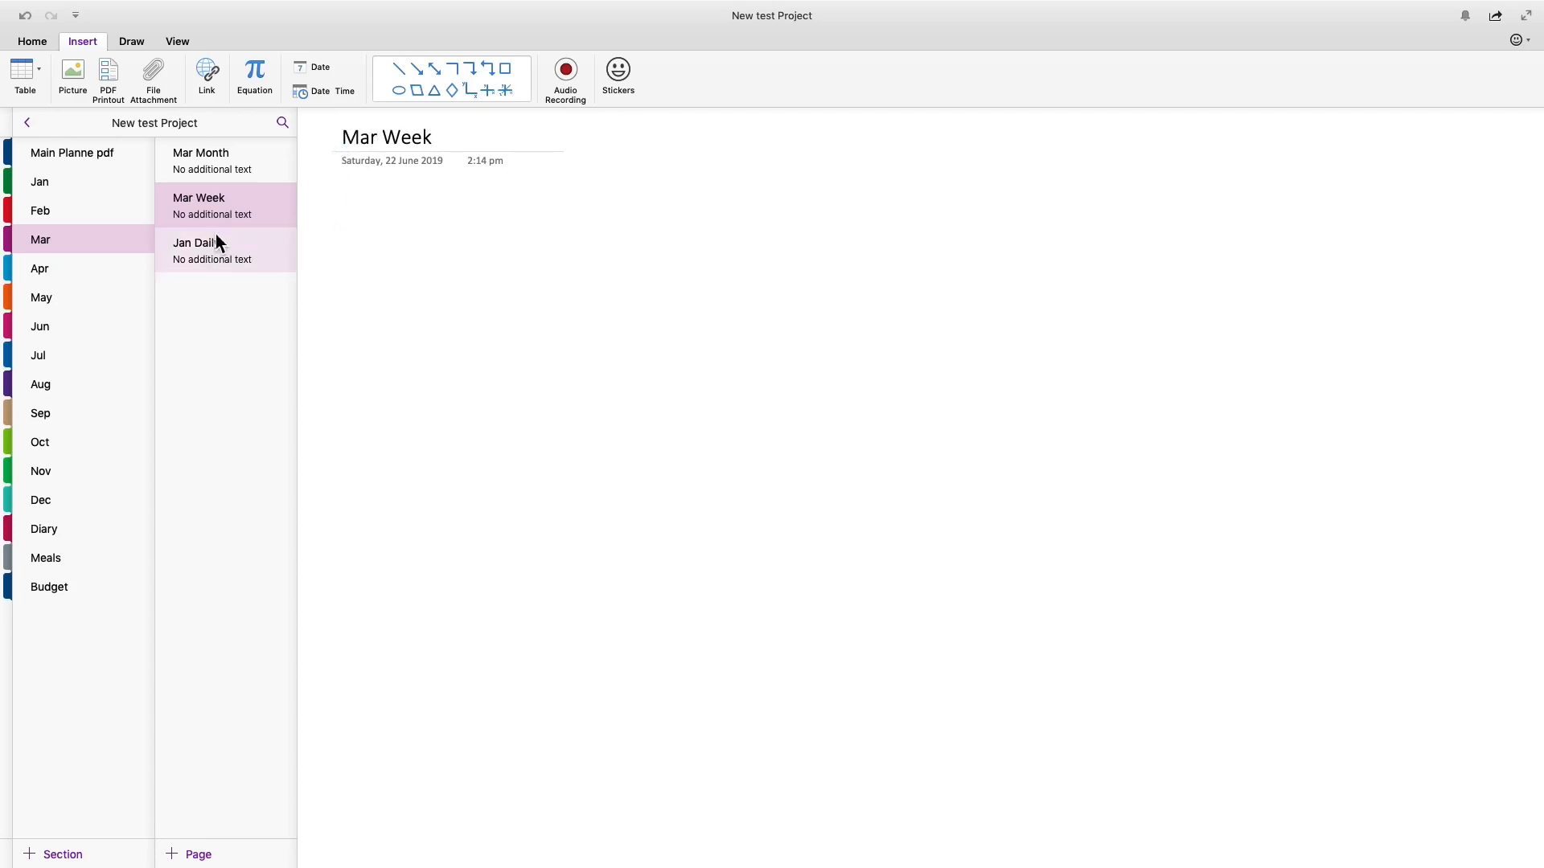
pyautogui.click(215, 241)
pyautogui.moveTo(370, 140); pyautogui.dragTo(321, 146)
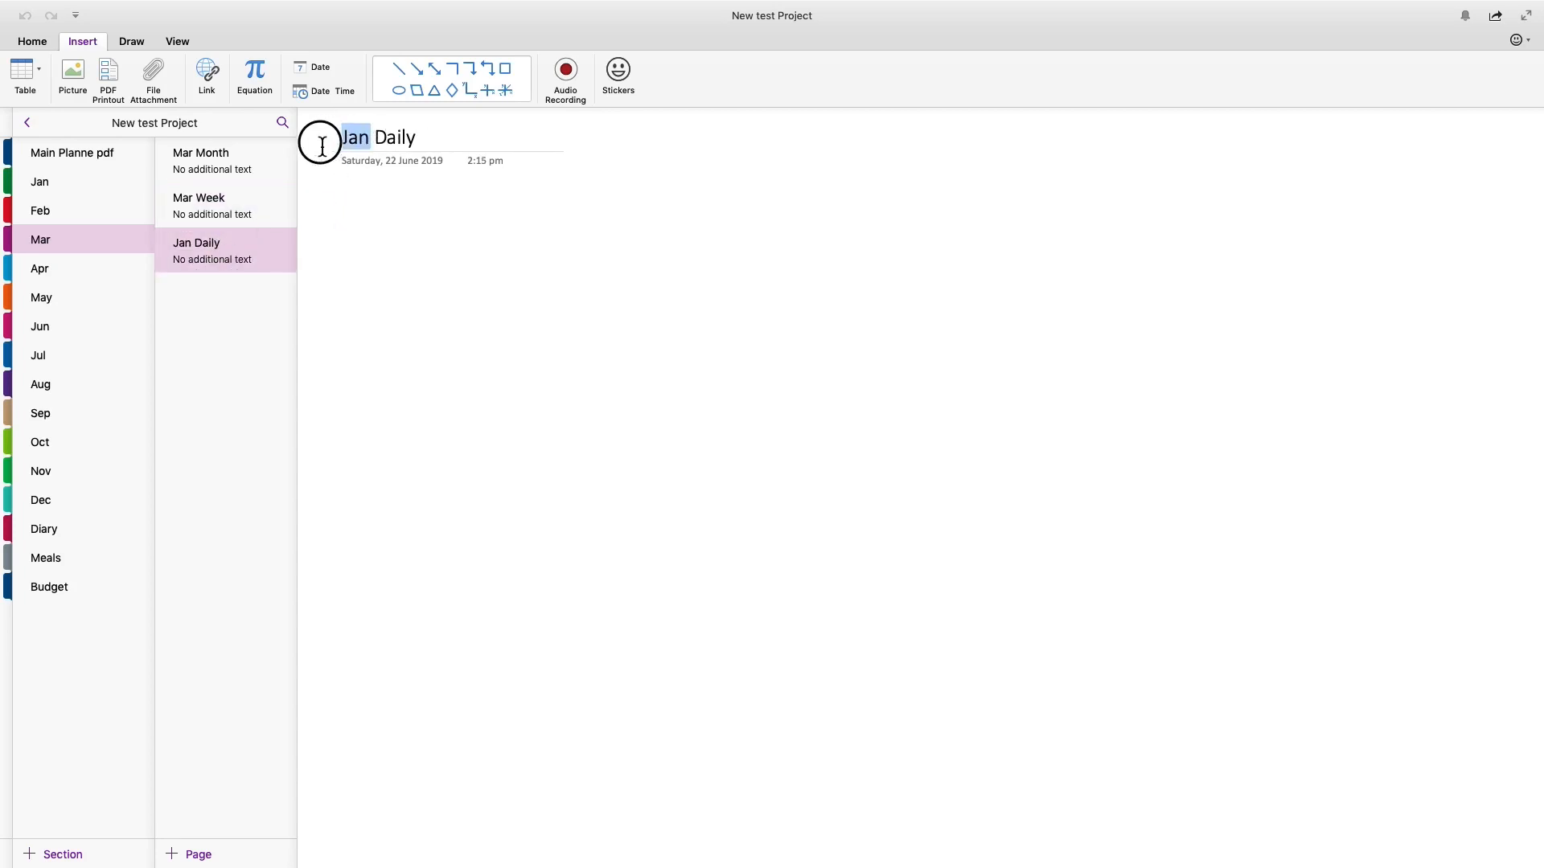
pyautogui.press('super+v')
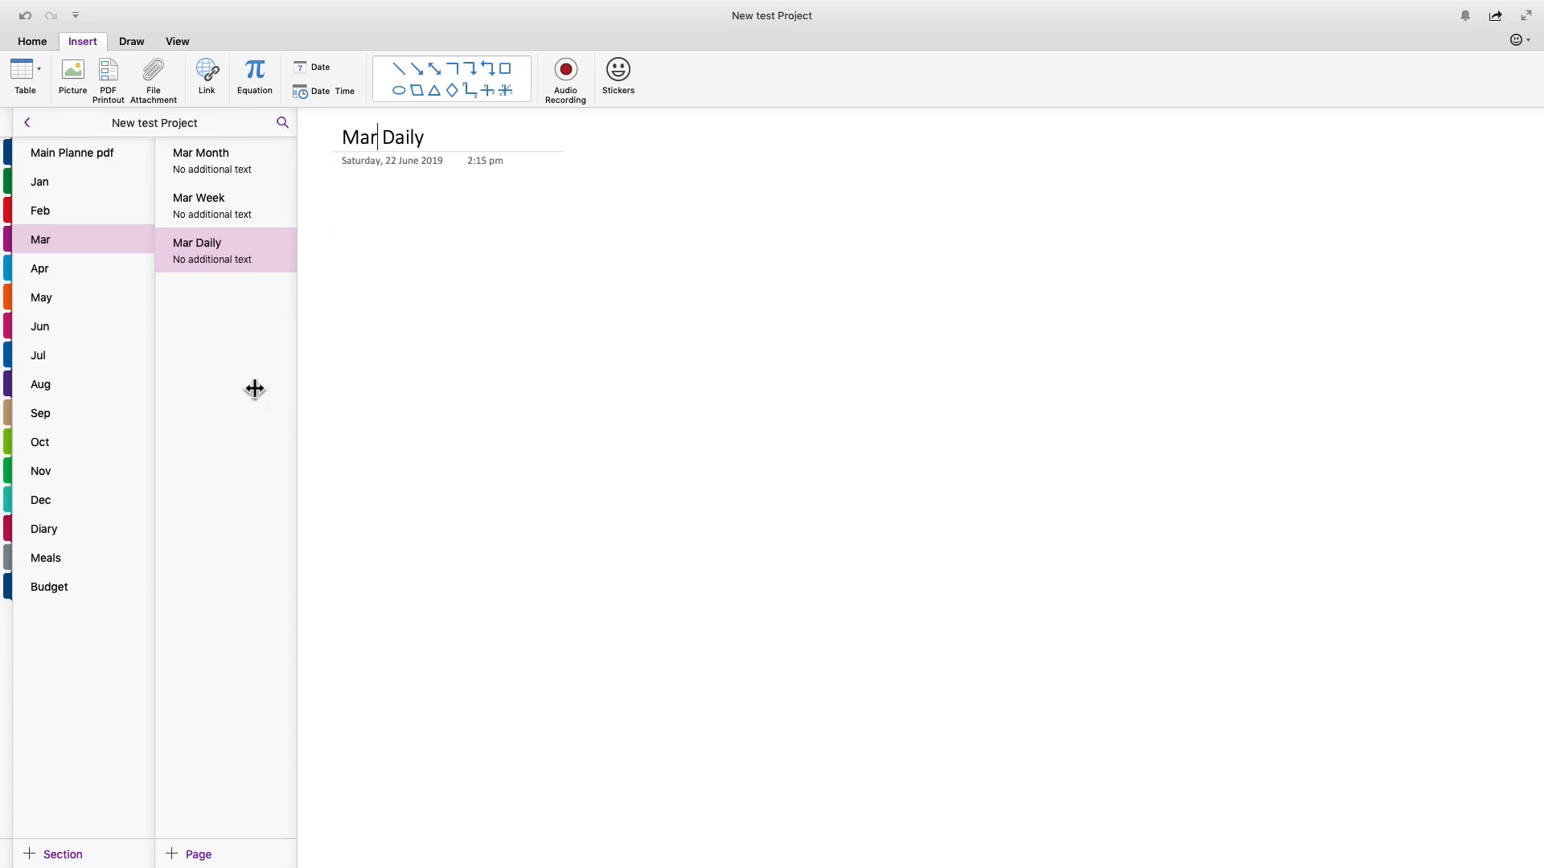
pyautogui.click(225, 342)
# - Open the Apr section and rename its Jan Month page to Apr Month
pyautogui.click(55, 271)
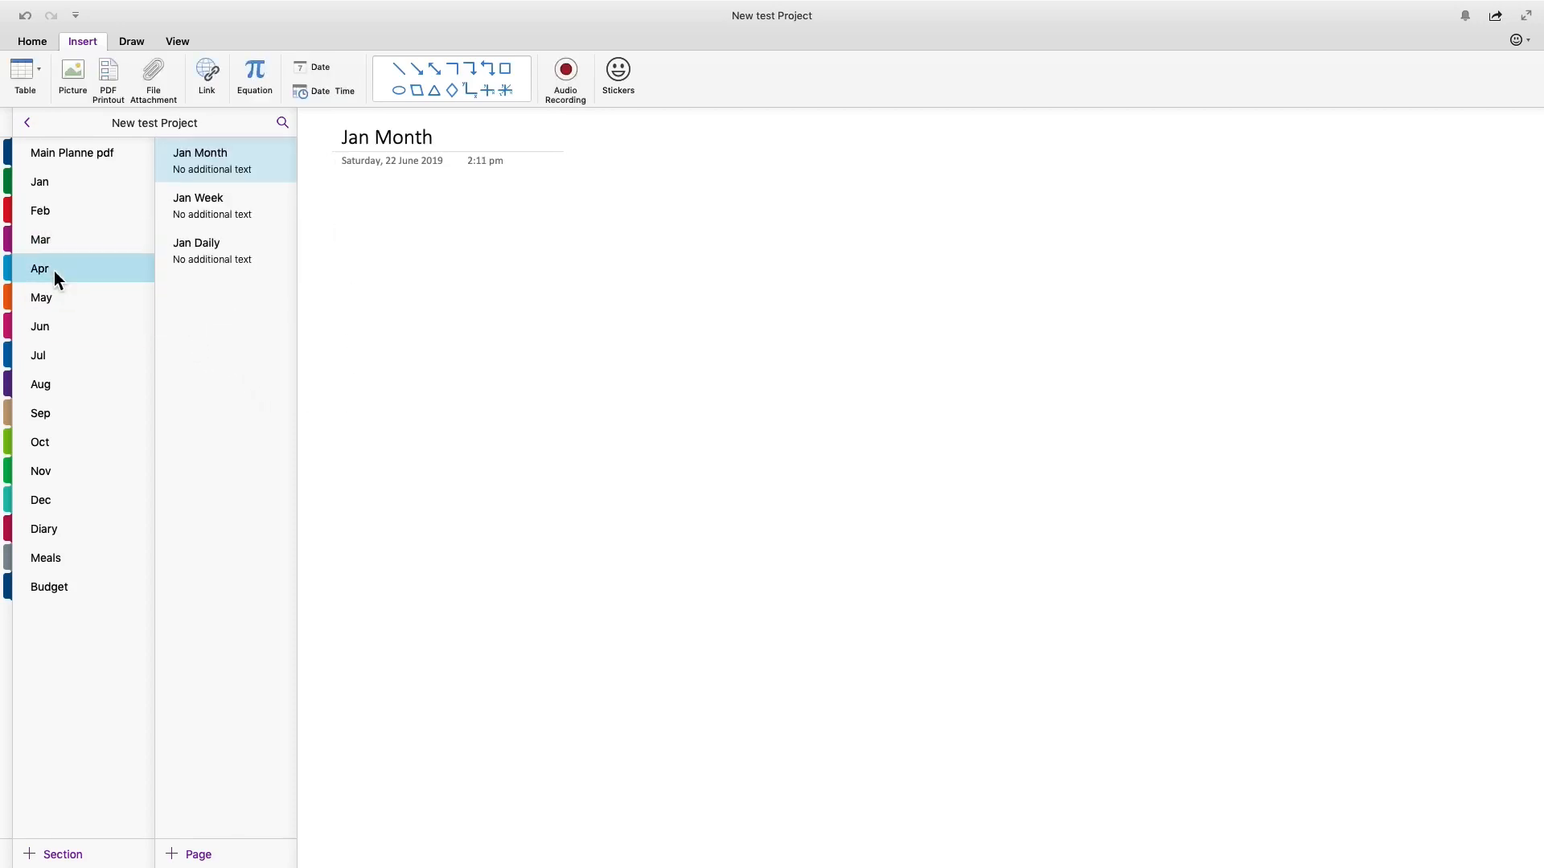
pyautogui.click(361, 140)
pyautogui.doubleClick(361, 139)
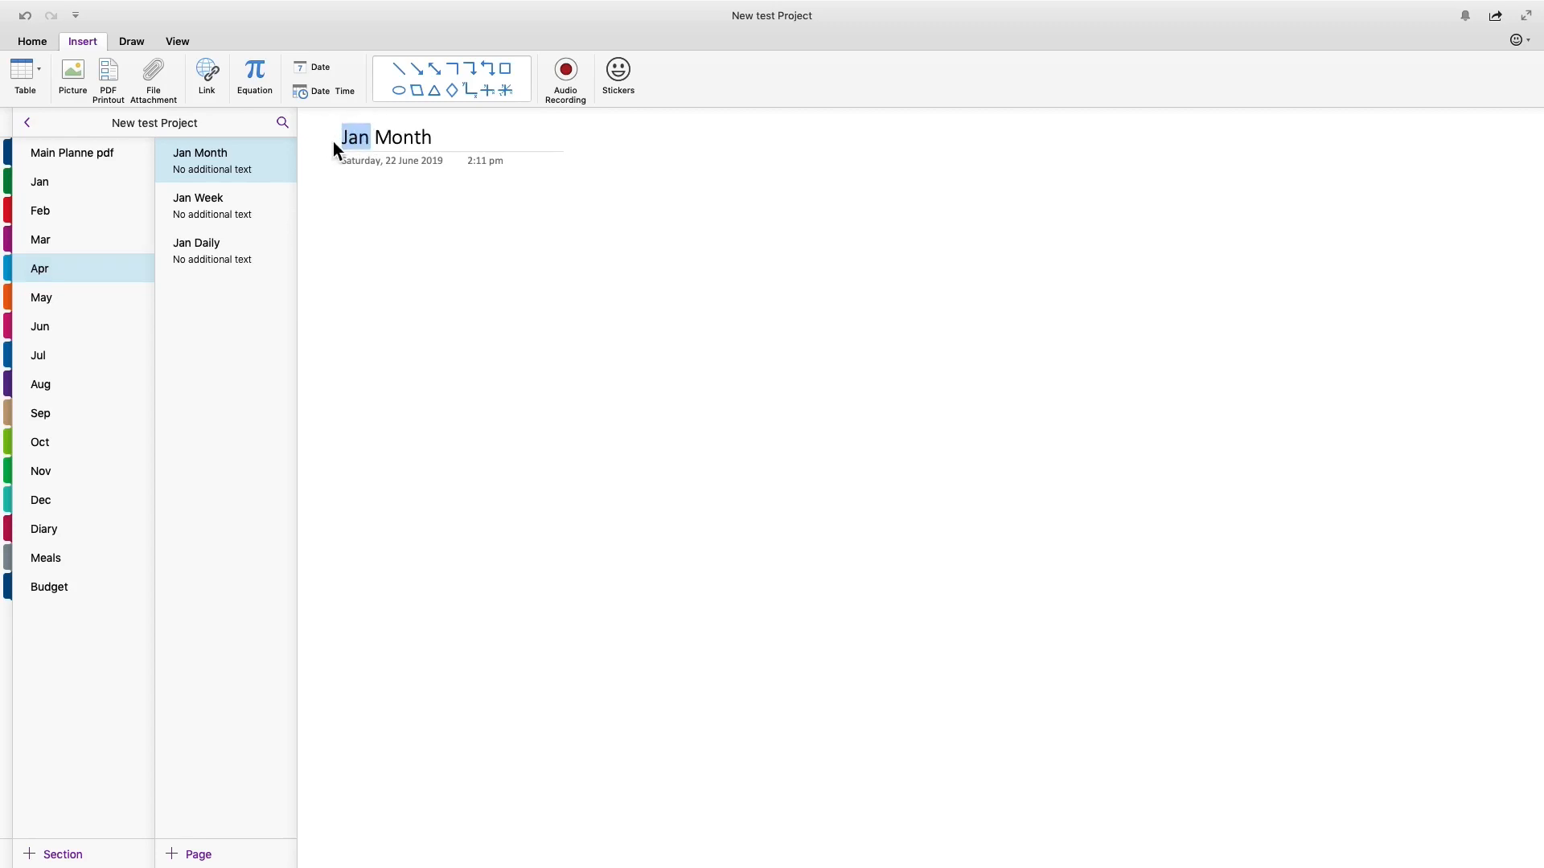
pyautogui.write('Apr')
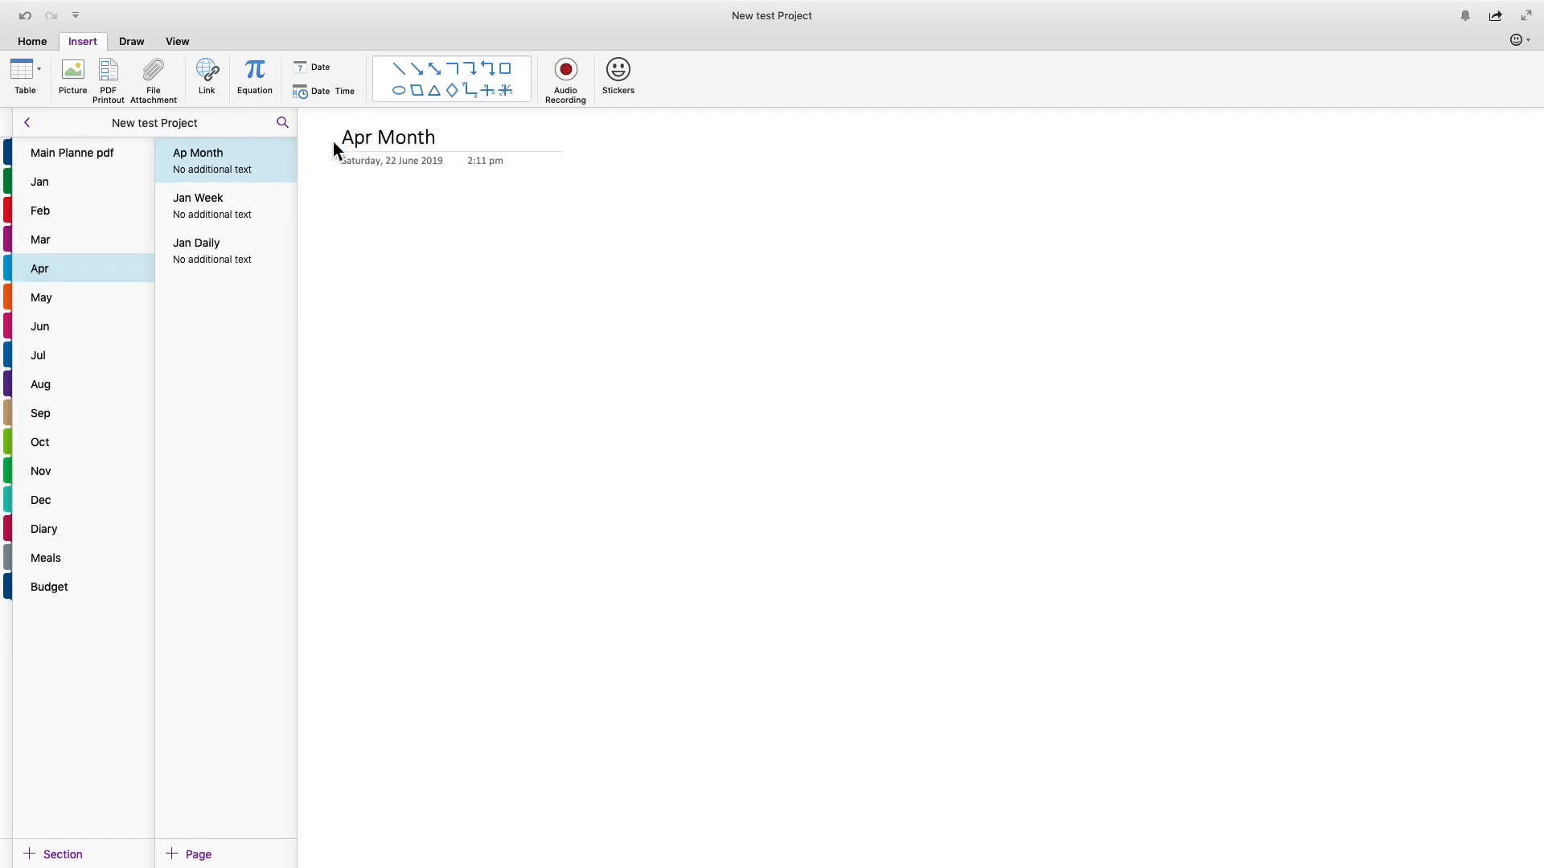
# - Copy the word Apr from the Apr Month title and rename the remaining two pages Apr Week and Apr Daily
pyautogui.moveTo(374, 141); pyautogui.dragTo(349, 147)
pyautogui.rightClick(360, 136)
pyautogui.click(388, 197)
pyautogui.click(185, 206)
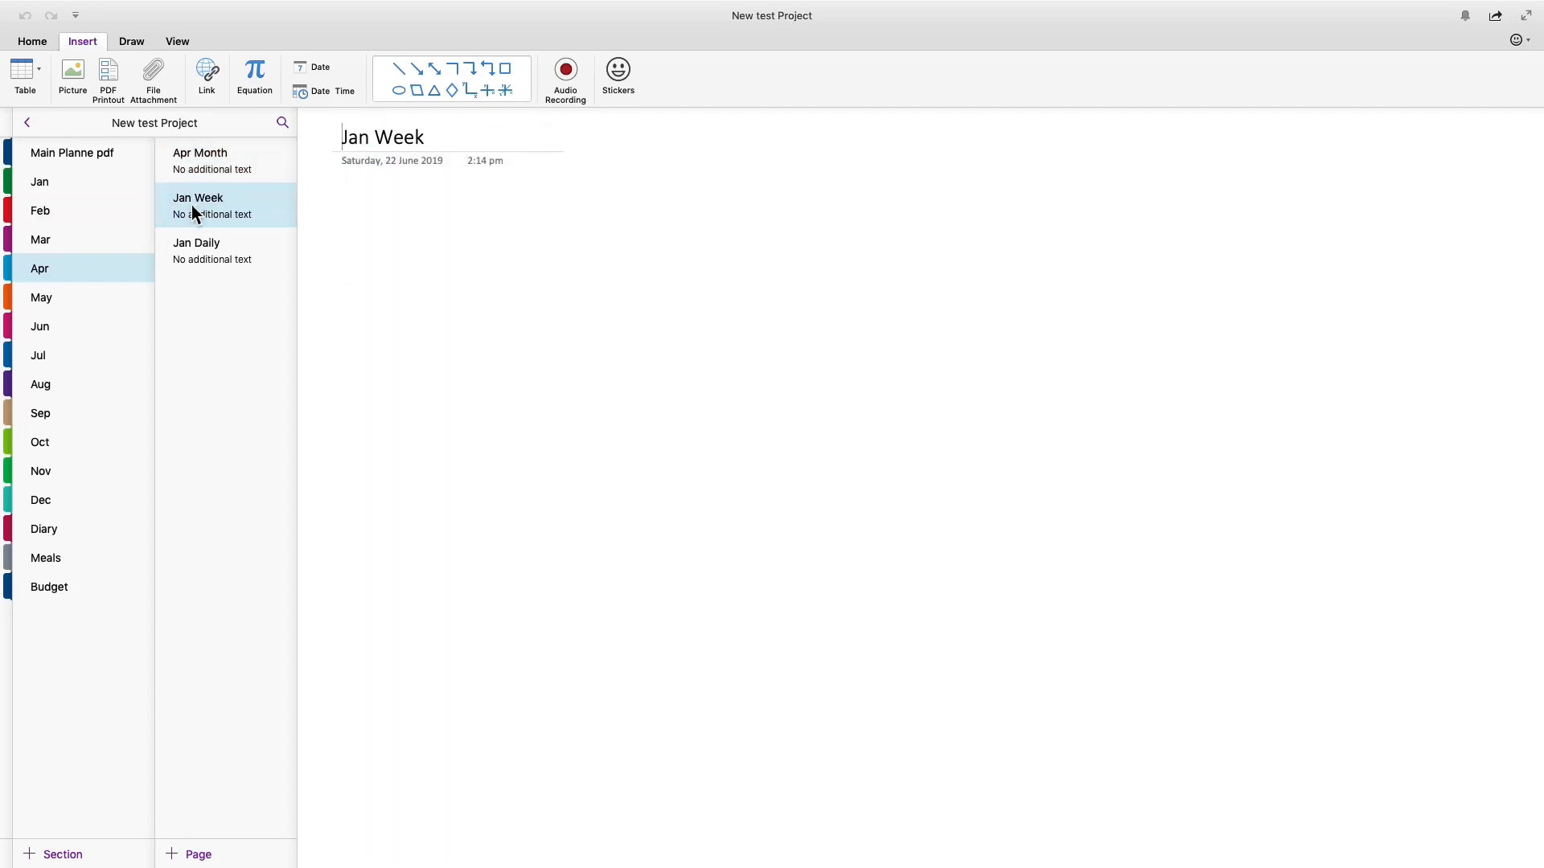
pyautogui.moveTo(372, 139); pyautogui.dragTo(338, 135)
pyautogui.press('super+v')
pyautogui.click(197, 247)
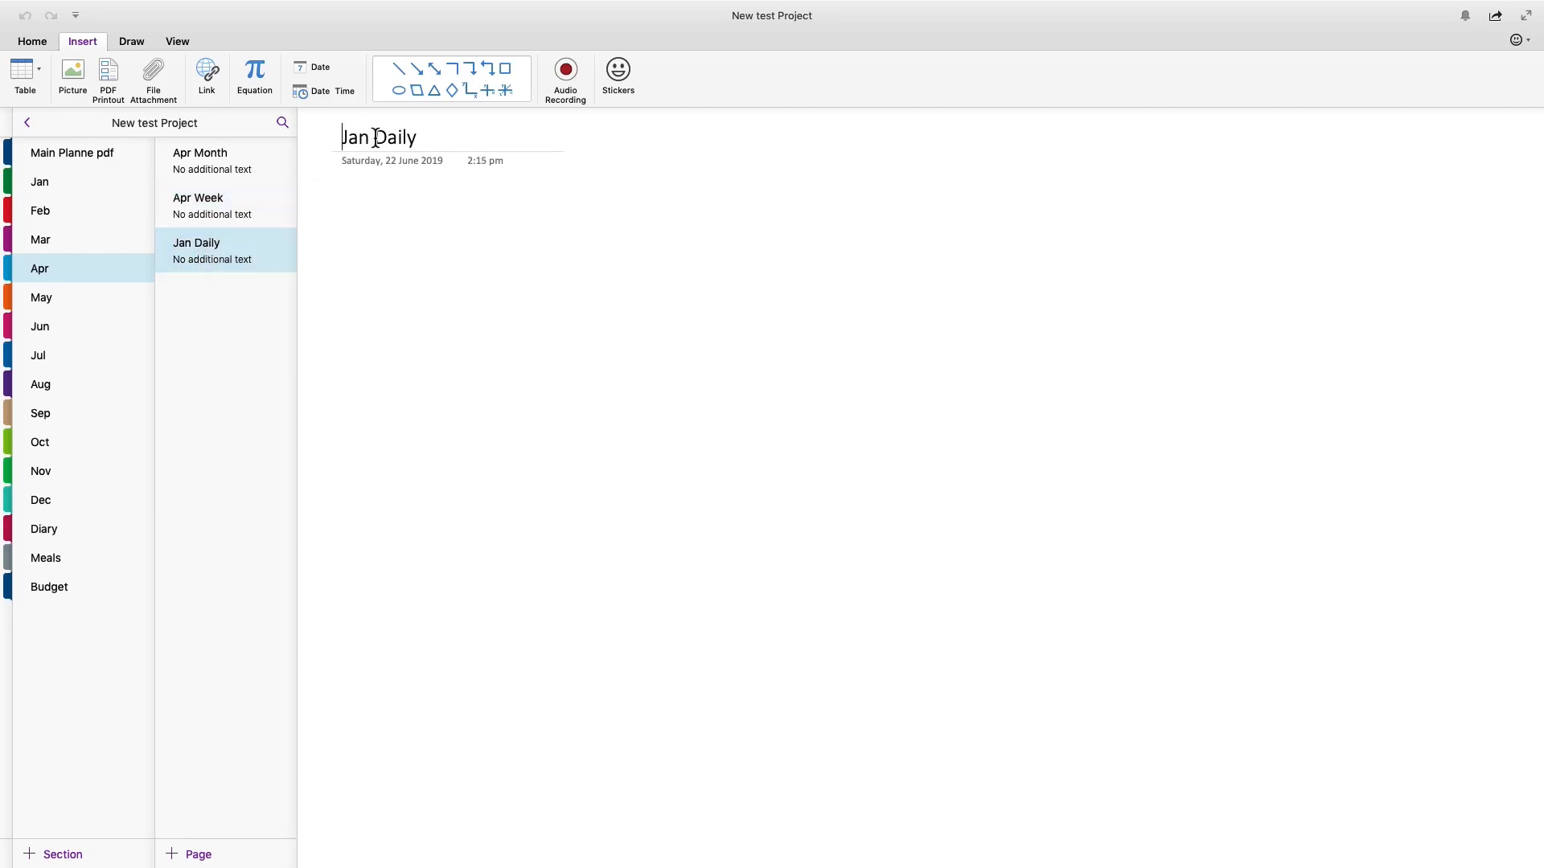
pyautogui.moveTo(374, 138); pyautogui.dragTo(326, 143)
pyautogui.write('Apr')
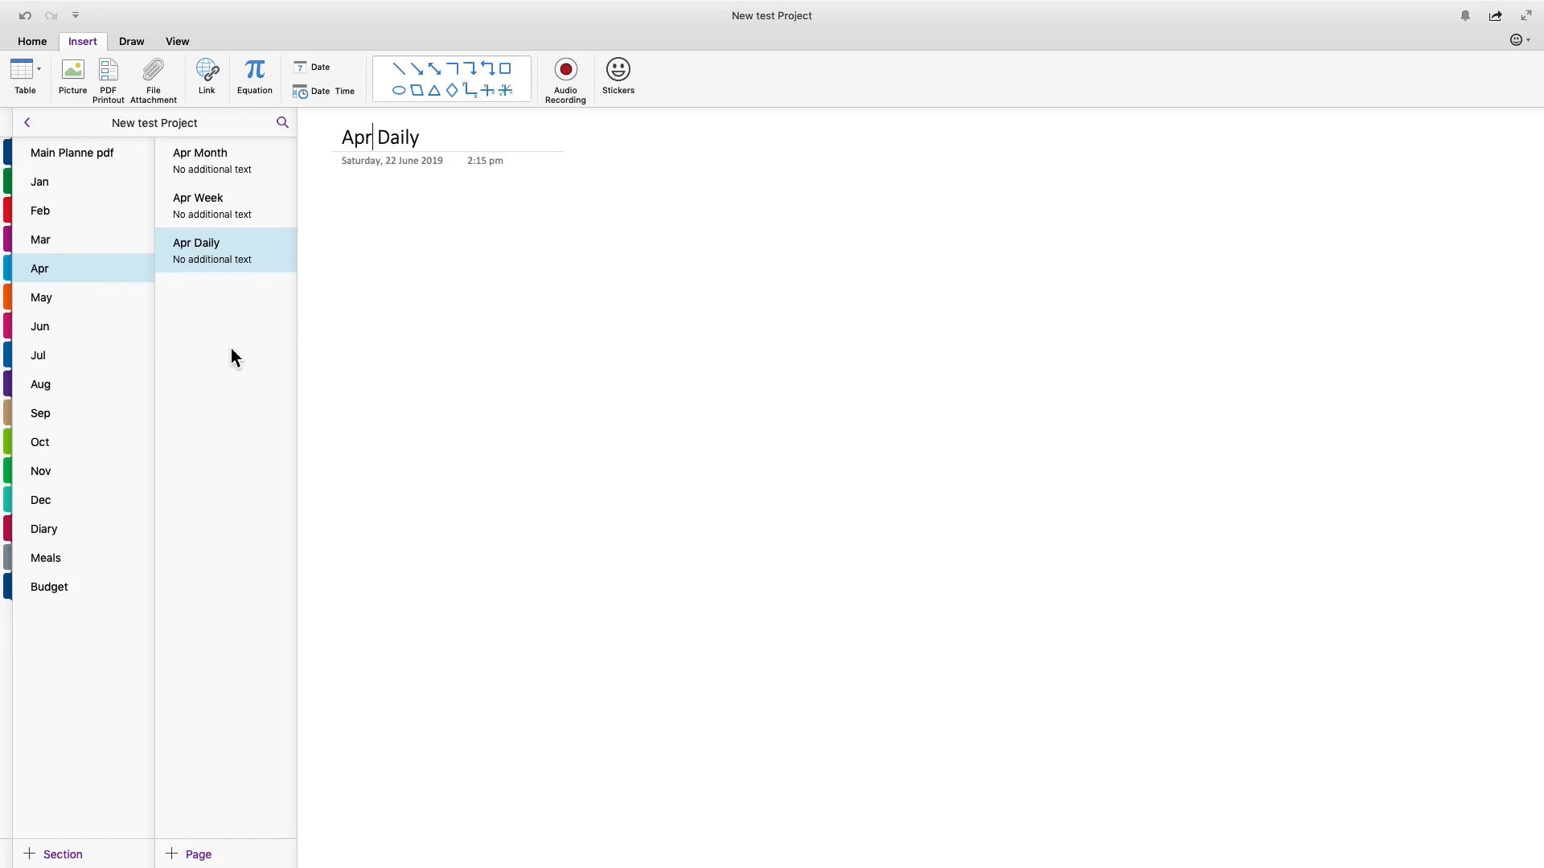
pyautogui.click(225, 302)
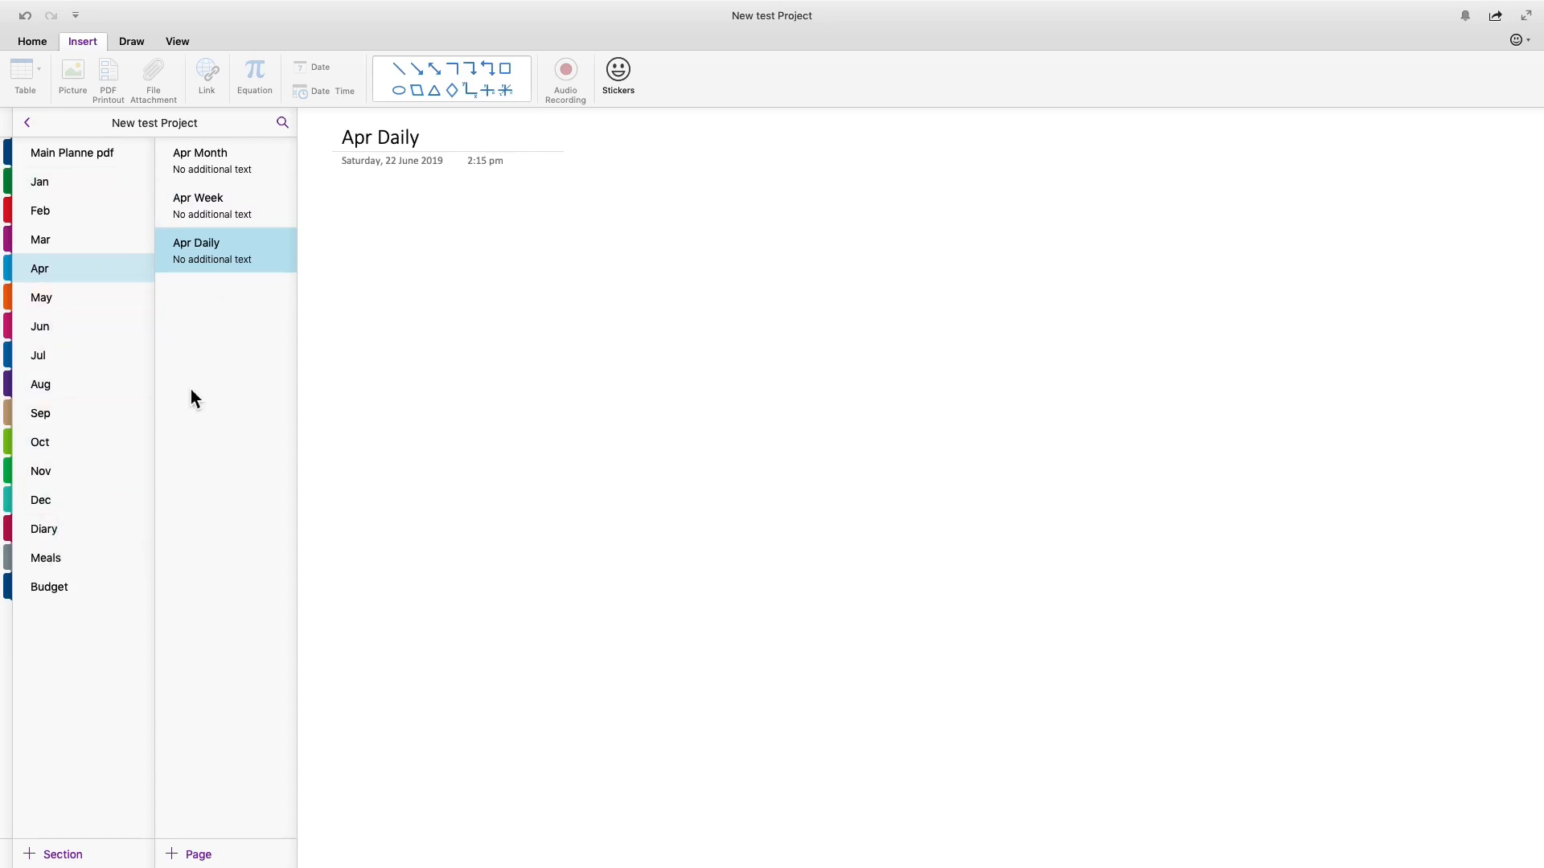
# - Copy the January monthly calendar image from the Main Planne pdf section and paste it into the Jan Month page
pyautogui.click(60, 180)
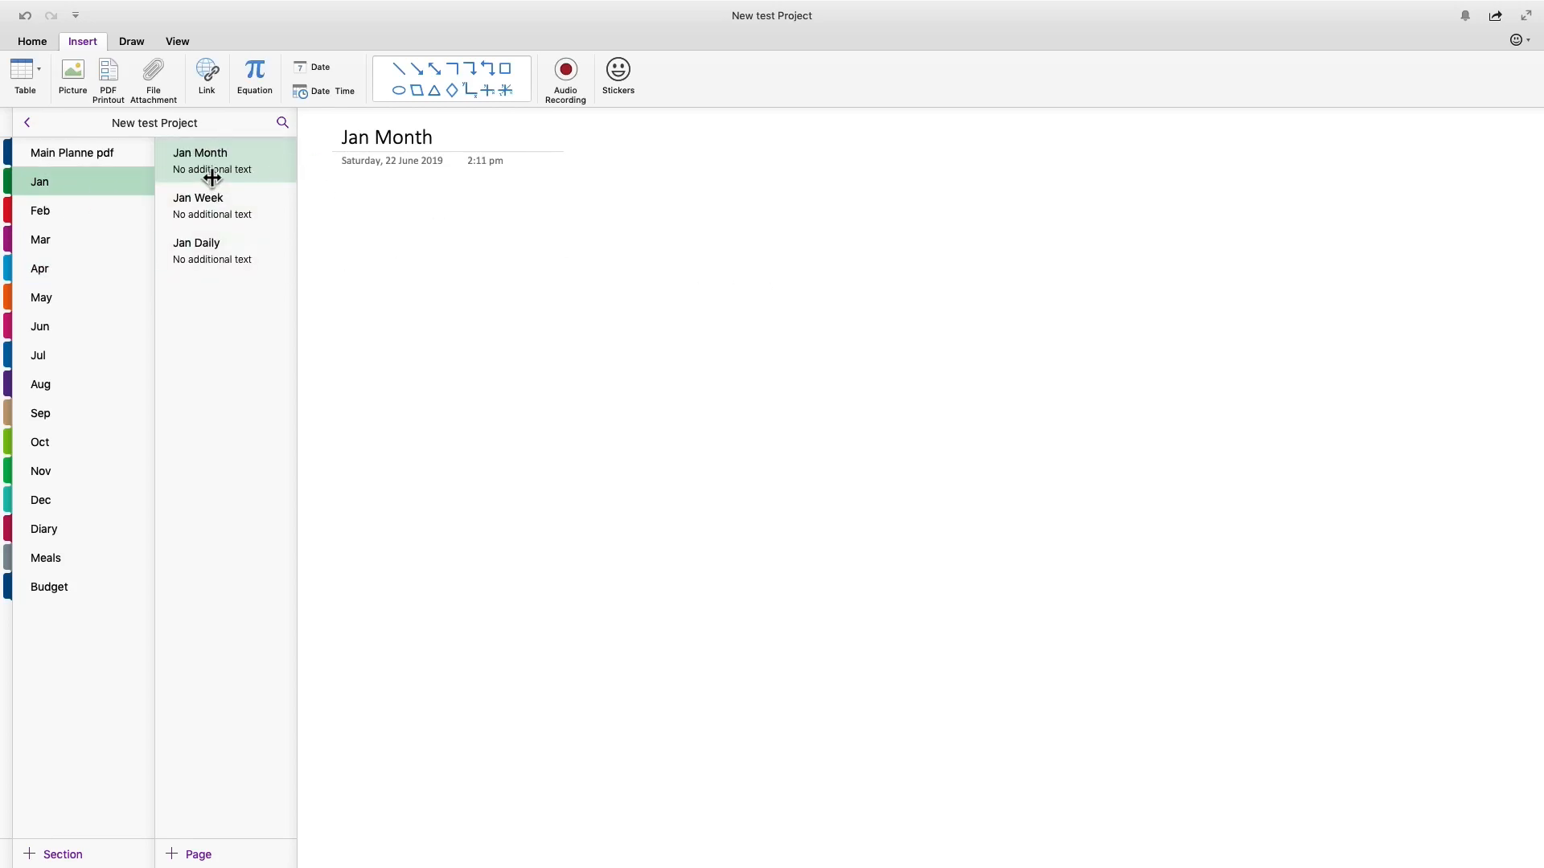
pyautogui.click(70, 150)
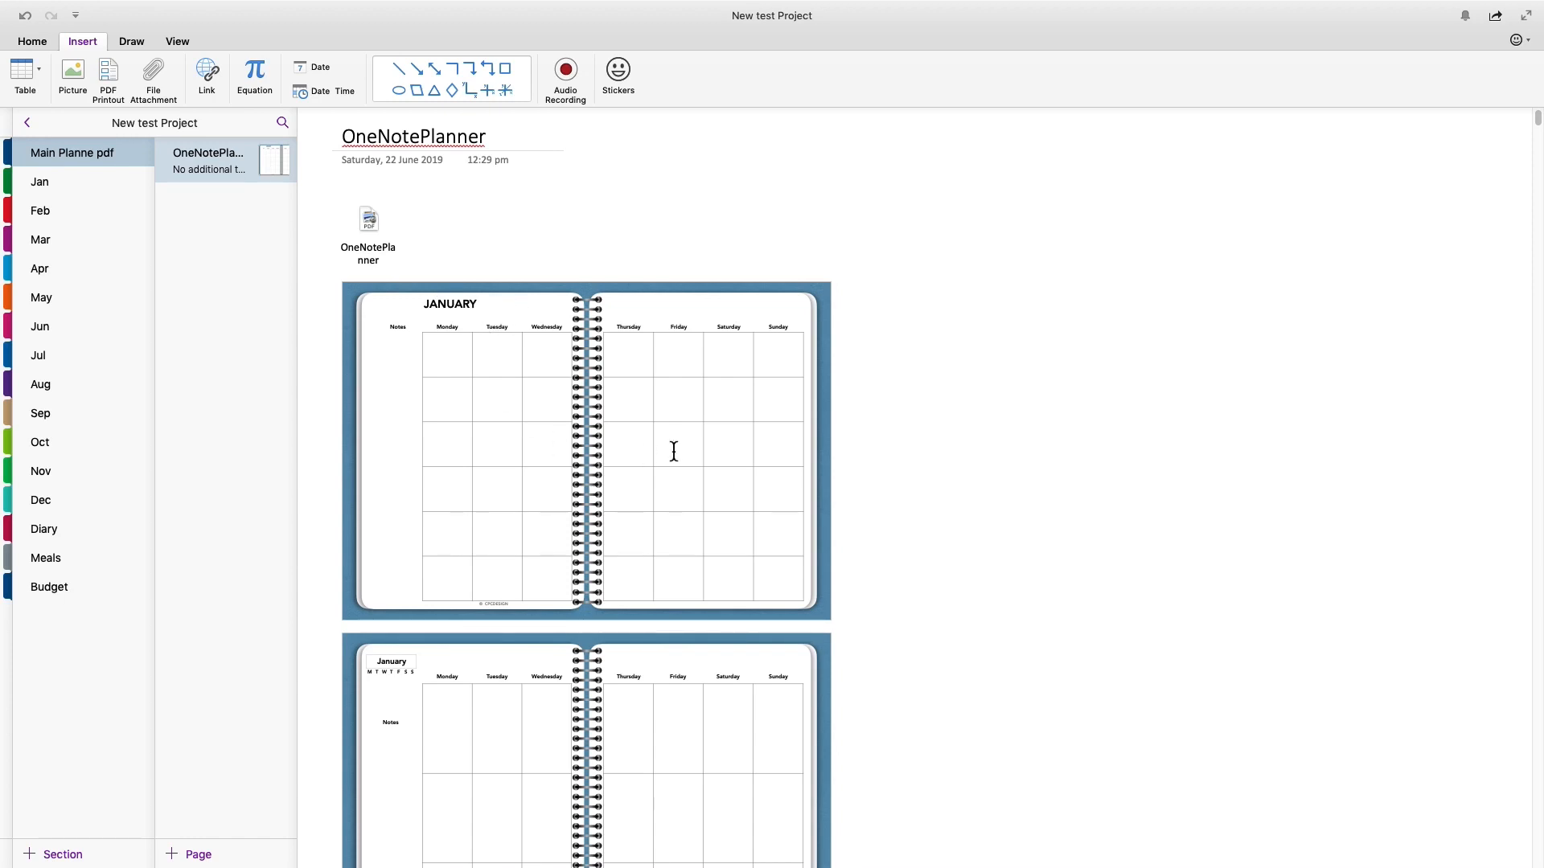
pyautogui.click(517, 400)
pyautogui.rightClick(516, 401)
pyautogui.click(527, 419)
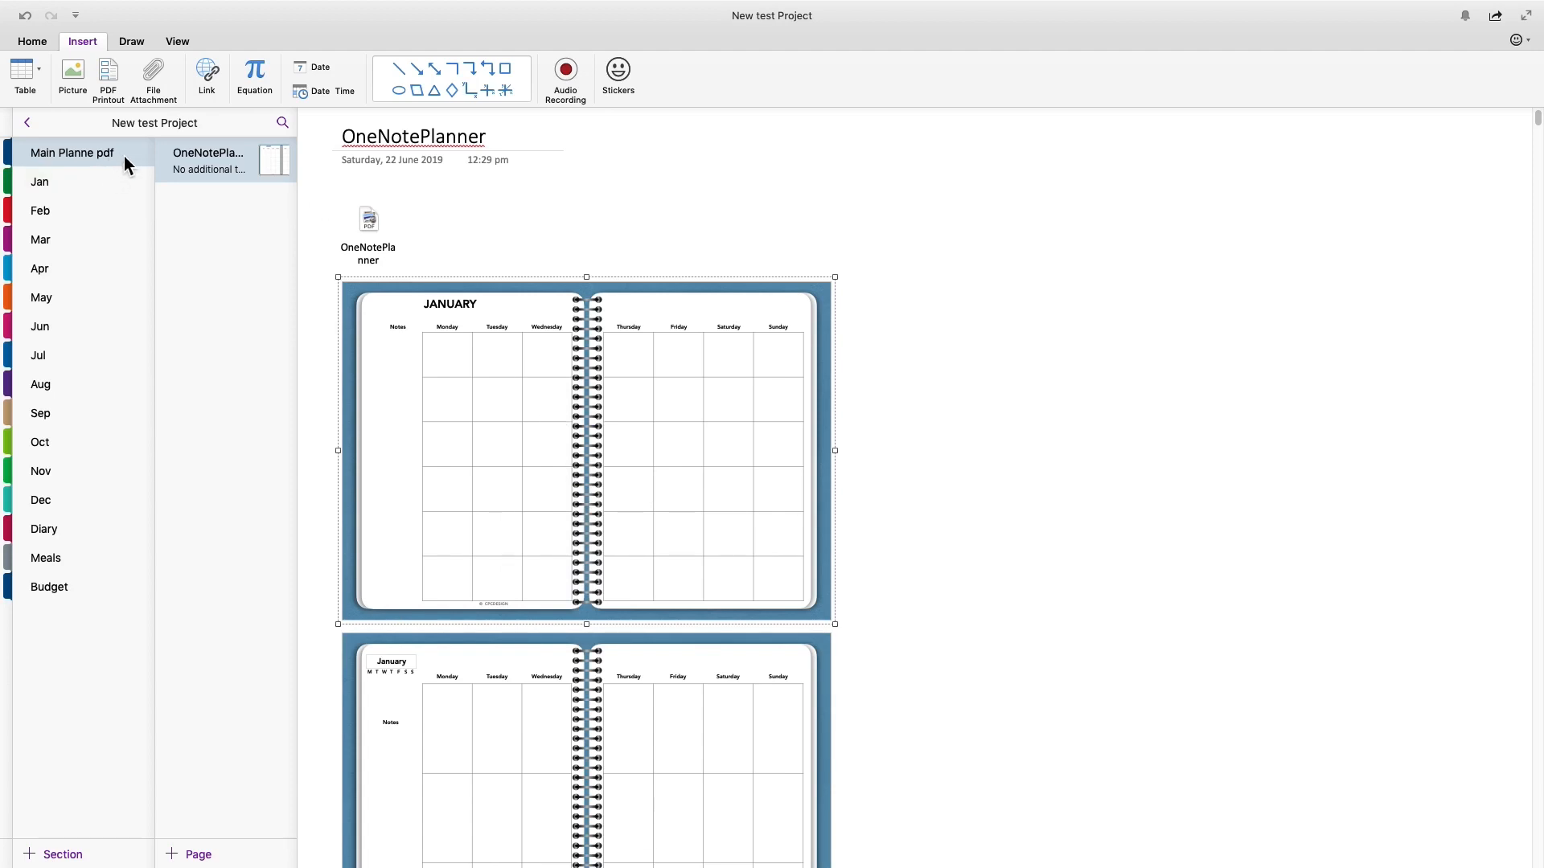
pyautogui.click(61, 185)
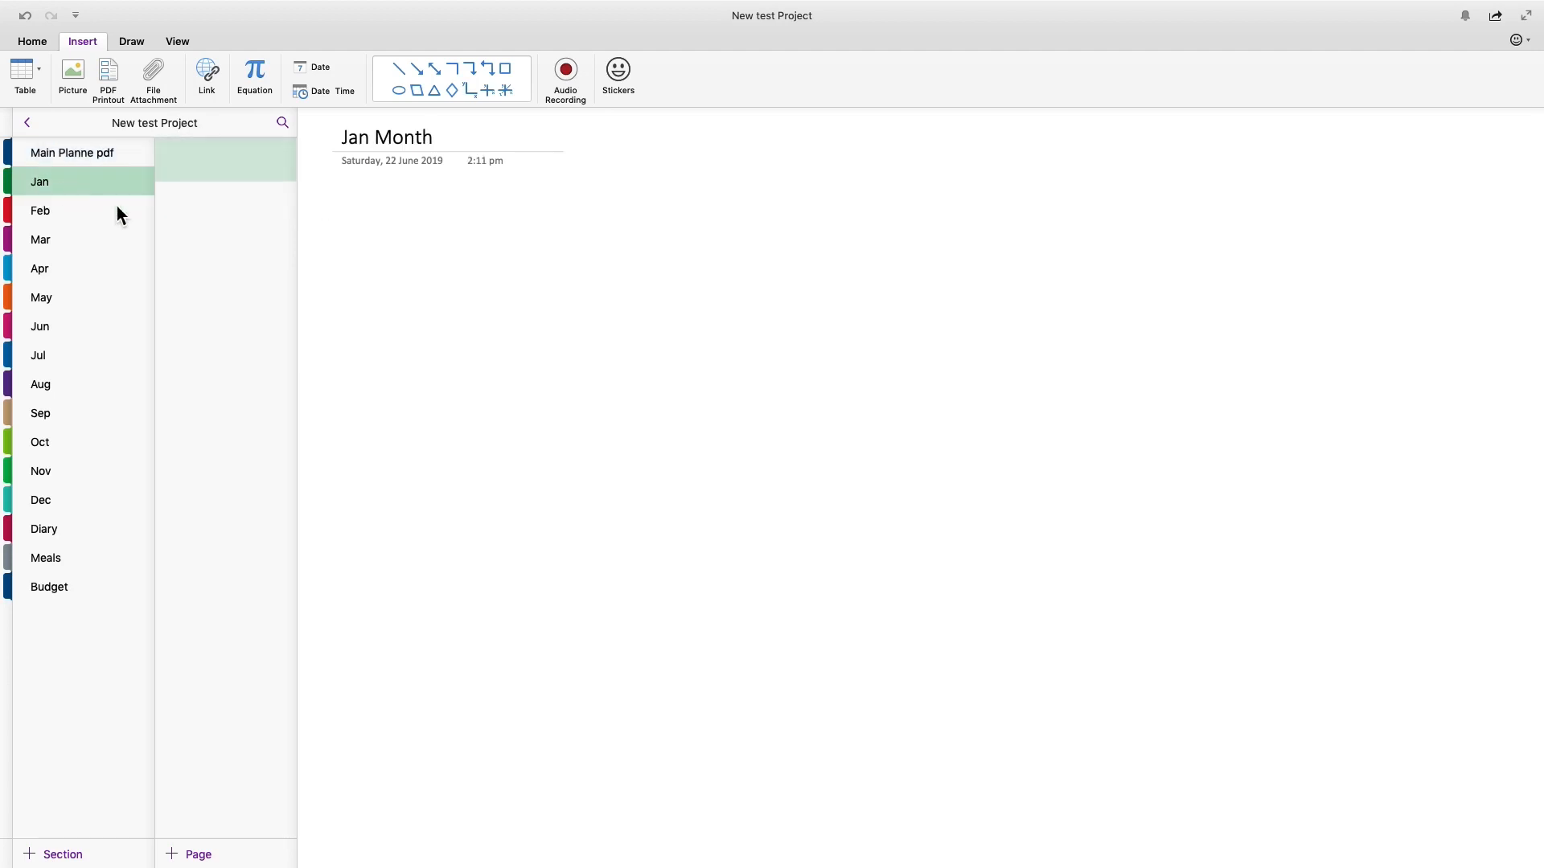
pyautogui.rightClick(367, 233)
pyautogui.click(409, 307)
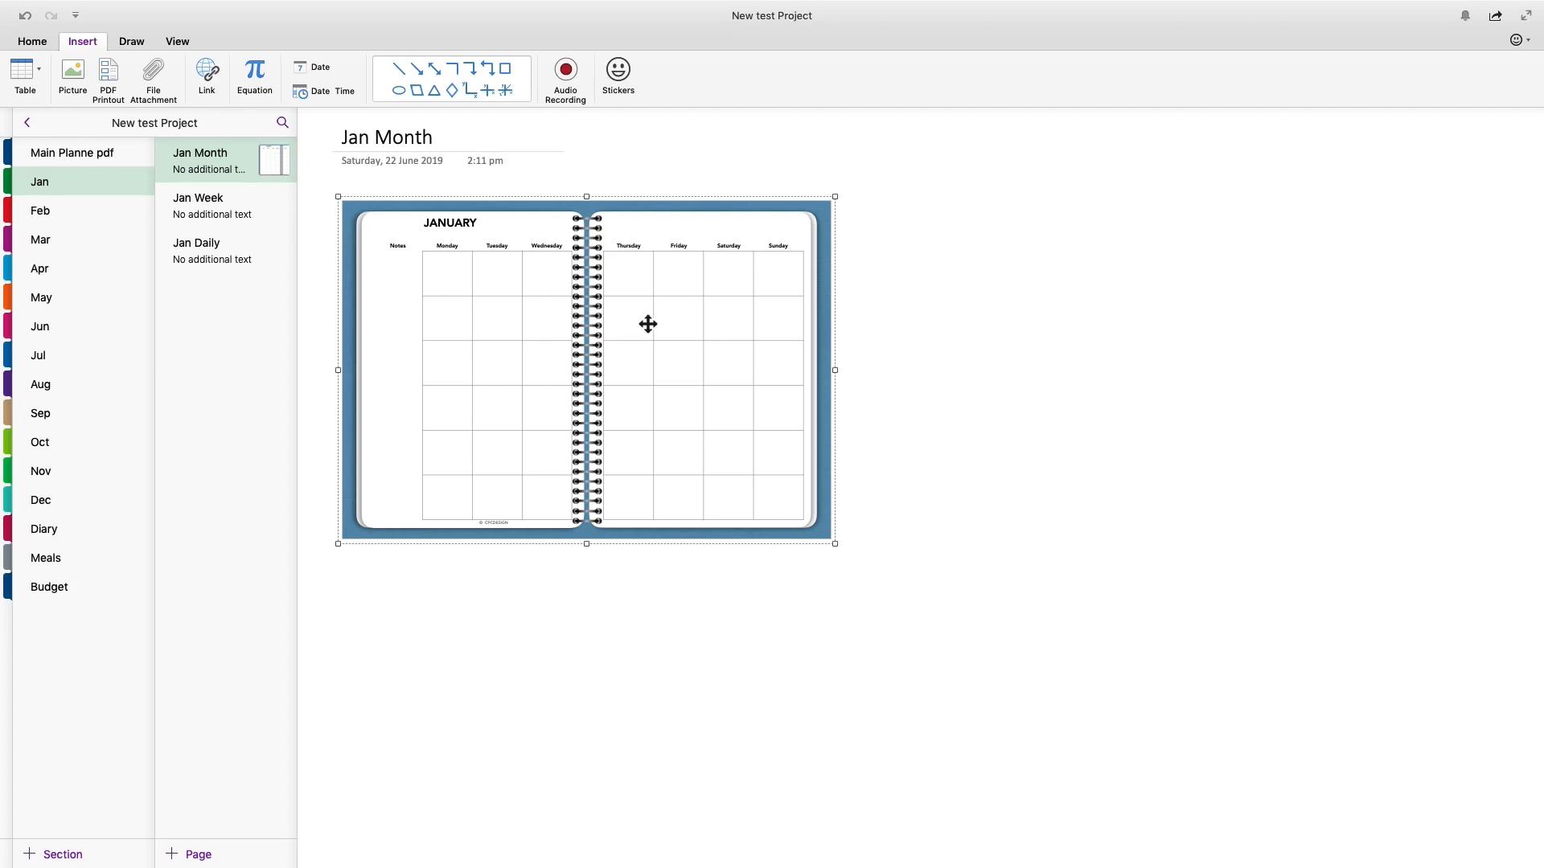
# - Move the January calendar image lower on the Jan Month page and enter the text "I" in a note above it
pyautogui.moveTo(644, 324); pyautogui.dragTo(692, 551)
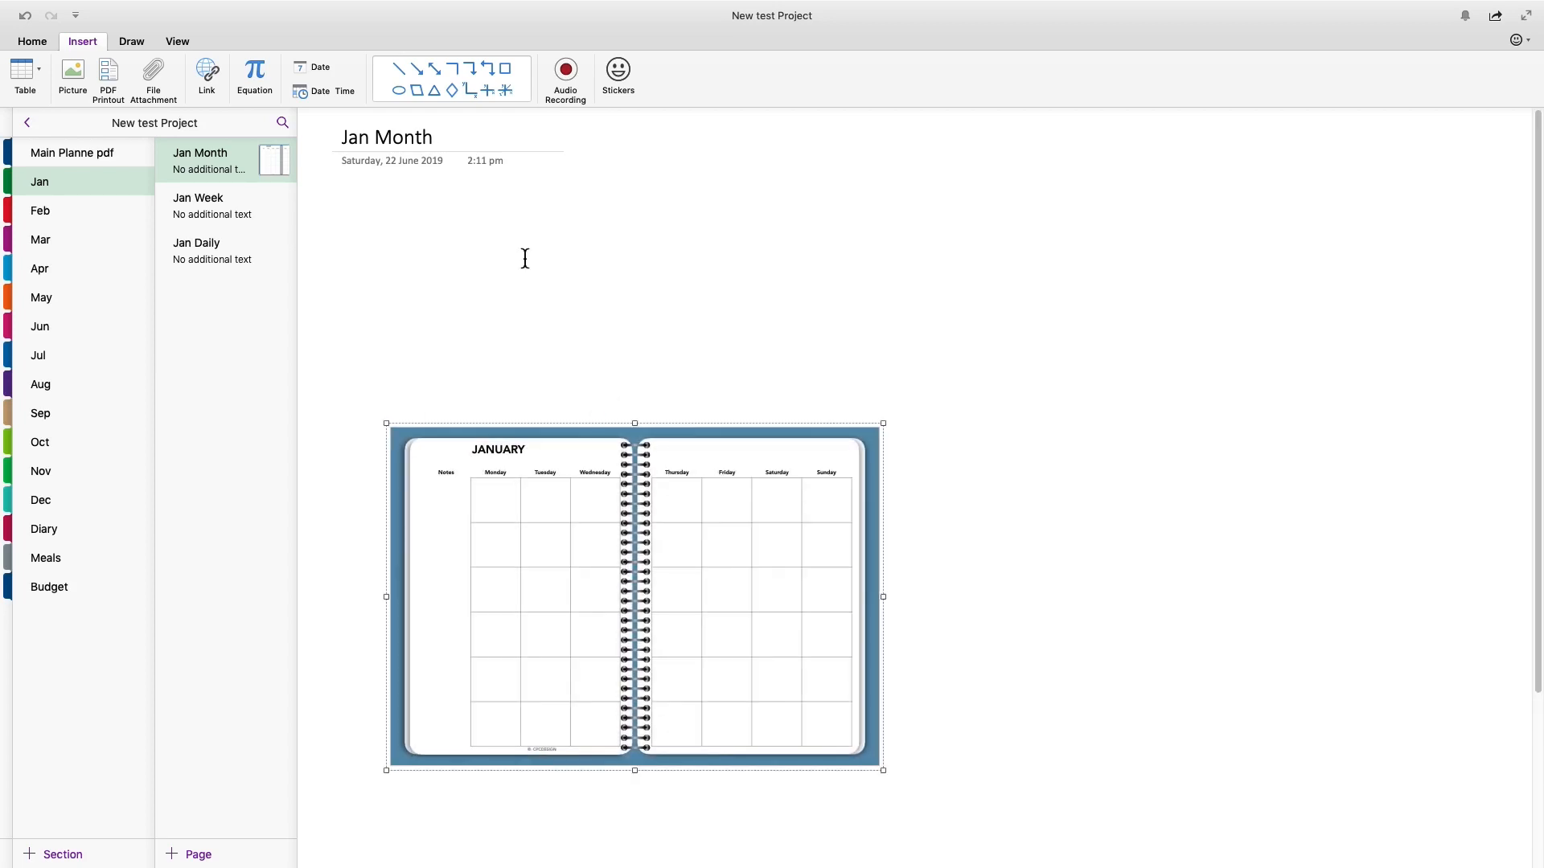
pyautogui.click(438, 142)
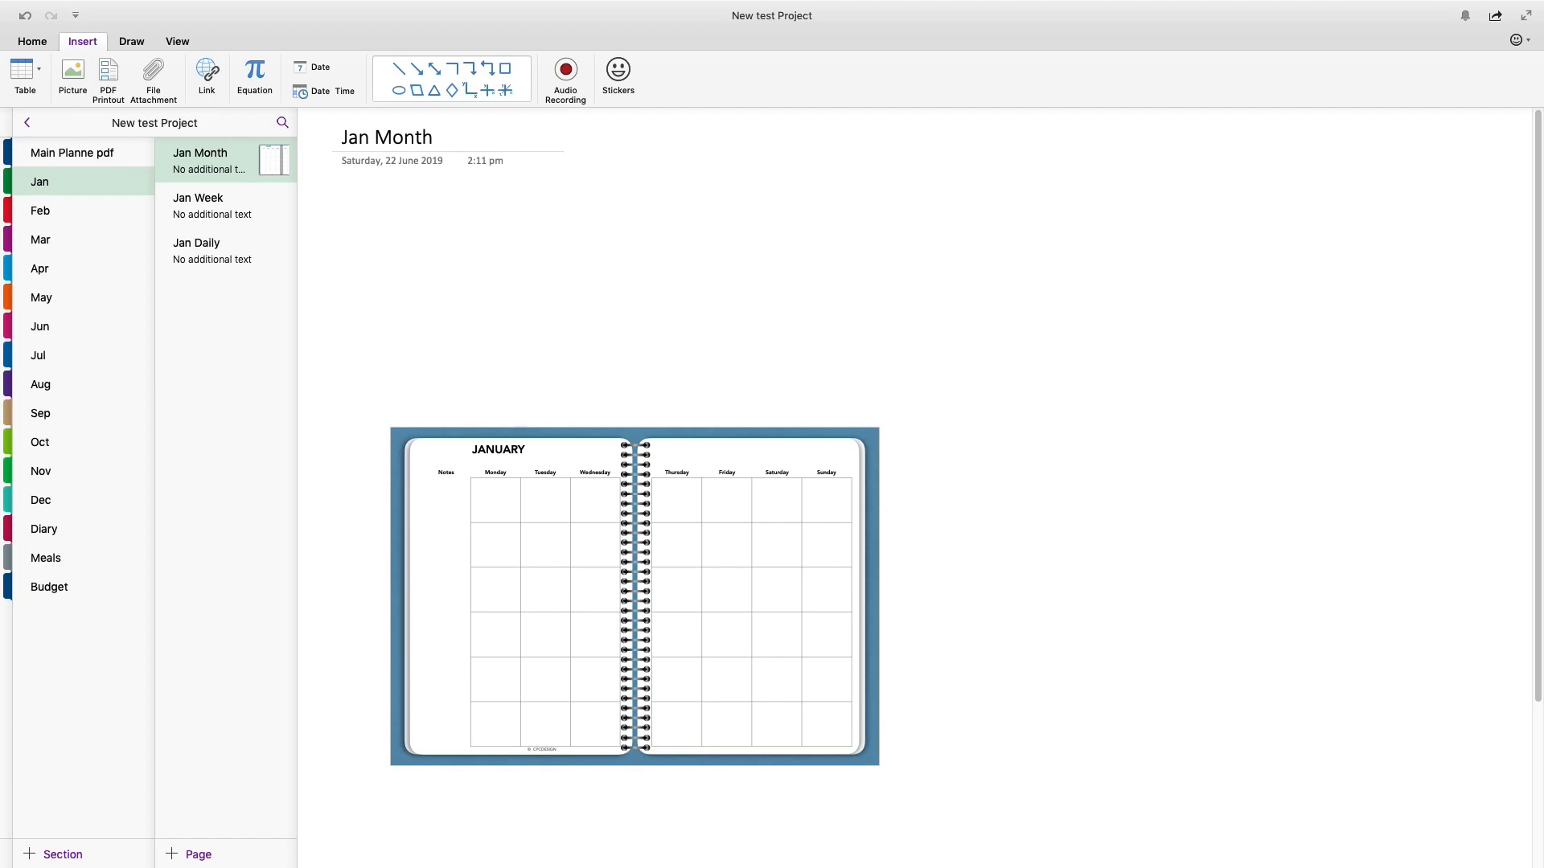
pyautogui.write('I')
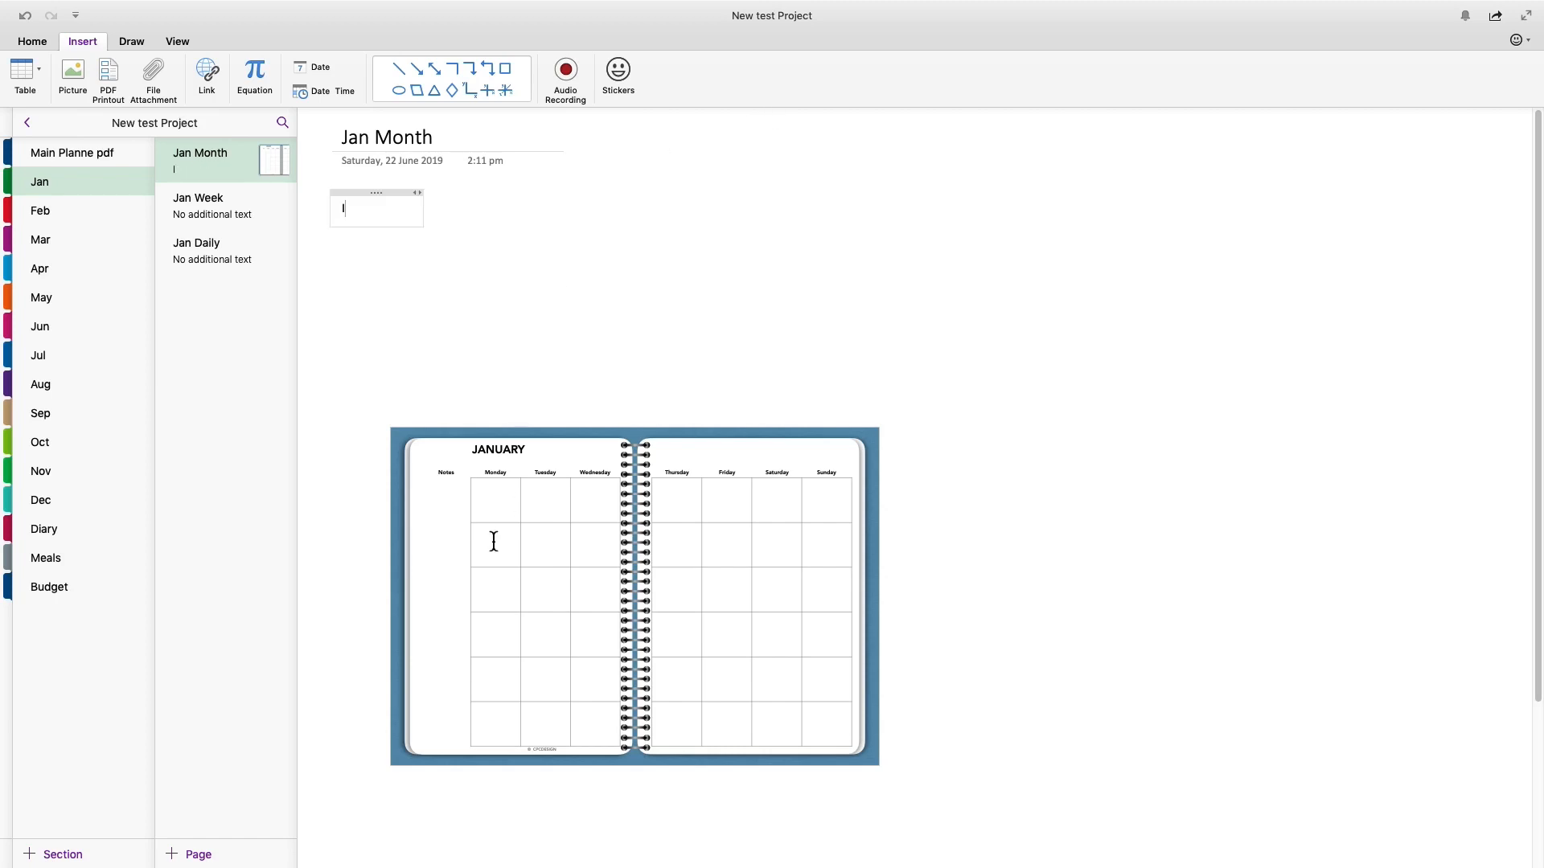
# - Move the January calendar image up to the "I" note on the Jan Month page and restore it to its original size
pyautogui.click(508, 493)
pyautogui.moveTo(506, 493); pyautogui.dragTo(489, 275)
pyautogui.rightClick(515, 372)
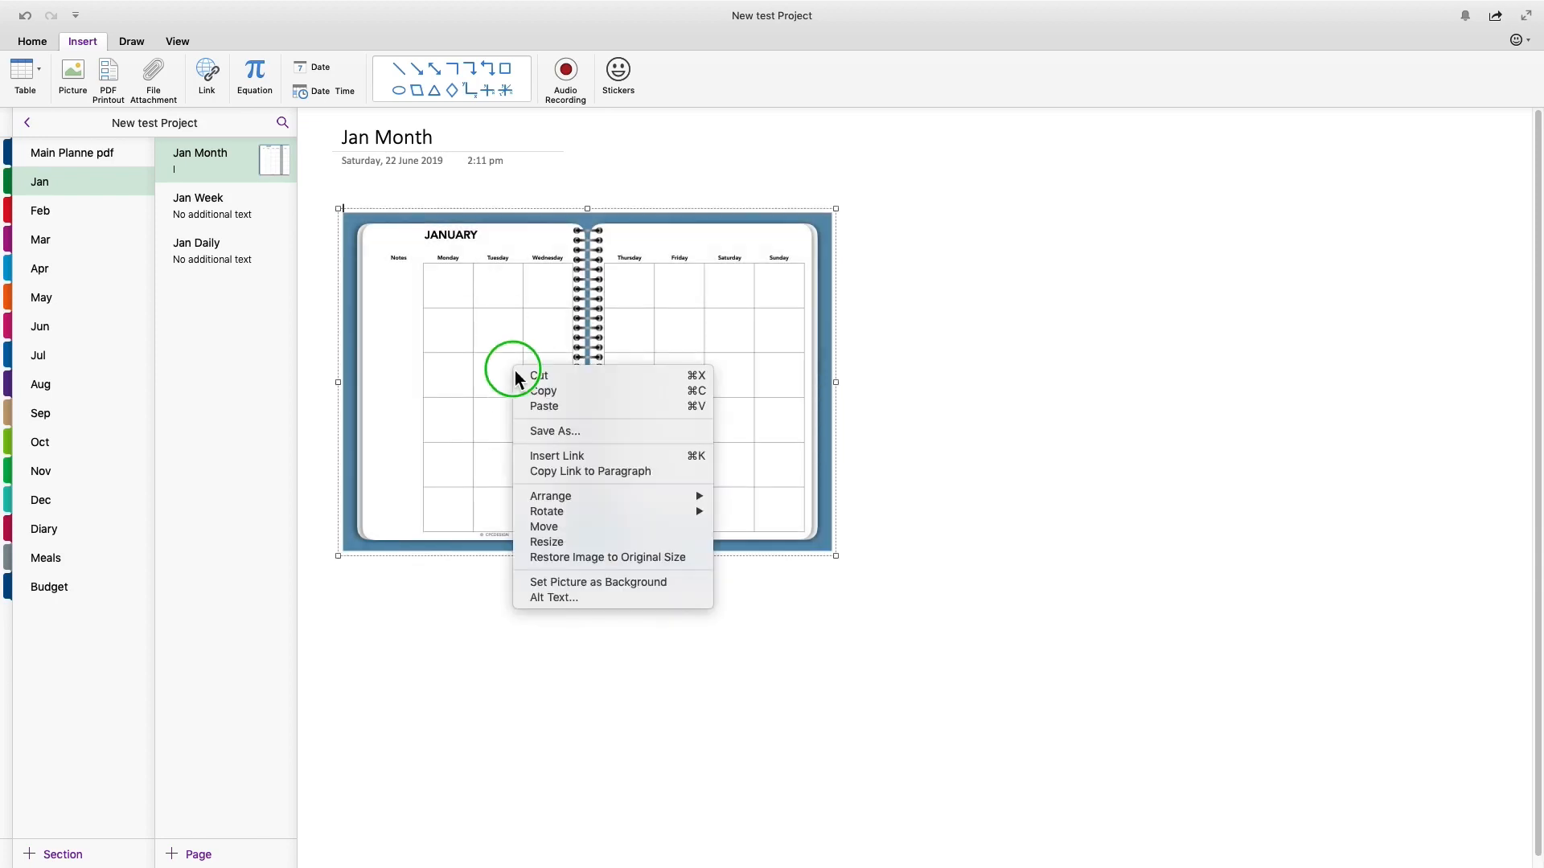
pyautogui.click(612, 558)
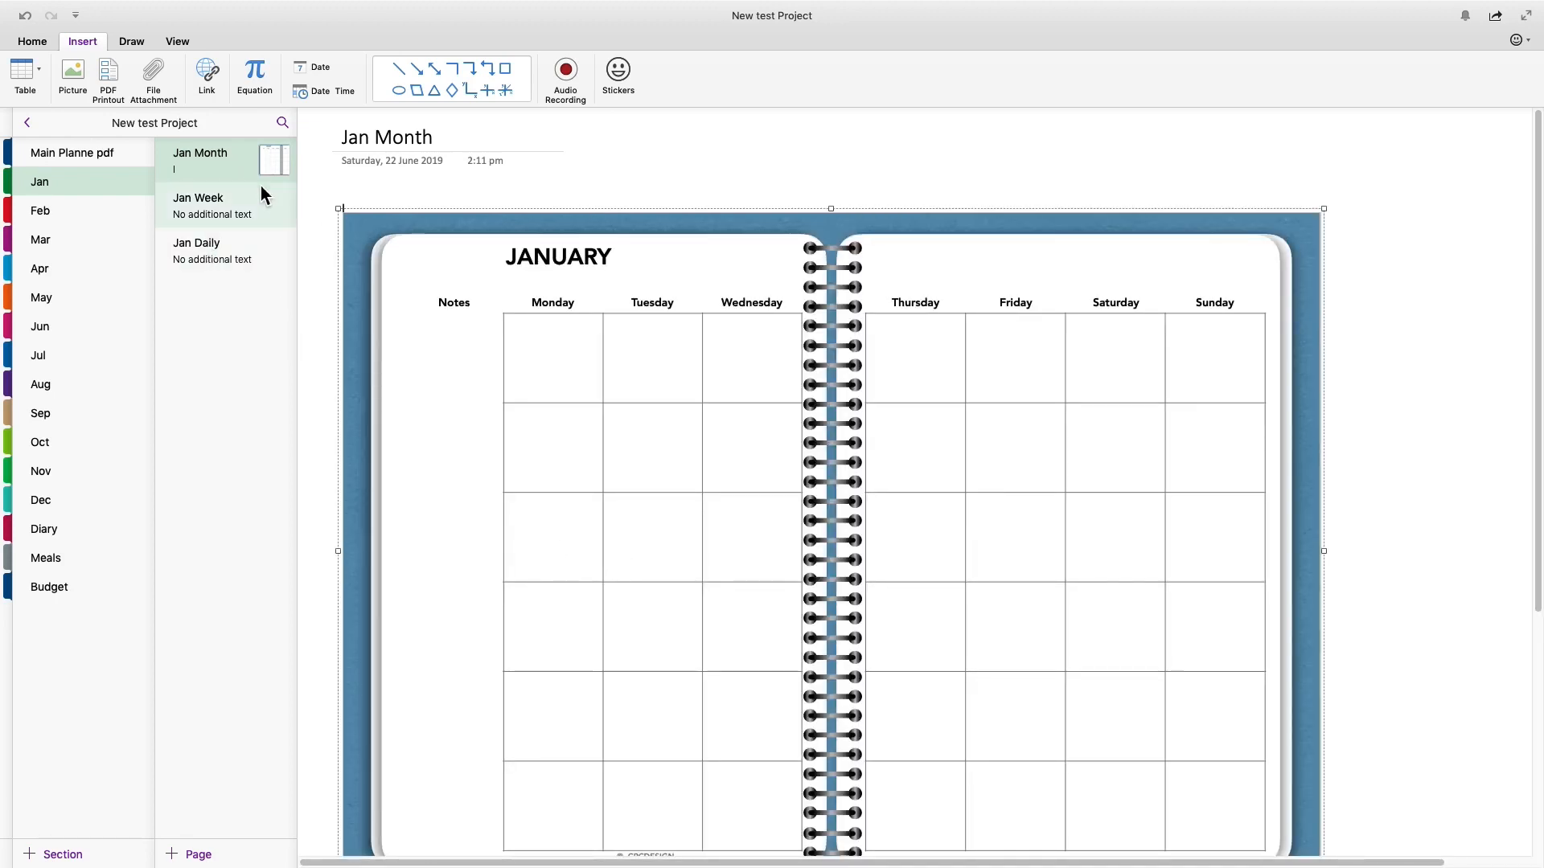
# - Delete the "I" note from the Jan Month page and enter "I" in a note below the Jan Week title
pyautogui.click(341, 207)
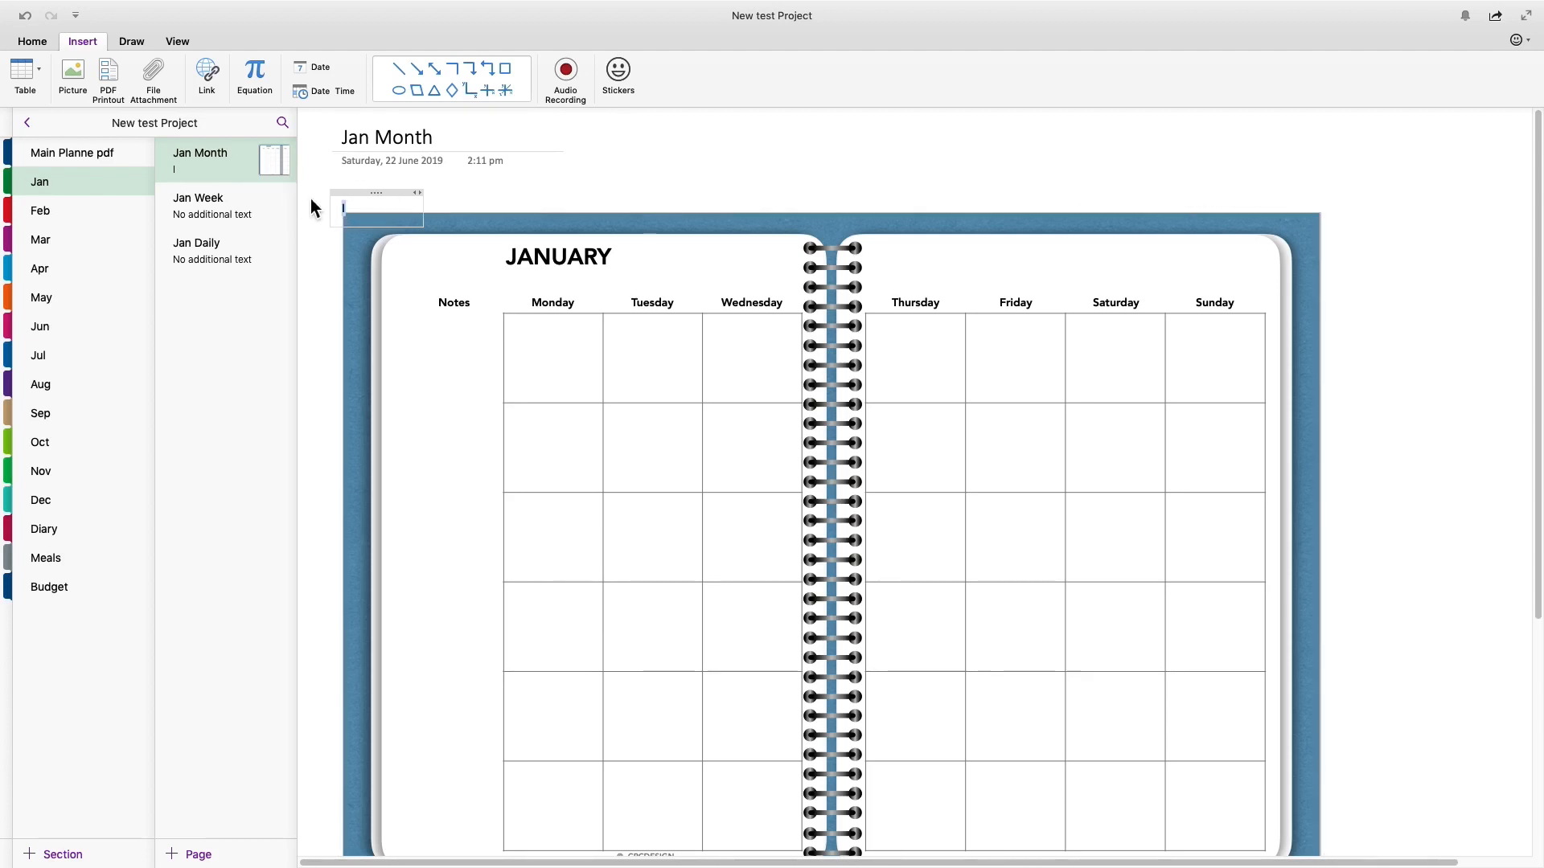
pyautogui.click(219, 207)
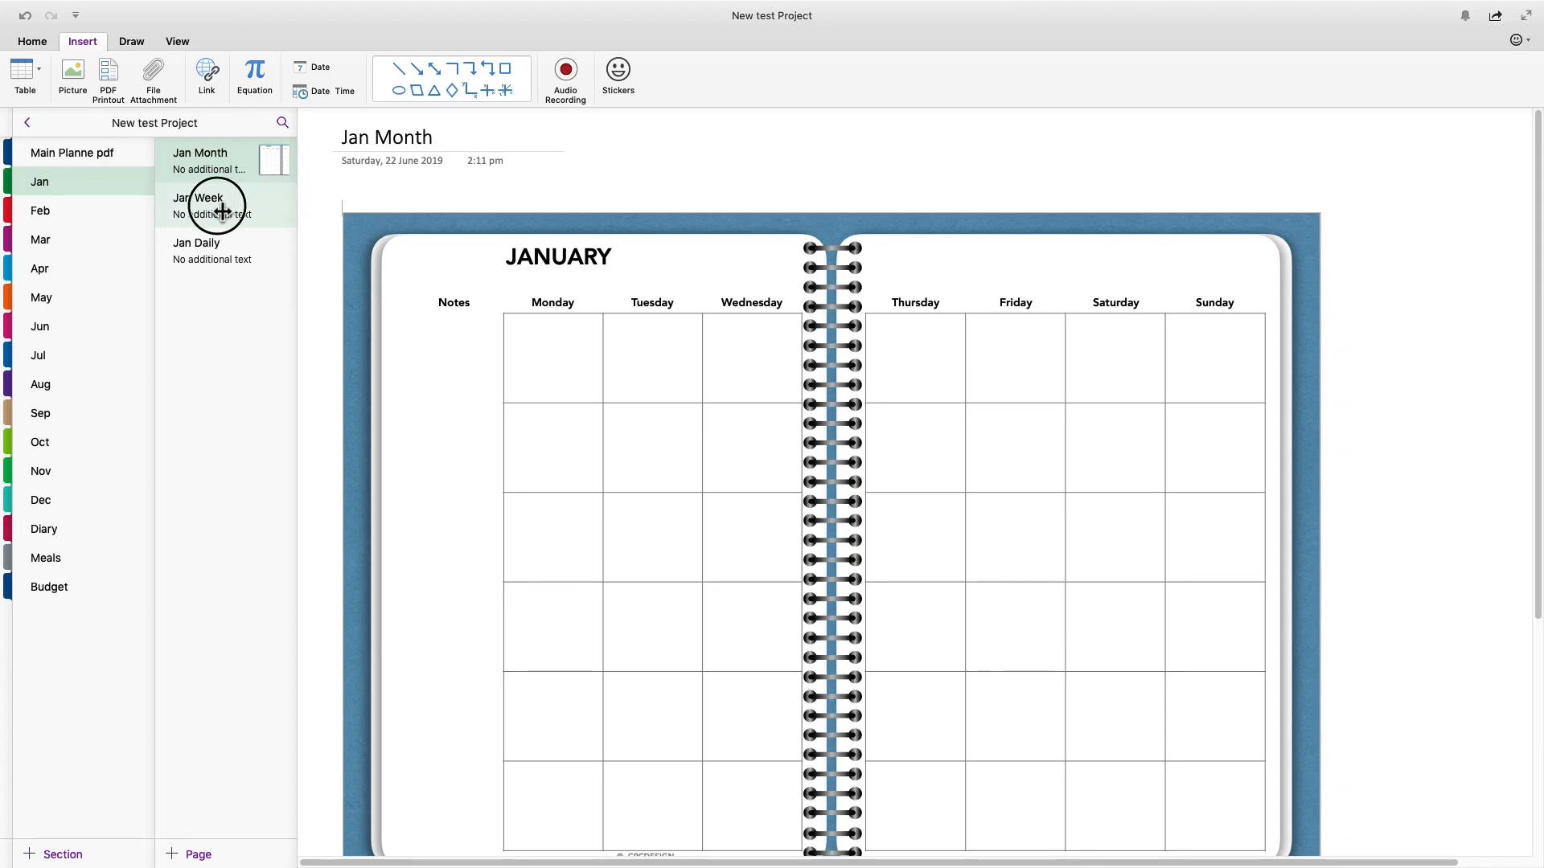
pyautogui.click(442, 132)
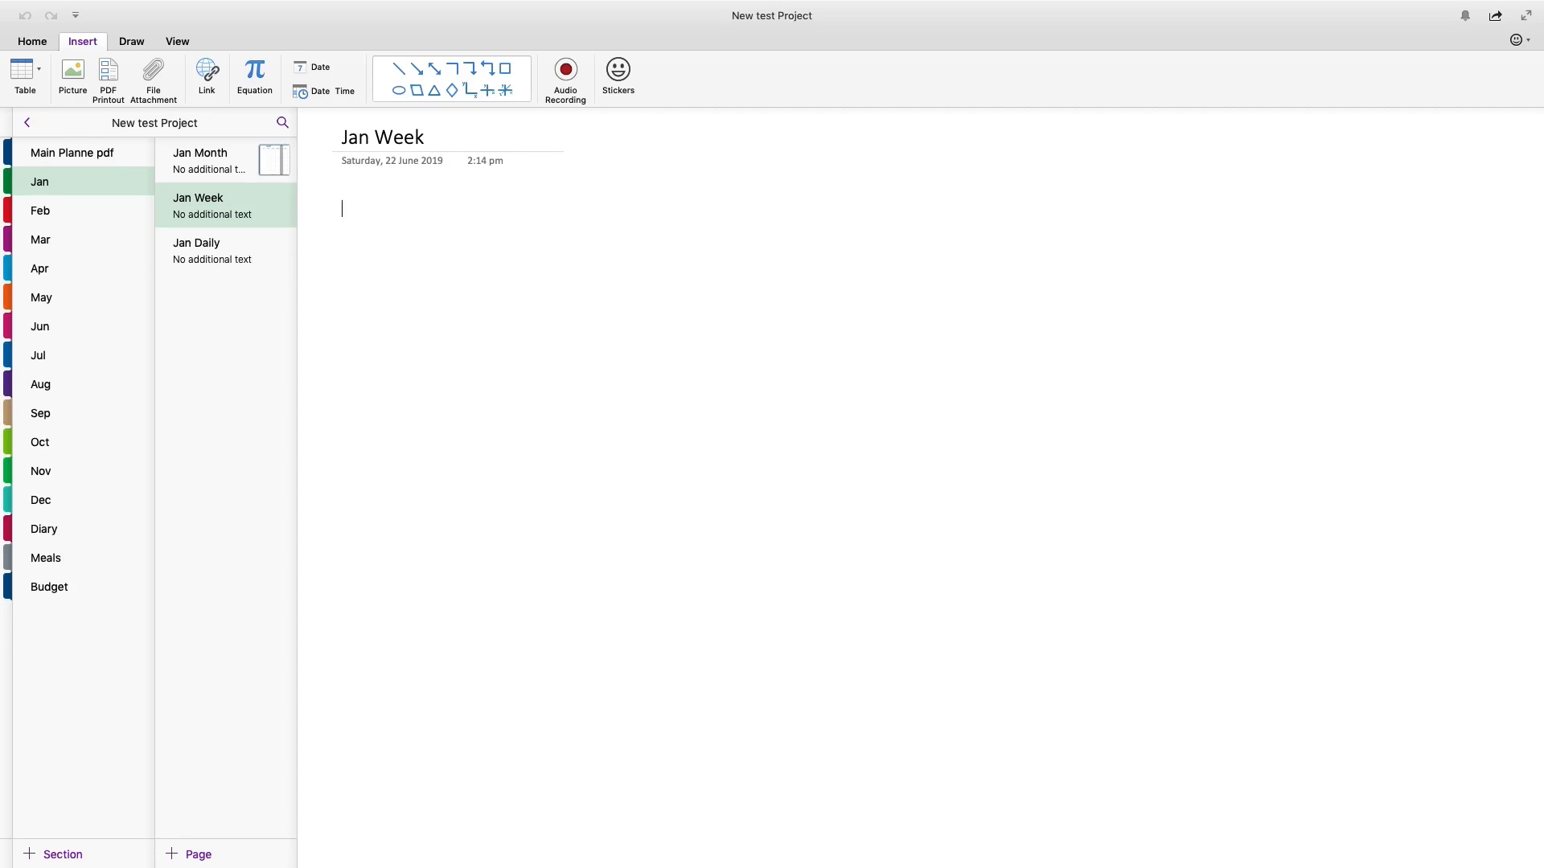
pyautogui.write('I')
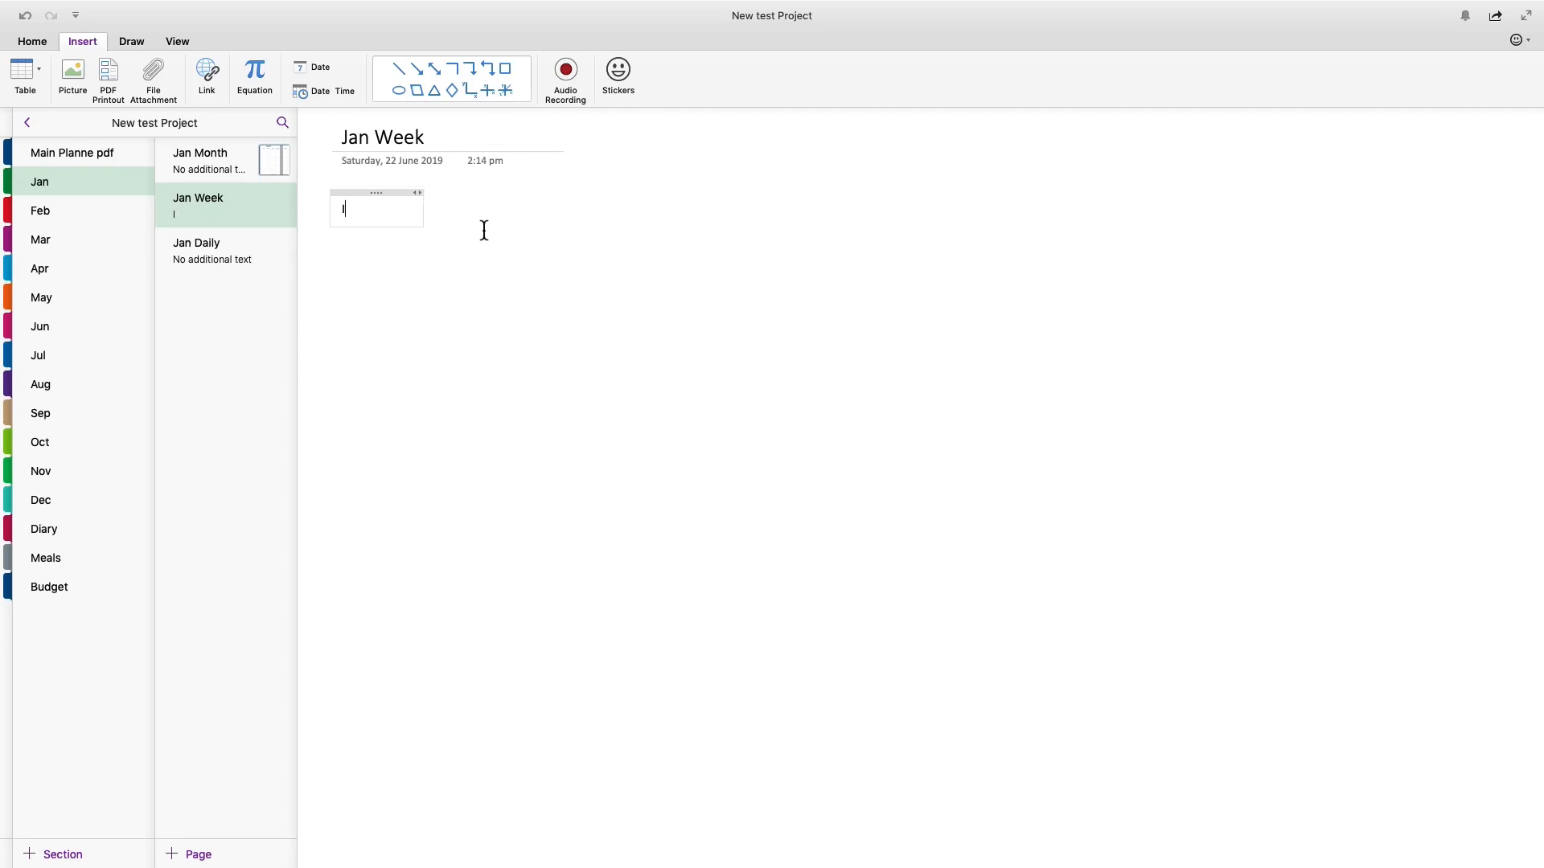
pyautogui.click(461, 377)
# - Copy the first January weekly image from the Main Planne pdf section and paste it into the Jan Week page
pyautogui.click(65, 152)
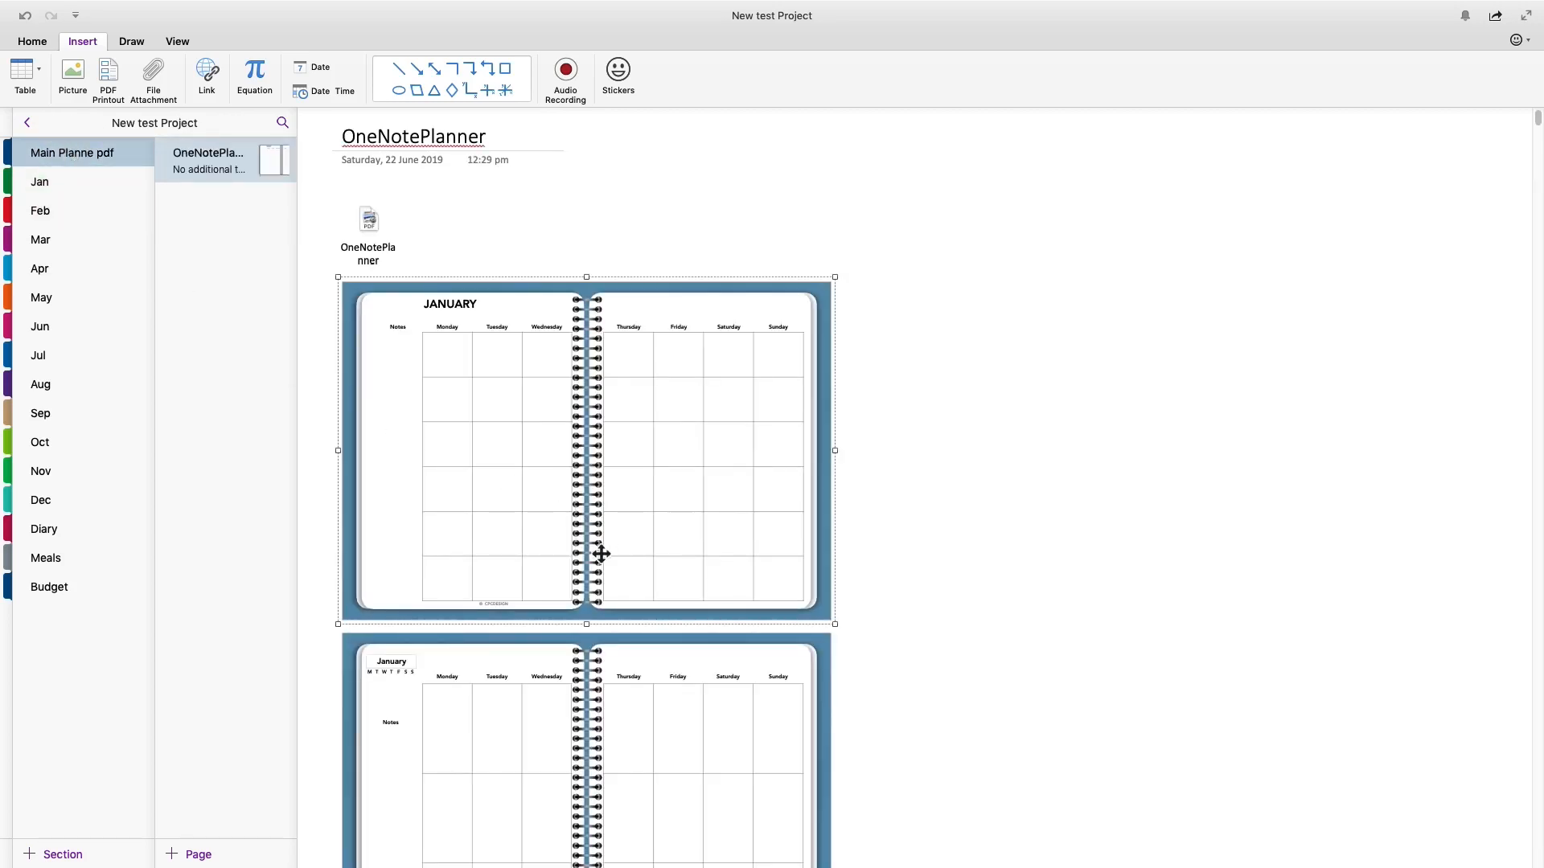
pyautogui.scroll(-3, 601, 554)
pyautogui.scroll(-5, 599, 554)
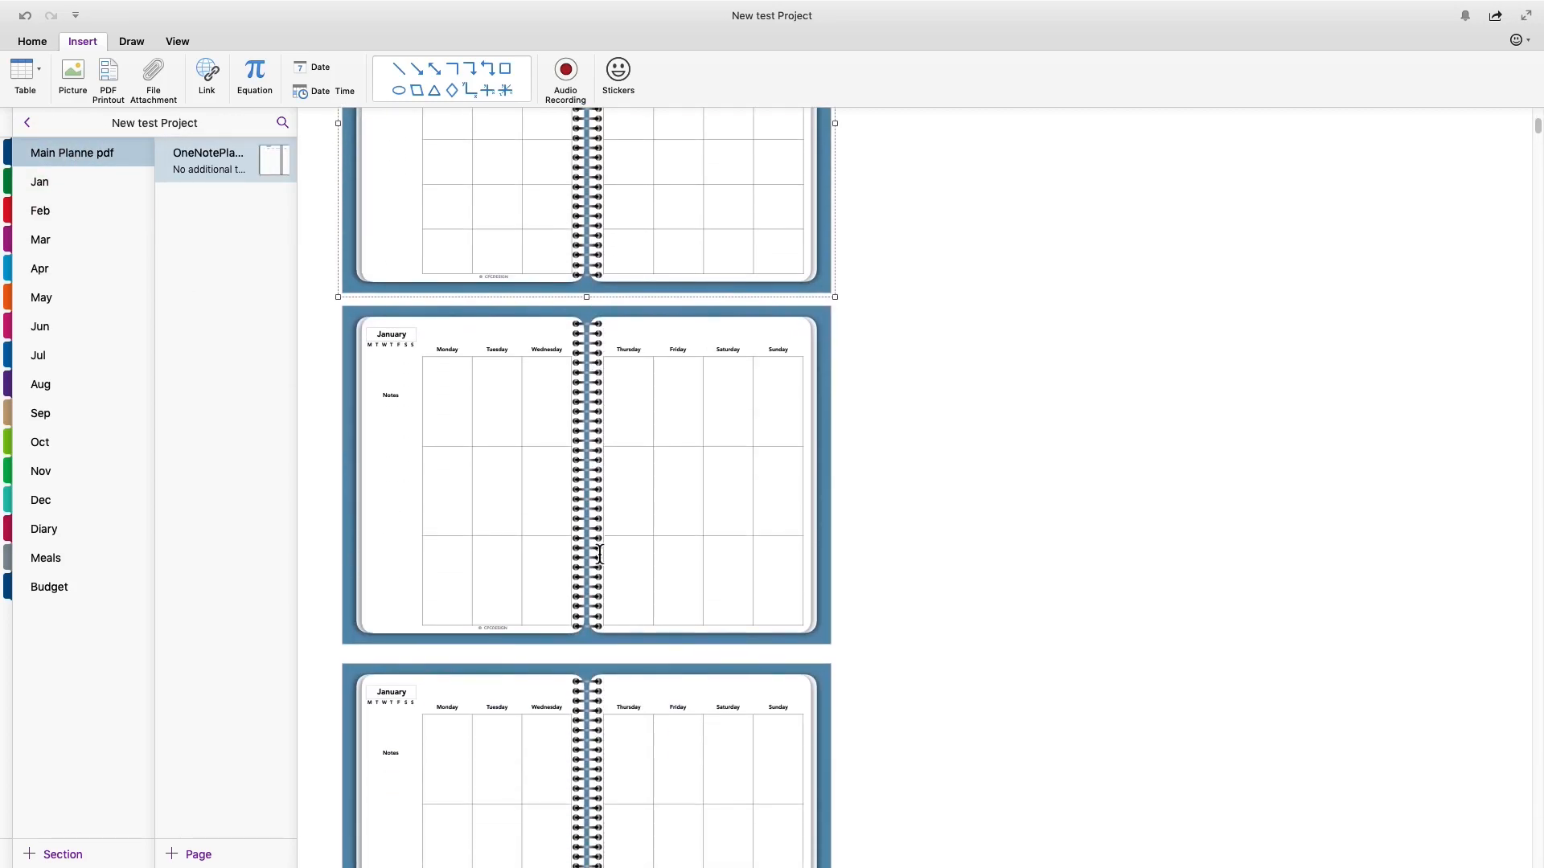
pyautogui.click(511, 449)
pyautogui.rightClick(511, 448)
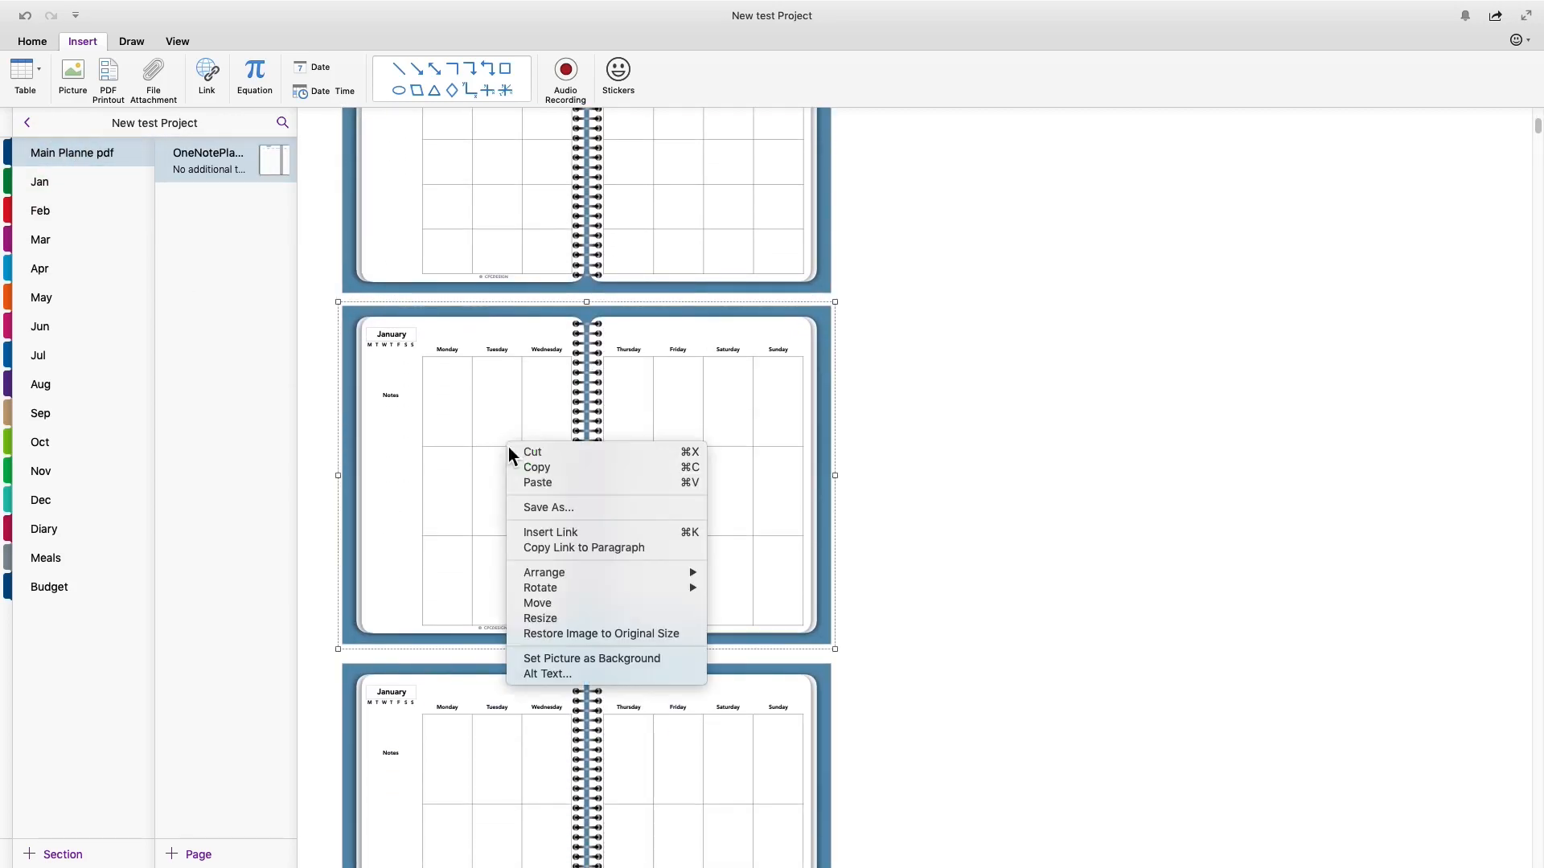
pyautogui.click(533, 467)
pyautogui.click(58, 177)
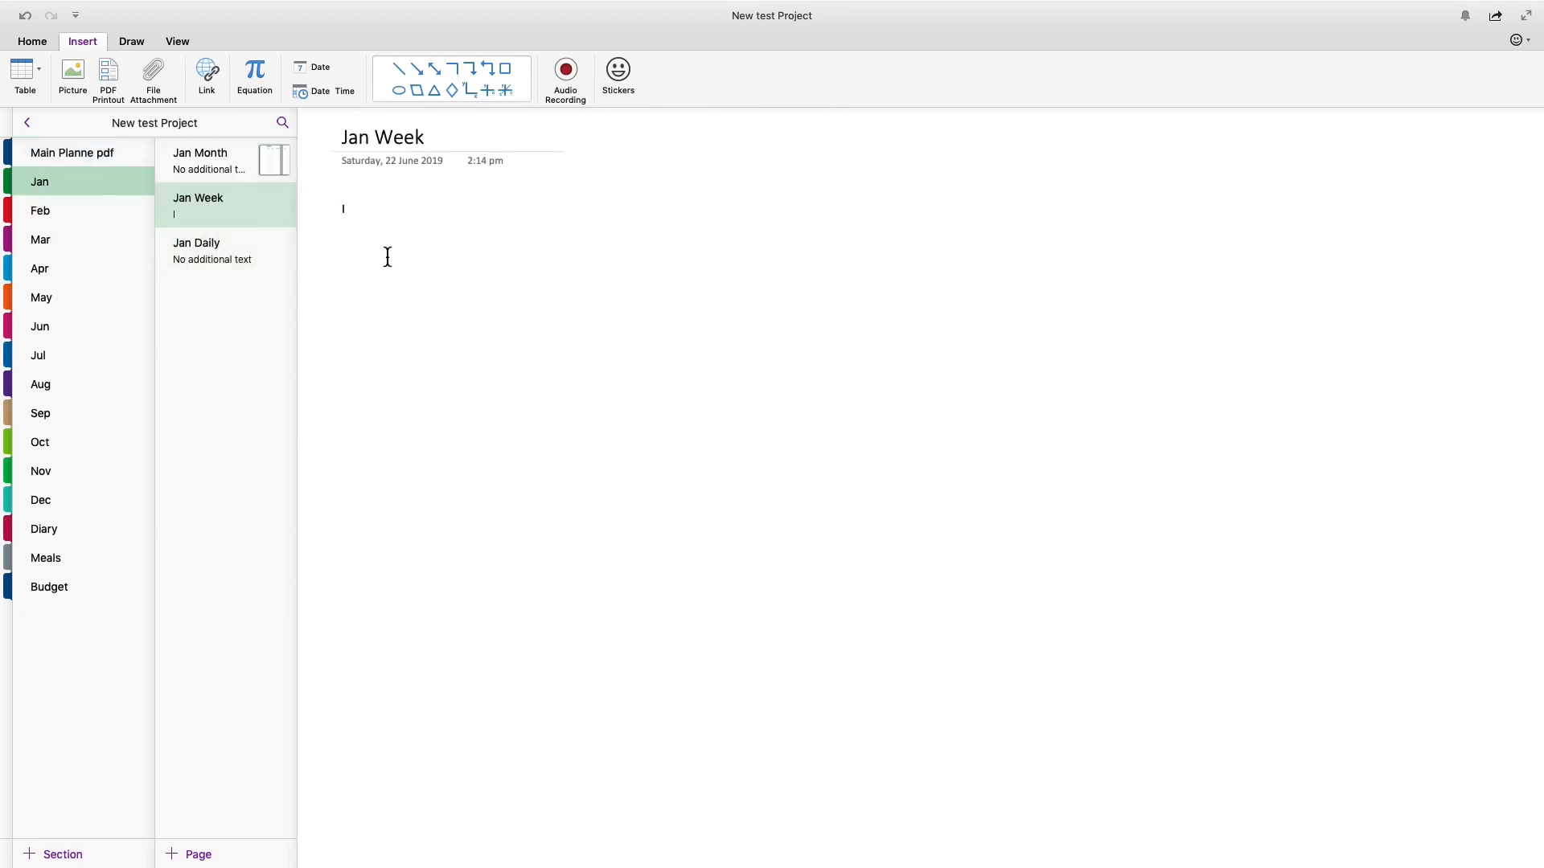
pyautogui.rightClick(455, 333)
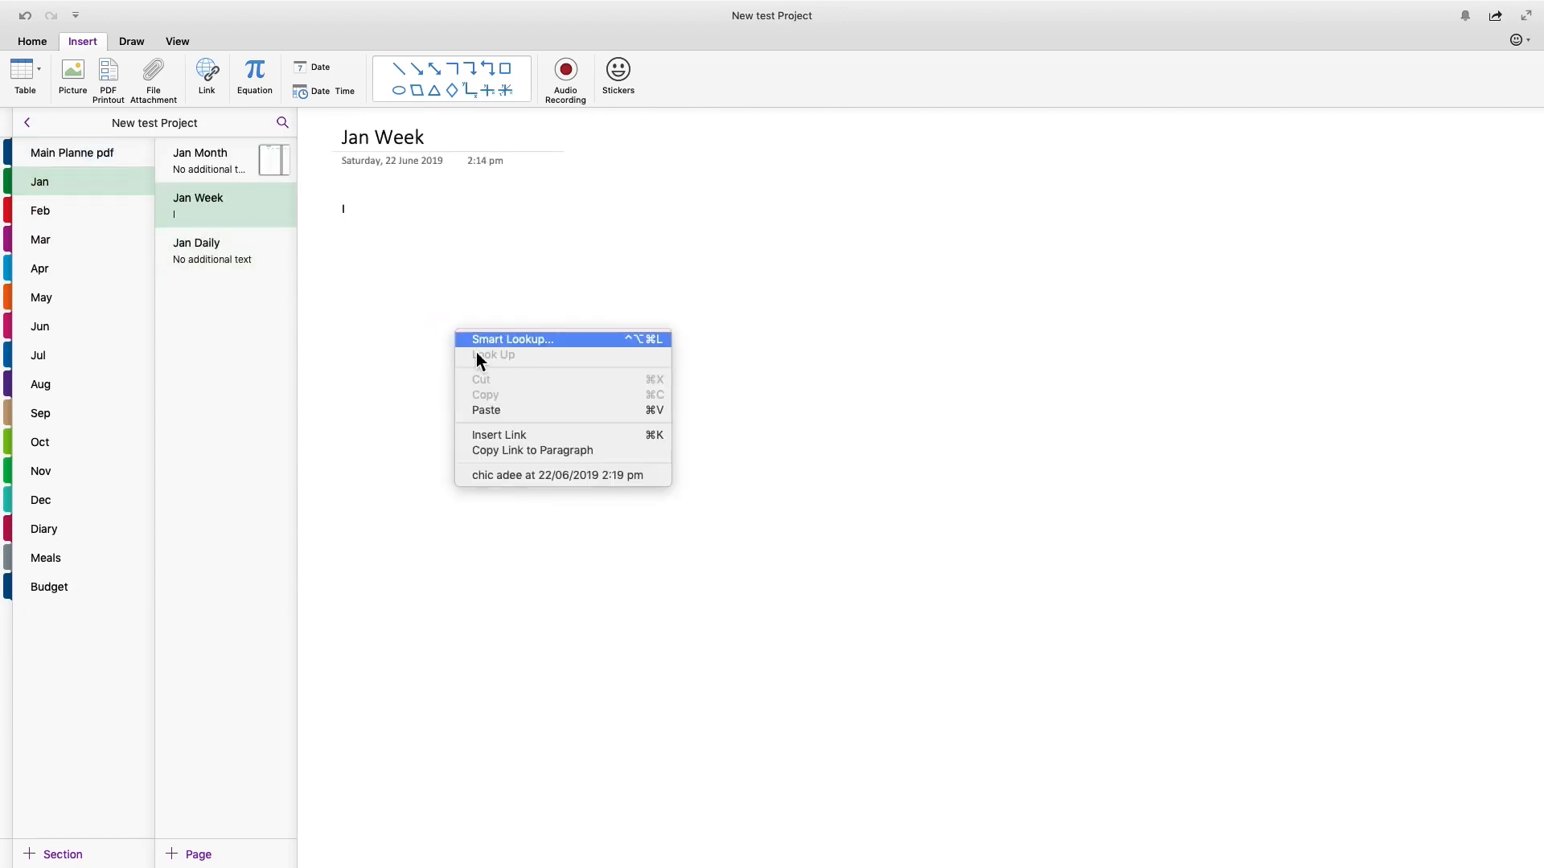
pyautogui.click(490, 410)
# - Align the January weekly image with the "I" note on the Jan Week page and restore it to its original size
pyautogui.moveTo(596, 368); pyautogui.dragTo(486, 248)
pyautogui.rightClick(630, 379)
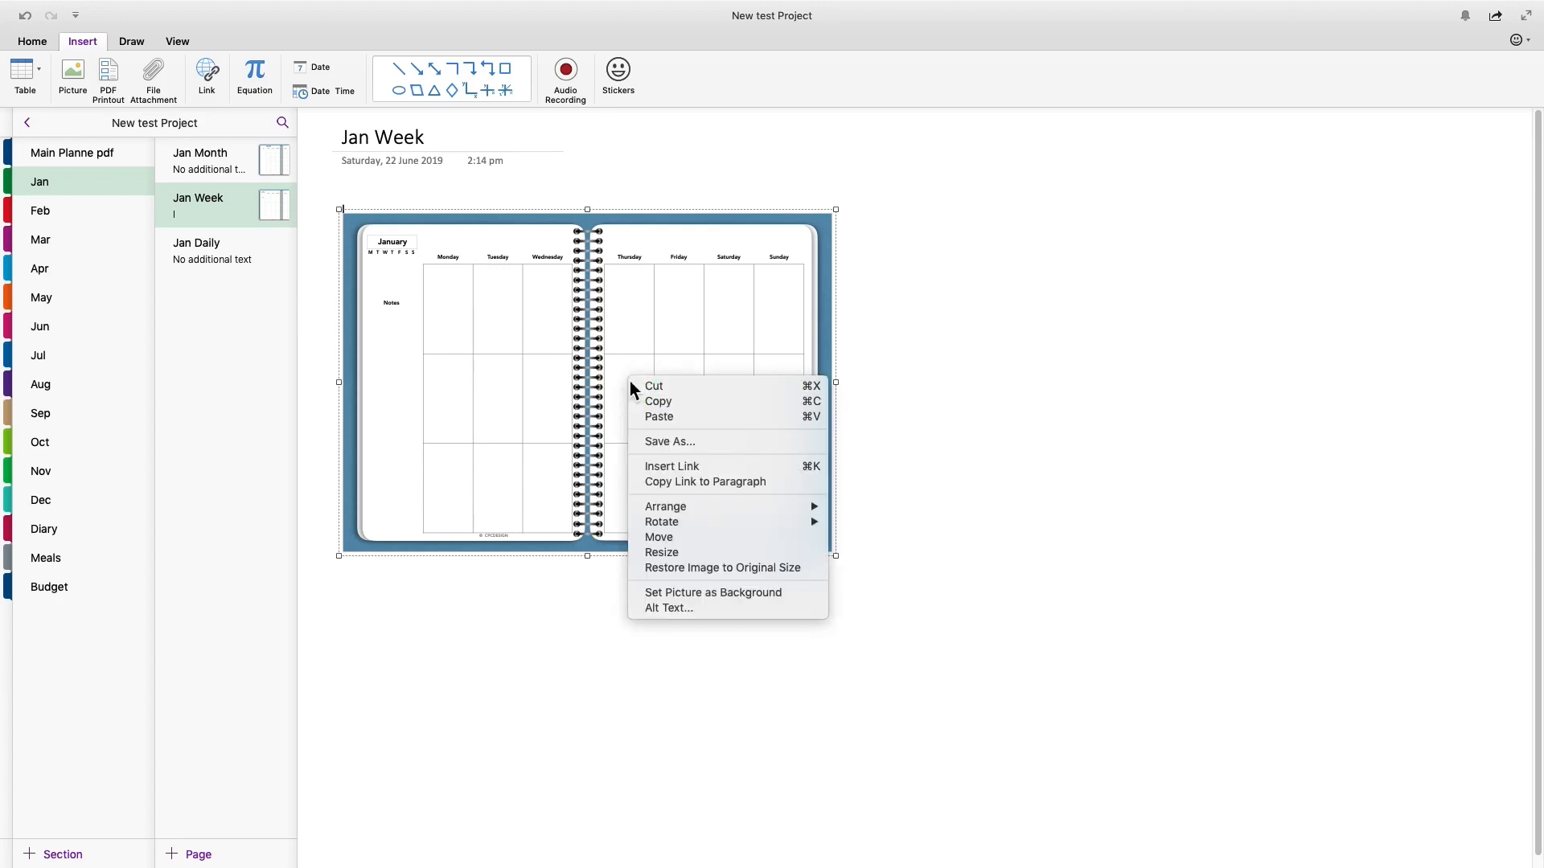
pyautogui.click(706, 567)
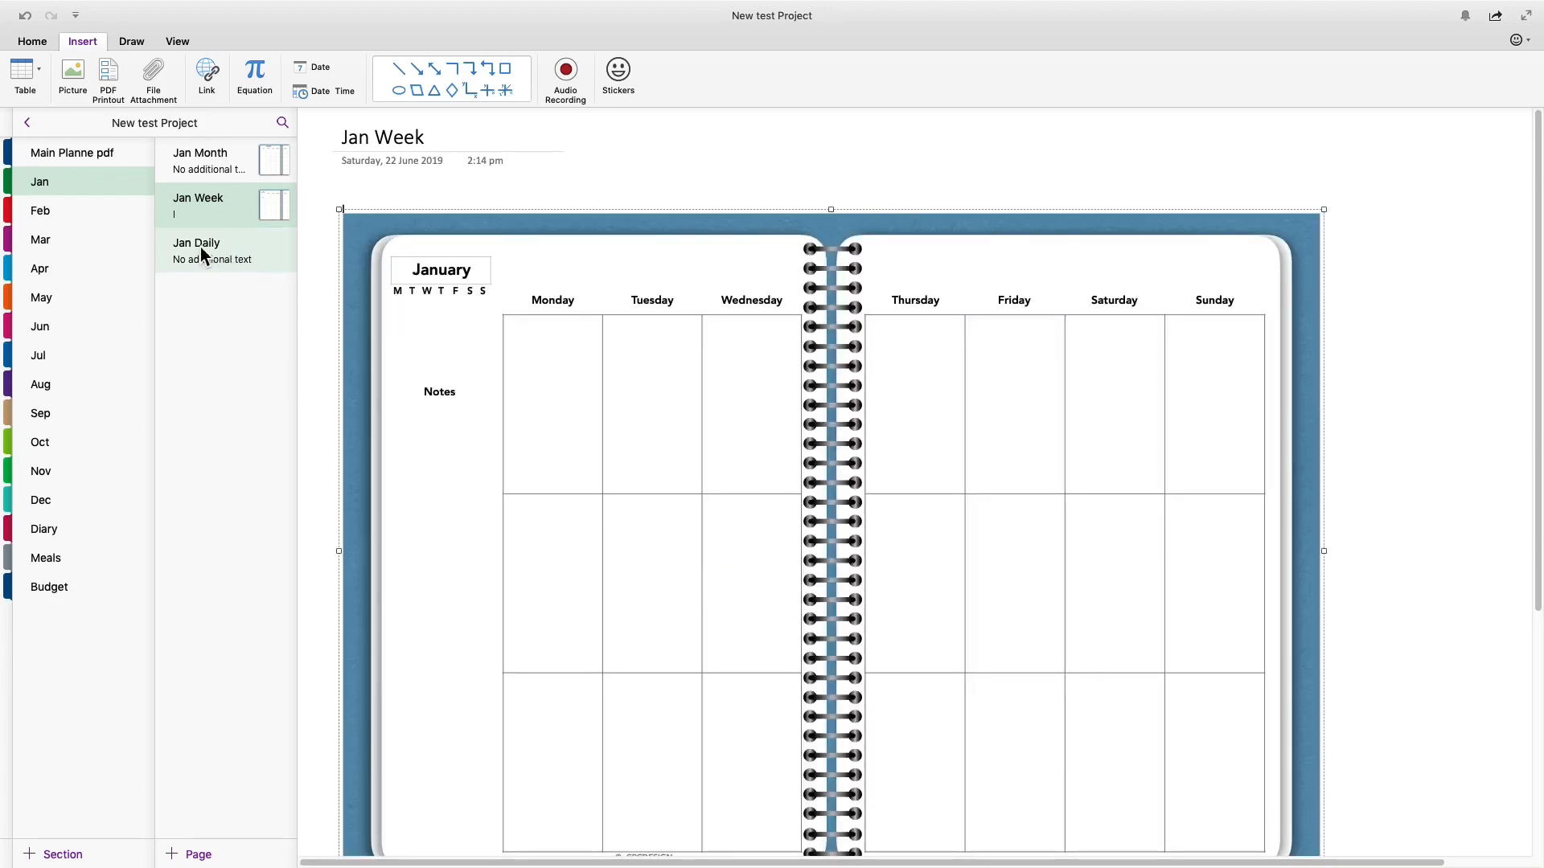
# - Switch back and forth between the Jan Month and Jan Week pages to compare how their planner images line up
pyautogui.click(215, 159)
pyautogui.click(215, 201)
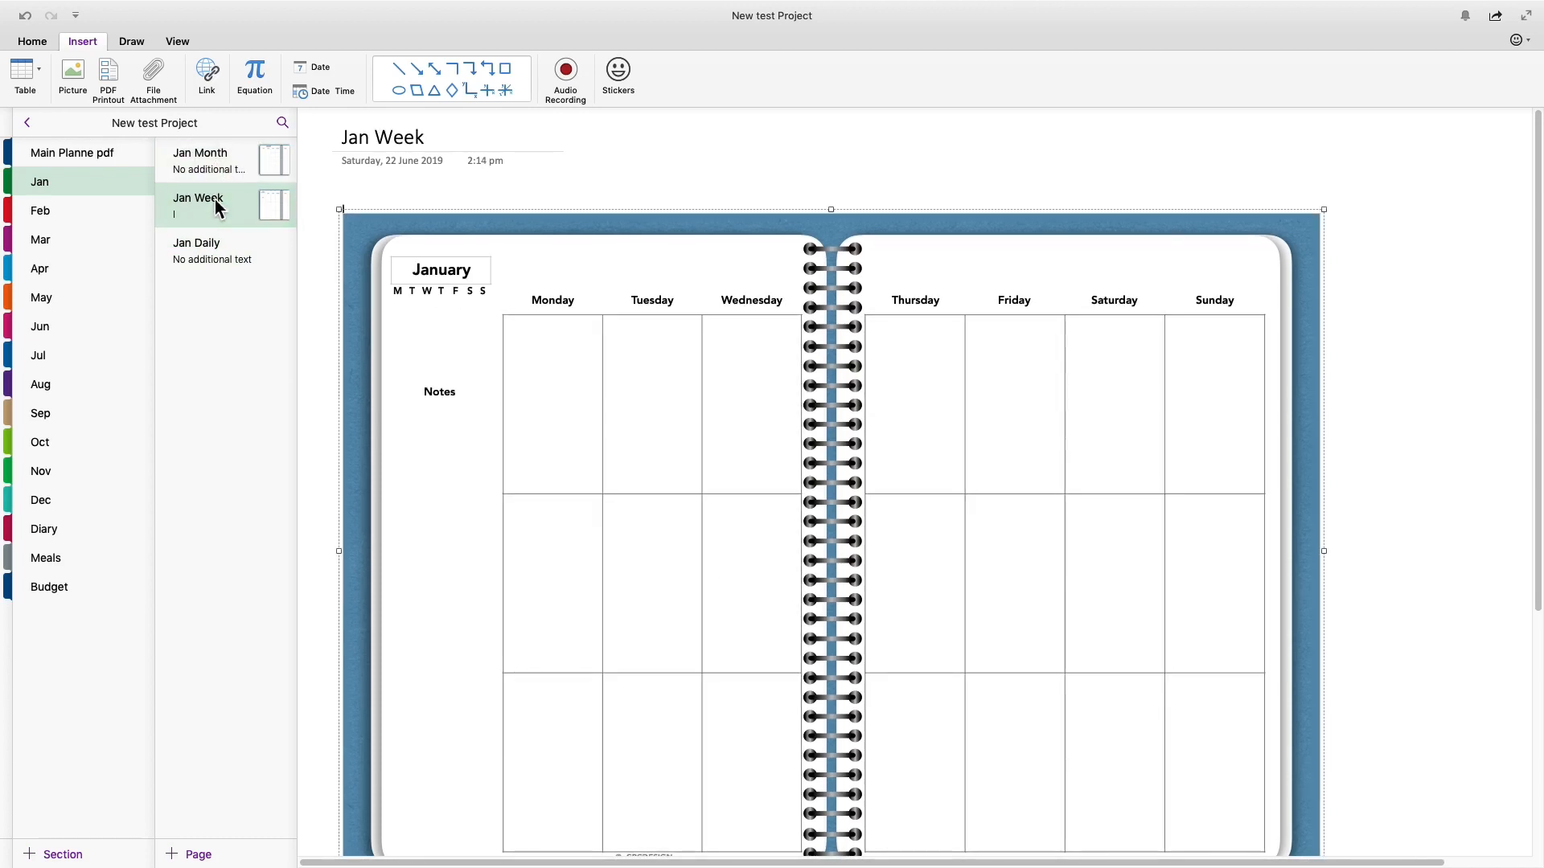
pyautogui.click(210, 157)
pyautogui.click(214, 202)
pyautogui.click(211, 161)
pyautogui.click(217, 206)
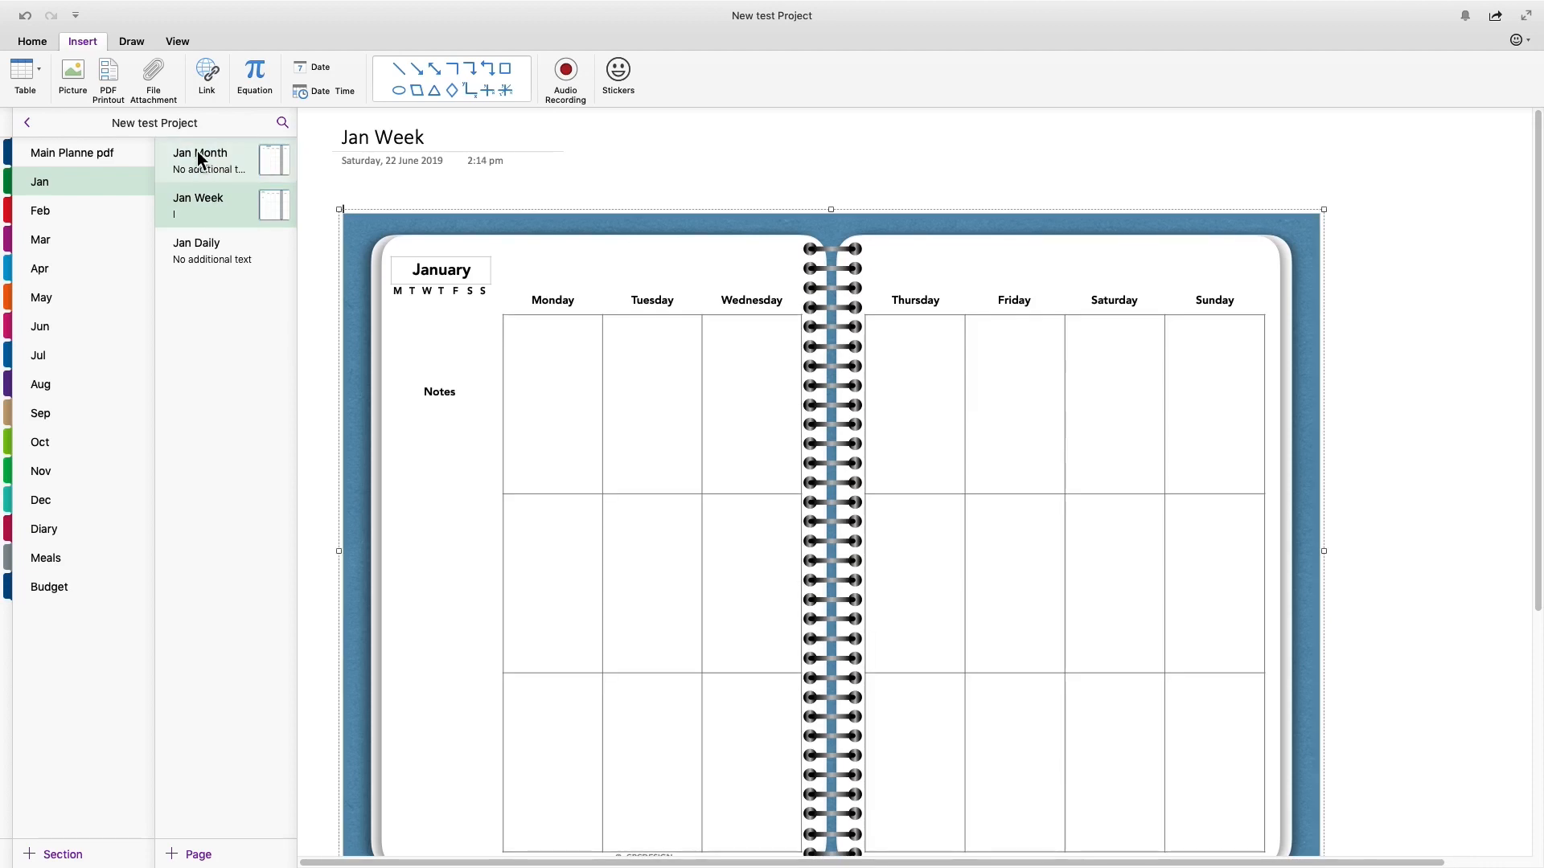
pyautogui.click(197, 153)
pyautogui.click(214, 195)
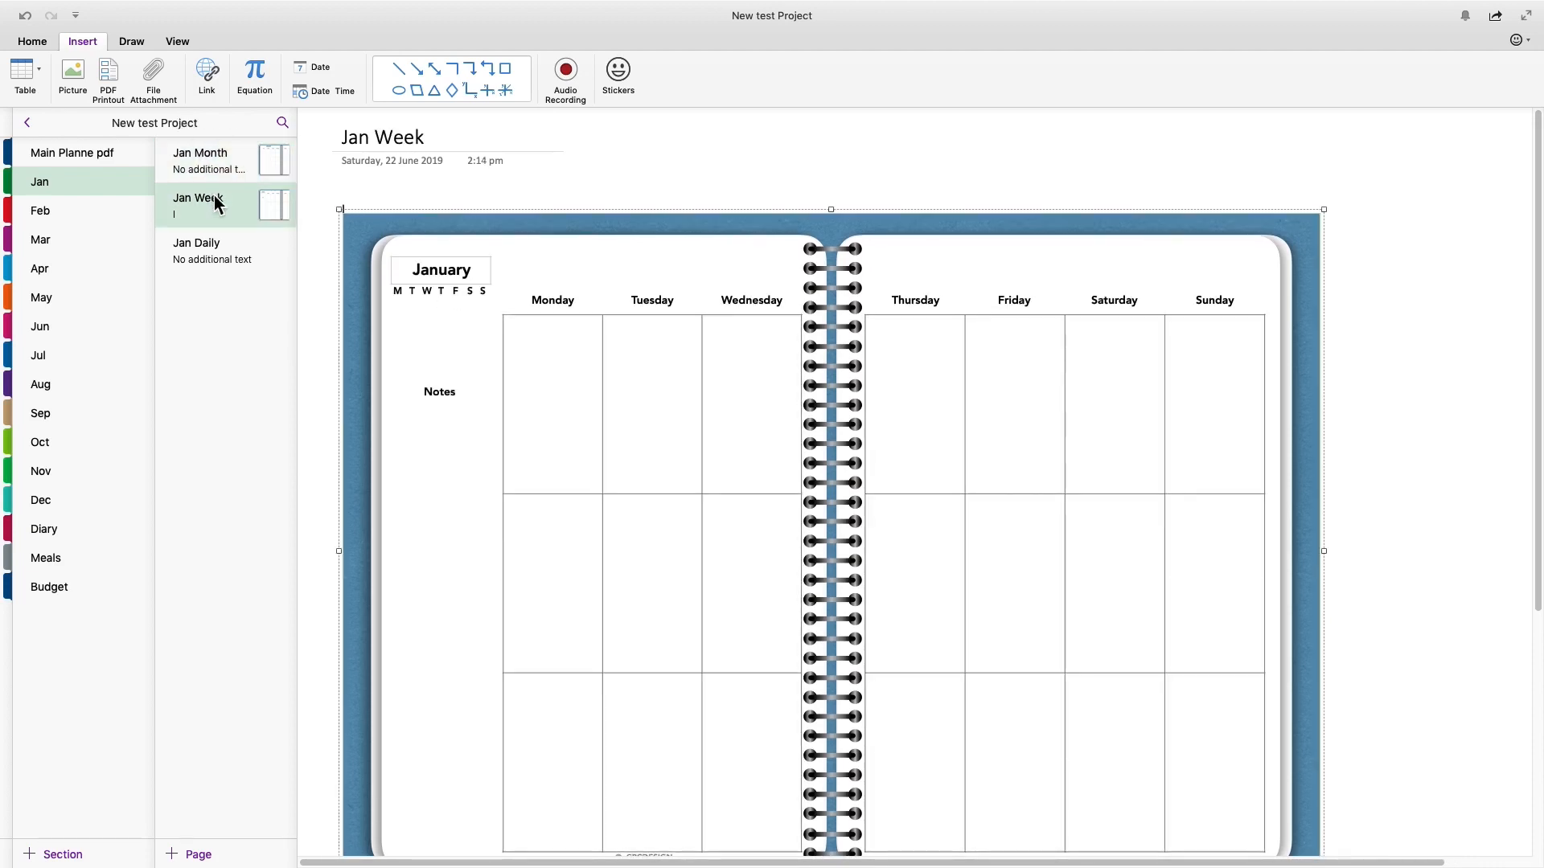
pyautogui.click(209, 156)
# - Copy the daily planner image with the Date, Task and Note areas from near the end of the Main Planne pdf section
pyautogui.click(207, 250)
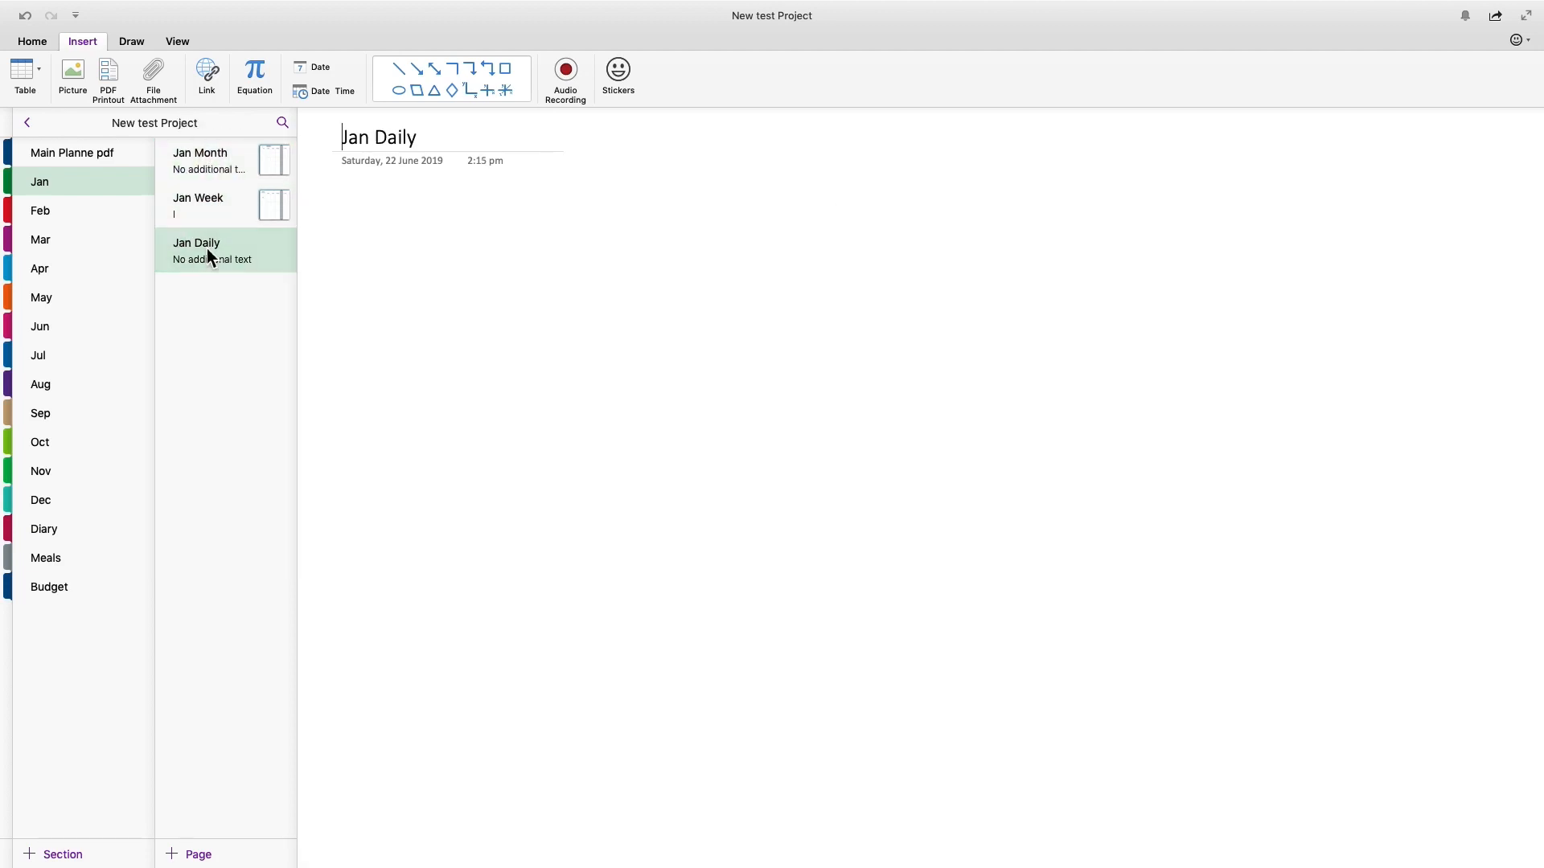
pyautogui.click(77, 152)
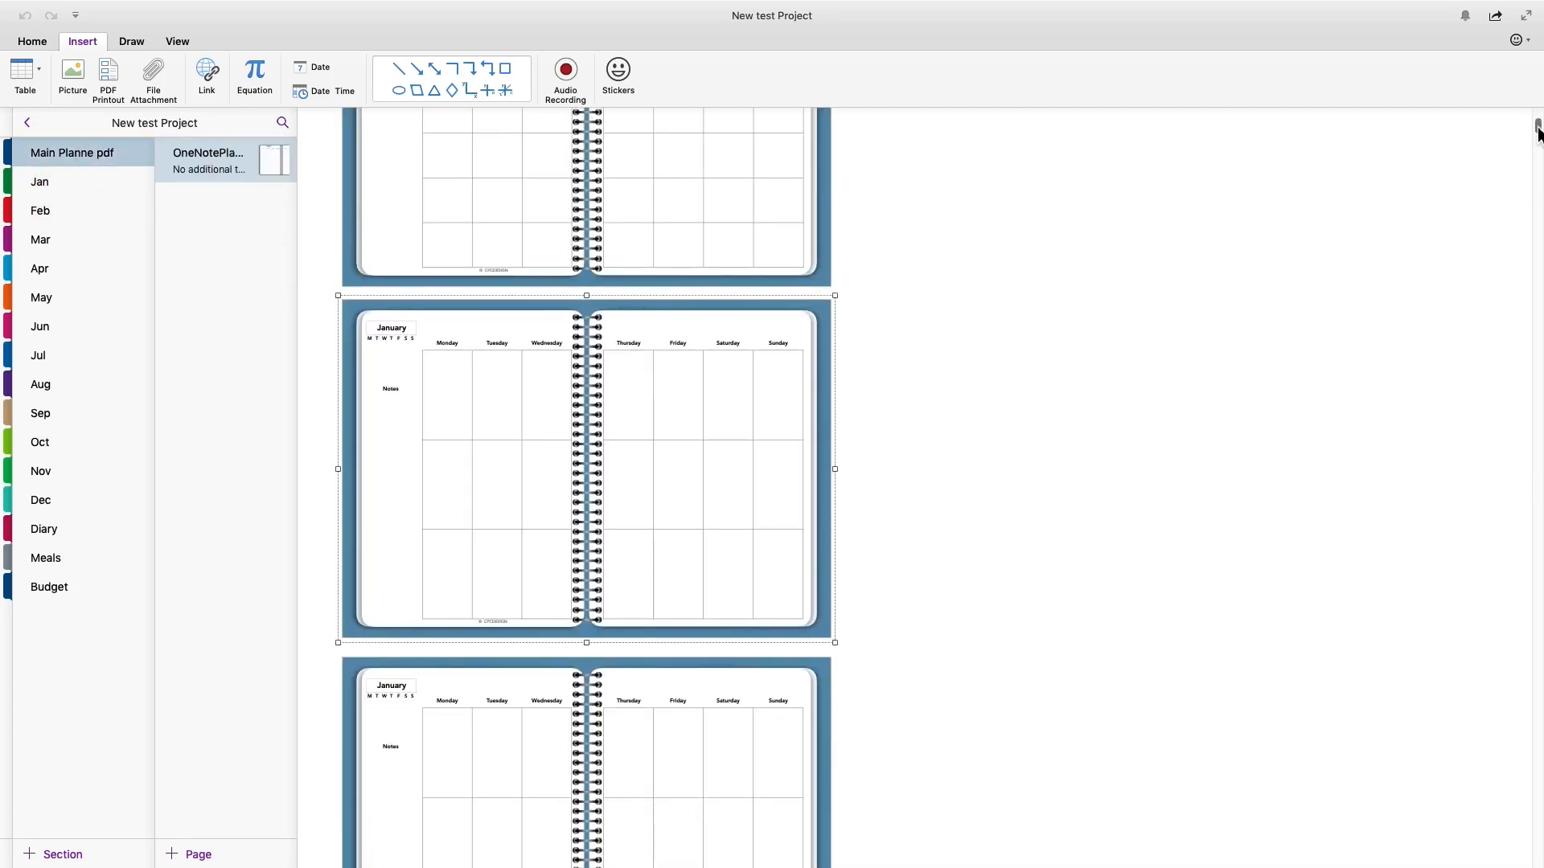
pyautogui.moveTo(1537, 131); pyautogui.dragTo(1516, 861)
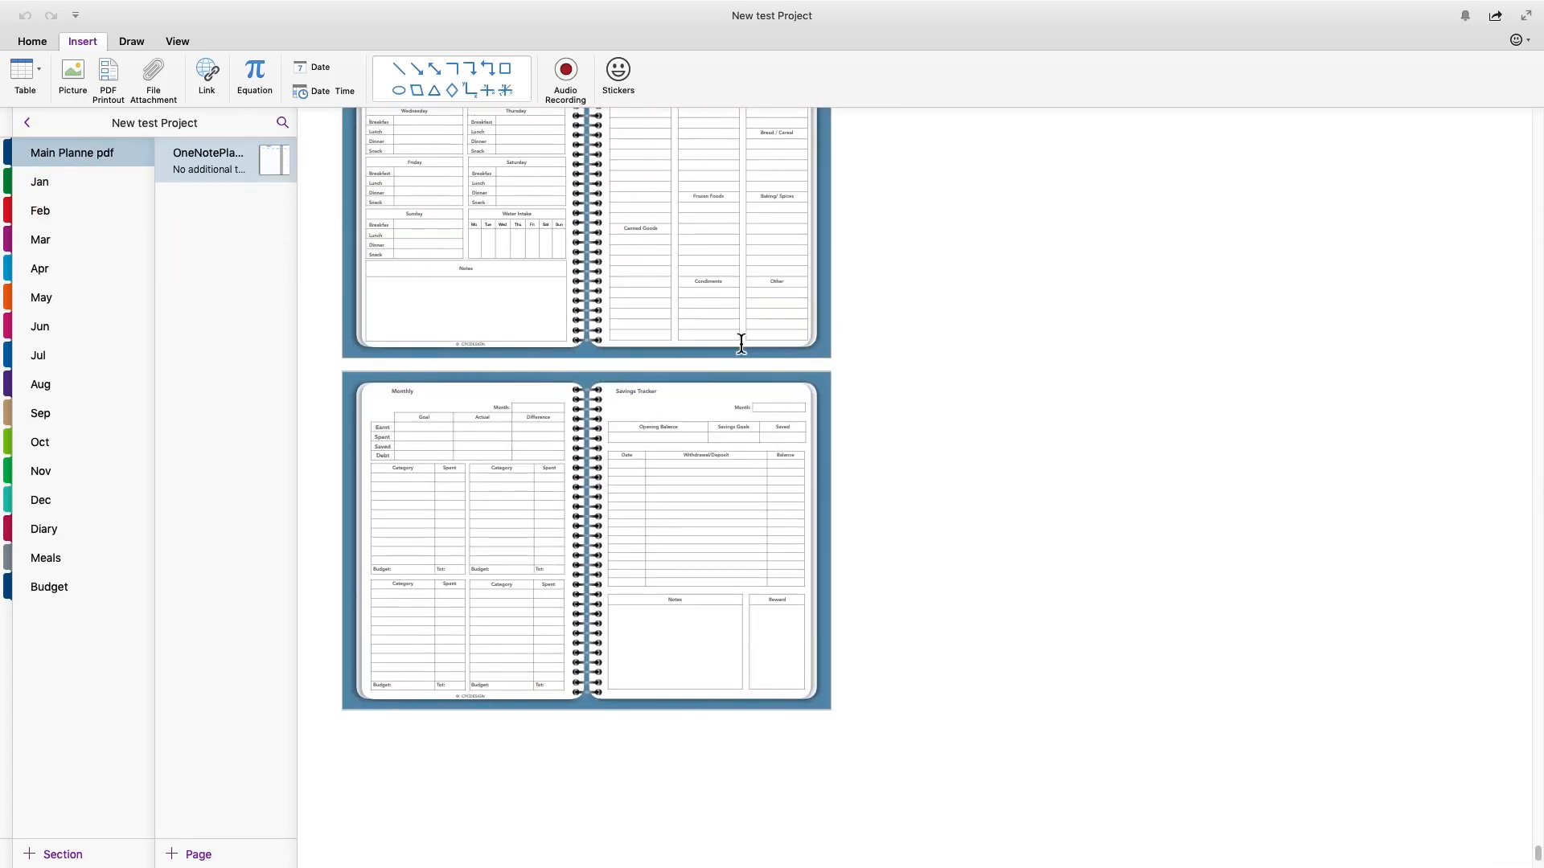
pyautogui.scroll(10, 714, 370)
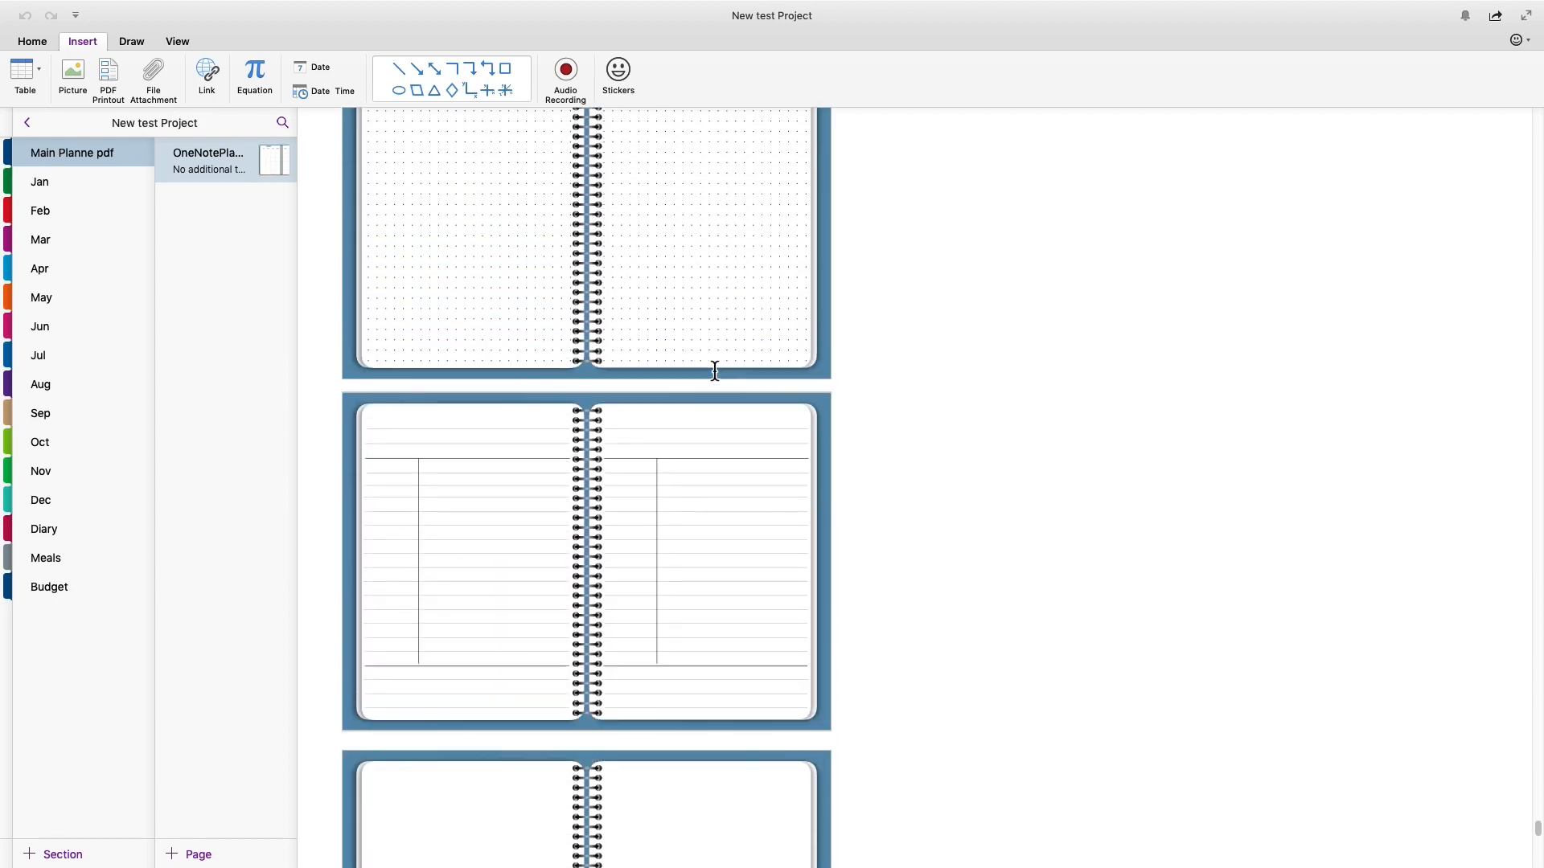
pyautogui.scroll(10, 714, 370)
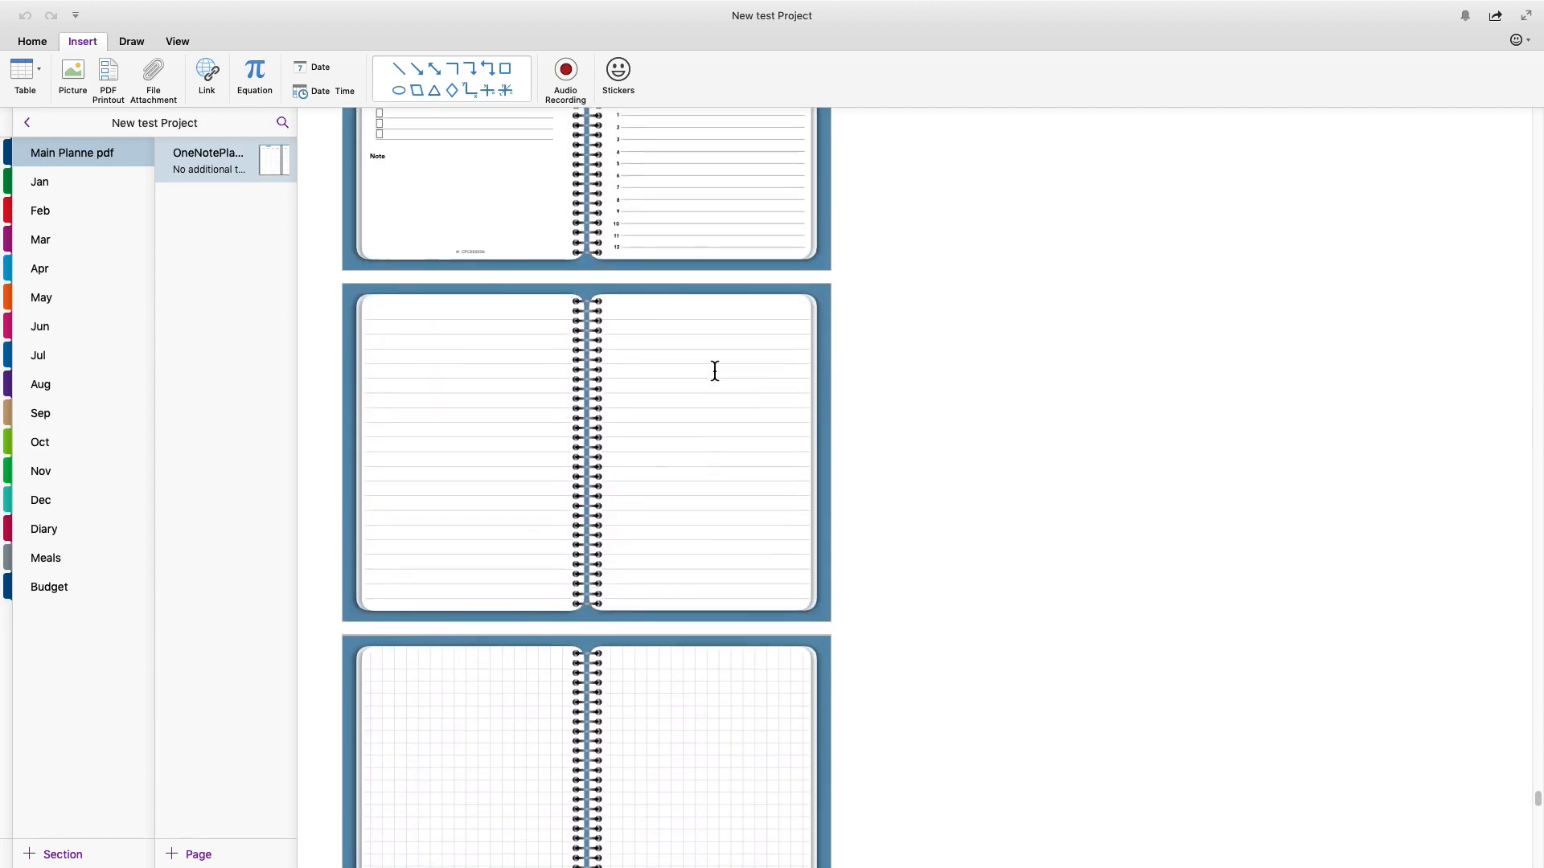
pyautogui.scroll(5, 715, 370)
pyautogui.click(460, 386)
pyautogui.rightClick(460, 385)
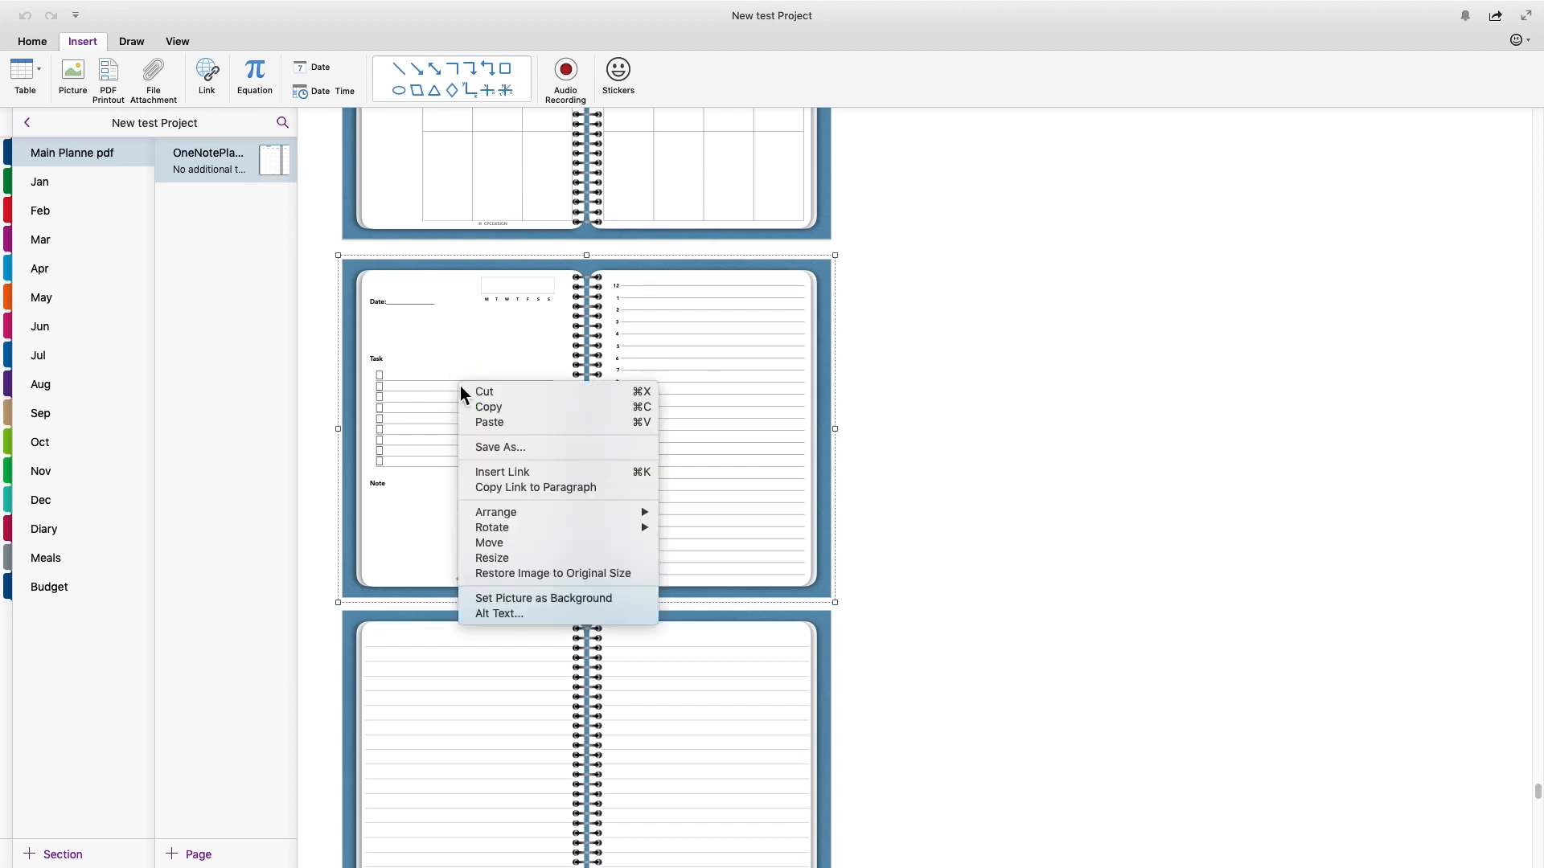
pyautogui.click(512, 407)
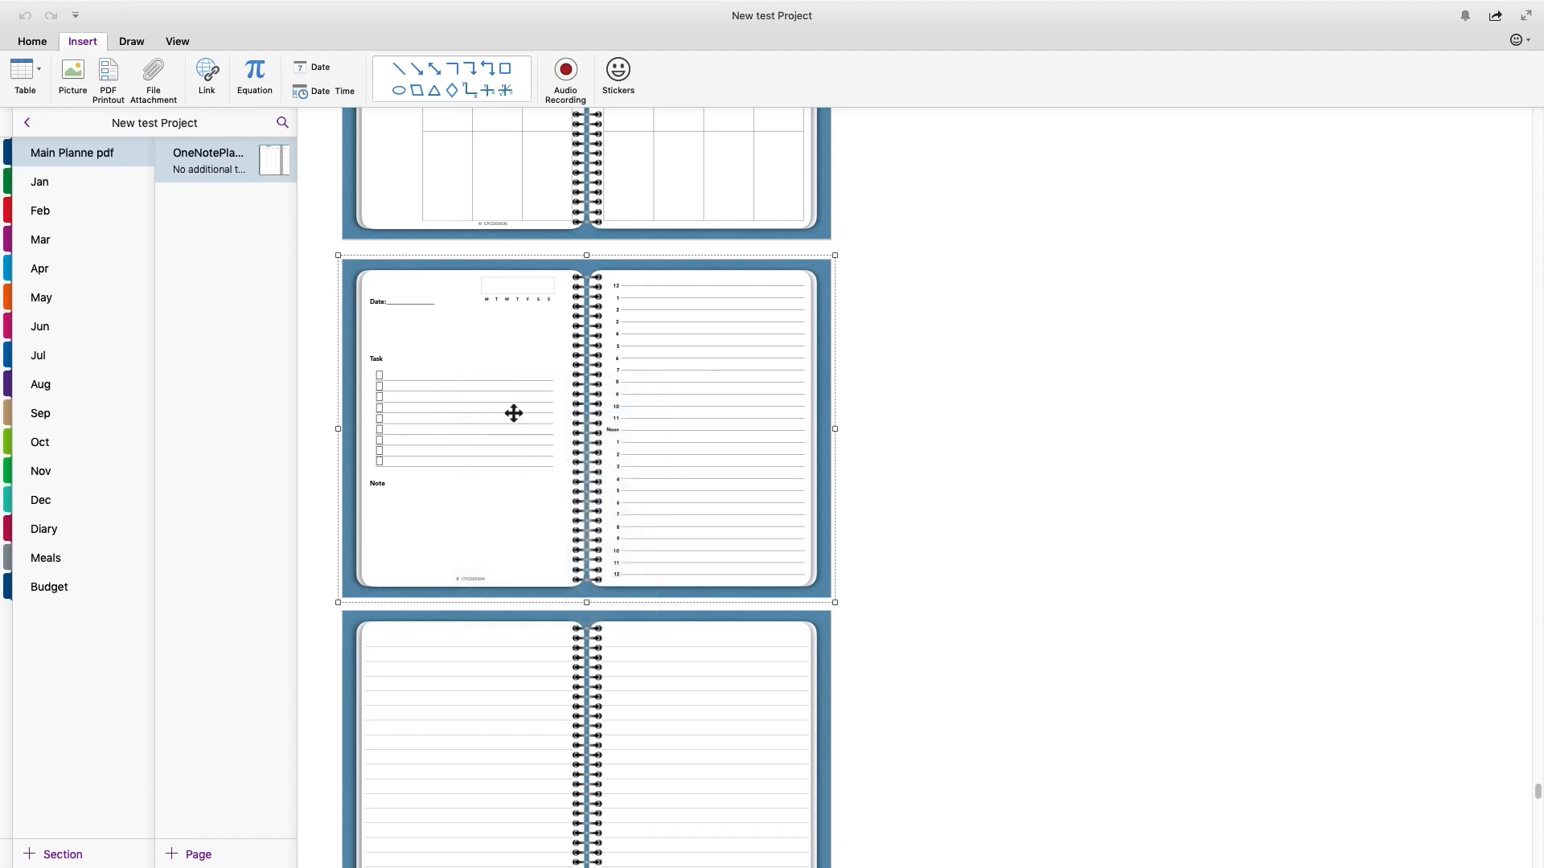
# - Enter "I" in a note below the Jan Daily title and paste the daily planner image into that page
pyautogui.click(61, 181)
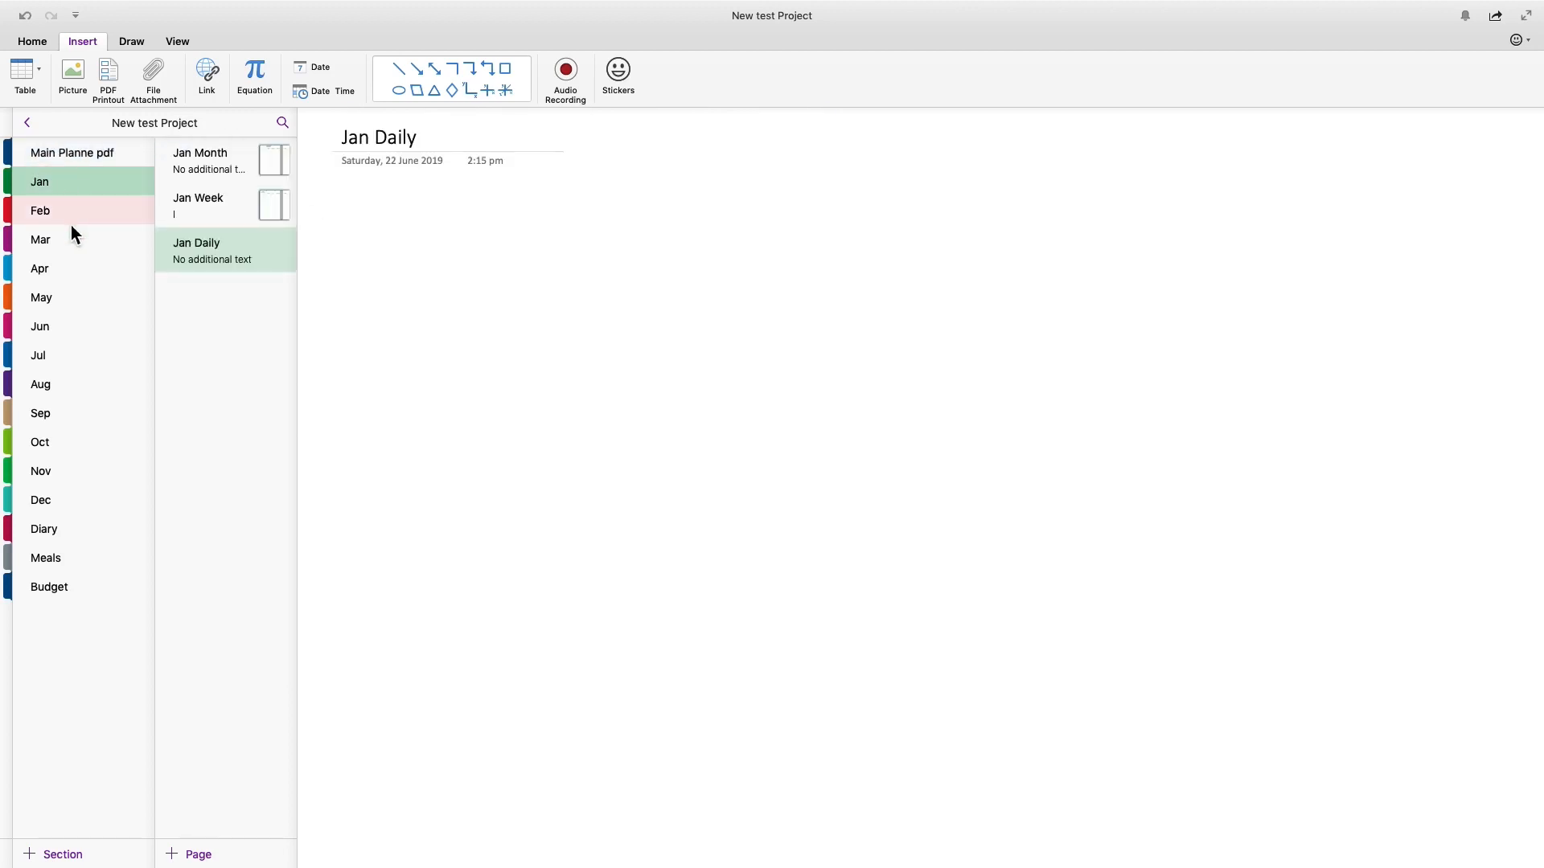
pyautogui.click(198, 246)
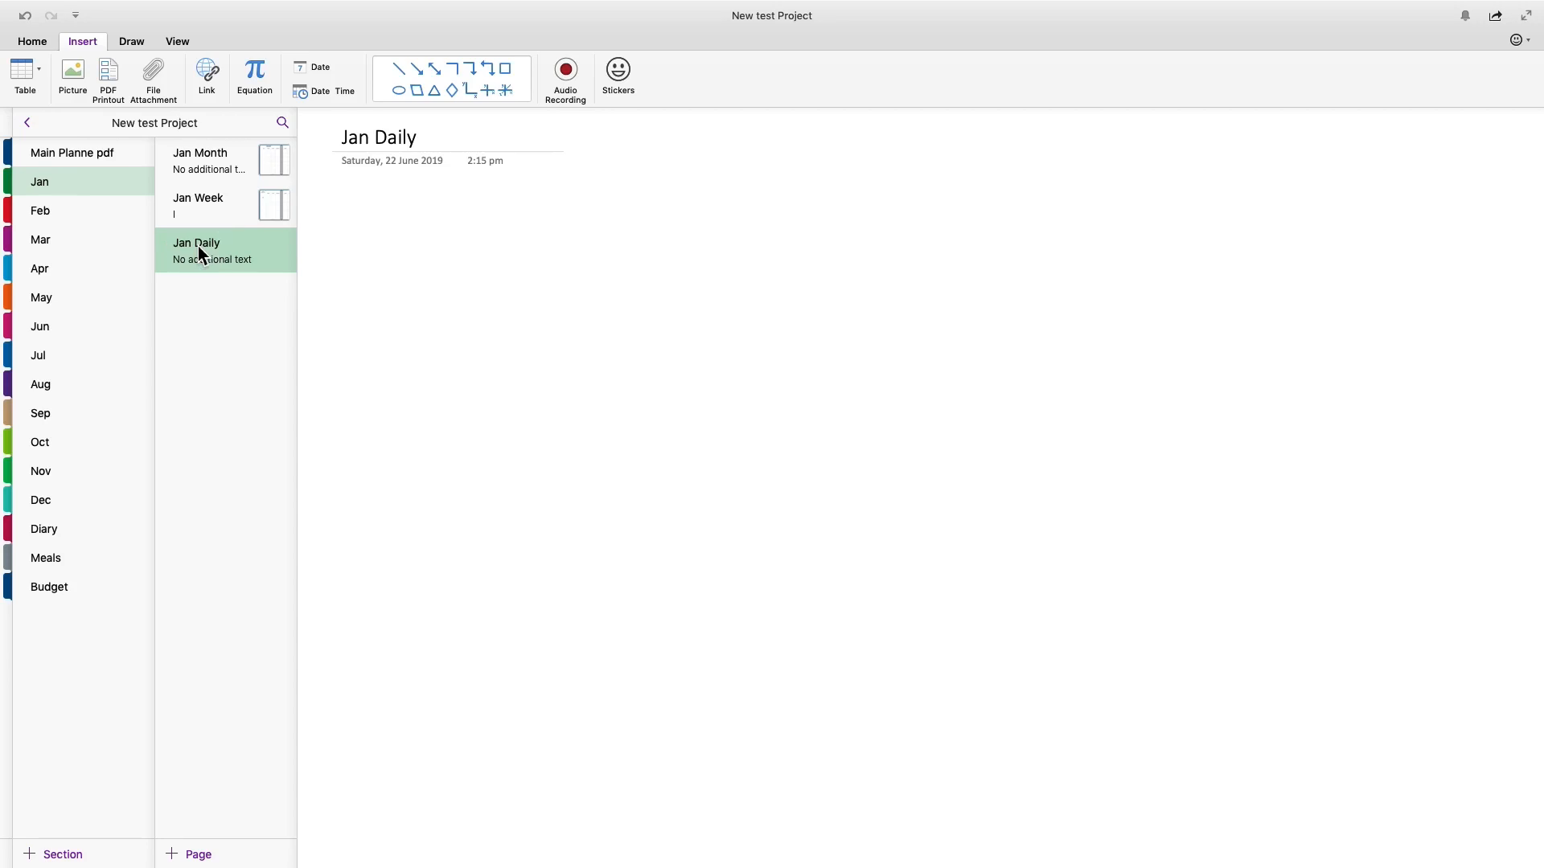
pyautogui.click(421, 138)
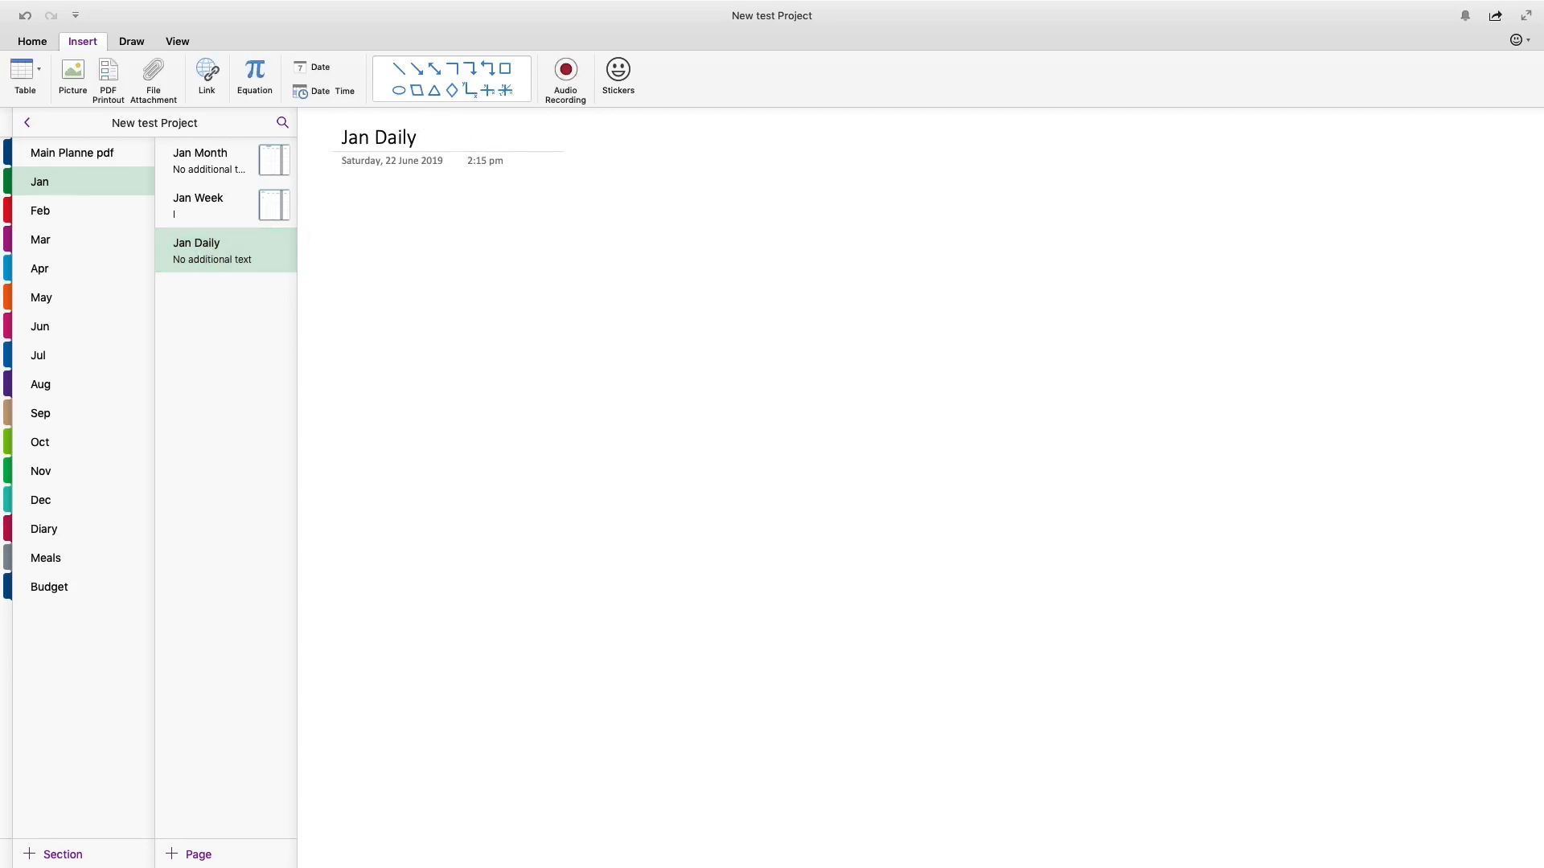
pyautogui.click(343, 209)
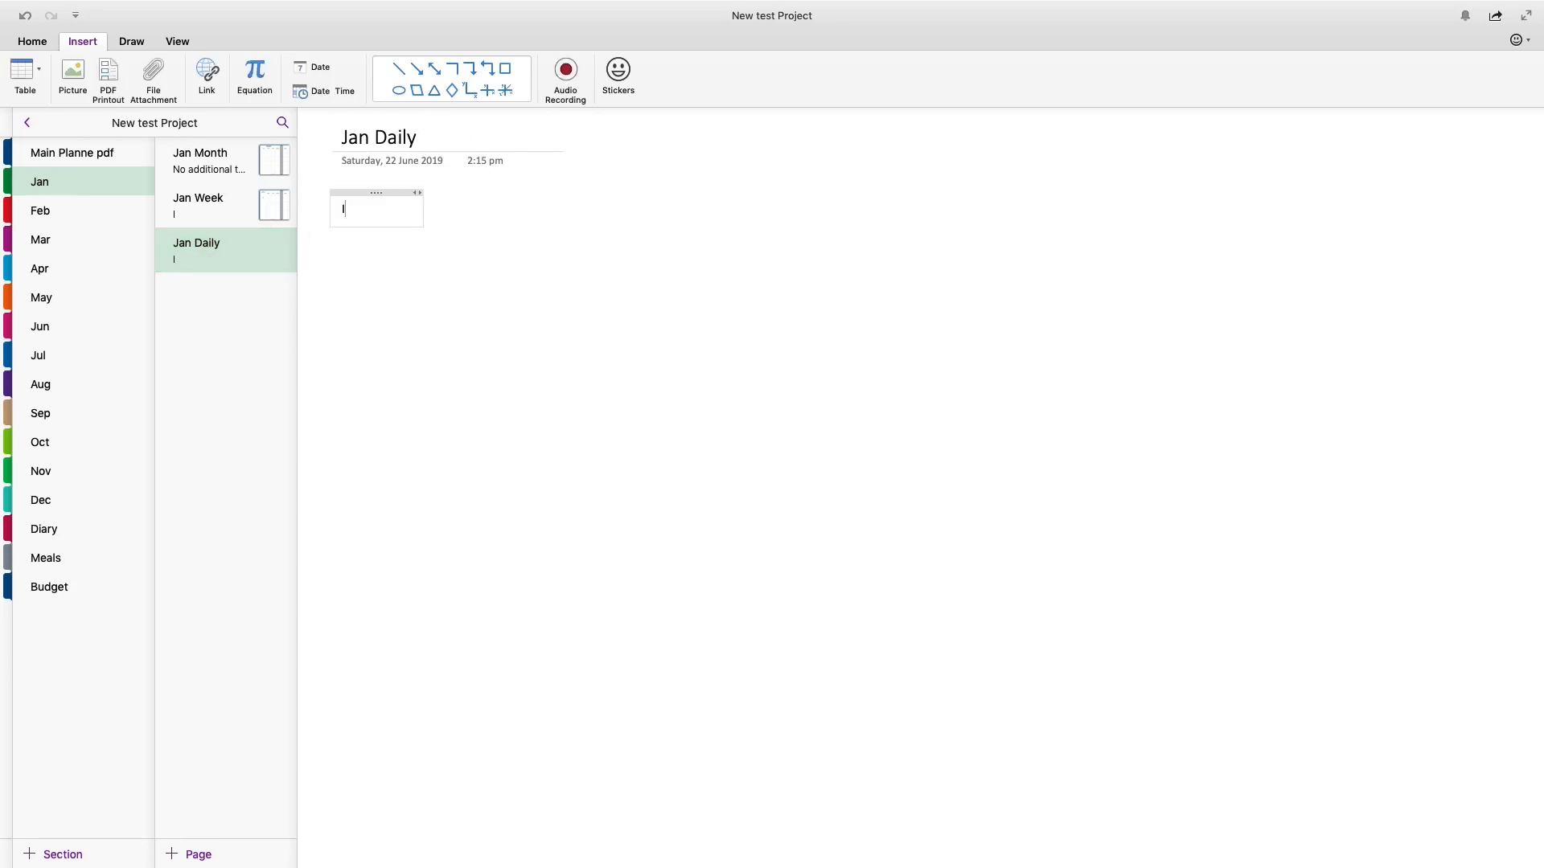
pyautogui.click(396, 294)
pyautogui.rightClick(525, 302)
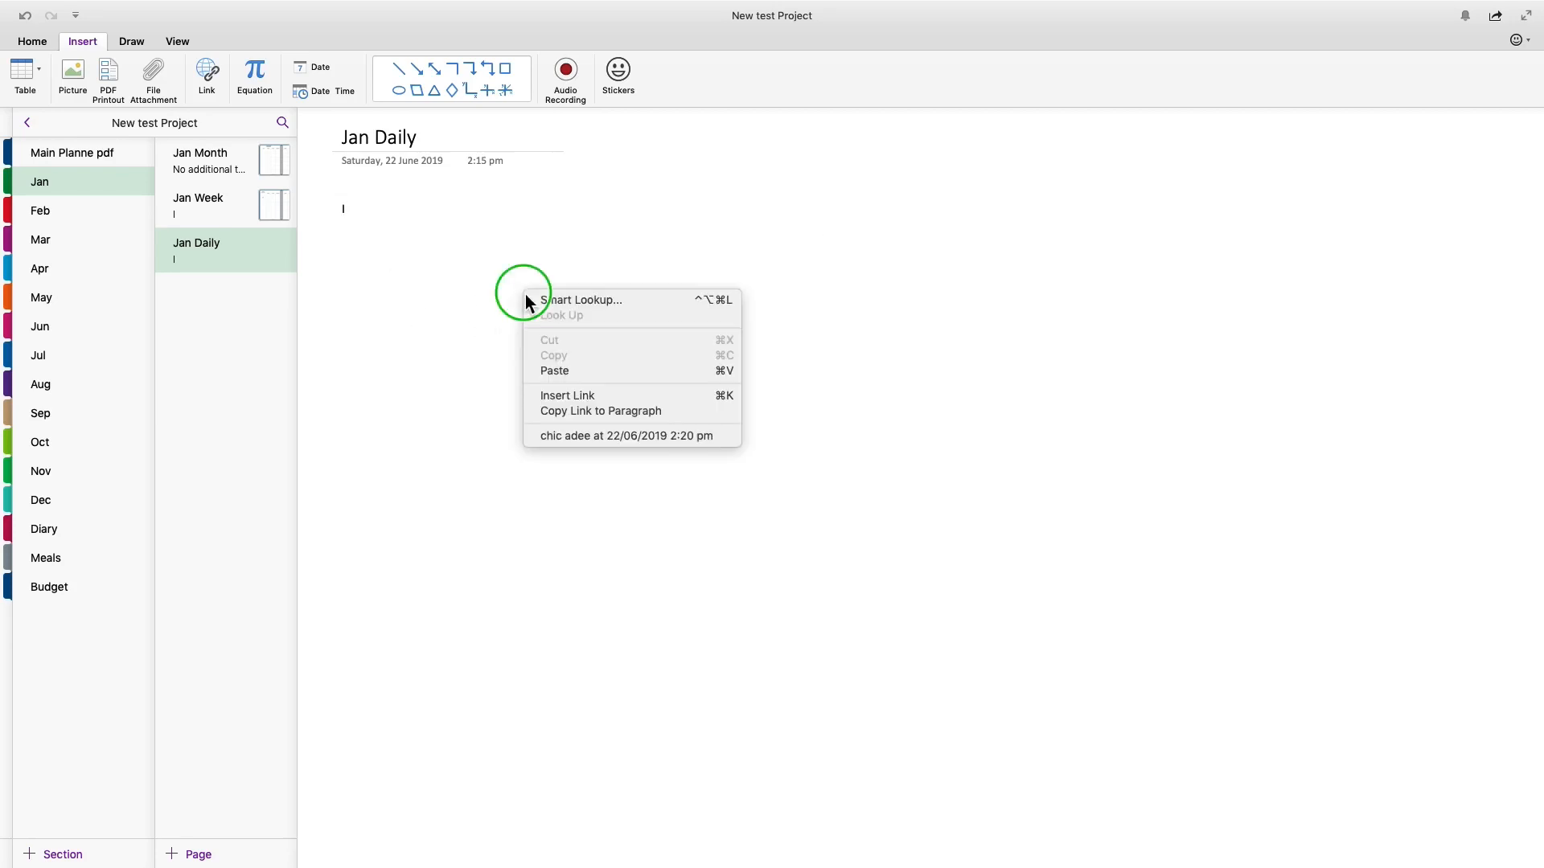
pyautogui.click(637, 371)
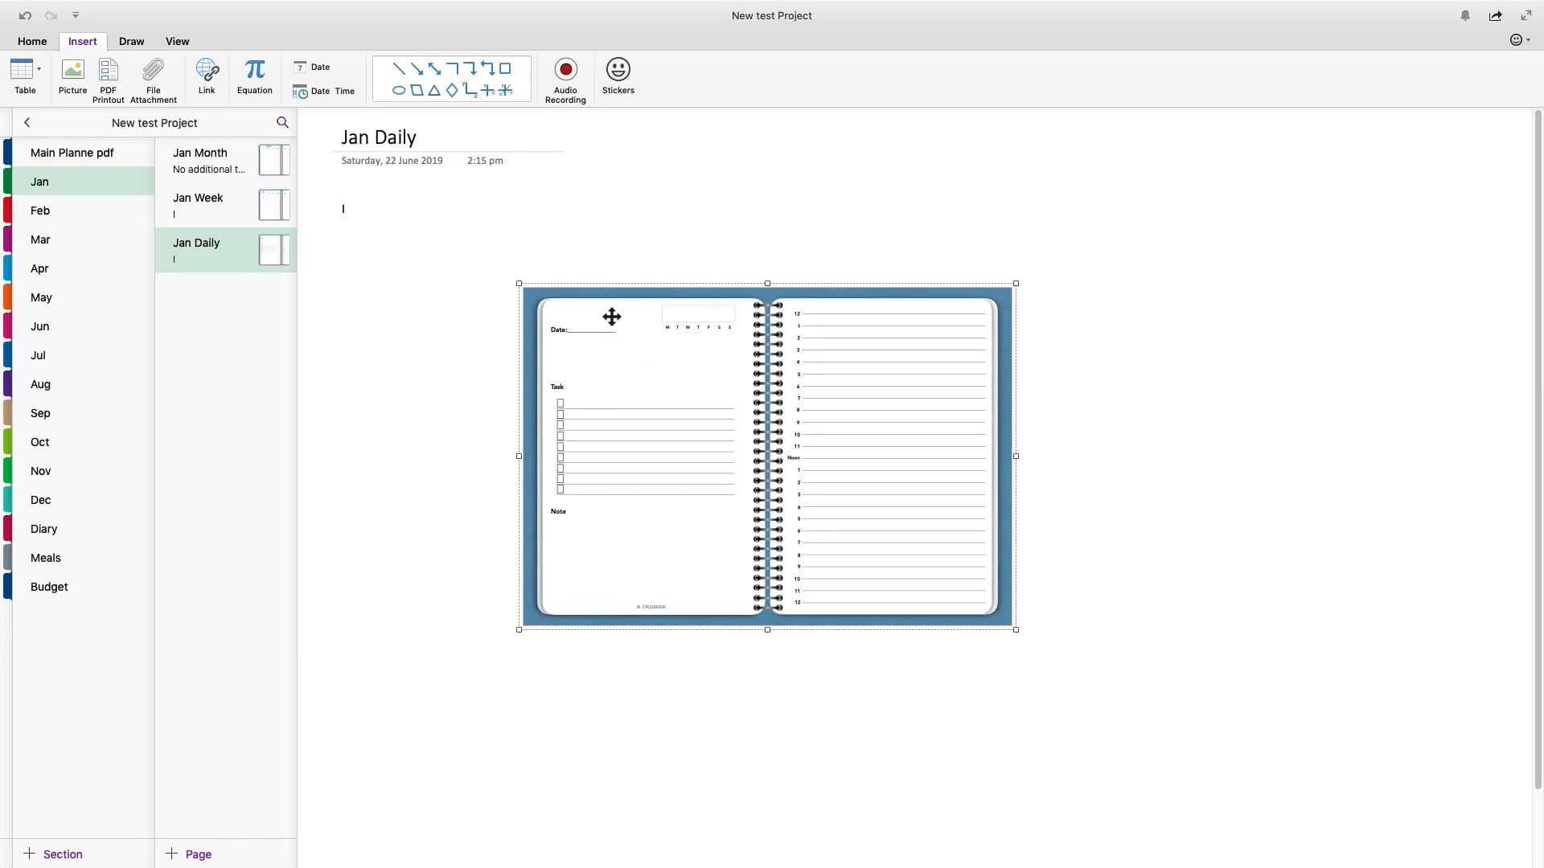
# - Align the daily planner image with the "I" note on the Jan Daily page and restore it to its original size
pyautogui.moveTo(611, 316); pyautogui.dragTo(431, 242)
pyautogui.rightClick(503, 302)
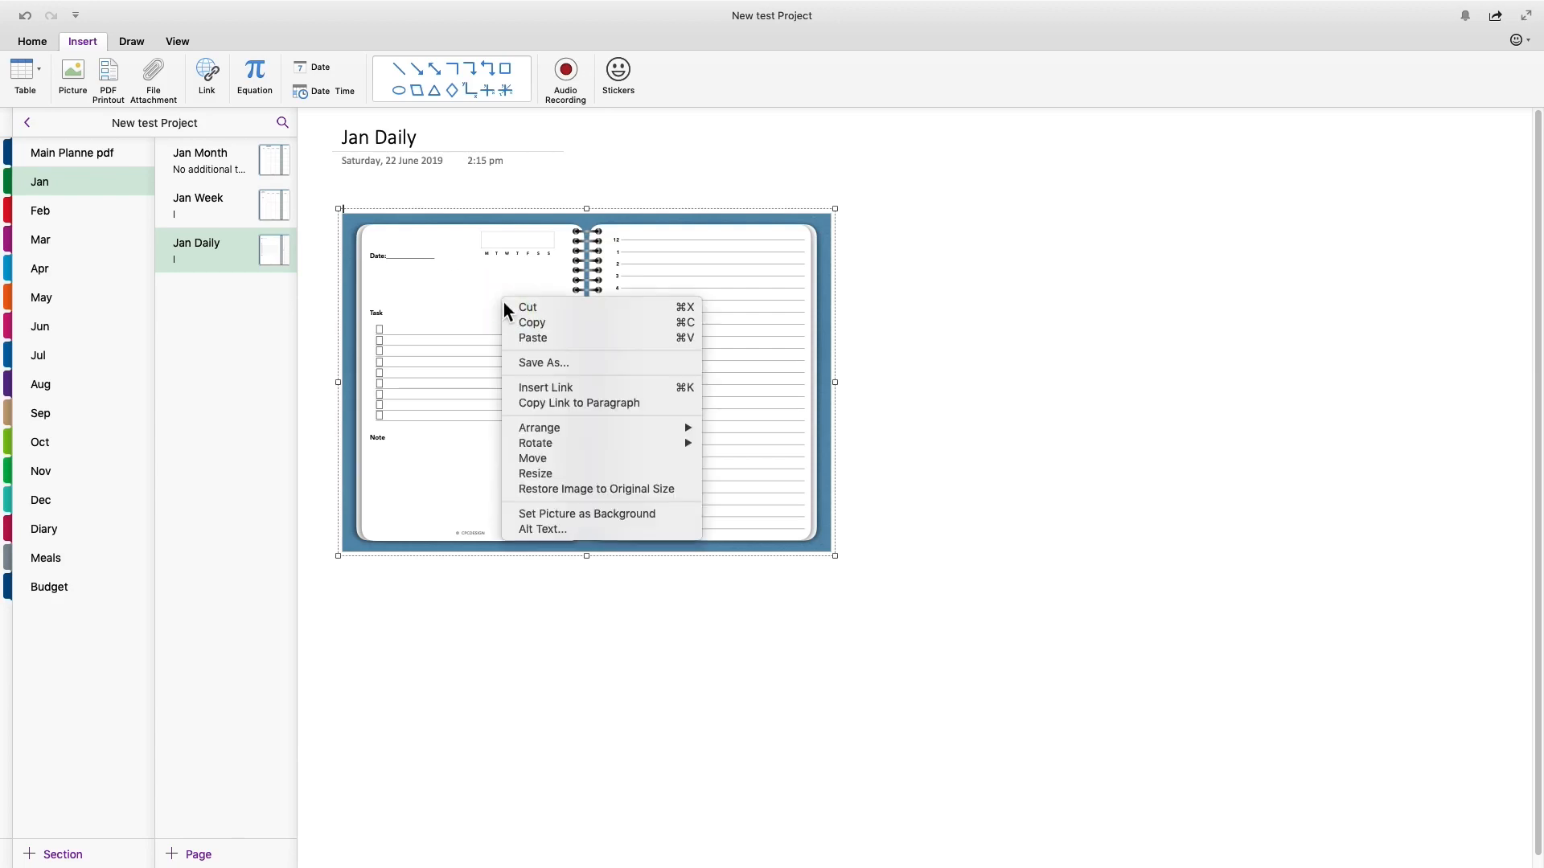
pyautogui.click(616, 492)
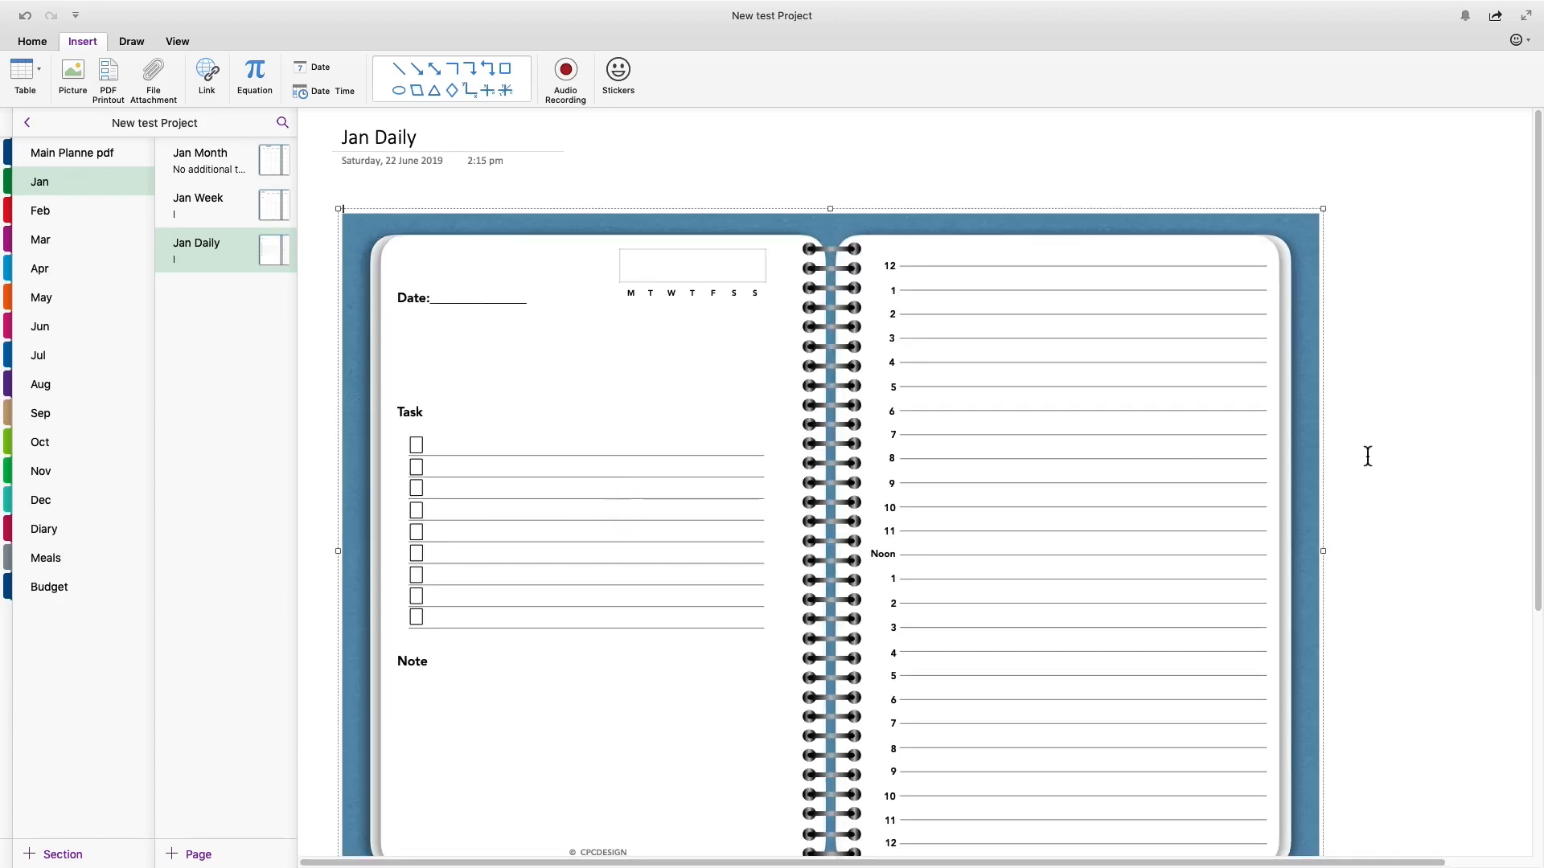
pyautogui.click(1437, 448)
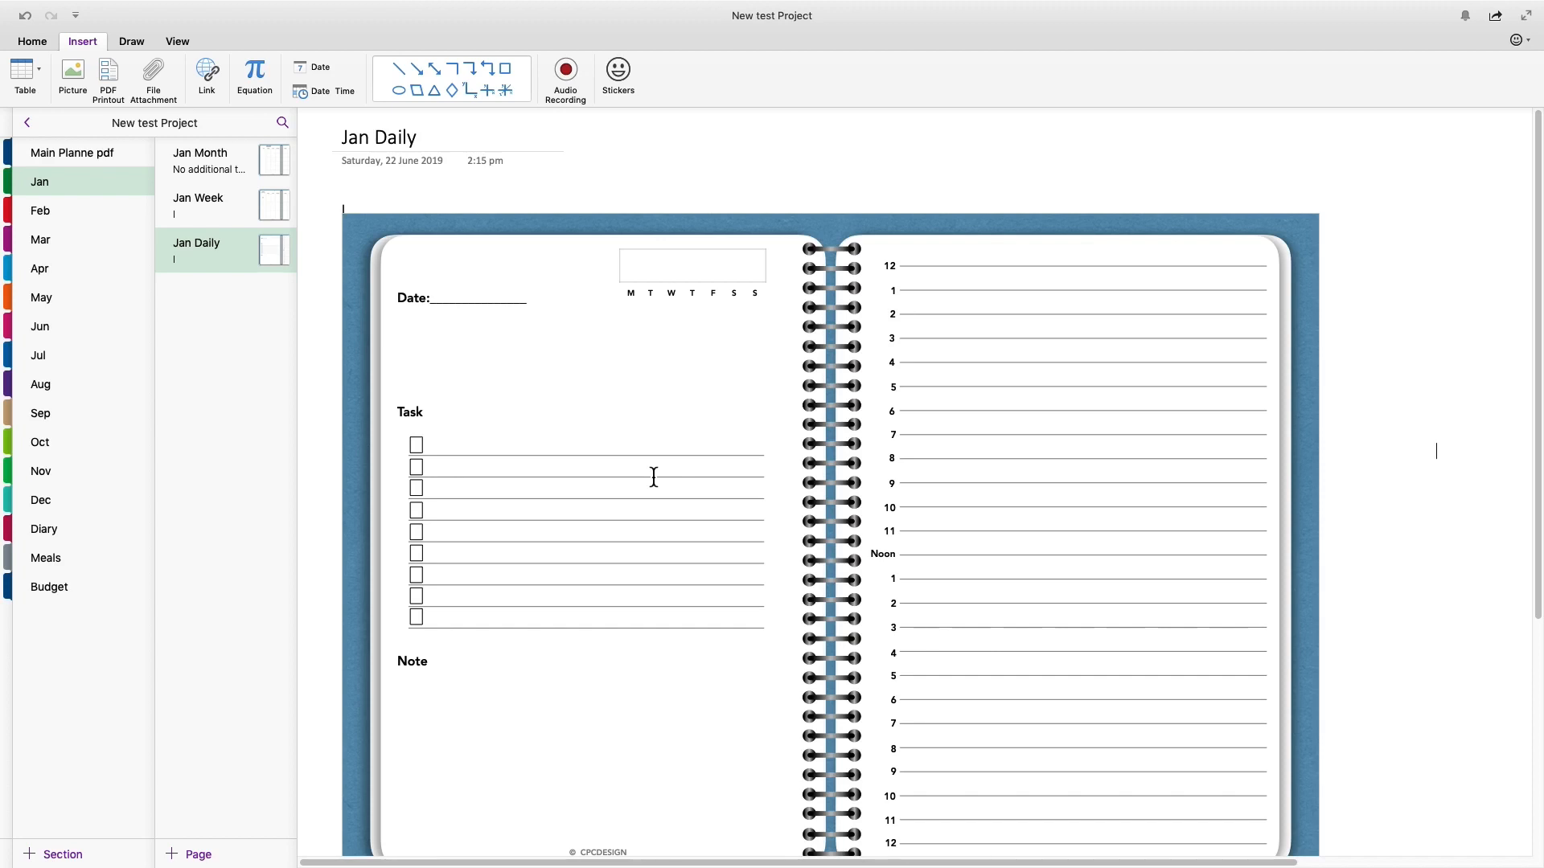
# - Set the daily planner image as the background of the Jan Daily page and turn that background setting off again
pyautogui.rightClick(590, 373)
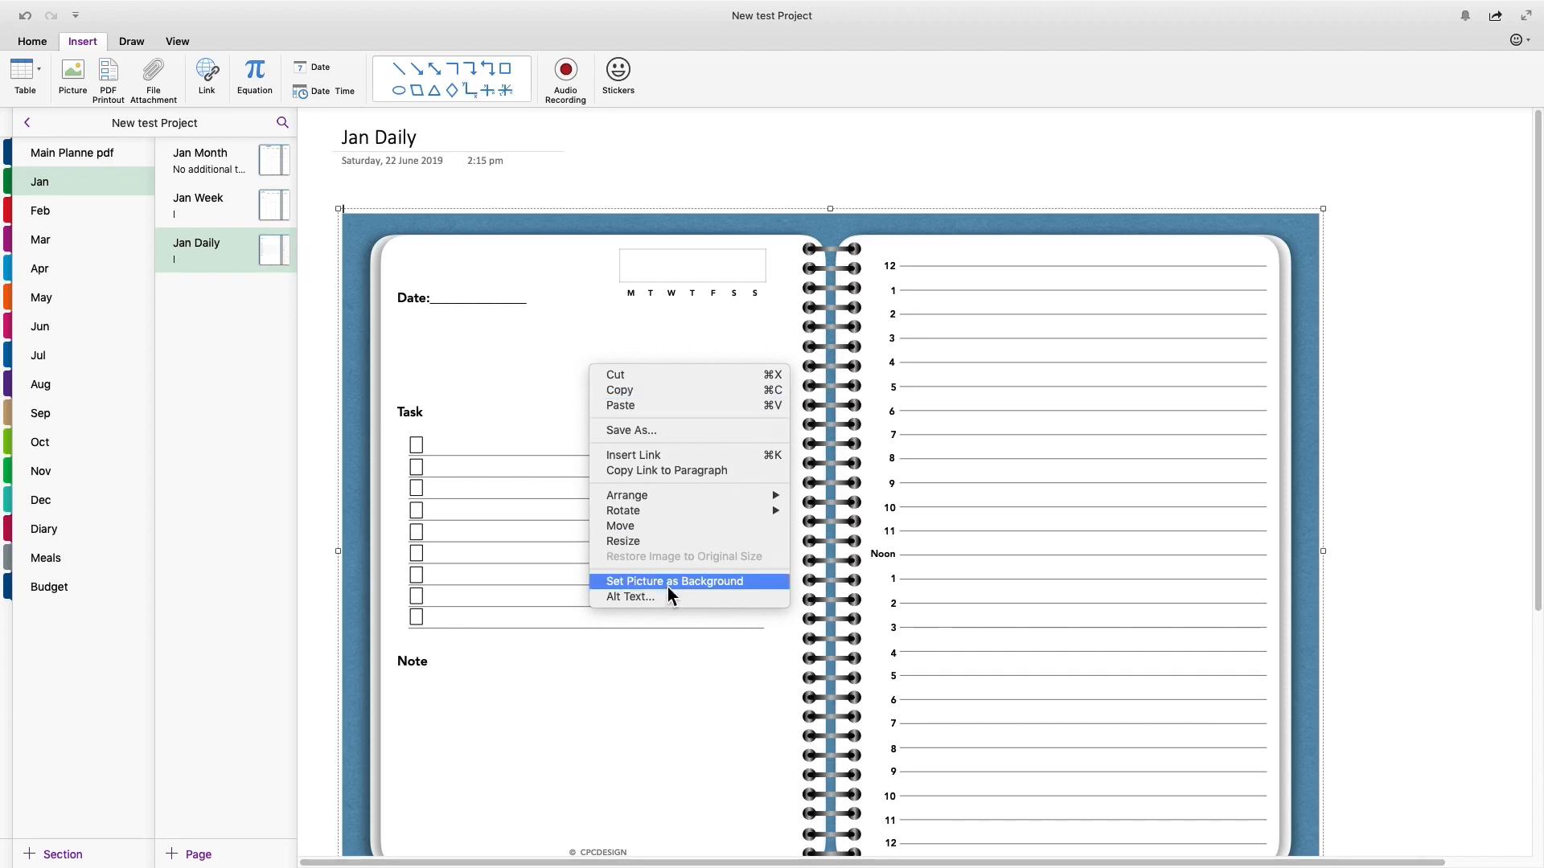
pyautogui.click(667, 581)
pyautogui.rightClick(596, 380)
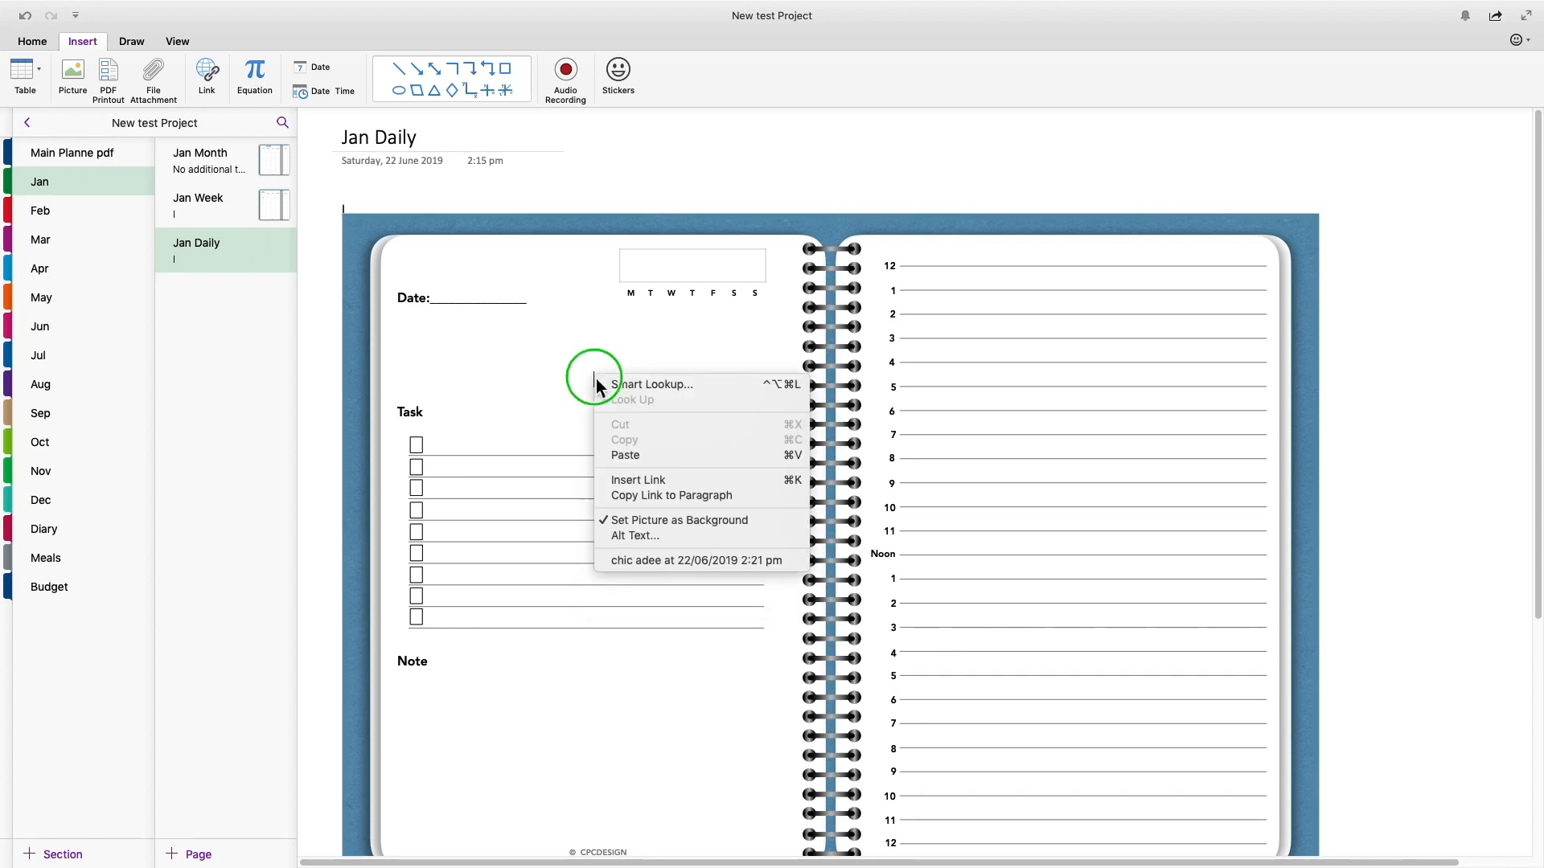
pyautogui.click(675, 525)
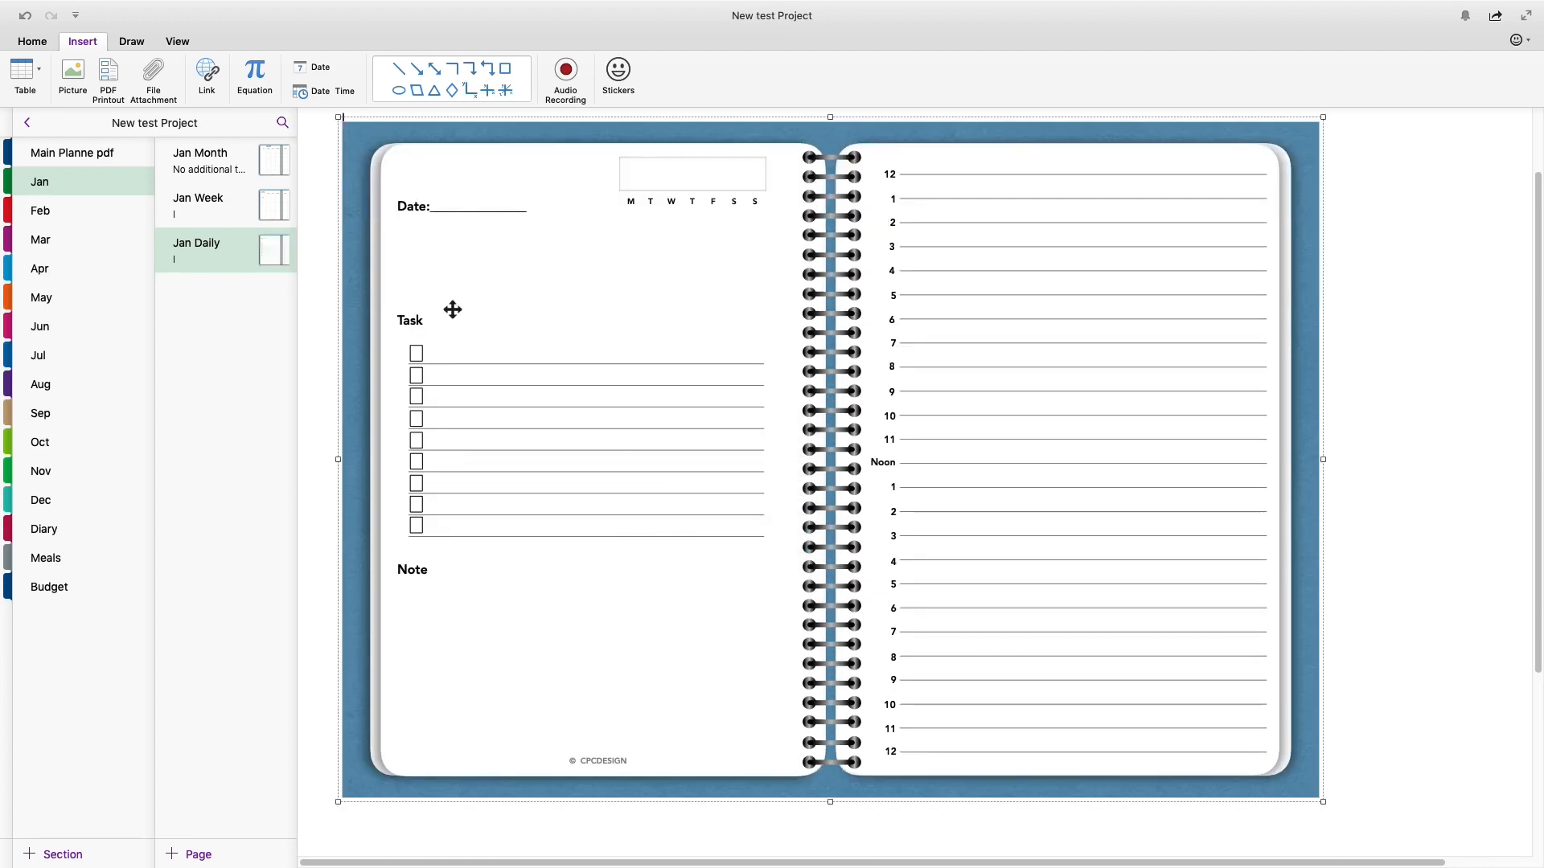
# - Set the daily planner image as the background of the Jan Daily page
pyautogui.click(614, 438)
pyautogui.rightClick(611, 432)
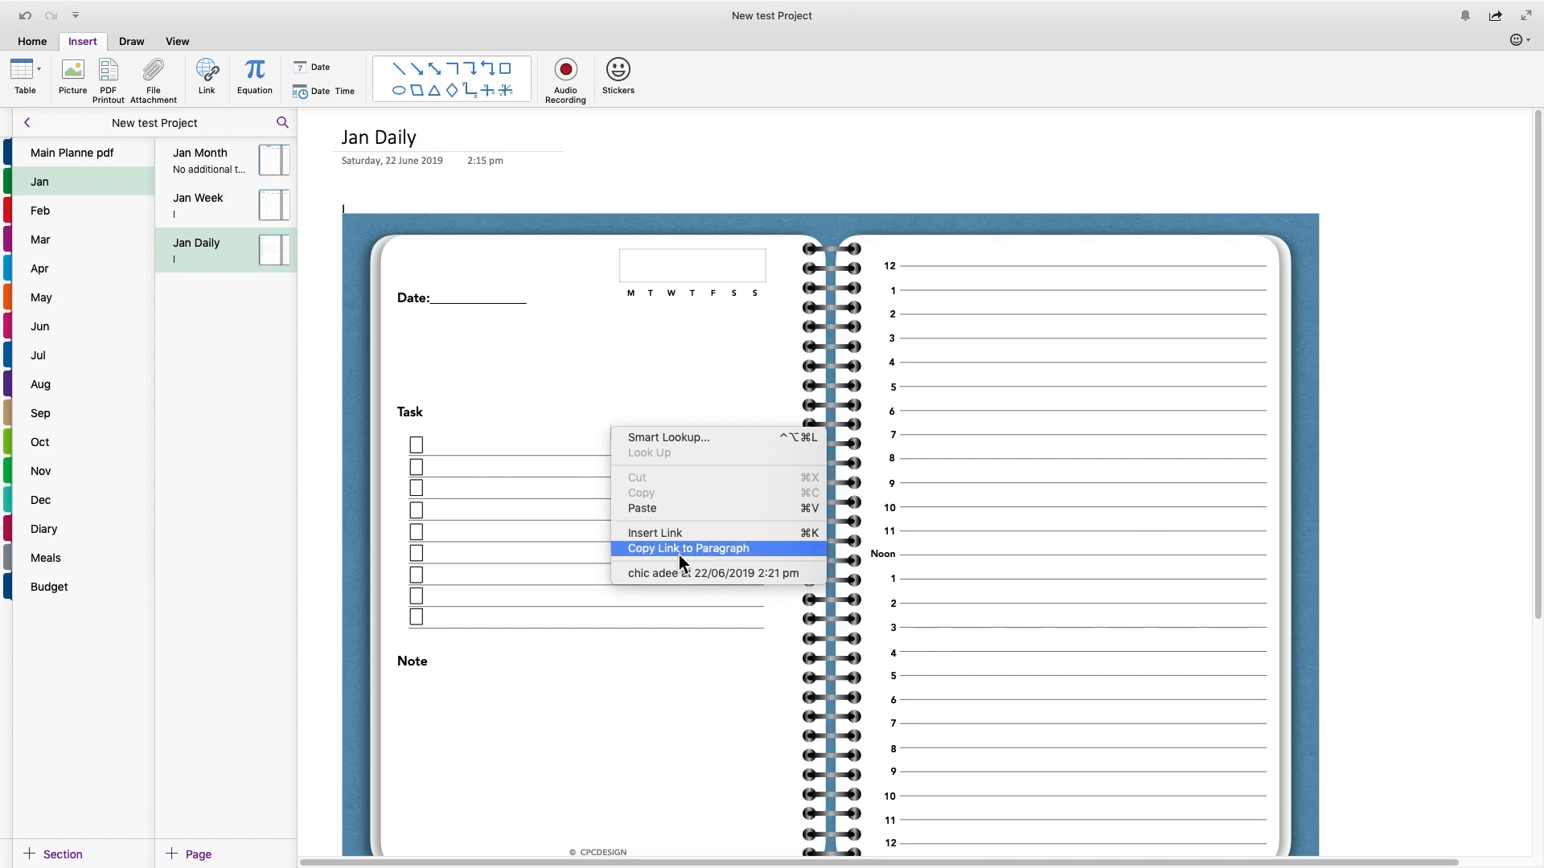
pyautogui.click(677, 508)
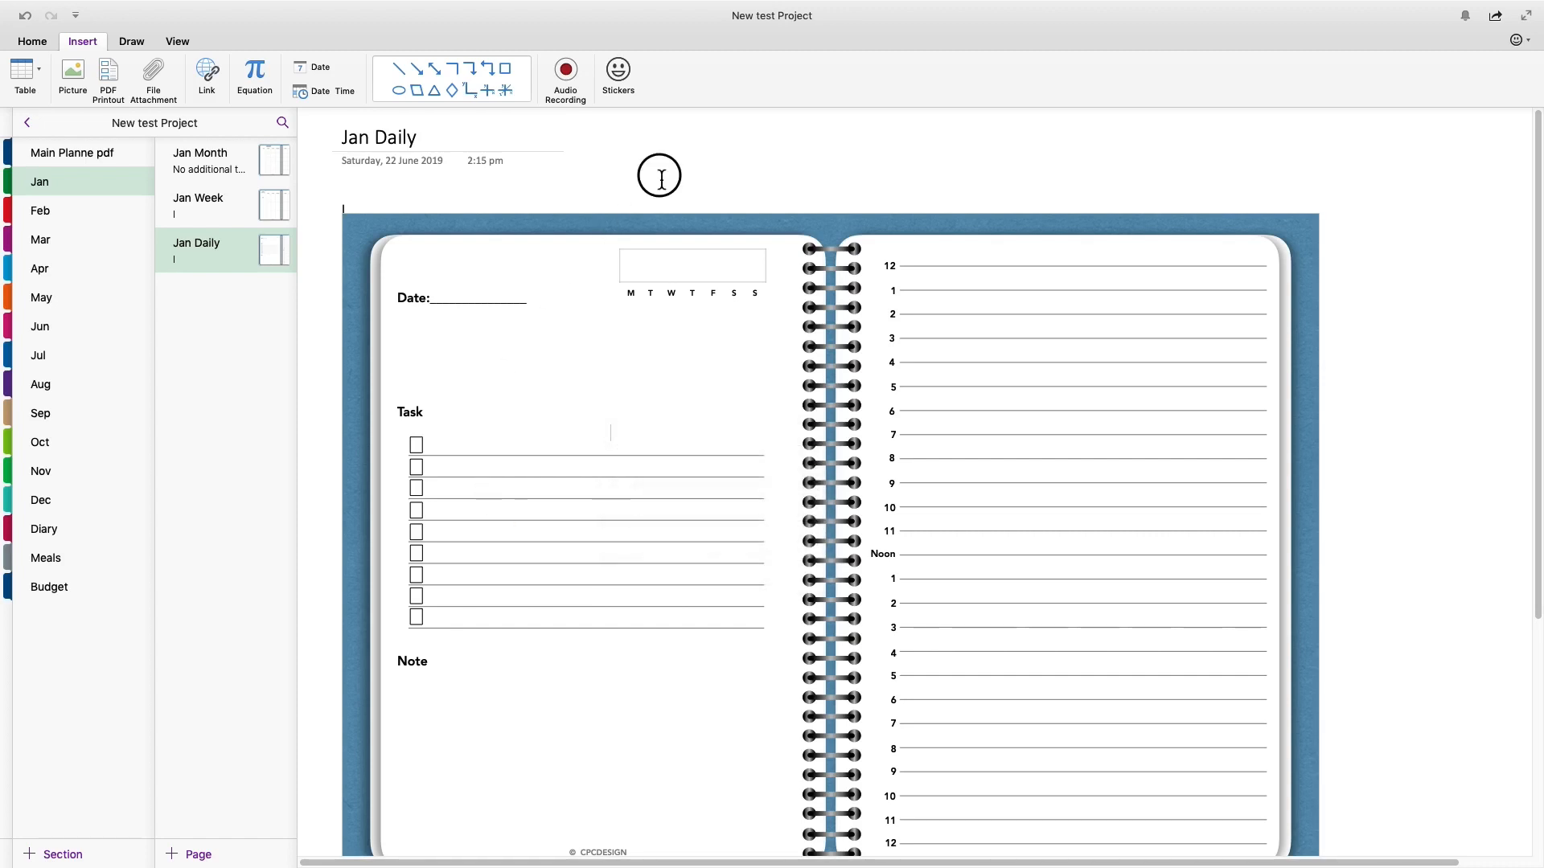
pyautogui.click(555, 318)
pyautogui.rightClick(555, 327)
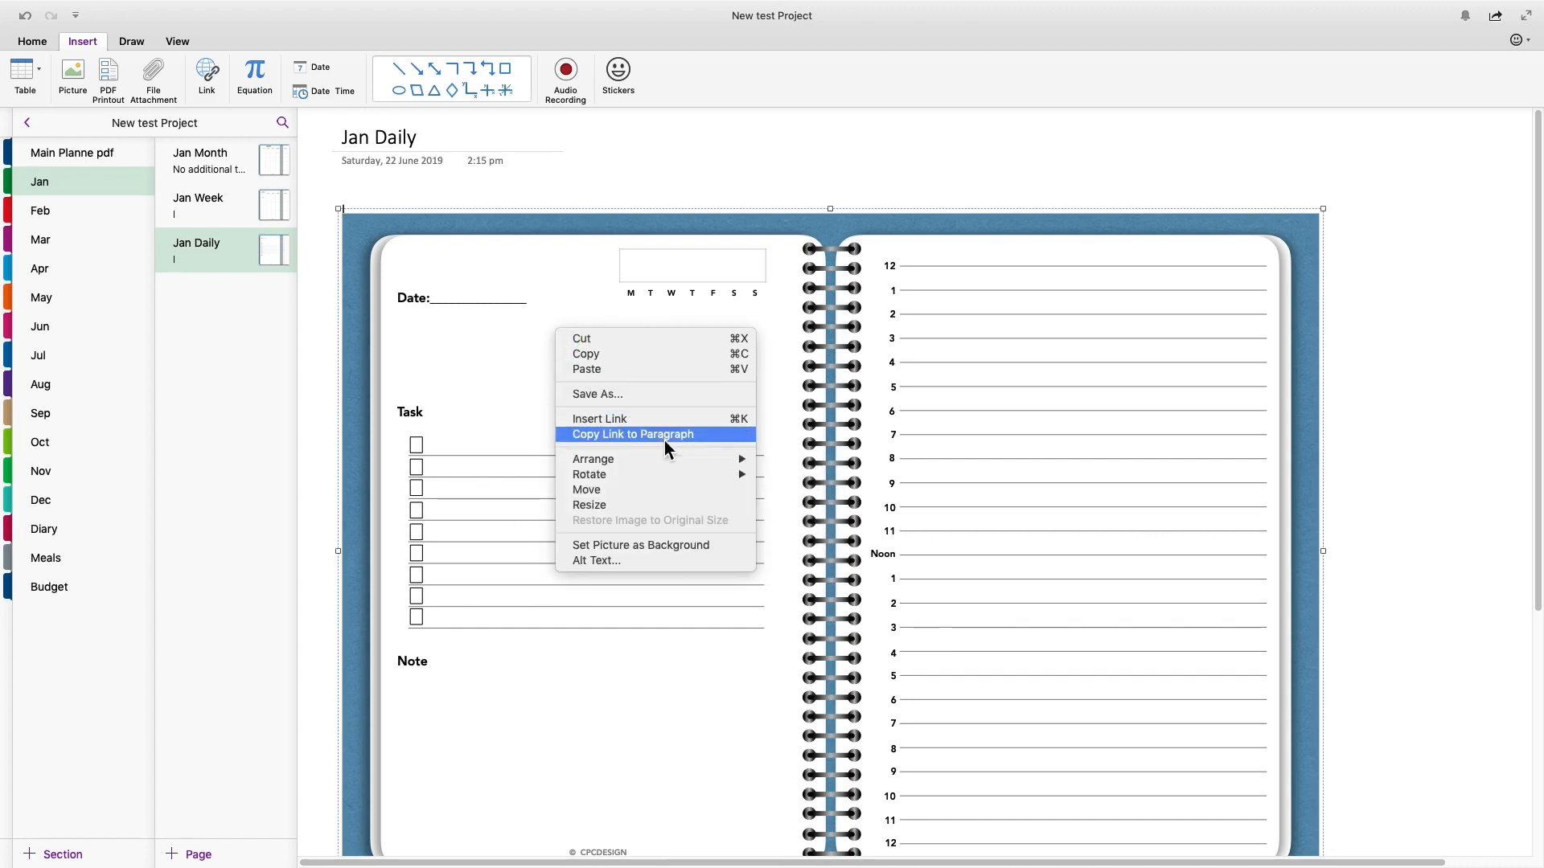
pyautogui.click(639, 545)
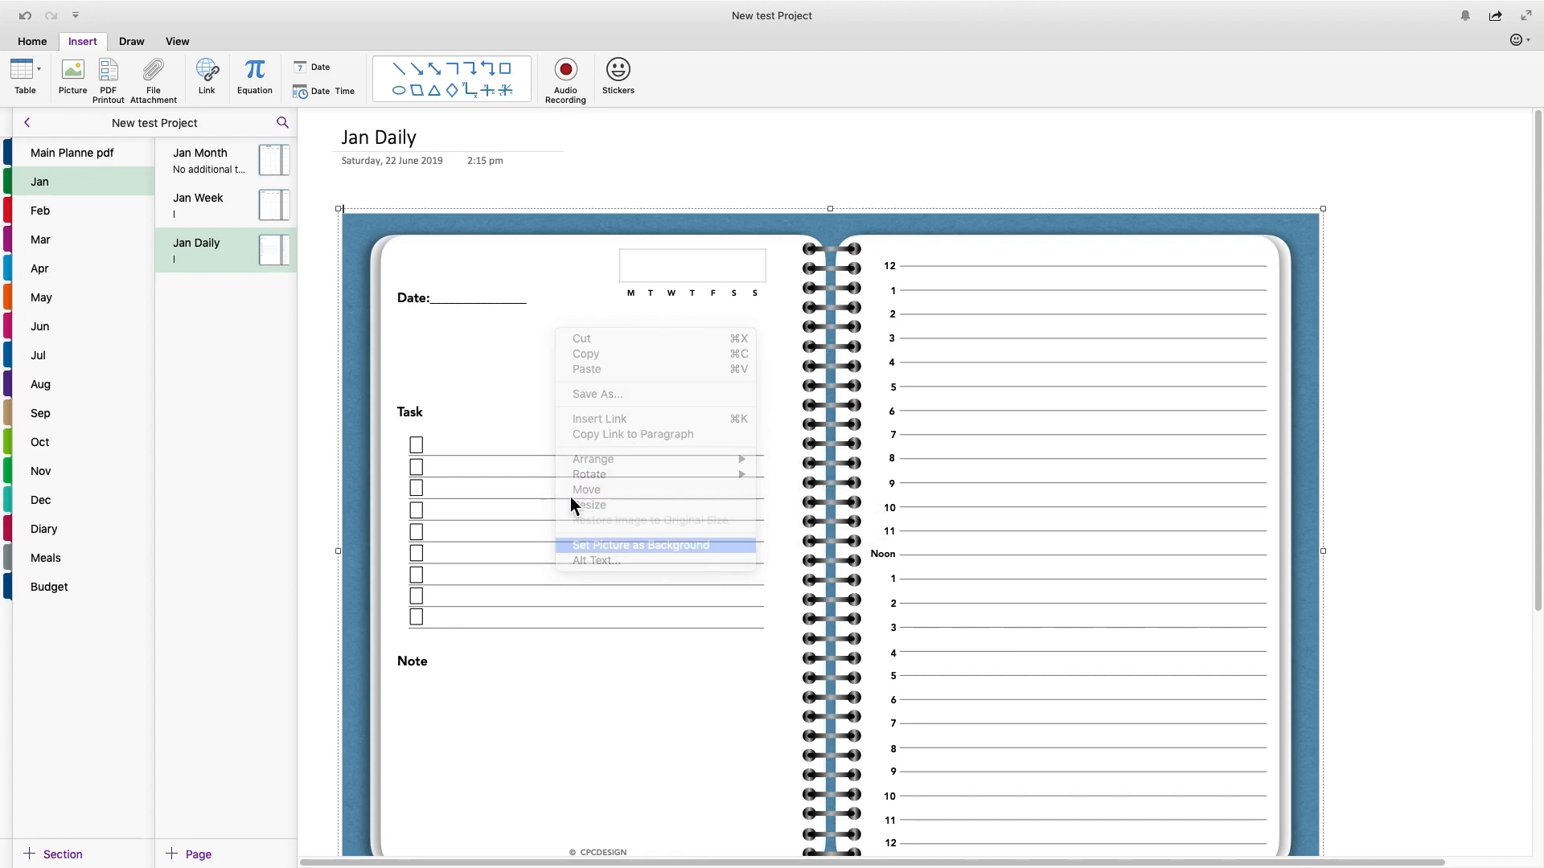
# - Set the January weekly planner image as the background of the Jan Week page
pyautogui.click(213, 197)
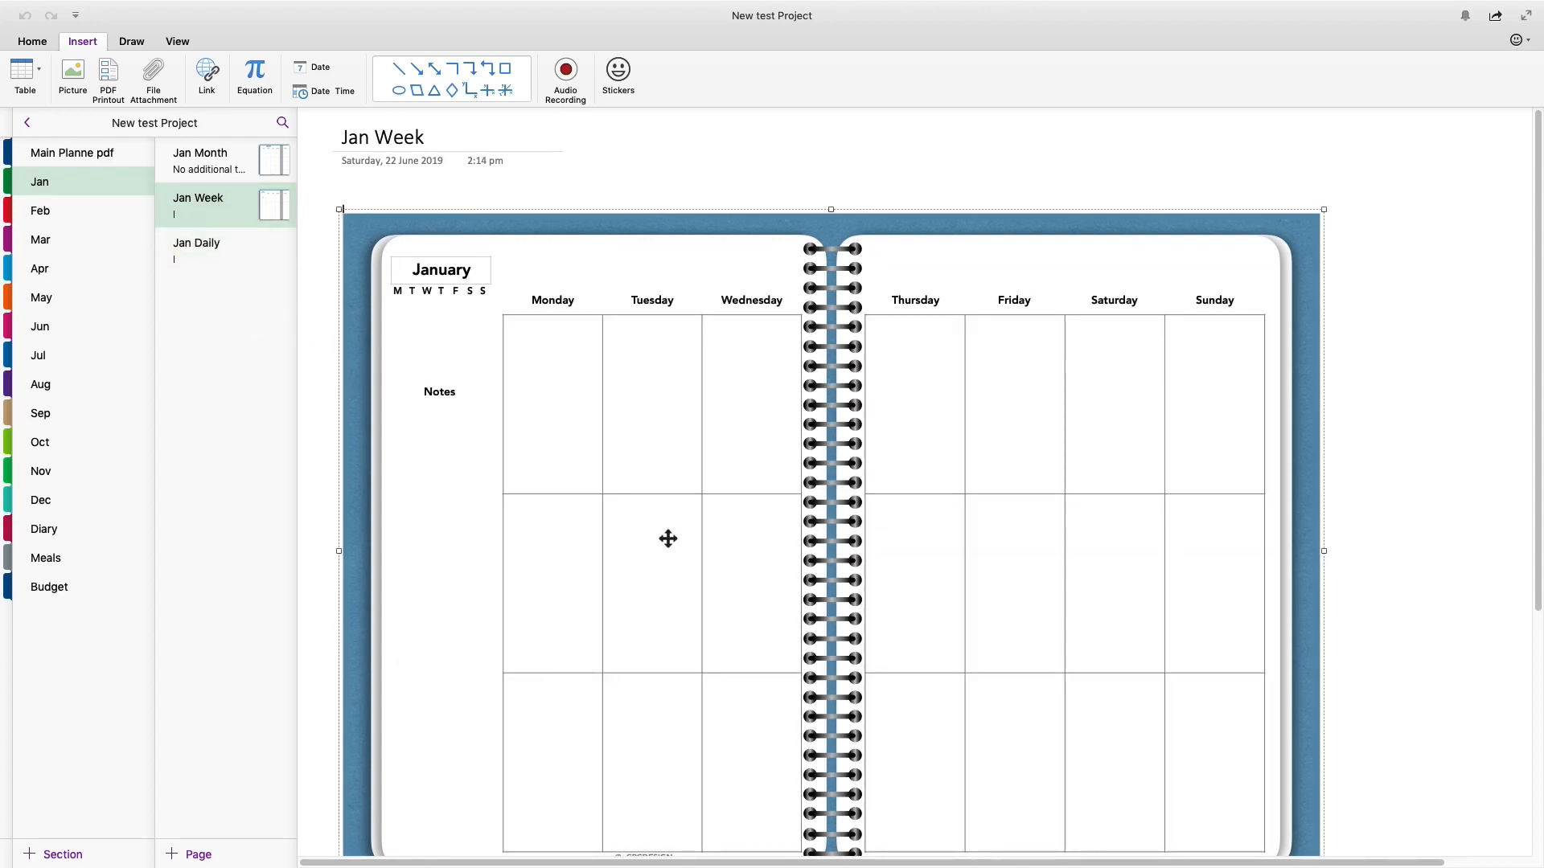
pyautogui.rightClick(600, 477)
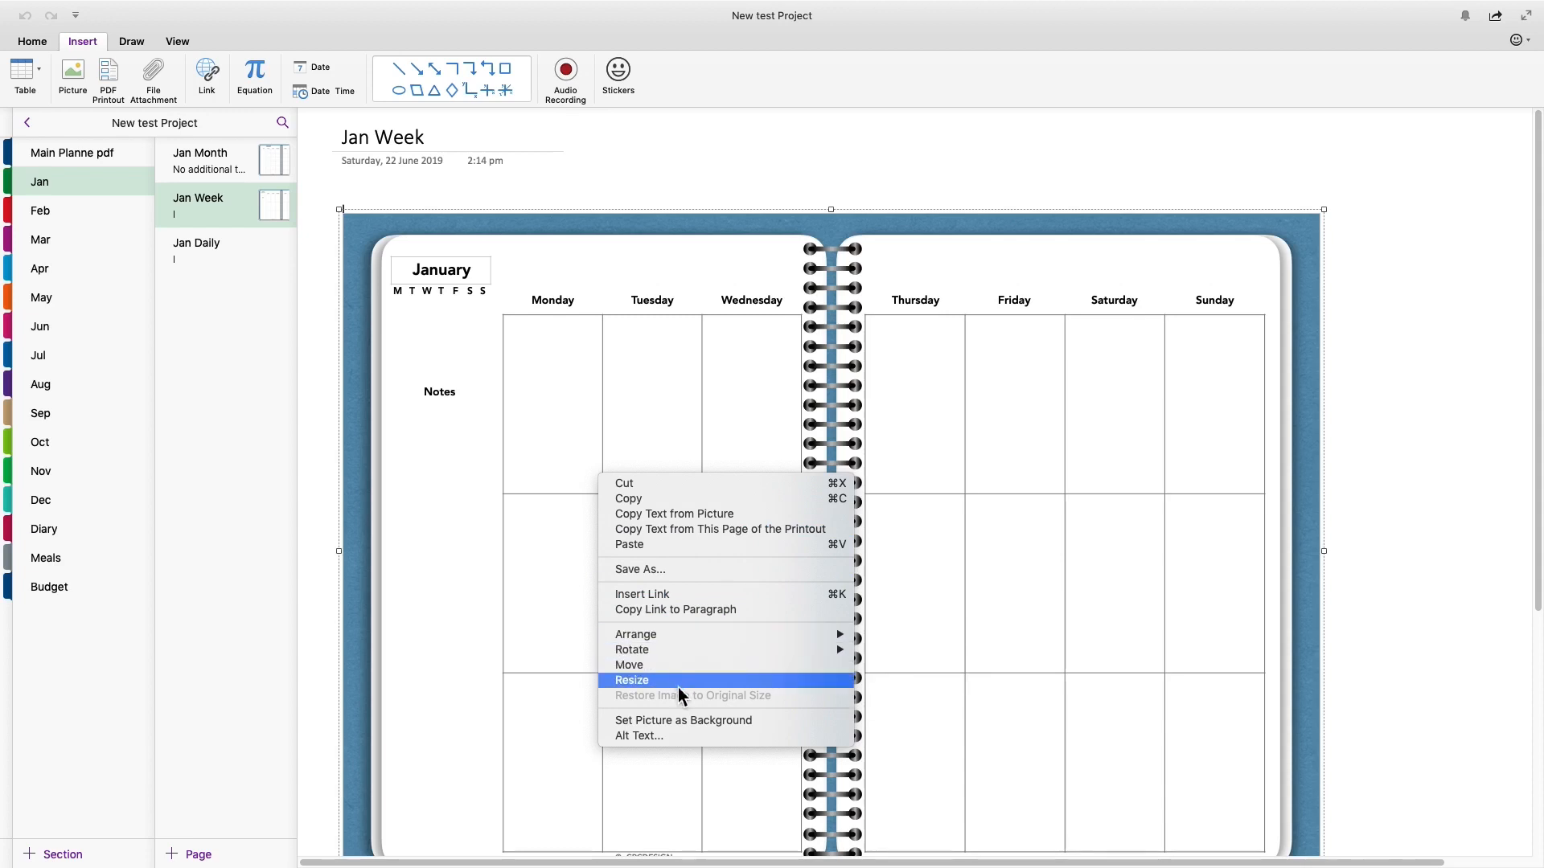
pyautogui.click(683, 720)
# - Set the JANUARY monthly planner image as the background of the Jan Month page
pyautogui.click(215, 158)
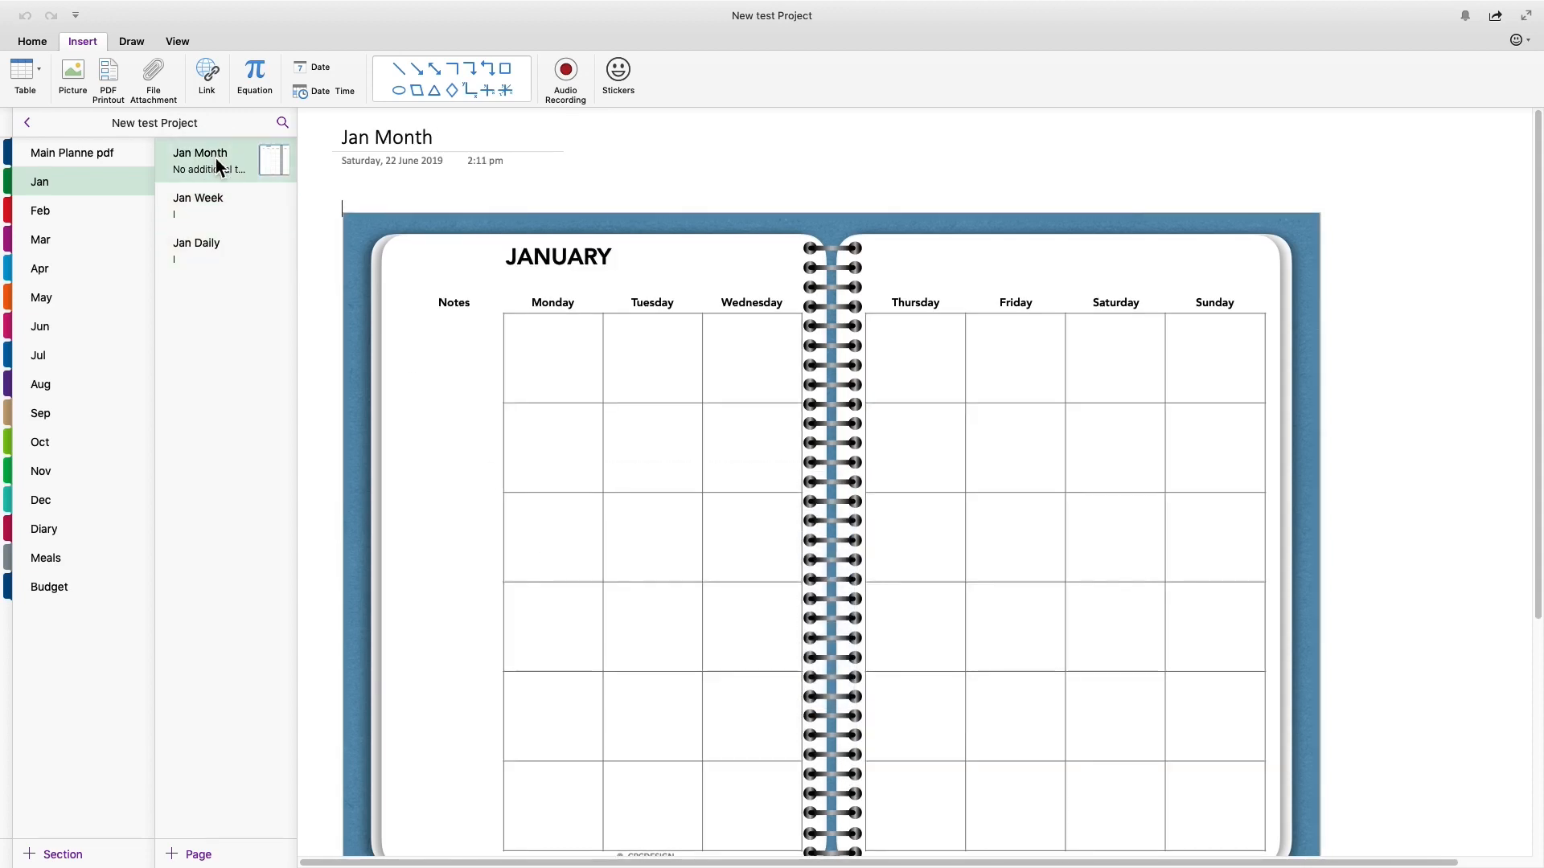
pyautogui.rightClick(611, 524)
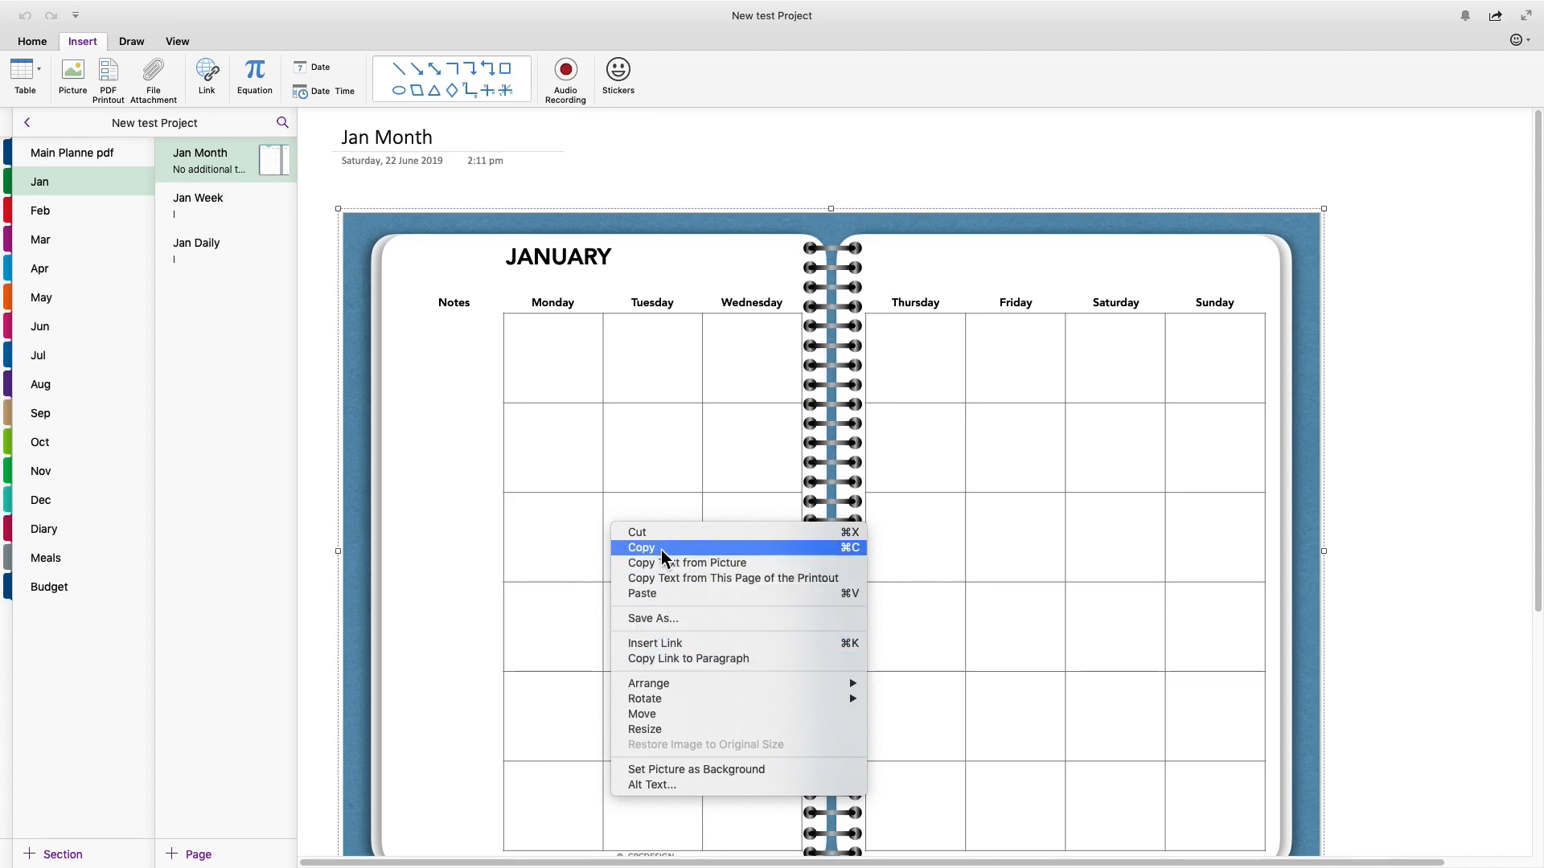
pyautogui.click(524, 464)
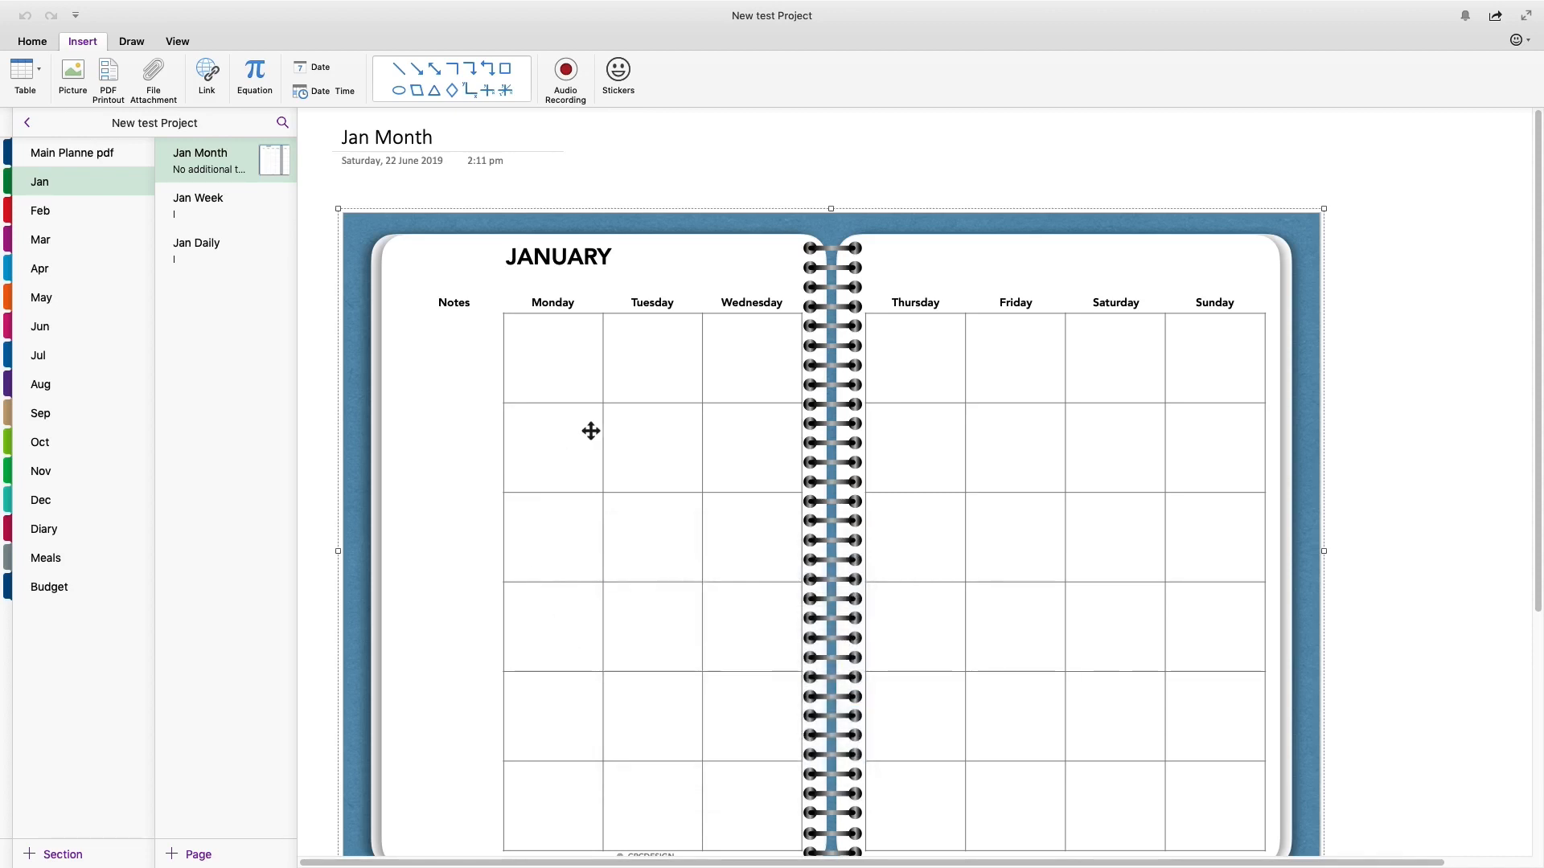
pyautogui.rightClick(661, 335)
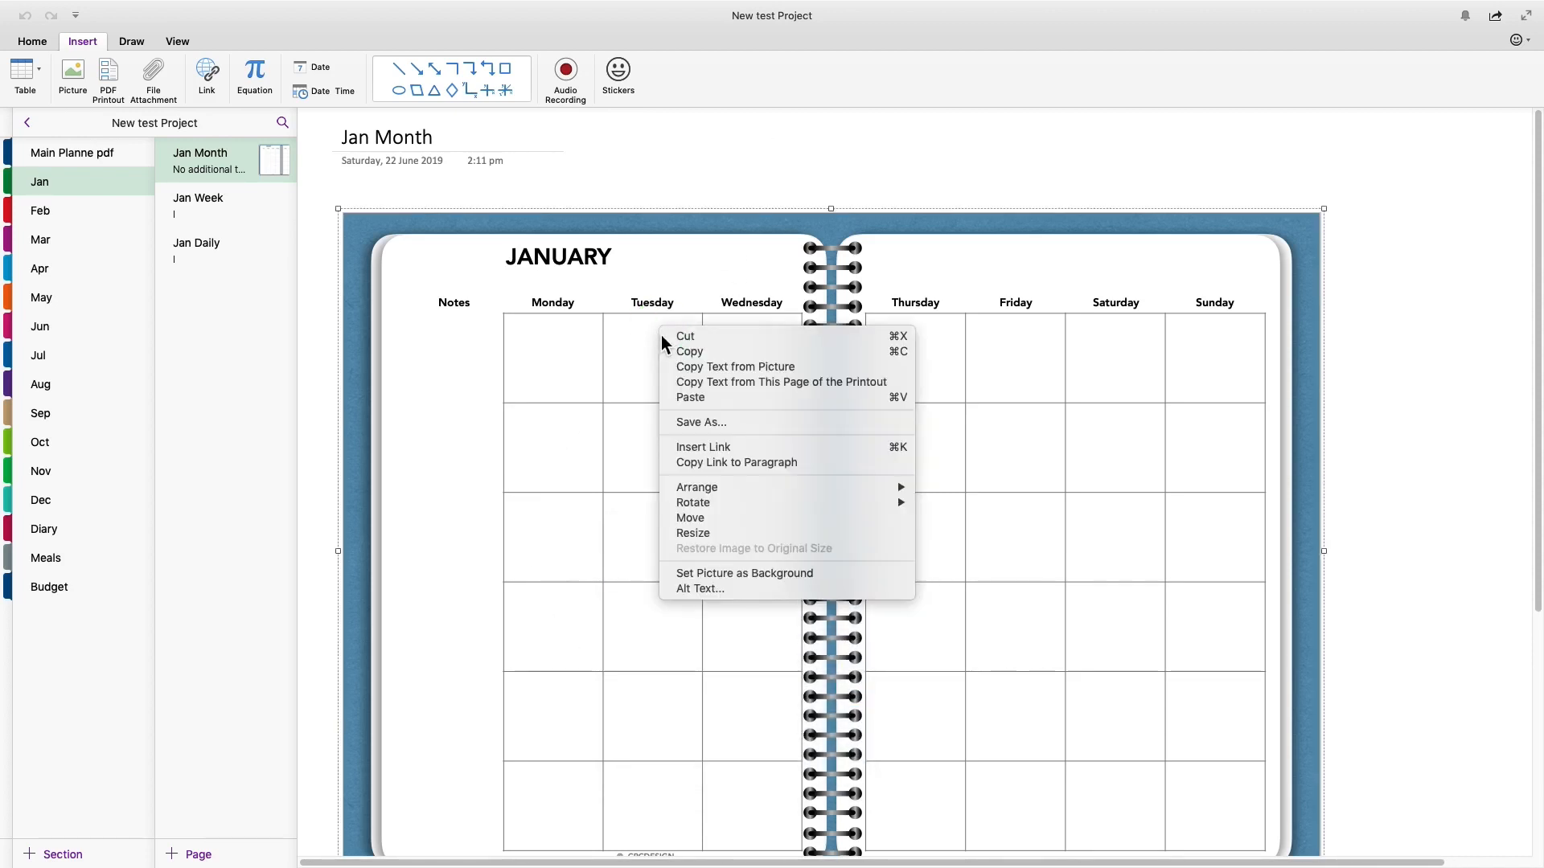
pyautogui.click(726, 574)
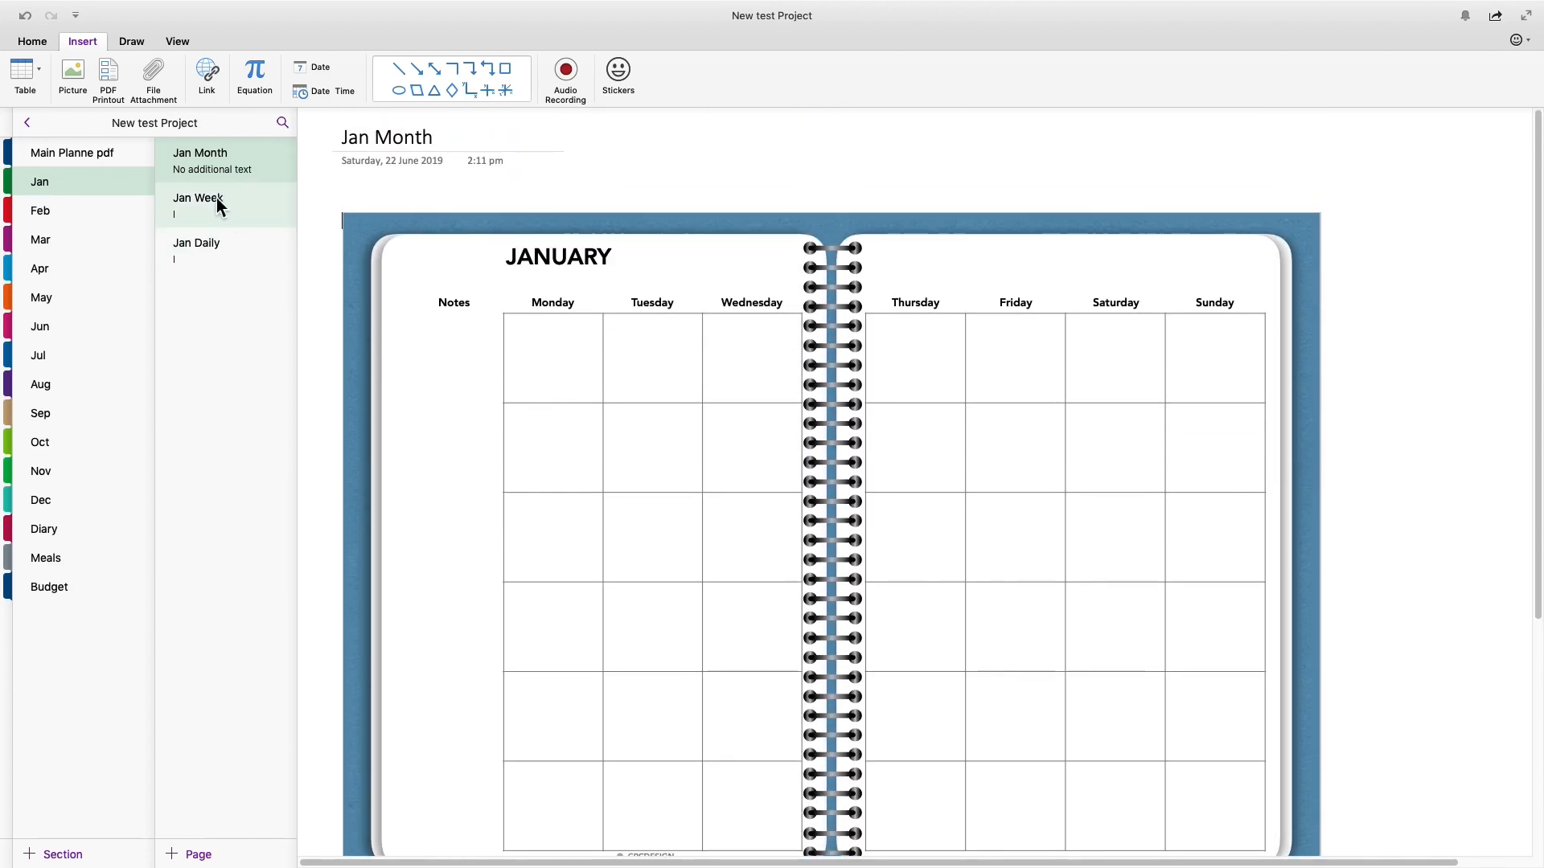
# - Look through the month, week and daily pages of the Jan section and those of the Feb section
pyautogui.click(217, 206)
pyautogui.click(208, 243)
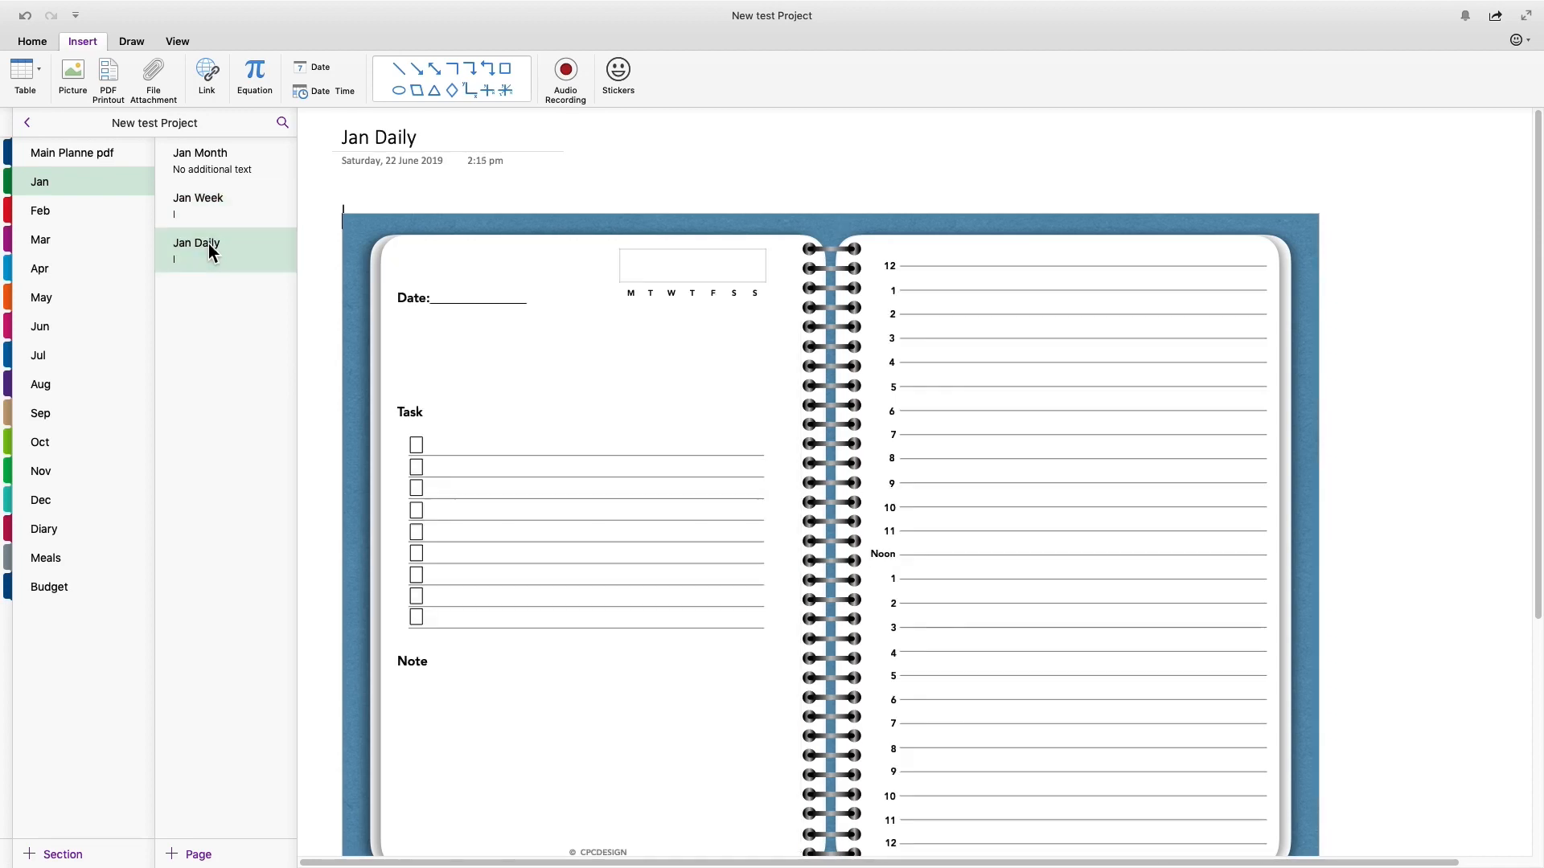
pyautogui.click(216, 200)
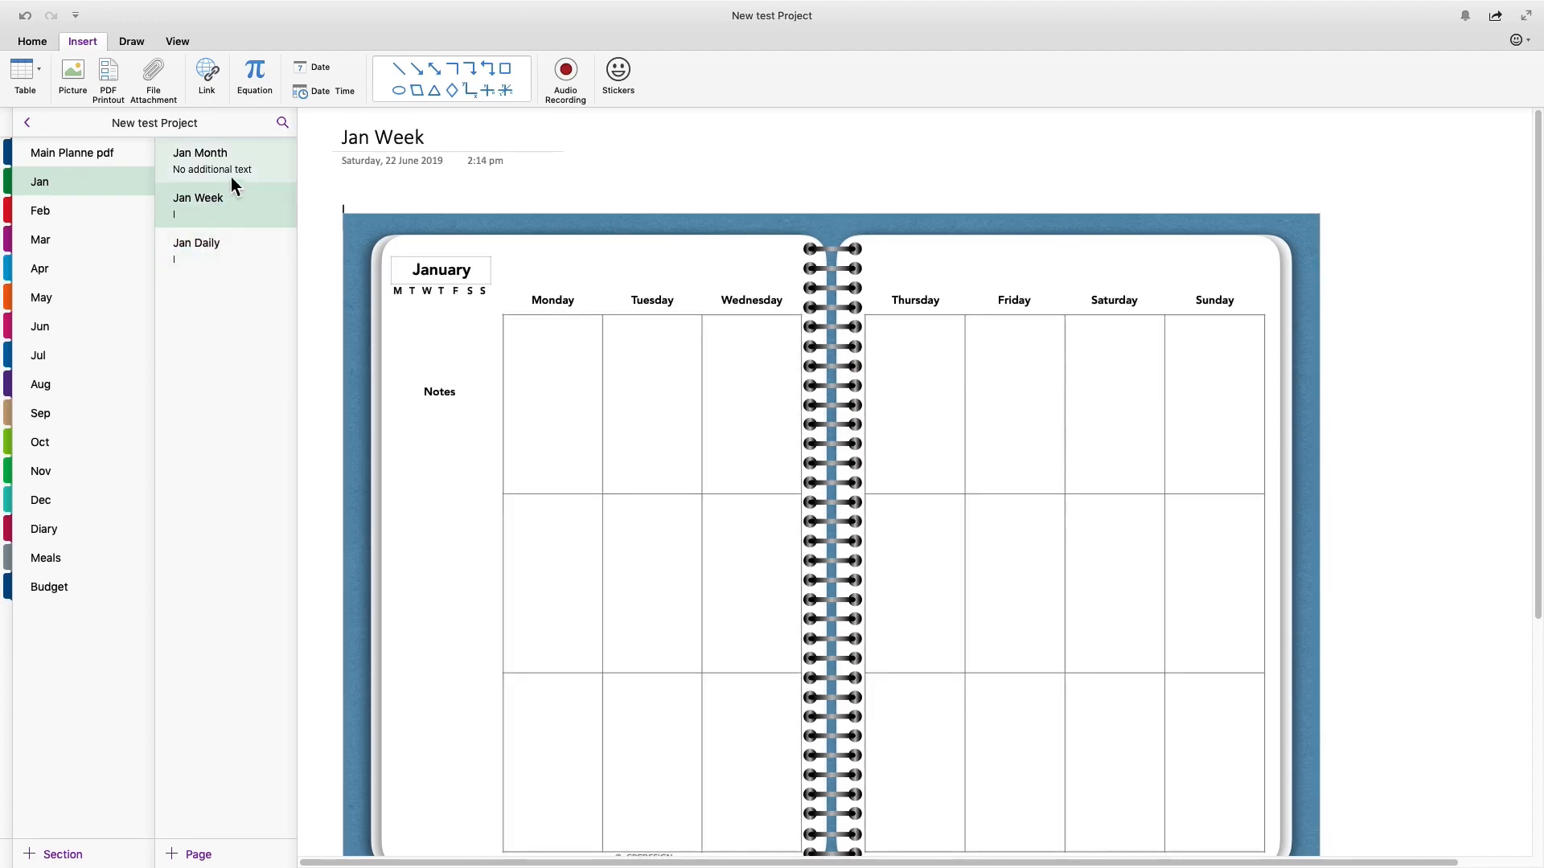
pyautogui.click(221, 171)
pyautogui.click(214, 211)
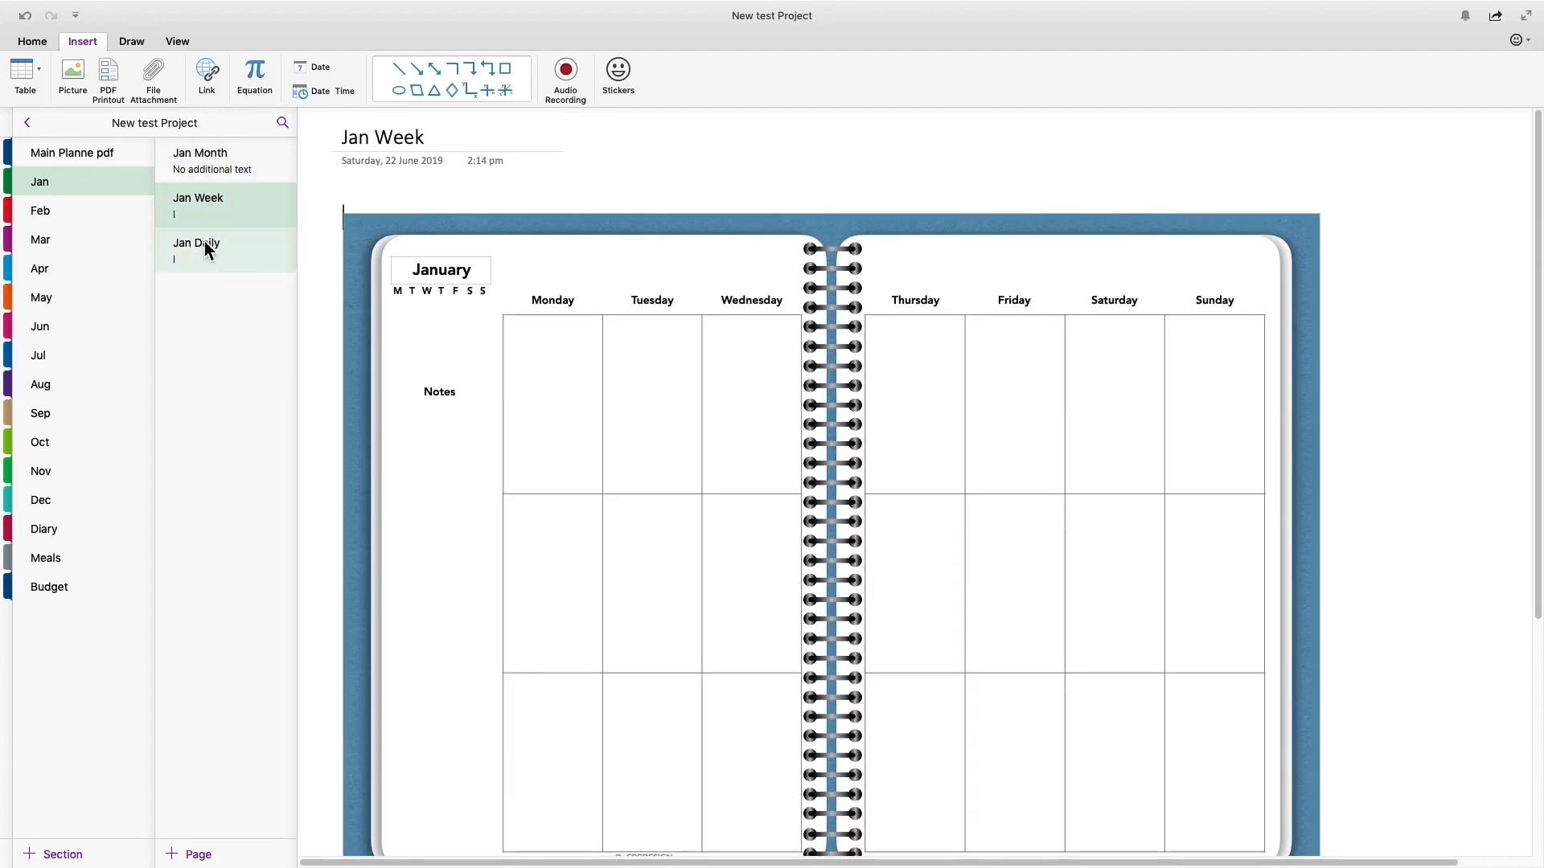
pyautogui.click(205, 241)
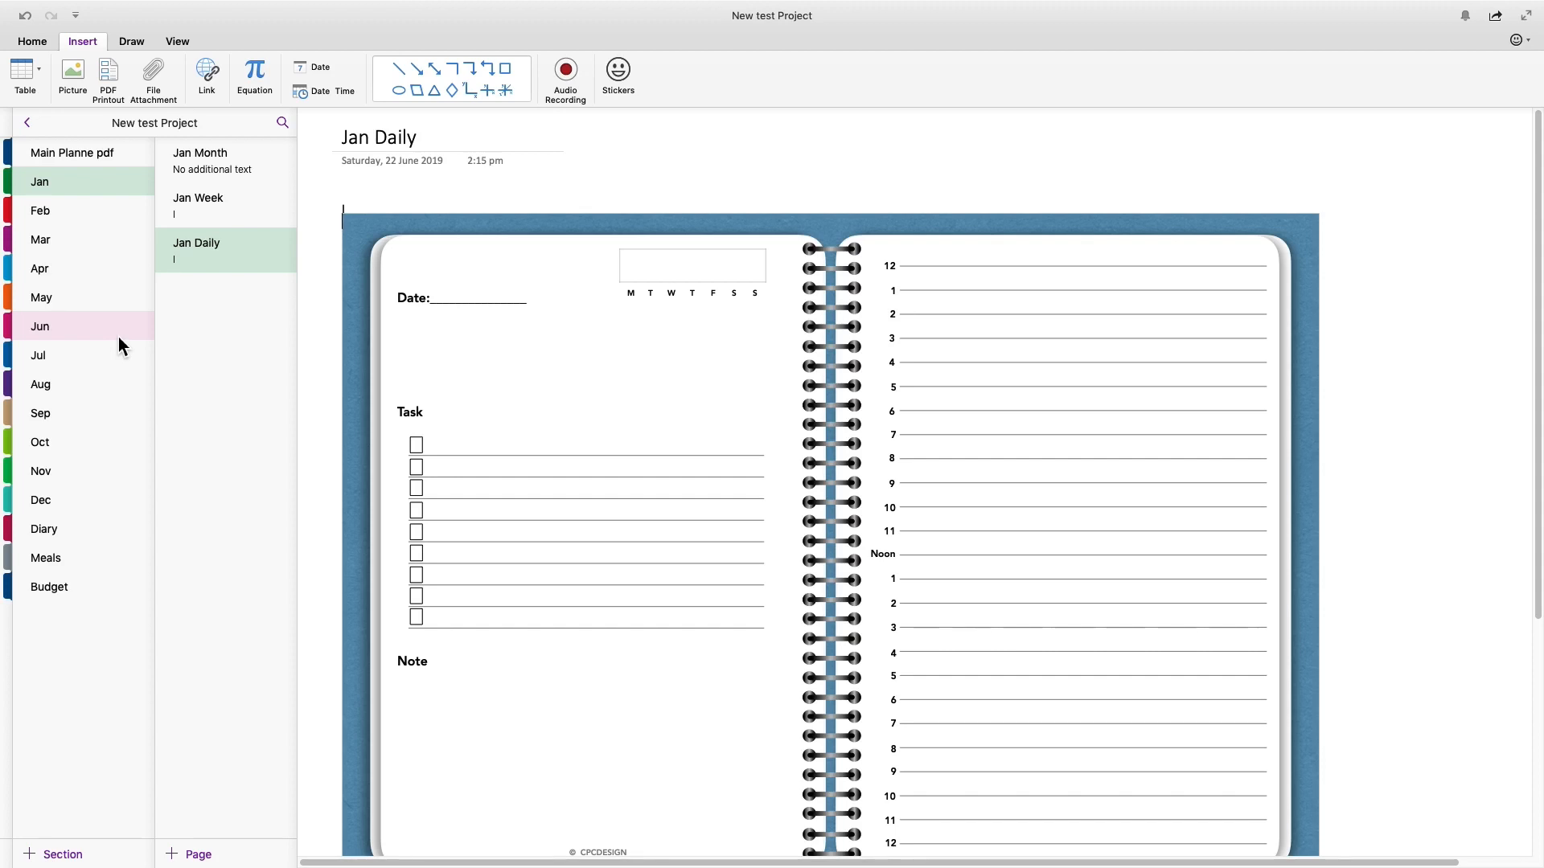
pyautogui.click(48, 211)
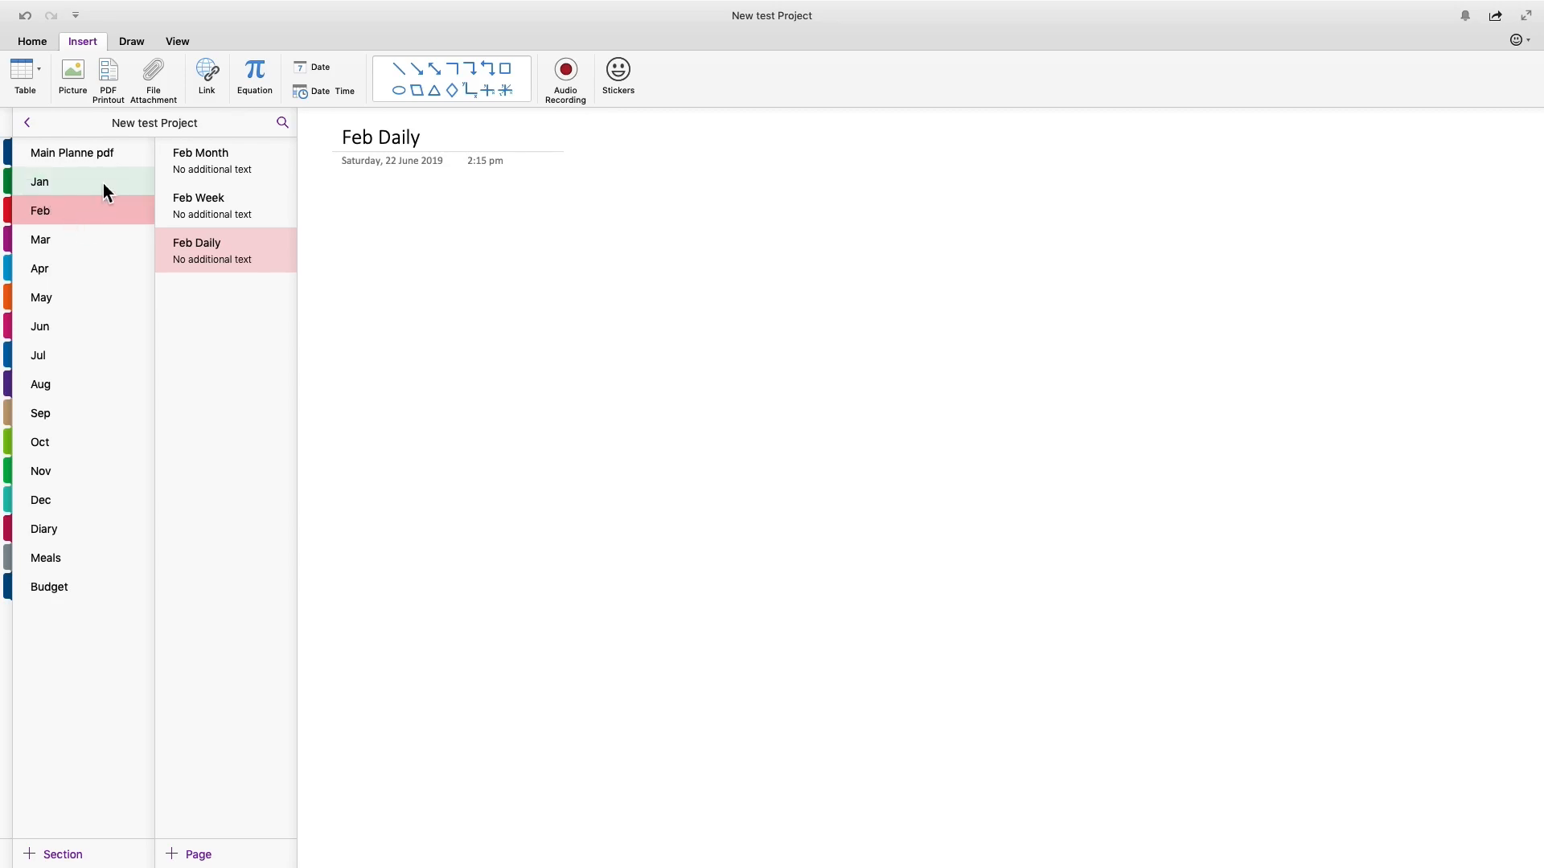
pyautogui.click(218, 158)
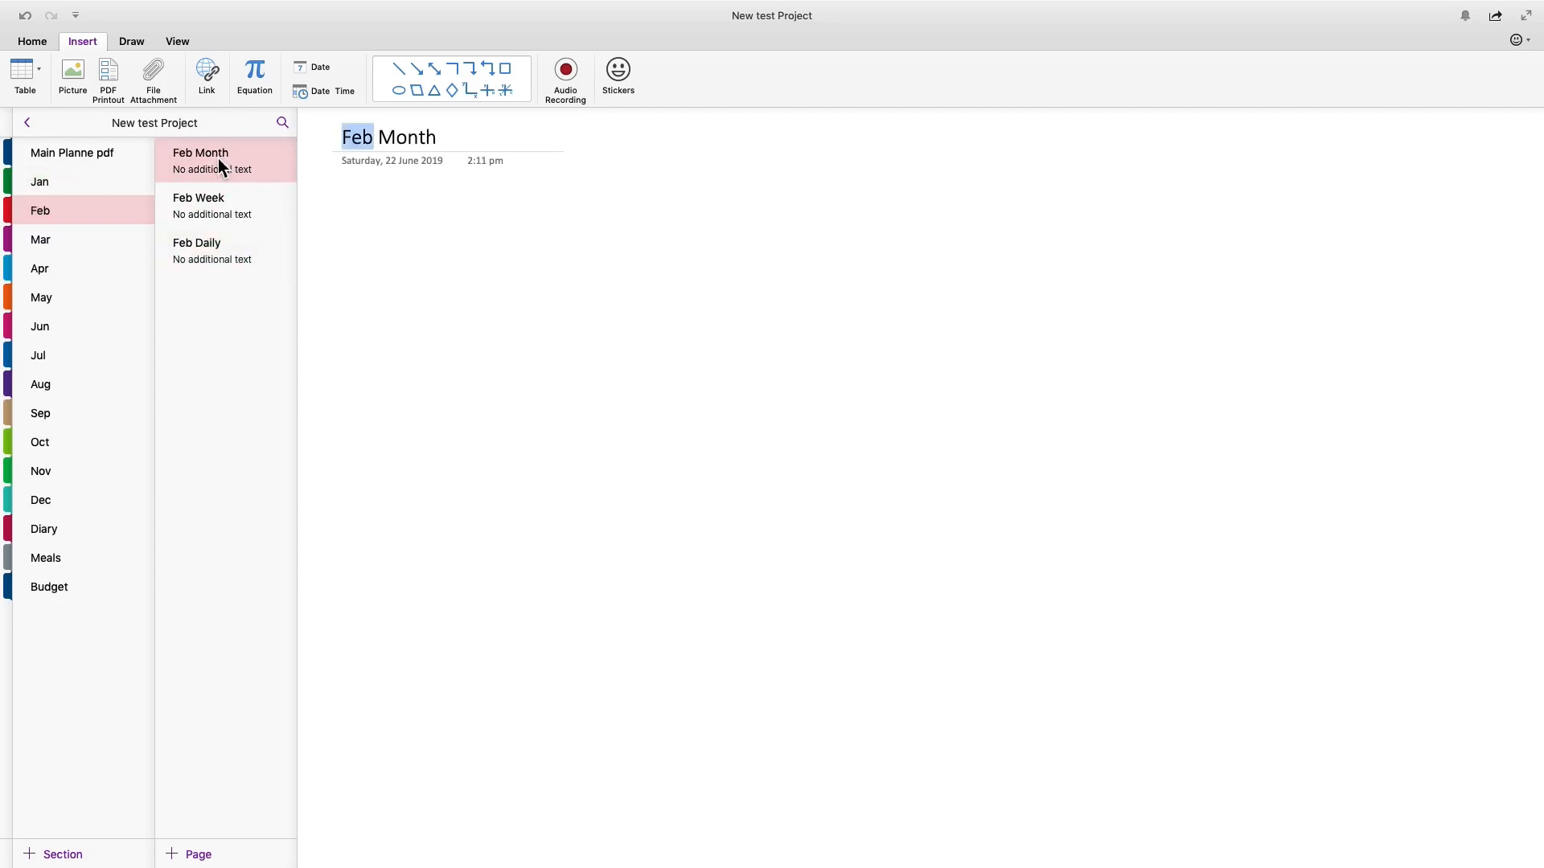
pyautogui.click(204, 200)
pyautogui.click(215, 254)
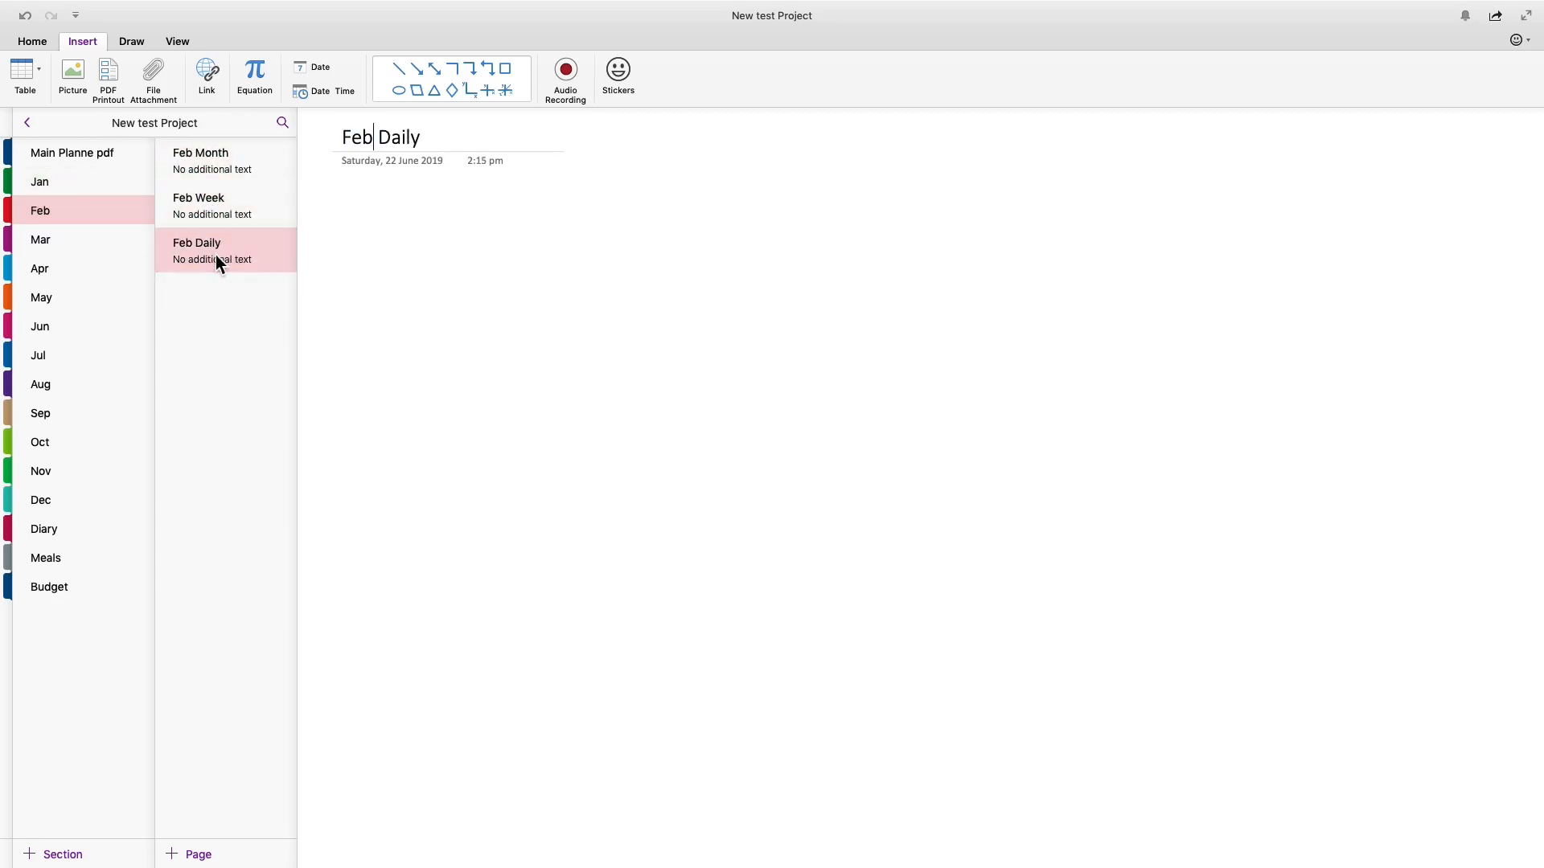
# - Copy the FEBRUARY monthly planner image from the Main Planne pdf section
pyautogui.click(76, 151)
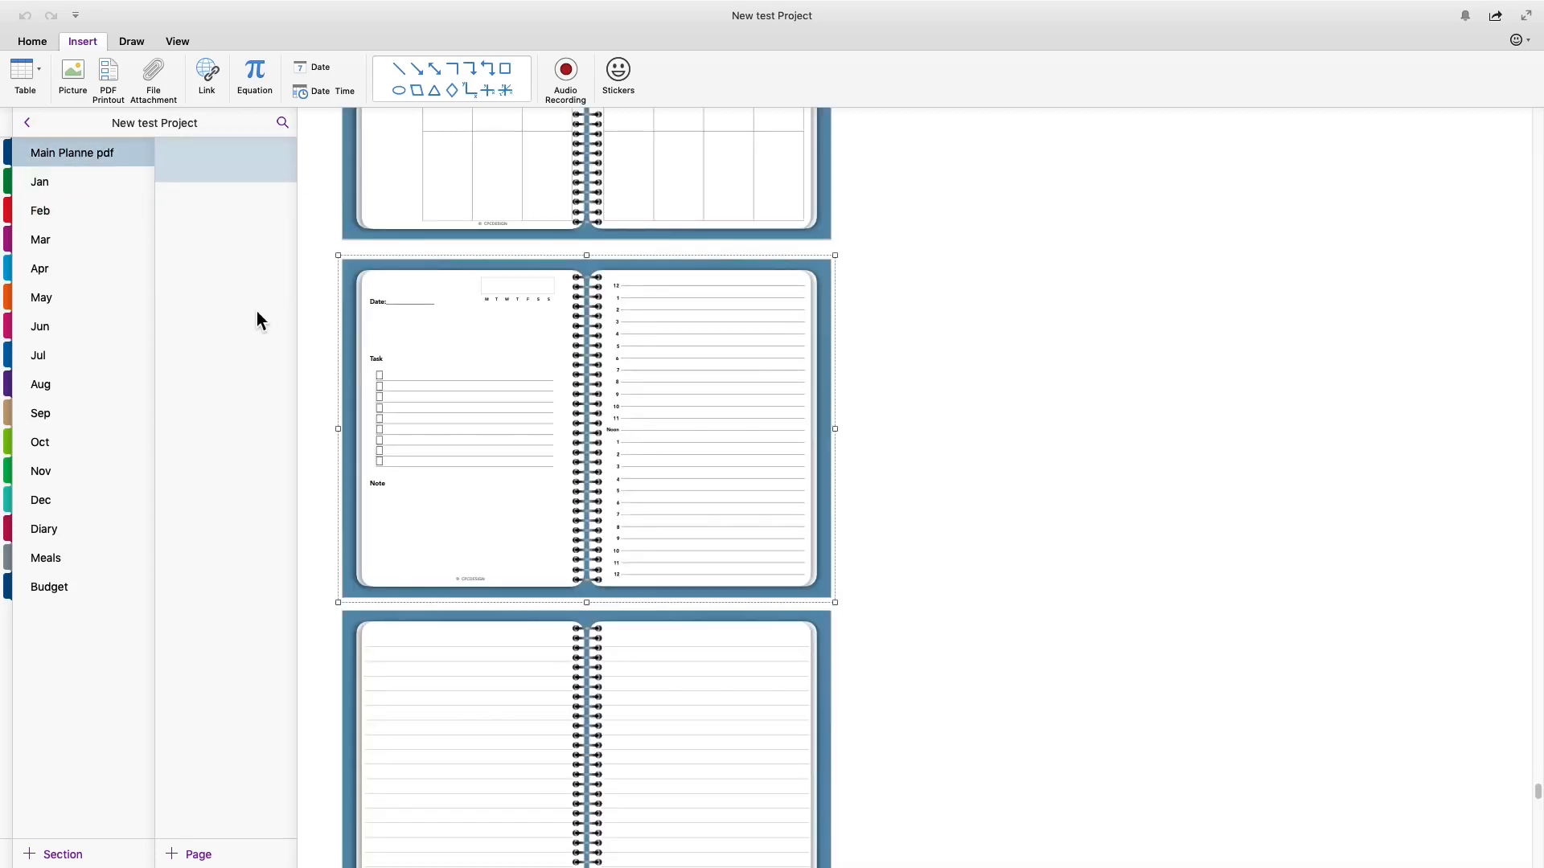
pyautogui.scroll(-10, 764, 676)
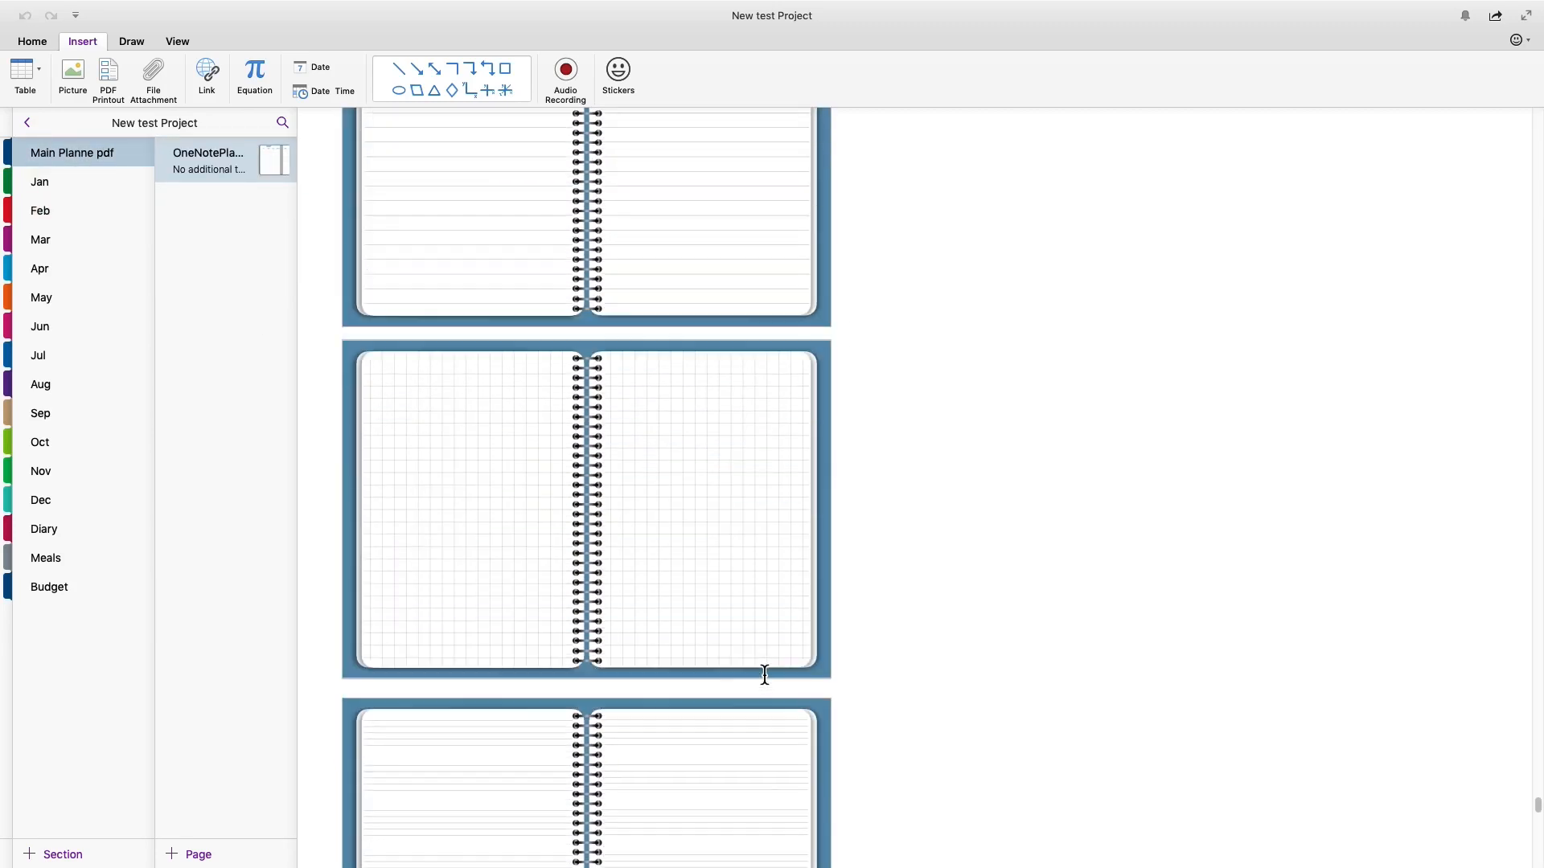
pyautogui.moveTo(1536, 808); pyautogui.dragTo(1511, 143)
pyautogui.scroll(-10, 442, 634)
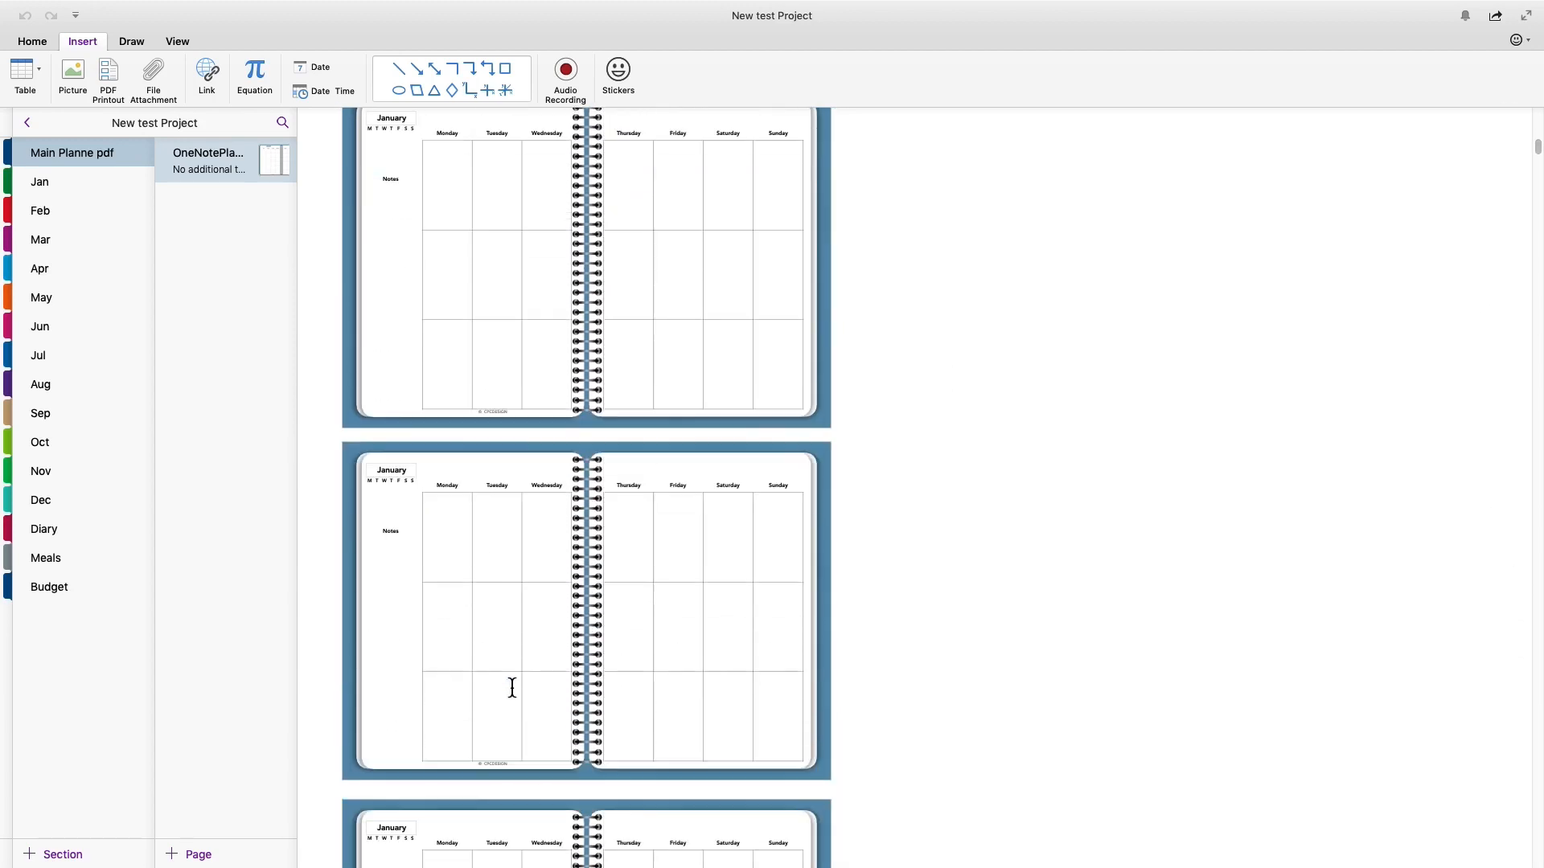
pyautogui.scroll(-15, 525, 689)
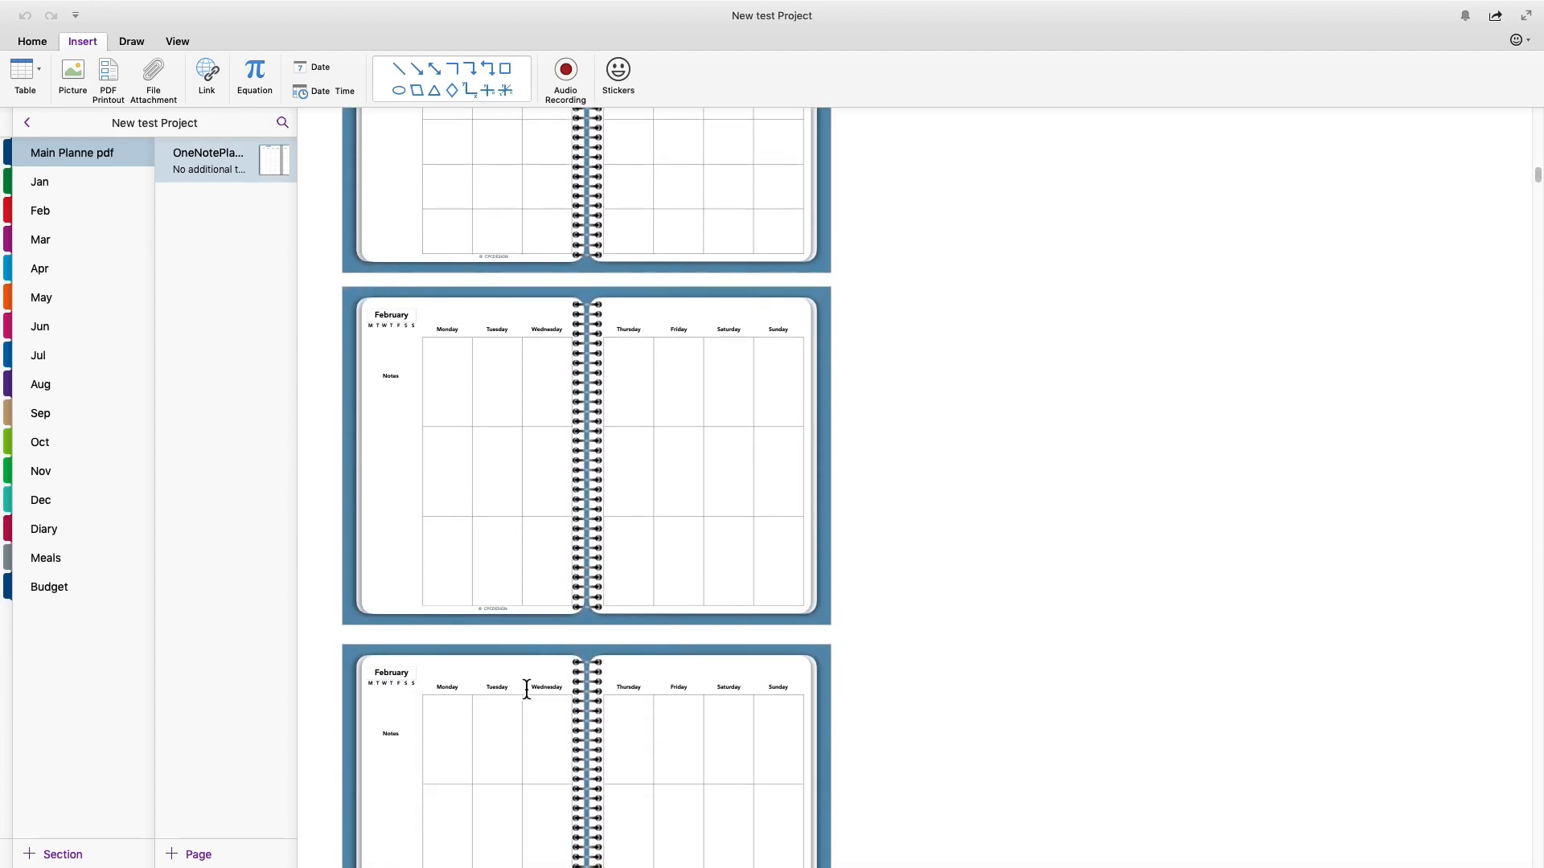
pyautogui.scroll(5, 527, 687)
pyautogui.scroll(-1, 523, 680)
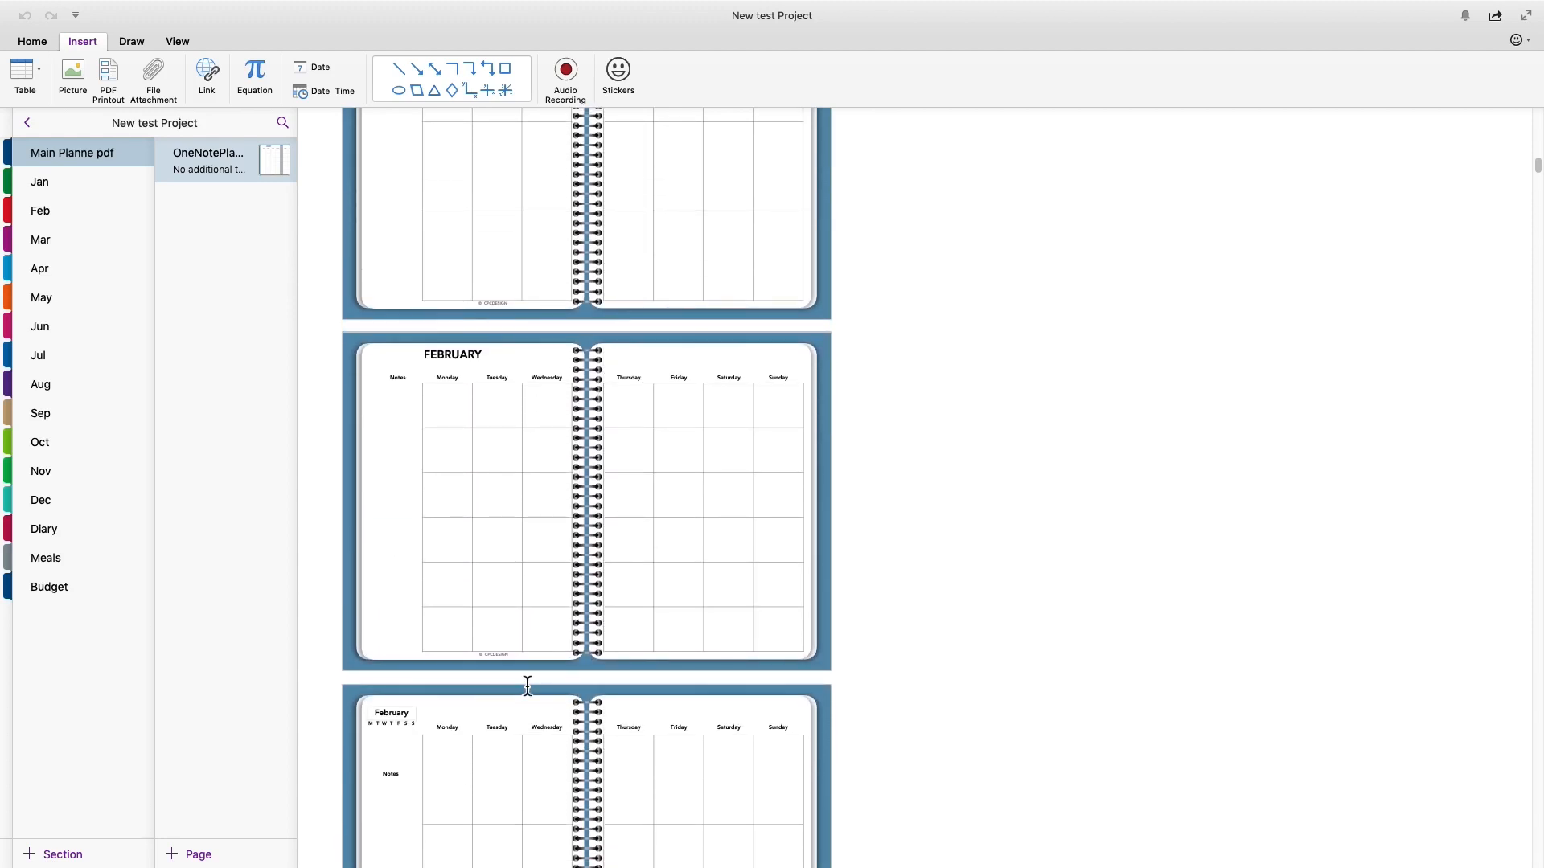
pyautogui.click(520, 432)
pyautogui.rightClick(520, 431)
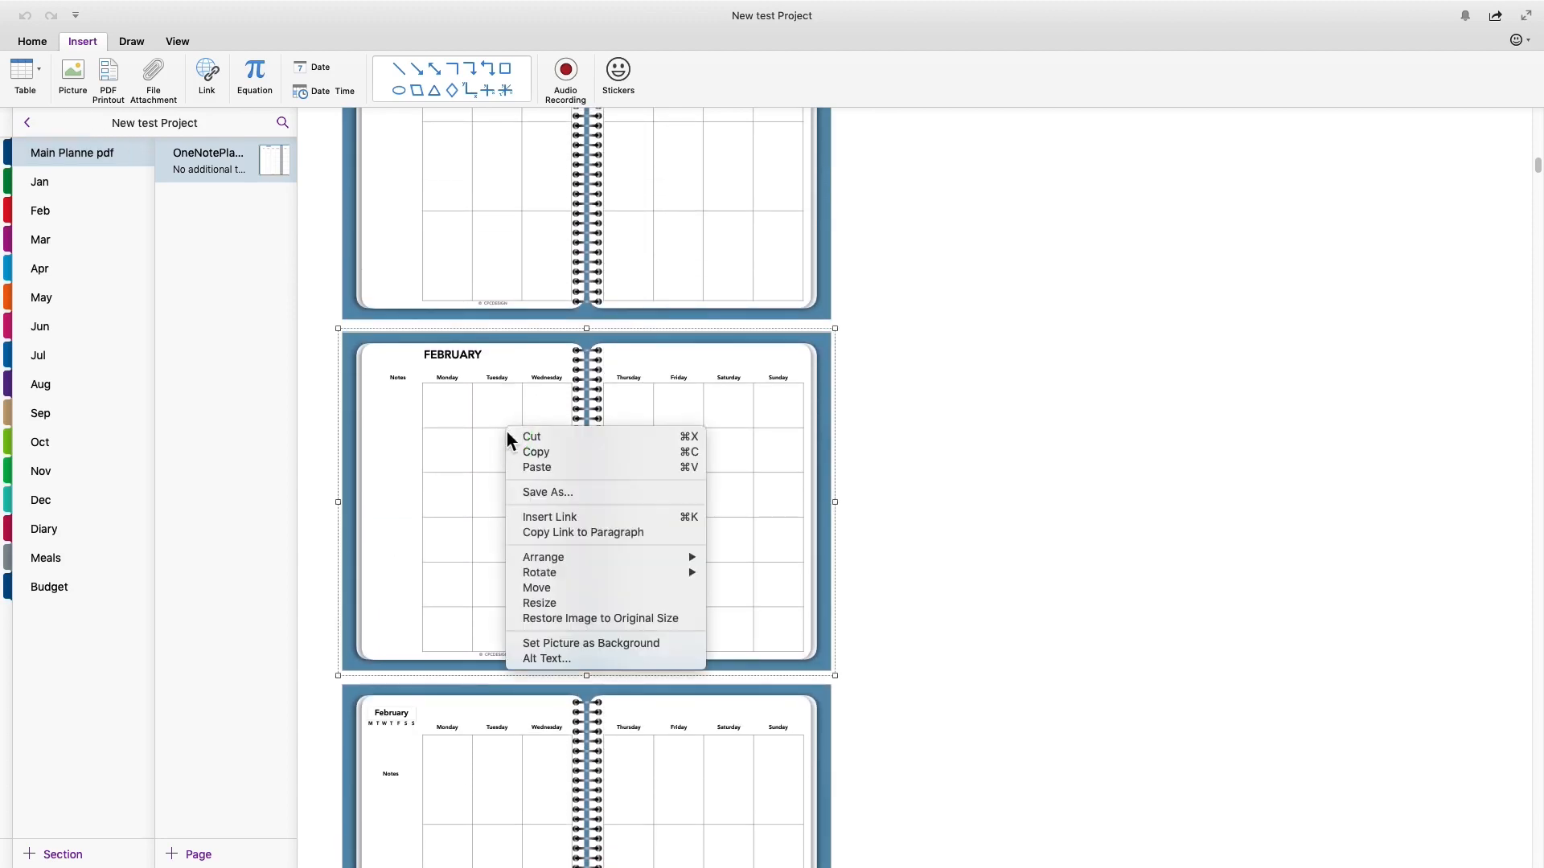
pyautogui.click(542, 451)
# - Enter "I" in a note below the Feb Month title and paste the FEBRUARY monthly planner image into that page
pyautogui.click(55, 213)
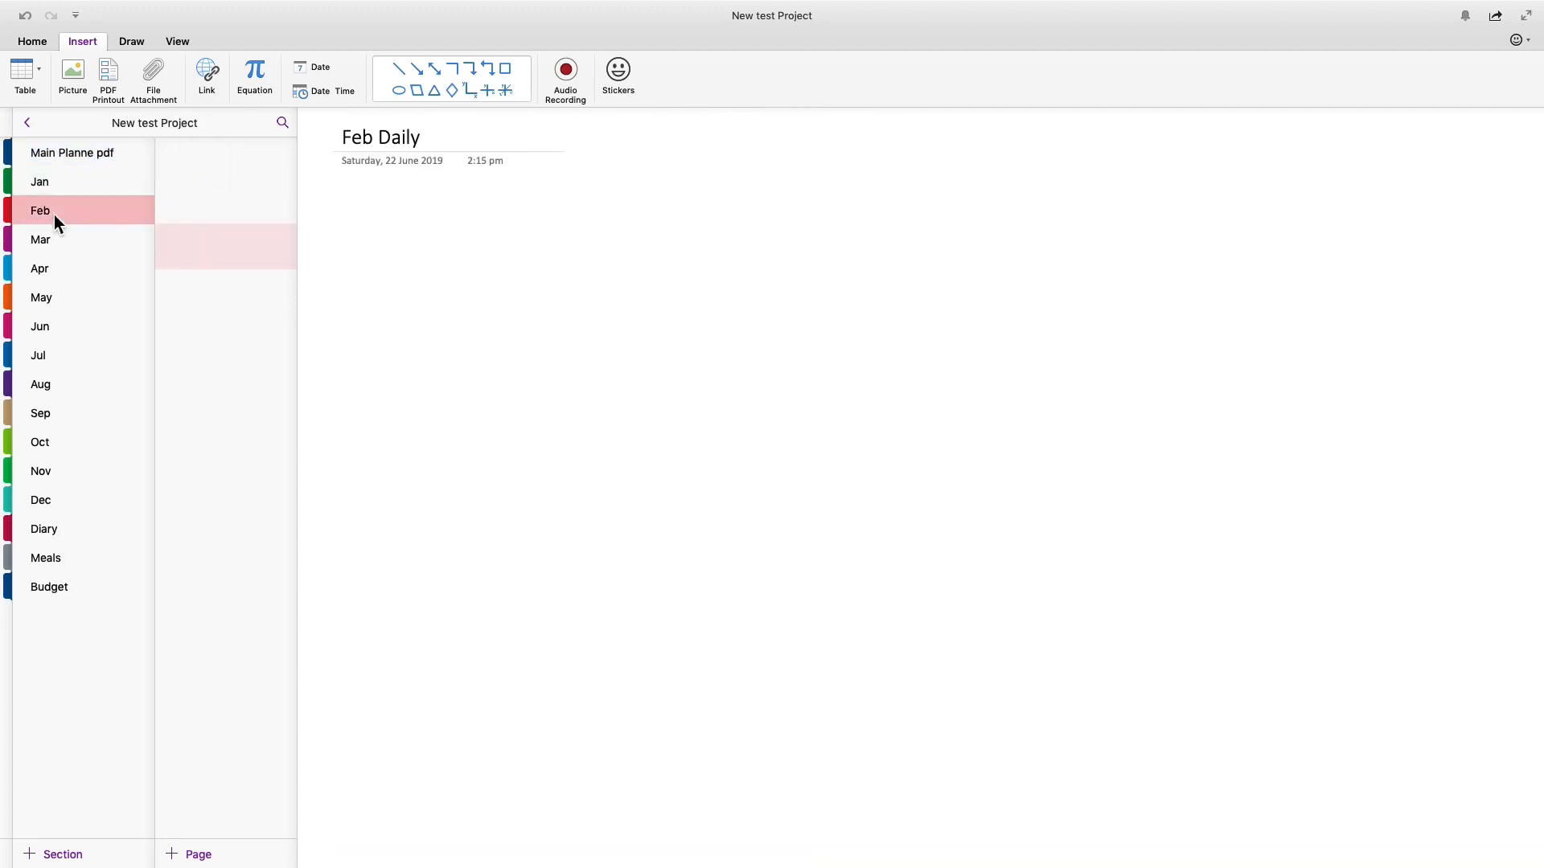
pyautogui.click(225, 166)
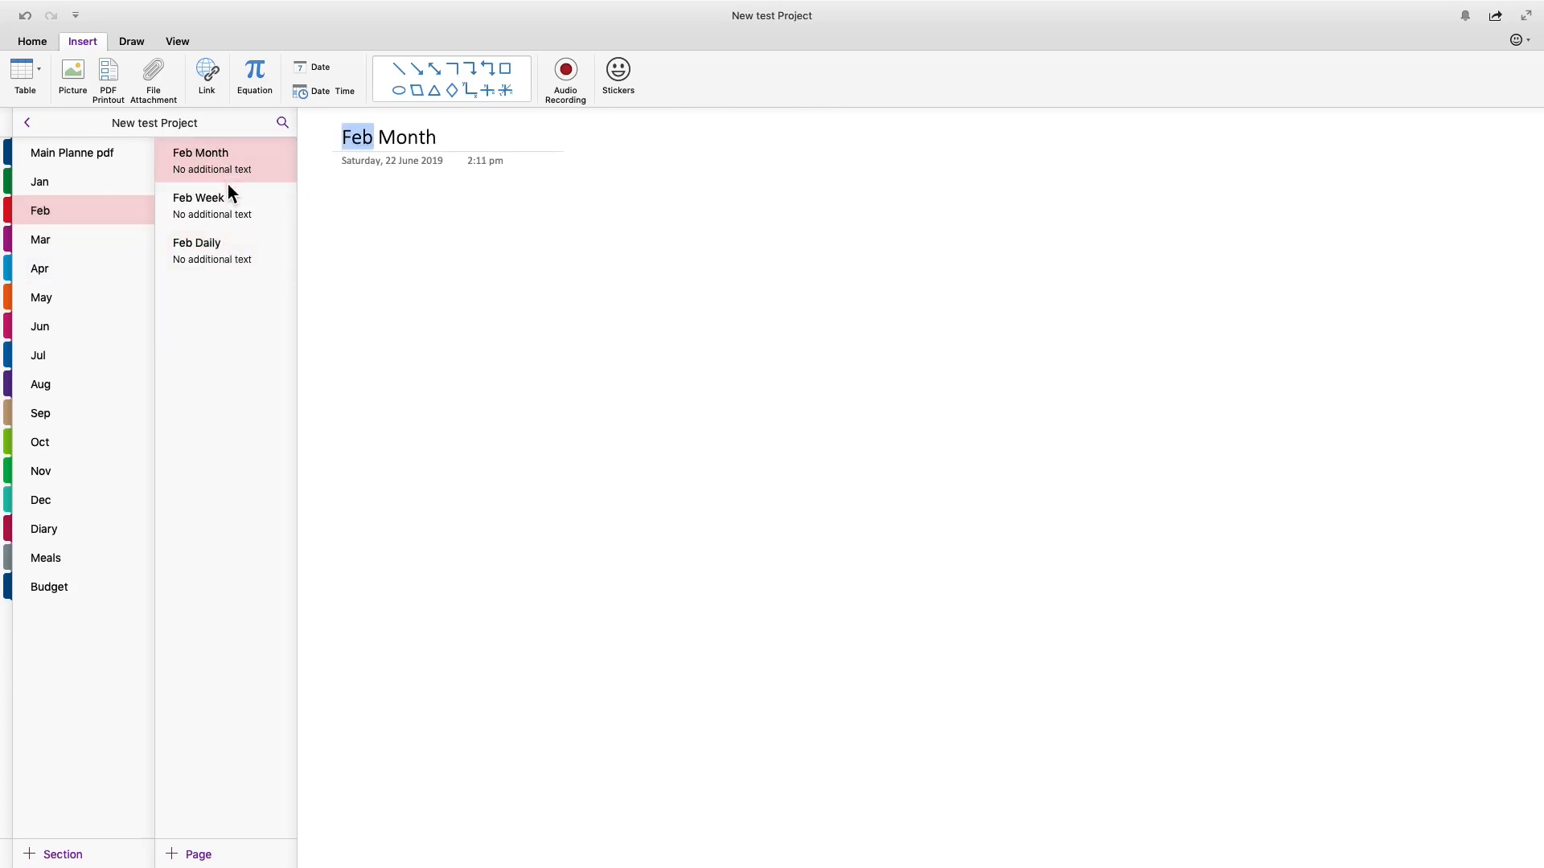
pyautogui.click(470, 142)
pyautogui.write('I')
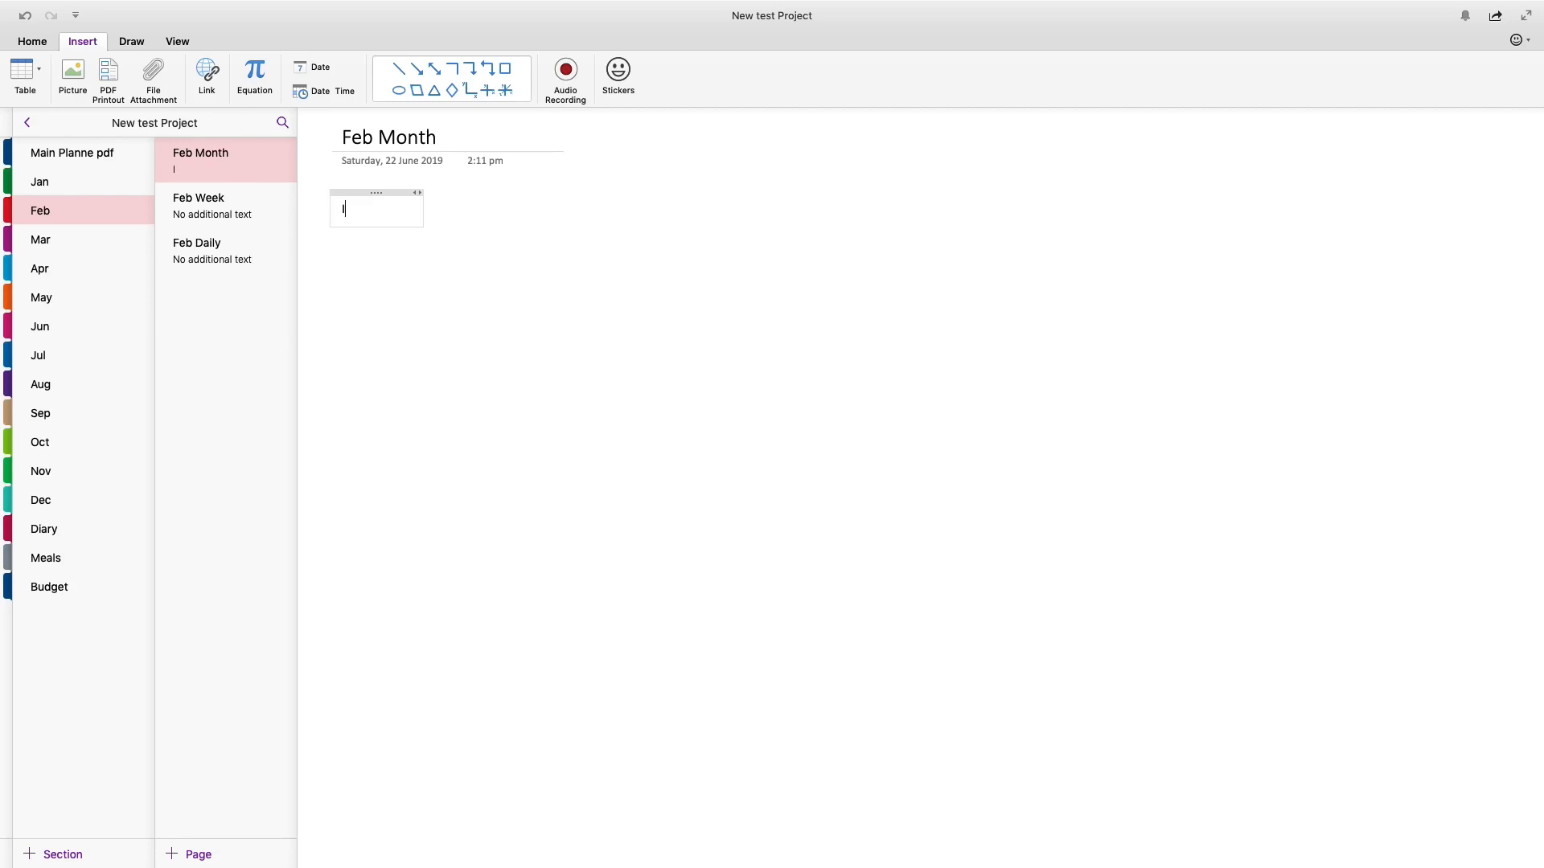
pyautogui.press('Return')
pyautogui.press('Return')
pyautogui.press('Return')
pyautogui.press('Return')
pyautogui.press('Return')
pyautogui.click(558, 415)
pyautogui.rightClick(561, 410)
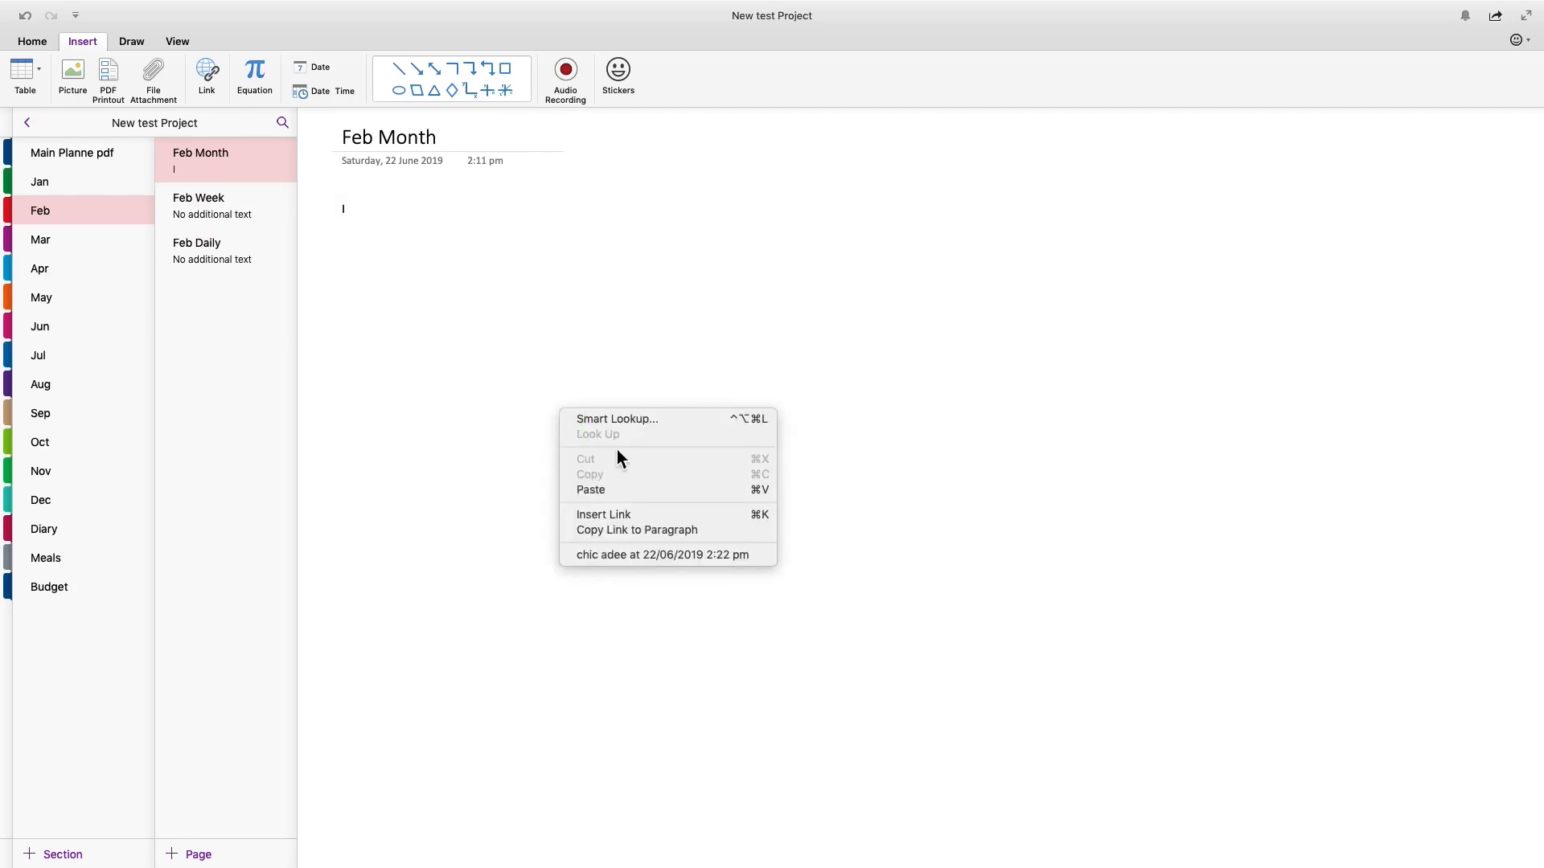
pyautogui.click(609, 490)
# - Align the FEBRUARY monthly image with the "I" note on the Feb Month page and restore it to its original size
pyautogui.moveTo(638, 440); pyautogui.dragTo(424, 239)
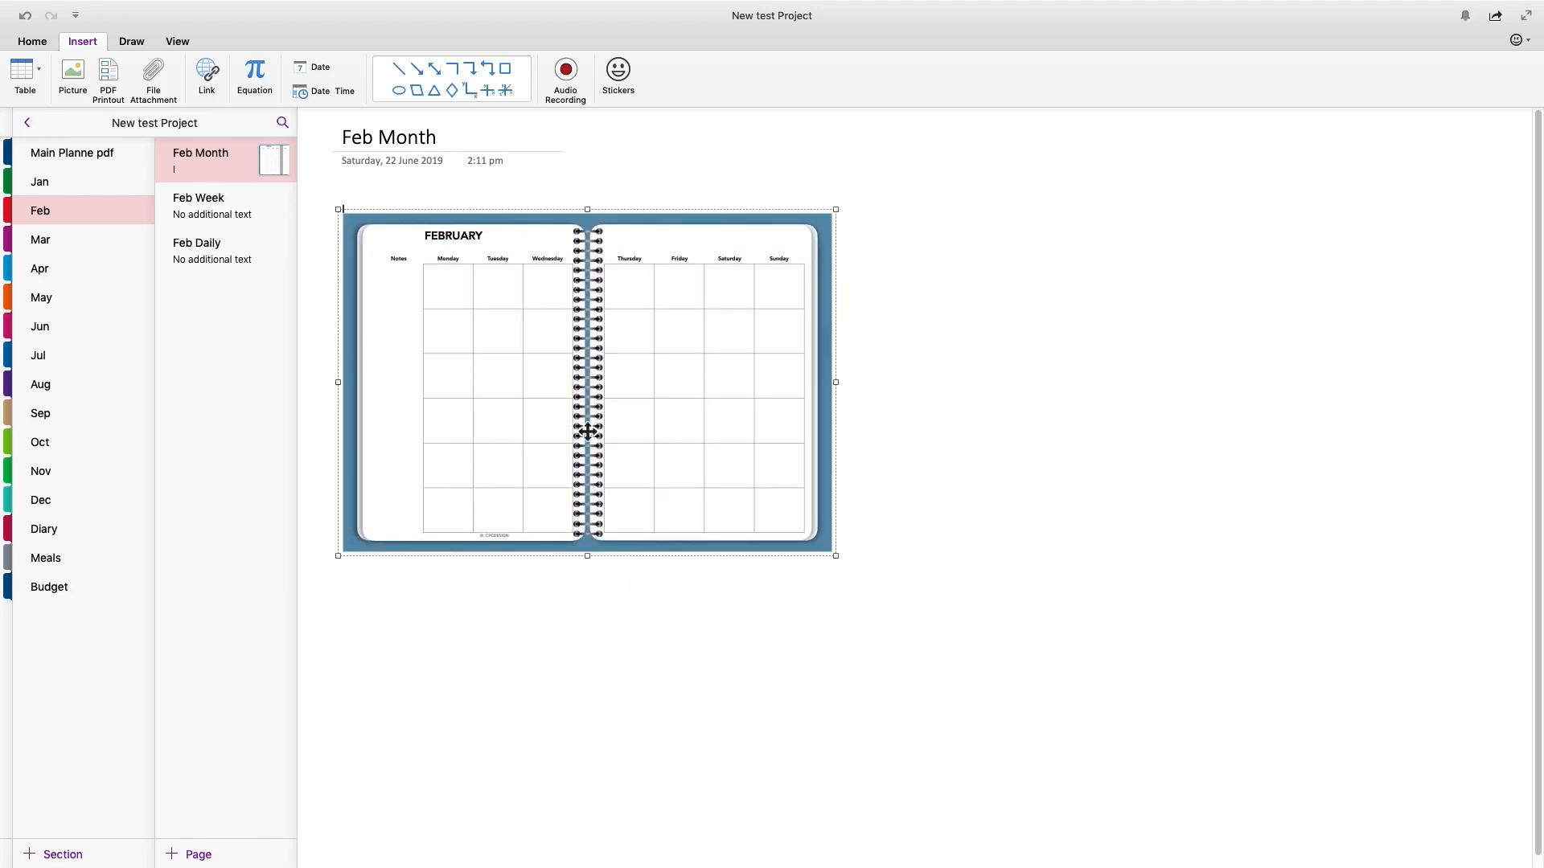
pyautogui.rightClick(637, 364)
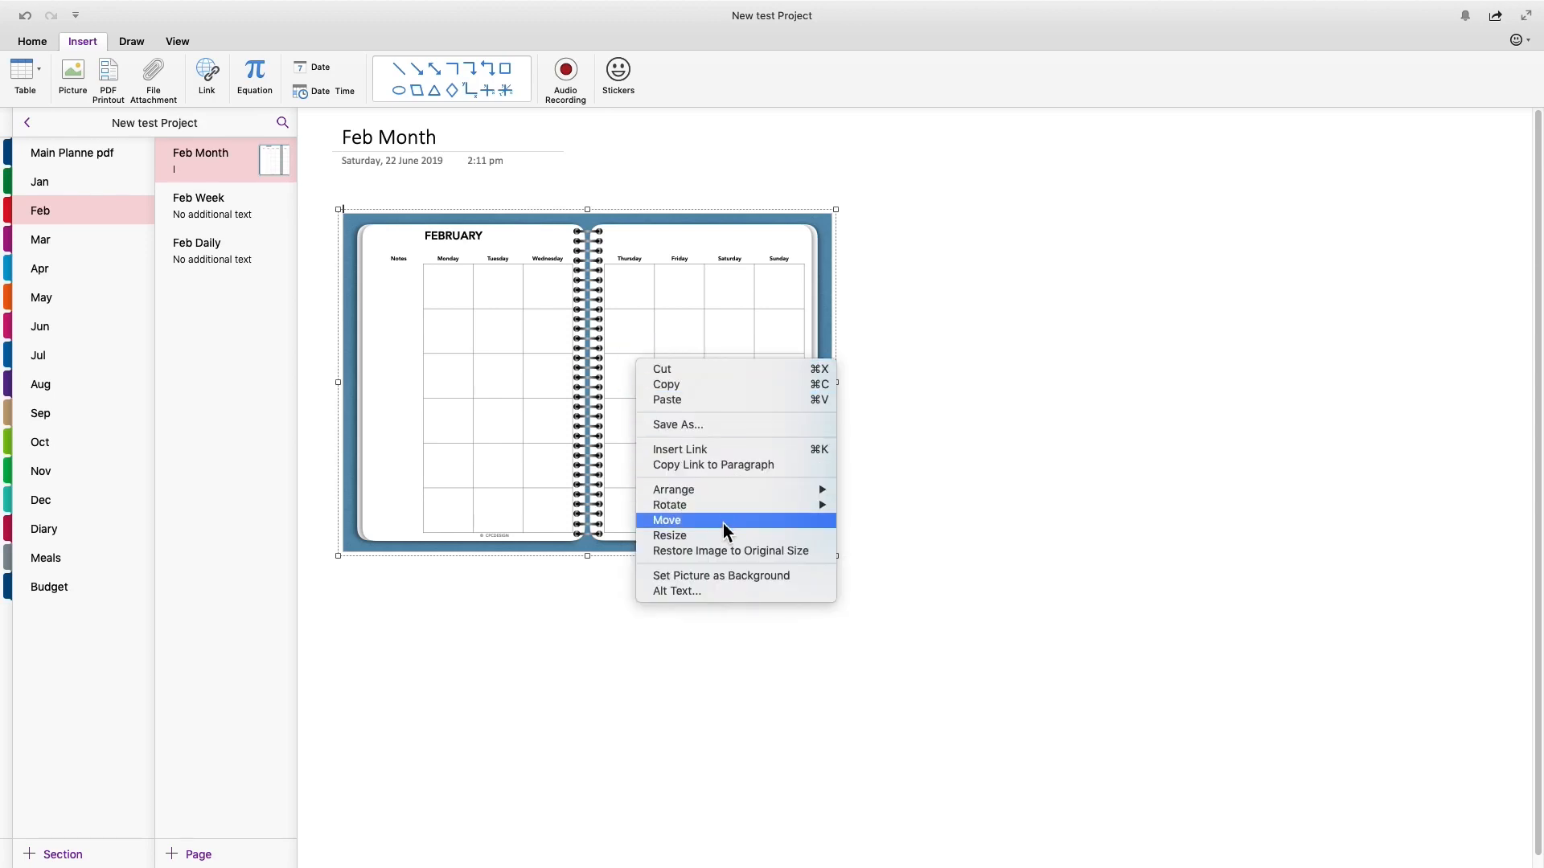
pyautogui.click(714, 552)
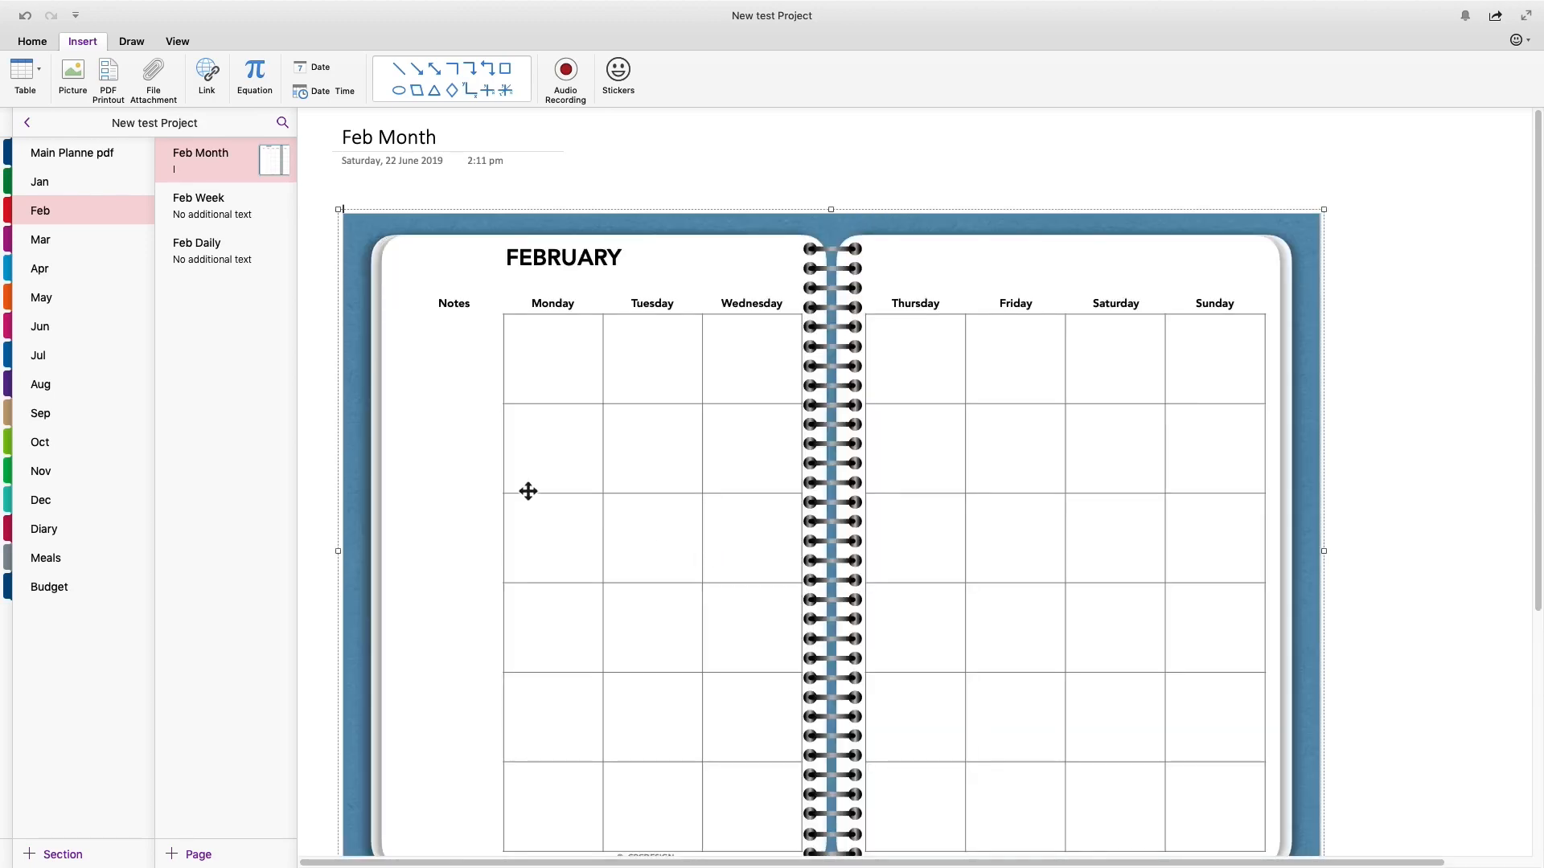
# - Copy the first February weekly planner image from the Main Planne pdf section and go back to the Feb section
pyautogui.click(93, 156)
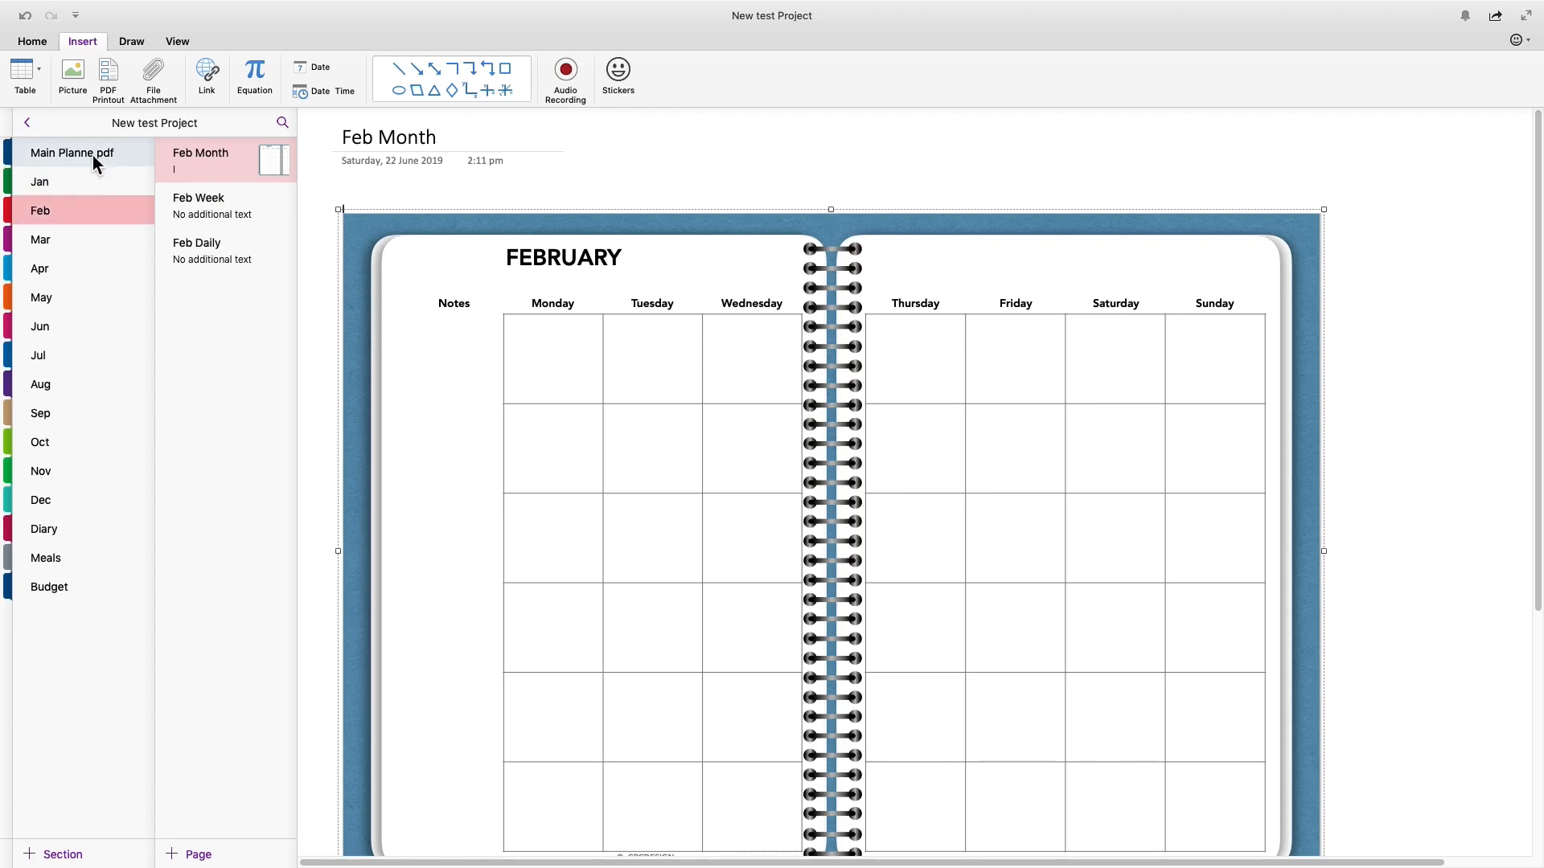
pyautogui.scroll(-3, 624, 543)
pyautogui.scroll(-3, 623, 543)
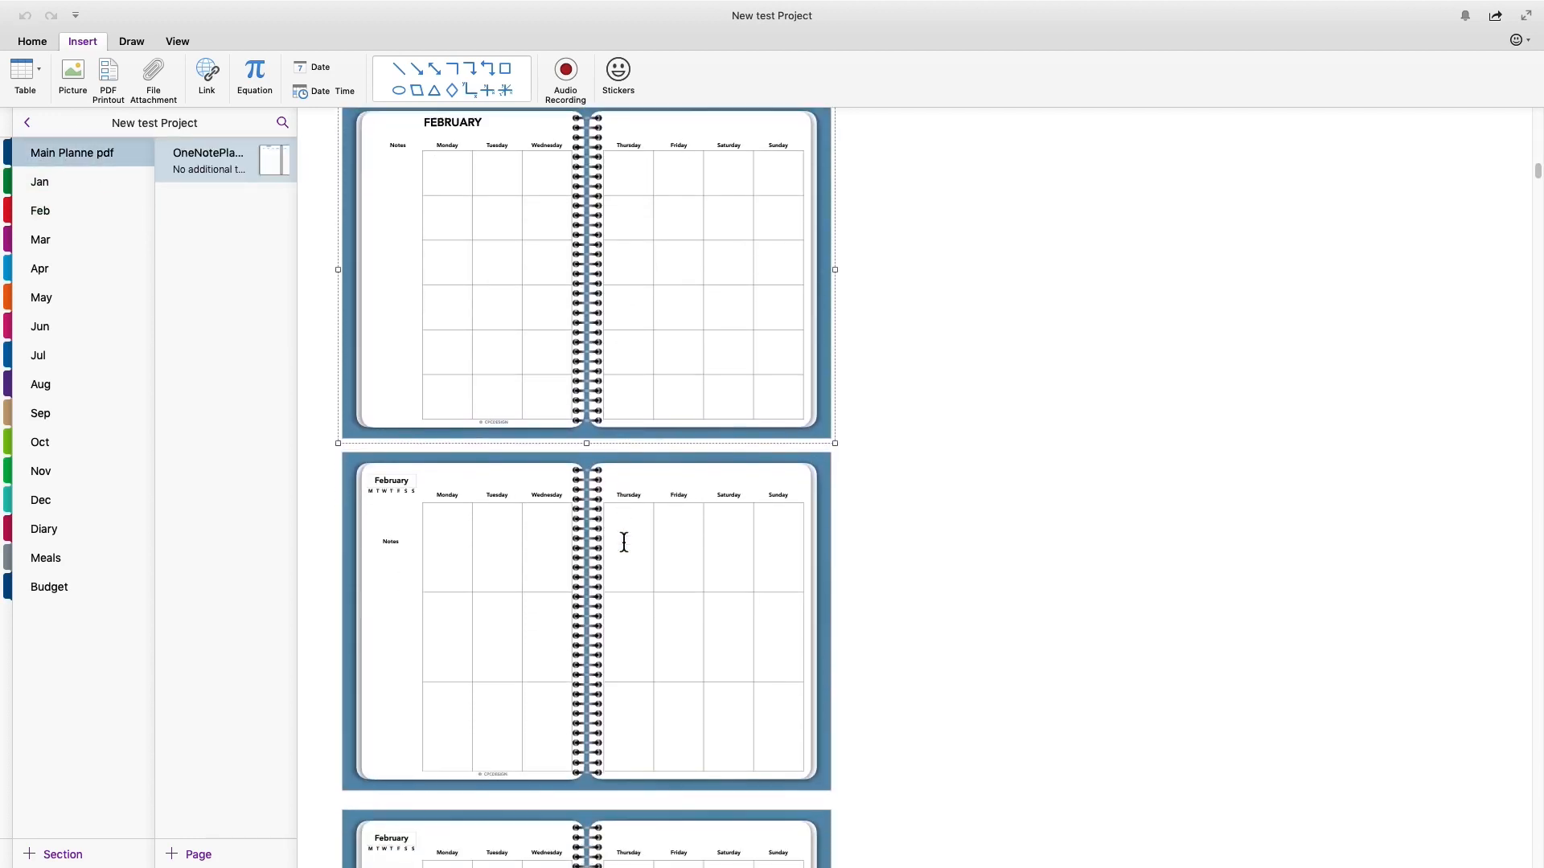
pyautogui.click(492, 449)
pyautogui.rightClick(492, 450)
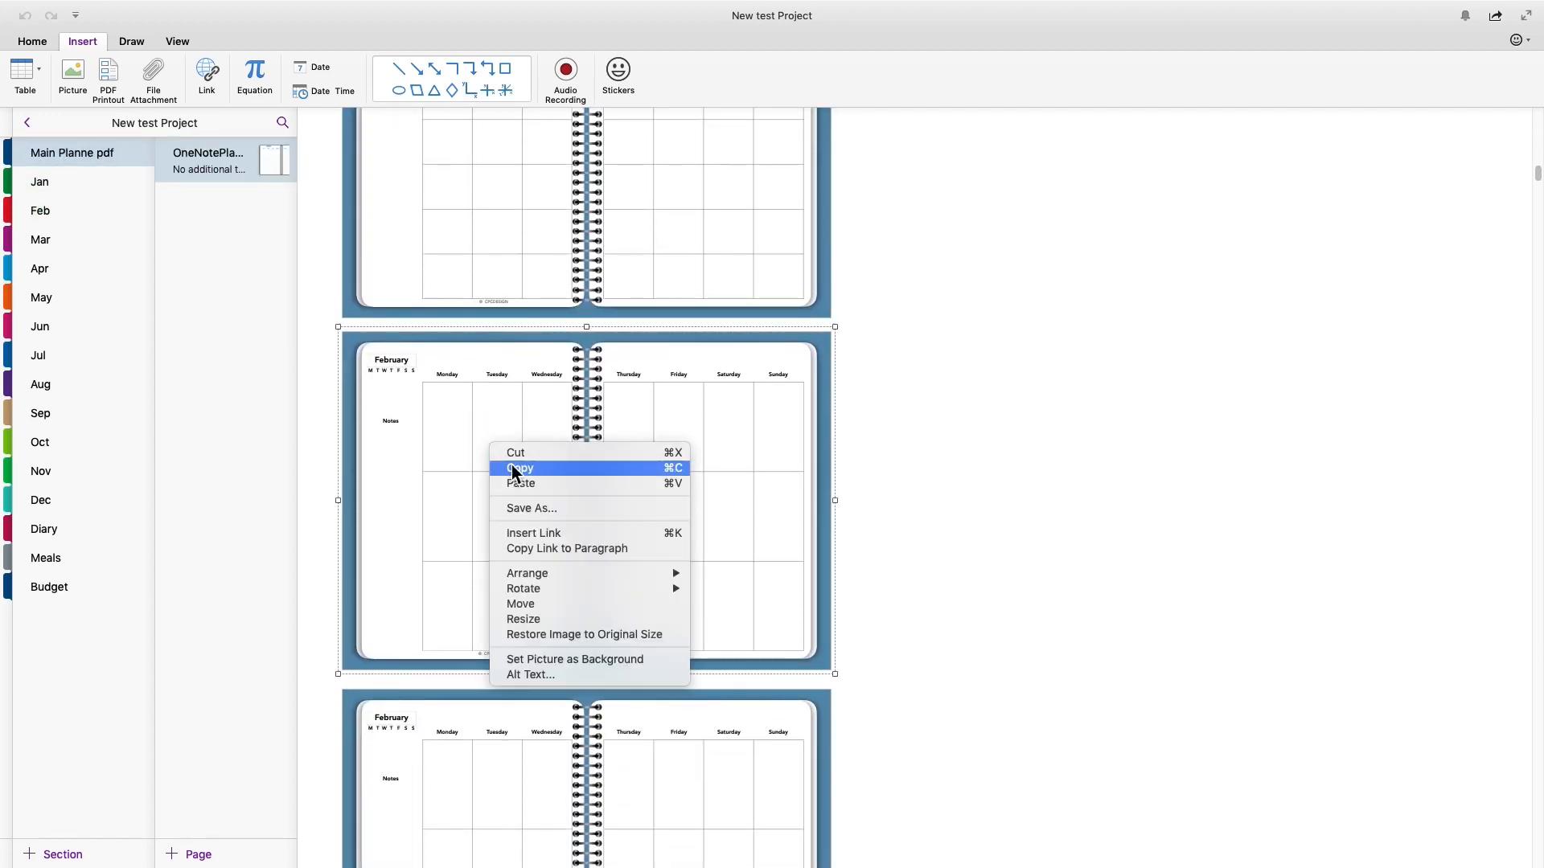
pyautogui.click(514, 471)
pyautogui.click(67, 210)
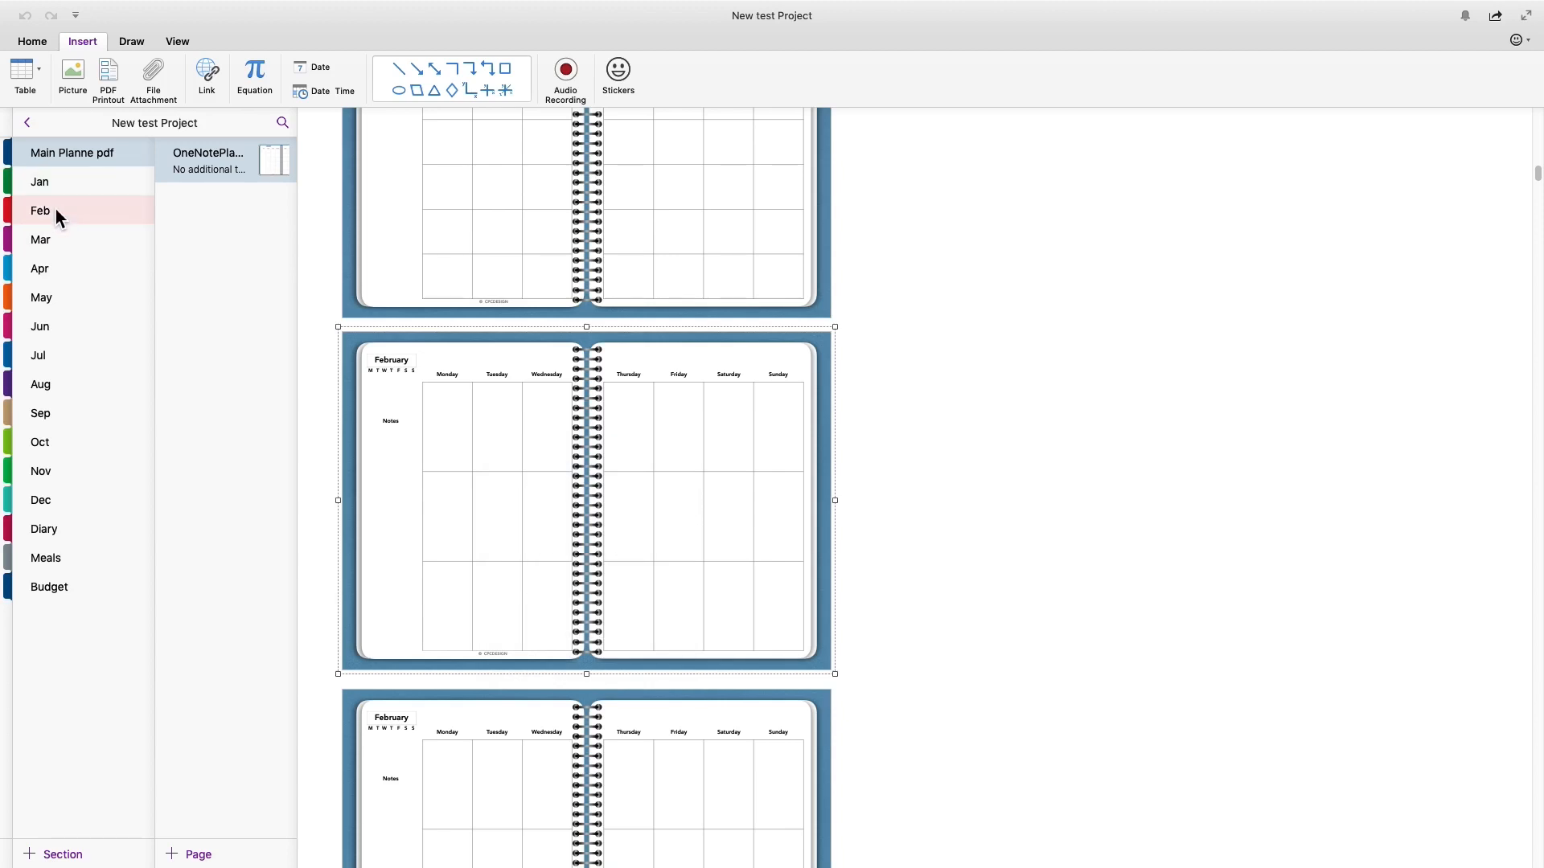
# - Enter "I" in a note below the Feb Week title and paste the copied February weekly planner image into that page
pyautogui.click(229, 210)
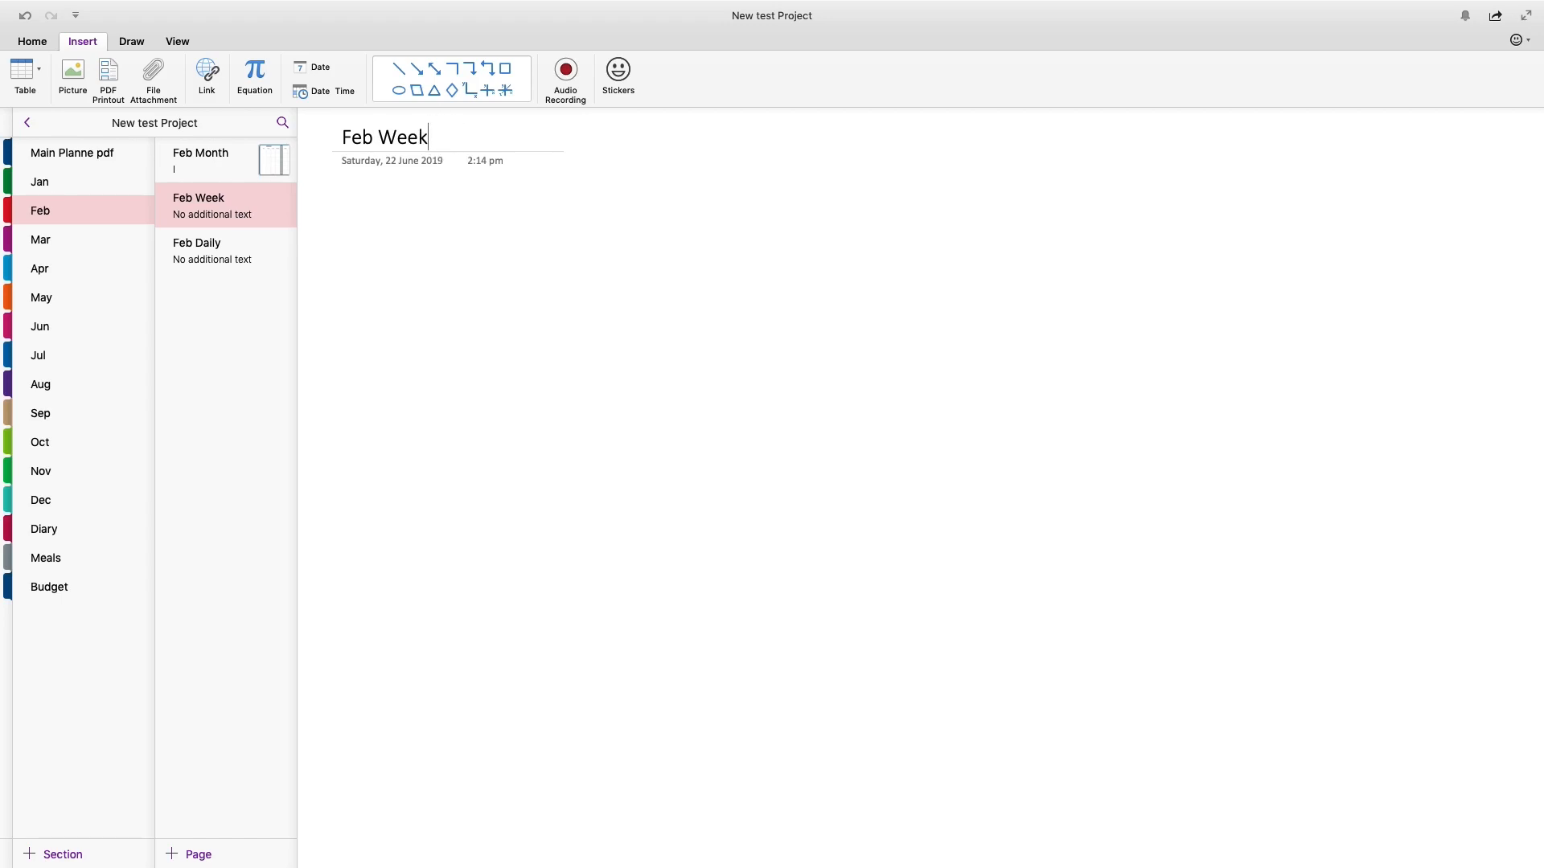
pyautogui.press('super+v')
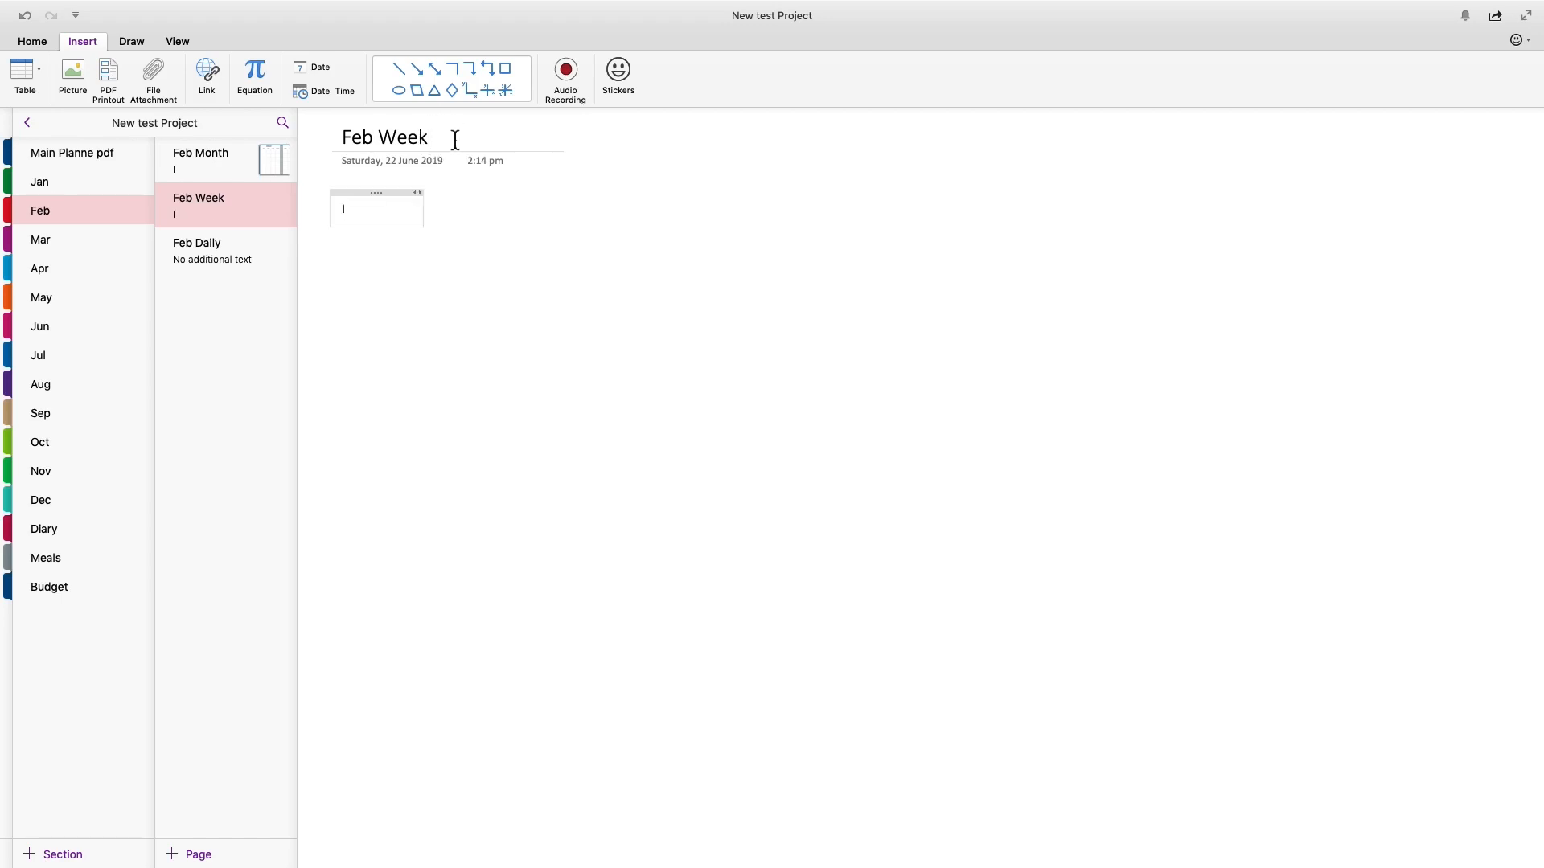
pyautogui.rightClick(742, 427)
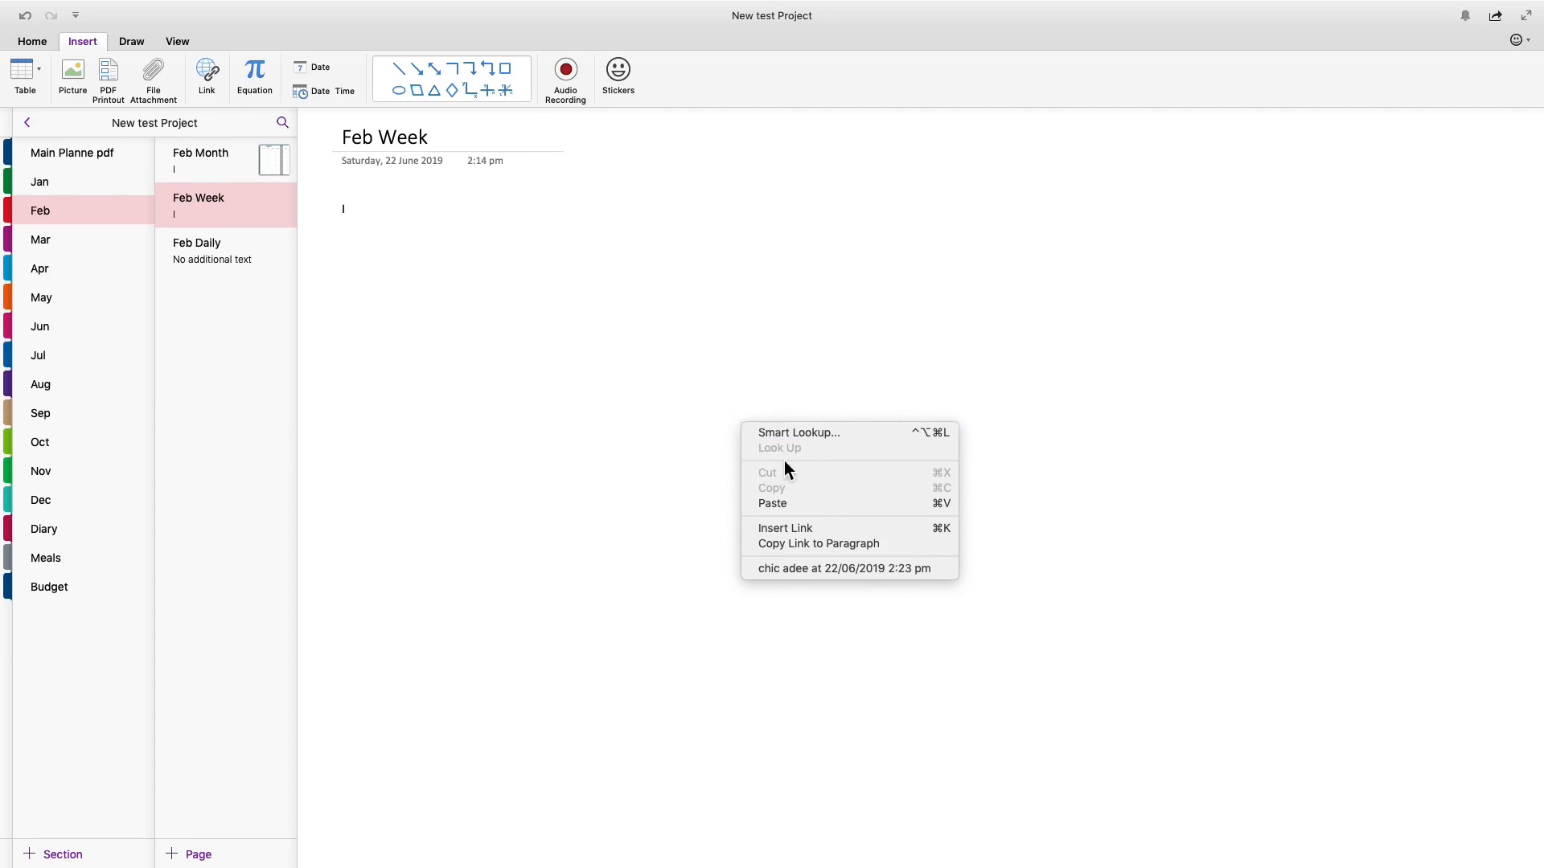
pyautogui.click(774, 504)
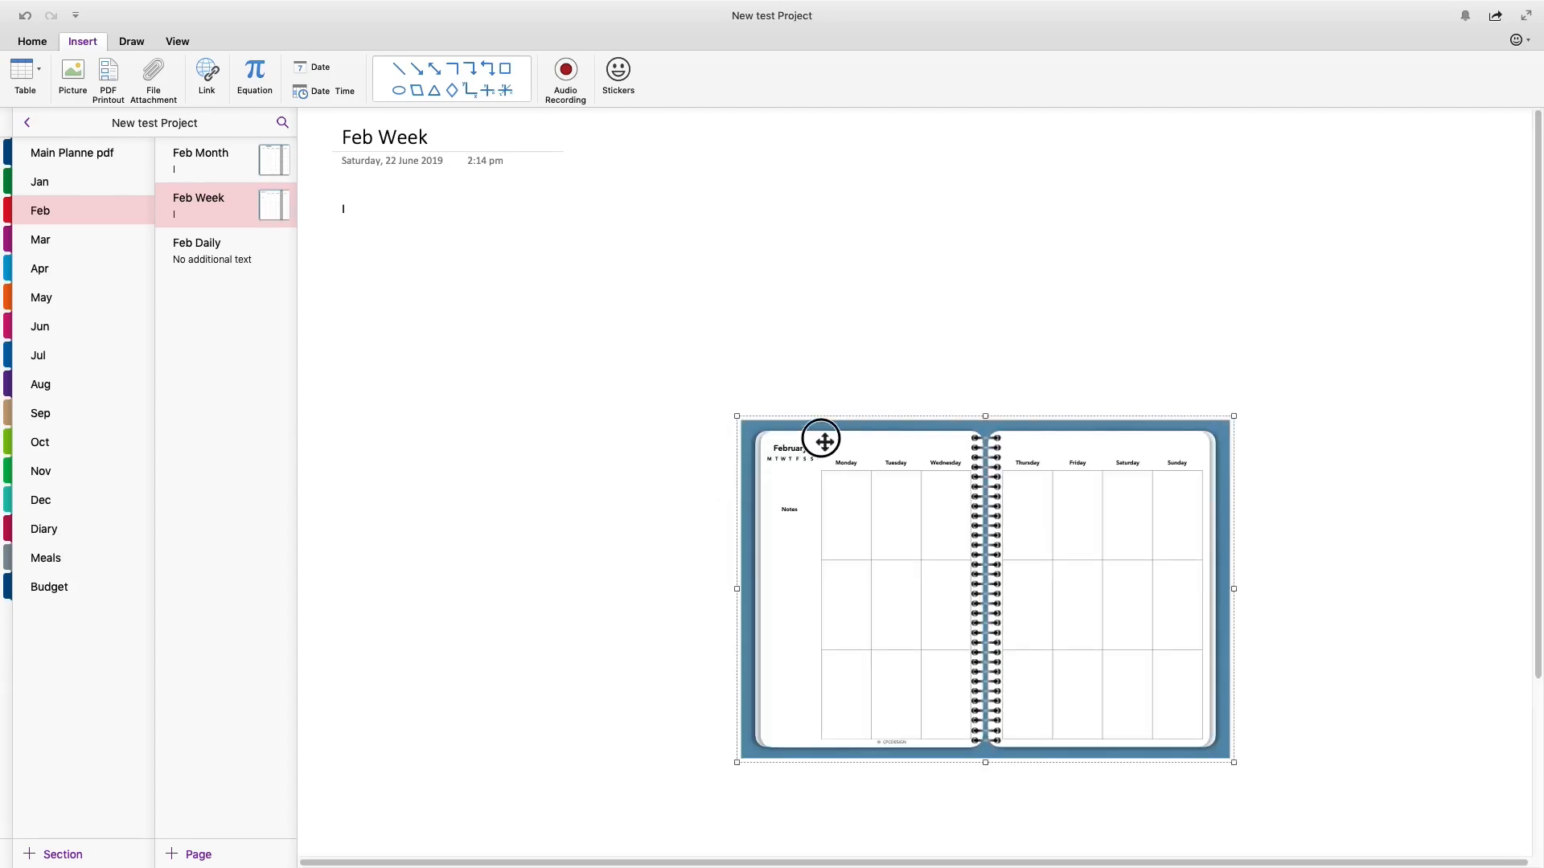
# - Align the February weekly image with the "I" note on the Feb Week page and restore it to its original size
pyautogui.moveTo(824, 440); pyautogui.dragTo(464, 238)
pyautogui.rightClick(500, 320)
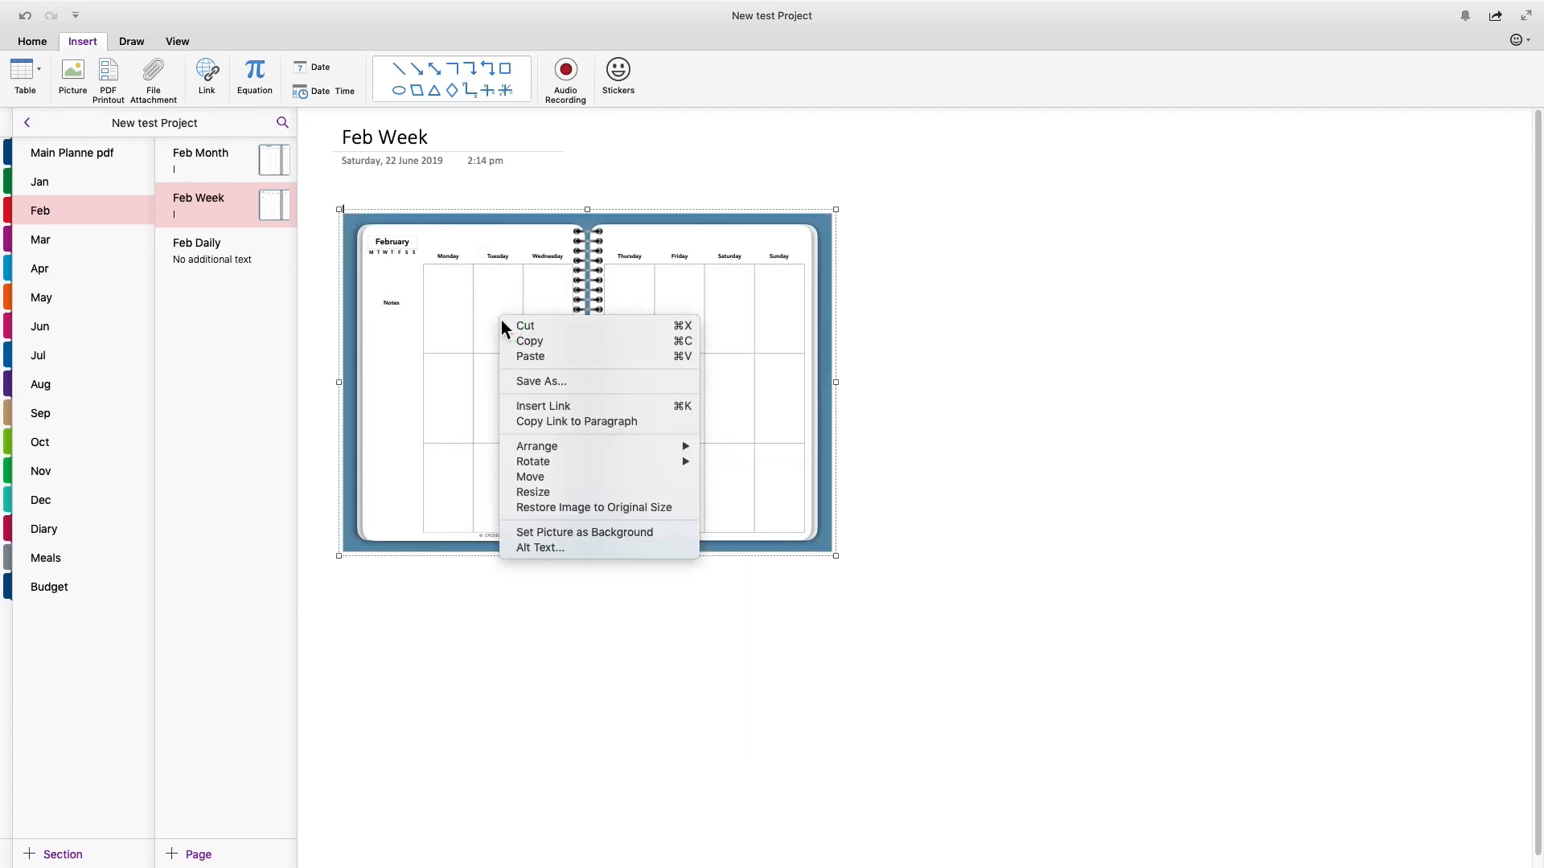
pyautogui.click(603, 508)
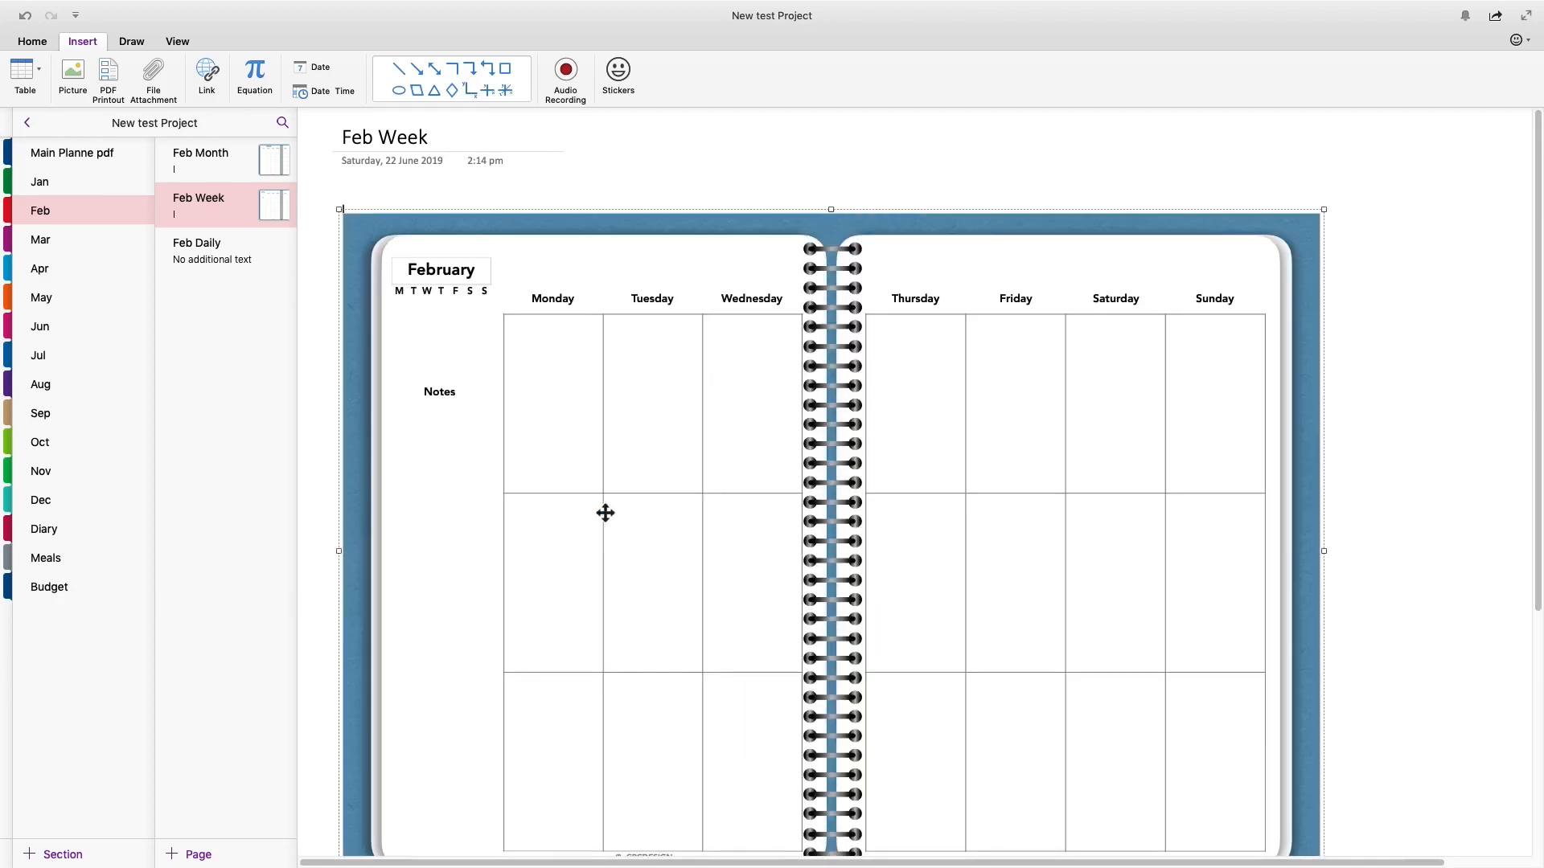
# - Copy the daily planner image with the Date, Task and Note areas from the Main Planne pdf section
pyautogui.click(214, 248)
pyautogui.click(93, 153)
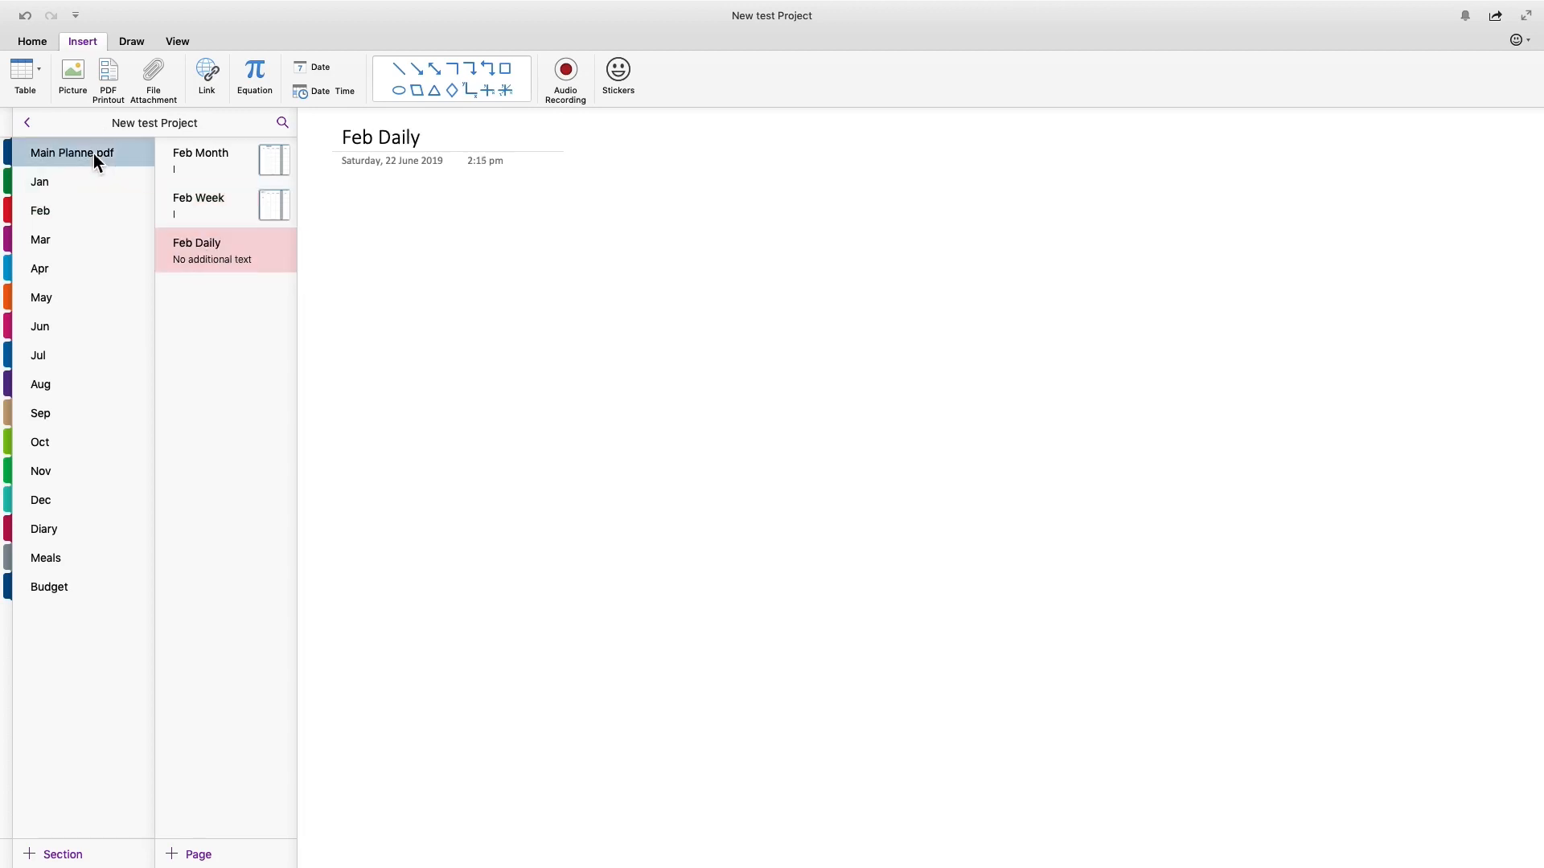
pyautogui.scroll(-5, 624, 655)
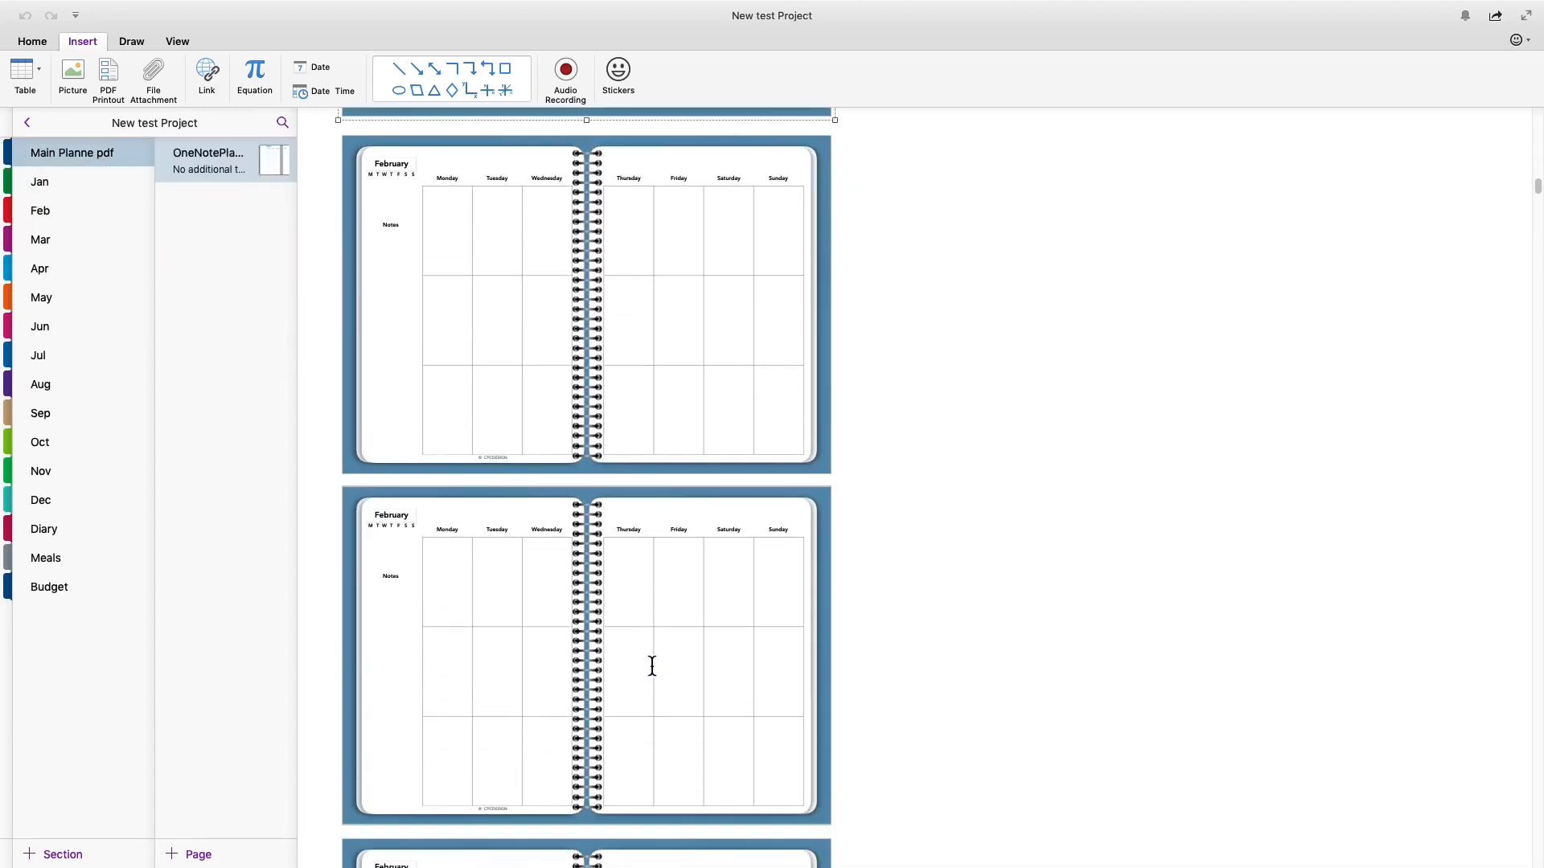
pyautogui.scroll(-3, 652, 666)
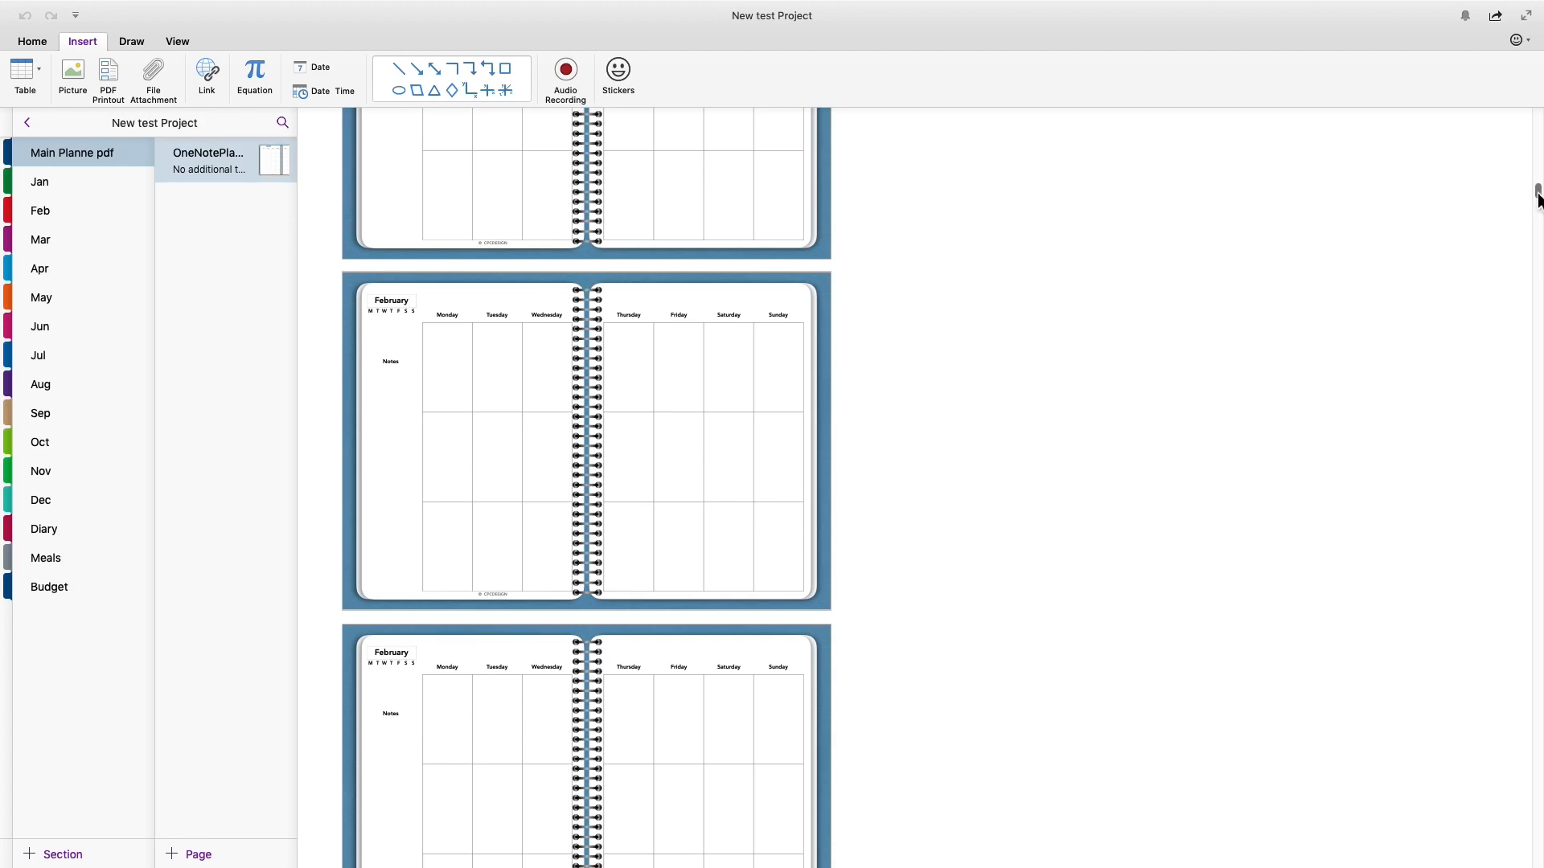
pyautogui.moveTo(1537, 194); pyautogui.dragTo(1539, 865)
pyautogui.scroll(7, 665, 445)
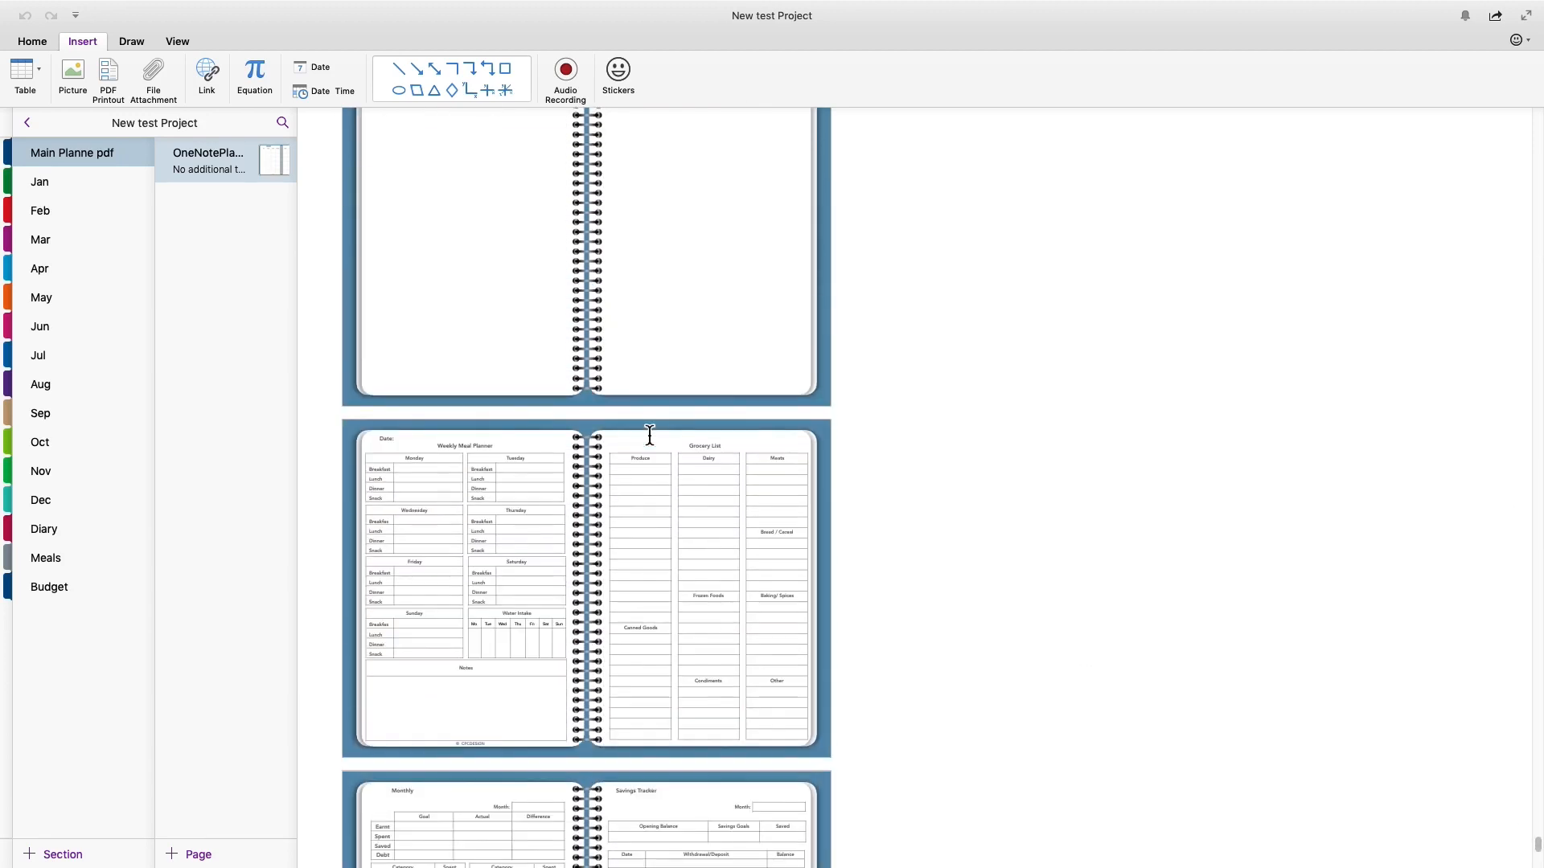
pyautogui.scroll(20, 650, 435)
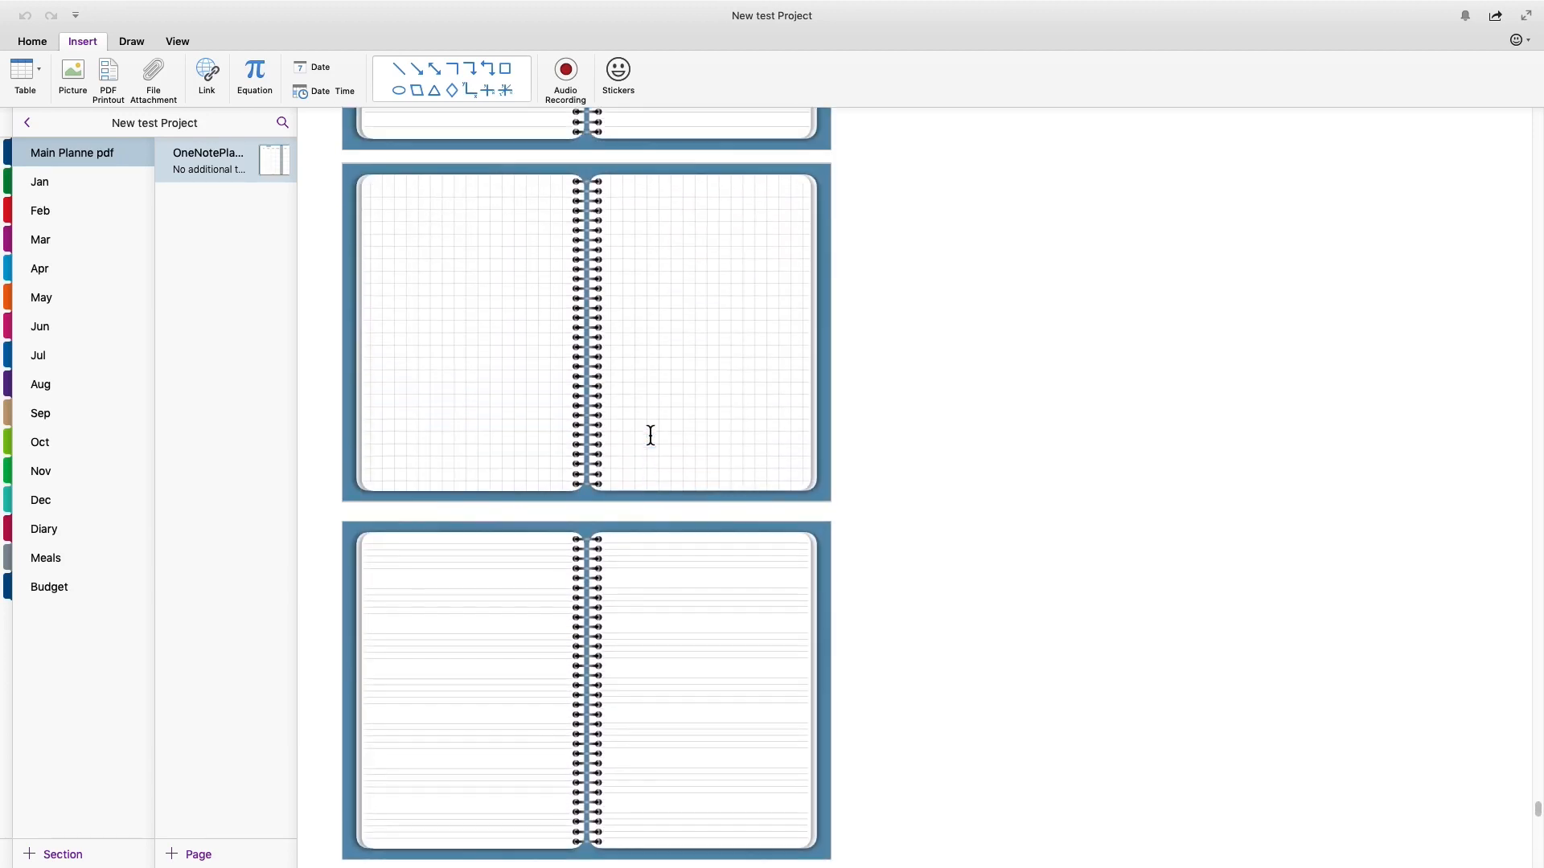
pyautogui.scroll(10, 651, 435)
pyautogui.rightClick(524, 335)
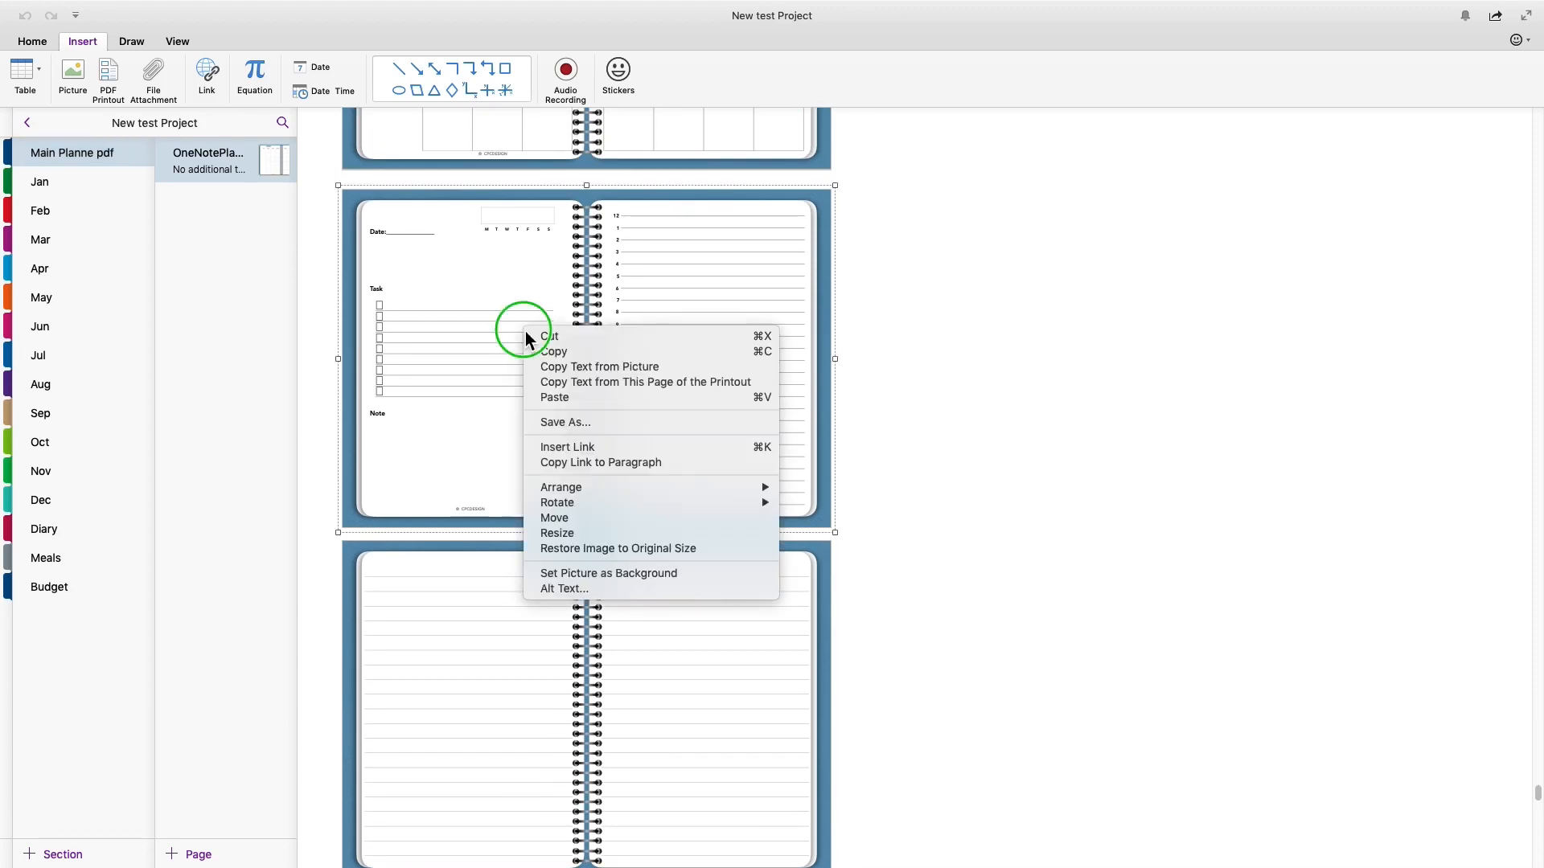
pyautogui.click(568, 353)
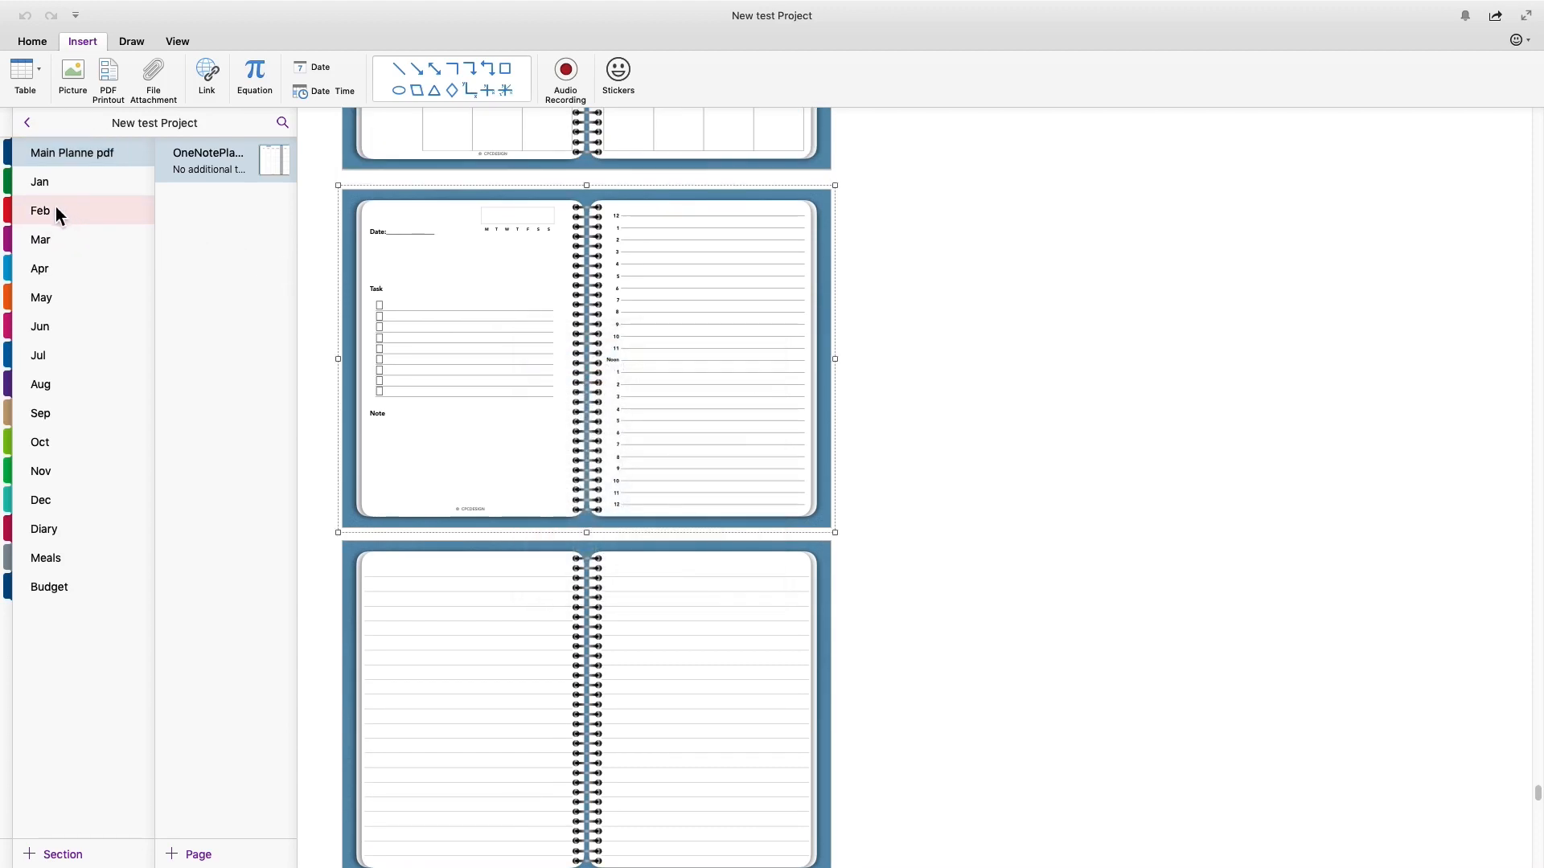
# - Enter "I" in a note below the Feb Daily title and paste the daily planner image into that page
pyautogui.click(53, 211)
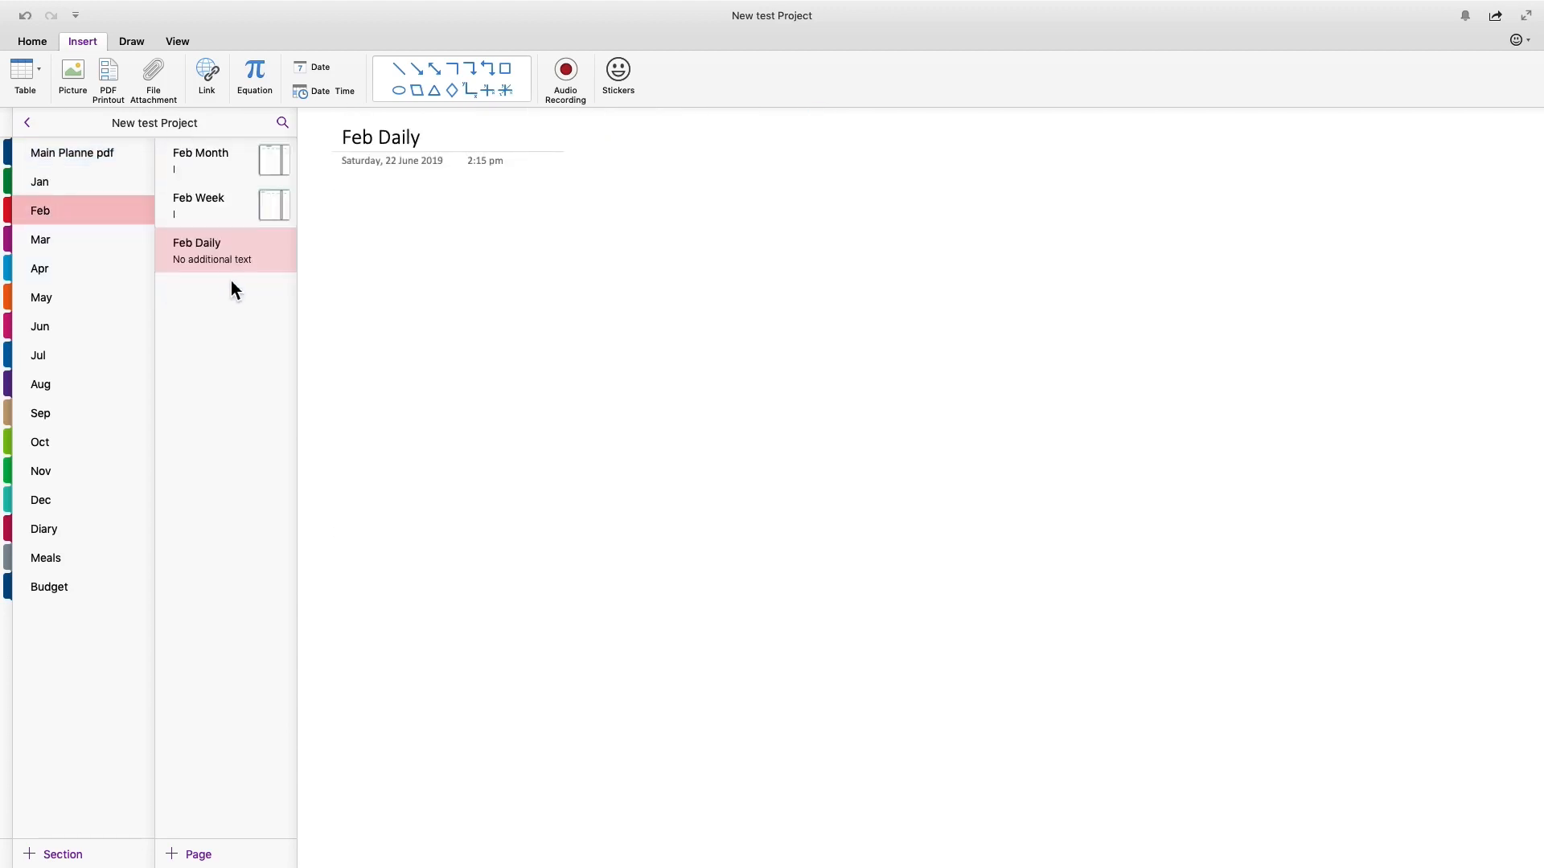
pyautogui.click(431, 137)
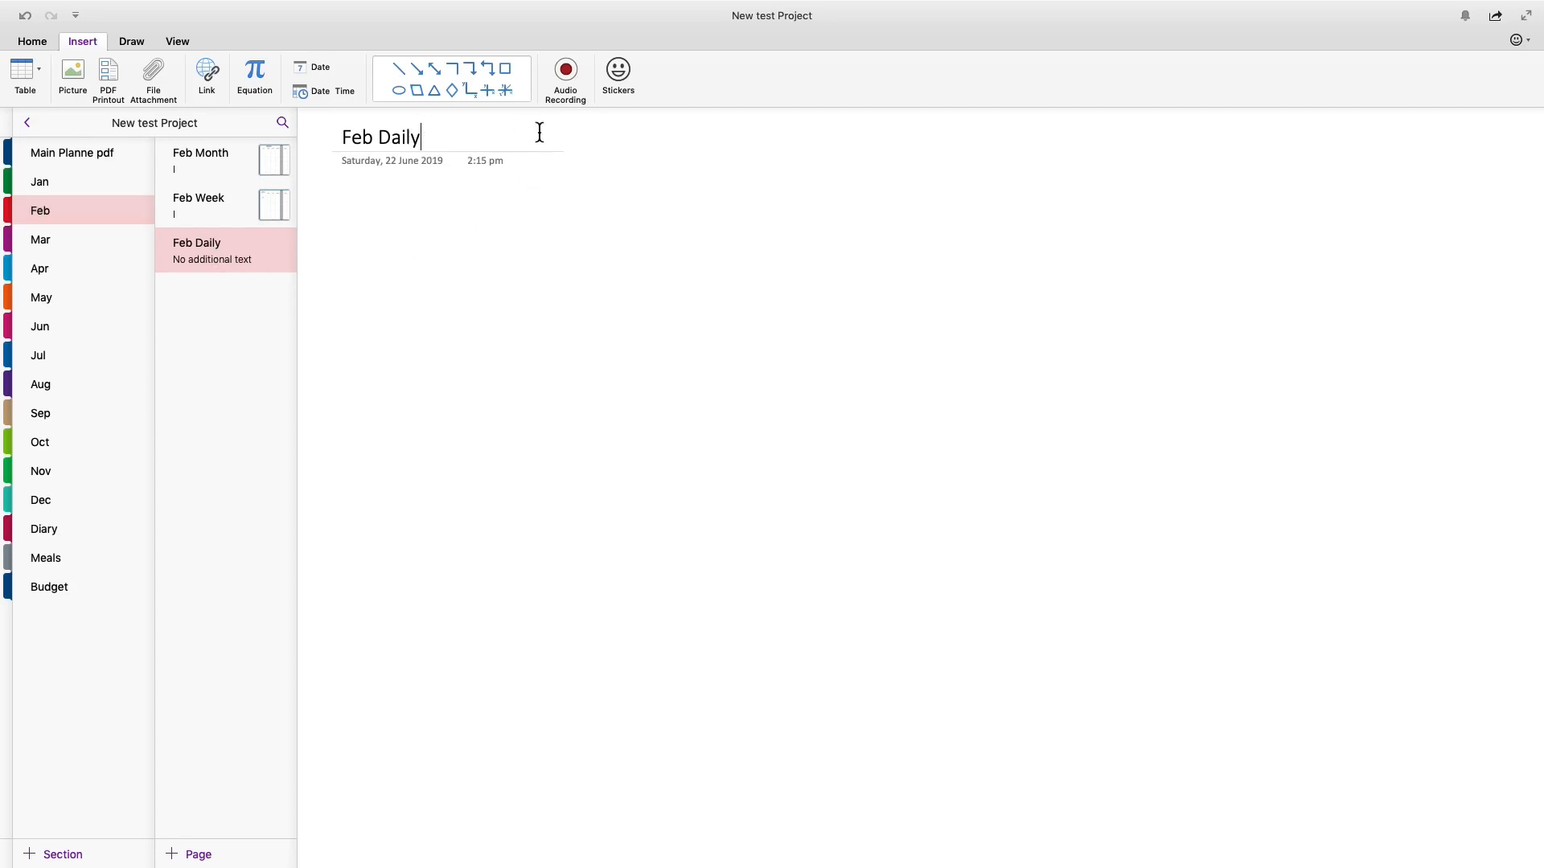
pyautogui.press('Return')
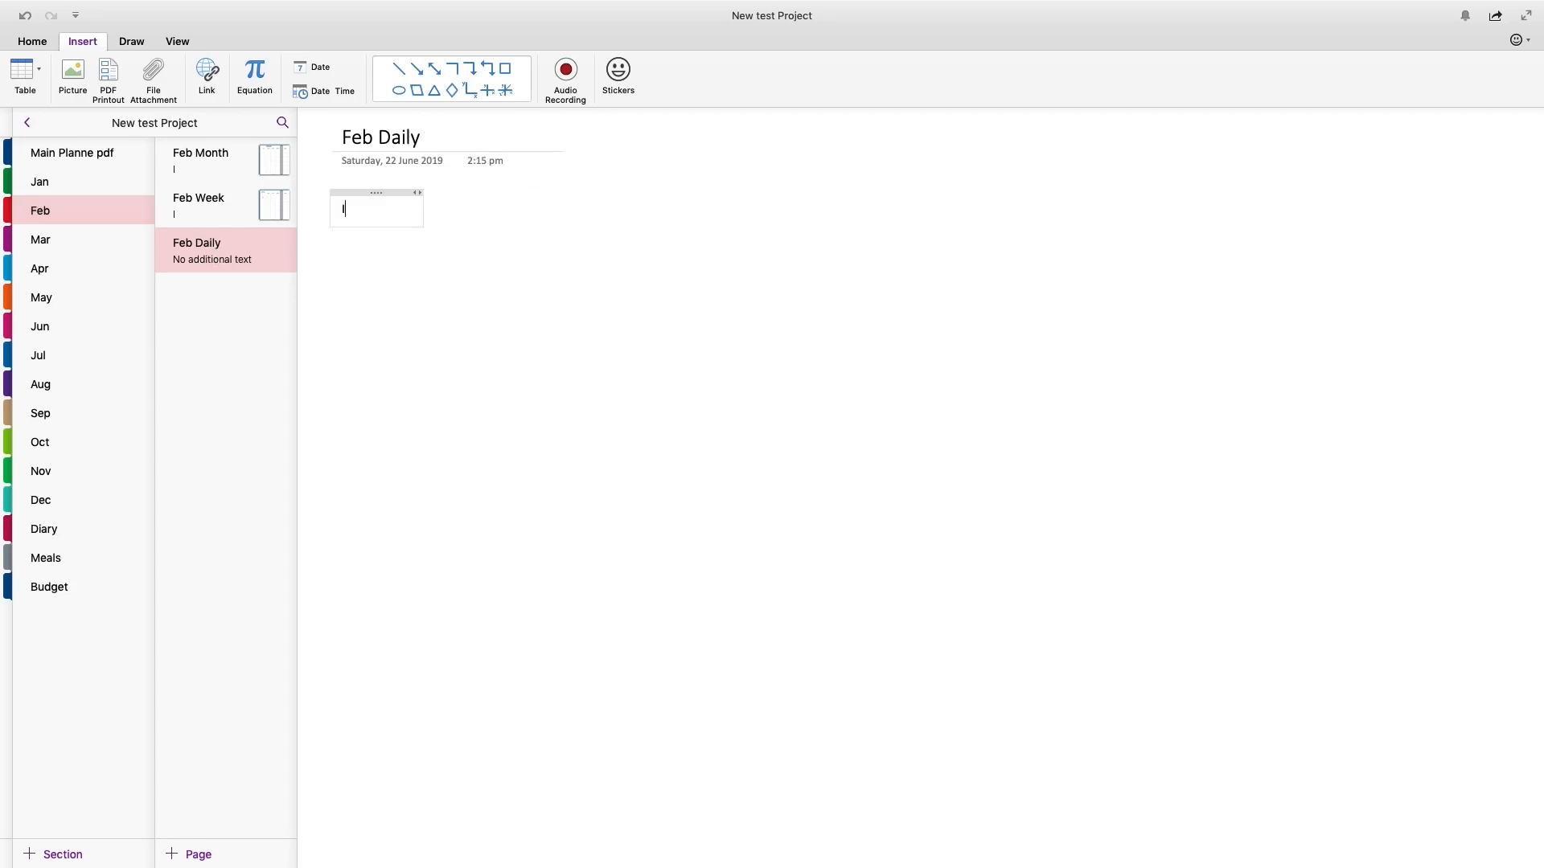
pyautogui.rightClick(597, 368)
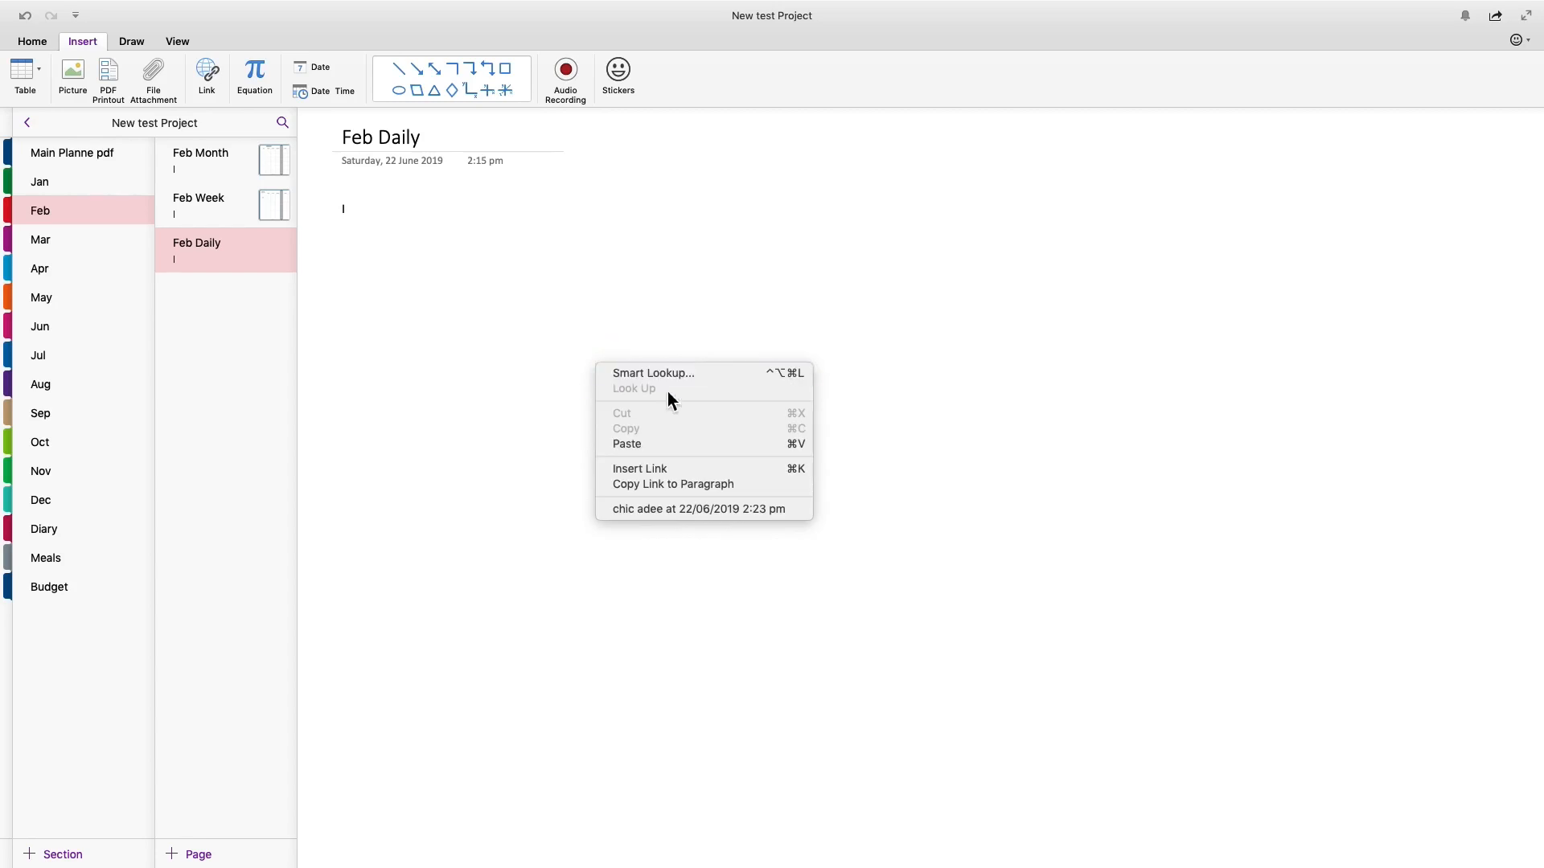
pyautogui.click(641, 444)
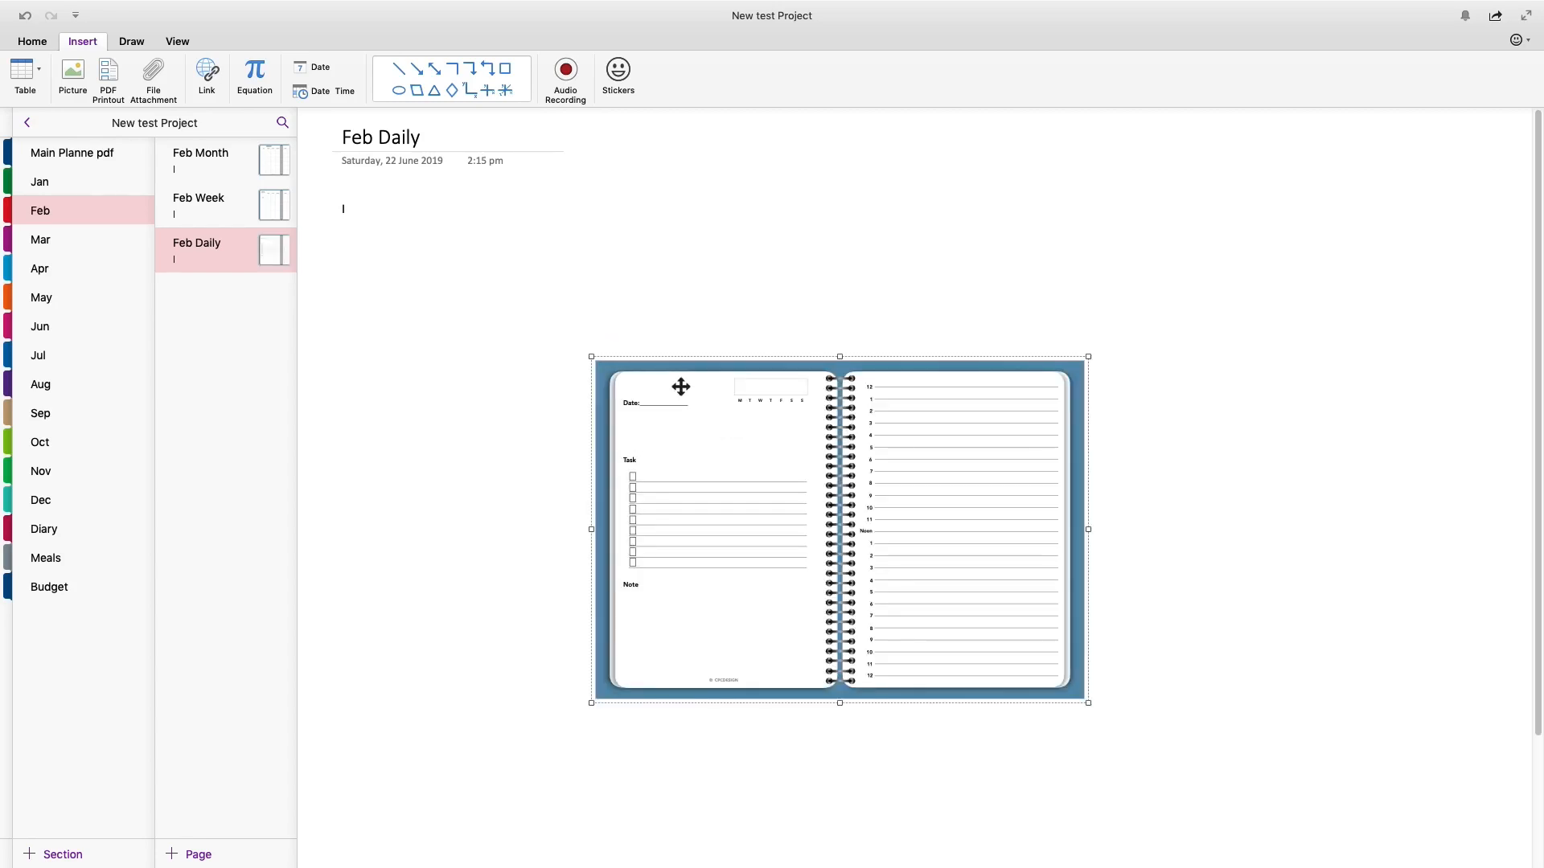
# - Align the daily planner image with the "I" note on the Feb Daily page and restore it to its original size
pyautogui.moveTo(679, 381); pyautogui.dragTo(427, 237)
pyautogui.rightClick(539, 368)
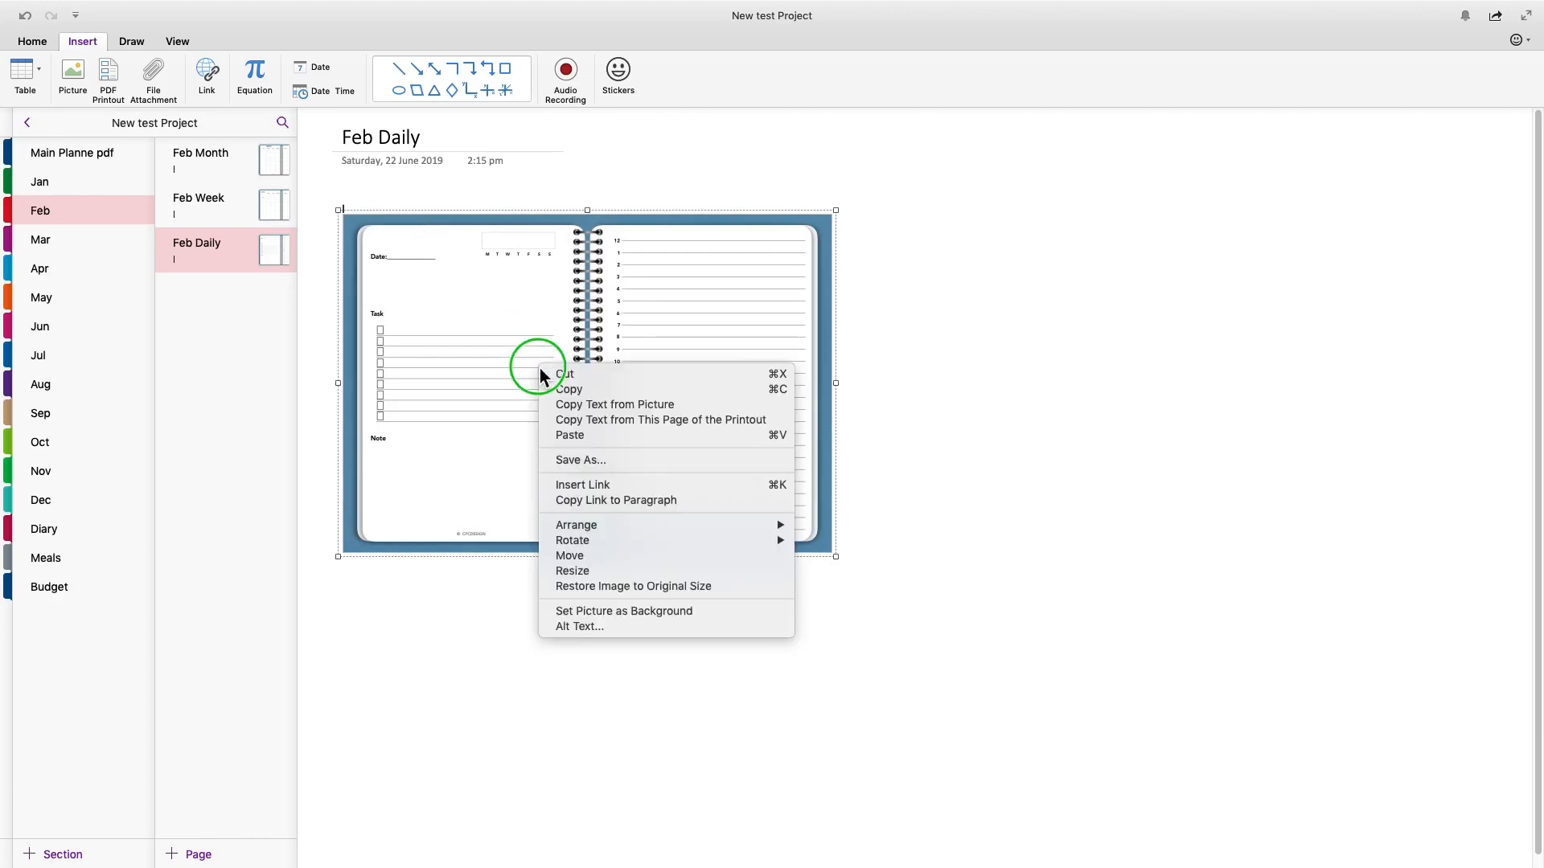
pyautogui.click(678, 590)
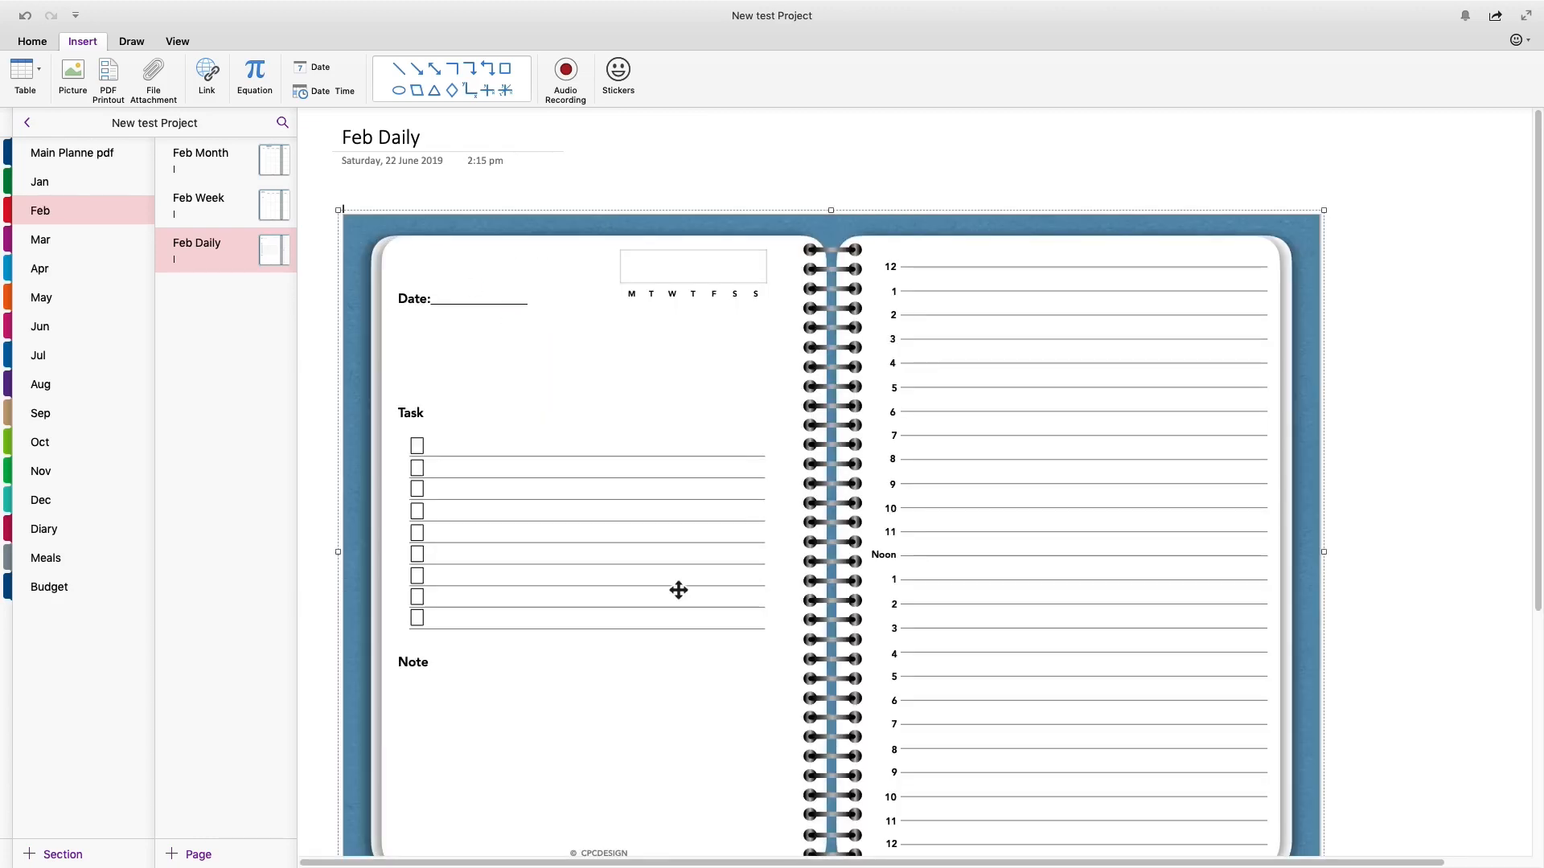
# - Look through the three February pages and set the daily planner image as the background of the Feb Daily page
pyautogui.click(204, 160)
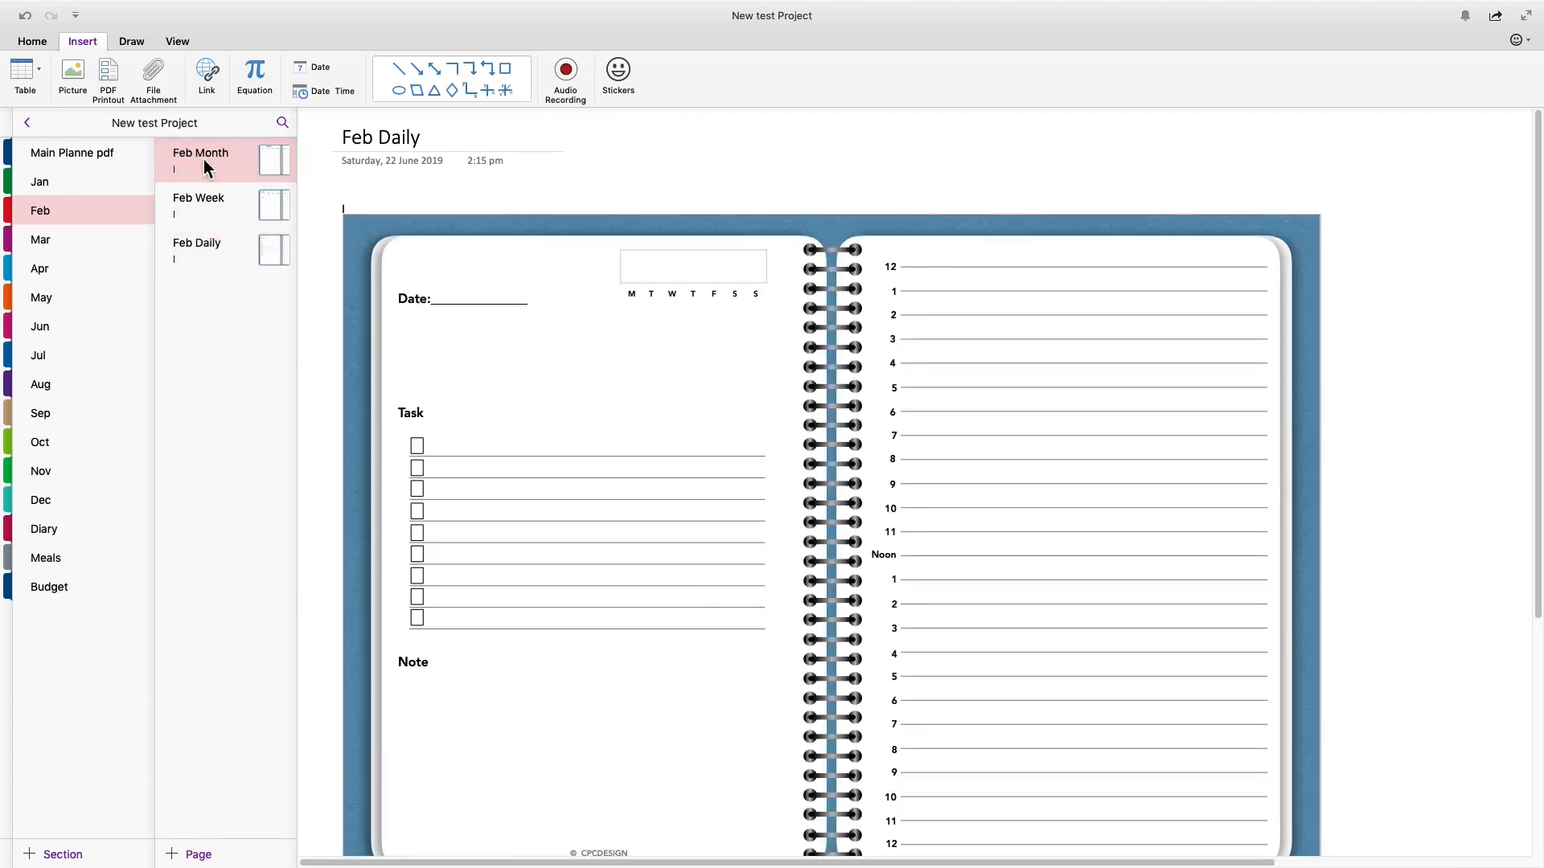
pyautogui.click(210, 206)
pyautogui.click(214, 241)
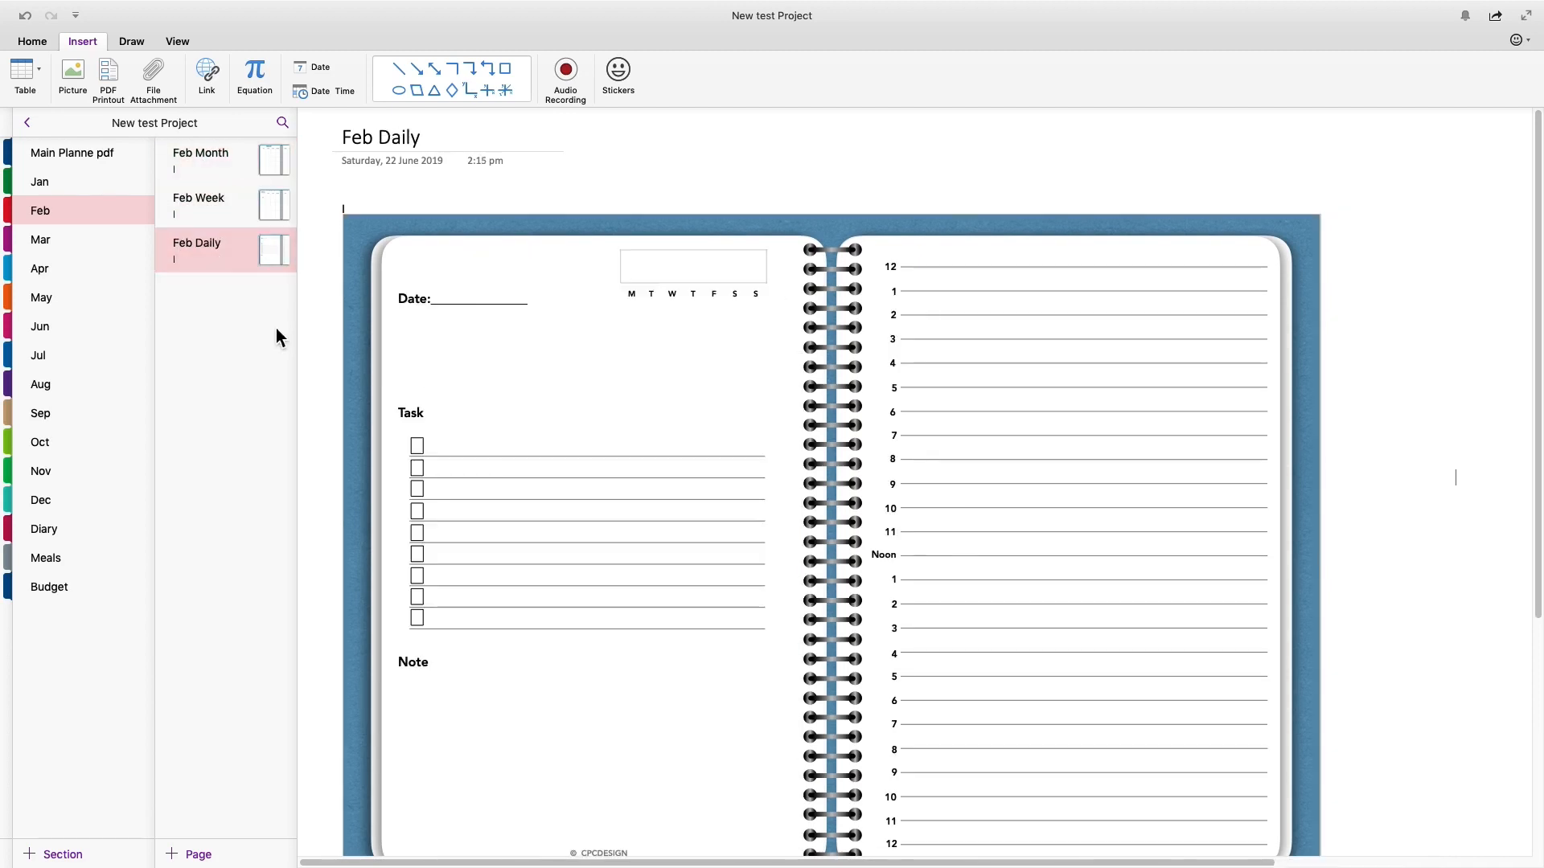
pyautogui.rightClick(648, 358)
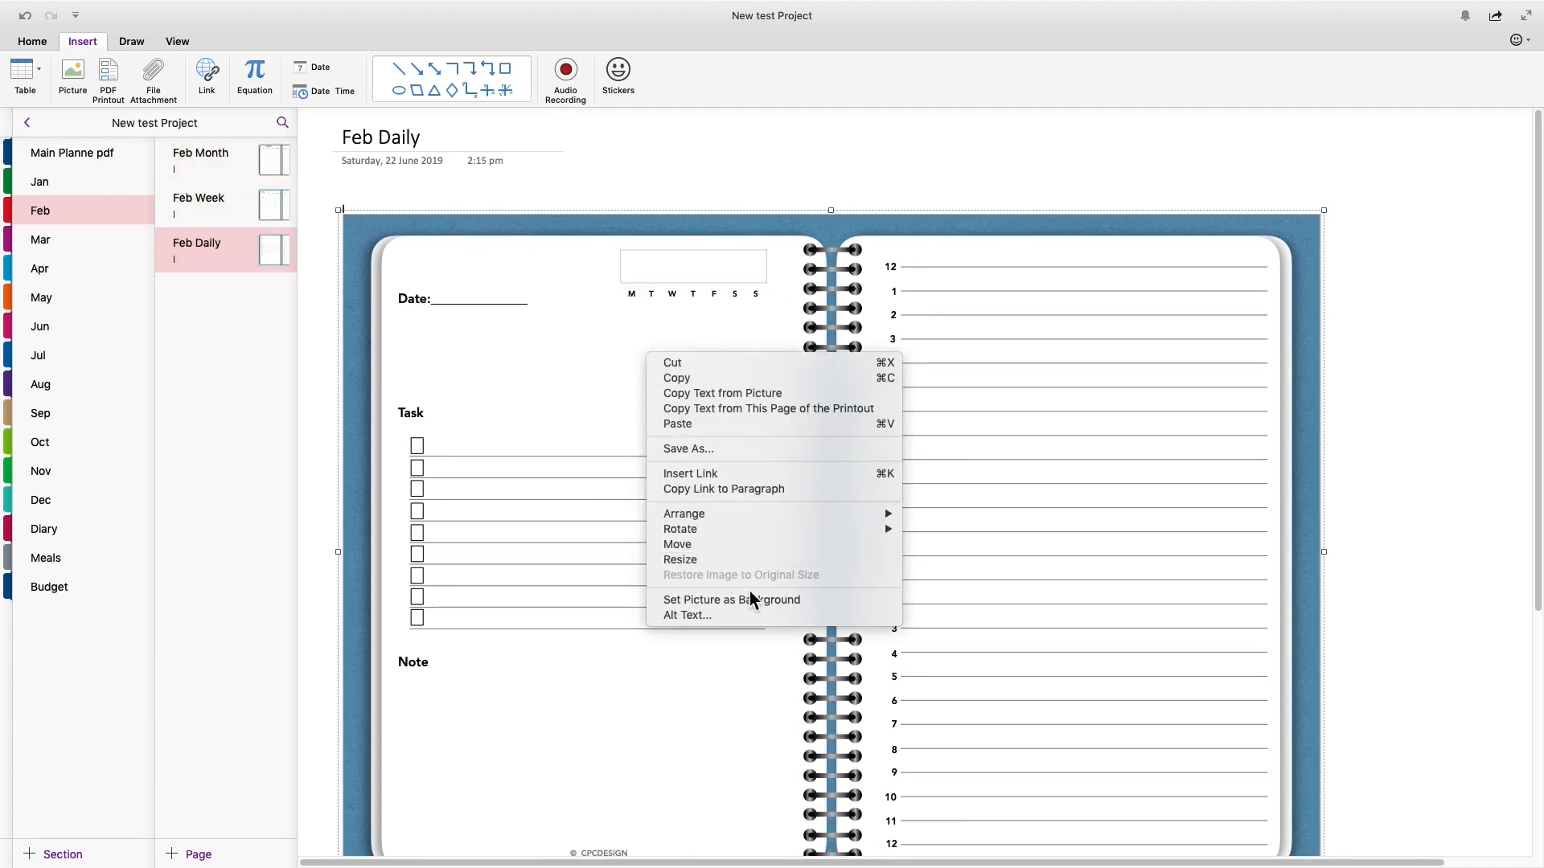
pyautogui.click(729, 600)
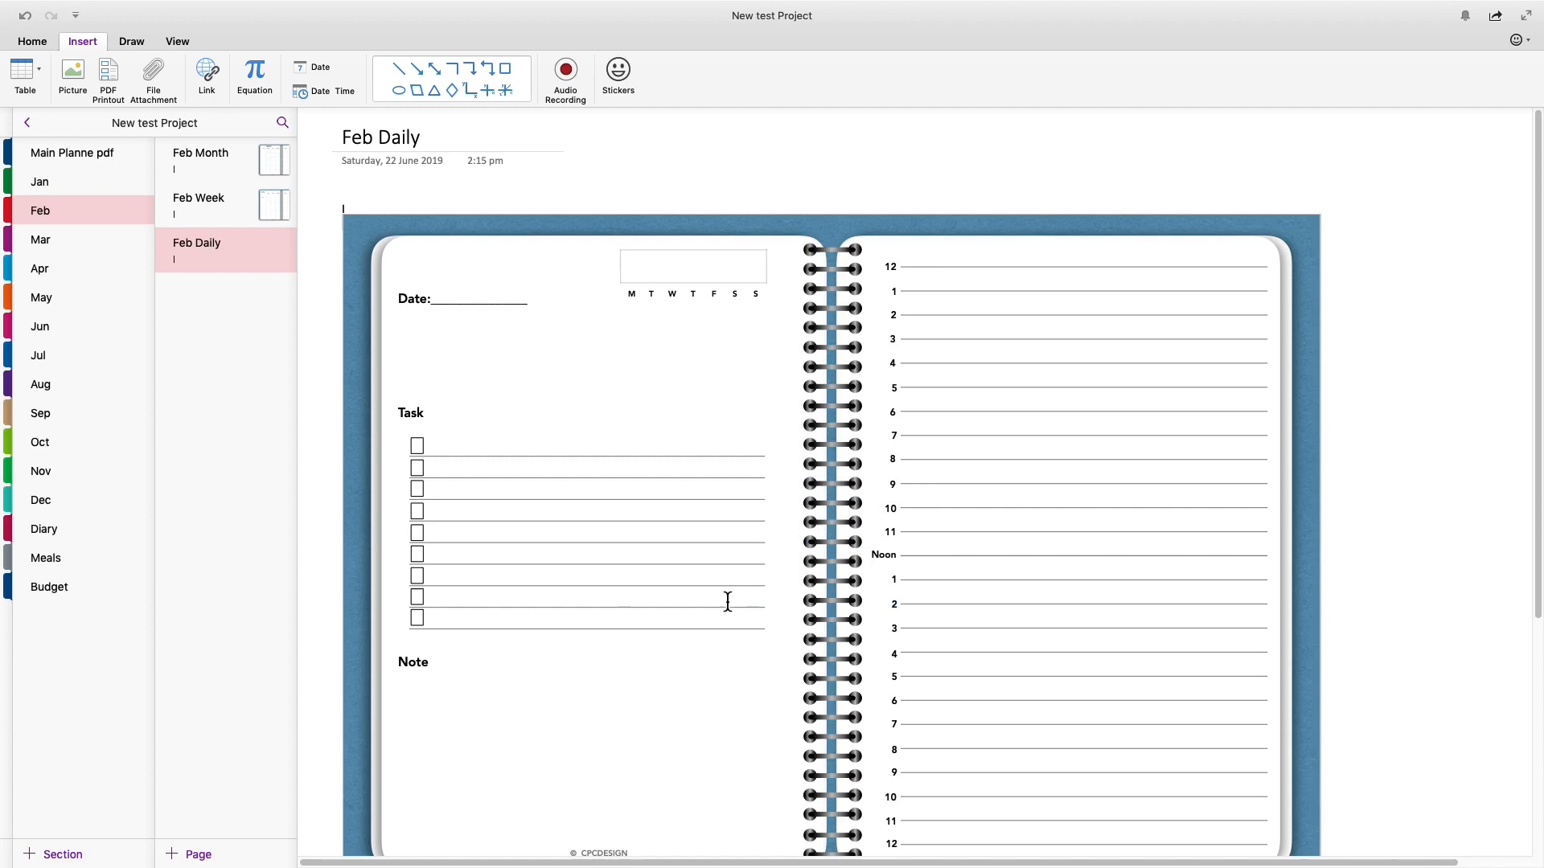
# - Set the February weekly planner image as the background of the Feb Week page
pyautogui.click(206, 210)
pyautogui.rightClick(646, 386)
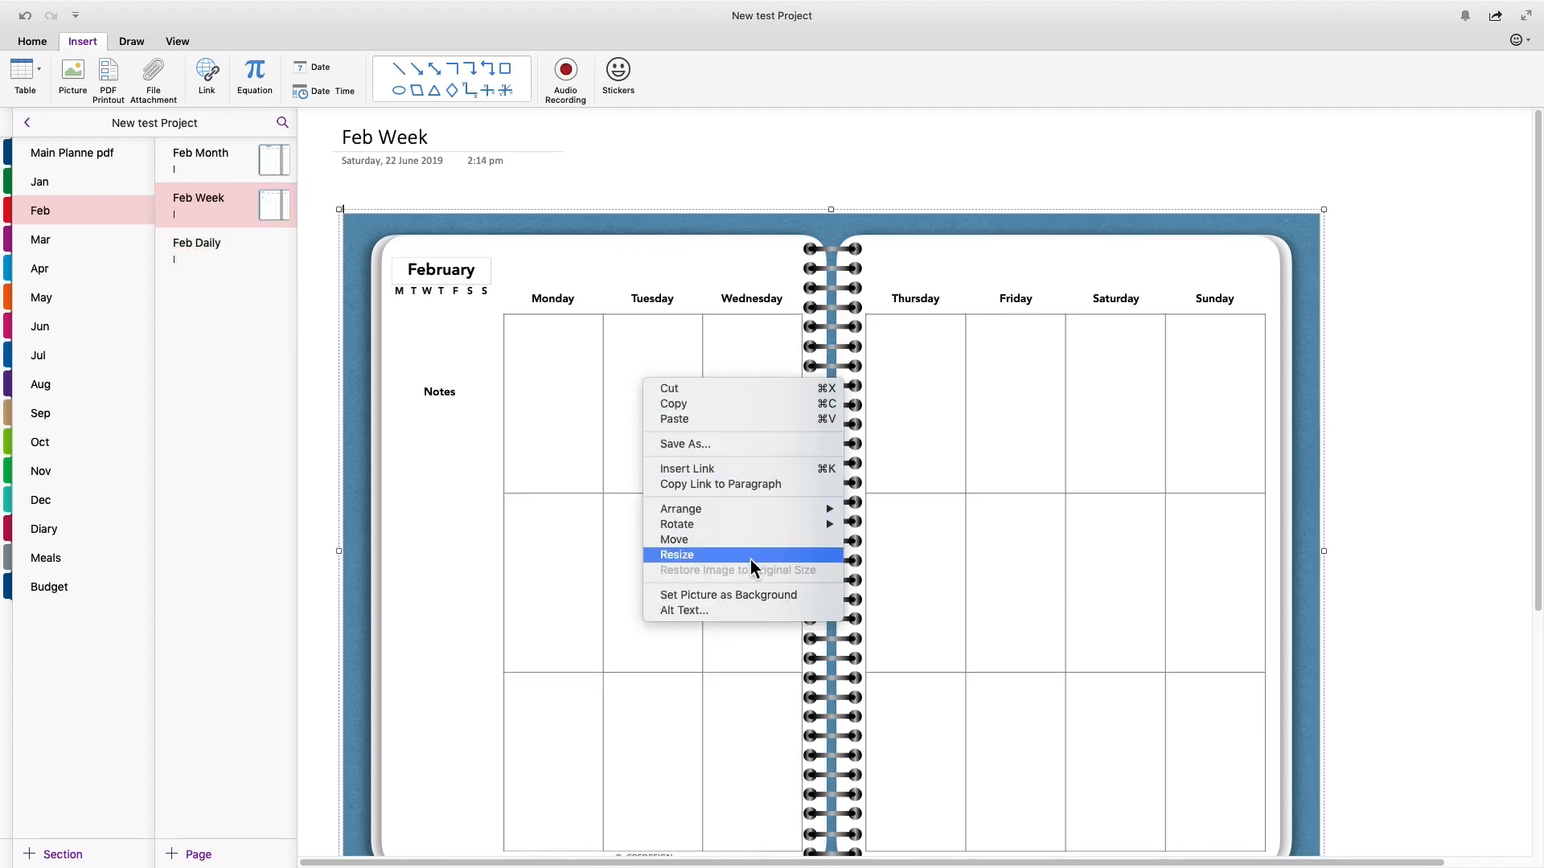
pyautogui.click(730, 595)
# - Set the FEBRUARY monthly planner image as the background of the Feb Month page
pyautogui.click(248, 154)
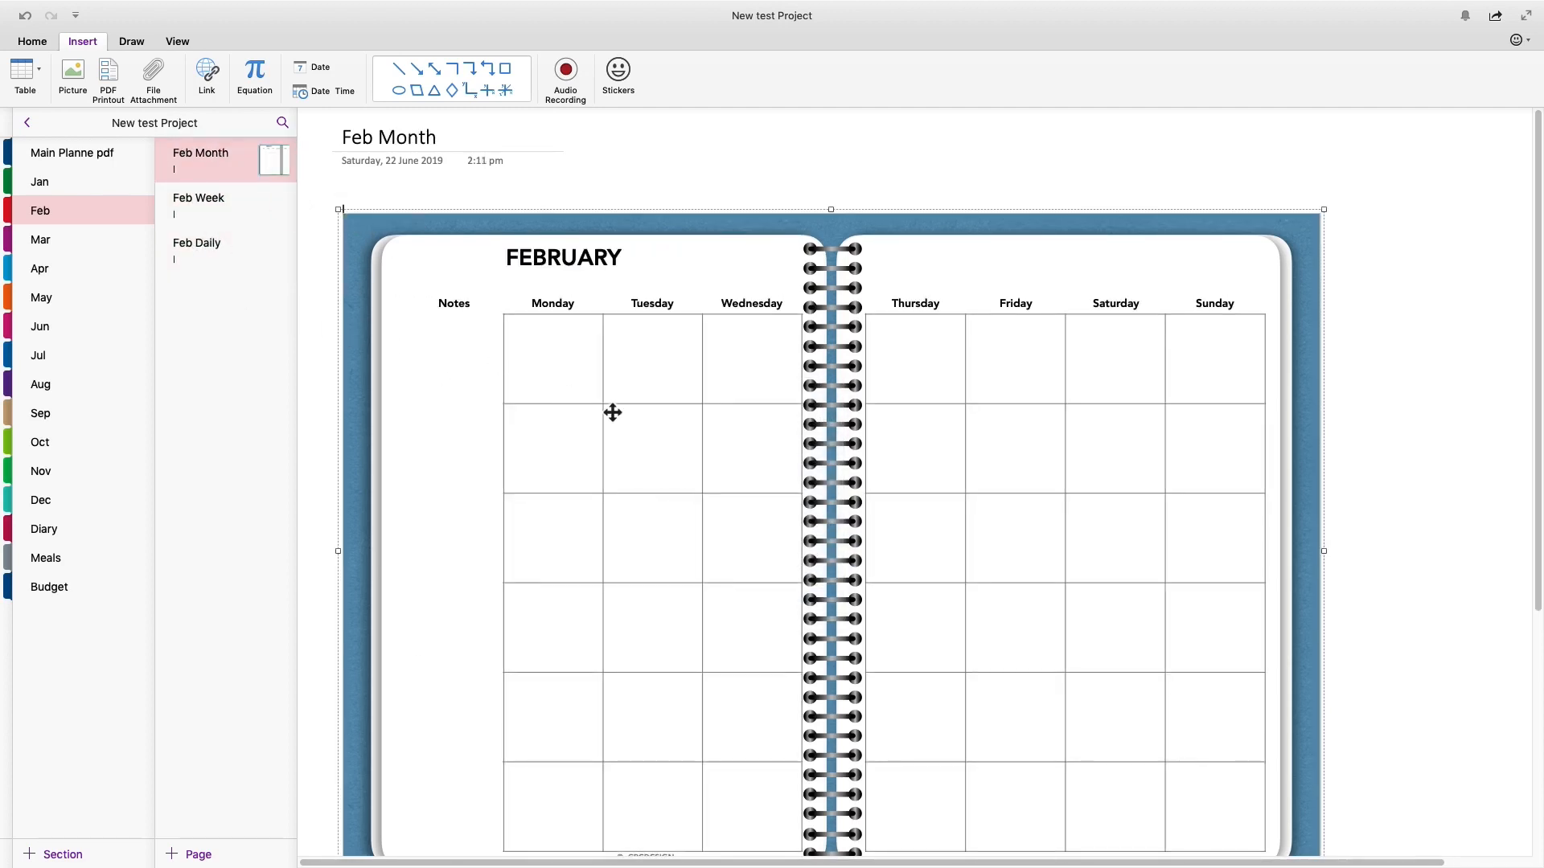
pyautogui.rightClick(664, 442)
pyautogui.click(731, 653)
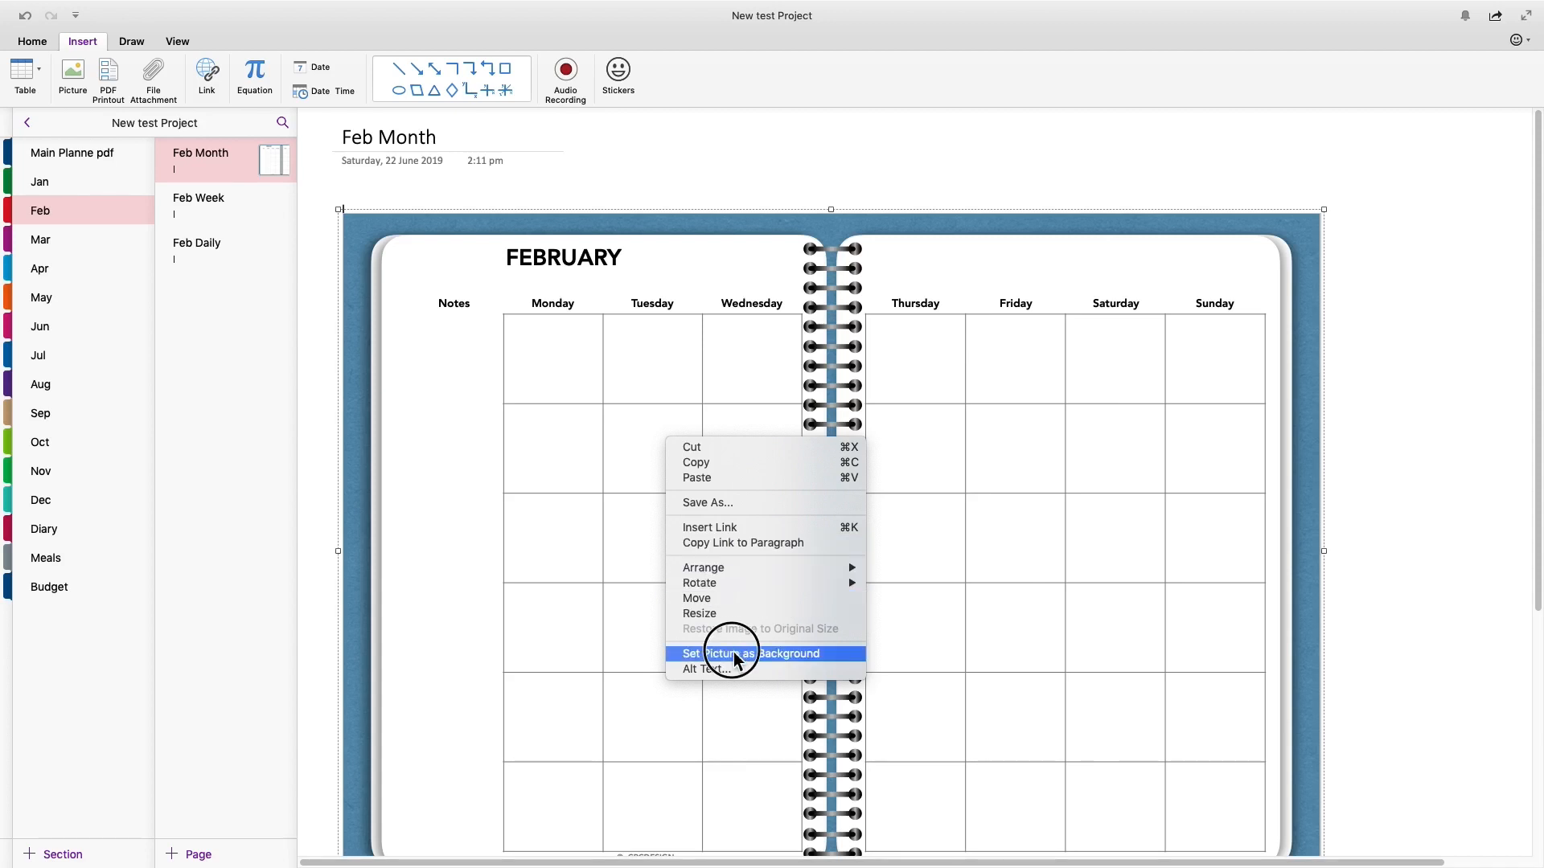
pyautogui.click(809, 176)
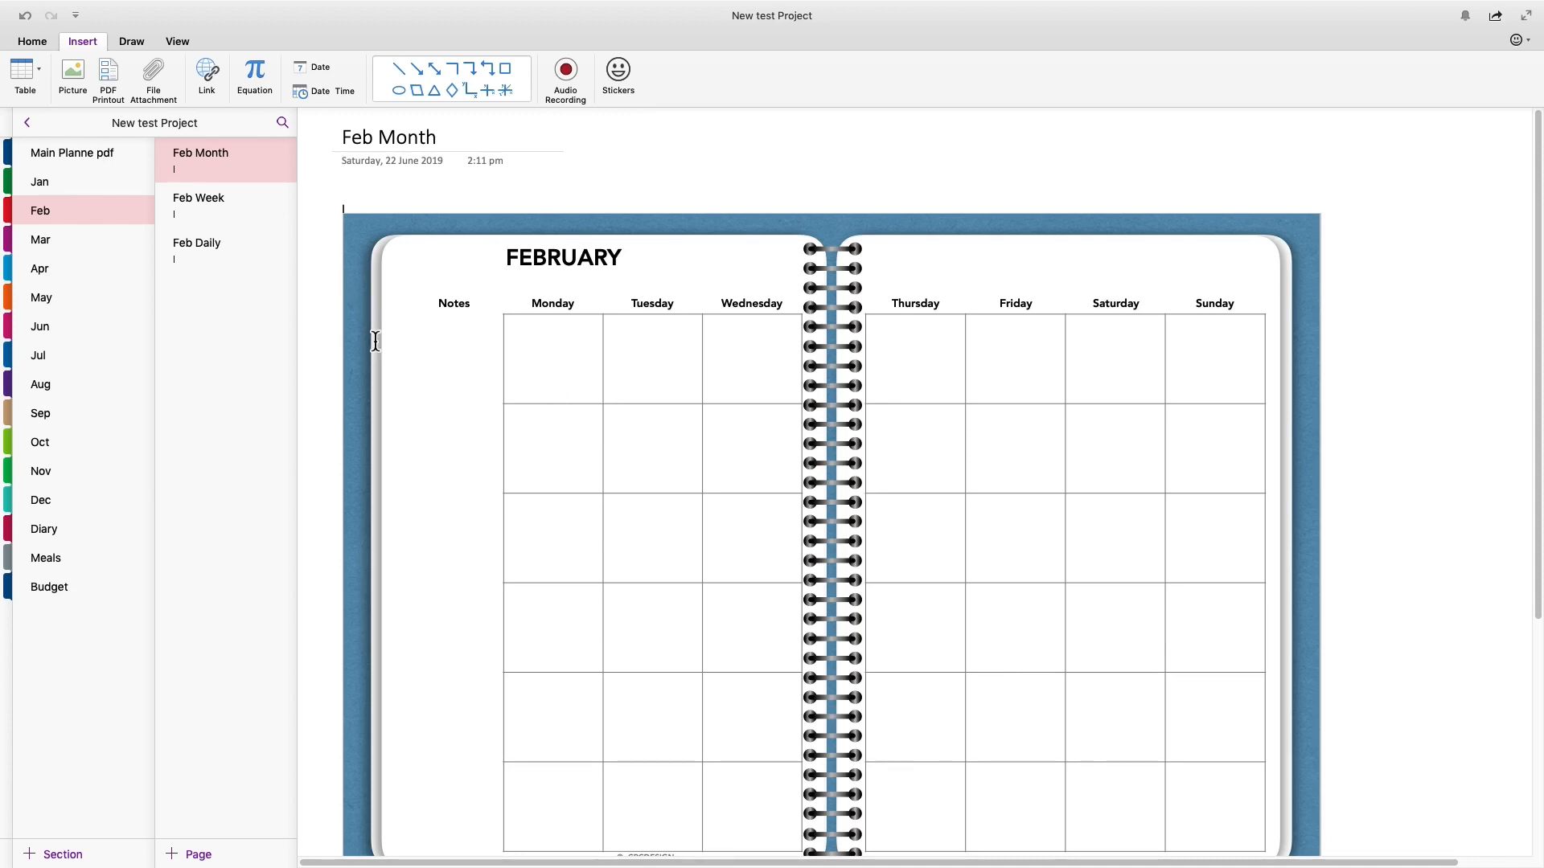
# - Delete the "I" alignment notes above the planner images on the Jan Daily and Jan Week pages
pyautogui.click(56, 183)
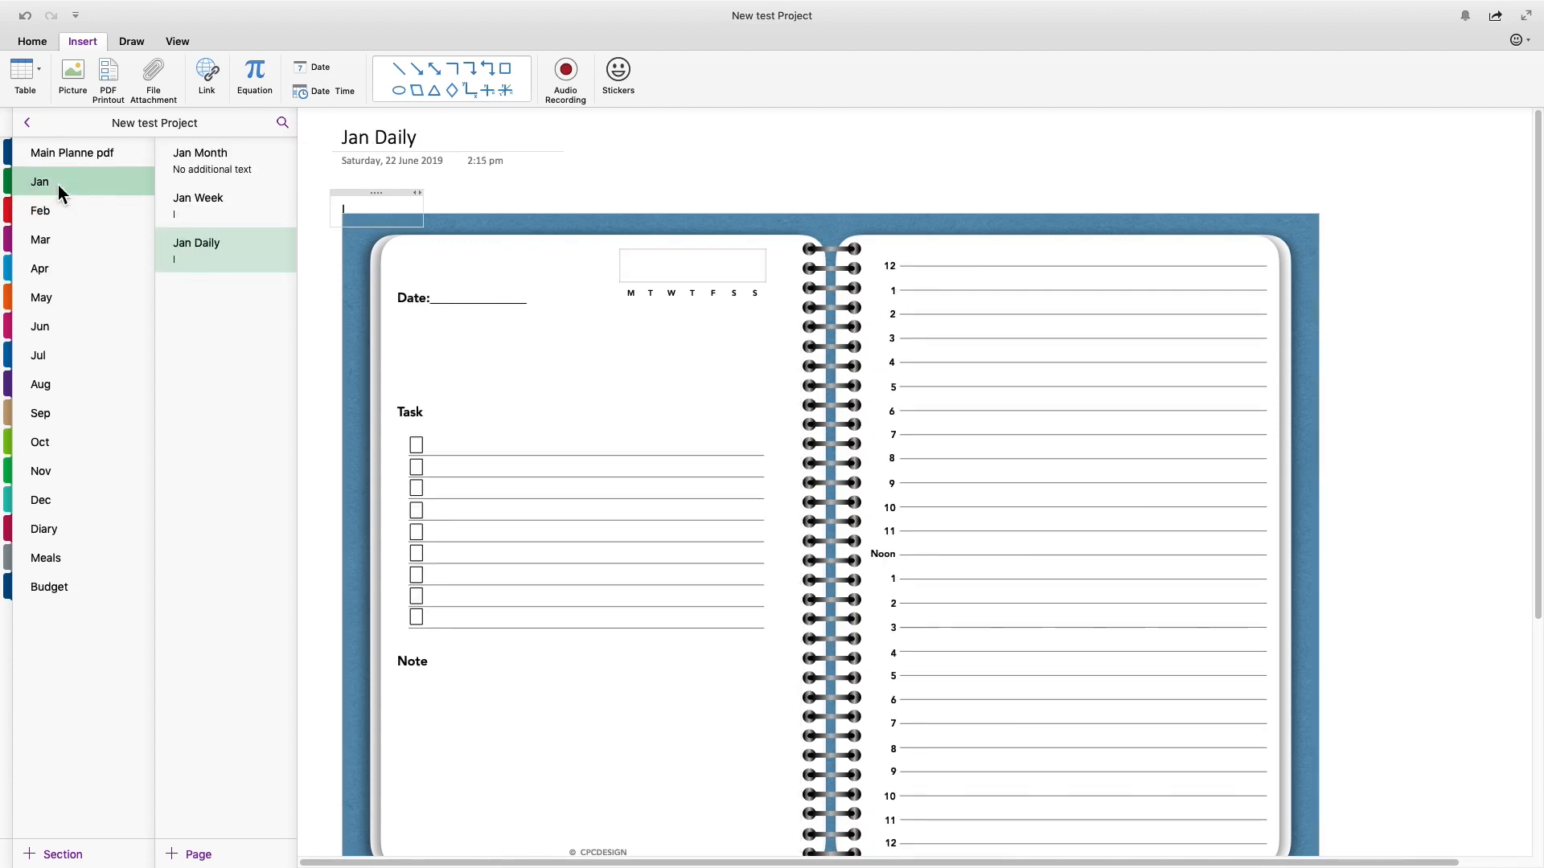
pyautogui.click(348, 207)
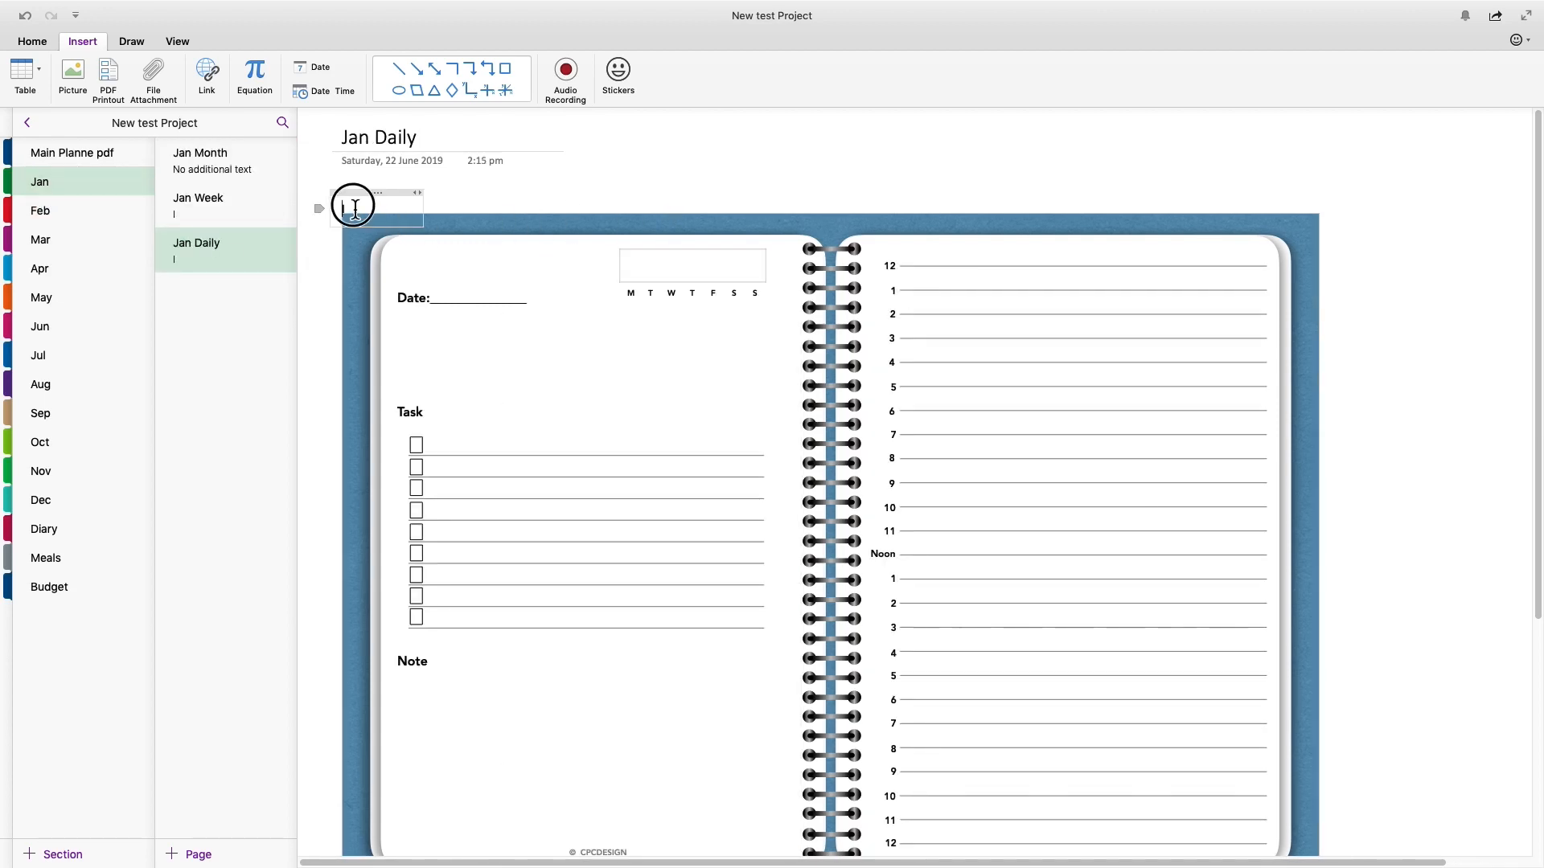
pyautogui.click(207, 201)
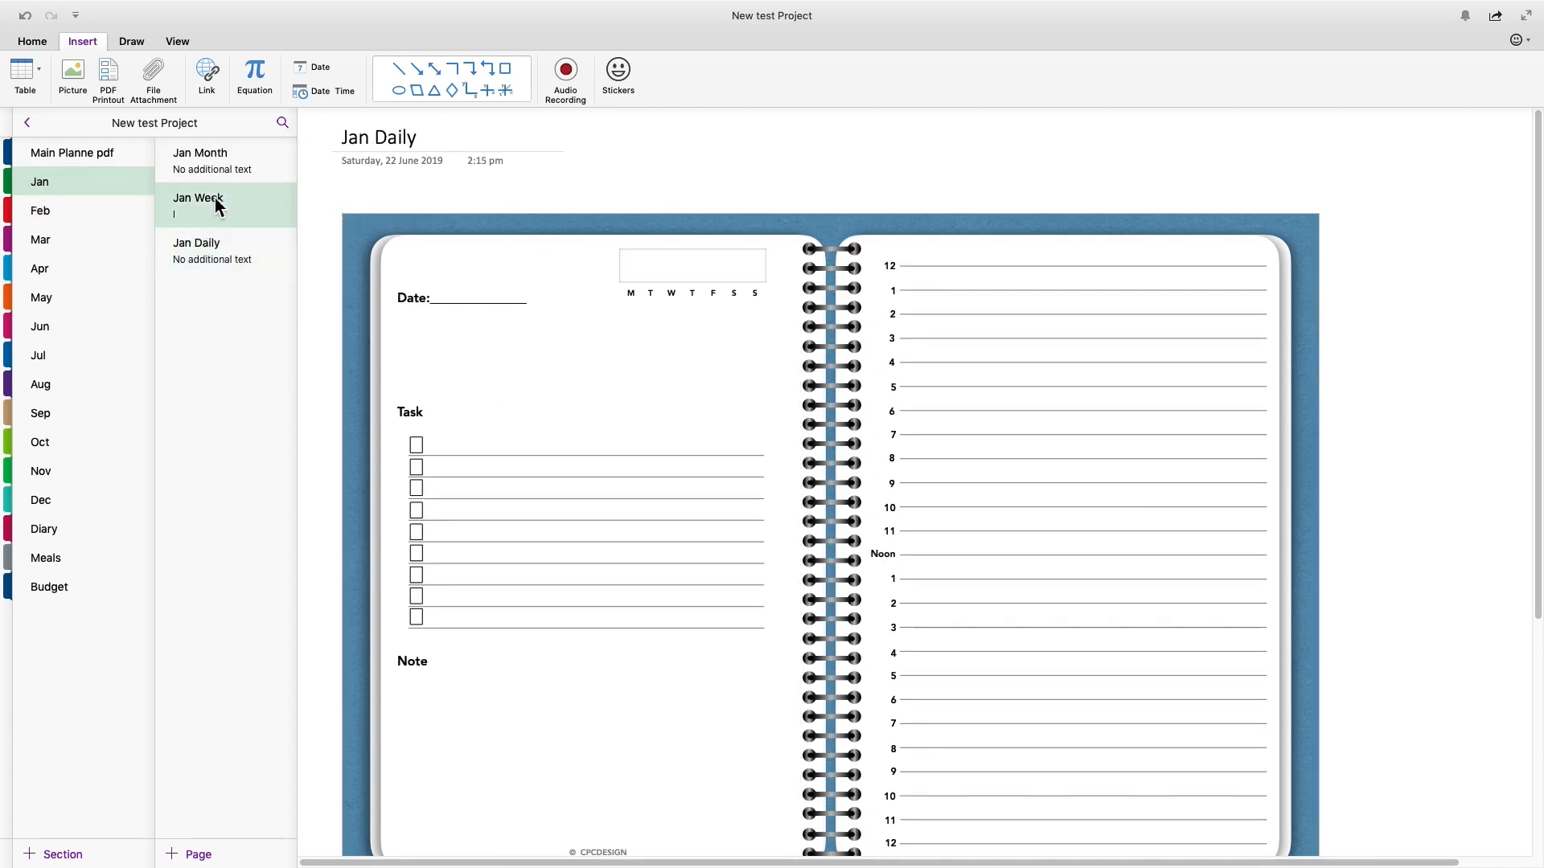
pyautogui.click(300, 208)
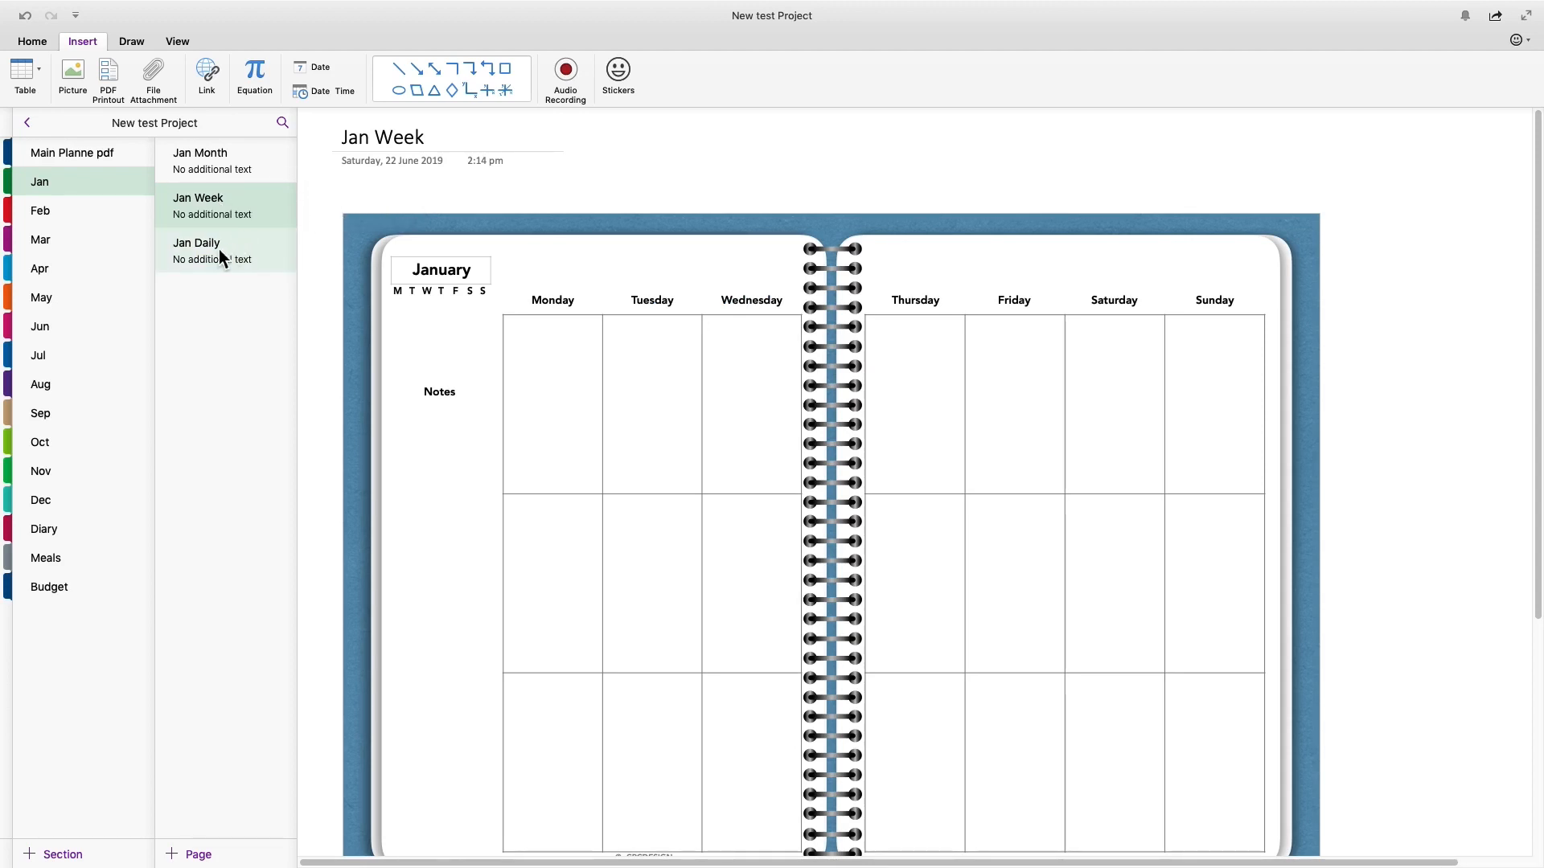
pyautogui.click(219, 249)
pyautogui.click(303, 204)
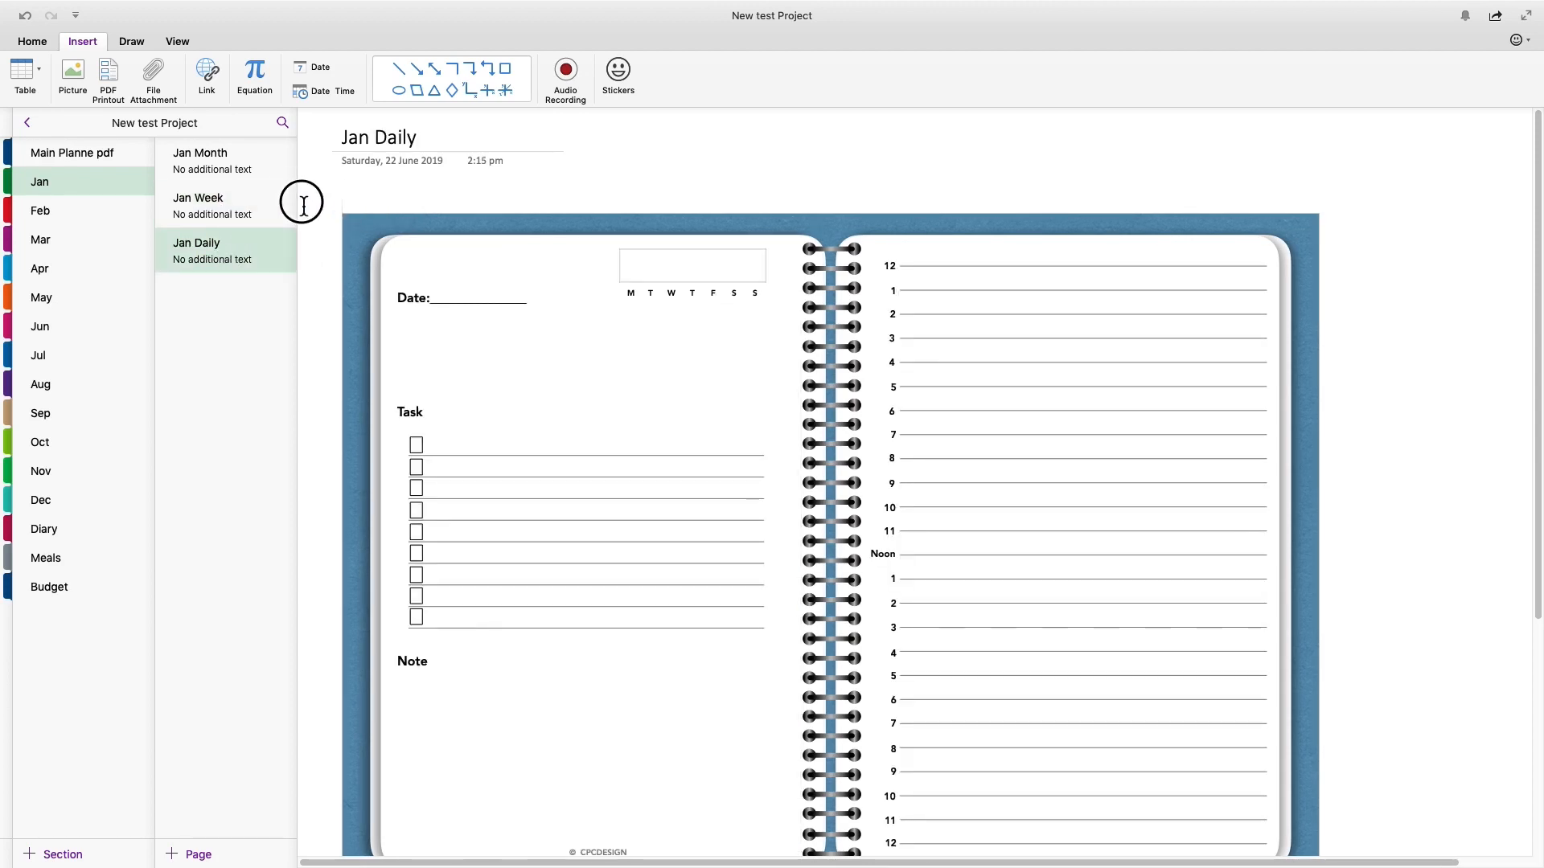
# - Delete the "I" alignment notes above the planner images on the Feb Month, Feb Week and Feb Daily pages
pyautogui.click(91, 211)
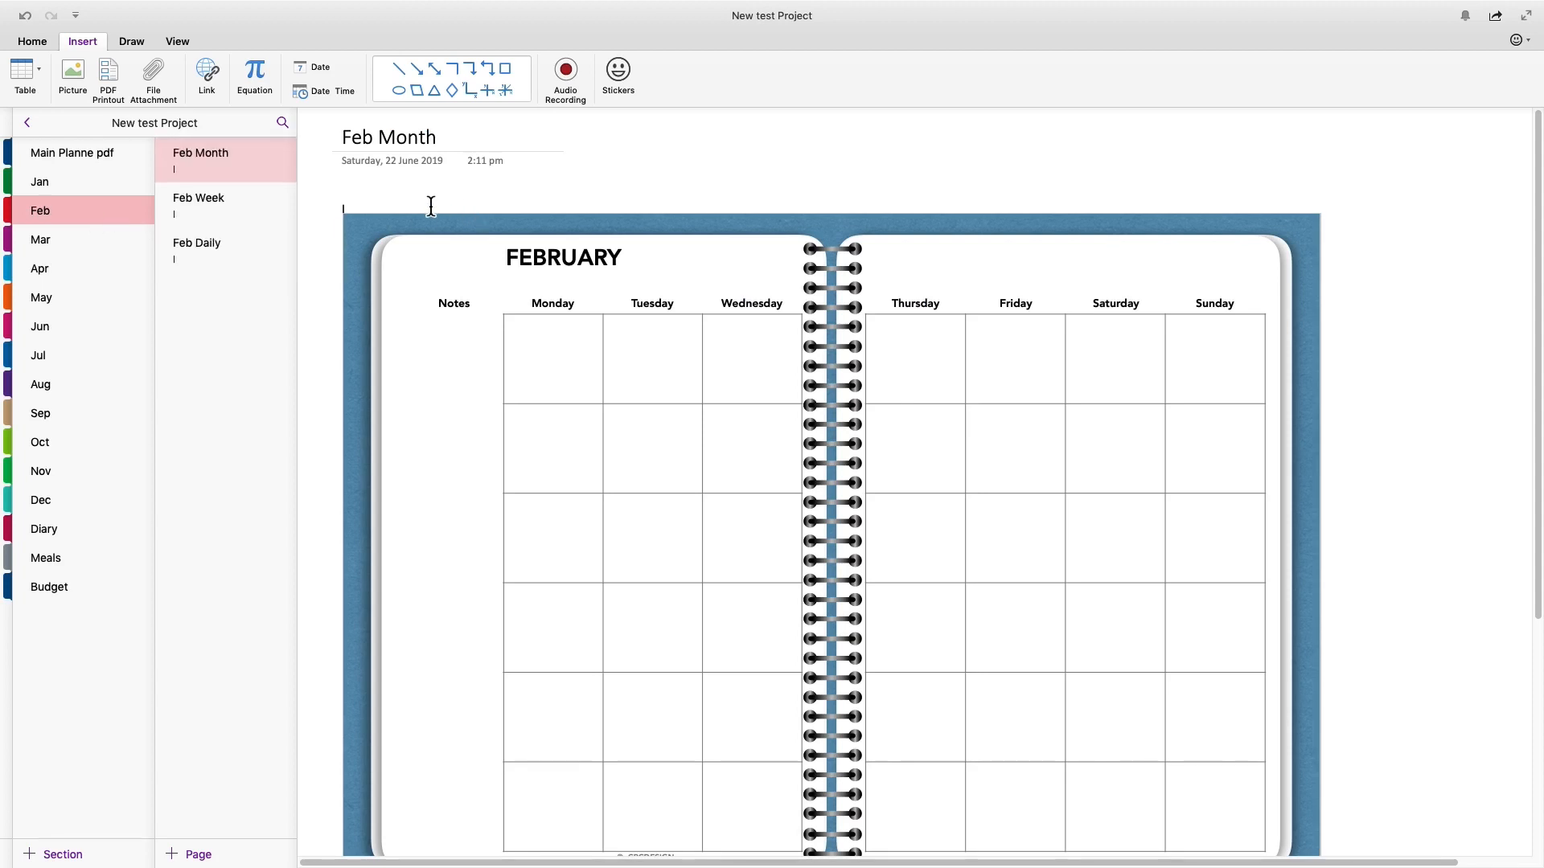
pyautogui.click(365, 207)
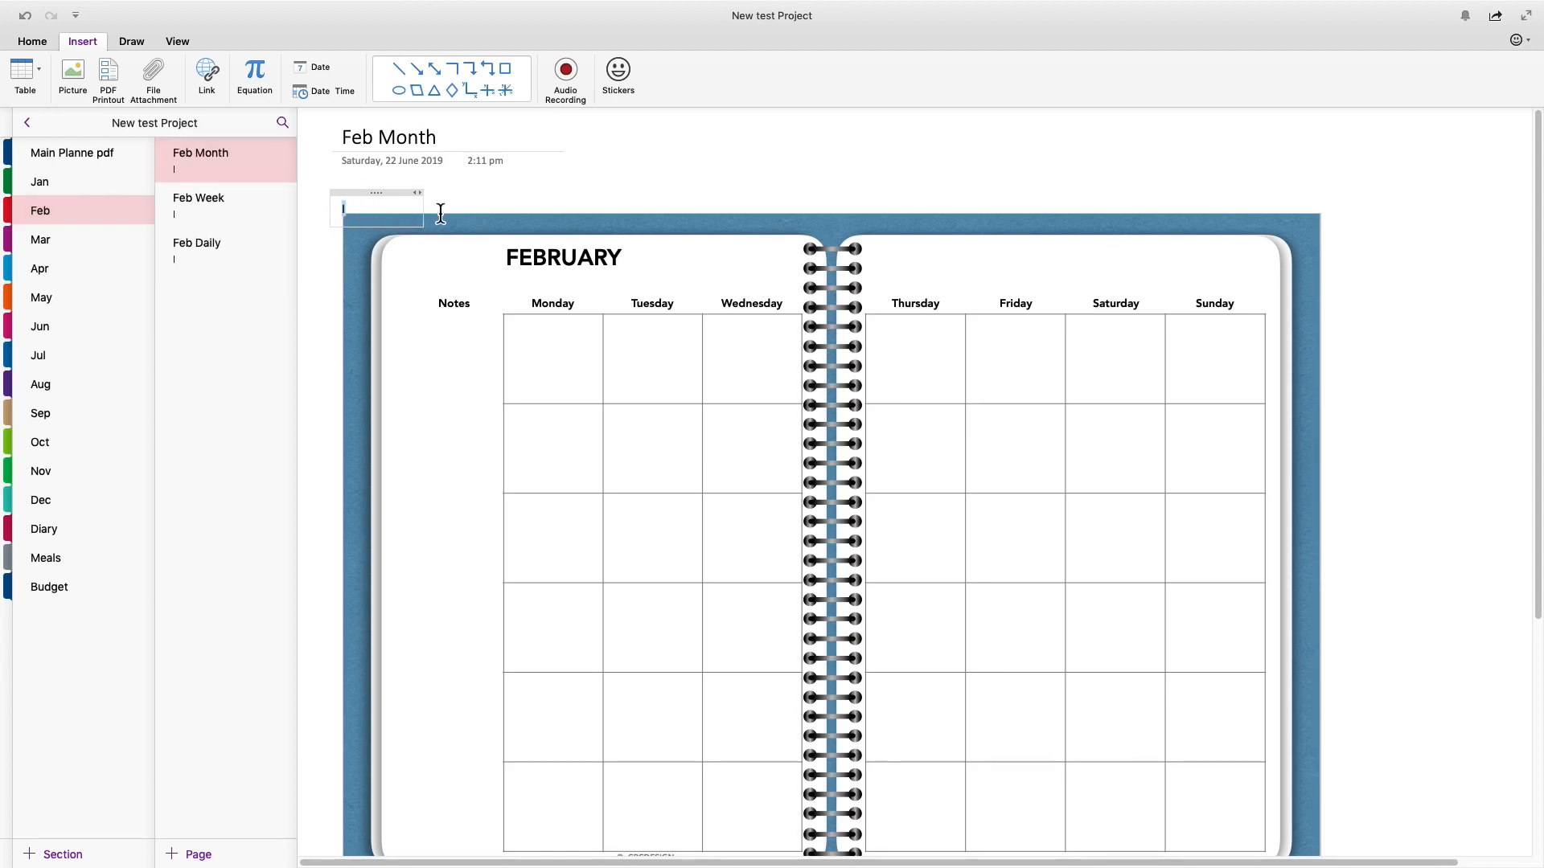
pyautogui.click(239, 201)
pyautogui.click(314, 213)
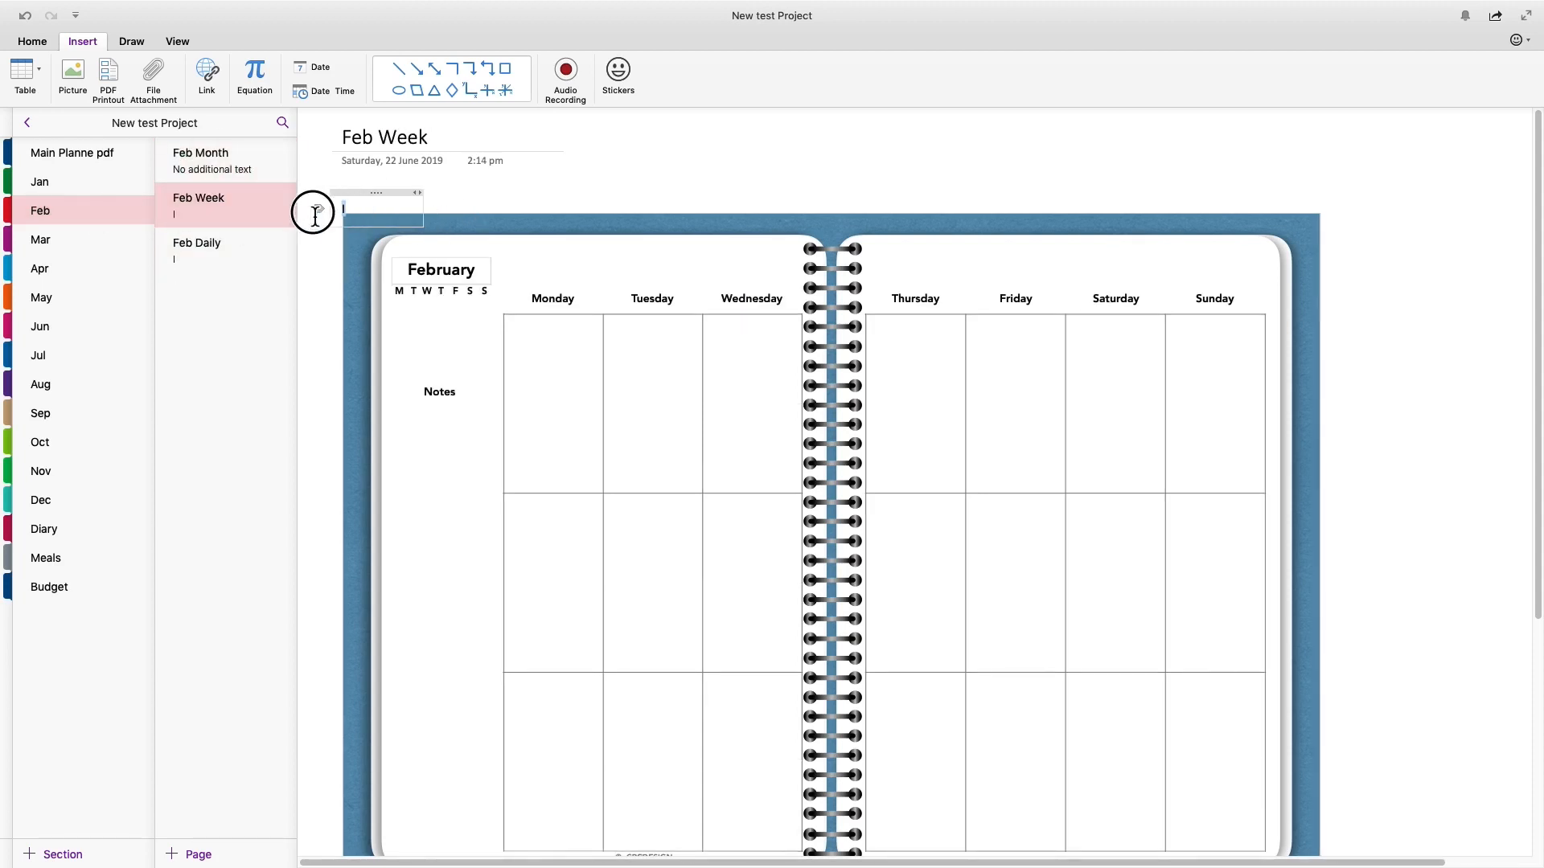
pyautogui.click(242, 244)
pyautogui.click(303, 207)
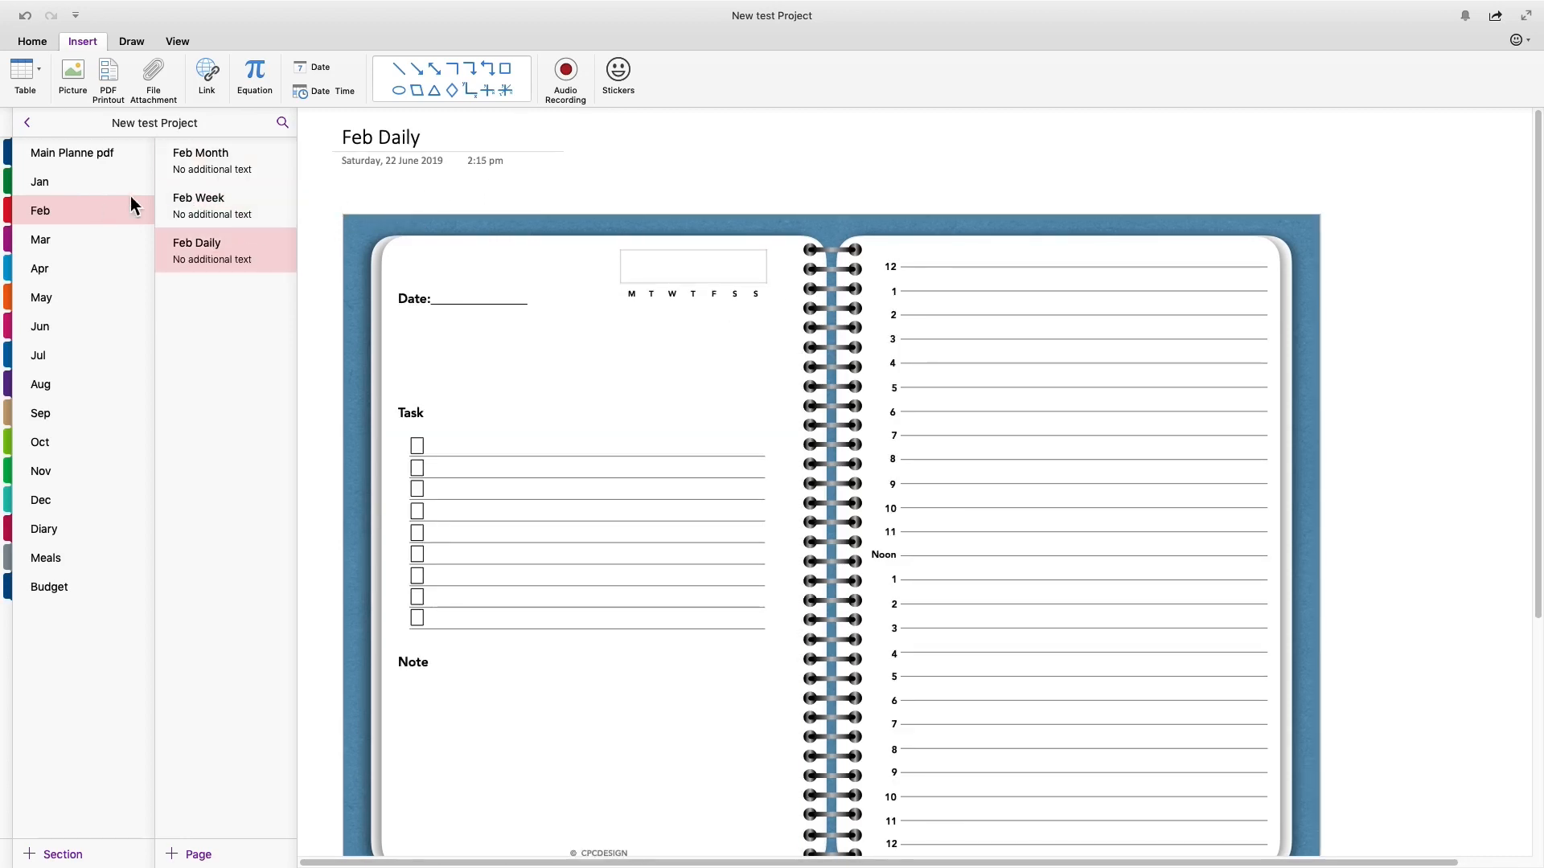
# - Insert a one-row, ten-column table on the Jan Daily page and place it just above the planner image
pyautogui.click(56, 177)
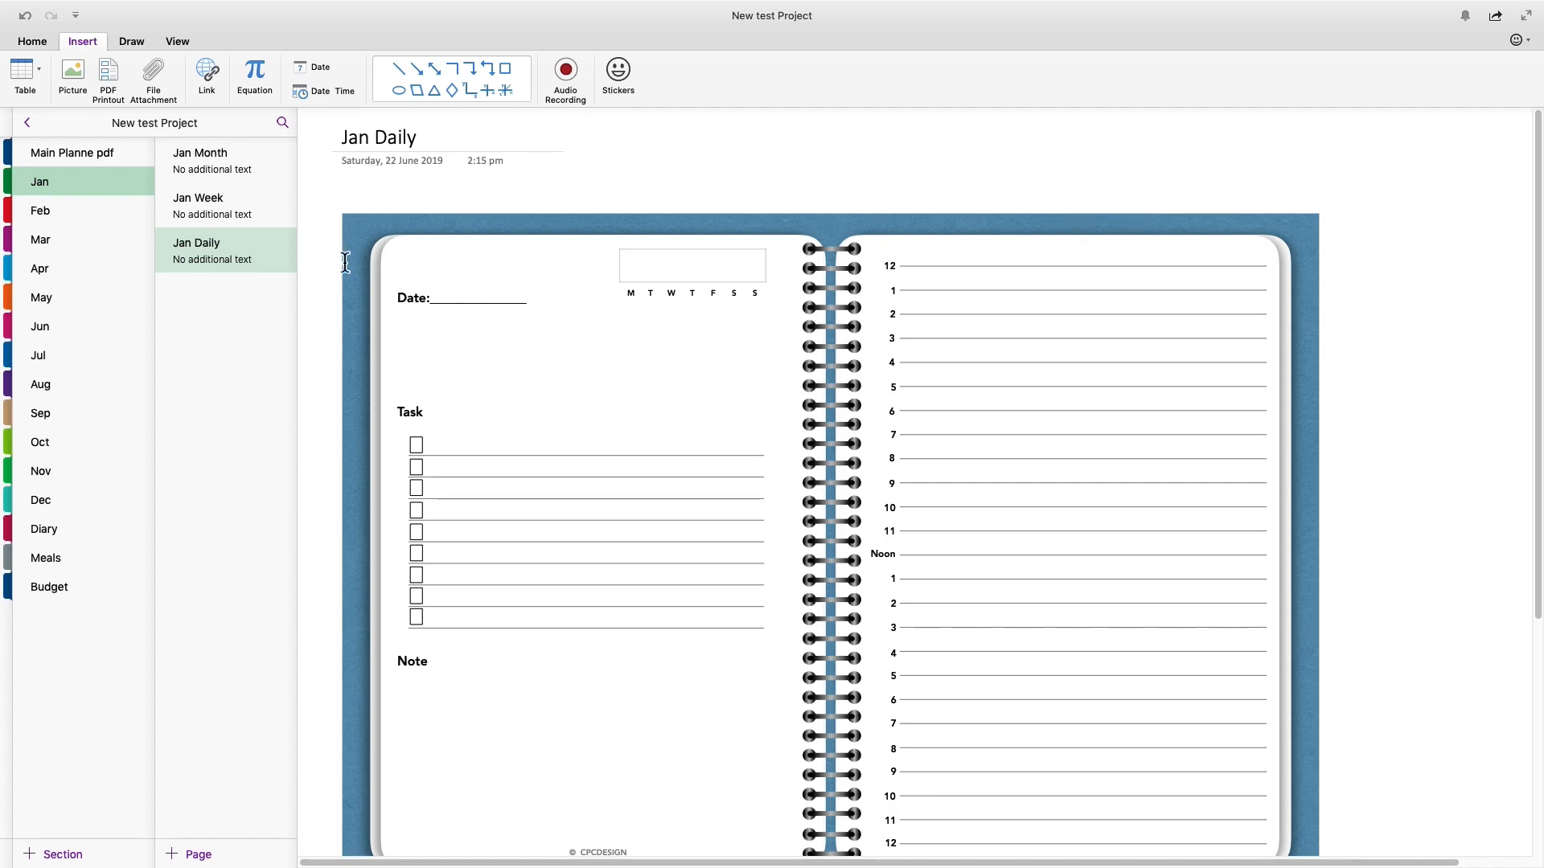
pyautogui.click(34, 71)
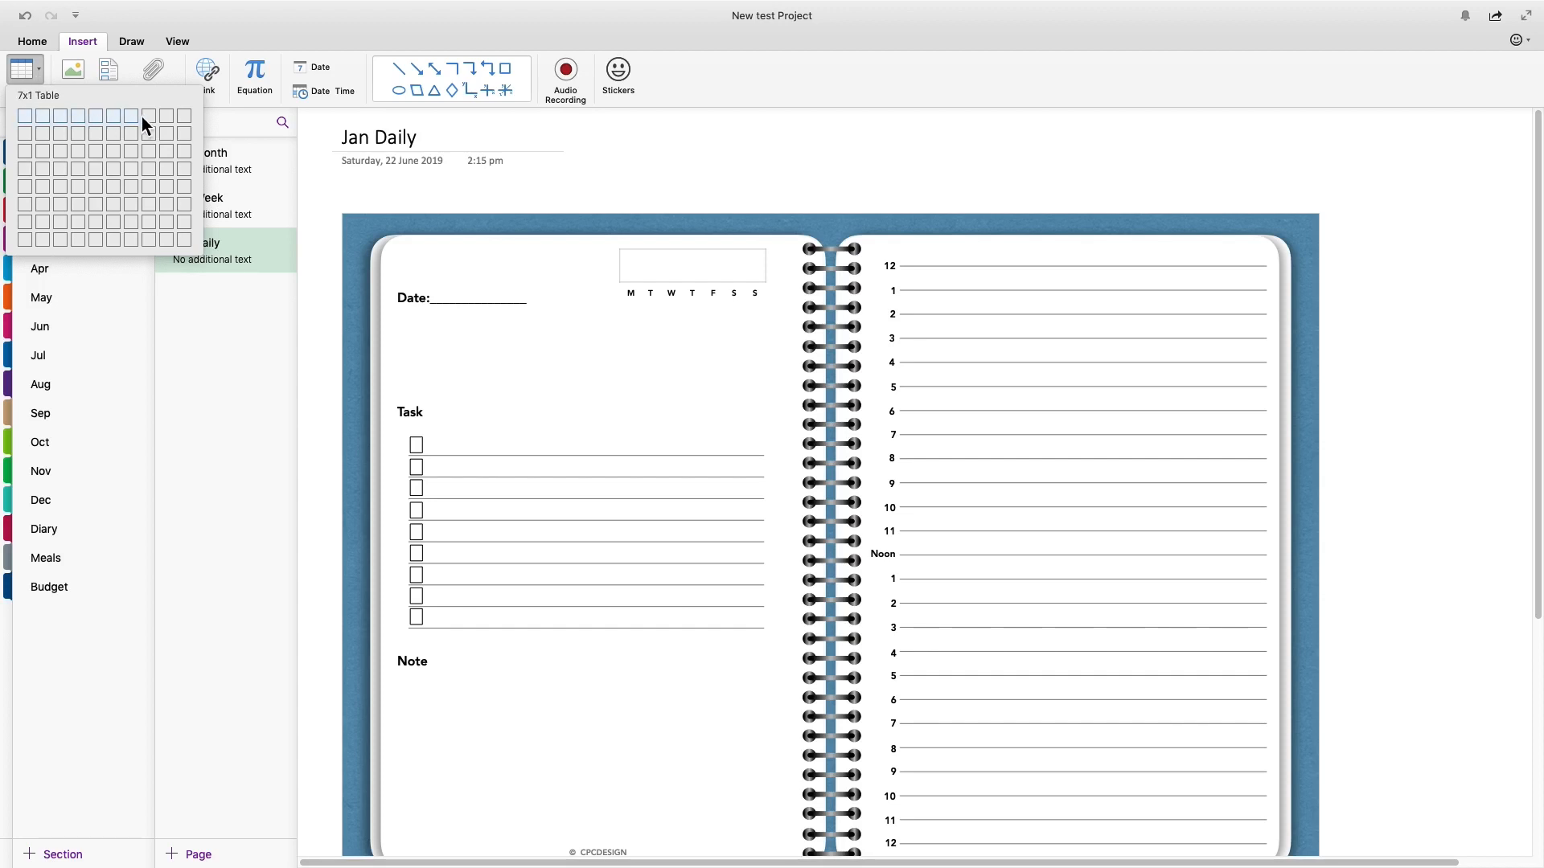
pyautogui.click(186, 115)
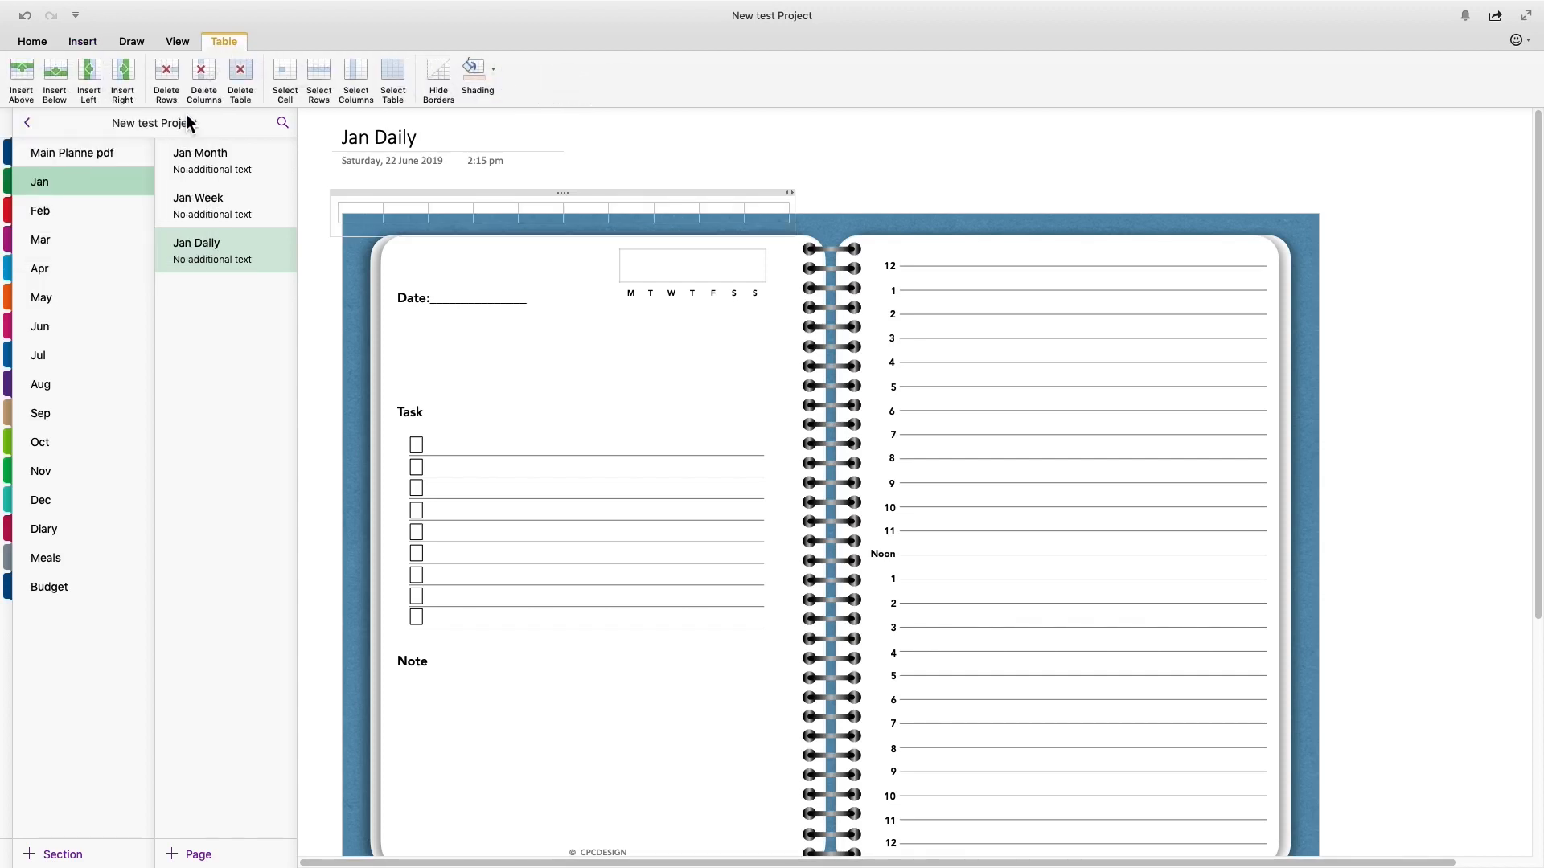
pyautogui.moveTo(569, 196); pyautogui.dragTo(741, 176)
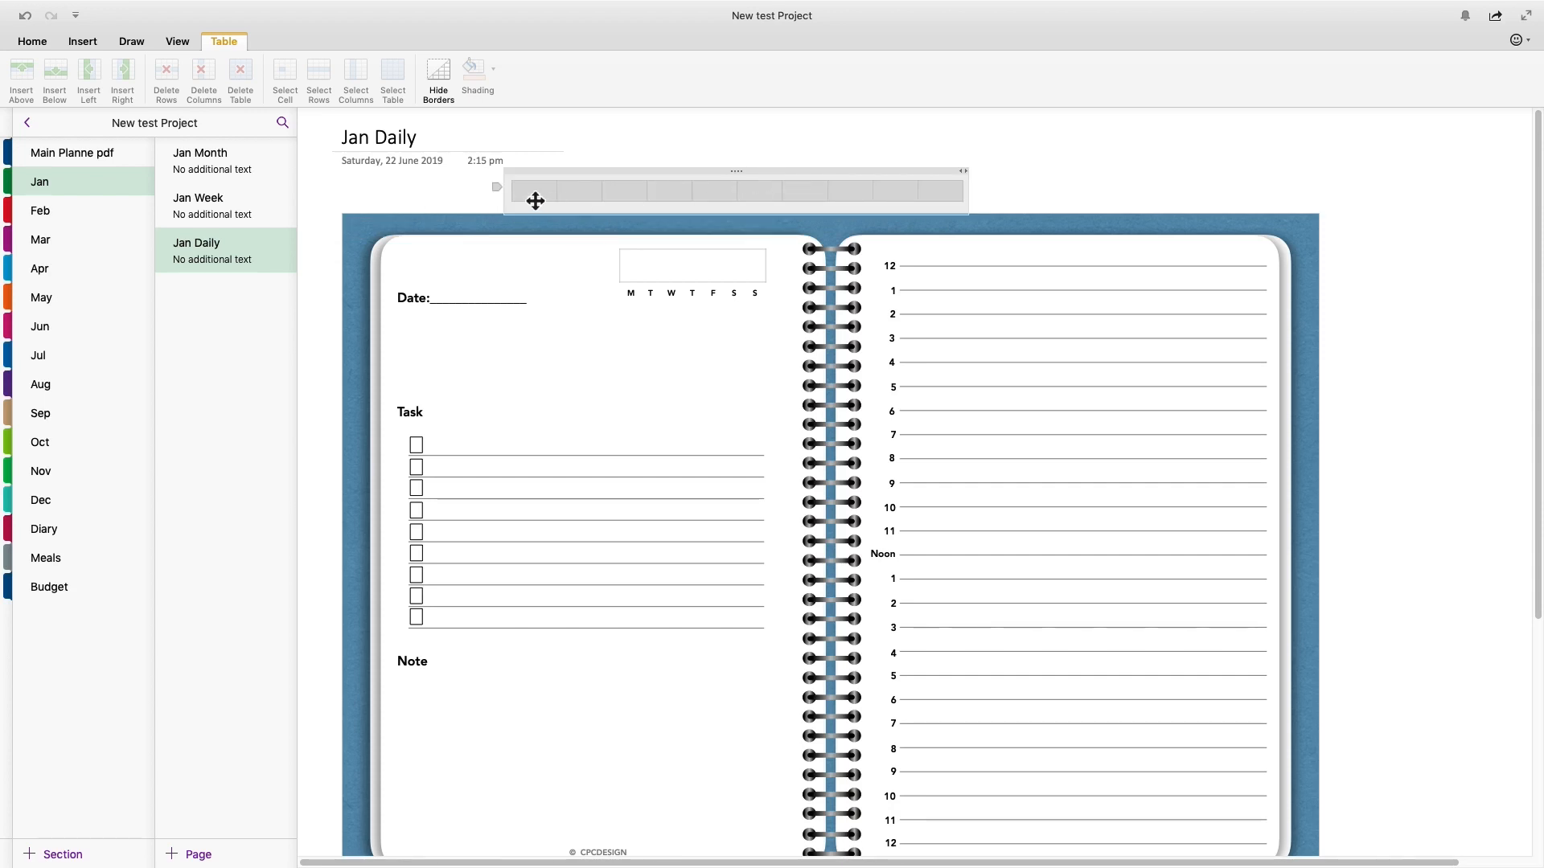
# - Extend the table to 13 columns and reposition it just above the planner image, roughly centred over the notebook's spine
pyautogui.click(954, 193)
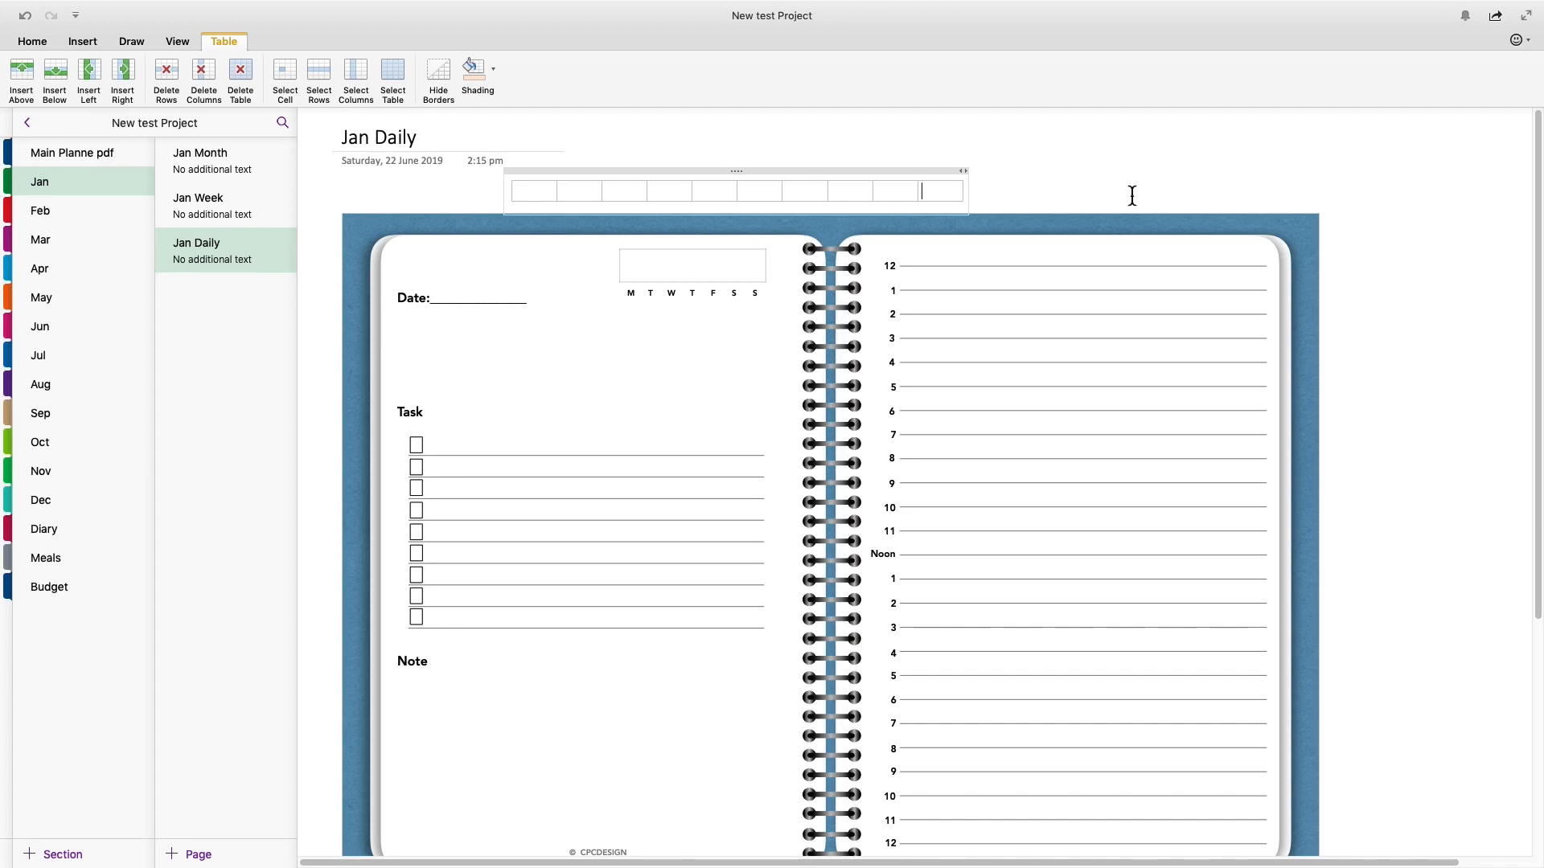
pyautogui.press('Tab')
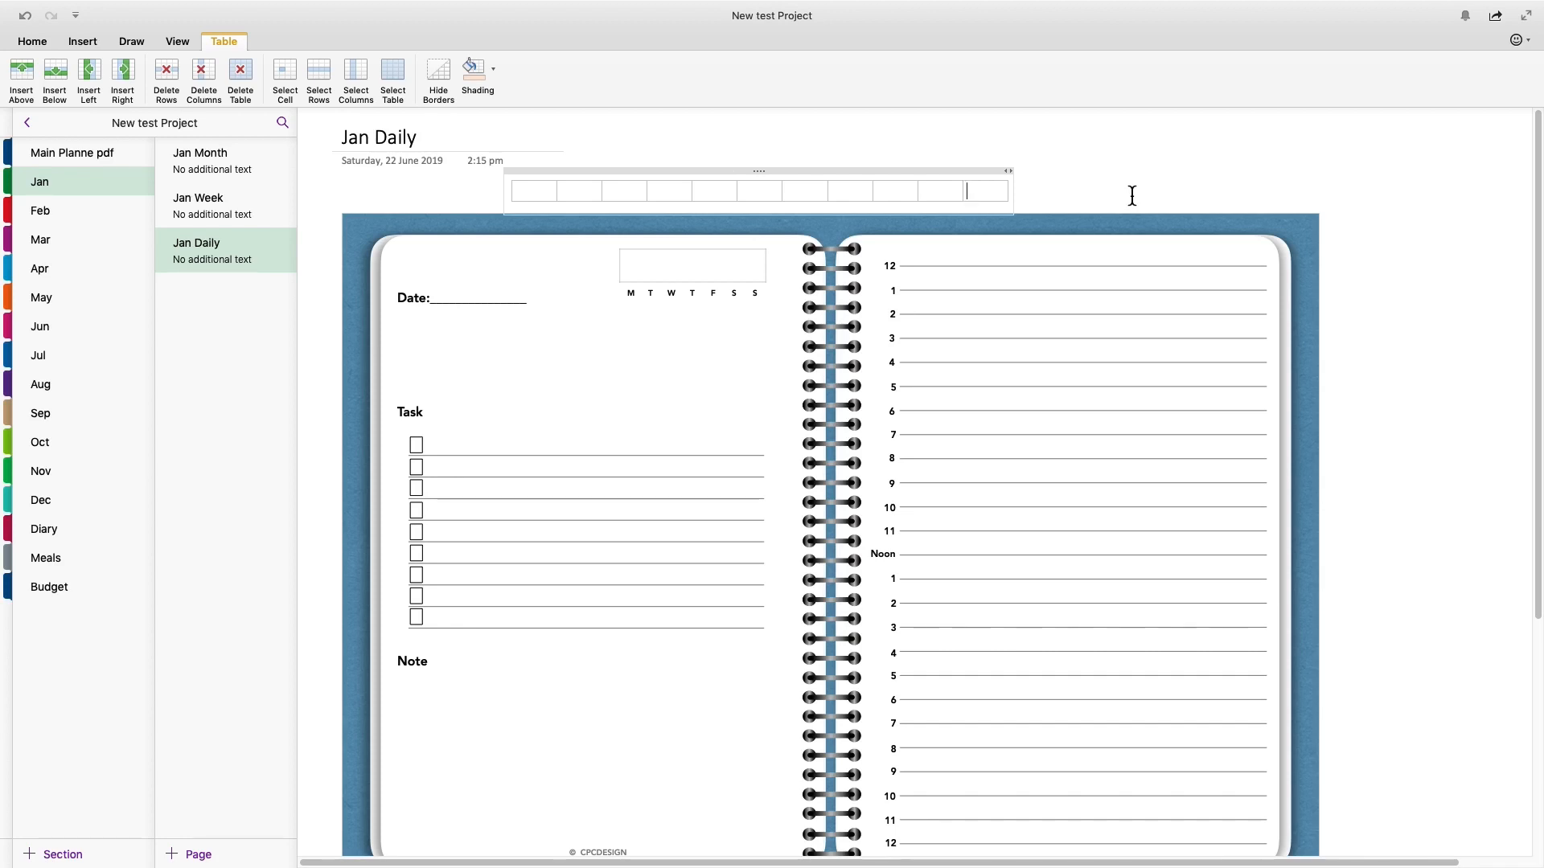
pyautogui.press('Tab')
pyautogui.press('Tab')
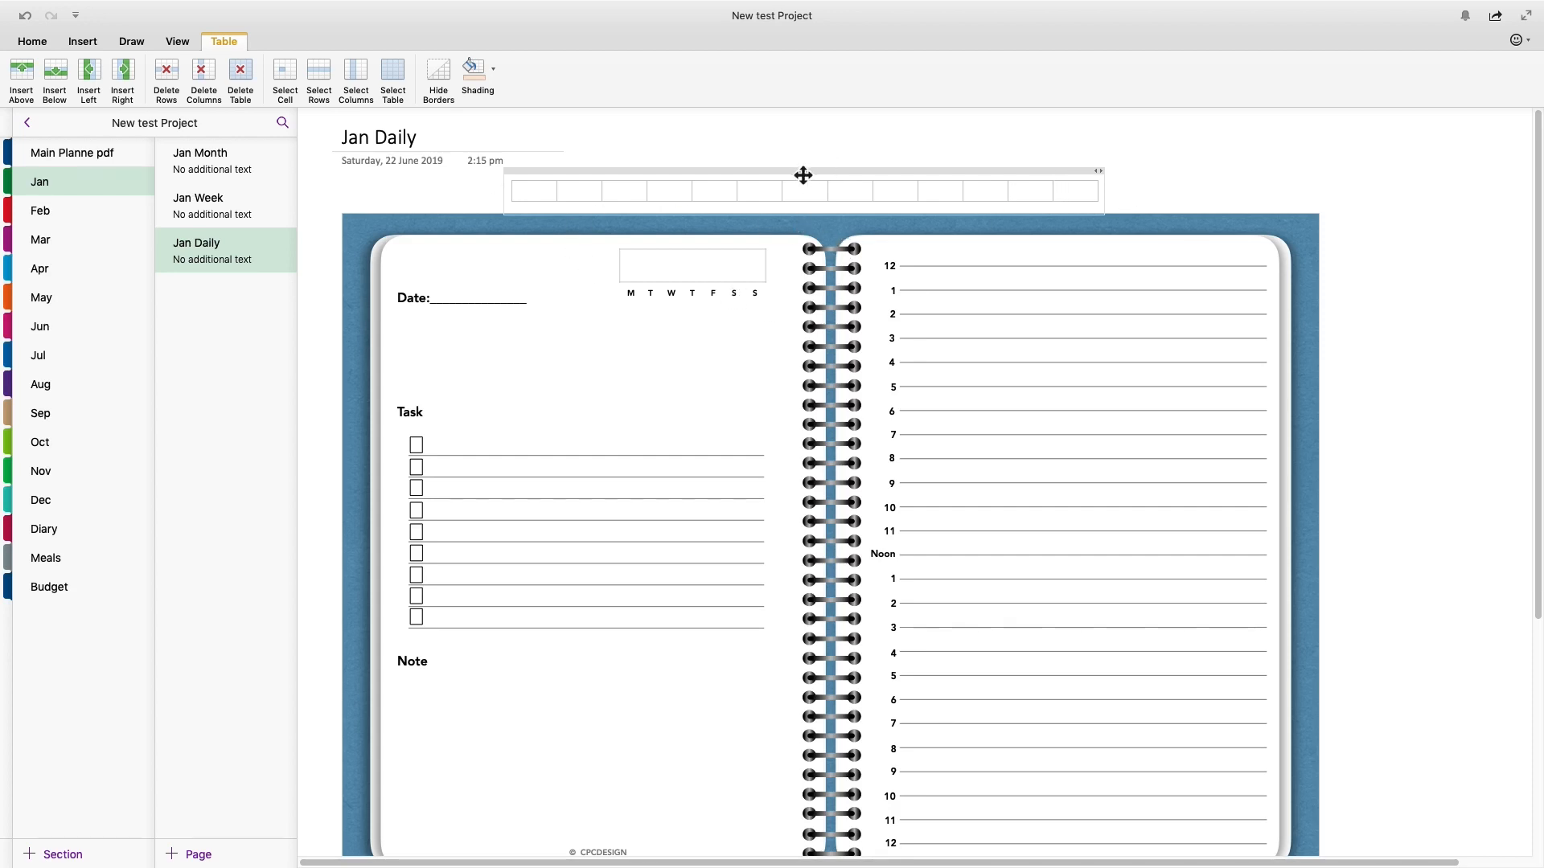
pyautogui.moveTo(802, 174); pyautogui.dragTo(827, 180)
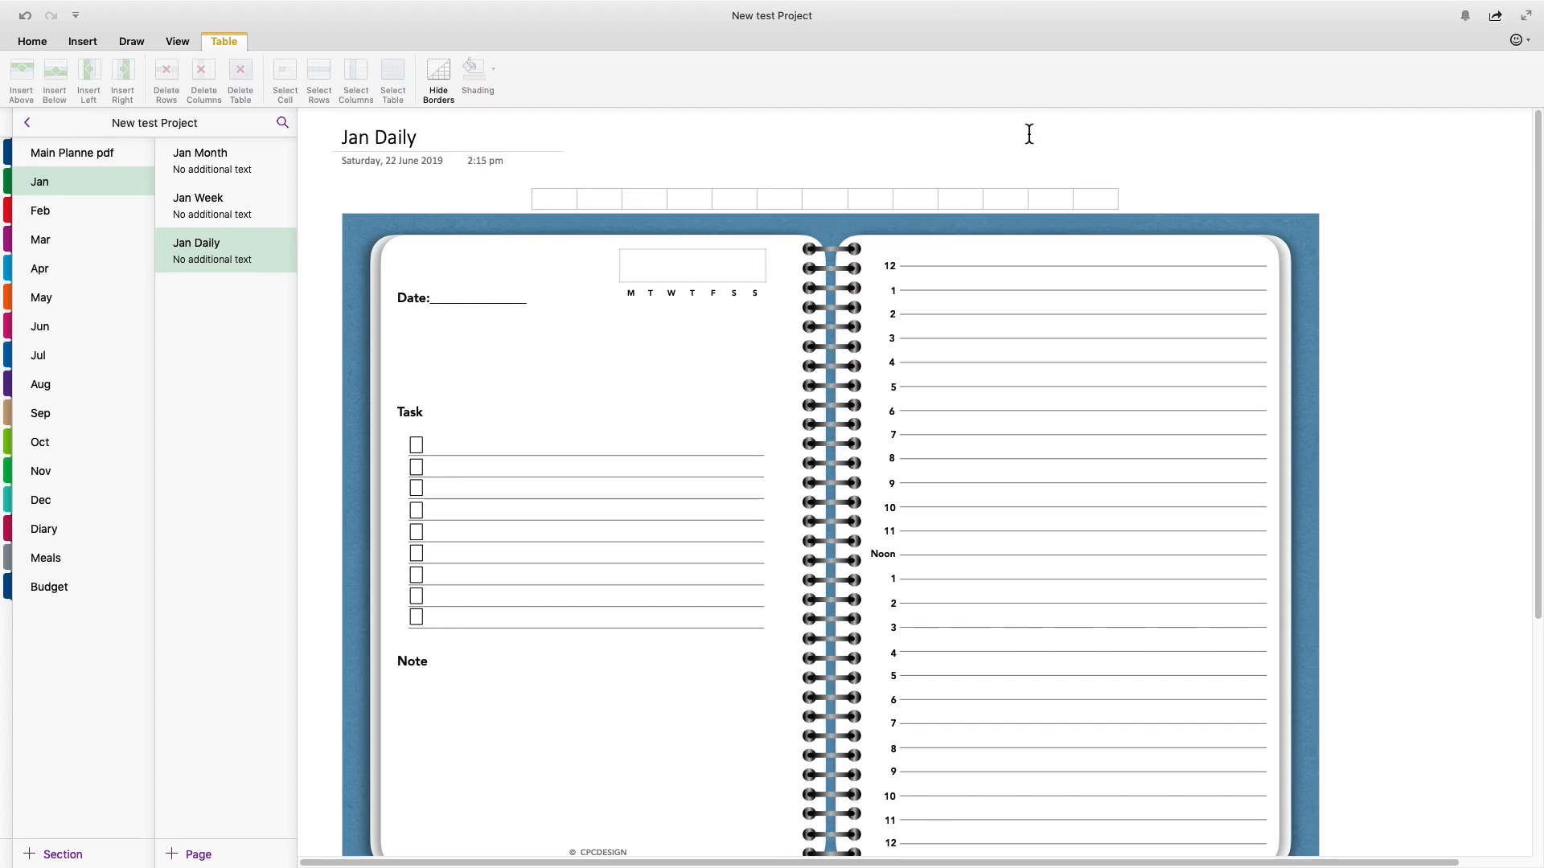
pyautogui.click(555, 198)
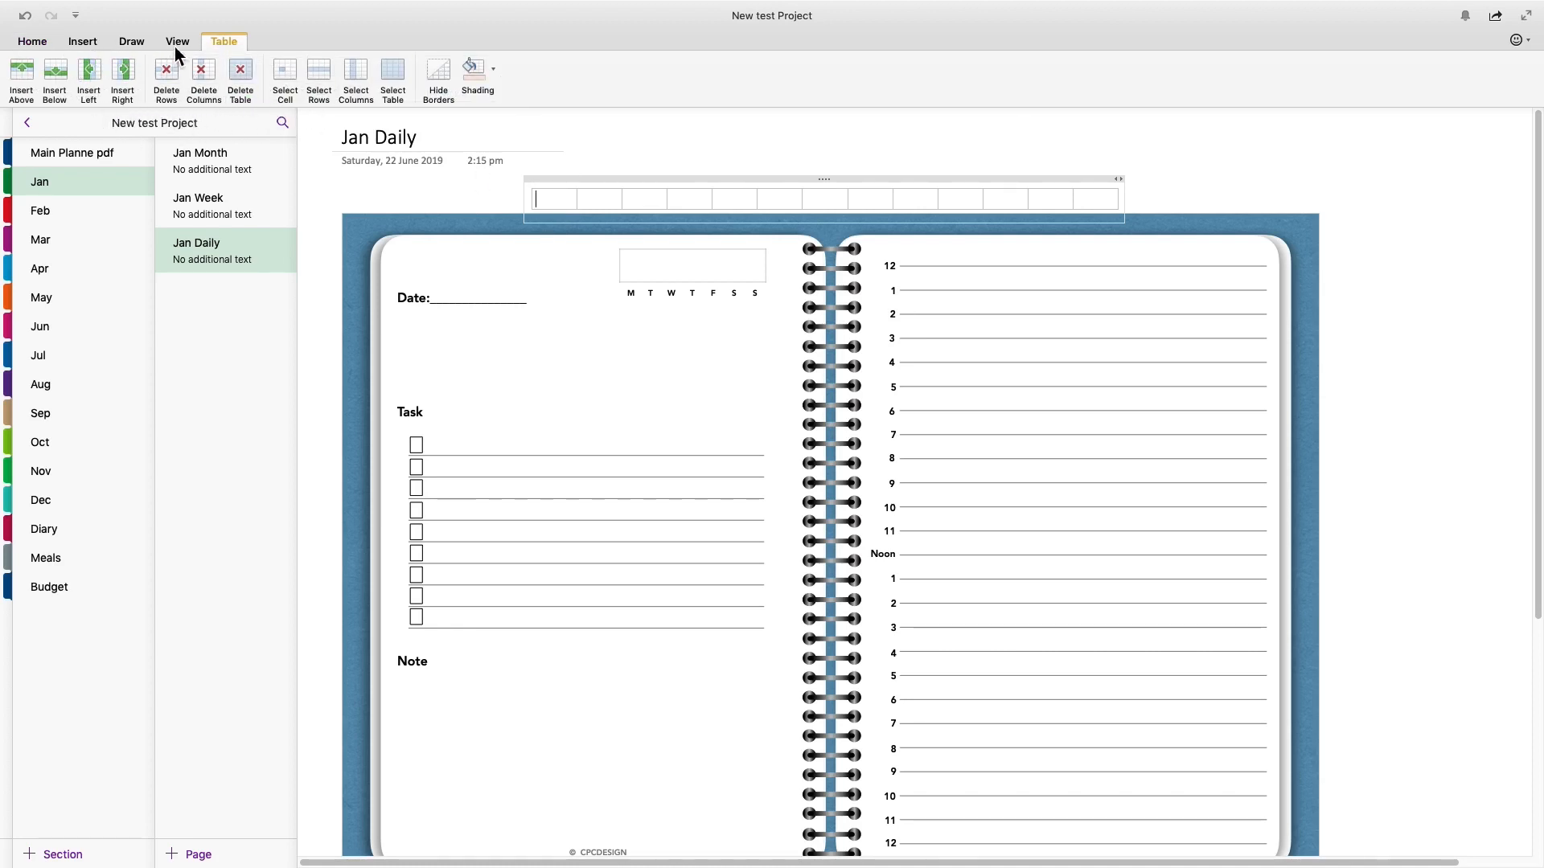
pyautogui.click(131, 42)
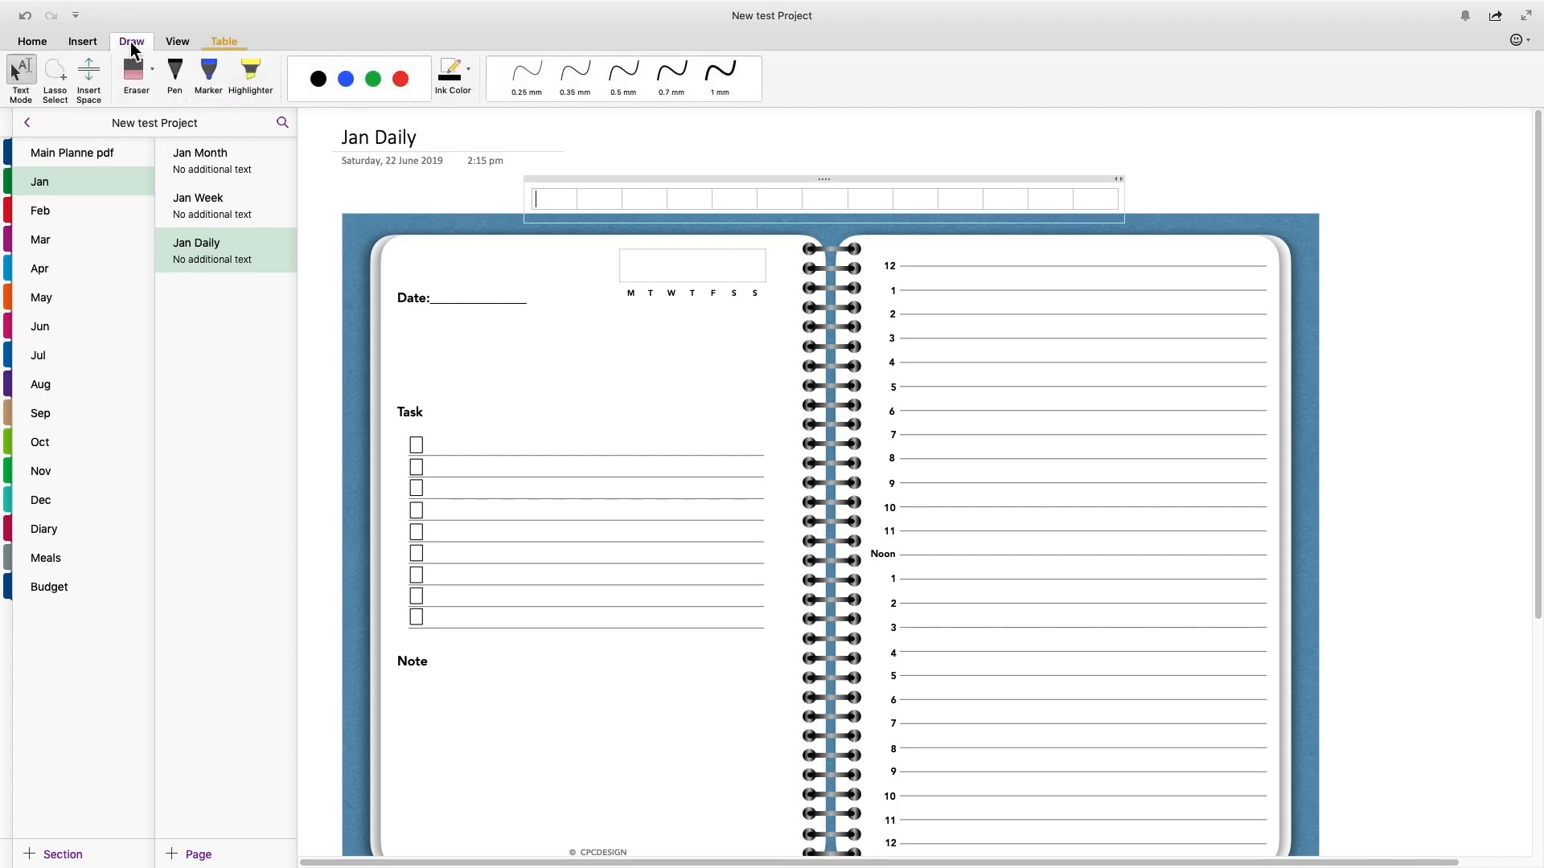
pyautogui.click(90, 41)
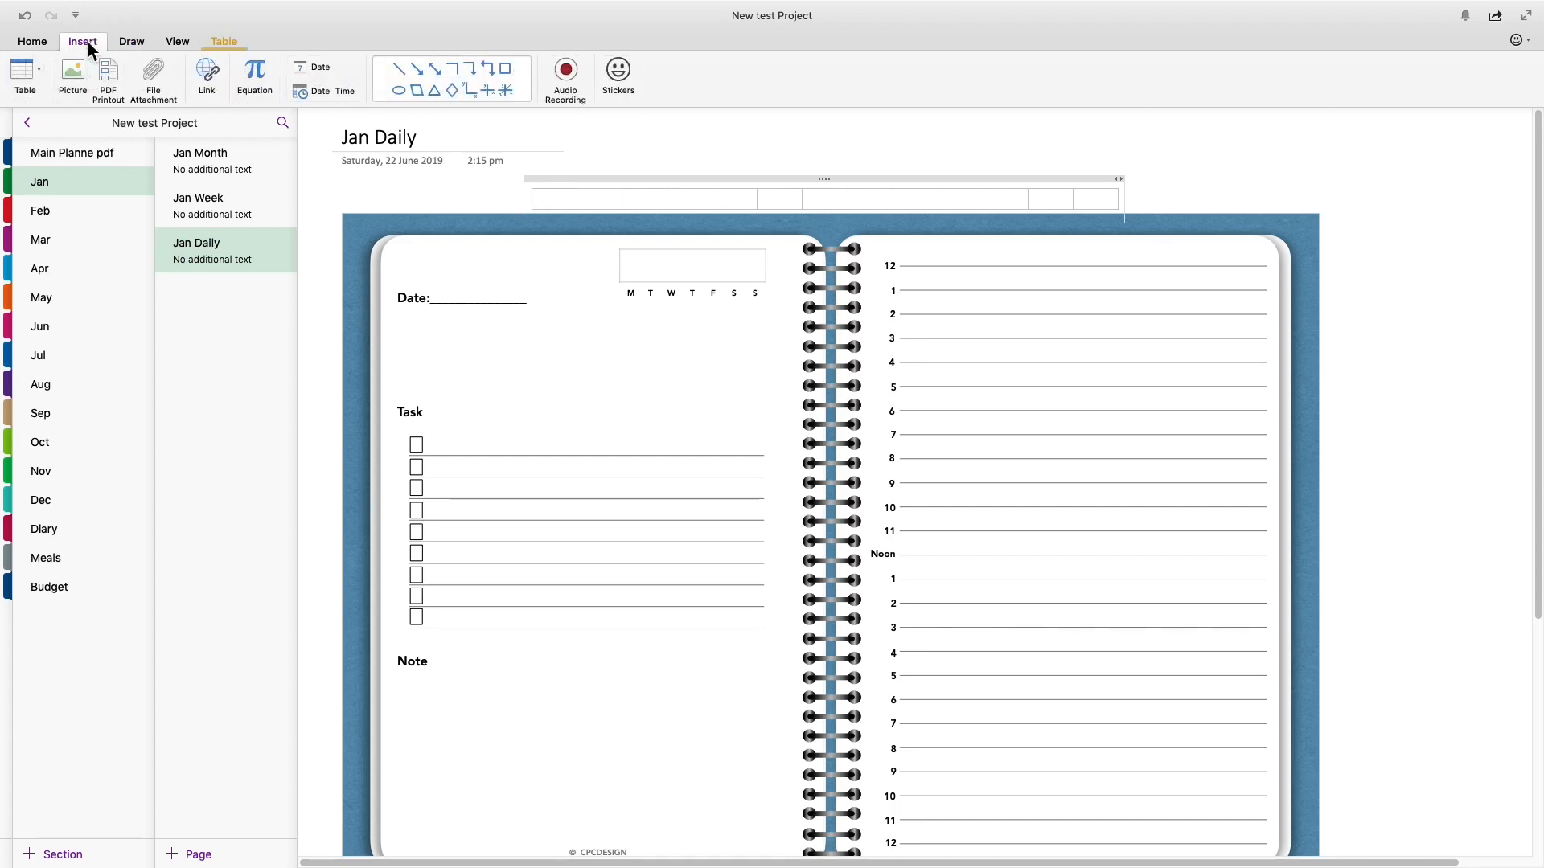
pyautogui.click(39, 70)
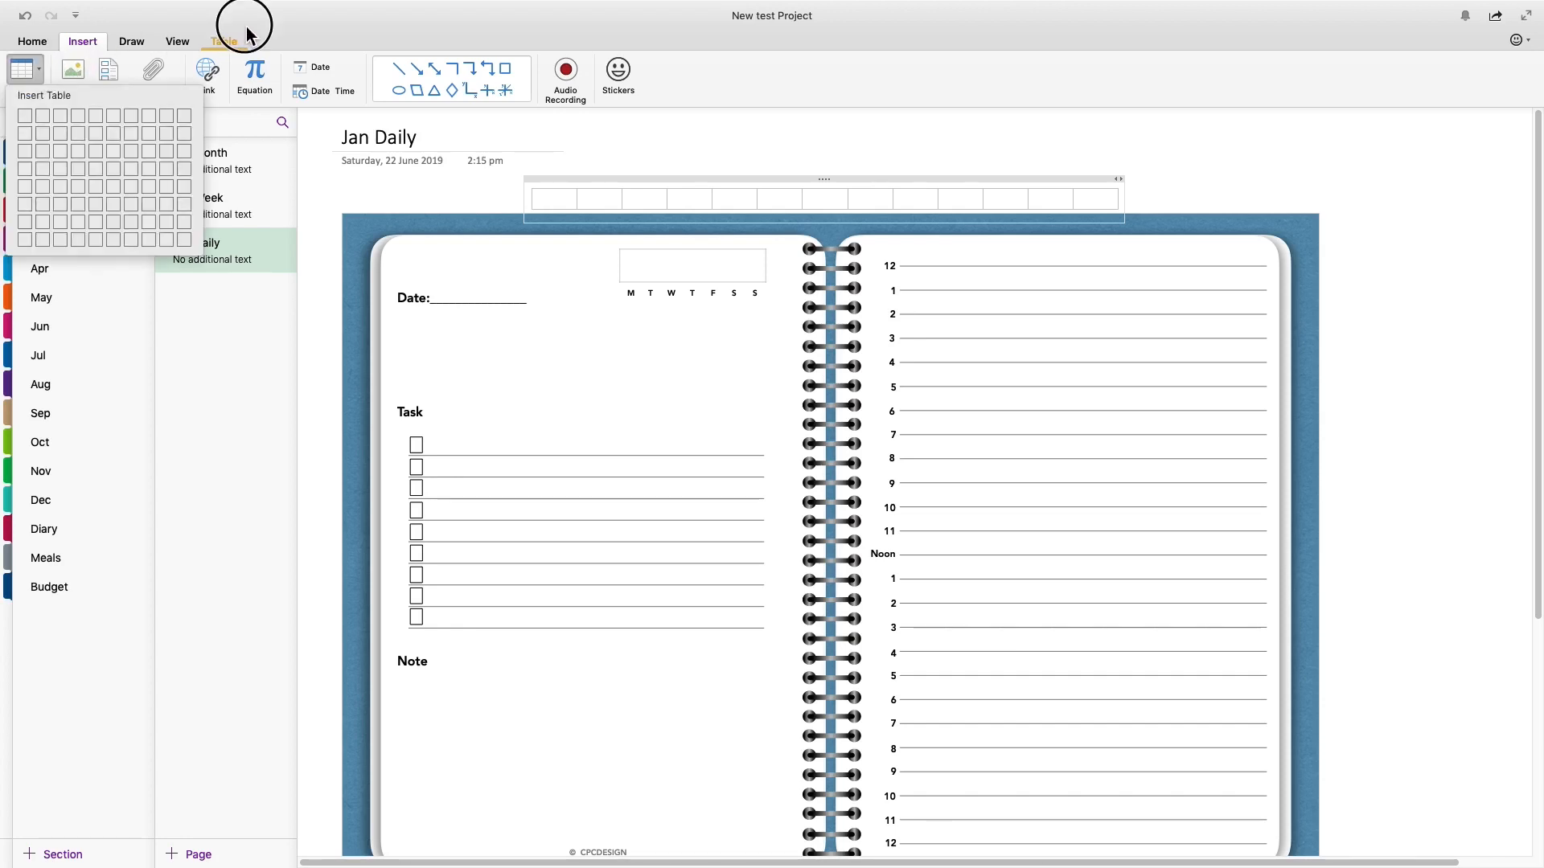
pyautogui.click(247, 34)
pyautogui.click(35, 40)
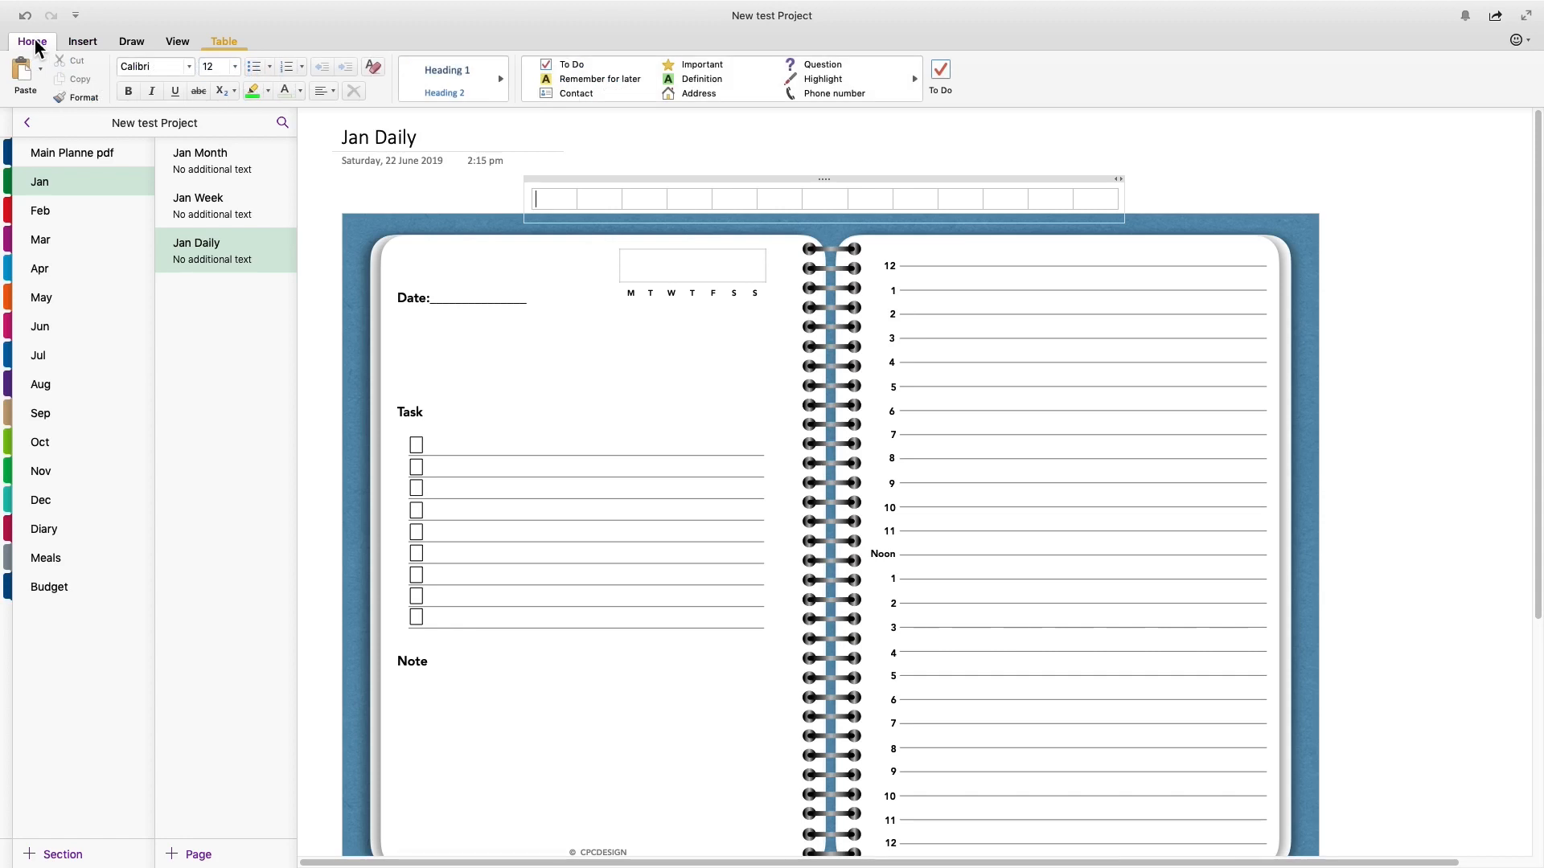
pyautogui.rightClick(556, 203)
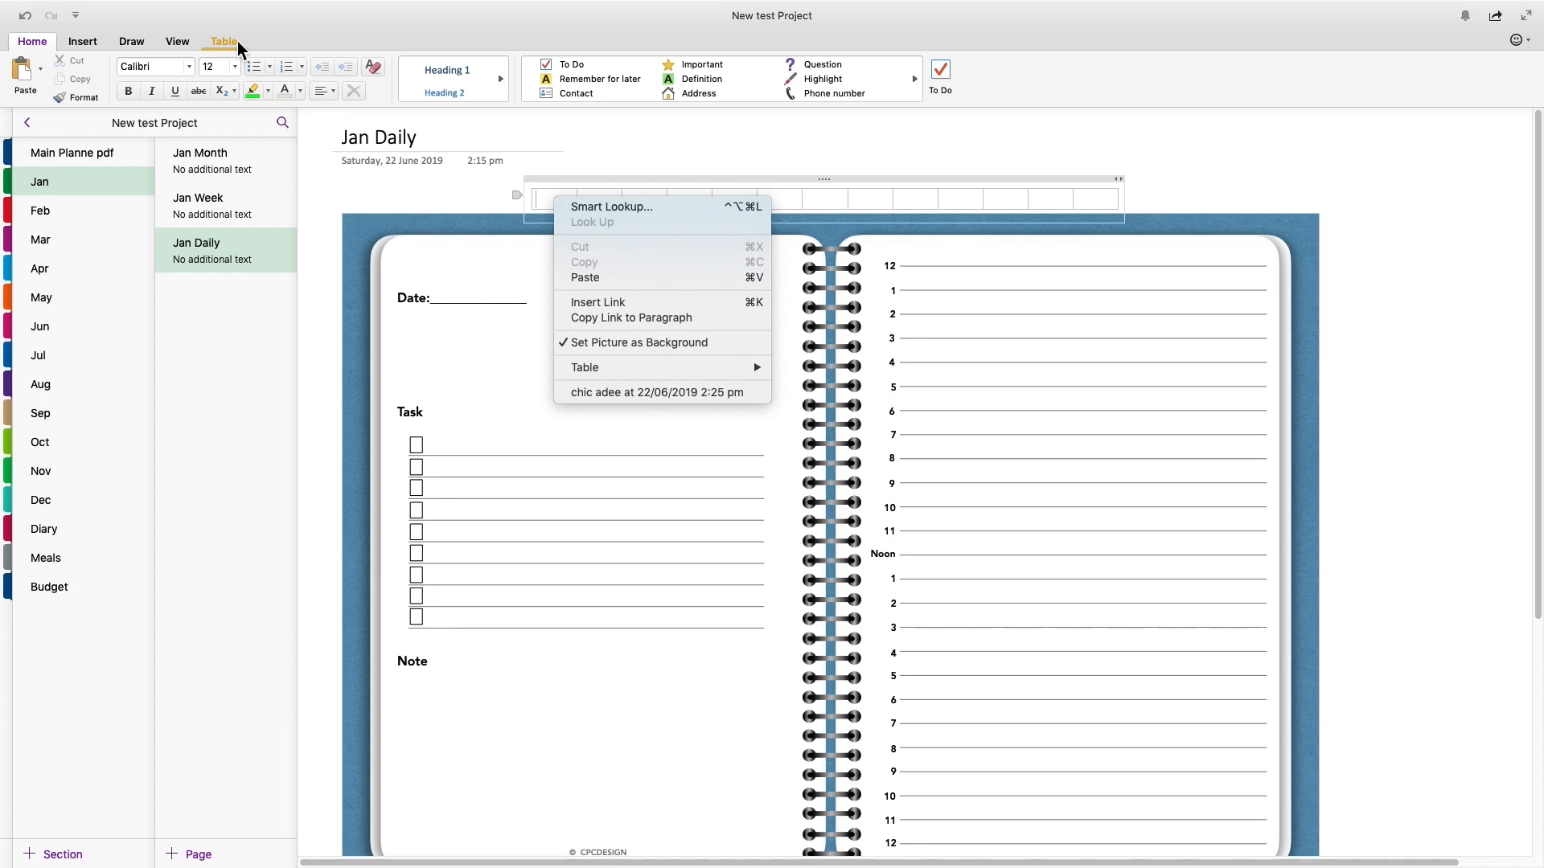
# - Try to colour the first table cell with the yellow text highlight
pyautogui.click(268, 90)
pyautogui.click(268, 90)
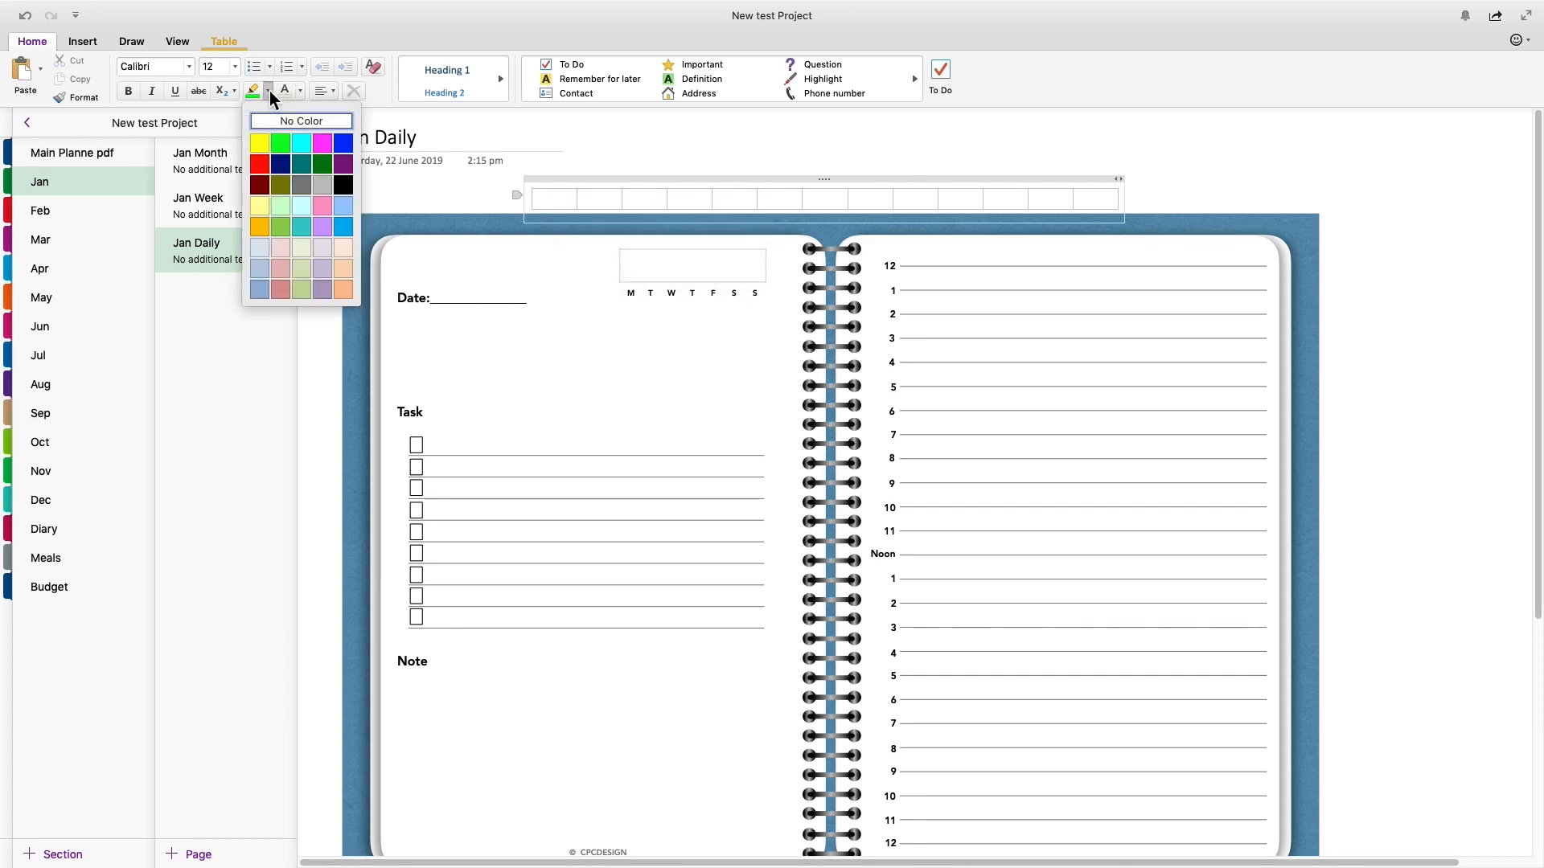
pyautogui.click(268, 147)
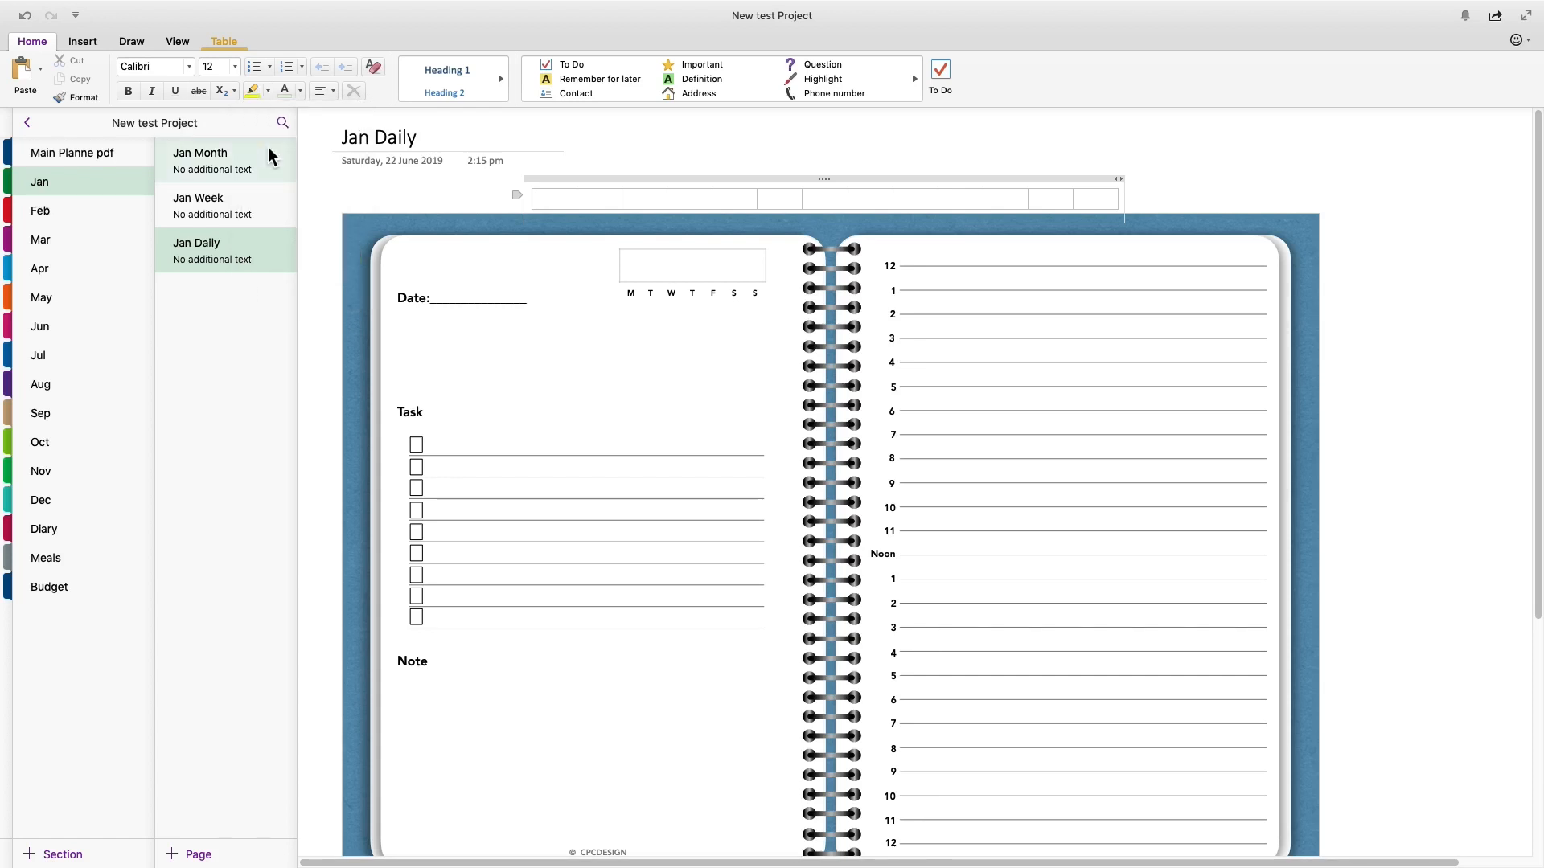
pyautogui.moveTo(534, 196)
pyautogui.mouseDown()
pyautogui.moveTo(594, 207)
pyautogui.moveTo(546, 199)
pyautogui.mouseUp()
pyautogui.click(546, 198)
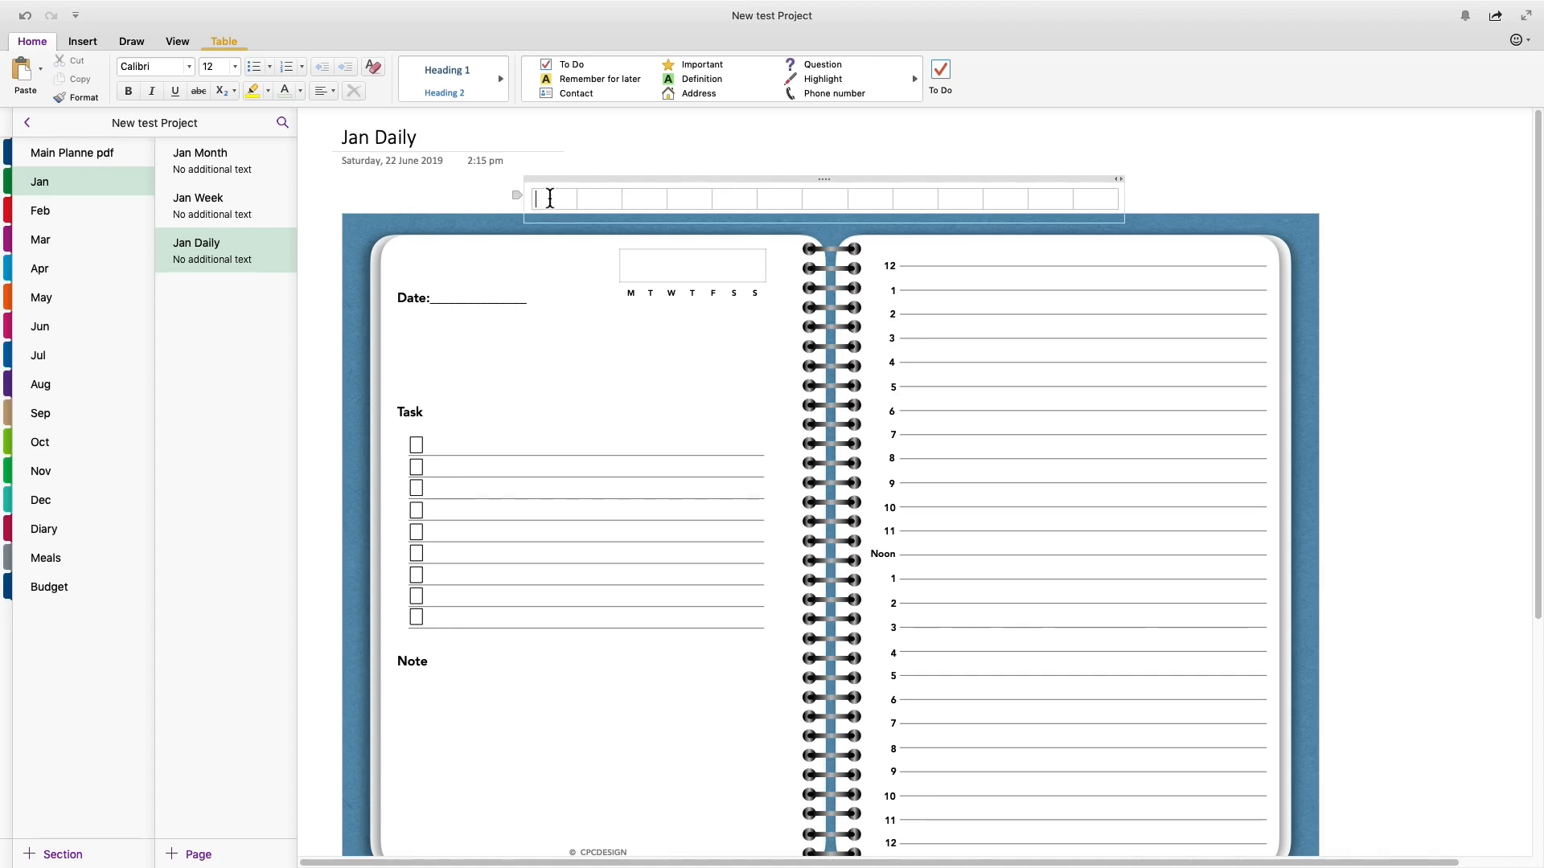
pyautogui.click(547, 198)
pyautogui.rightClick(547, 199)
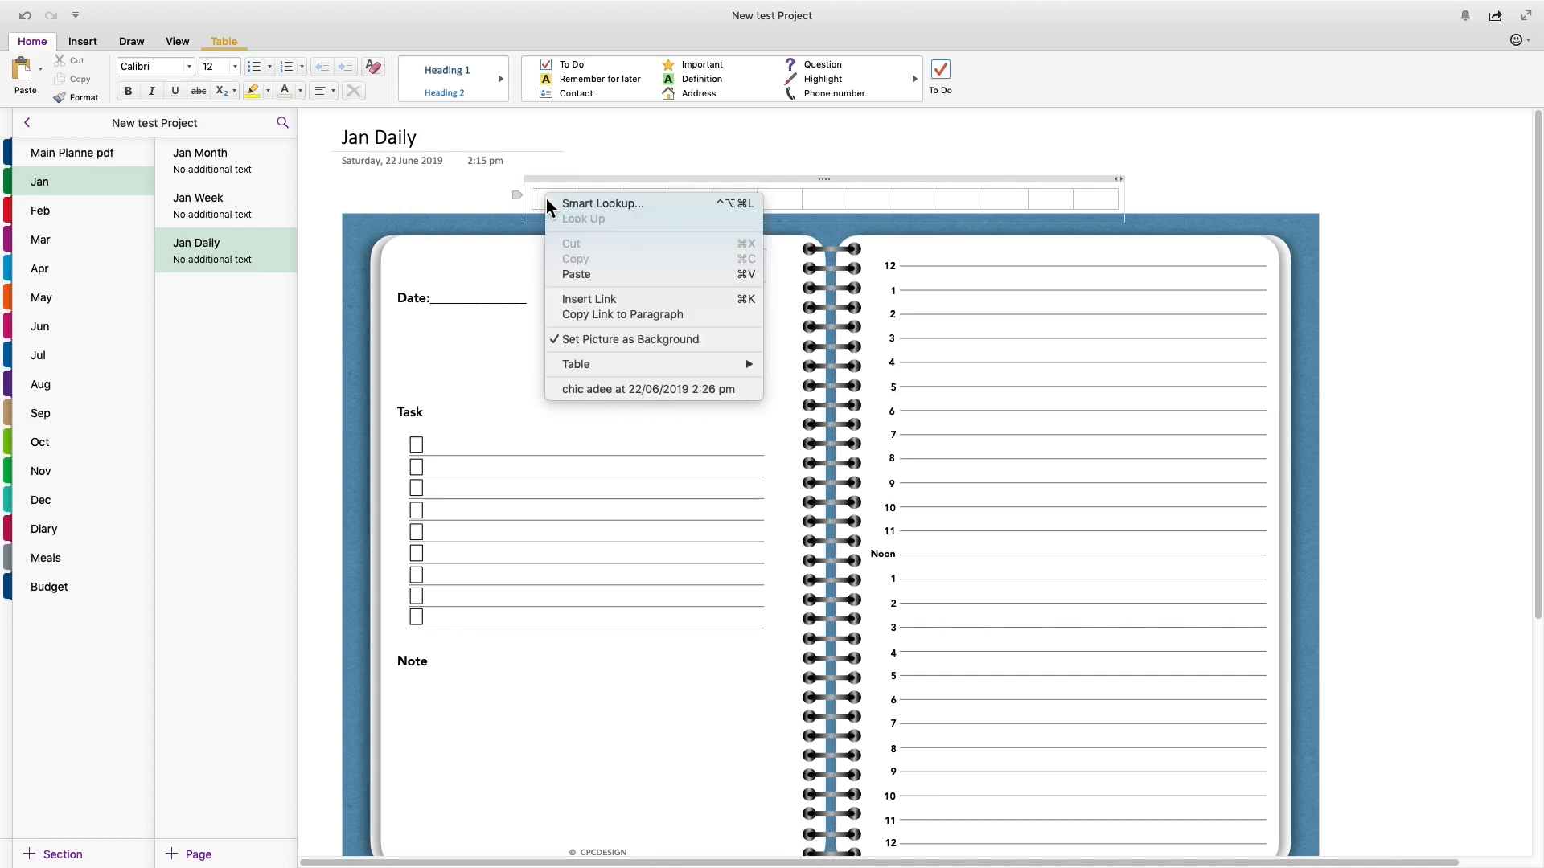
pyautogui.click(542, 198)
pyautogui.click(541, 198)
pyautogui.moveTo(542, 198)
pyautogui.mouseDown()
pyautogui.moveTo(655, 200)
pyautogui.moveTo(565, 197)
pyautogui.mouseUp()
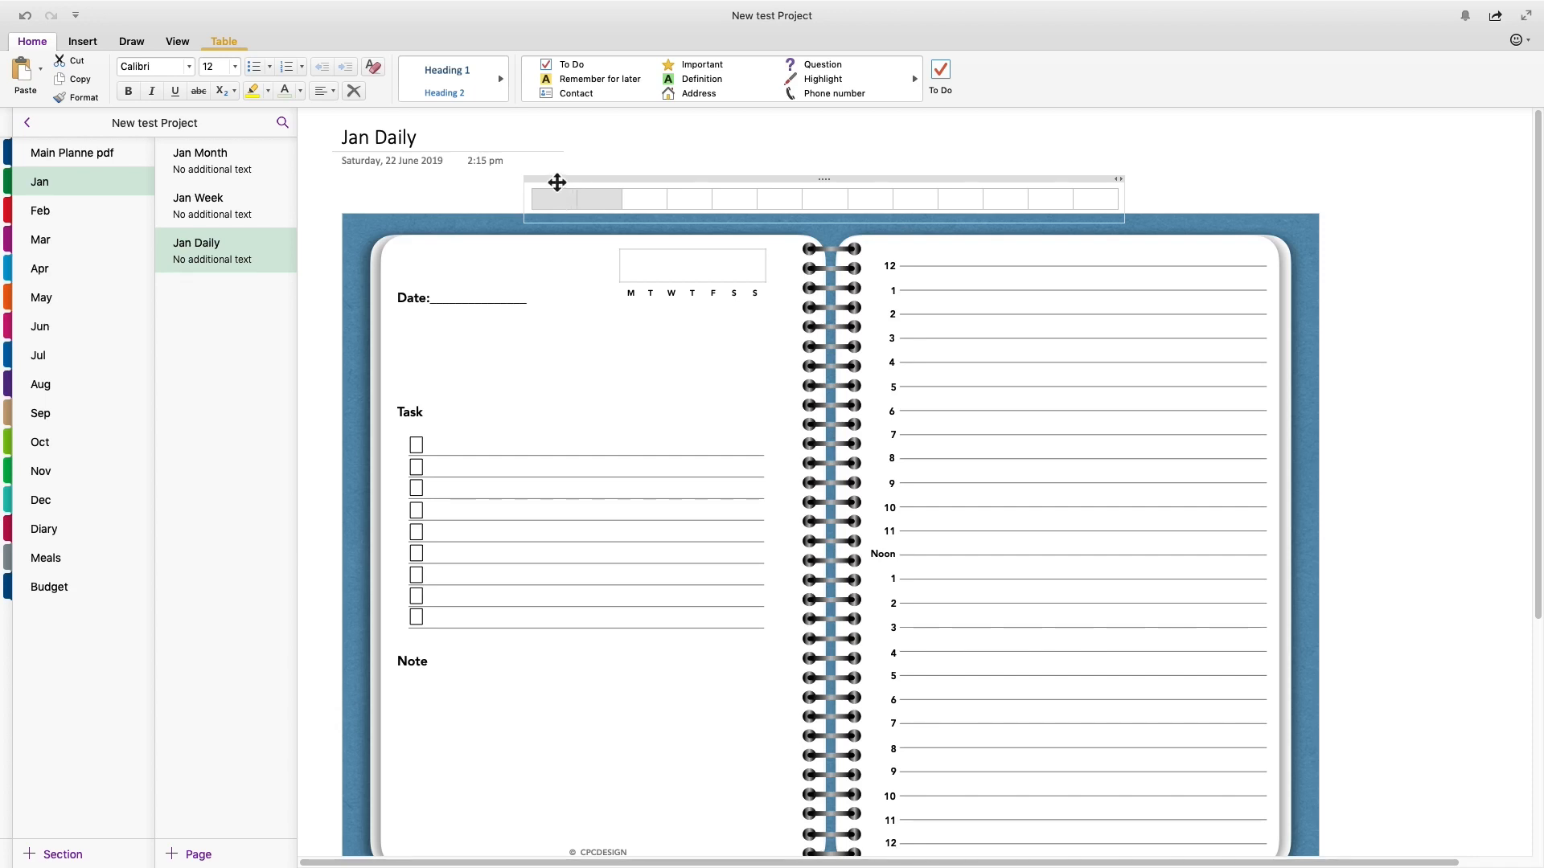
pyautogui.click(557, 182)
pyautogui.click(602, 158)
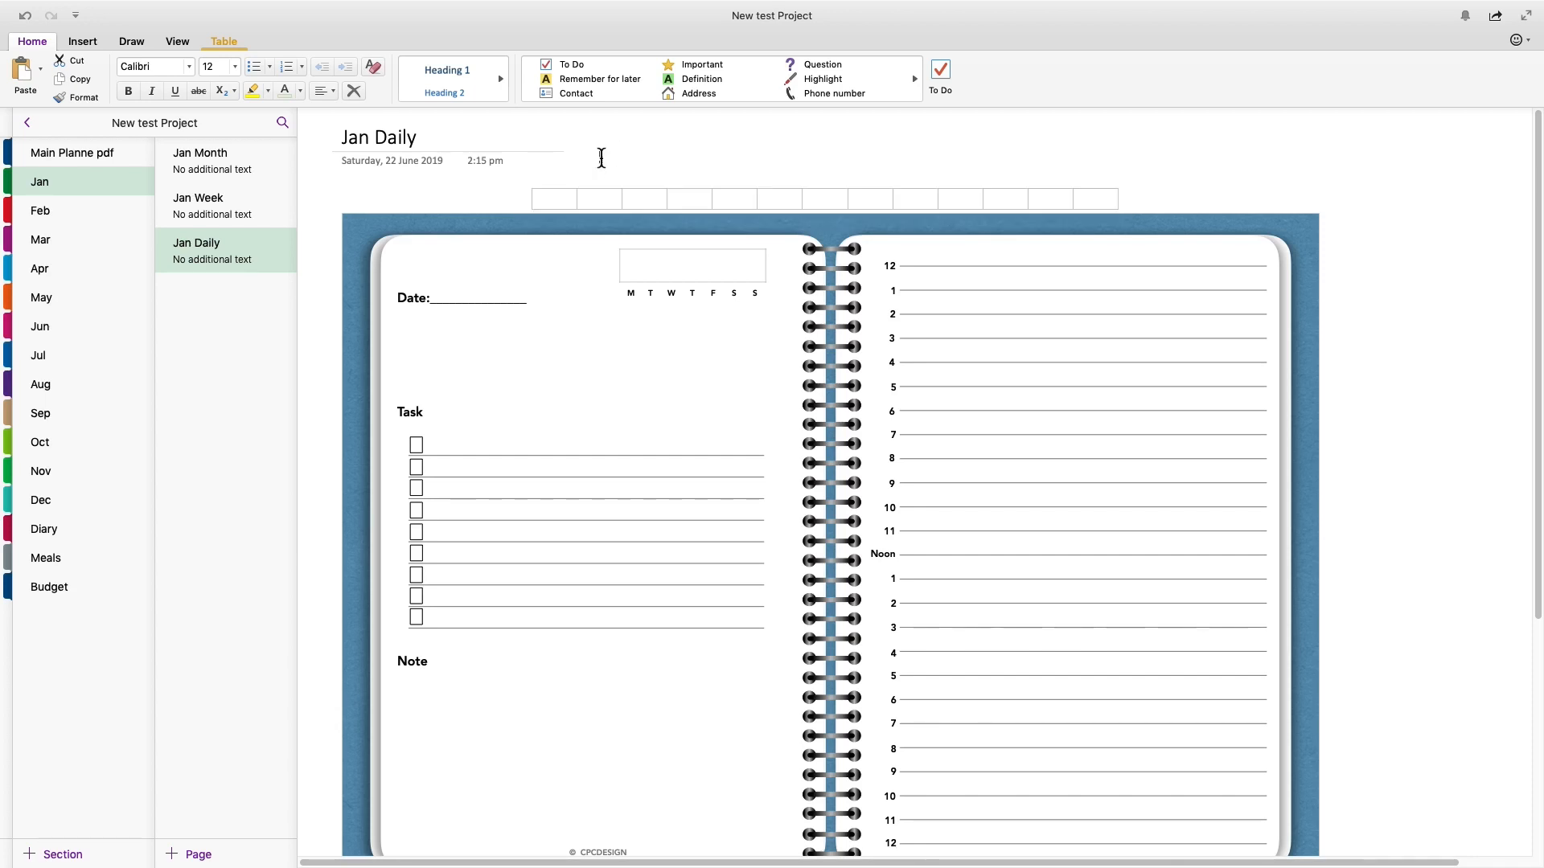
# - Try to colour the first table cell with the bright green text highlight
pyautogui.click(560, 189)
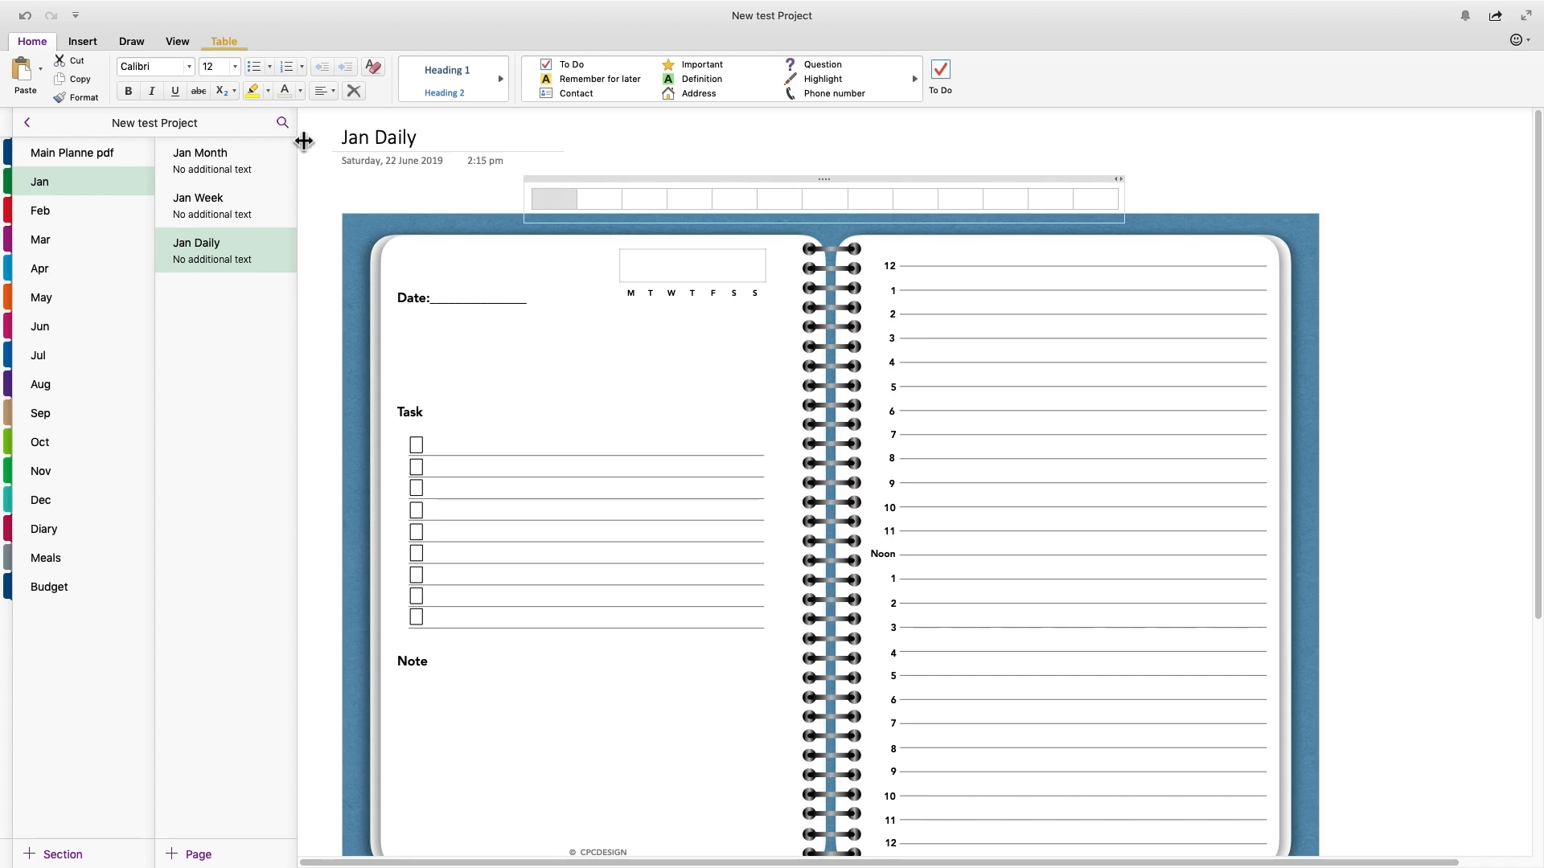
pyautogui.click(253, 94)
pyautogui.click(268, 90)
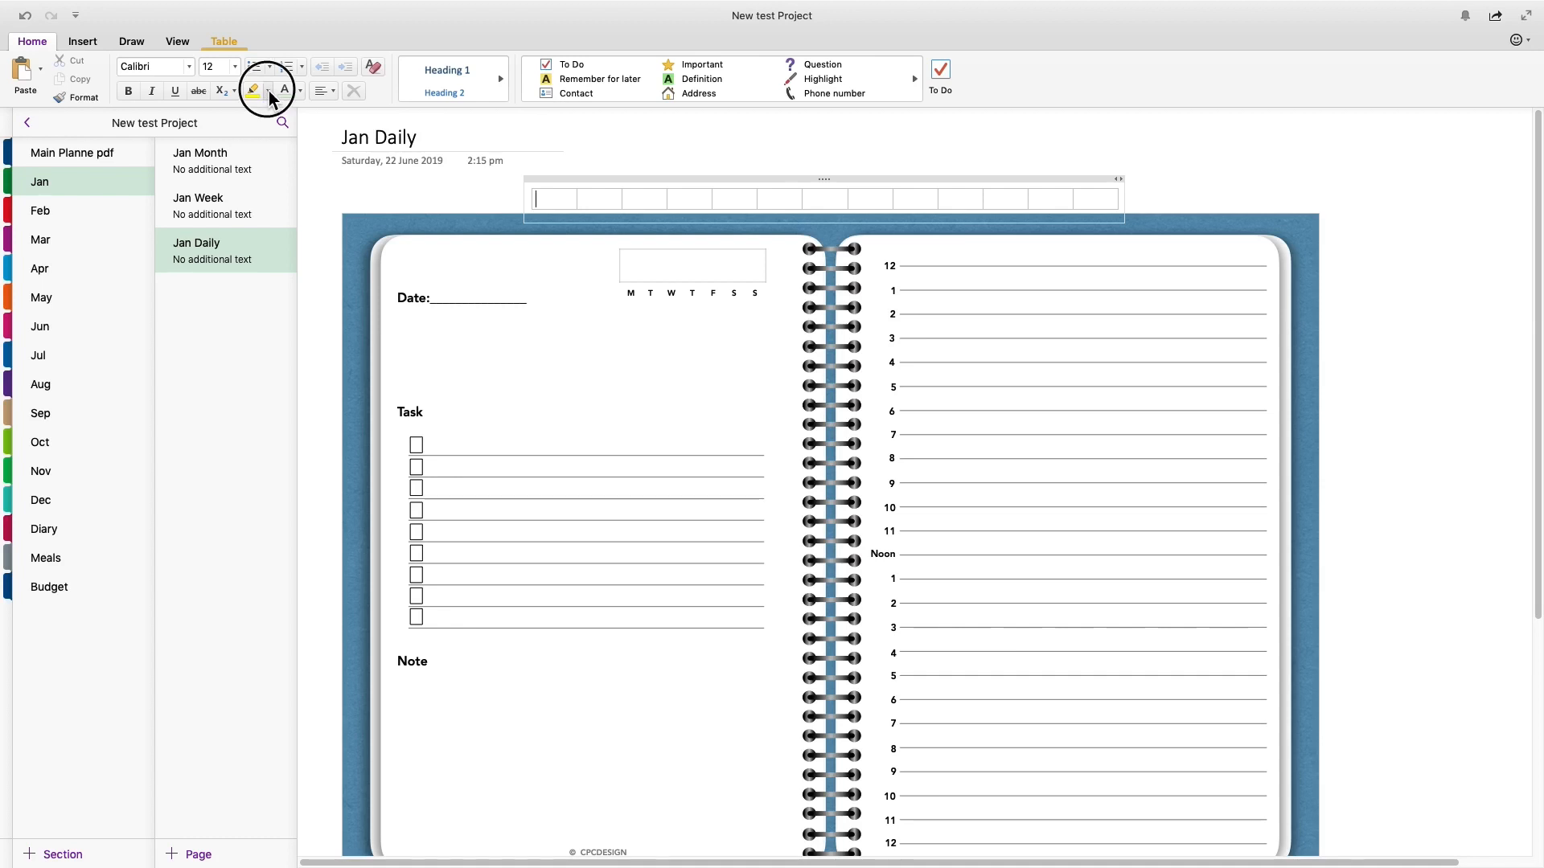
pyautogui.click(287, 147)
# - Shade the table's first cell with the lightest grey of the theme colours
pyautogui.click(556, 188)
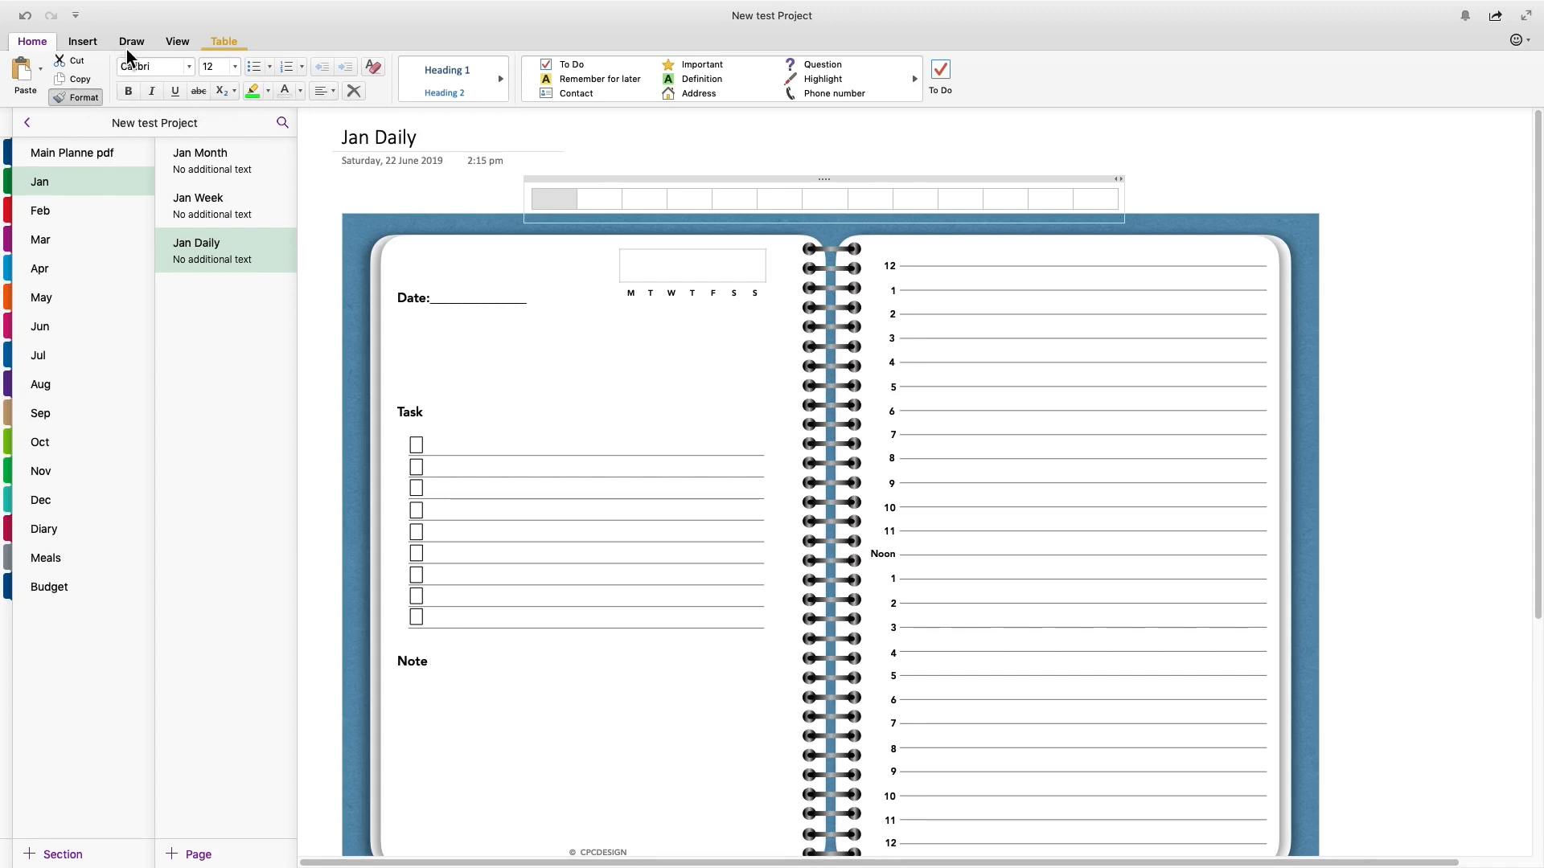
pyautogui.click(225, 44)
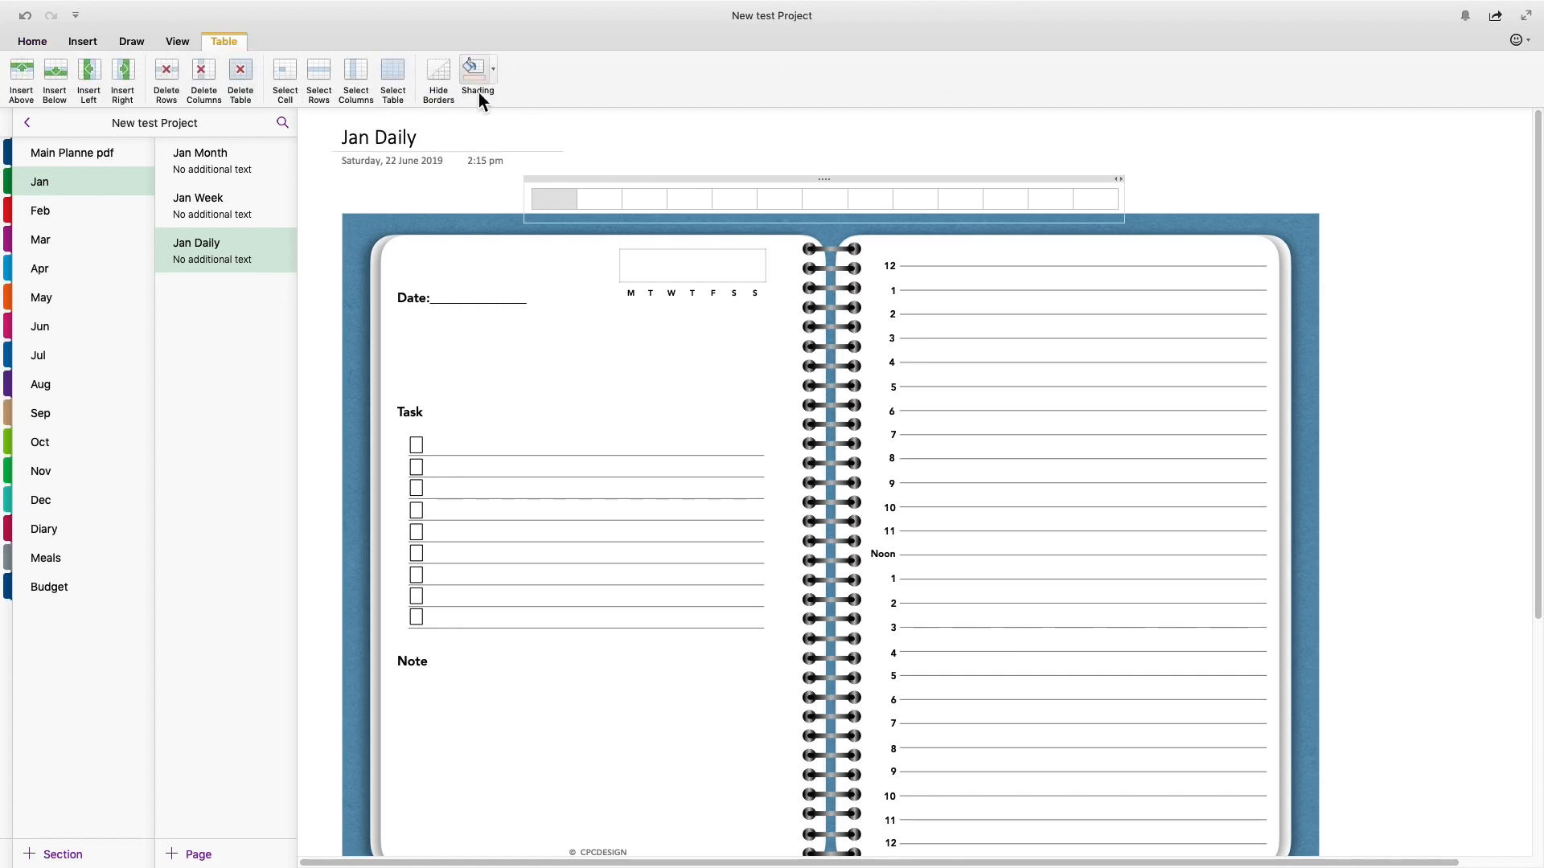
pyautogui.click(494, 73)
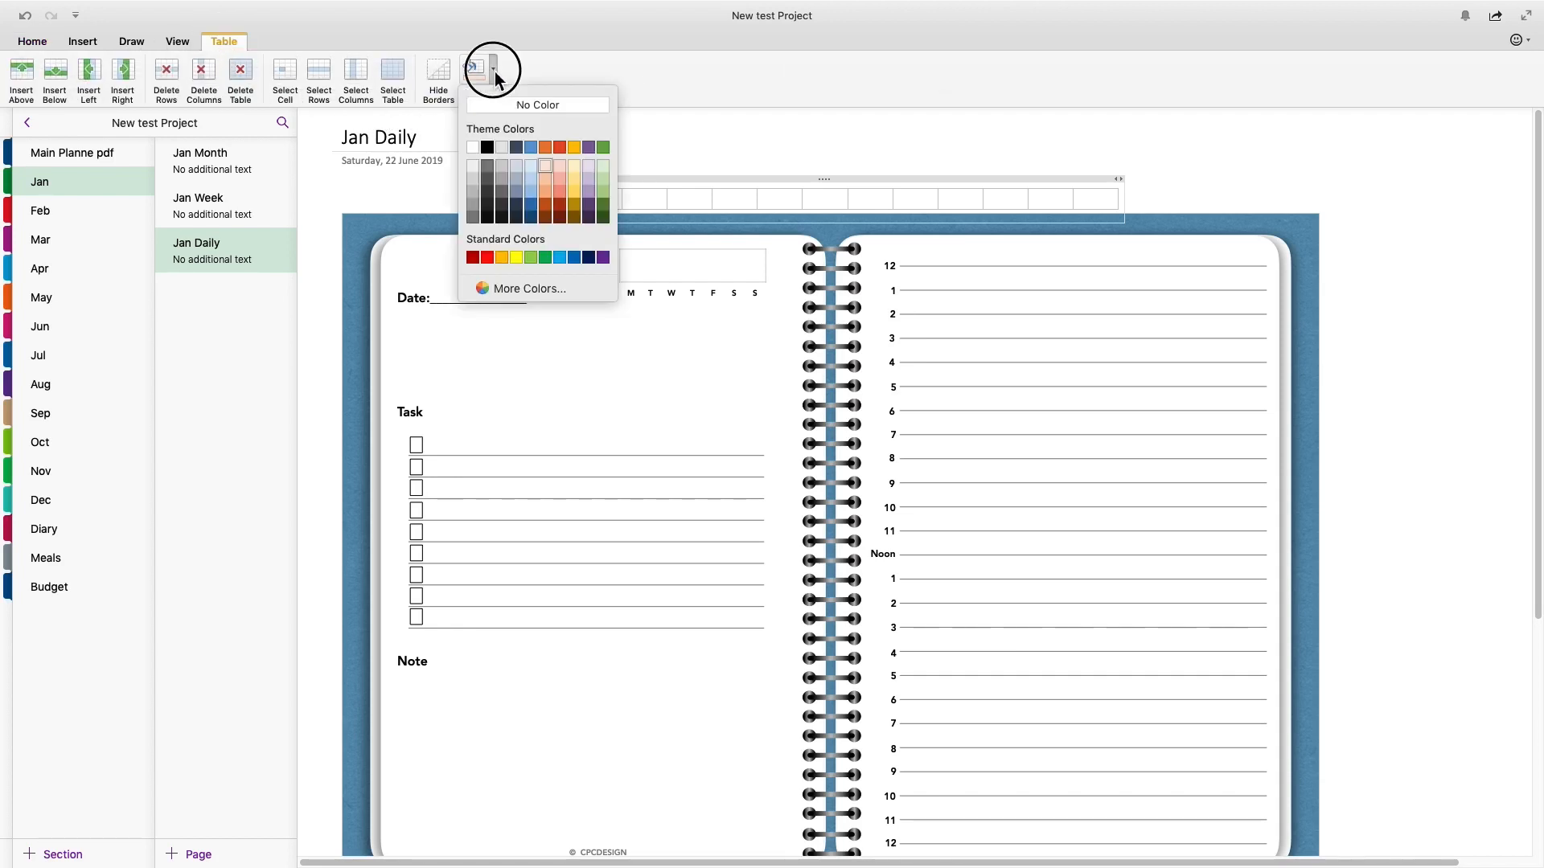
pyautogui.click(475, 169)
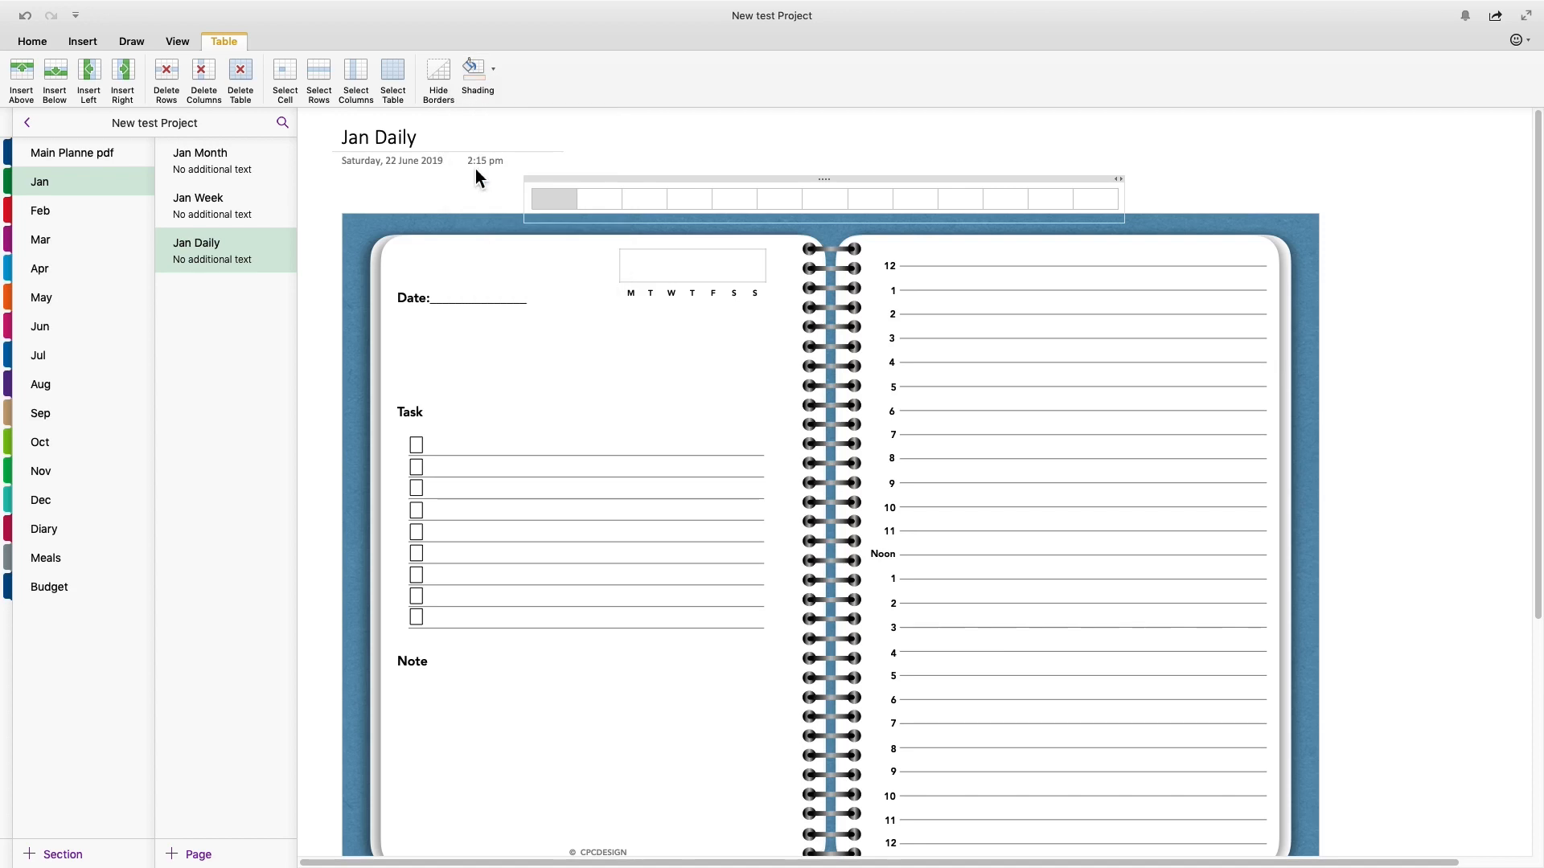
# - Shade the table's second and third cells with the theme grey one shade darker than the first cell
pyautogui.click(611, 204)
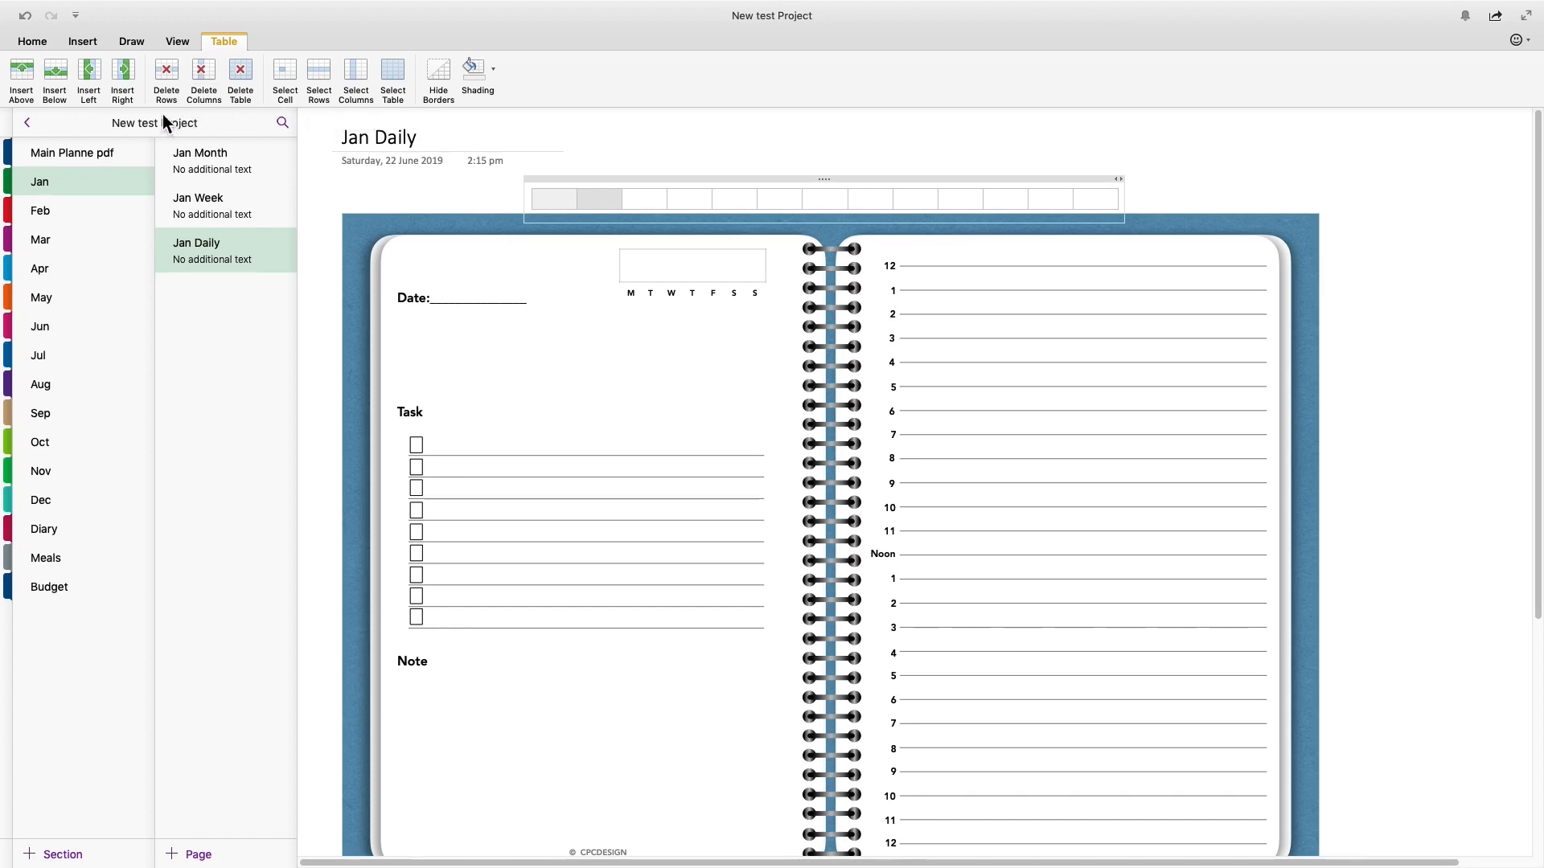
pyautogui.click(493, 68)
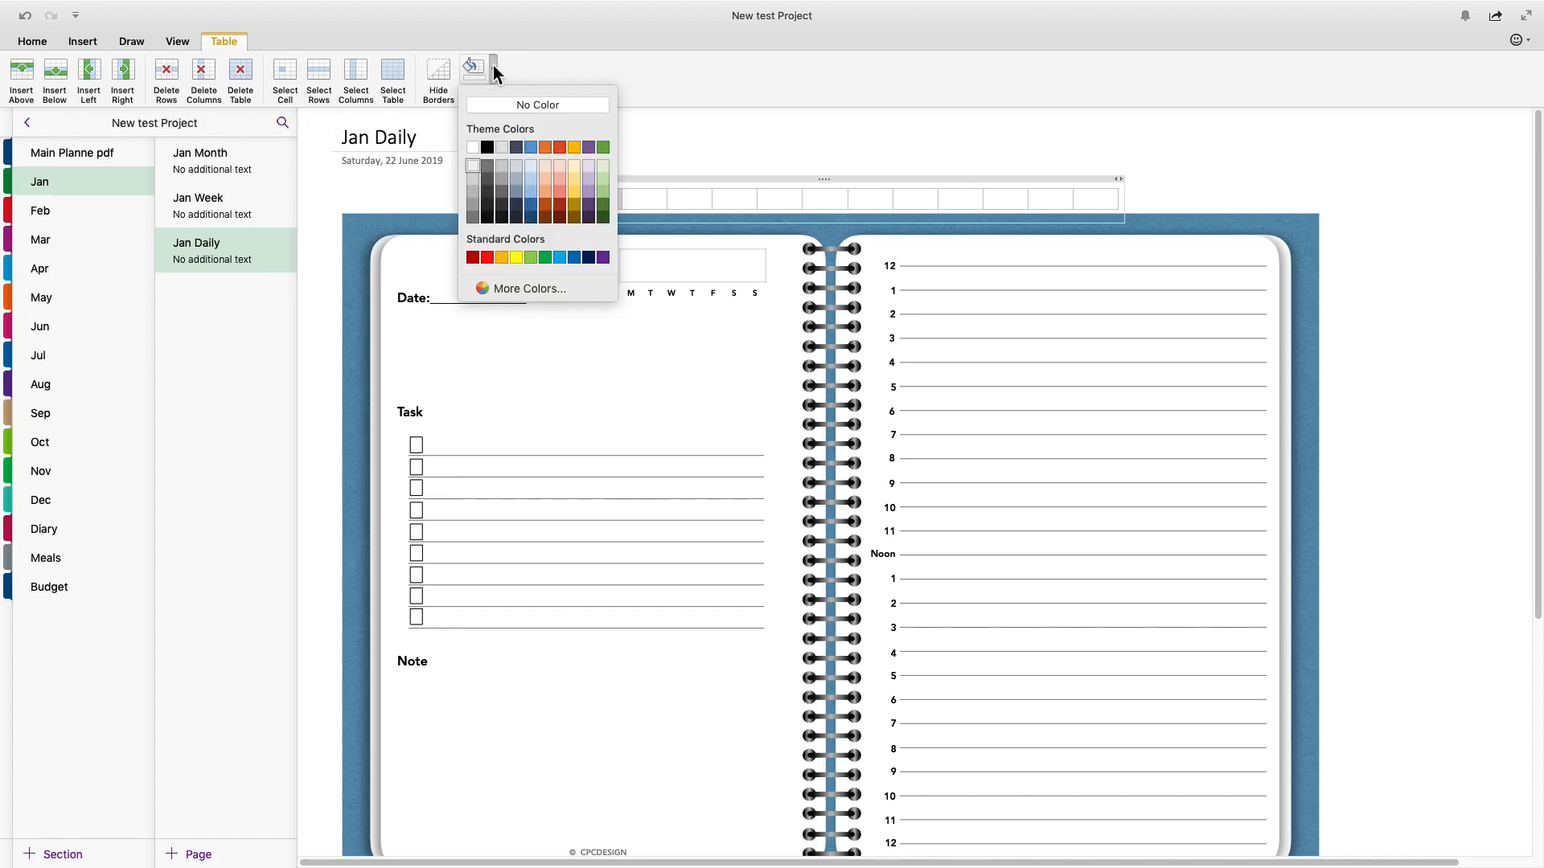
pyautogui.click(471, 179)
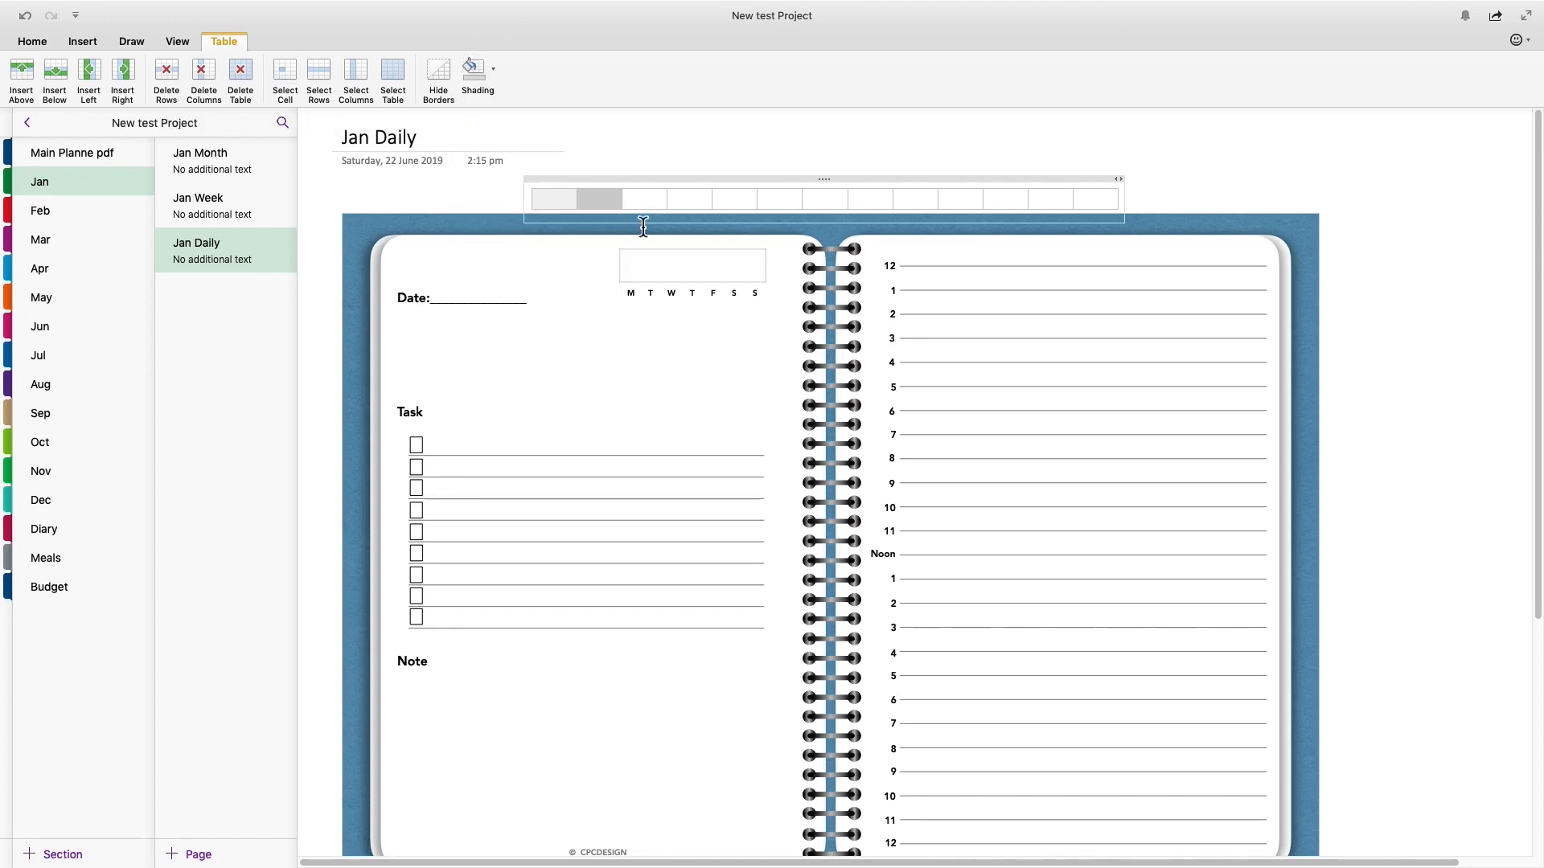
pyautogui.click(649, 186)
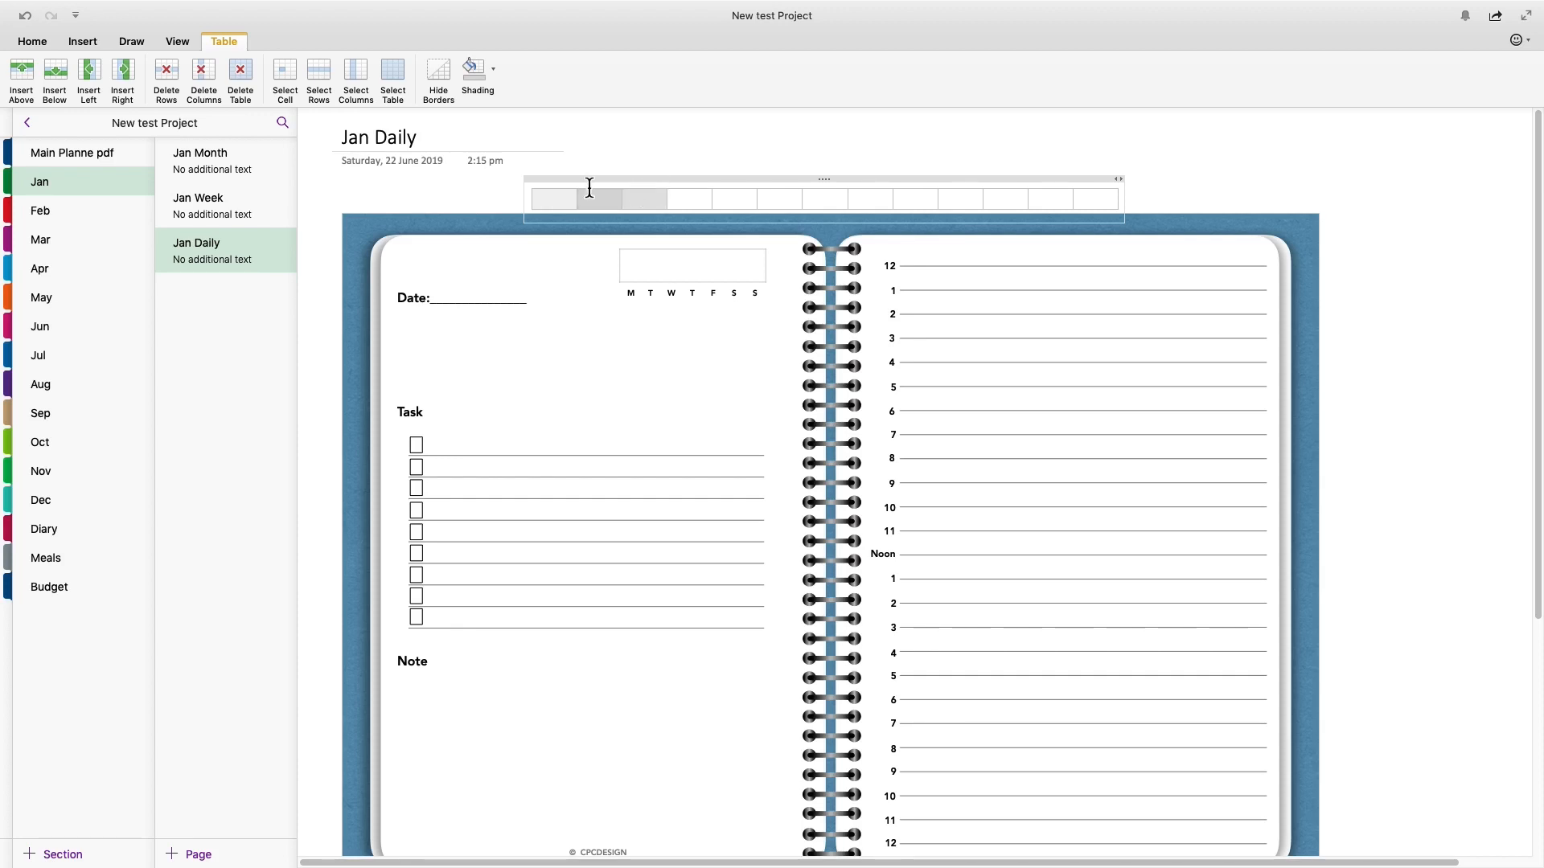
pyautogui.click(476, 79)
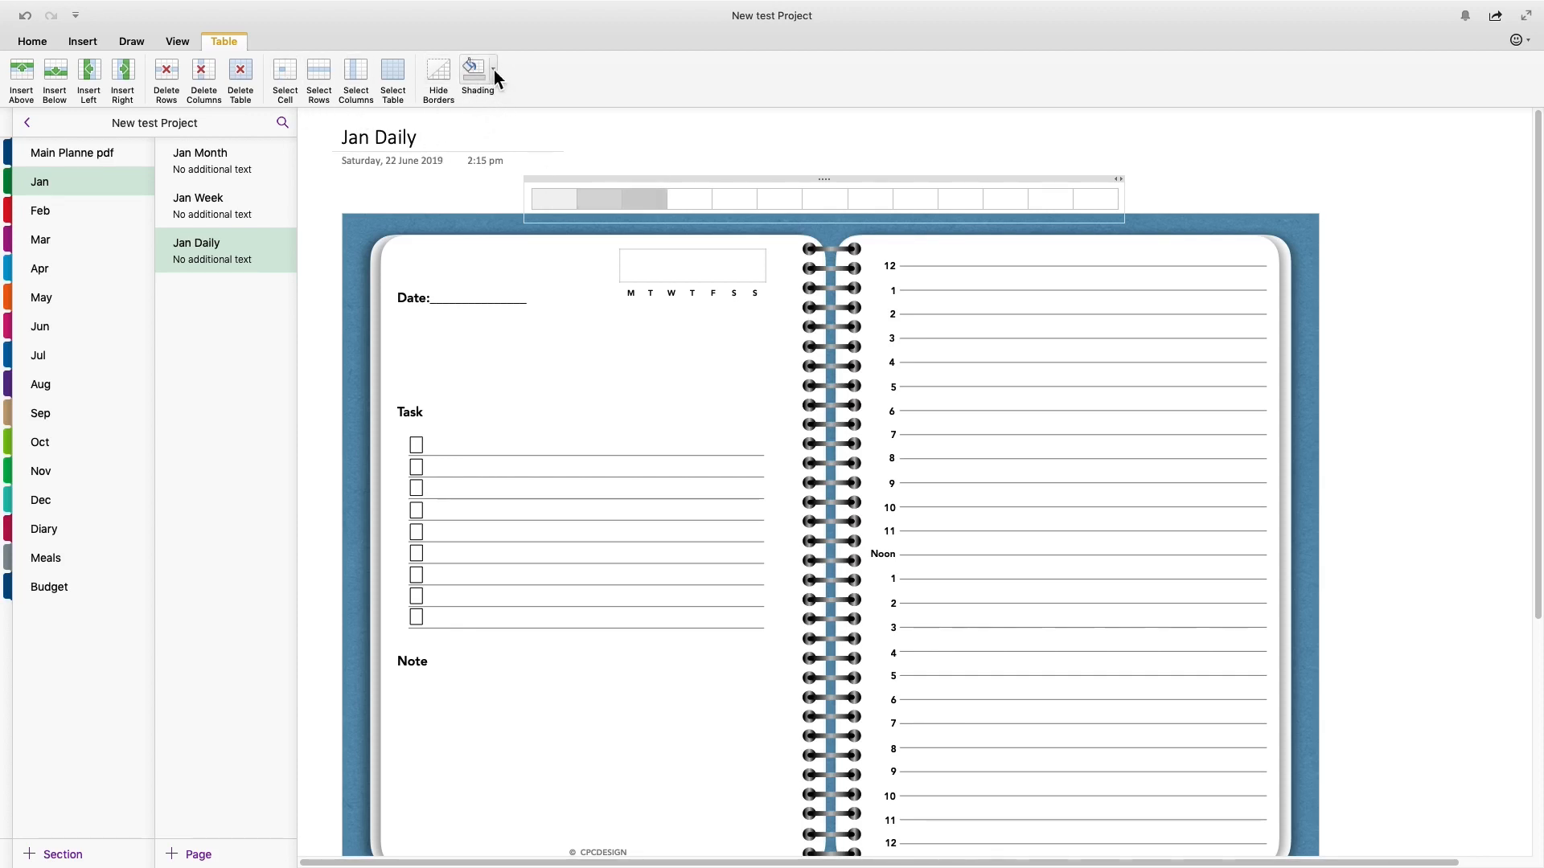
# - Shade the table's third and fourth cells with the third- and fourth-lightest greys of the first theme colour column
pyautogui.click(494, 71)
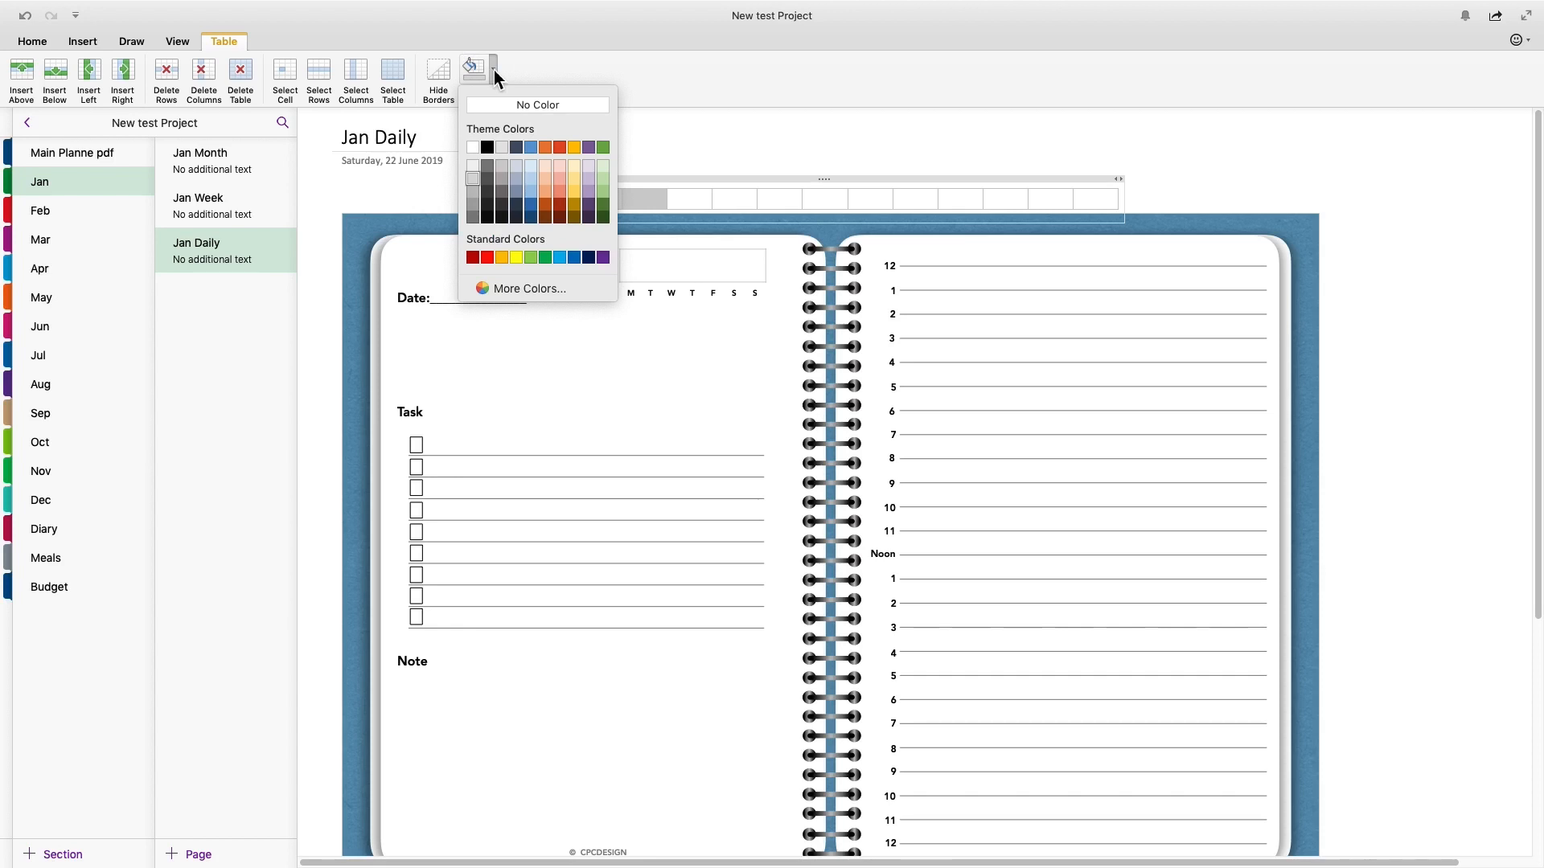
pyautogui.click(473, 191)
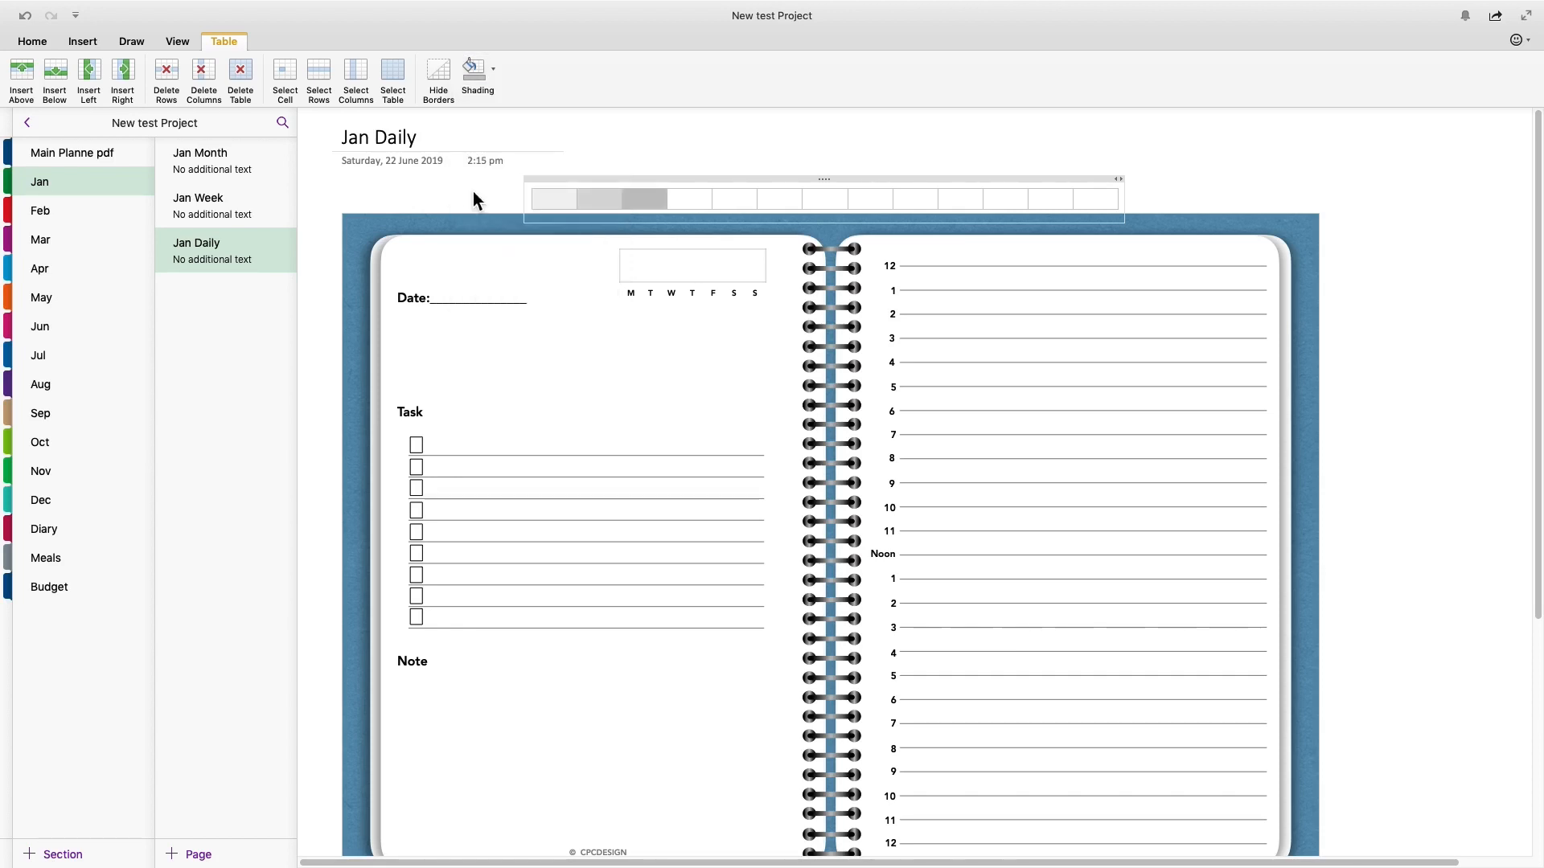
pyautogui.click(691, 187)
pyautogui.click(493, 70)
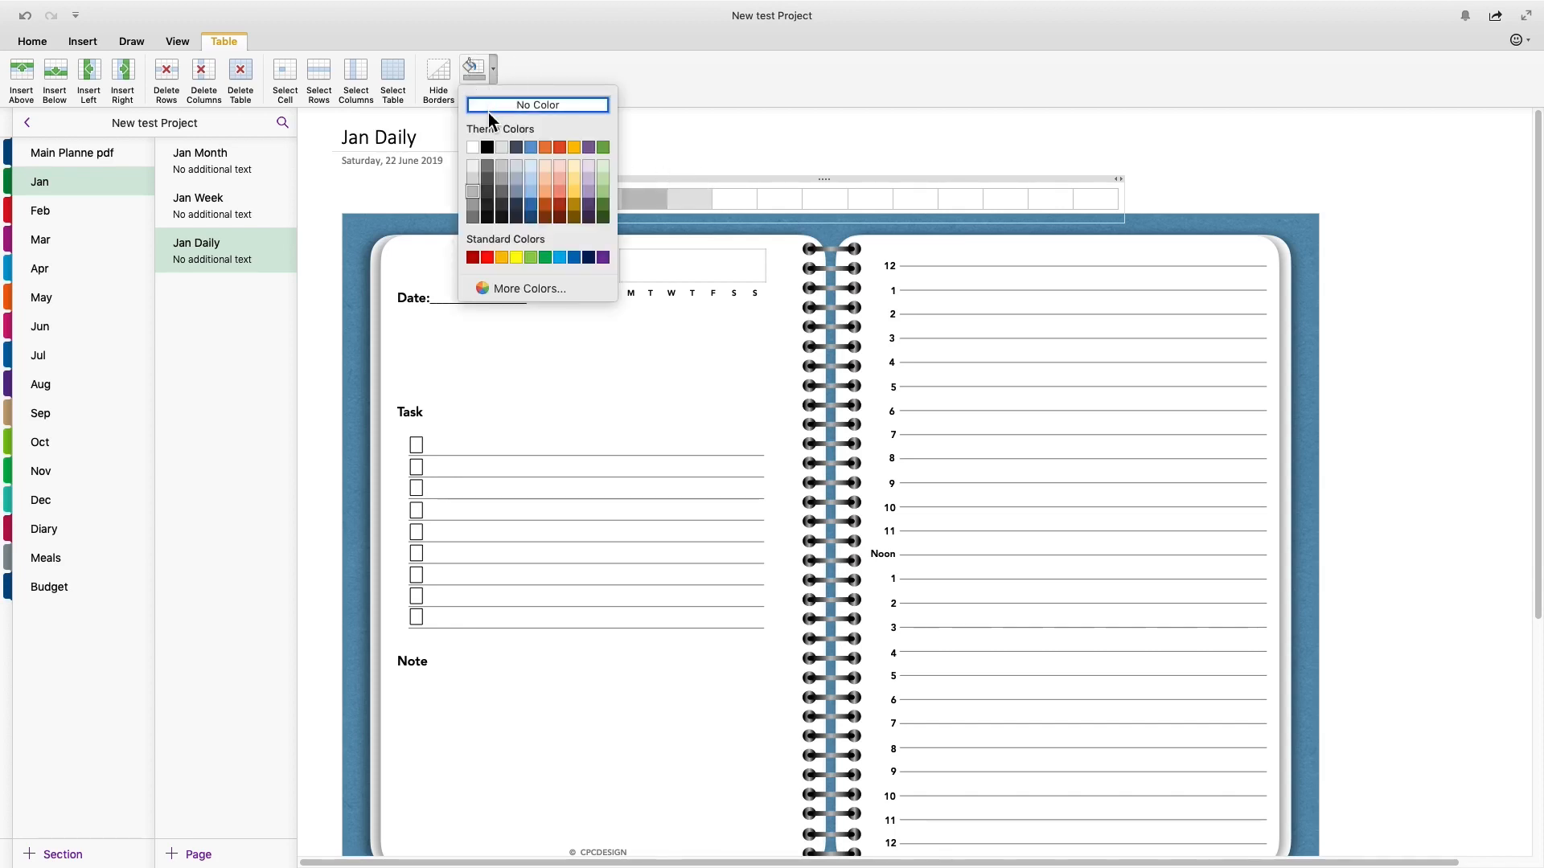
pyautogui.click(475, 208)
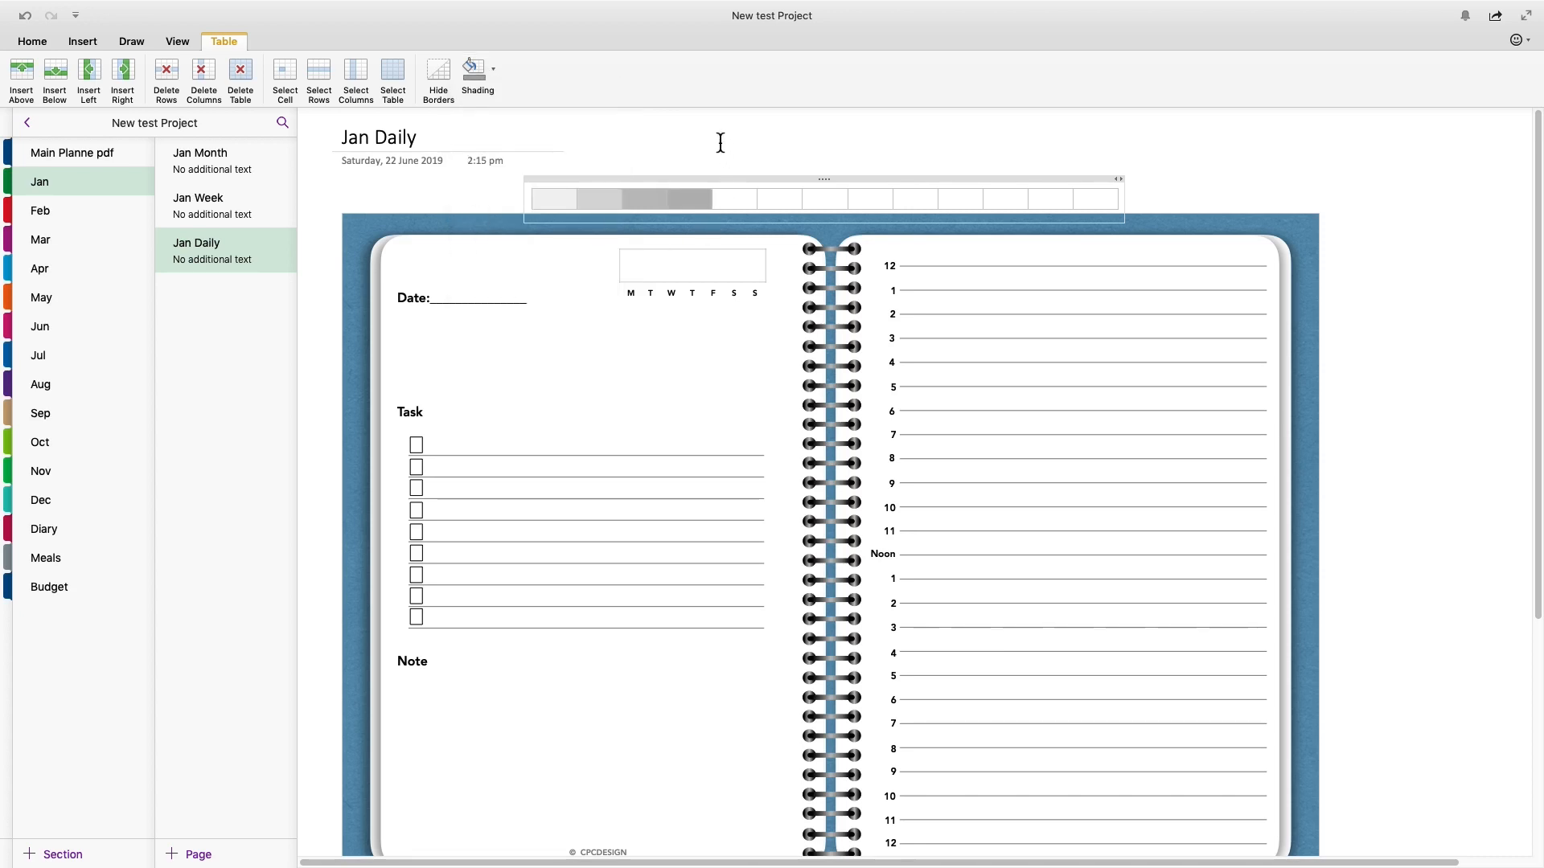
# - Shade the table's fifth, sixth and seventh cells with the three lightest theme orange tints, from lightest to darkest
pyautogui.click(735, 183)
pyautogui.click(494, 71)
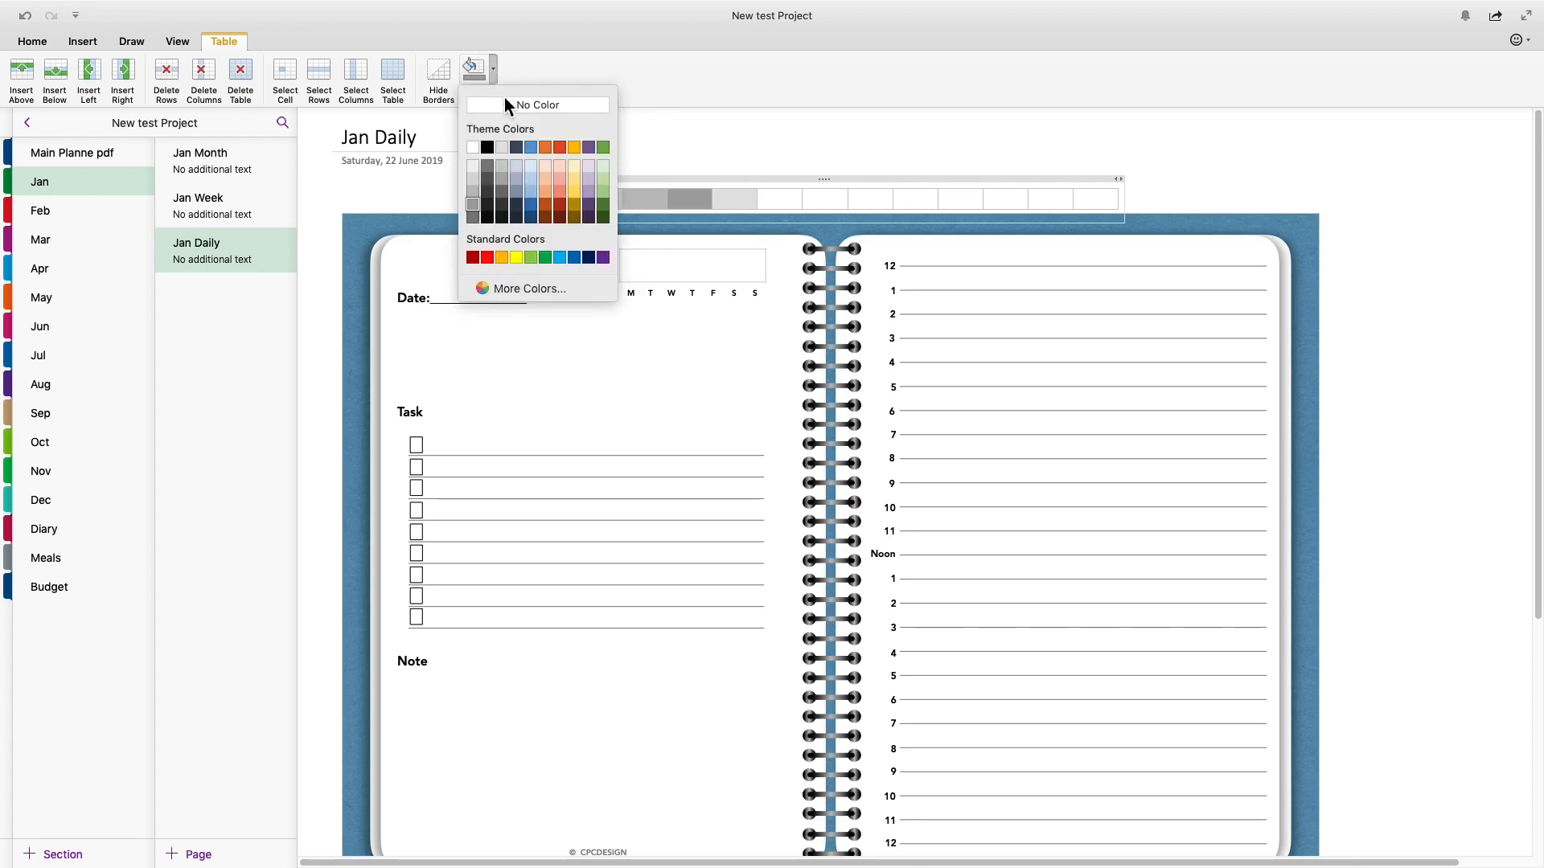
pyautogui.click(547, 168)
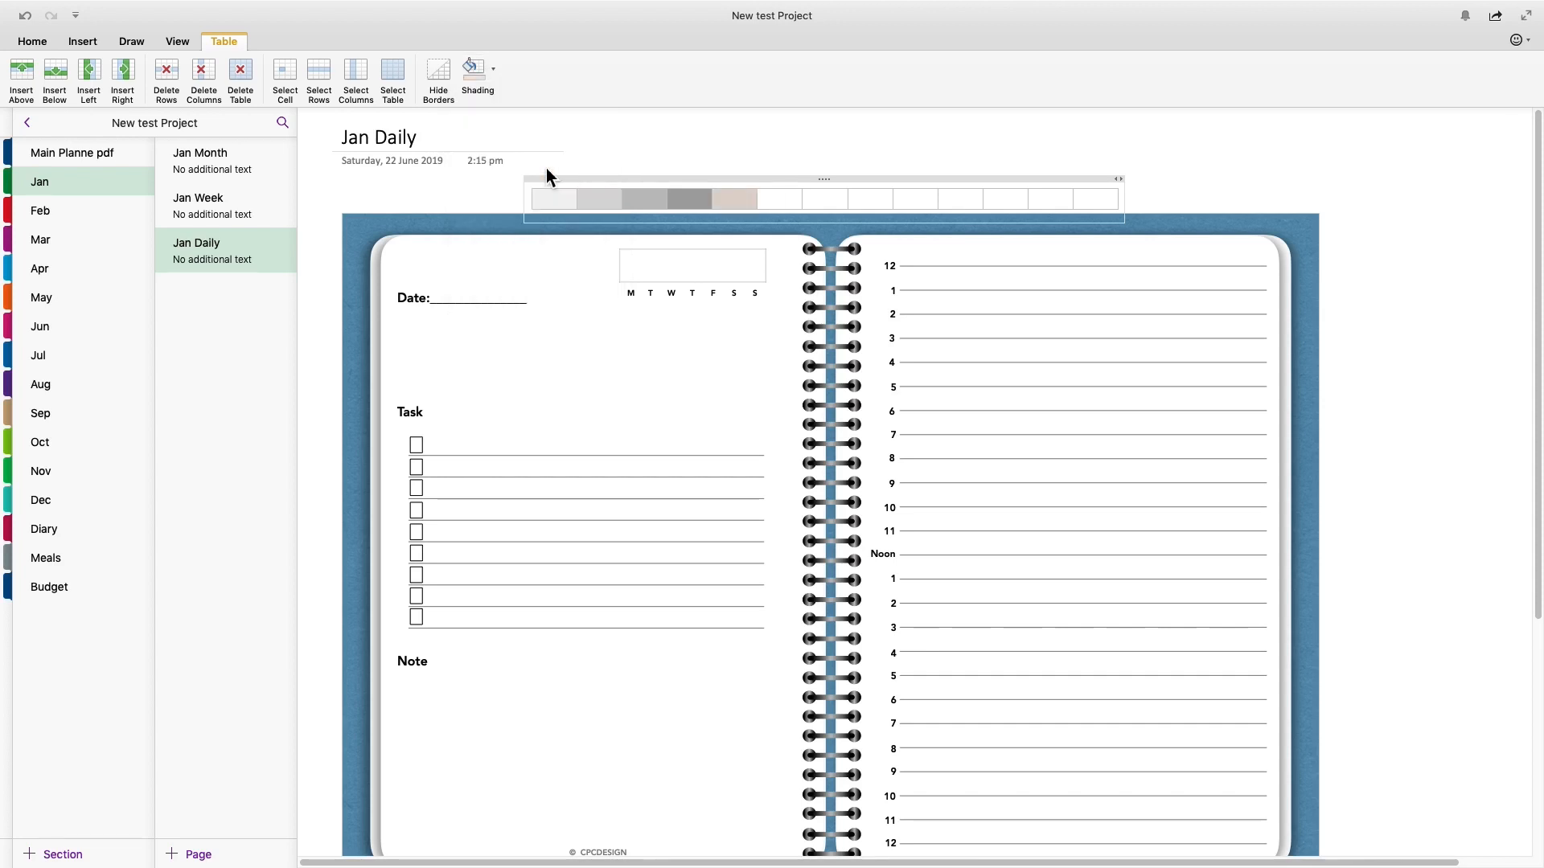
pyautogui.click(778, 183)
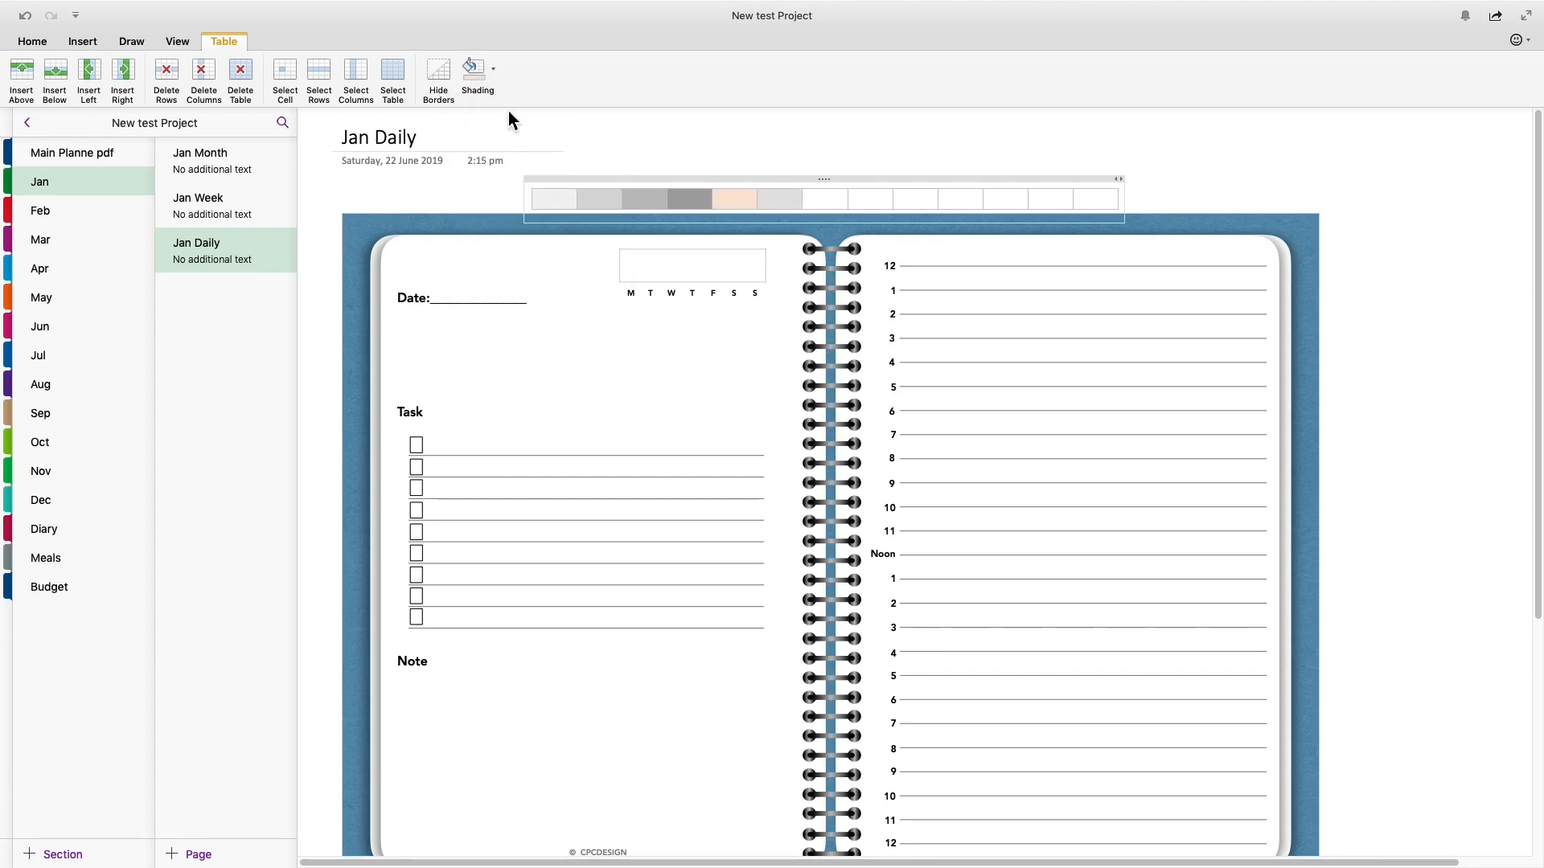
pyautogui.click(493, 71)
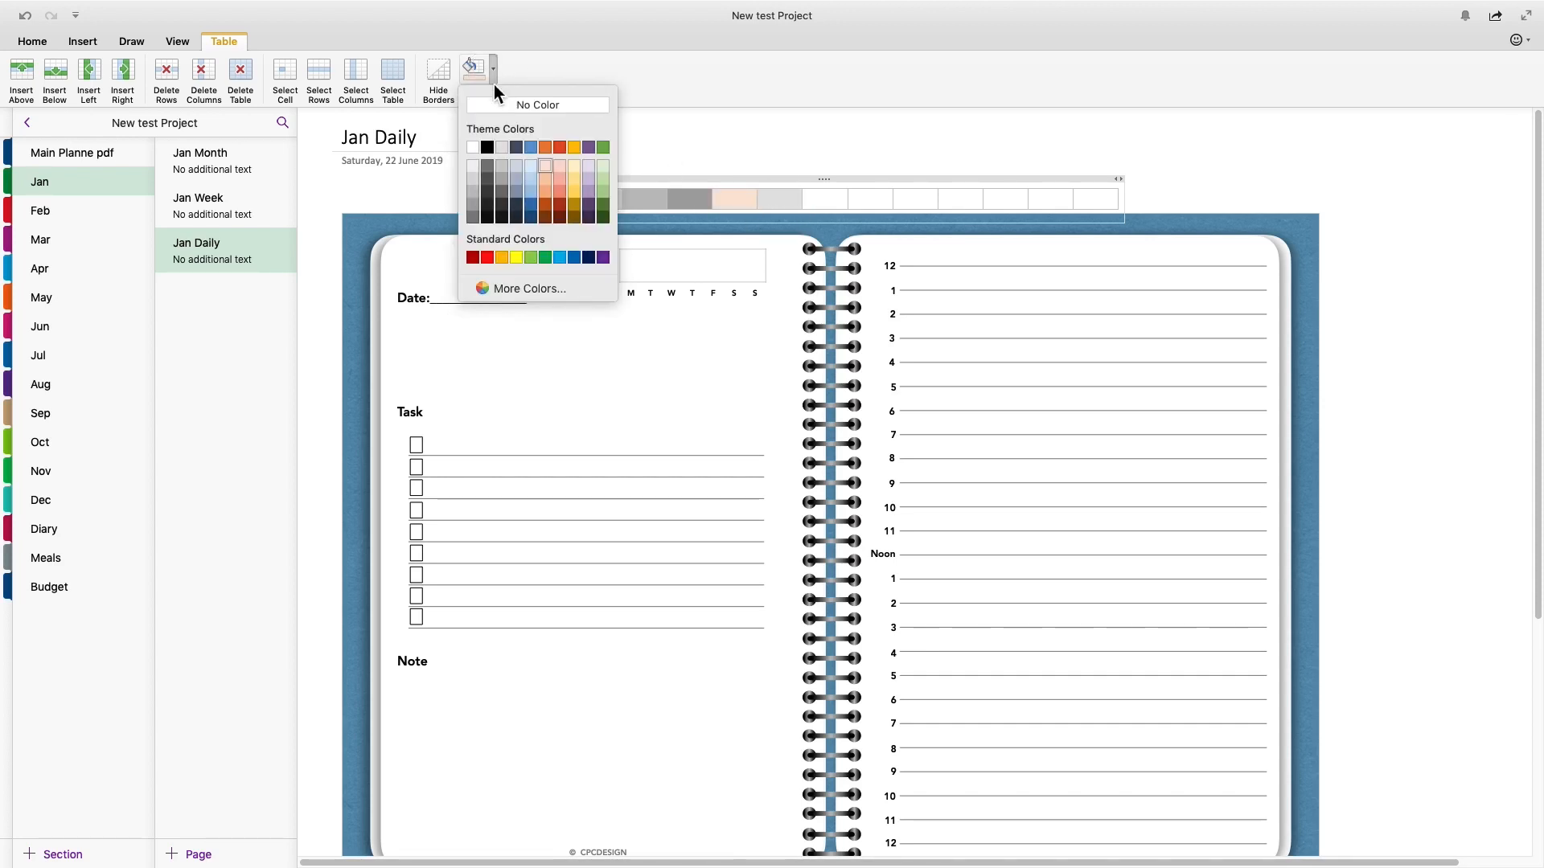
pyautogui.click(546, 178)
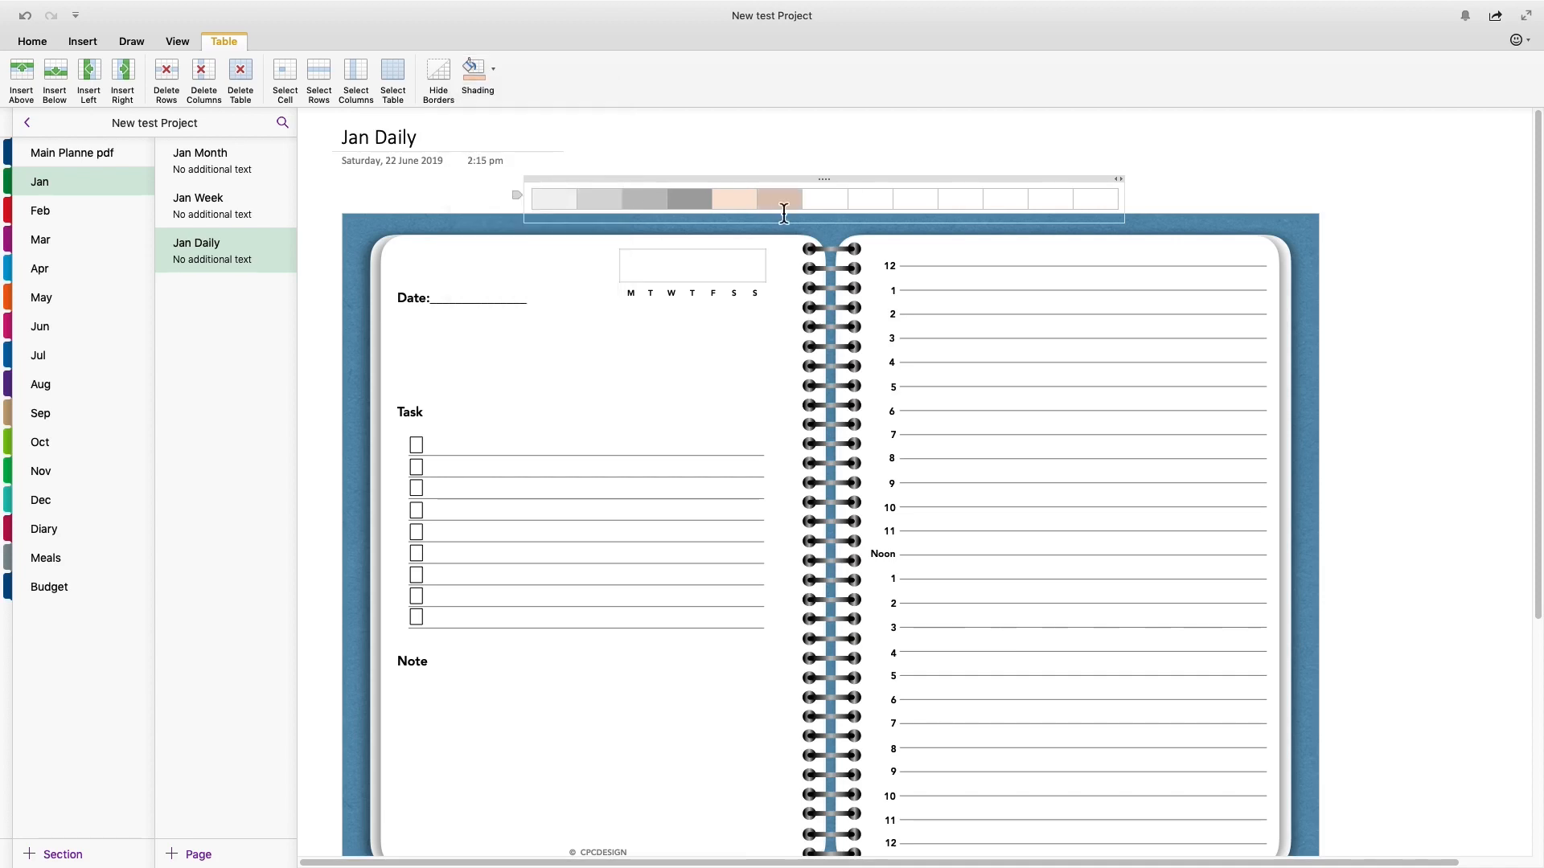
pyautogui.click(824, 187)
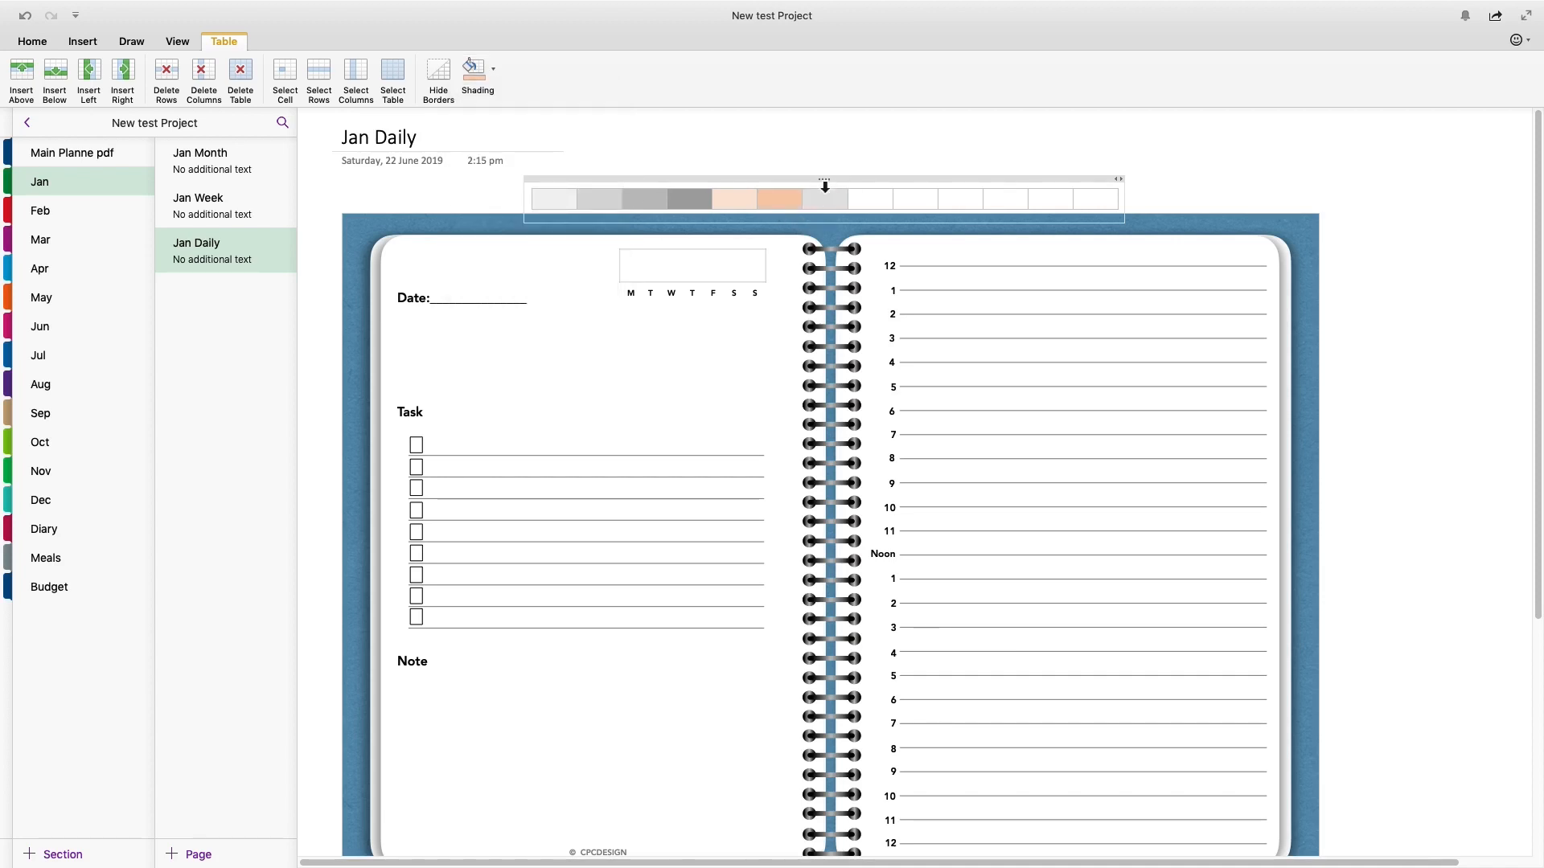
pyautogui.click(493, 71)
pyautogui.click(551, 191)
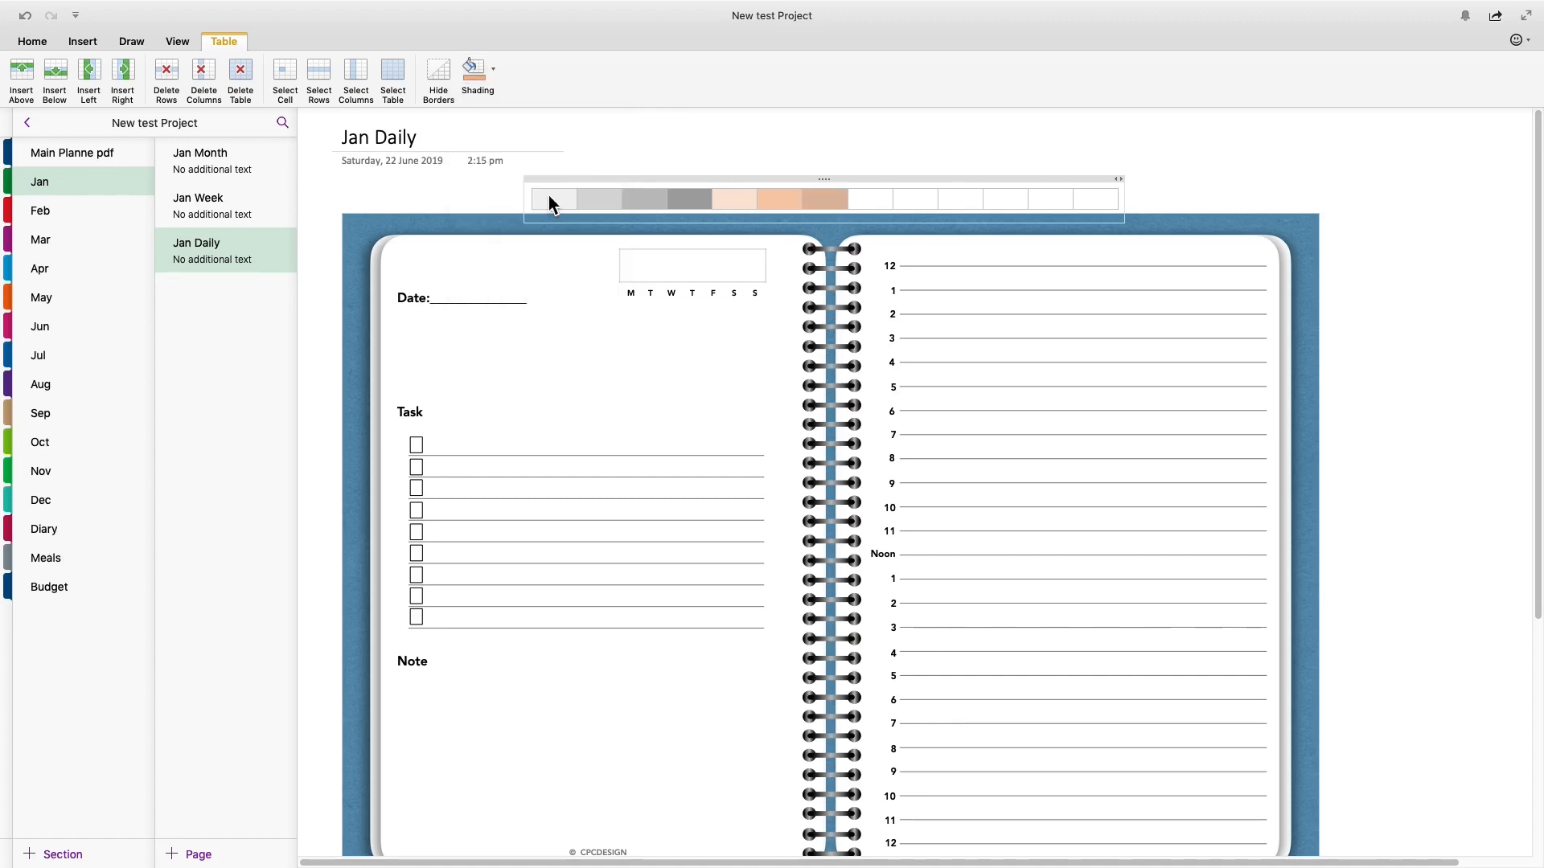
pyautogui.click(772, 143)
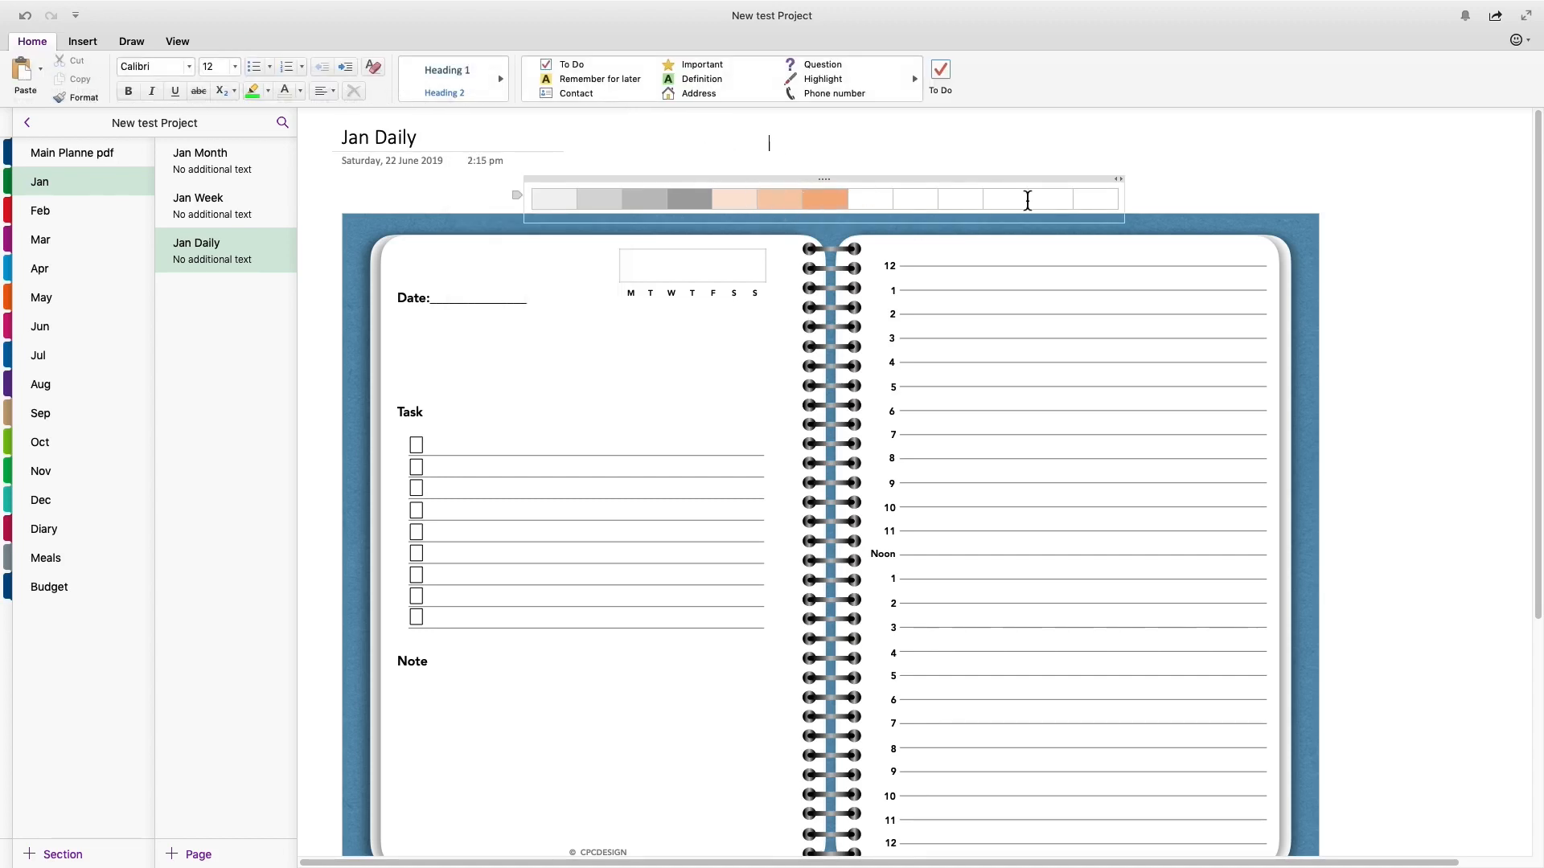
# - Move the table strip down onto the blue upper edge of the Jan Daily planner image
pyautogui.click(831, 186)
pyautogui.moveTo(831, 186); pyautogui.dragTo(829, 208)
pyautogui.click(1026, 145)
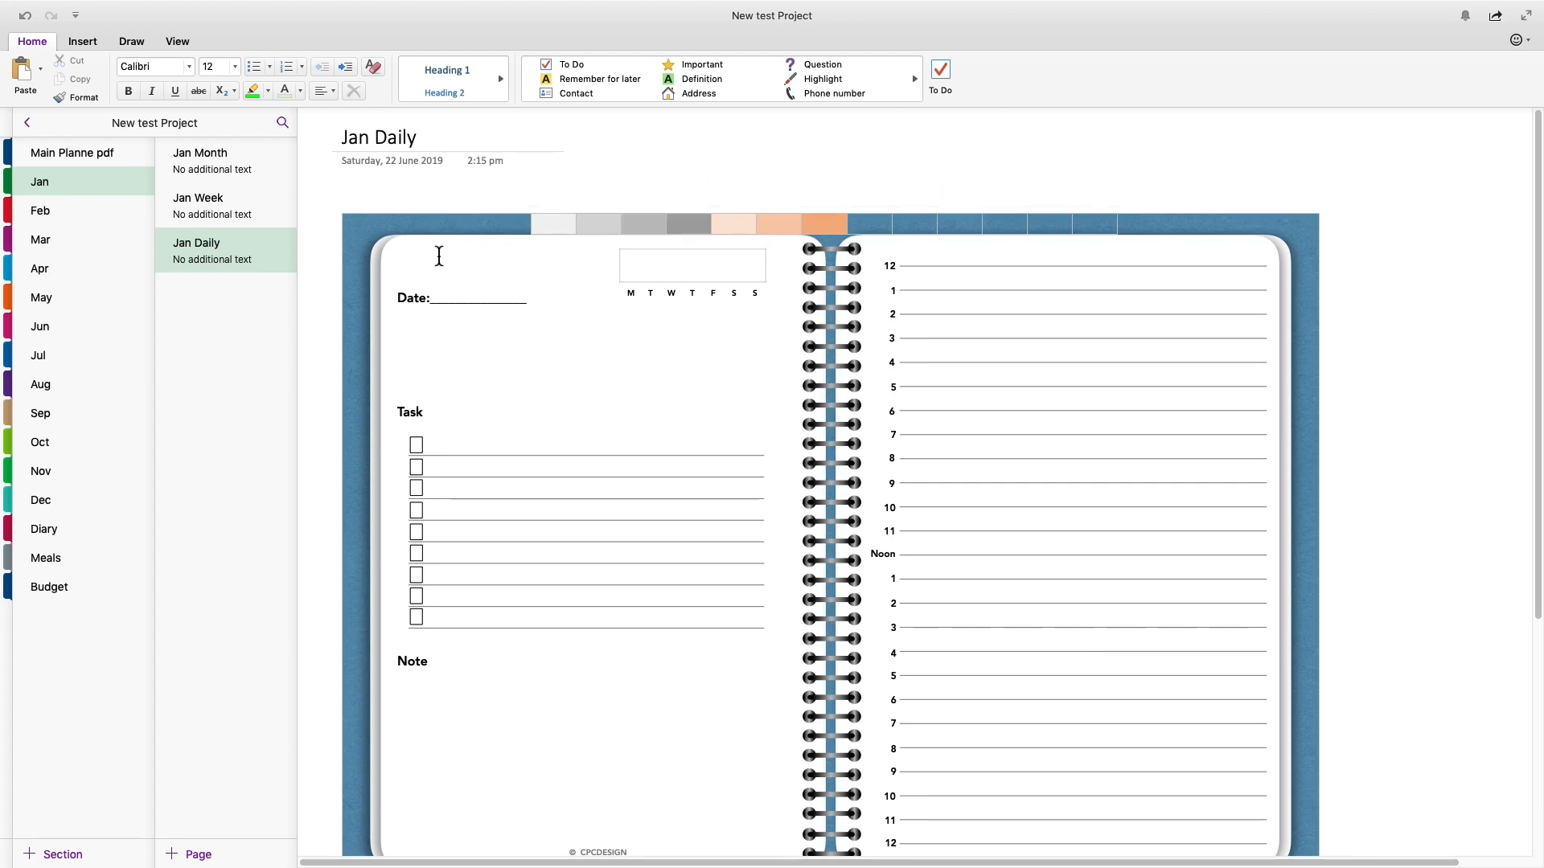
# - Copy the paragraph link of the Jan Month page title and return to the Jan Daily page
pyautogui.click(546, 226)
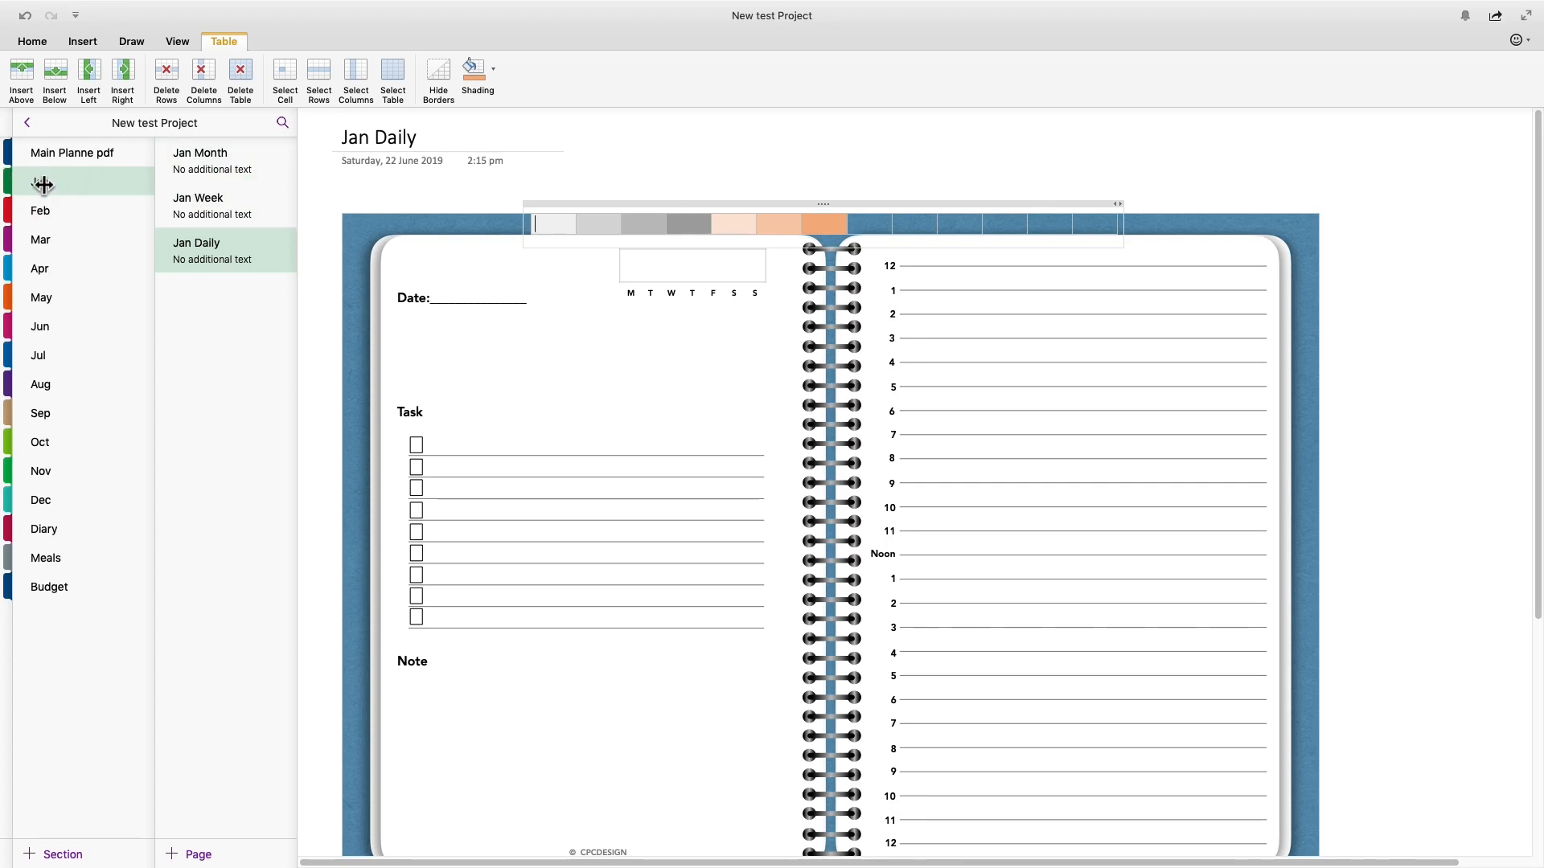
pyautogui.click(192, 157)
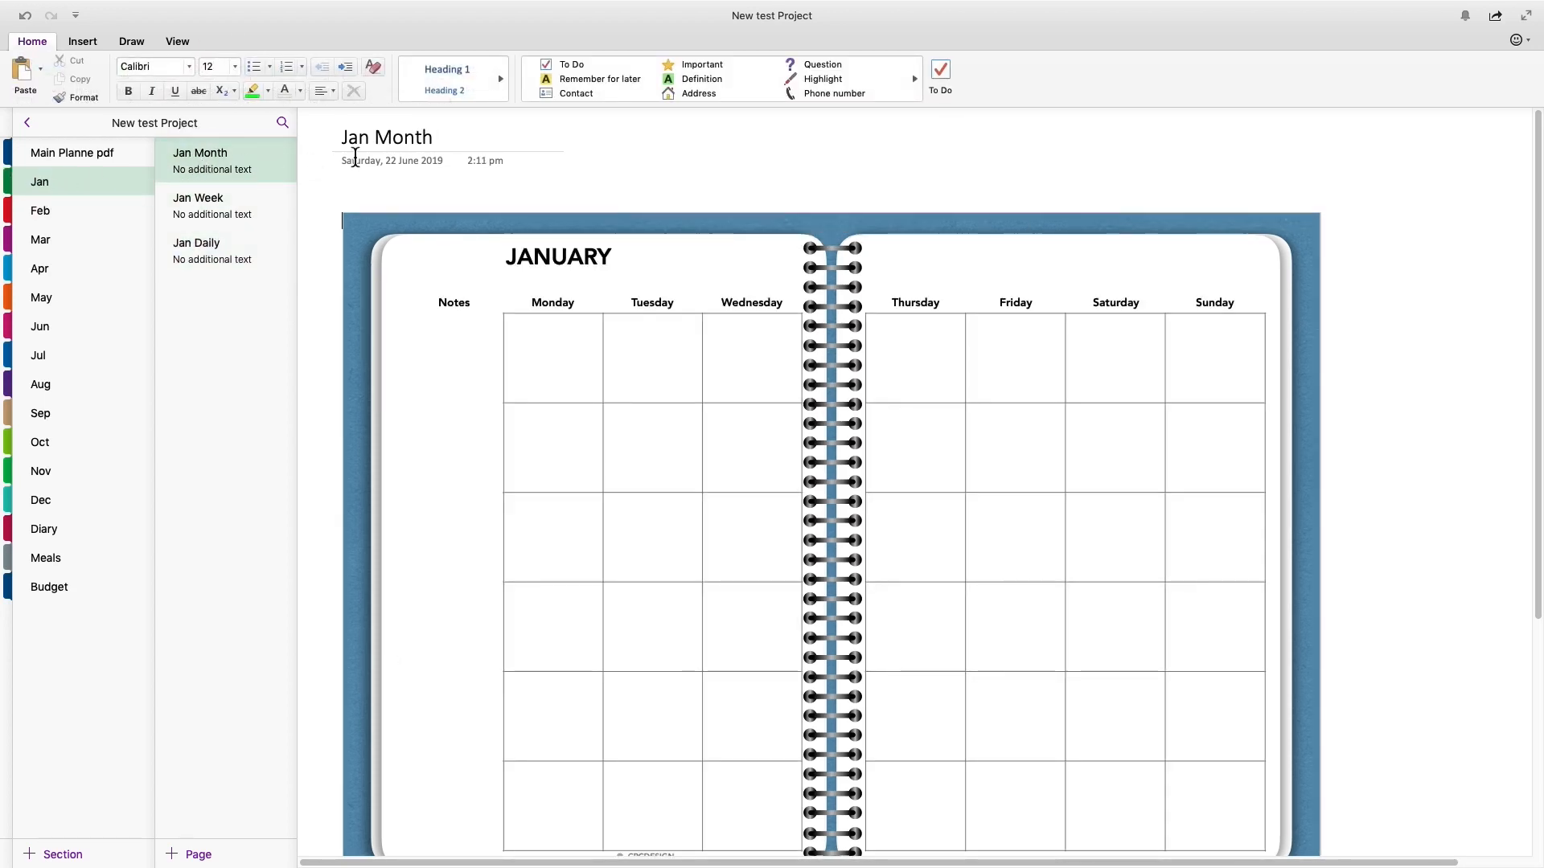
pyautogui.moveTo(344, 138); pyautogui.dragTo(435, 139)
pyautogui.rightClick(390, 141)
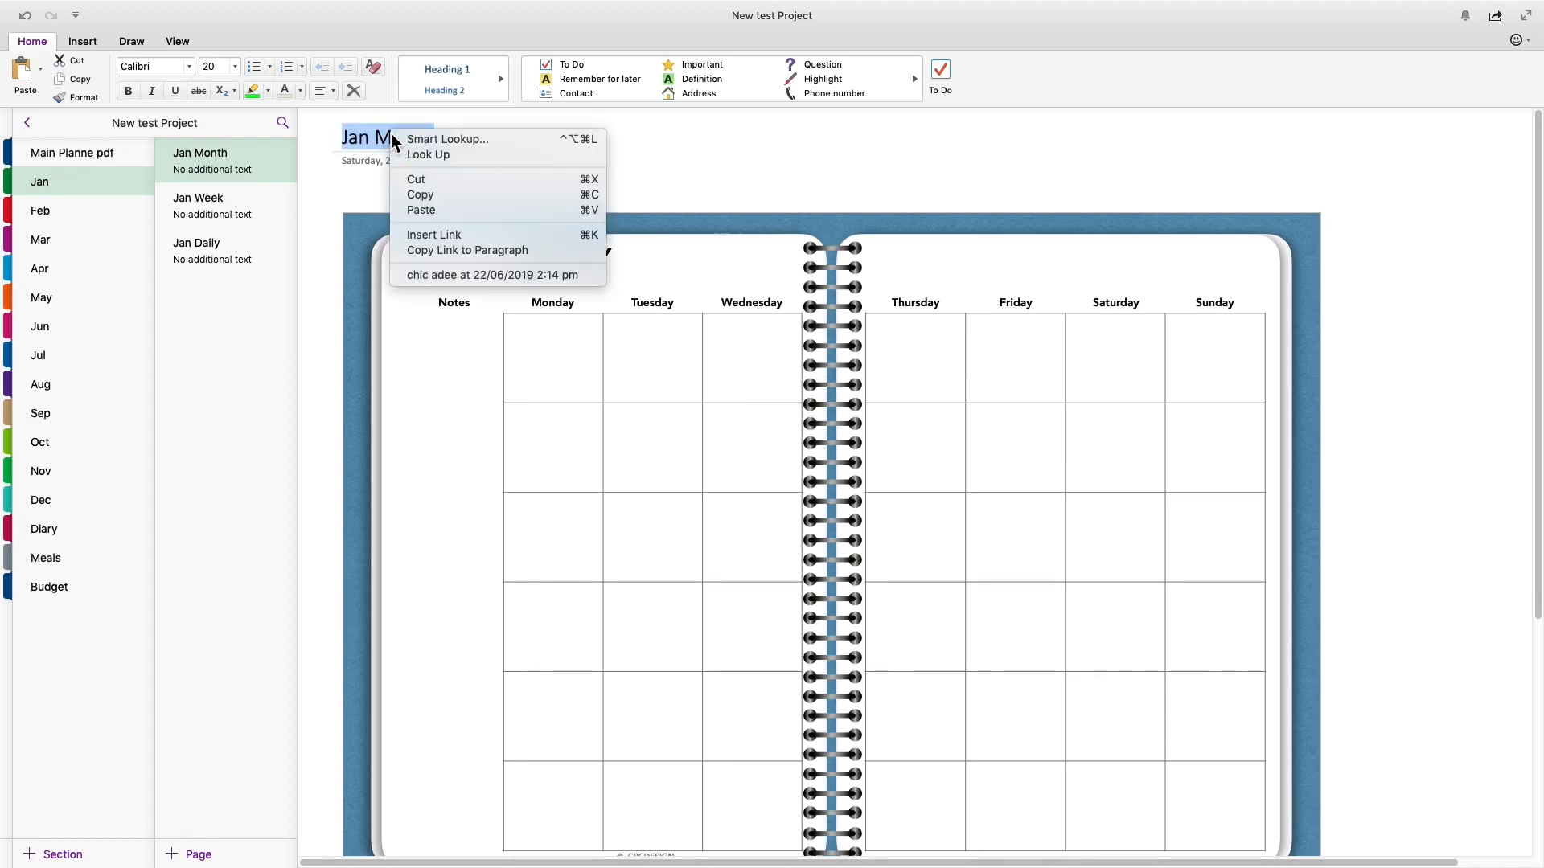
pyautogui.click(458, 257)
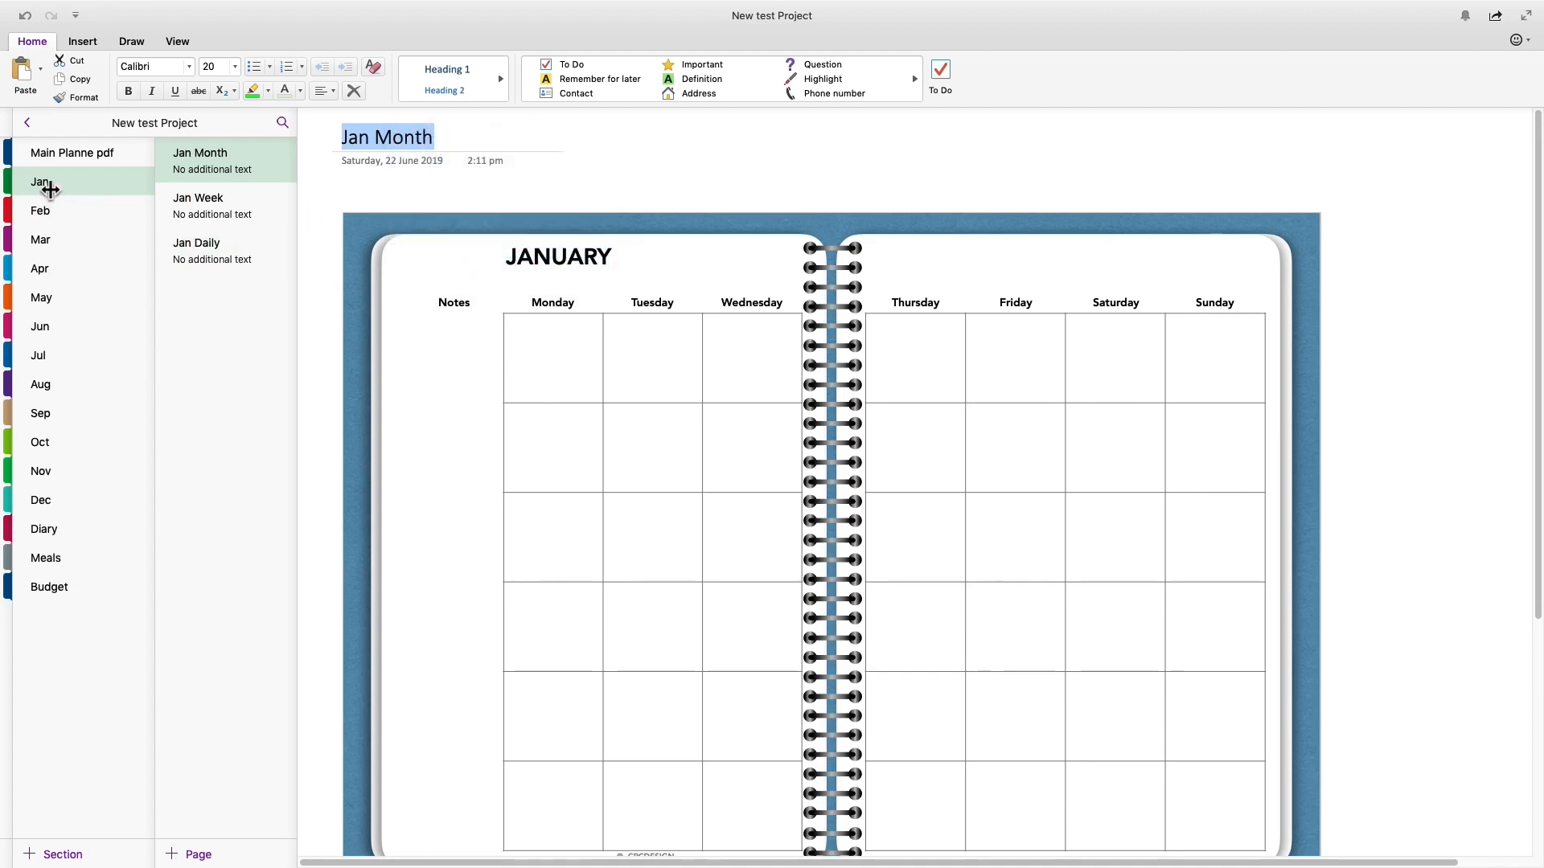
pyautogui.click(199, 165)
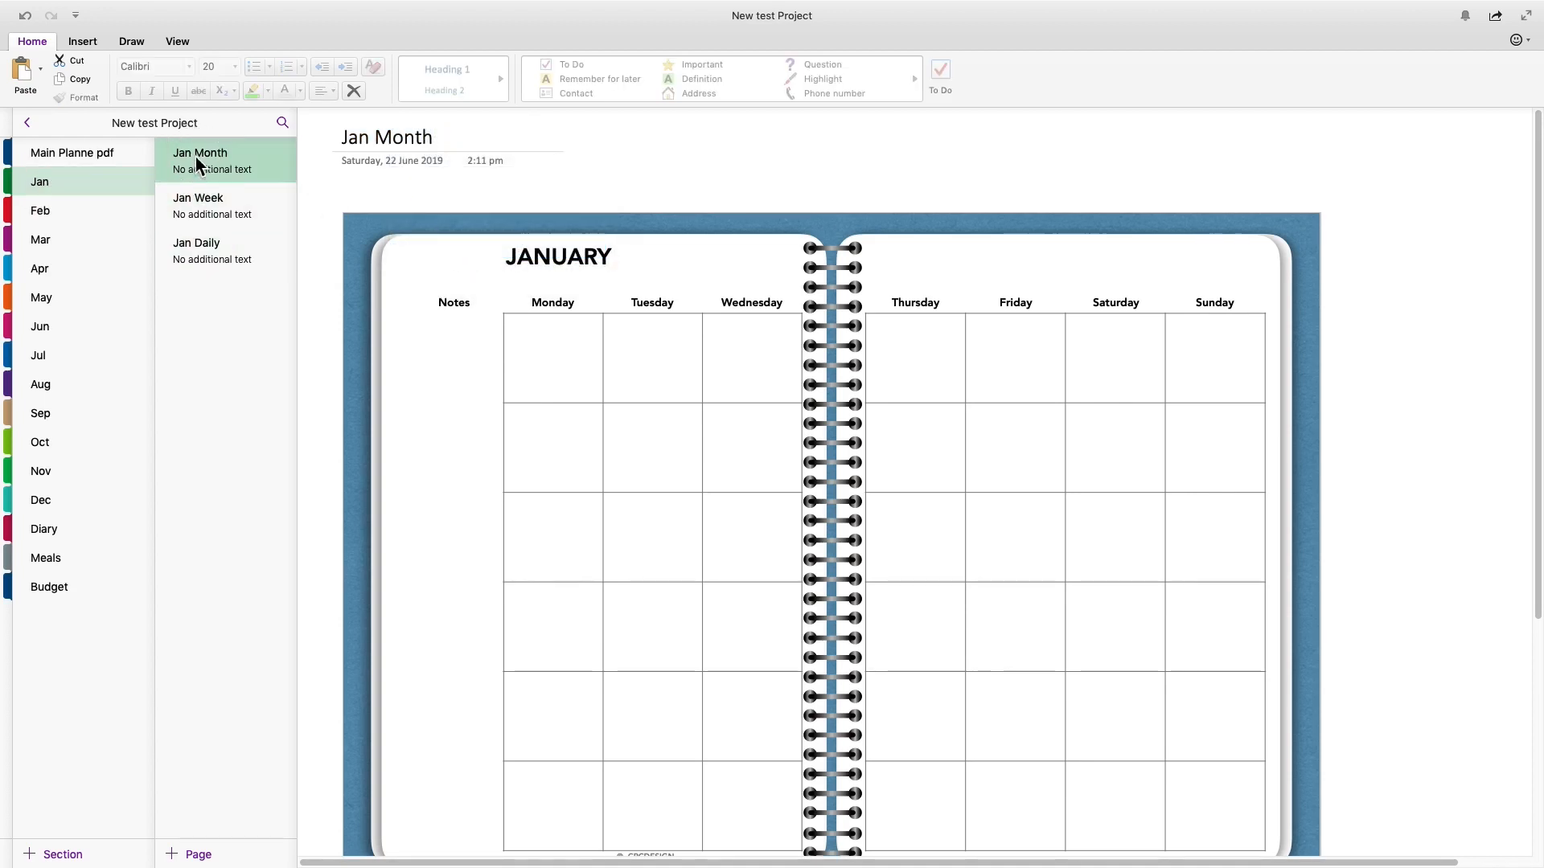
pyautogui.click(193, 210)
pyautogui.click(199, 254)
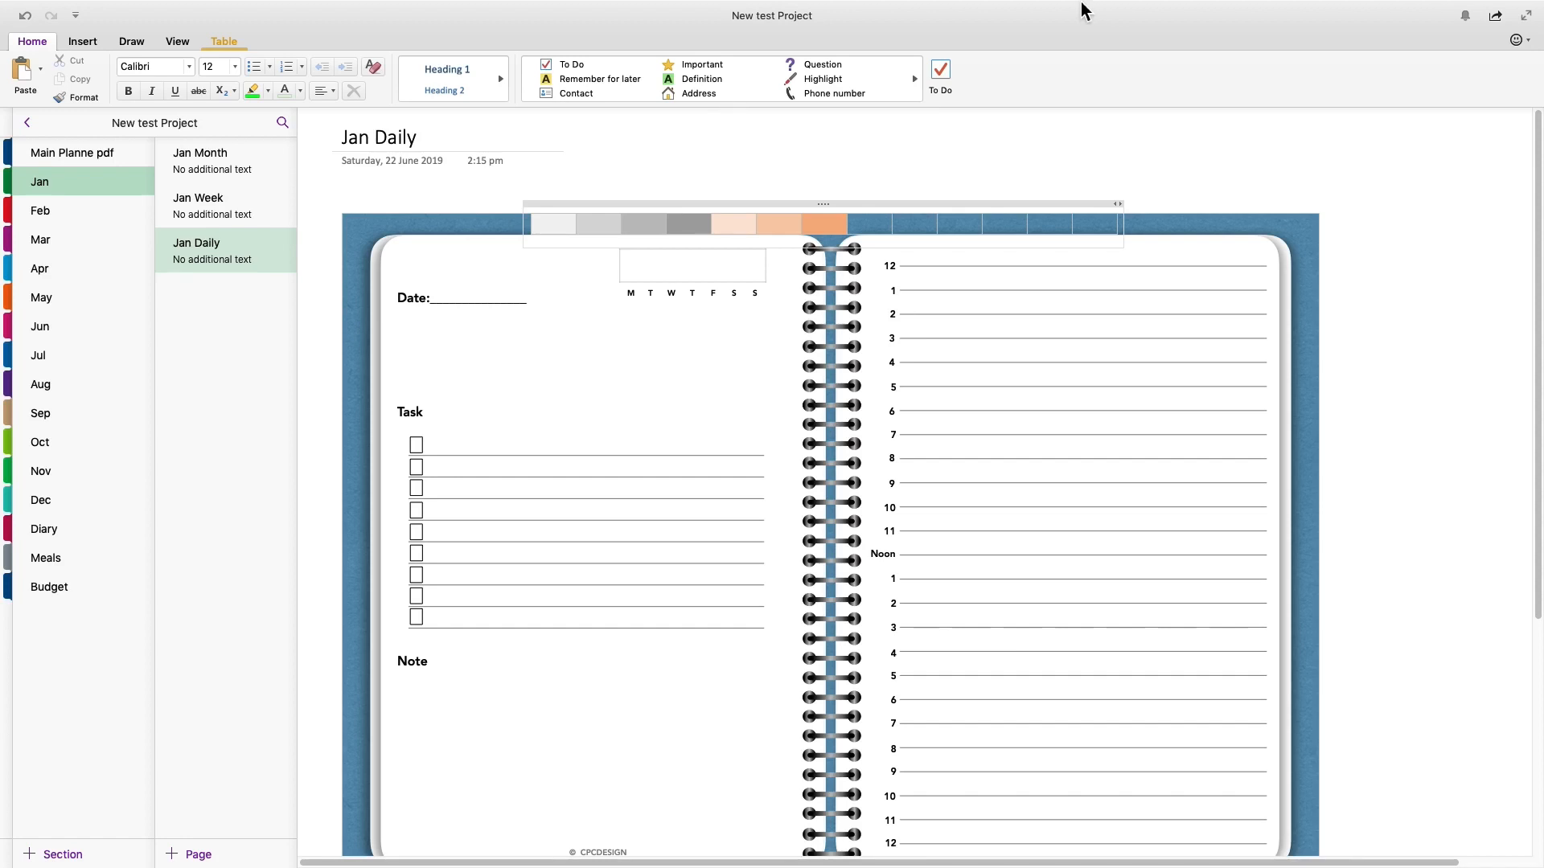
pyautogui.moveTo(1081, 3)
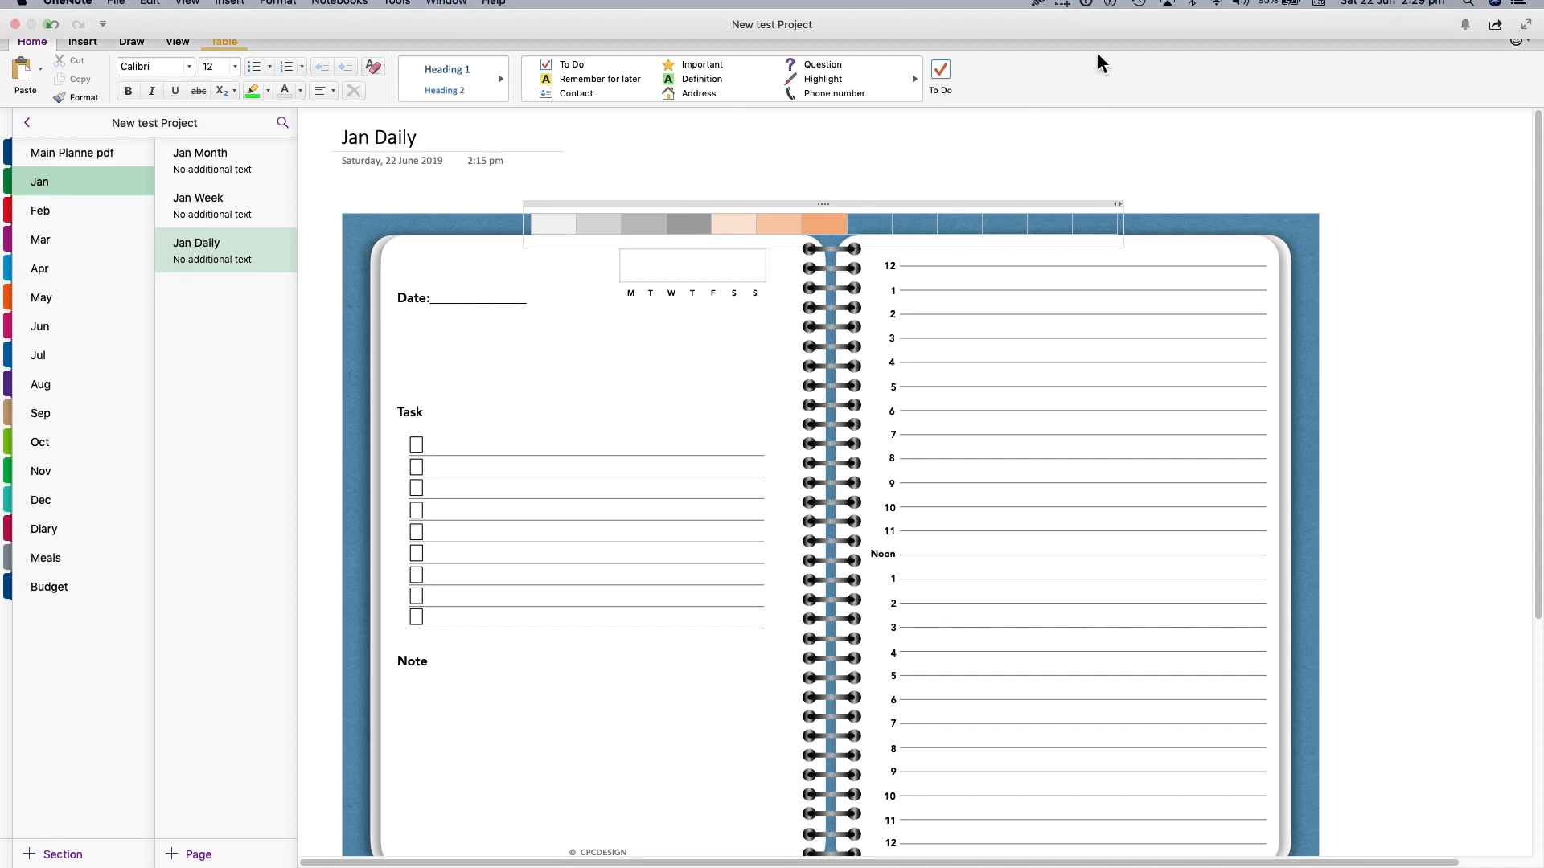
pyautogui.click(1065, 11)
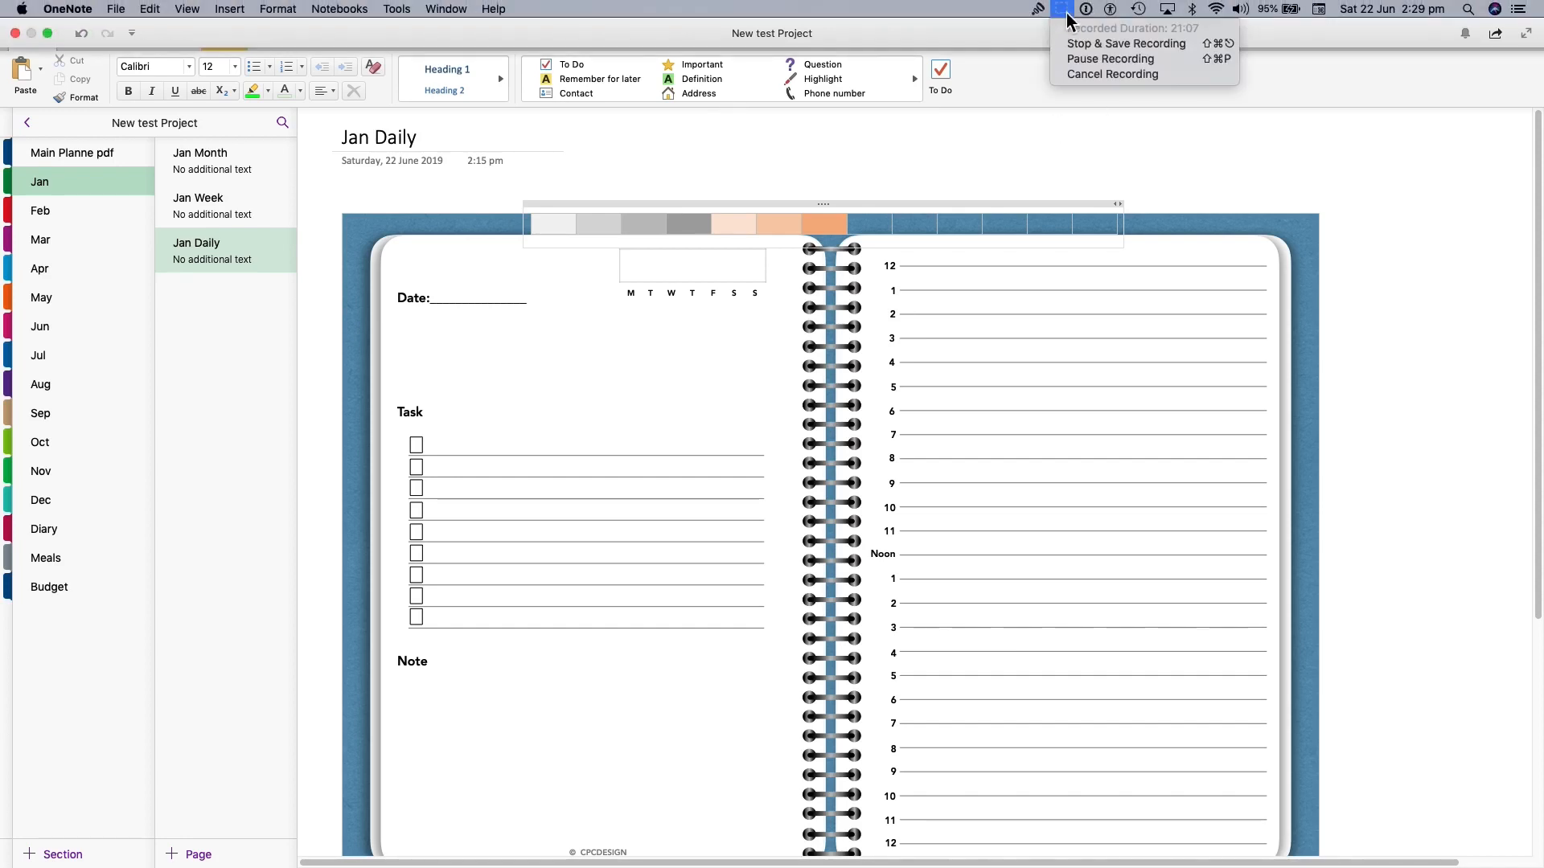
pyautogui.click(1092, 61)
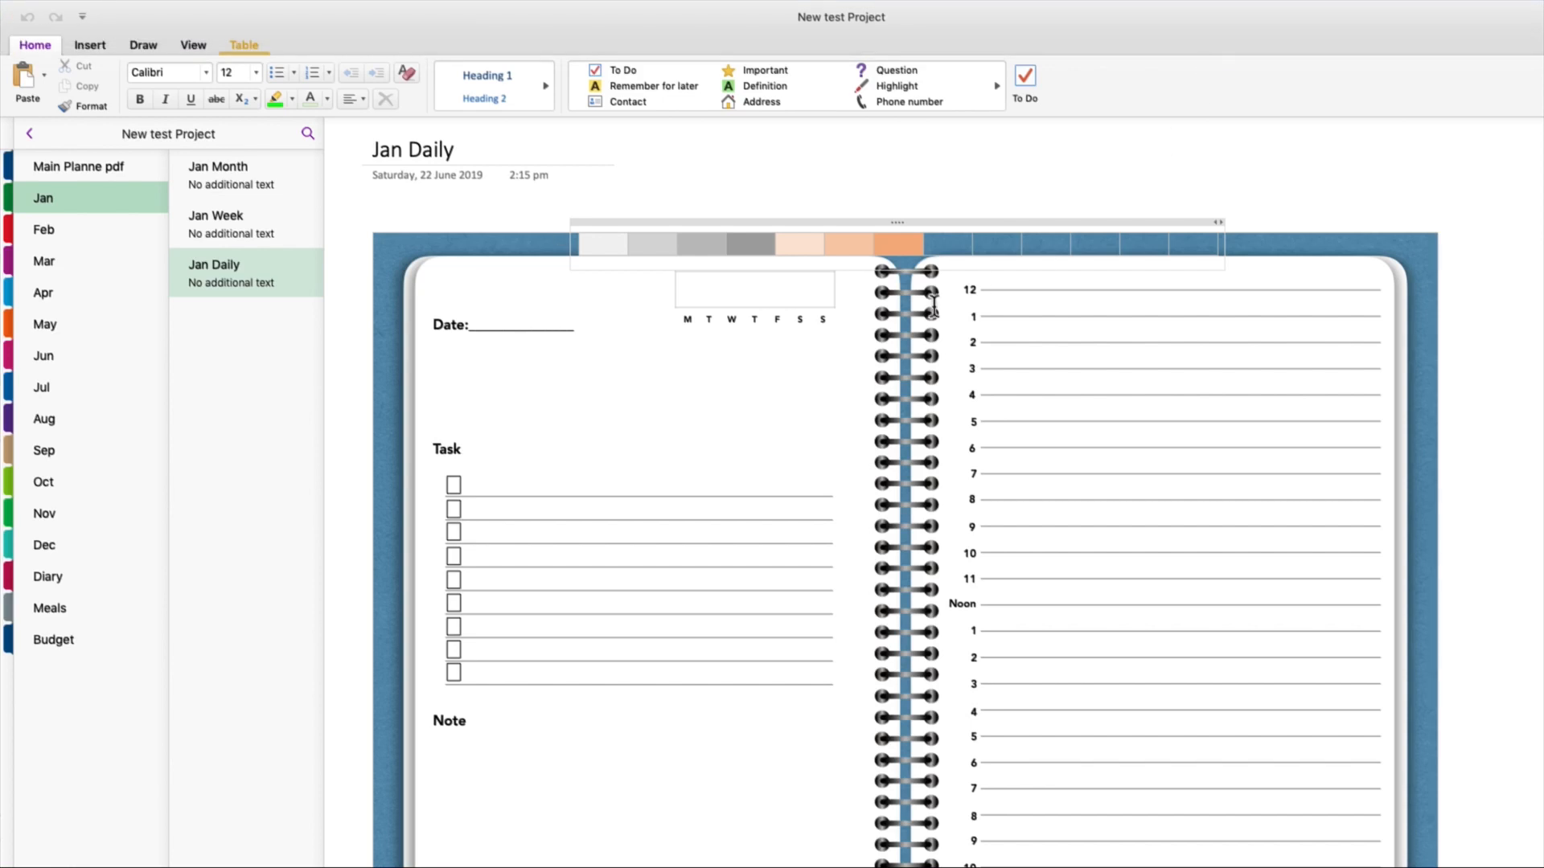
# - Cut the whole table strip from the Jan Daily page and paste it above the planner image on the Jan Month page
pyautogui.click(900, 224)
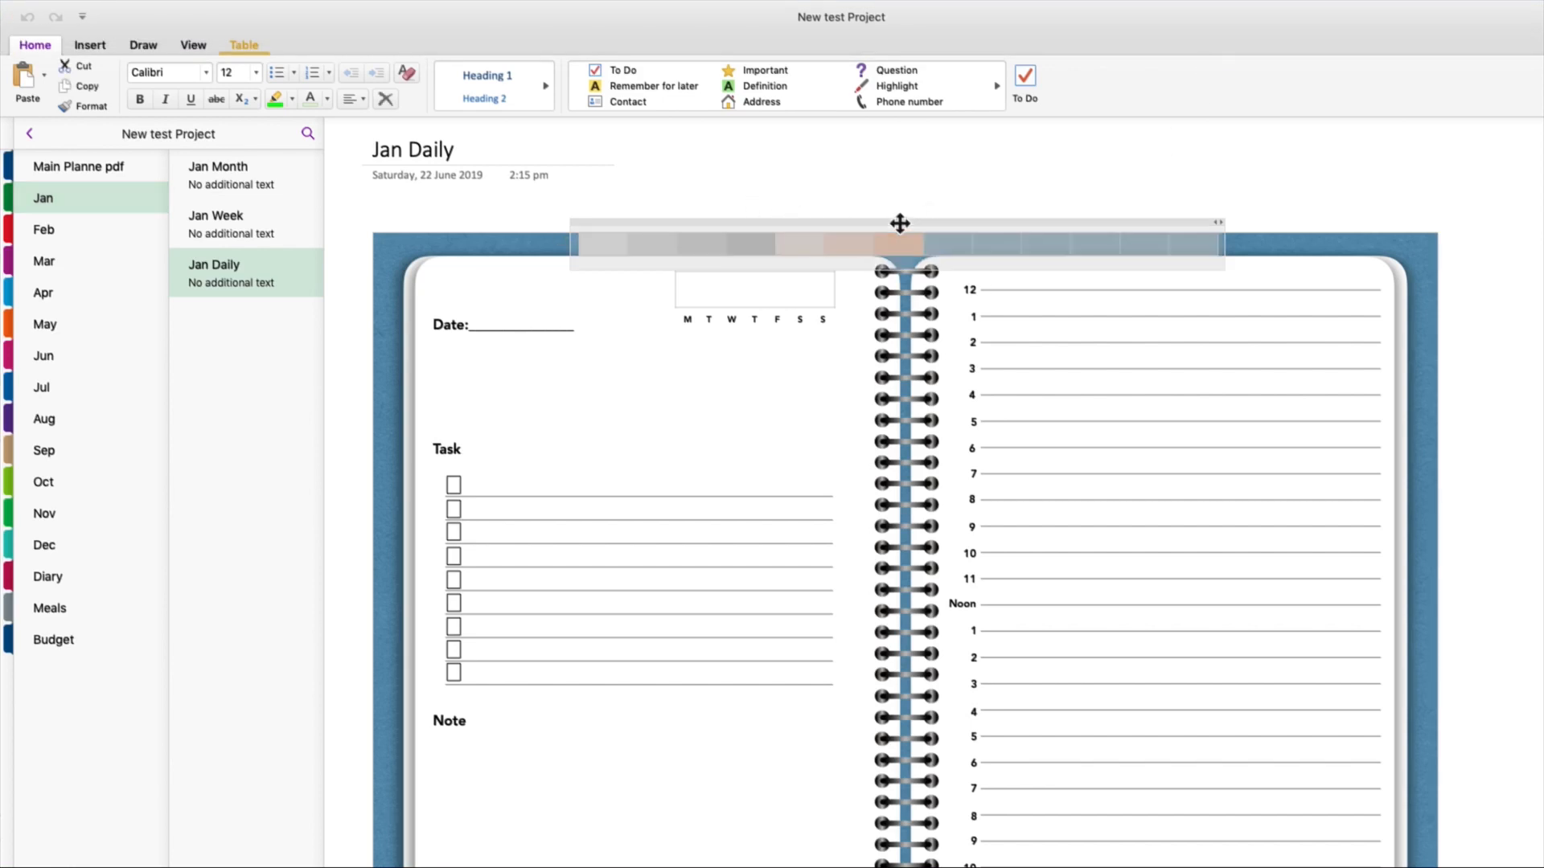
pyautogui.rightClick(899, 223)
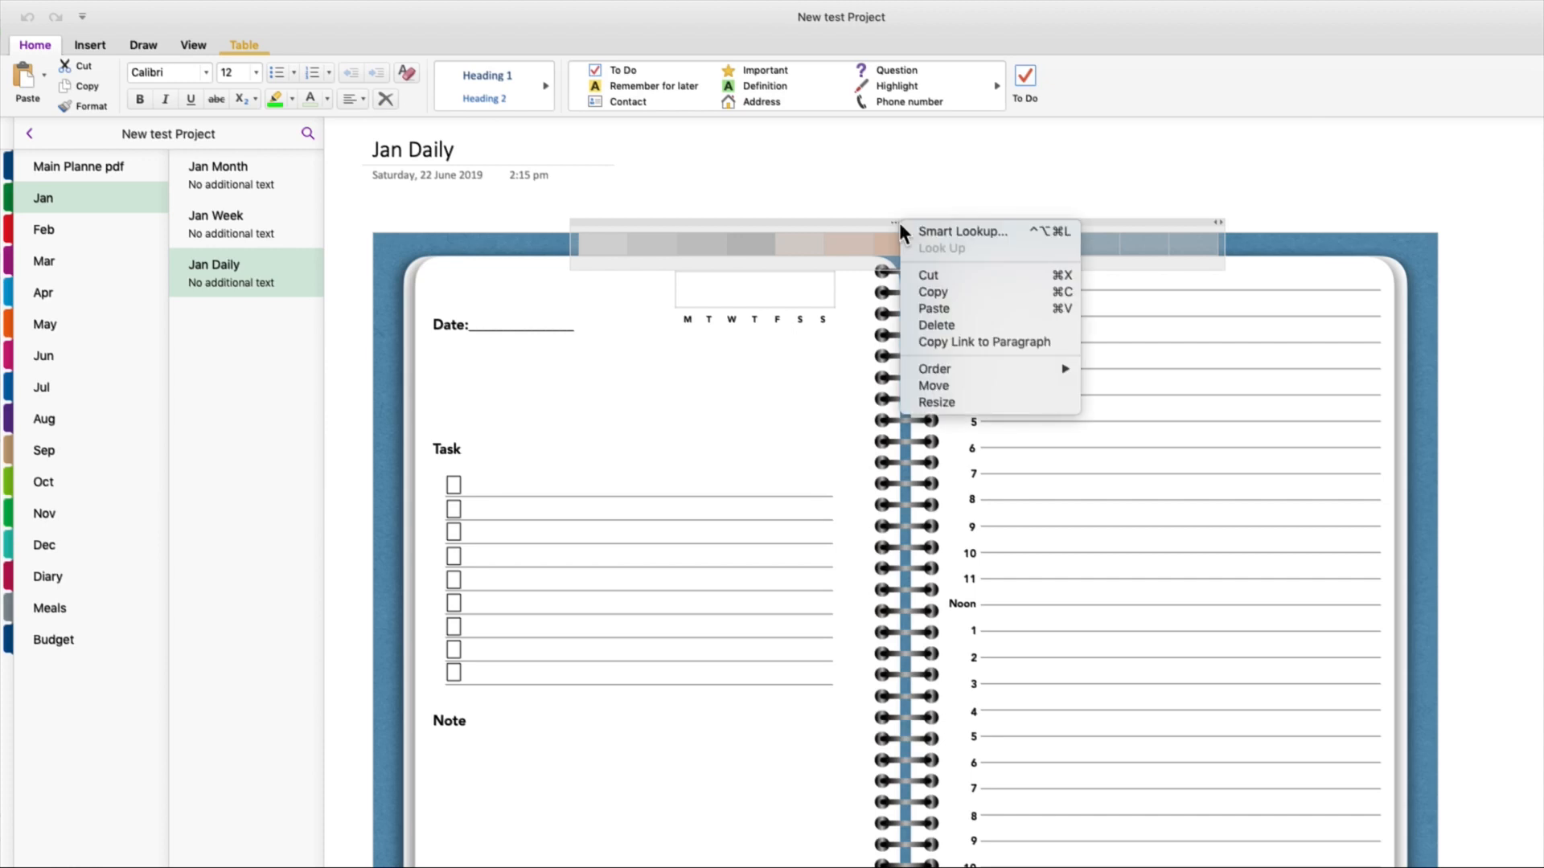
pyautogui.click(928, 274)
pyautogui.click(212, 167)
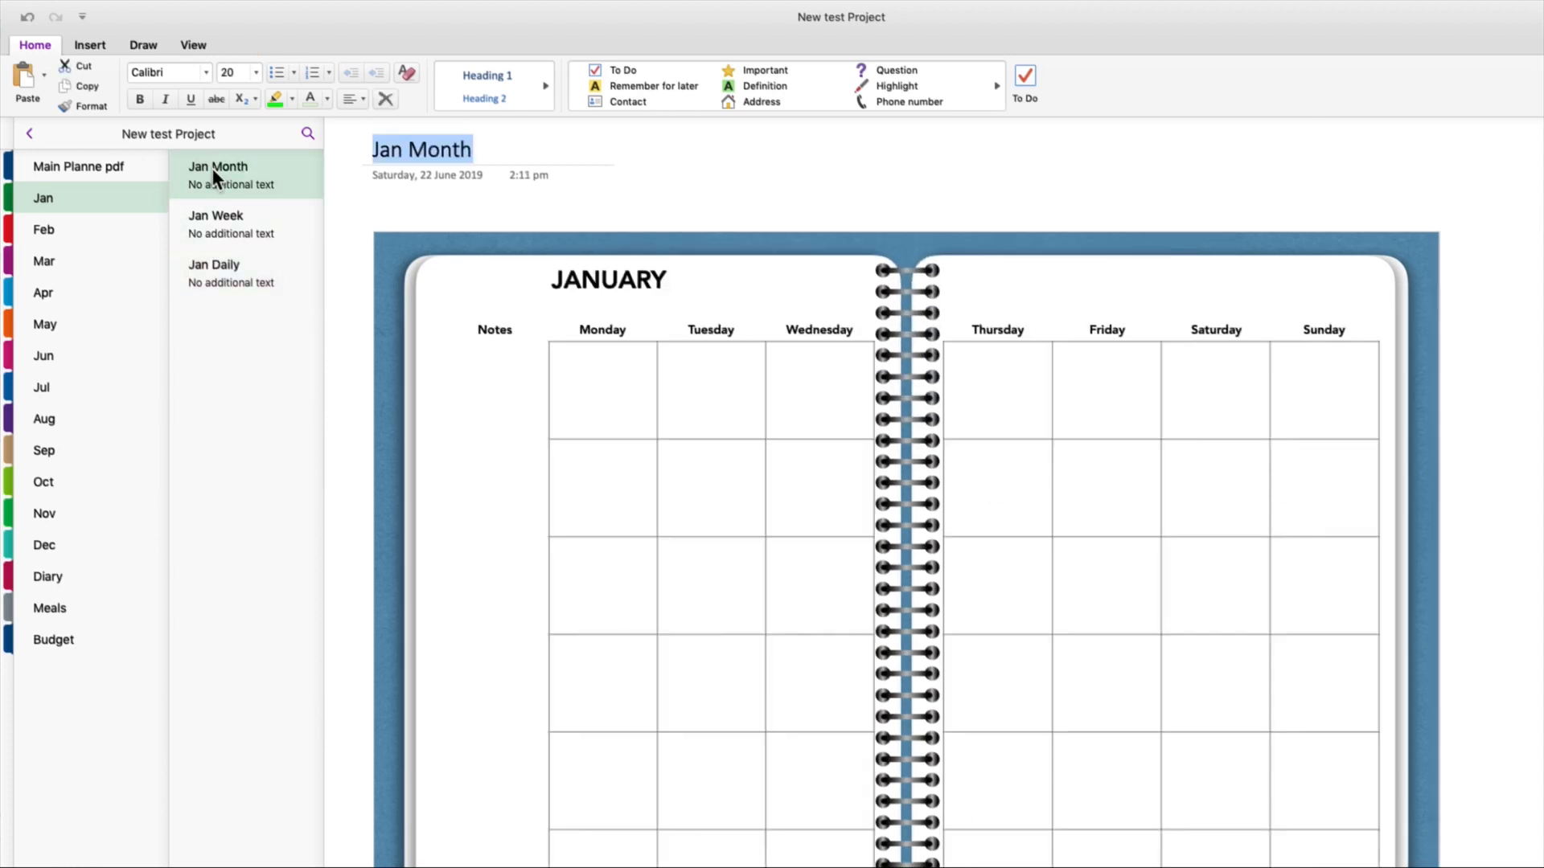
pyautogui.rightClick(834, 185)
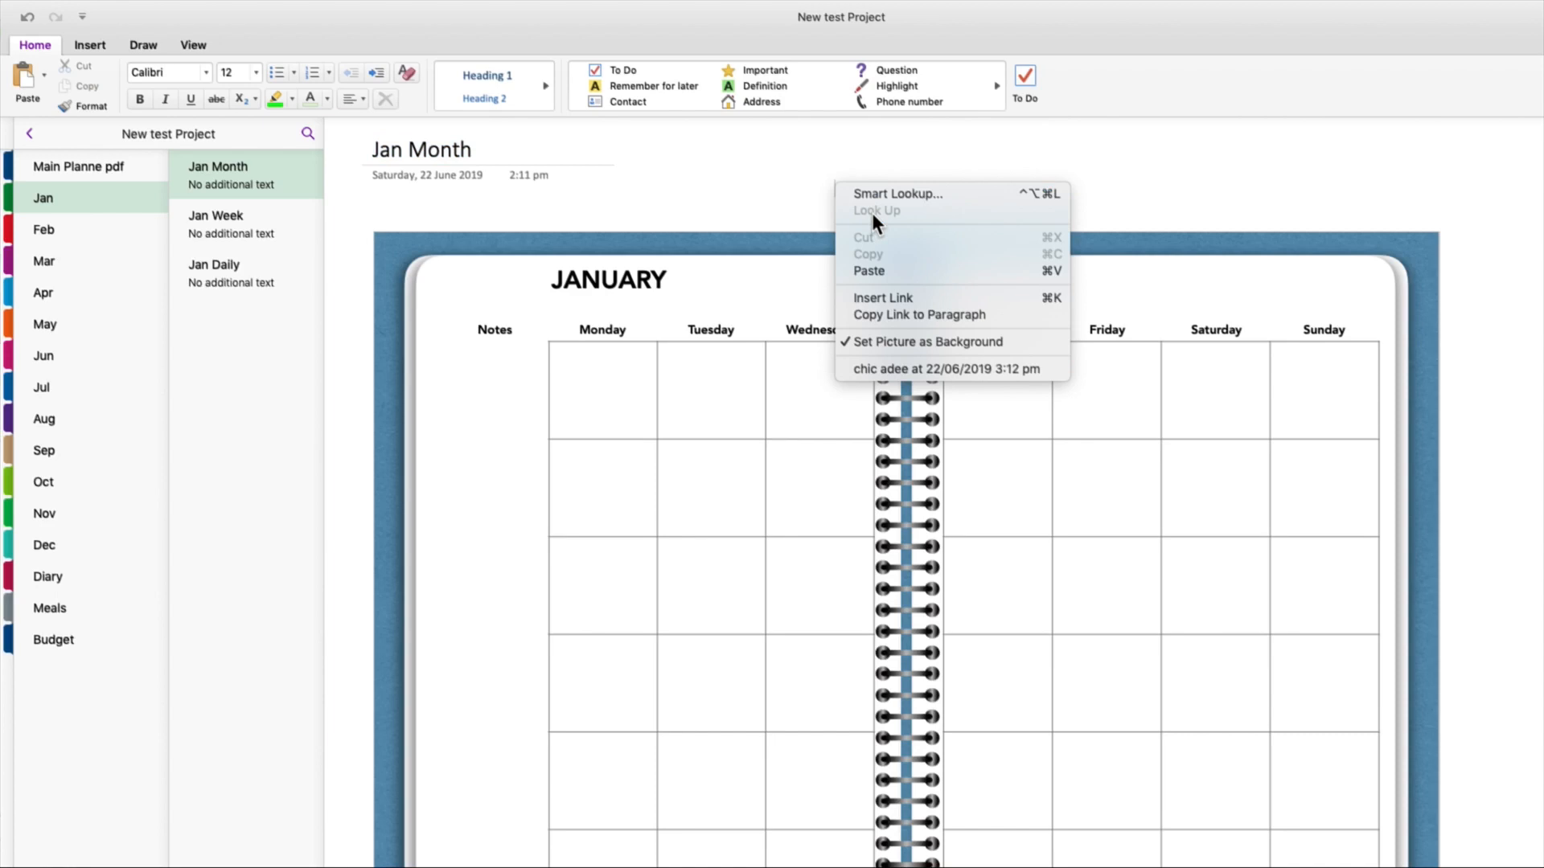
pyautogui.click(865, 269)
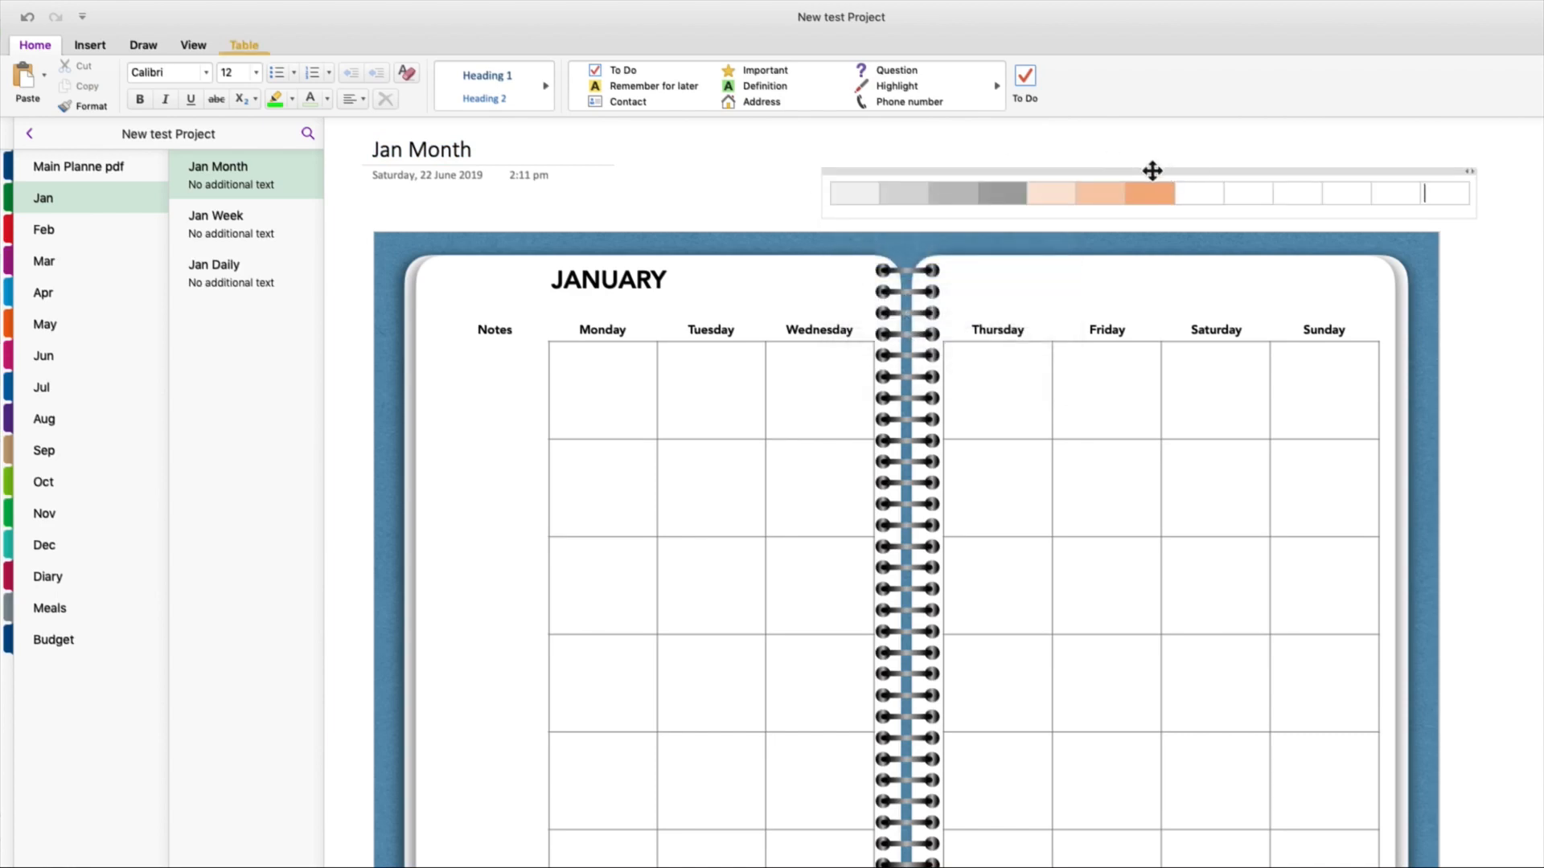
# - Move the pasted table strip so it sits roughly centred just above the January planner image
pyautogui.moveTo(1154, 172); pyautogui.dragTo(860, 189)
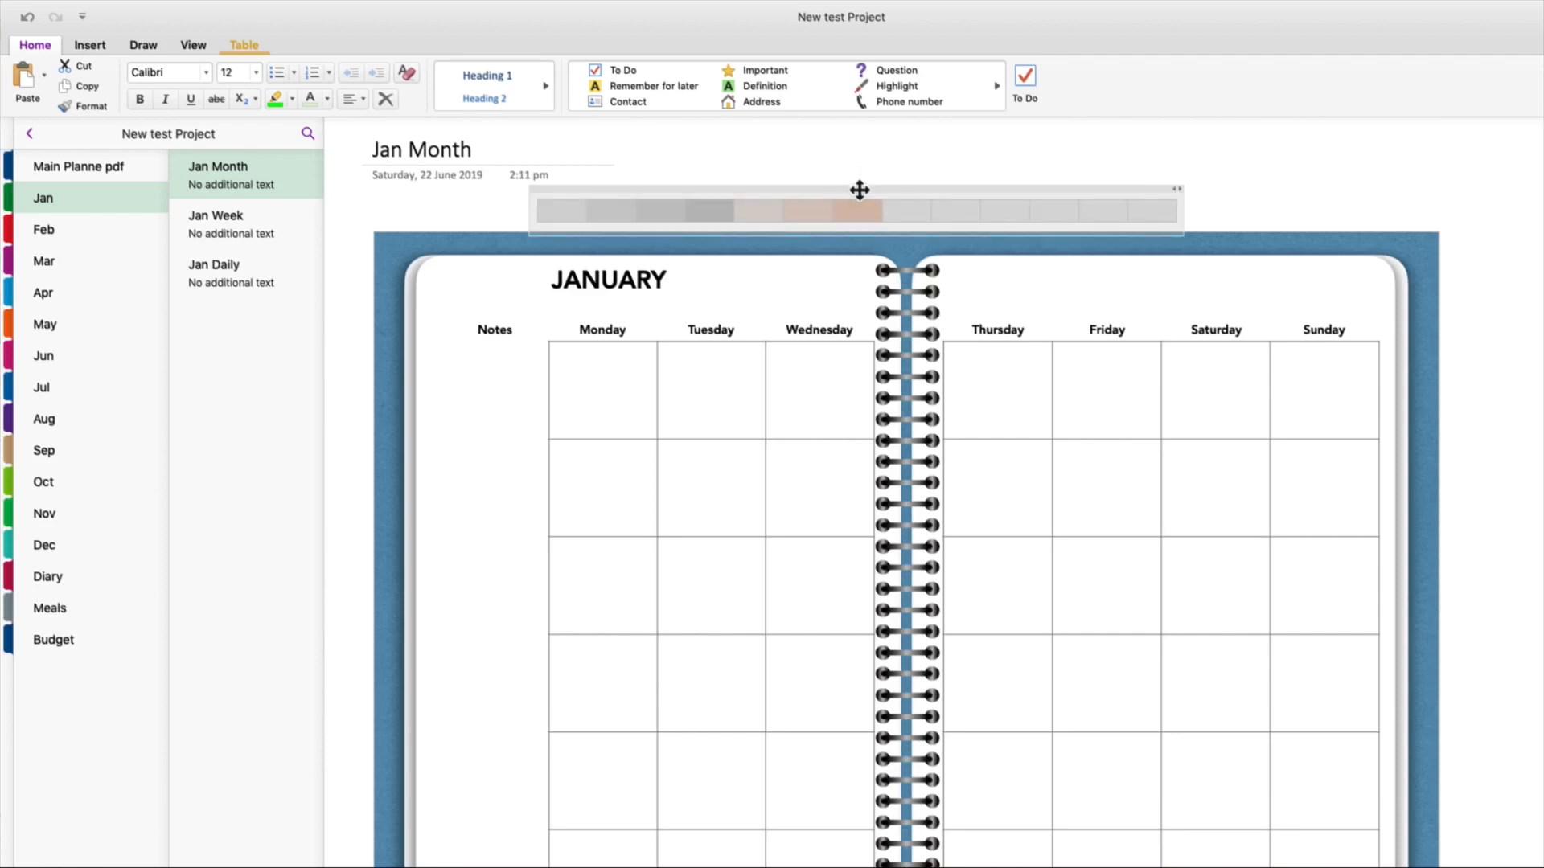
pyautogui.click(993, 149)
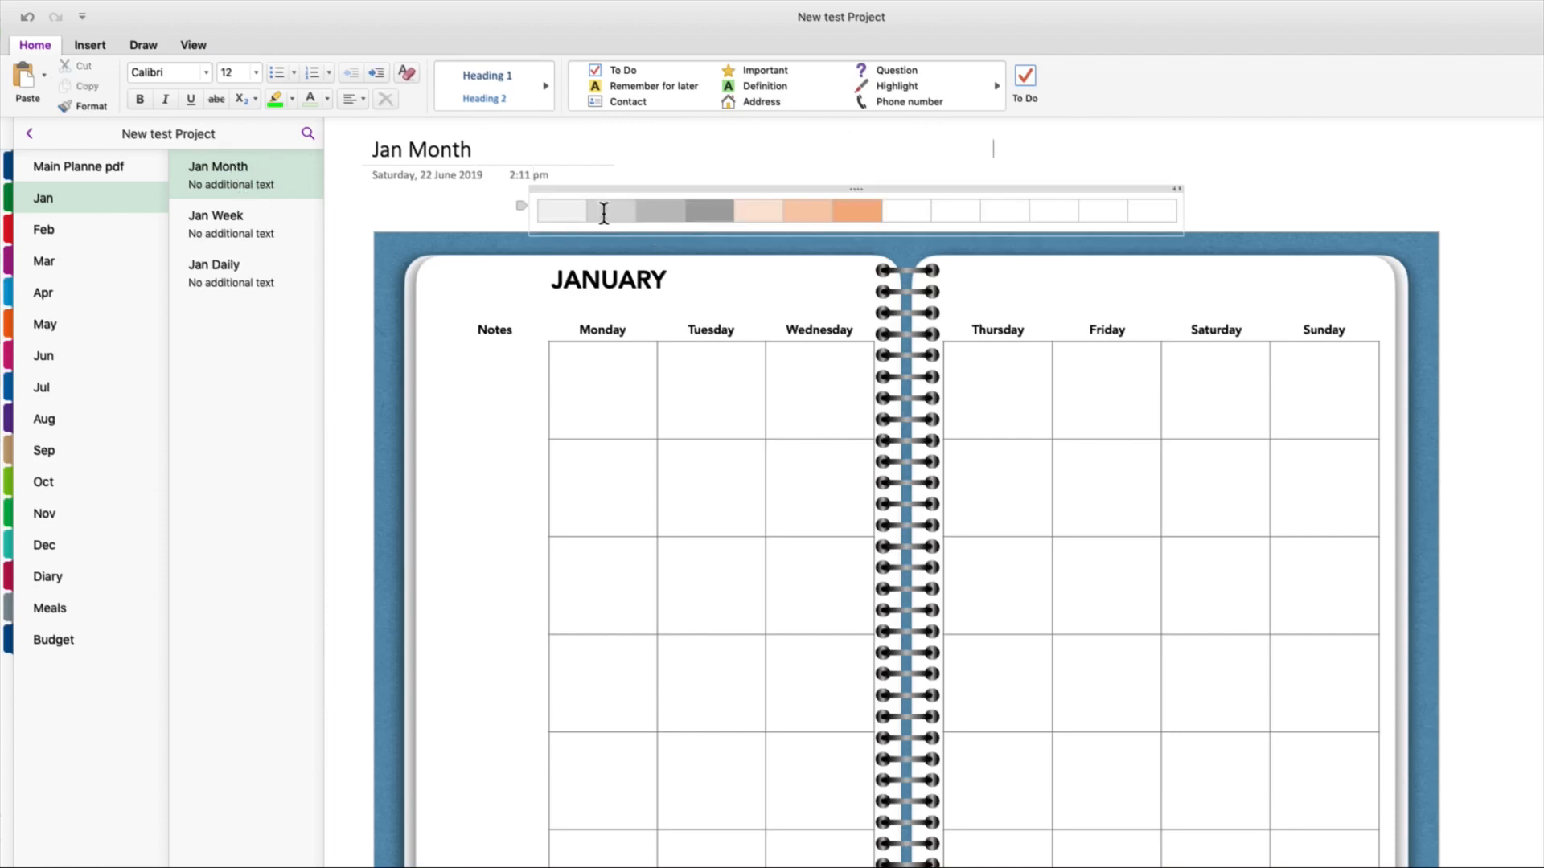
pyautogui.click(550, 208)
# - Copy the paragraph link of the "Jan Month" page title
pyautogui.moveTo(371, 152); pyautogui.dragTo(478, 153)
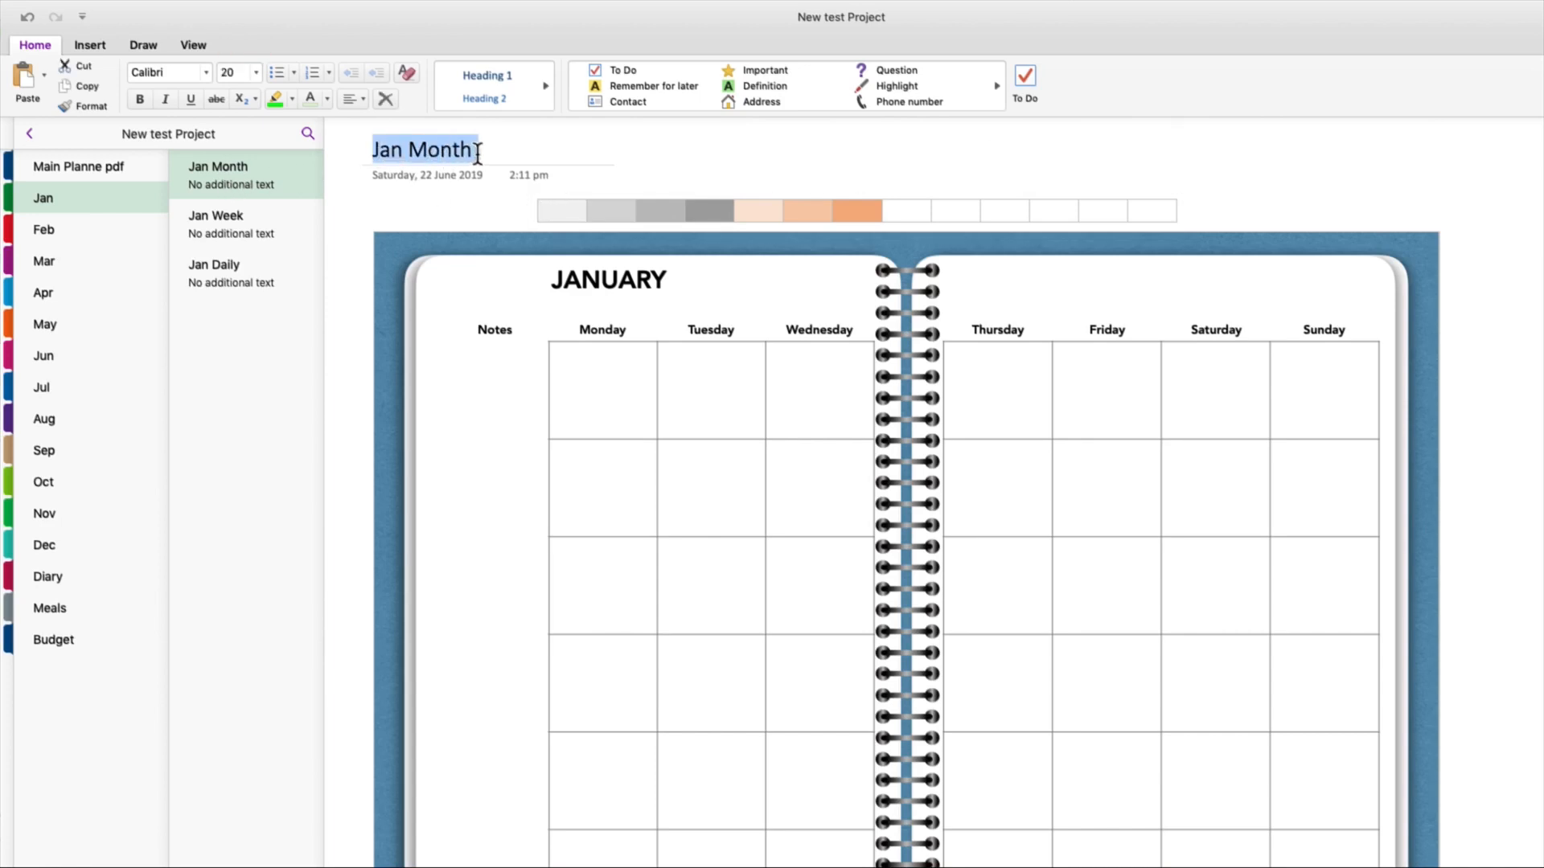
pyautogui.rightClick(423, 145)
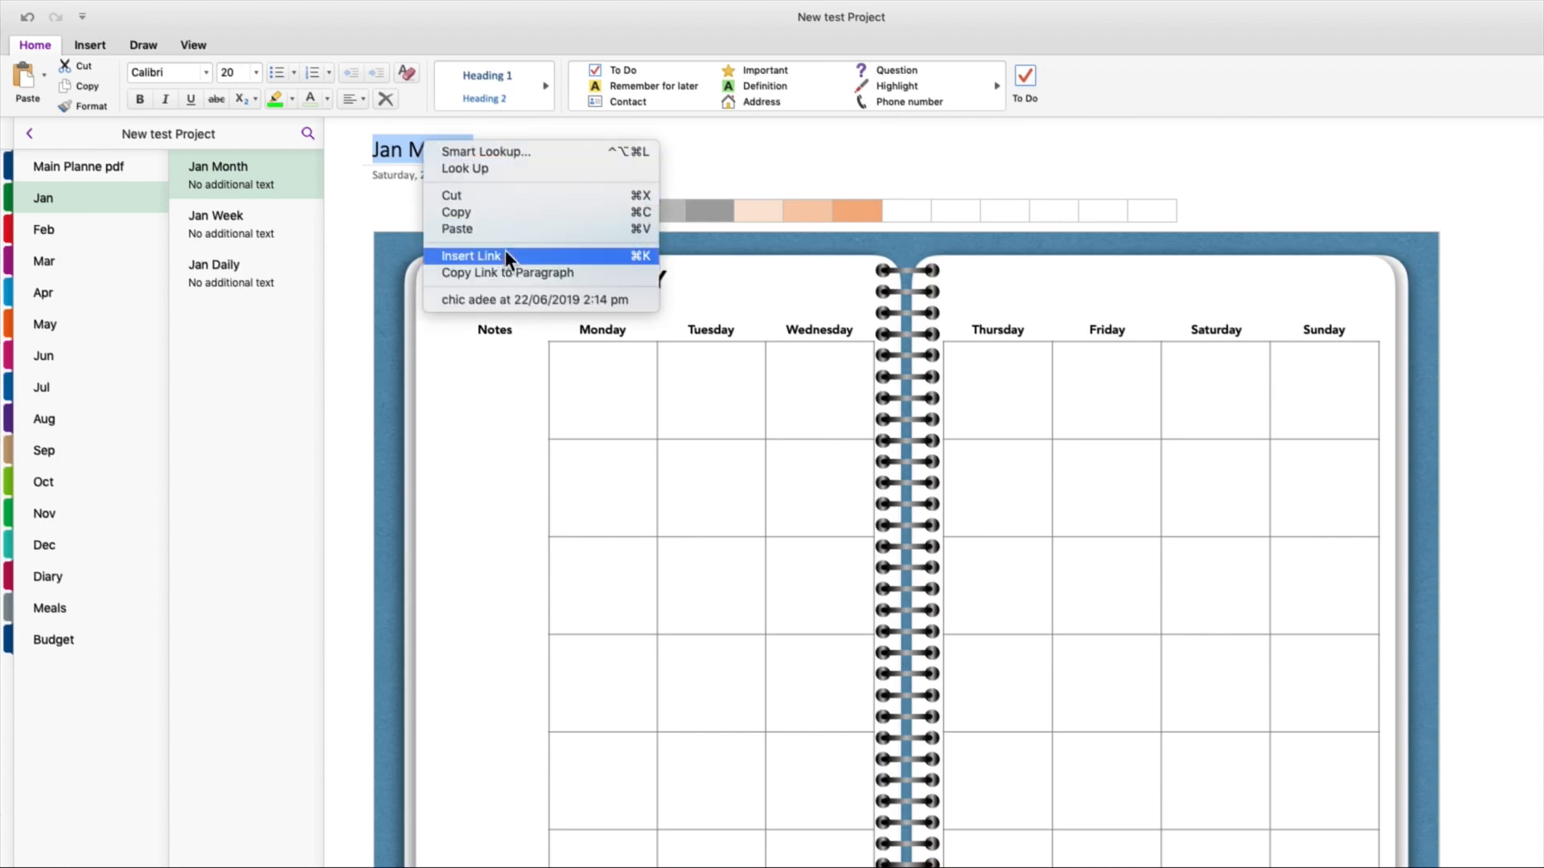
pyautogui.click(505, 272)
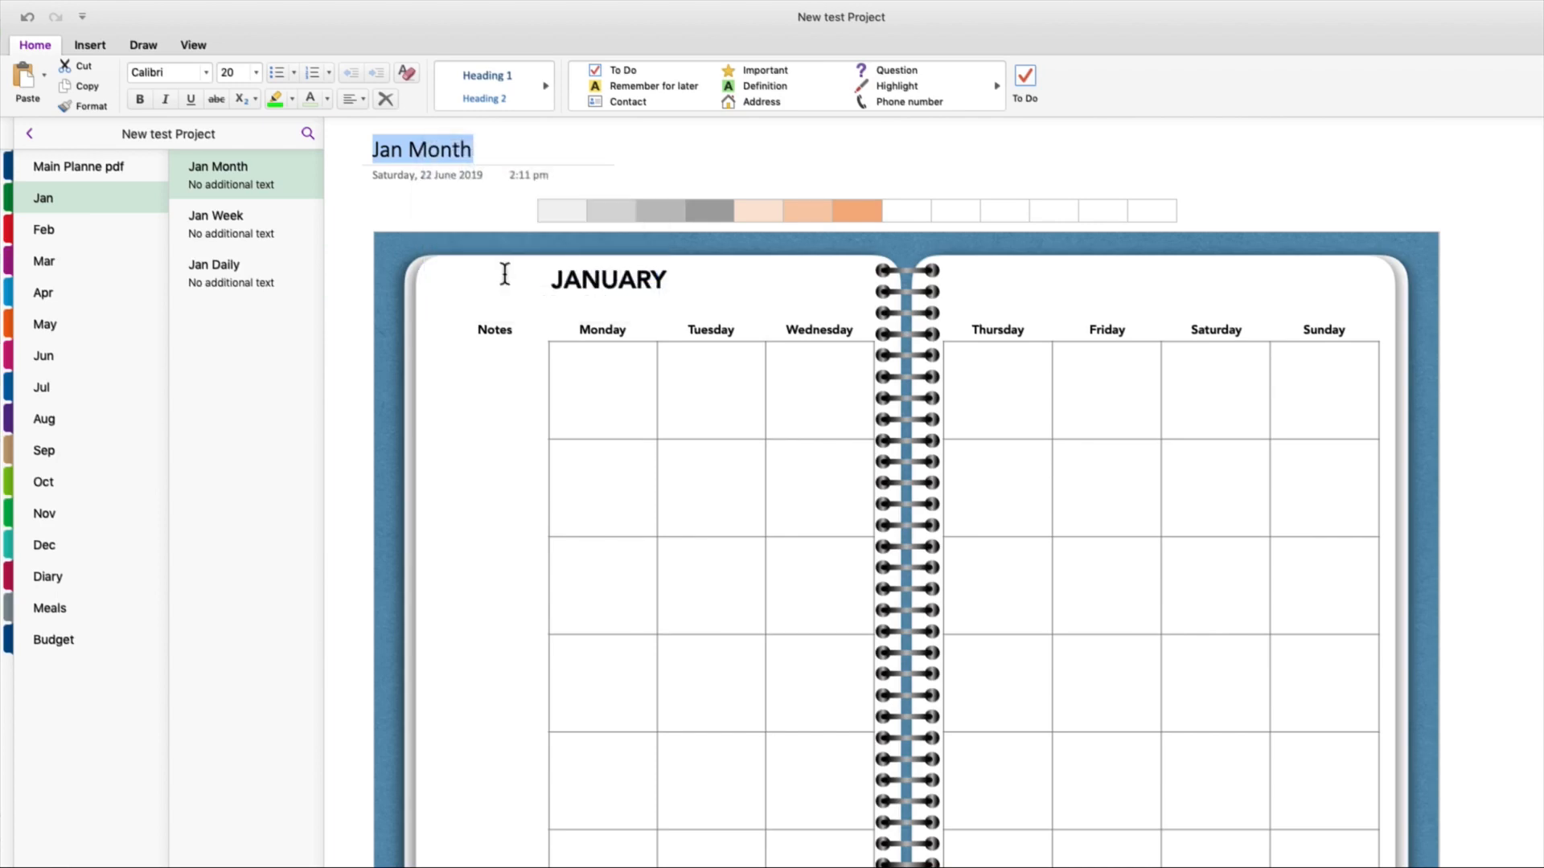
# - Paste the Jan Month link into the table's first cell and widen that column so the link fits on one line
pyautogui.click(557, 207)
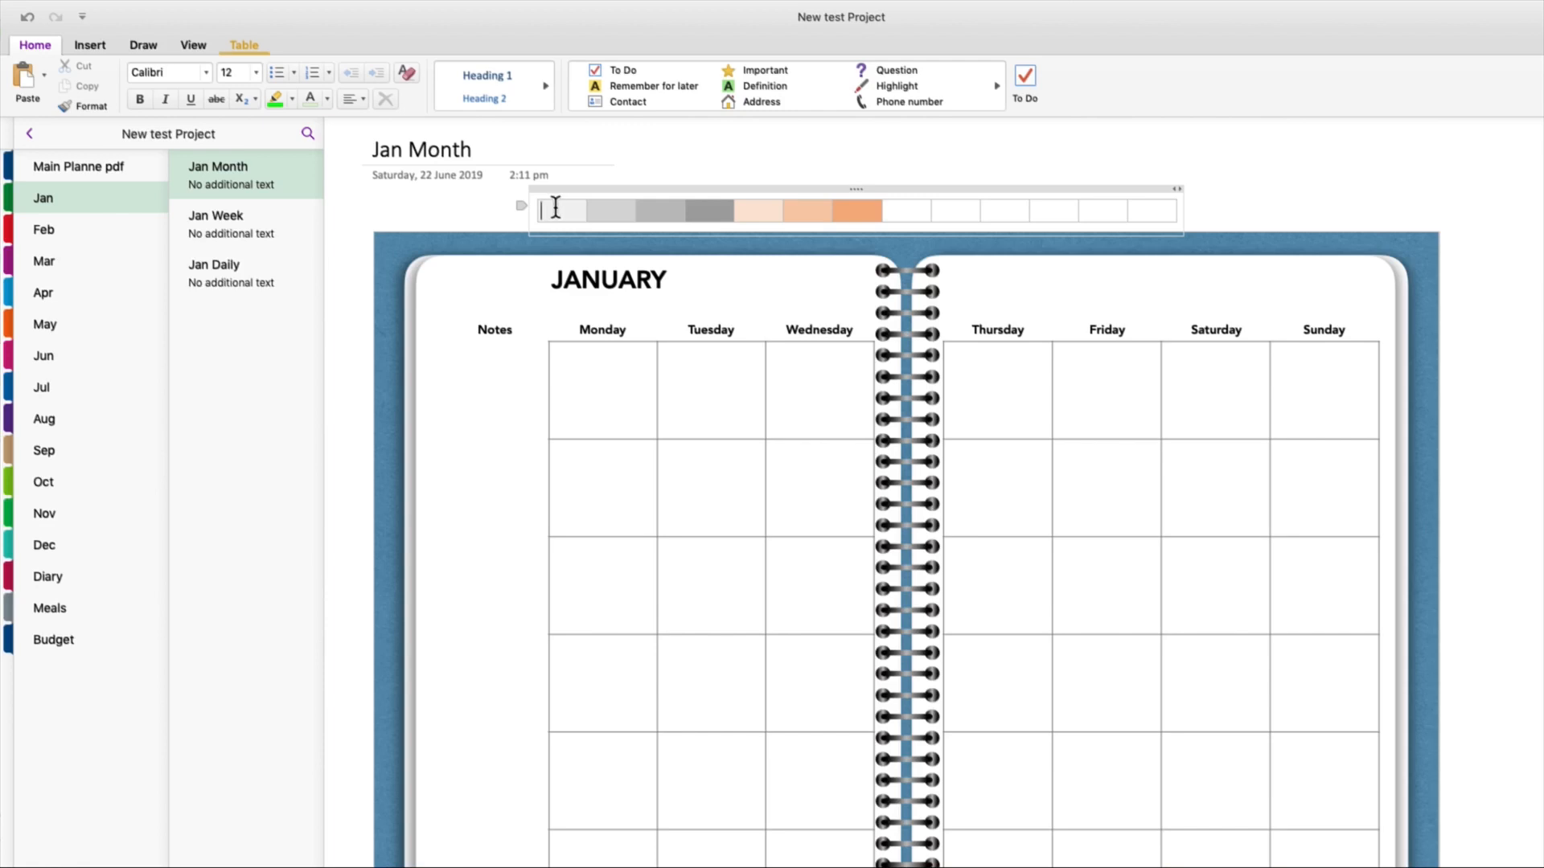
pyautogui.rightClick(555, 208)
pyautogui.click(583, 289)
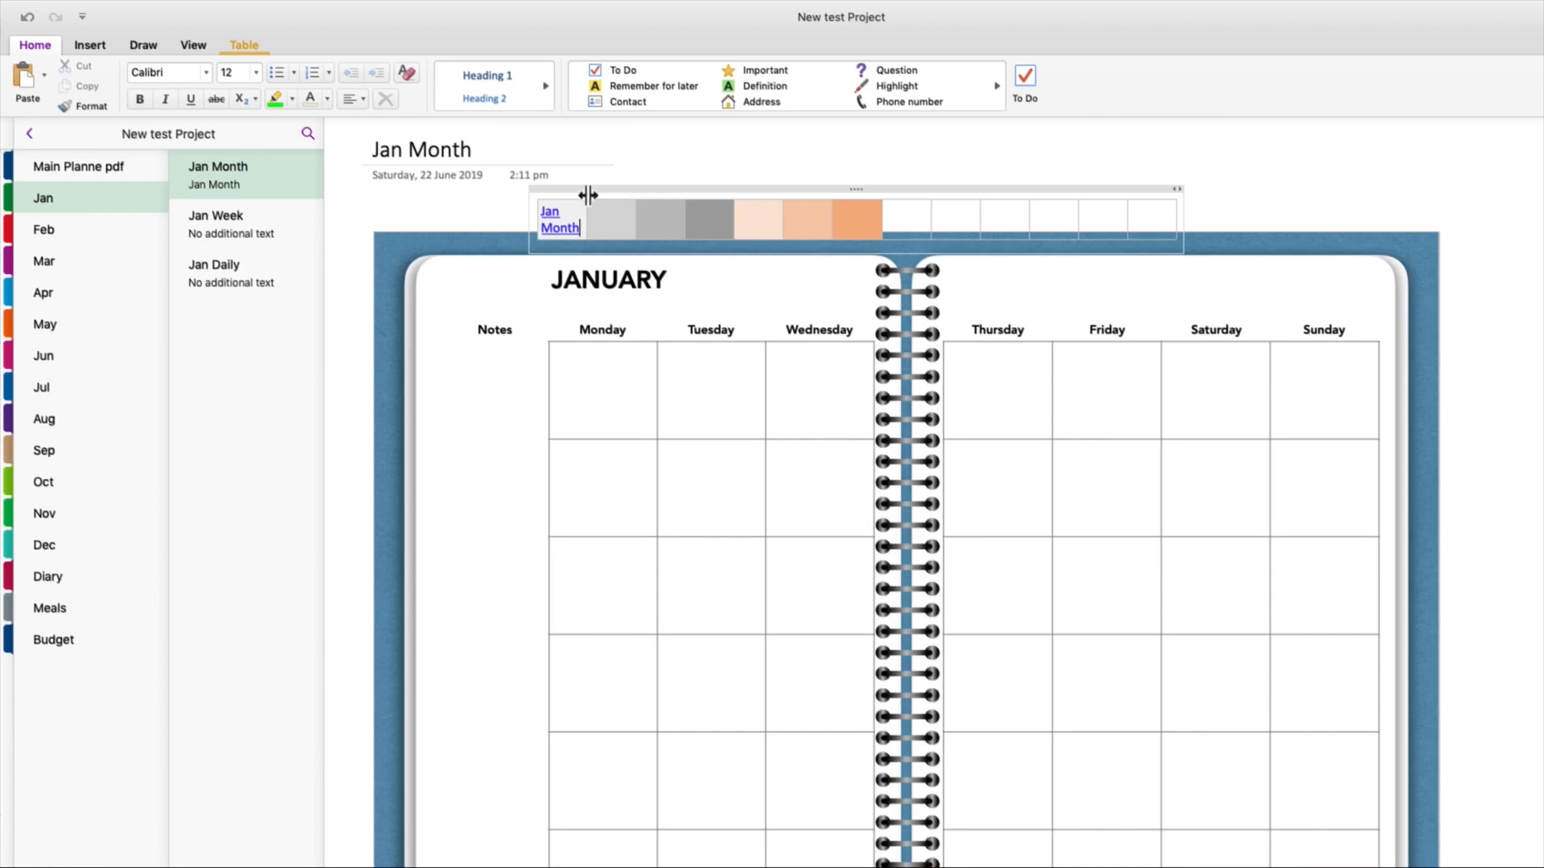
pyautogui.moveTo(587, 195); pyautogui.dragTo(613, 195)
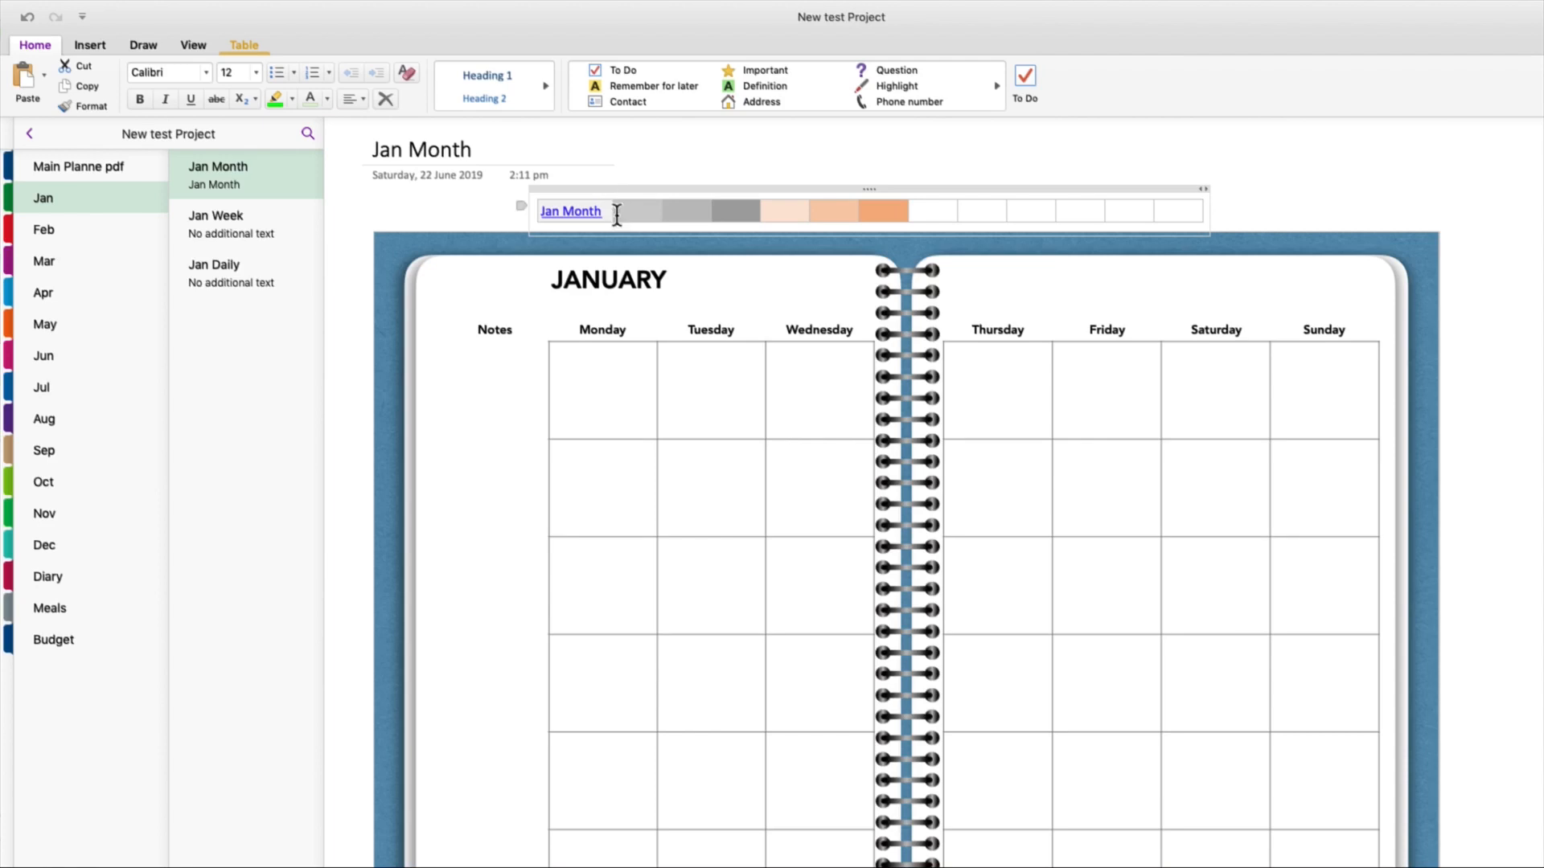
pyautogui.click(217, 220)
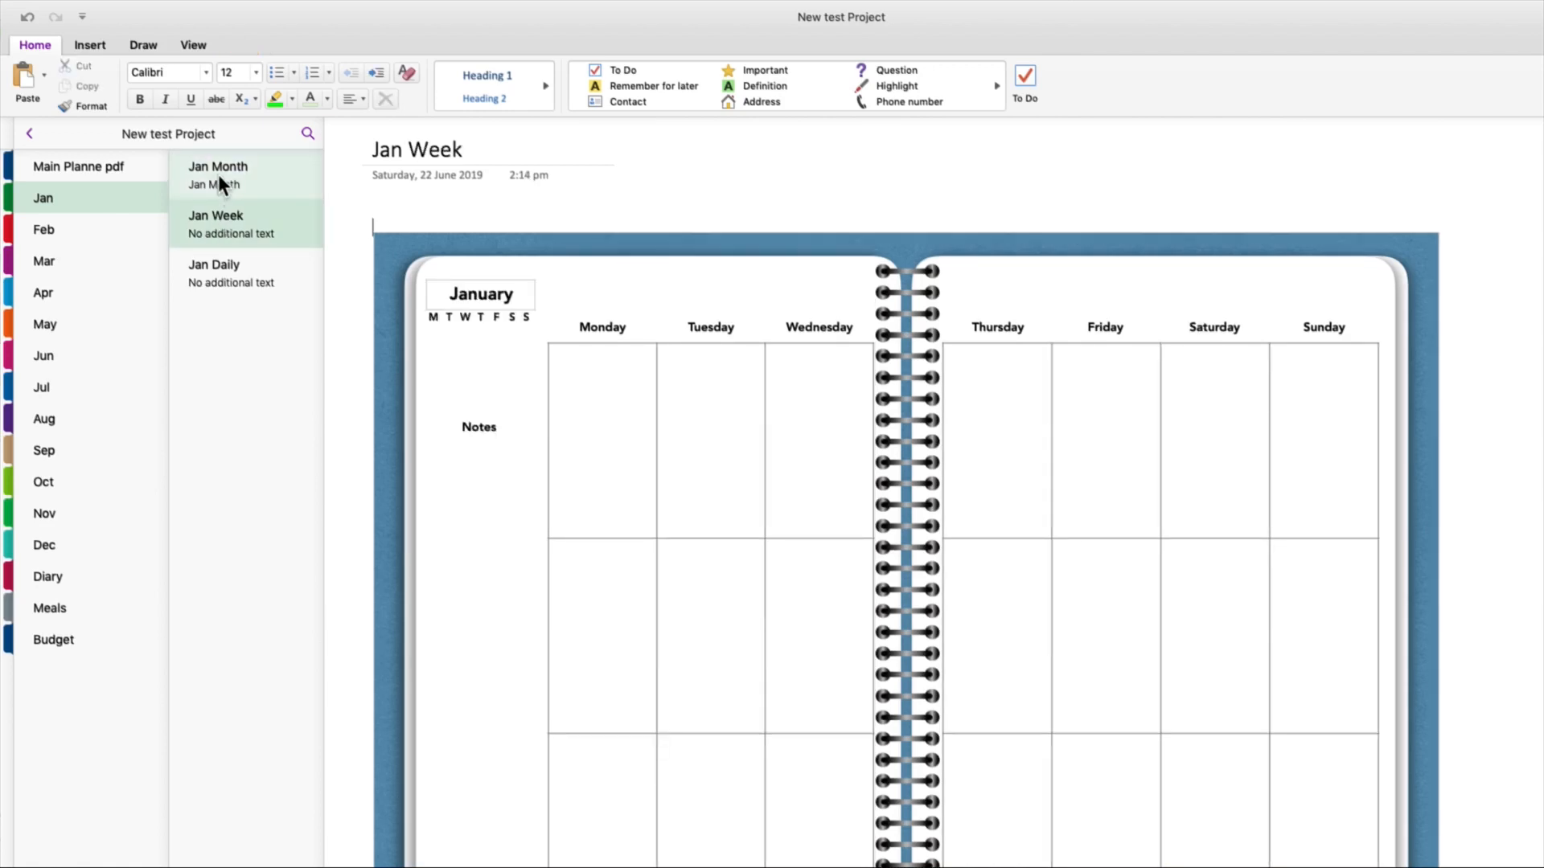
pyautogui.click(219, 176)
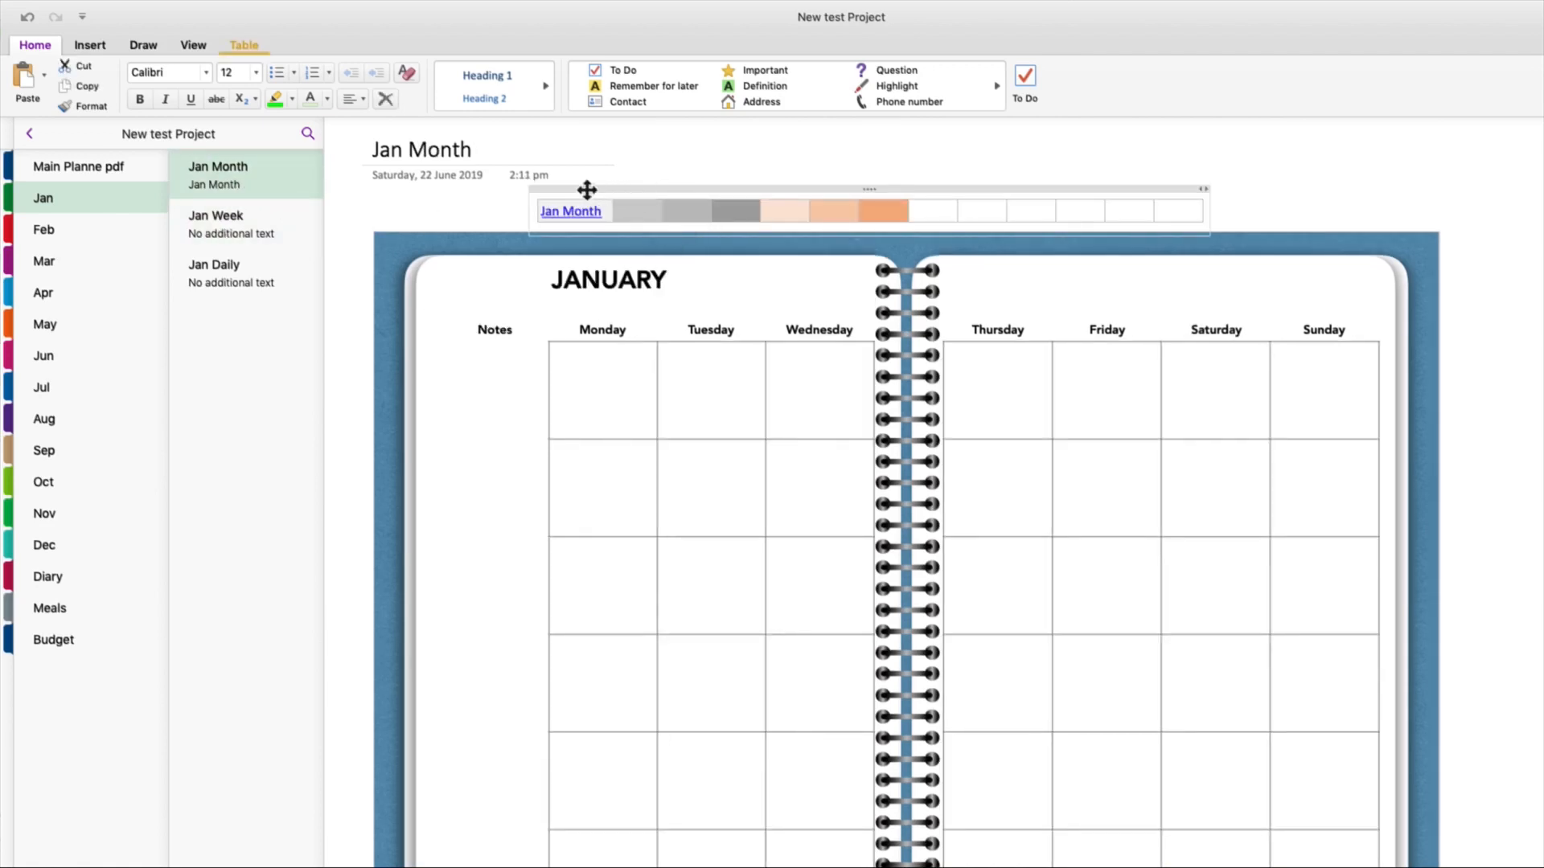
pyautogui.click(43, 230)
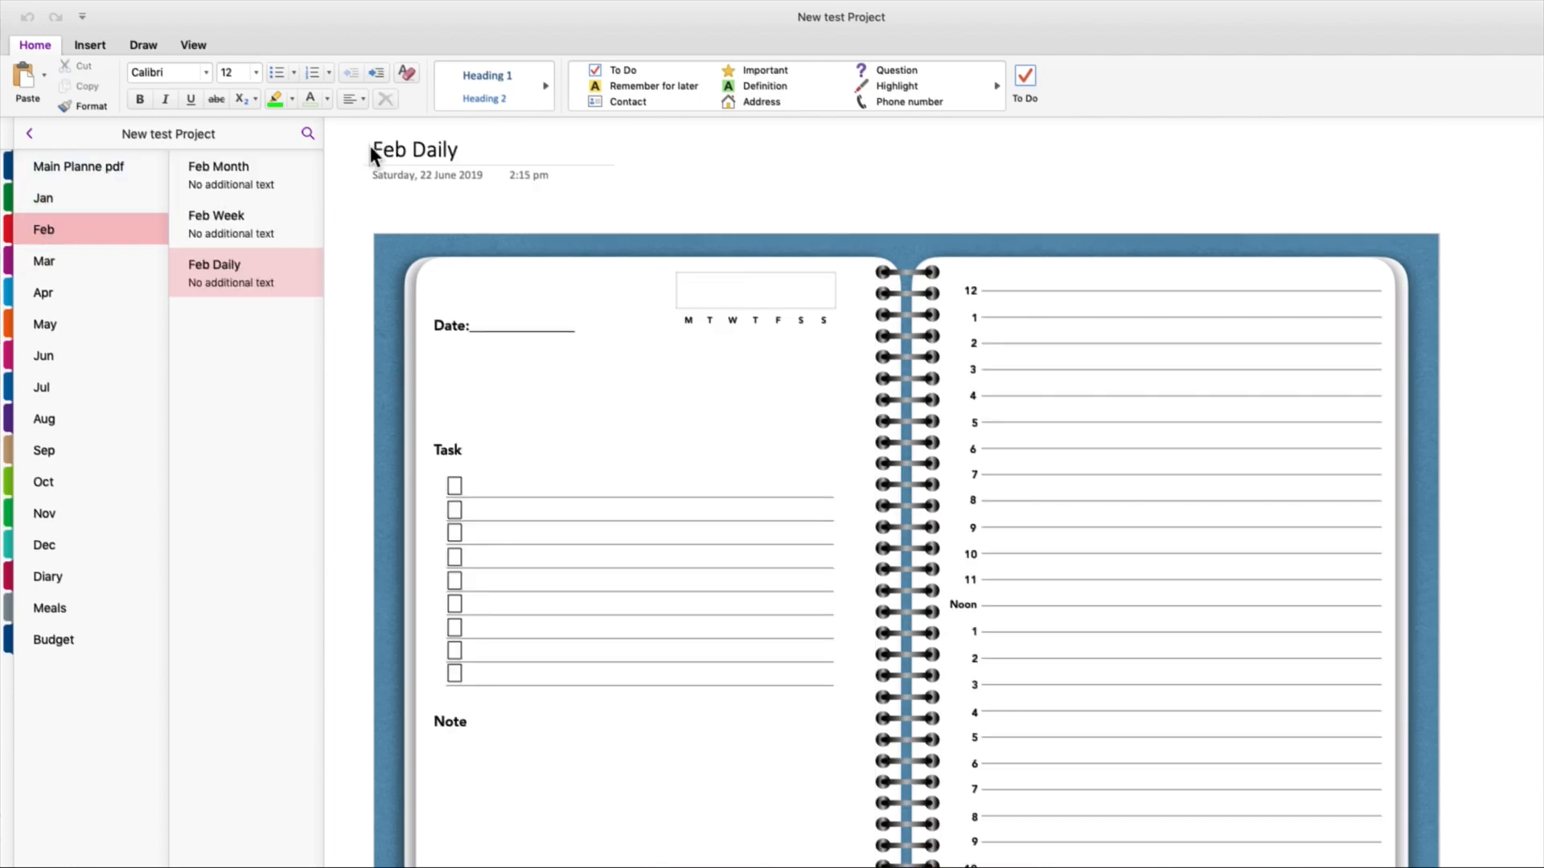
pyautogui.moveTo(370, 148); pyautogui.dragTo(455, 148)
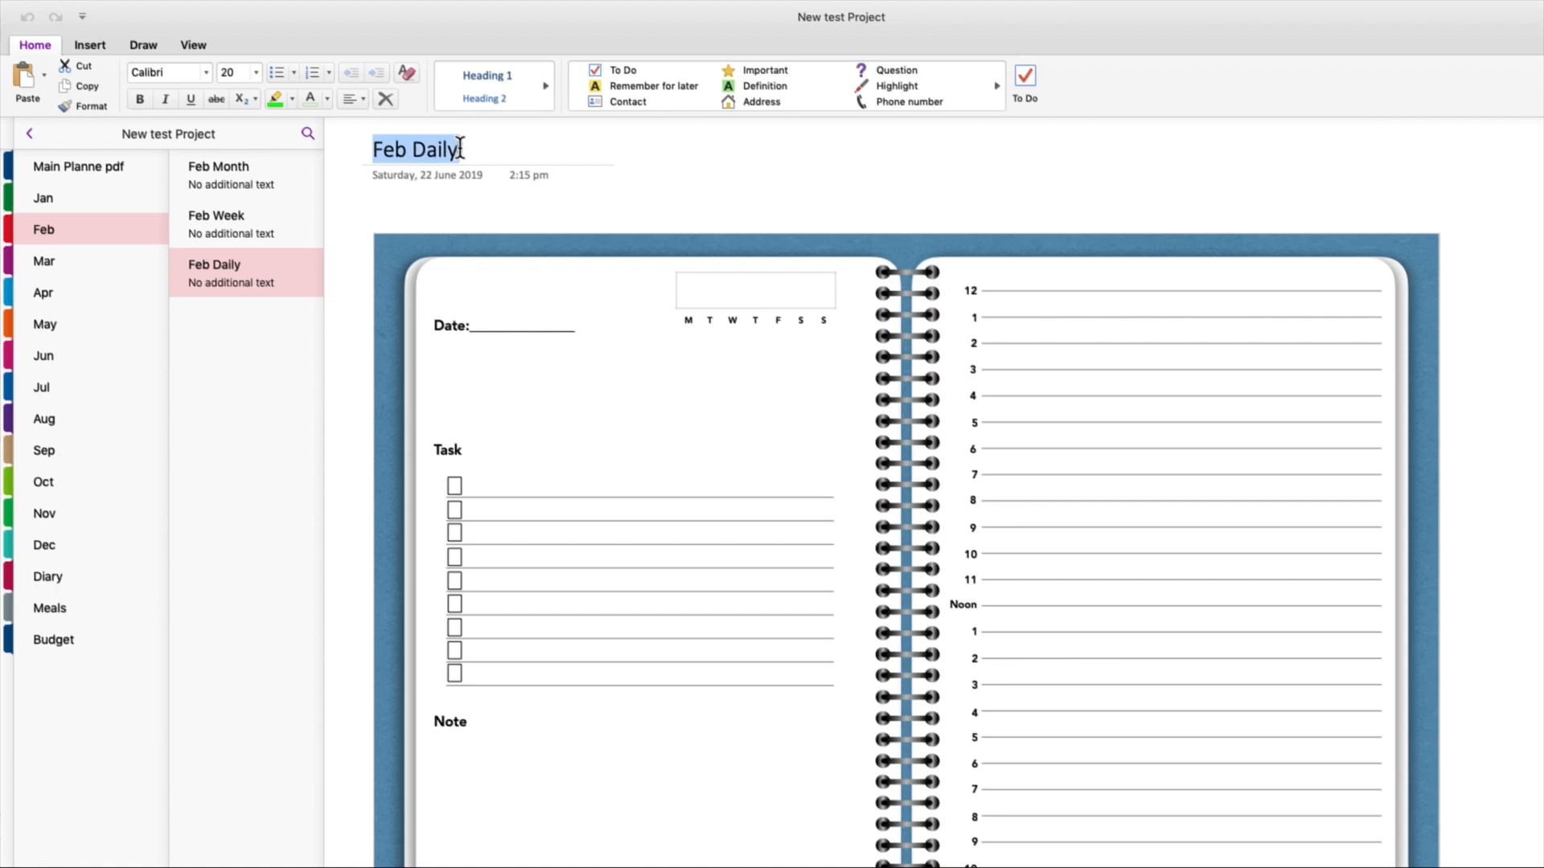
pyautogui.click(50, 196)
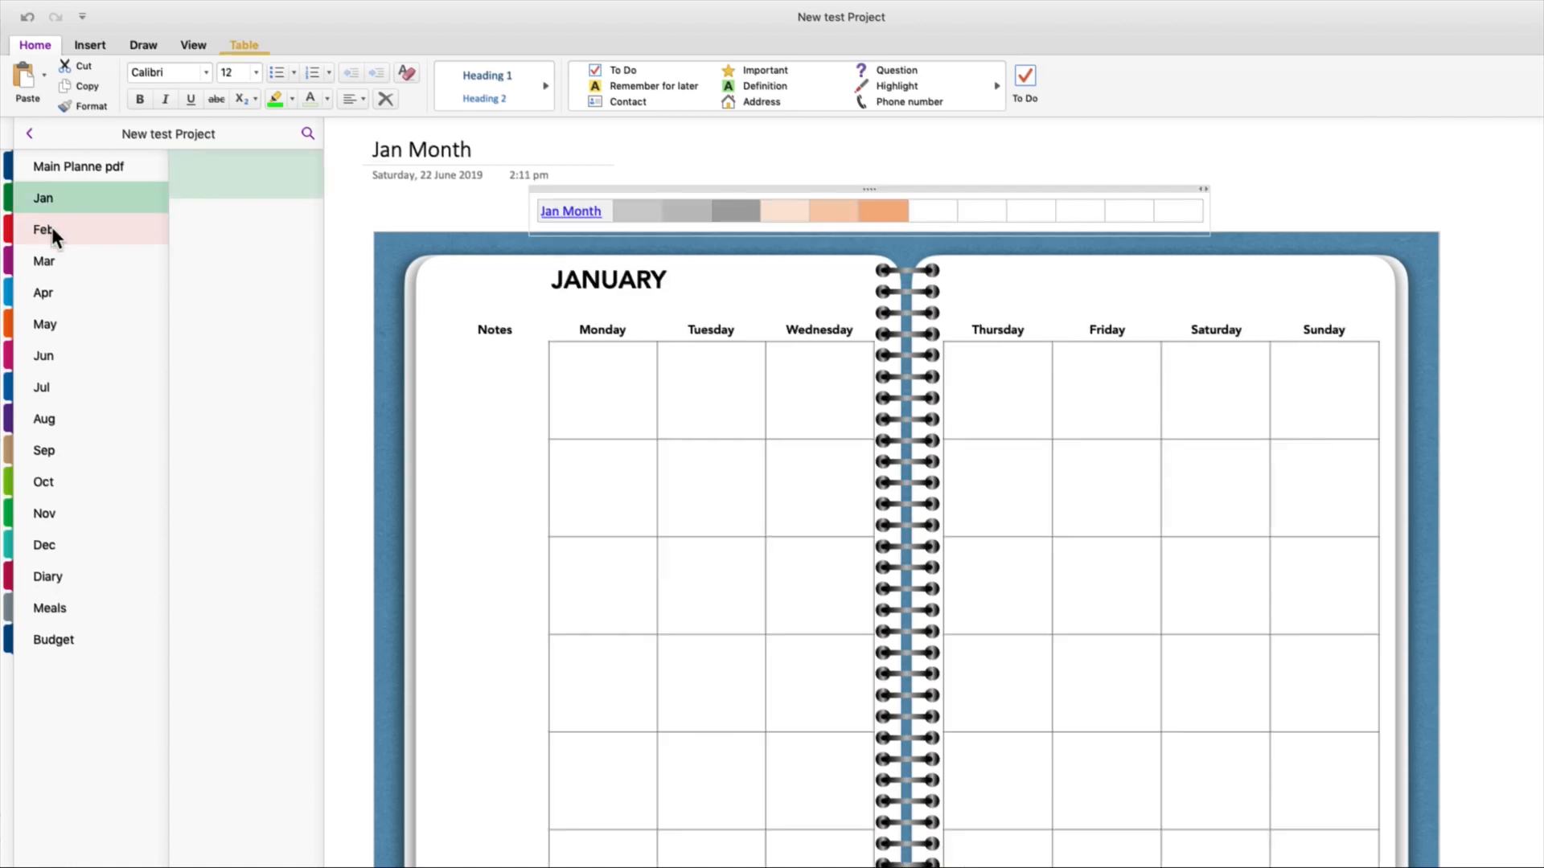
# - Copy the paragraph link of the "Feb Month" page title in the Feb section
pyautogui.click(48, 229)
pyautogui.click(233, 169)
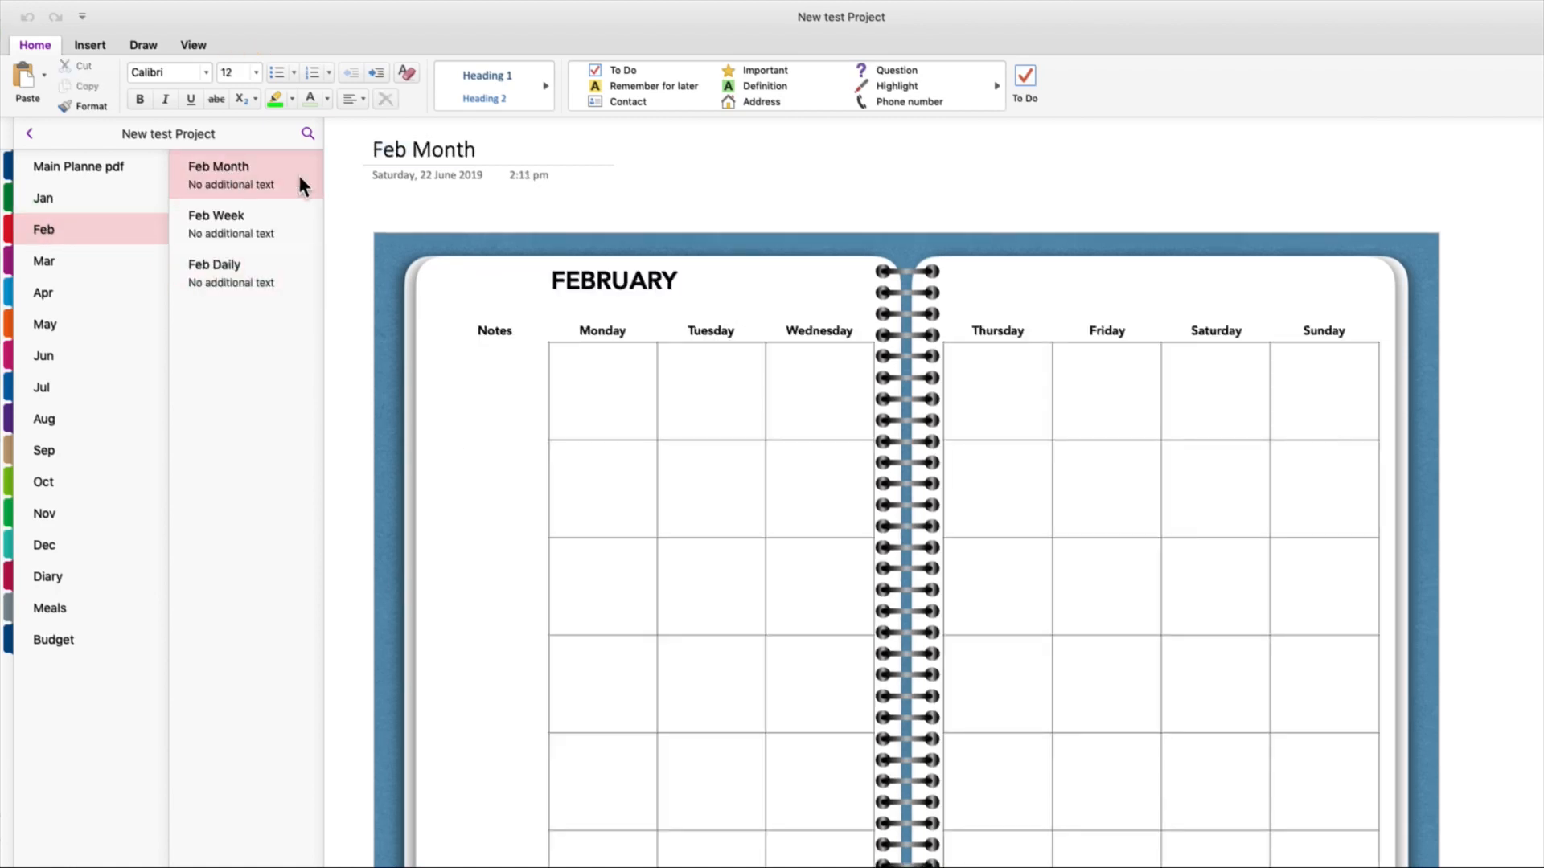
pyautogui.moveTo(375, 146); pyautogui.dragTo(474, 157)
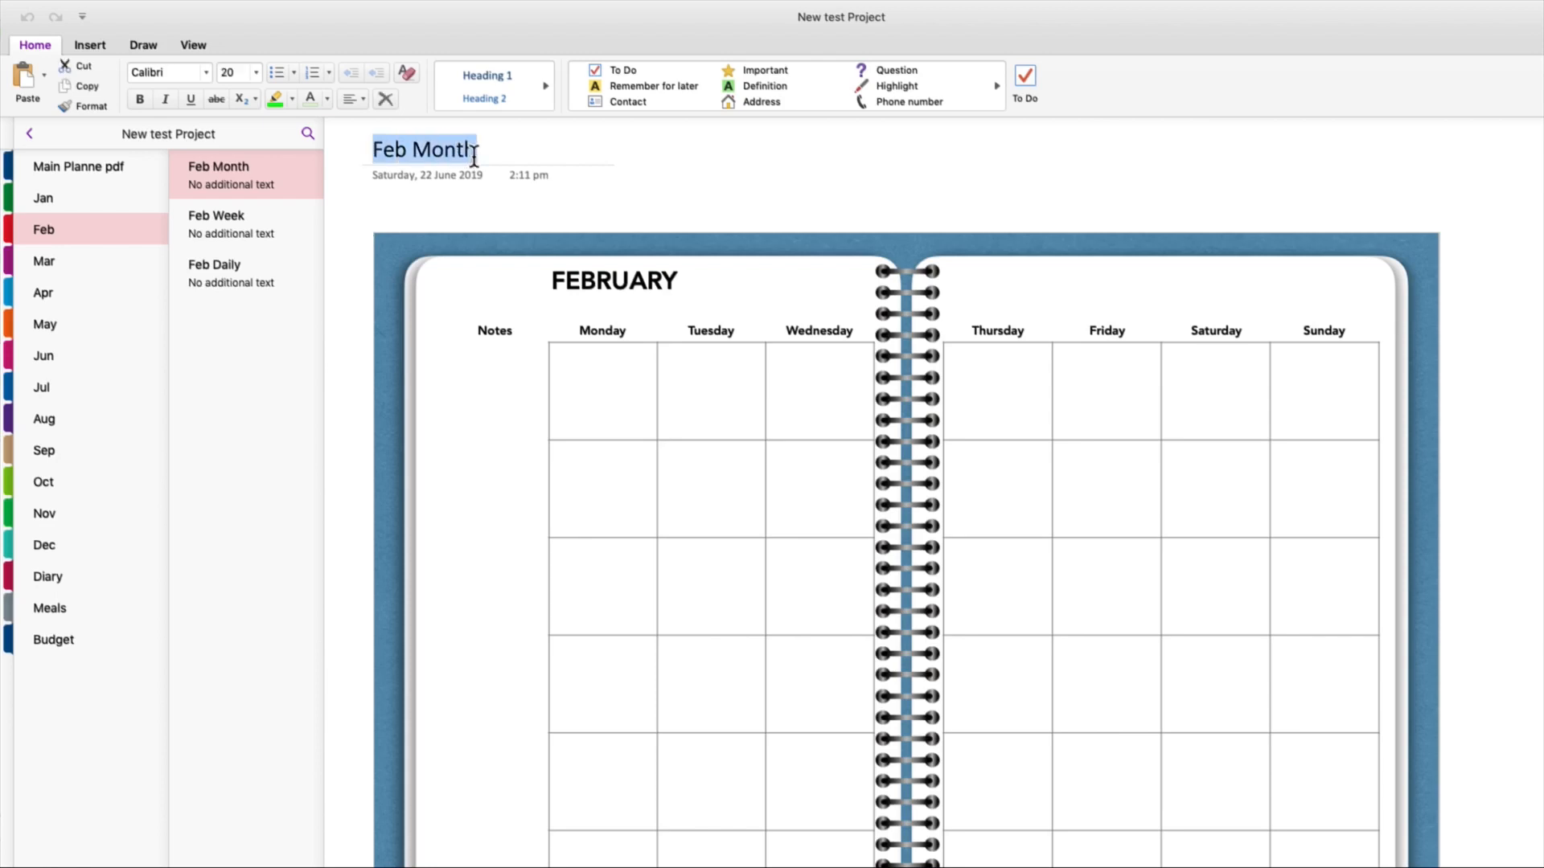
pyautogui.rightClick(438, 148)
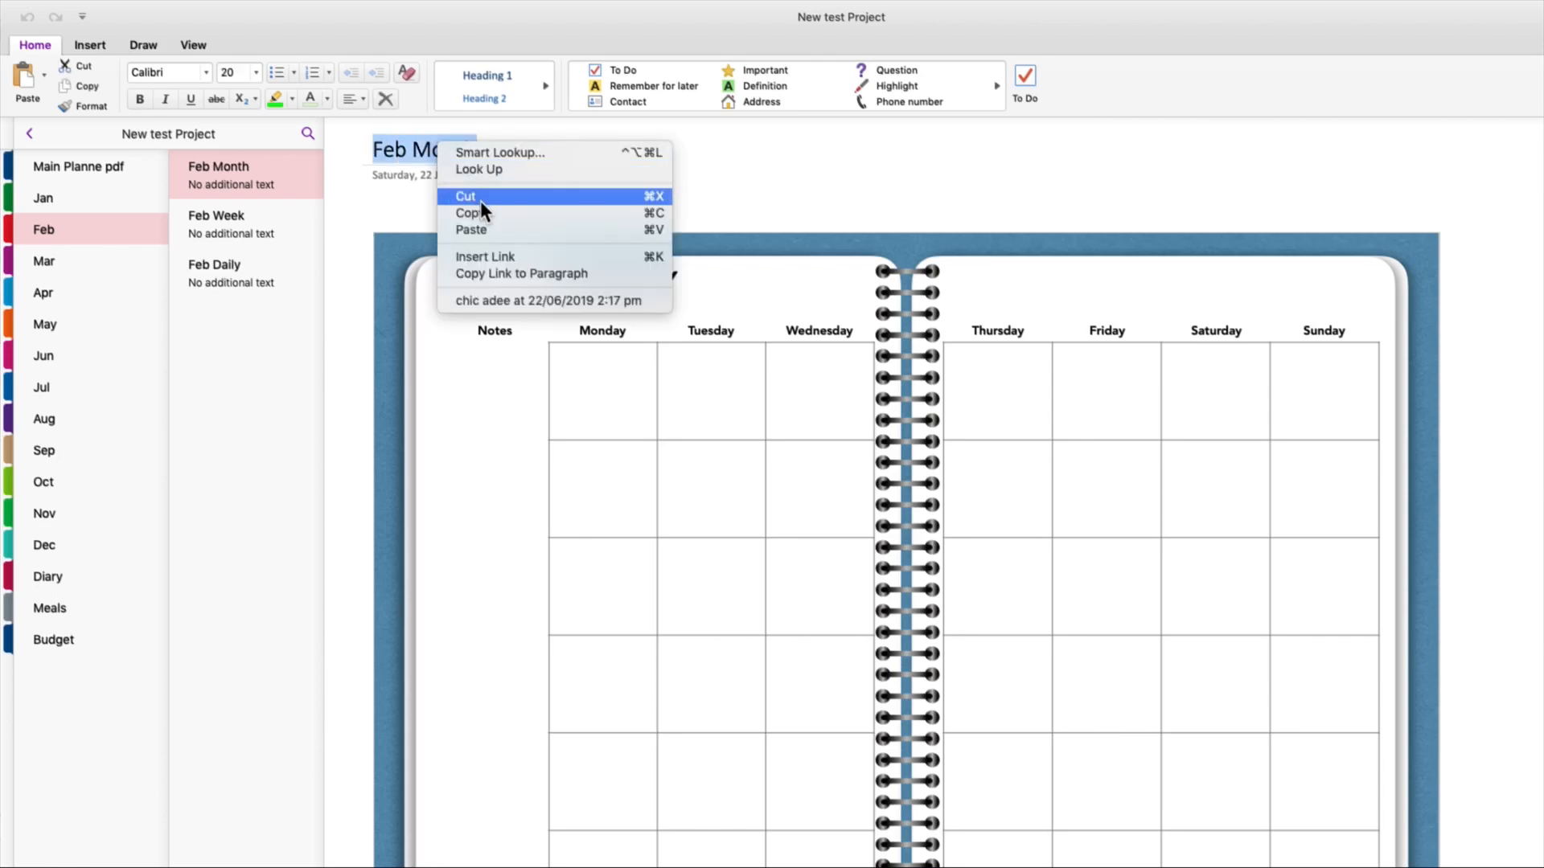
pyautogui.click(526, 273)
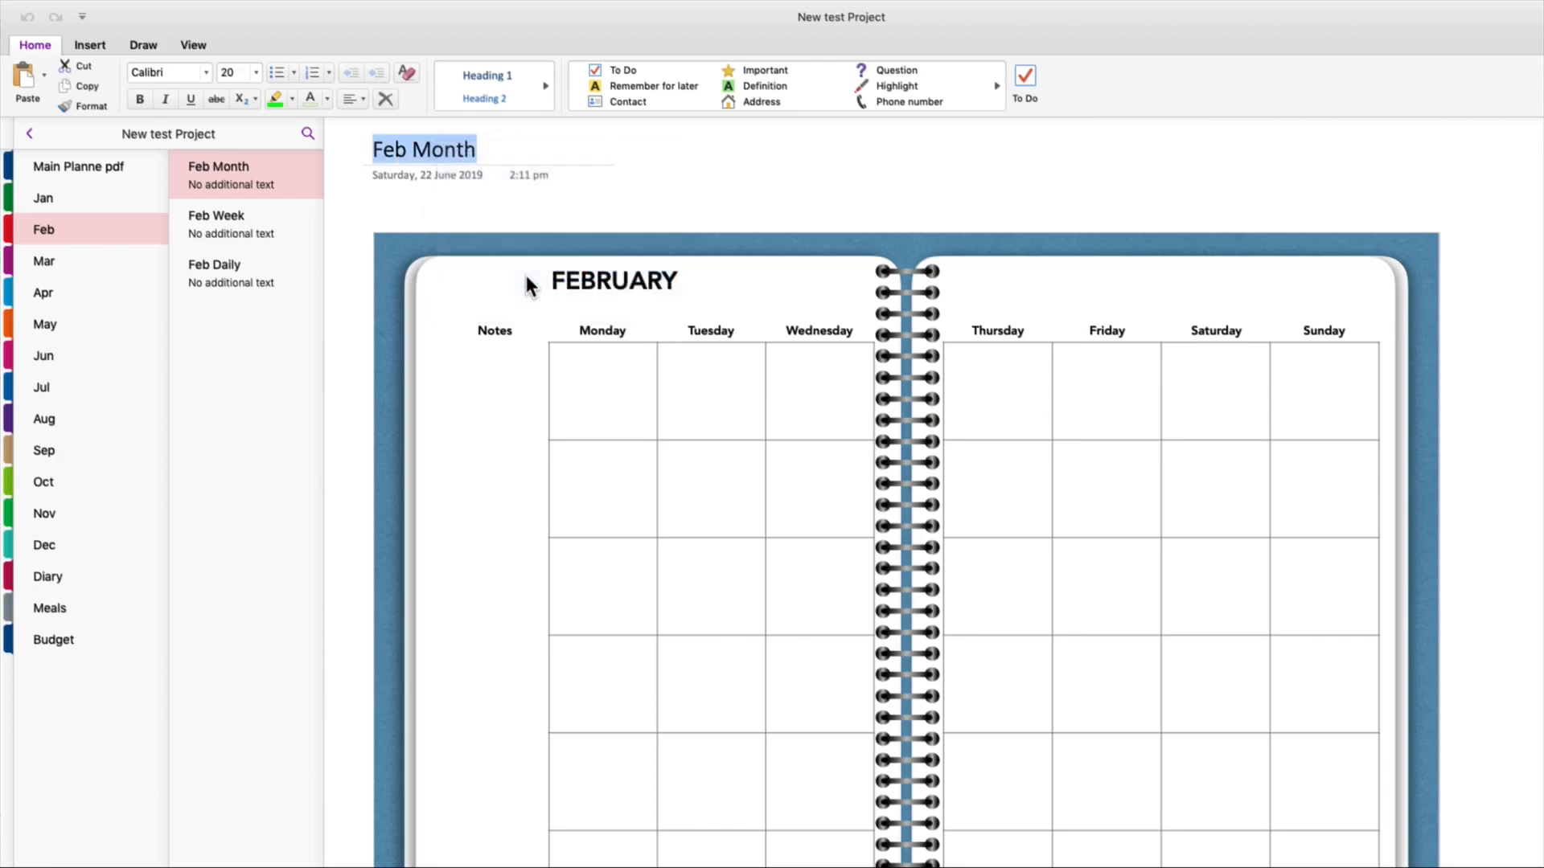
# - Paste the Feb Month link into the second cell of the Jan Month table and widen that column to fit it on one line
pyautogui.click(55, 196)
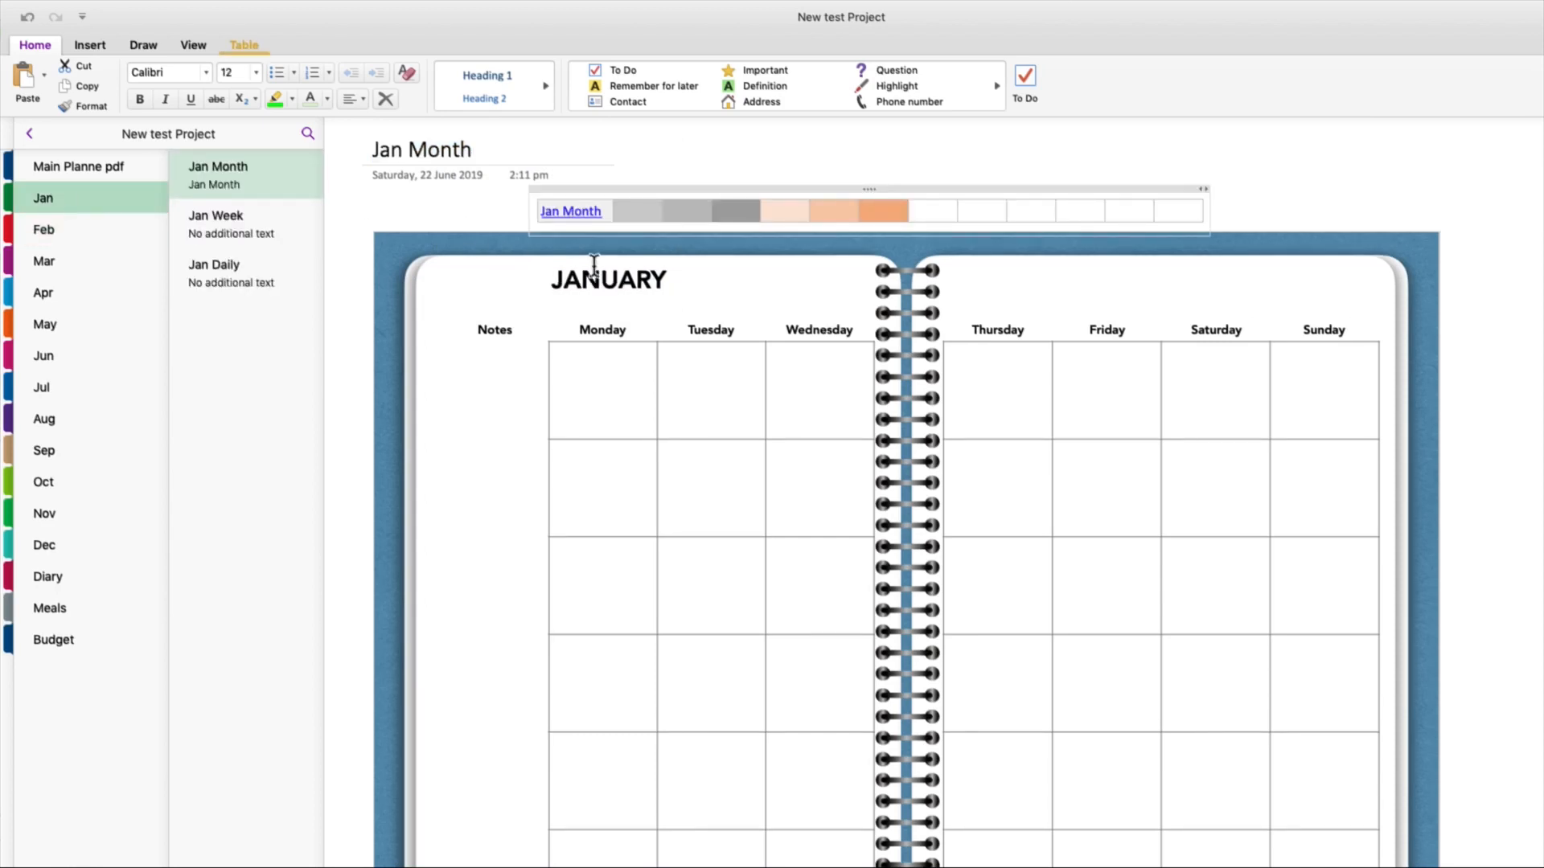
pyautogui.click(634, 210)
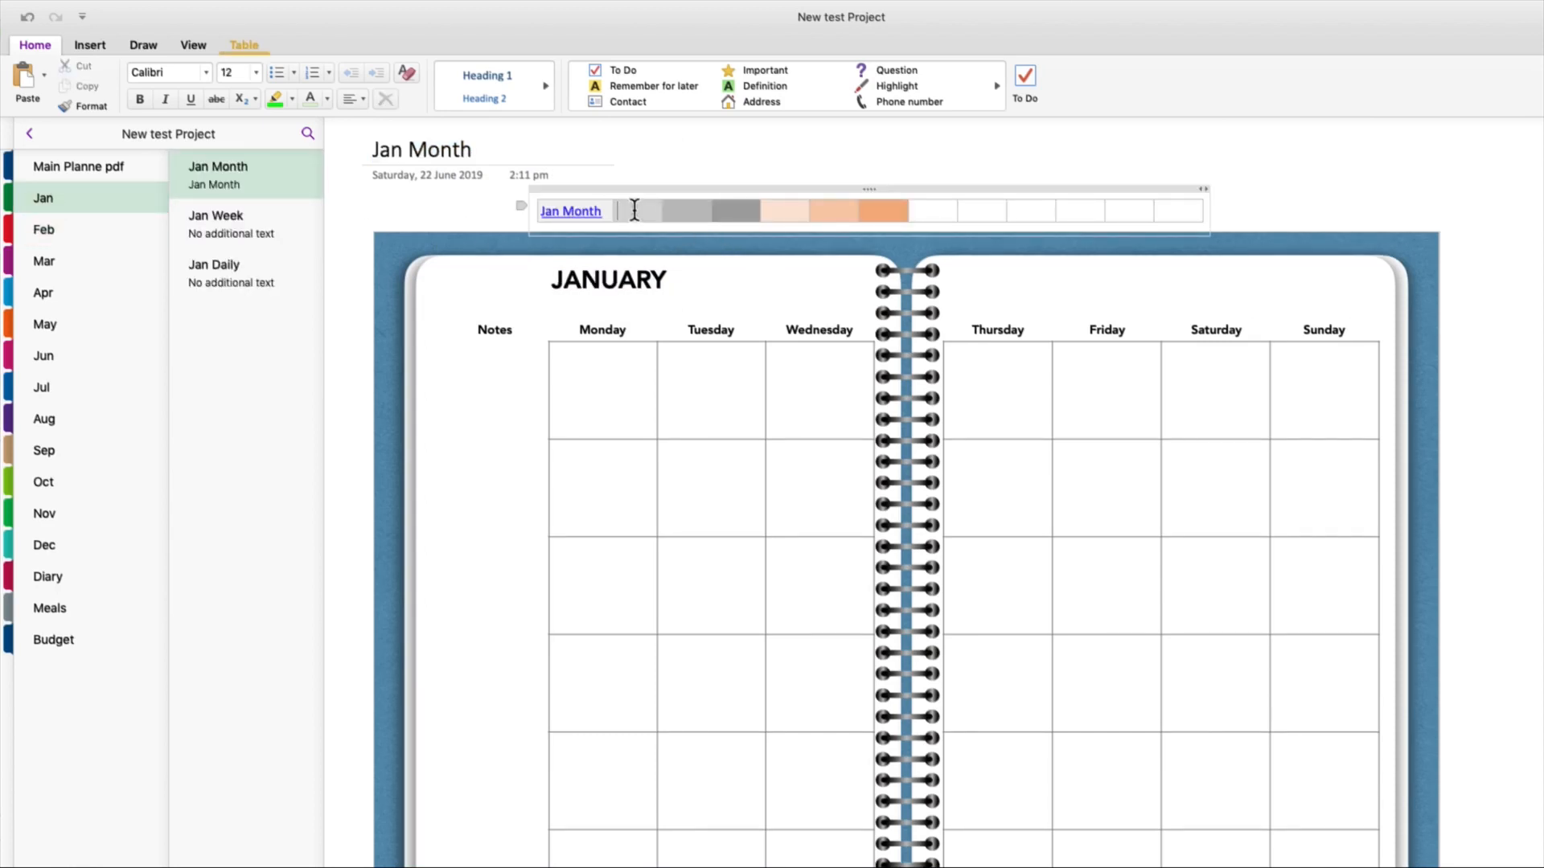
pyautogui.rightClick(635, 209)
pyautogui.click(664, 291)
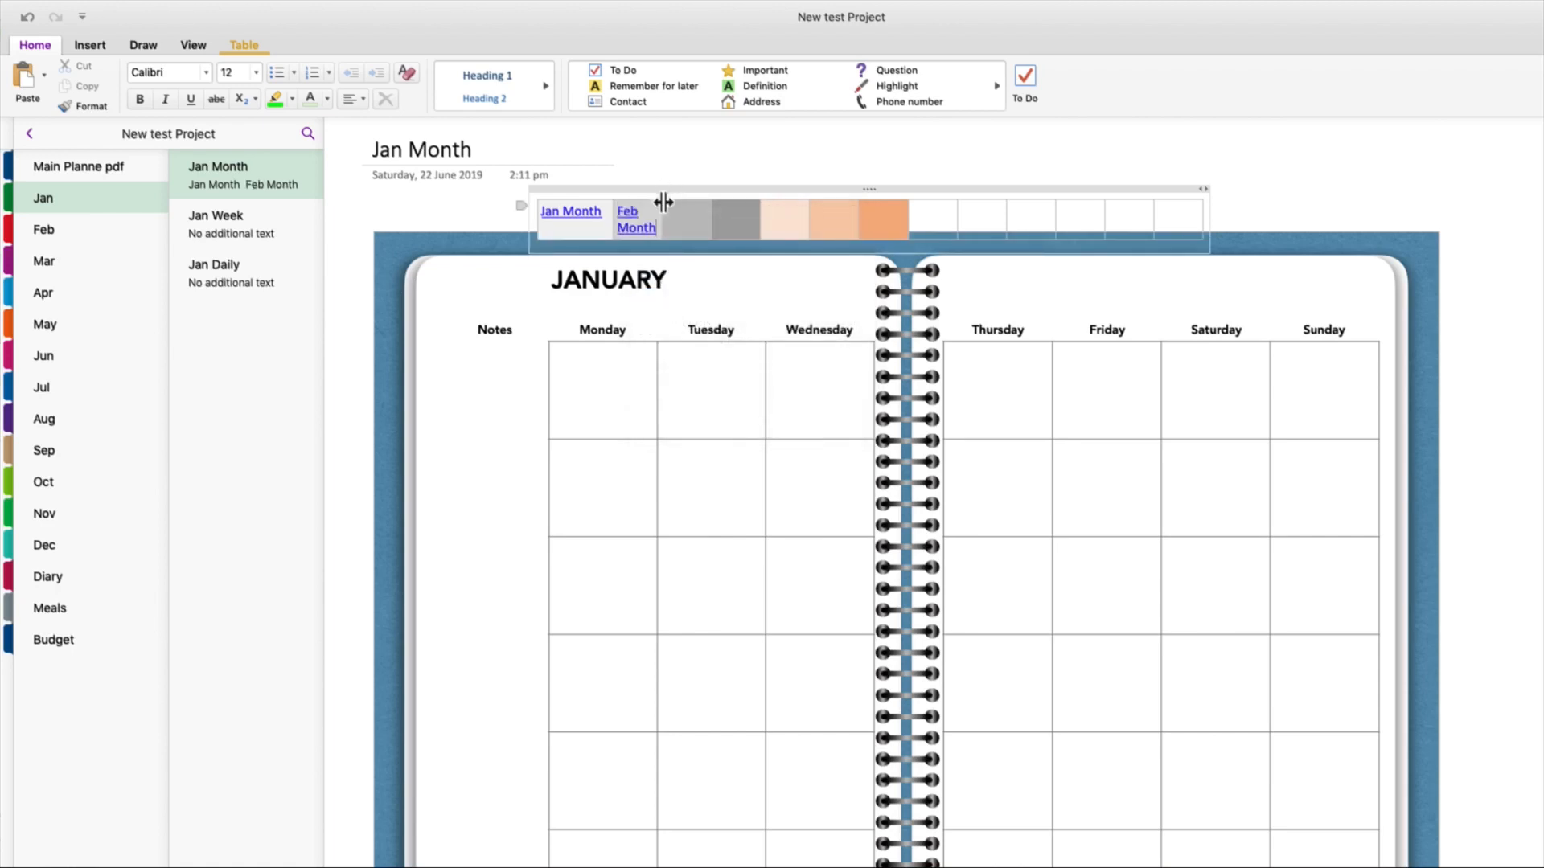
pyautogui.moveTo(658, 207); pyautogui.dragTo(685, 206)
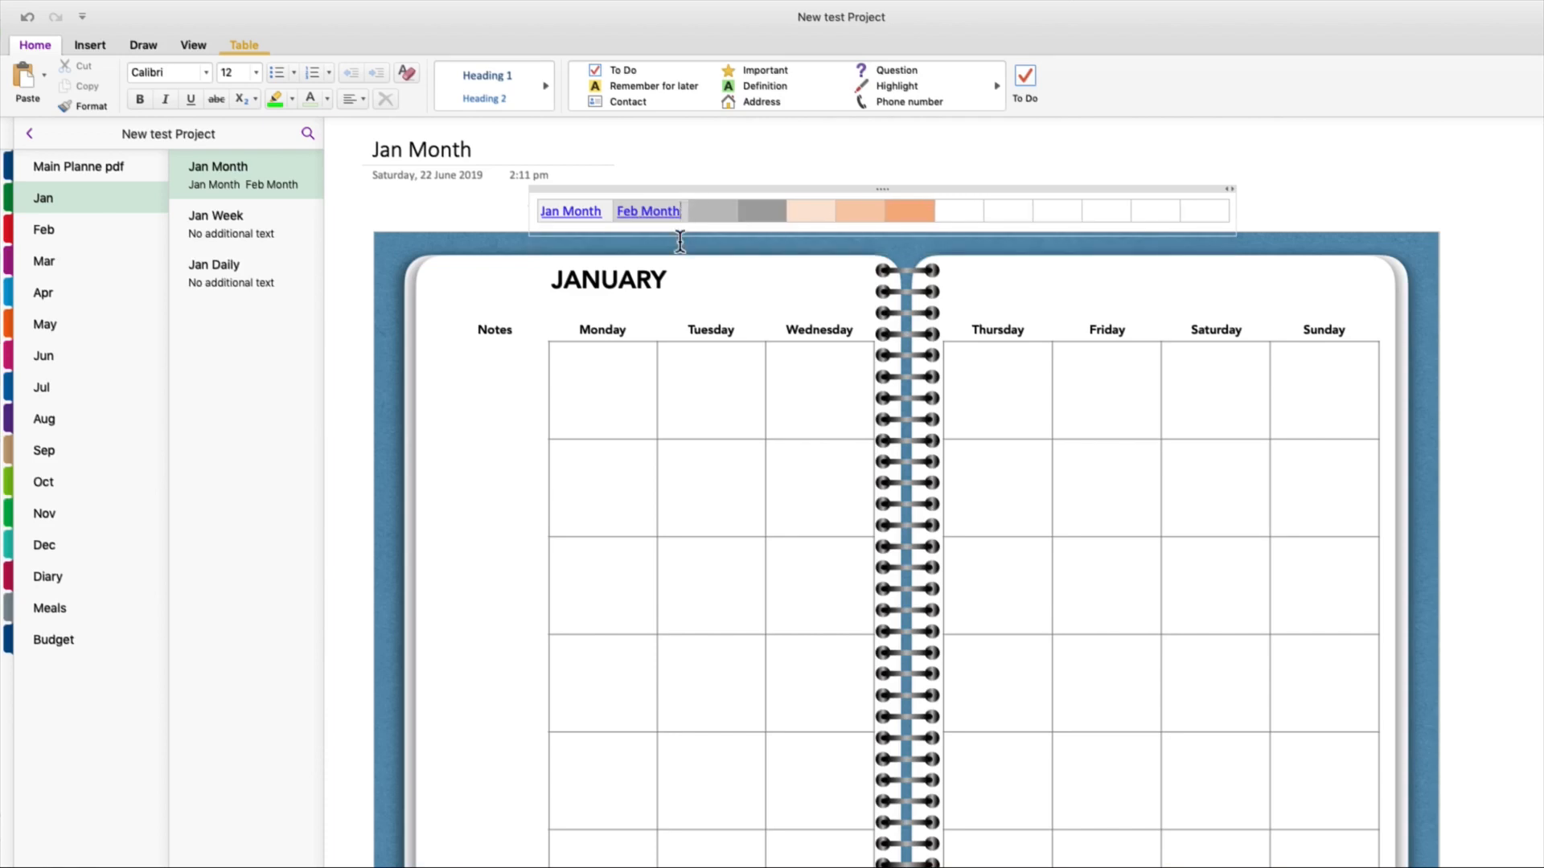
# - Copy the paragraph link of the "Mar Month" page title in the Mar section
pyautogui.click(47, 259)
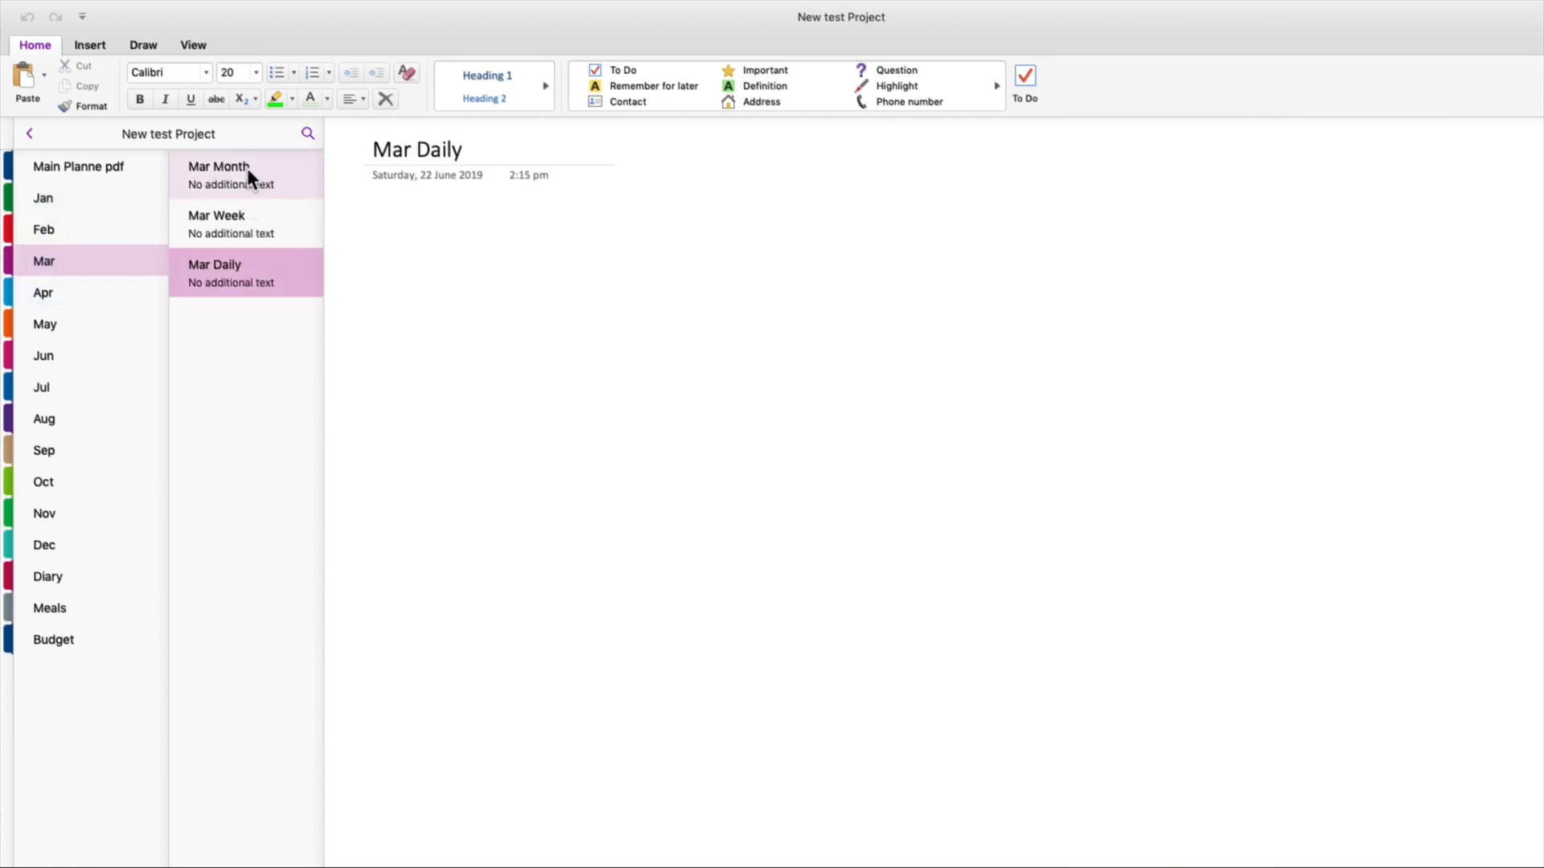
pyautogui.click(248, 167)
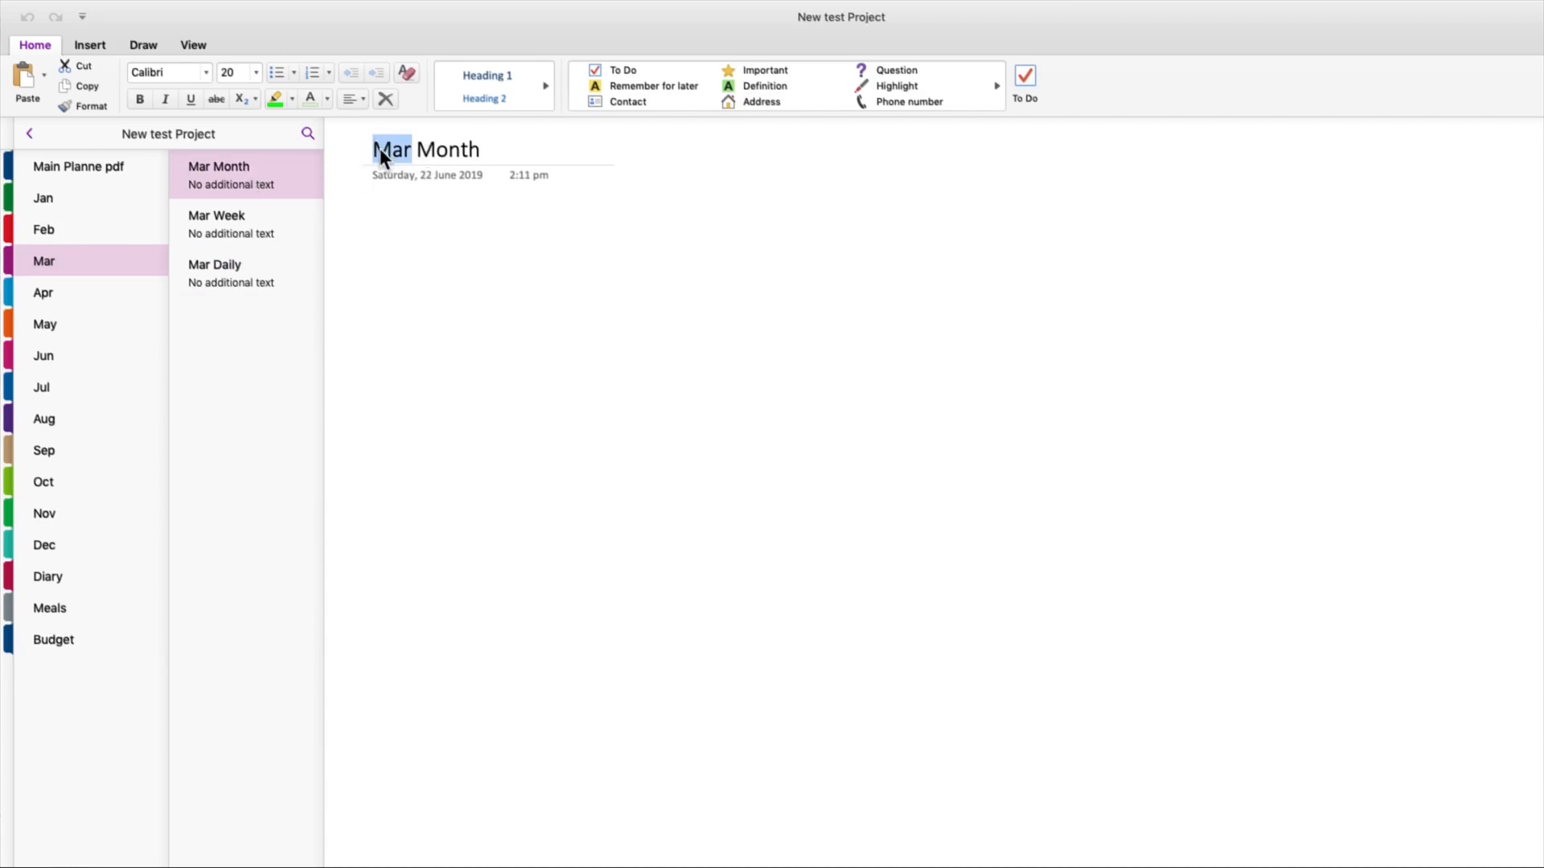
pyautogui.click(493, 154)
pyautogui.moveTo(375, 143); pyautogui.dragTo(479, 155)
pyautogui.press('super+c')
pyautogui.rightClick(416, 147)
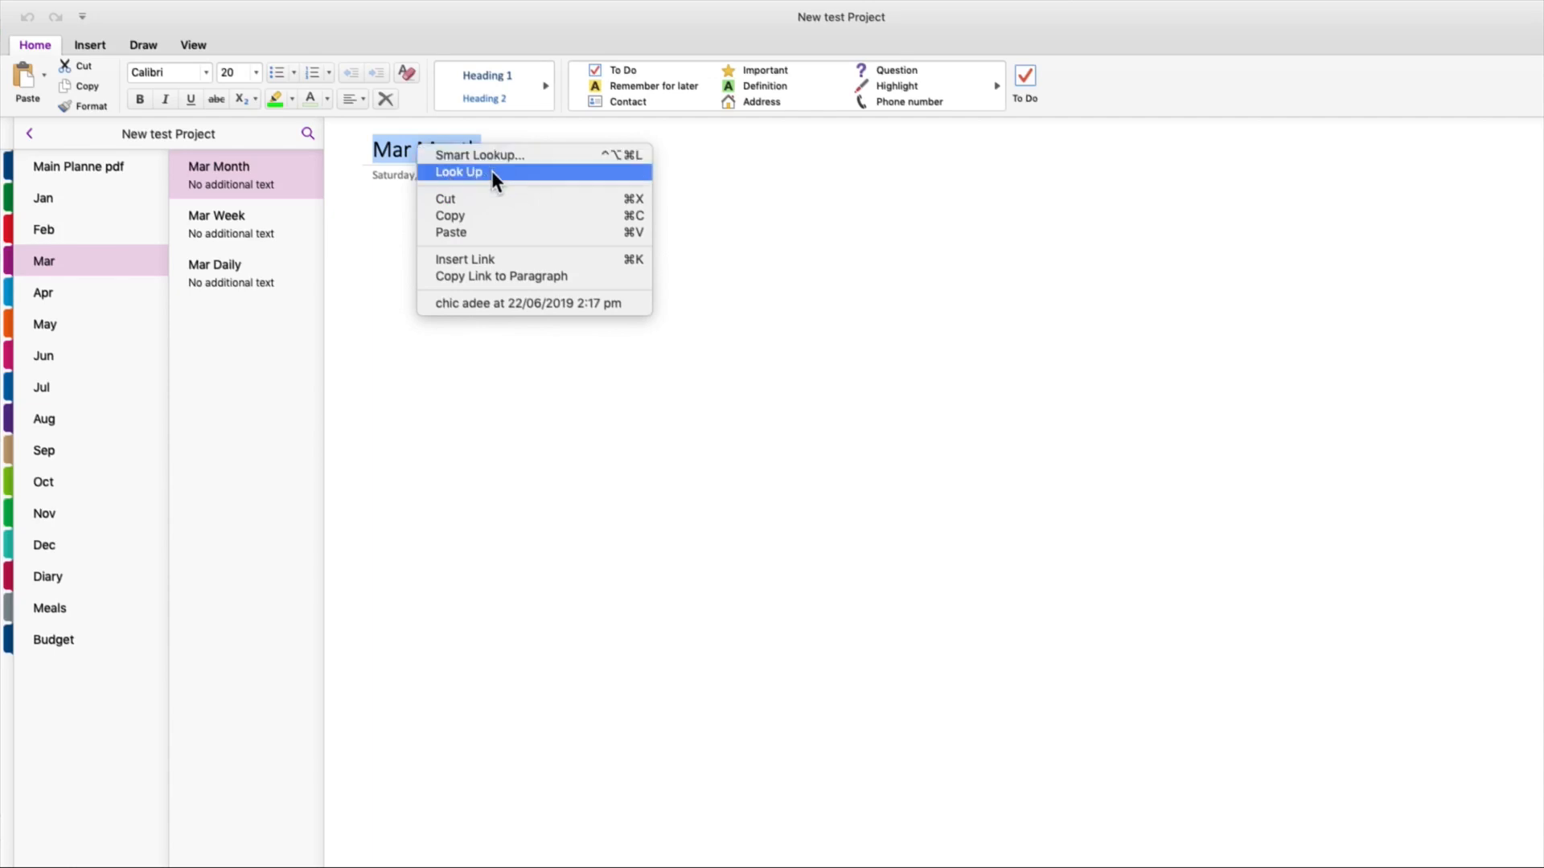
pyautogui.click(479, 275)
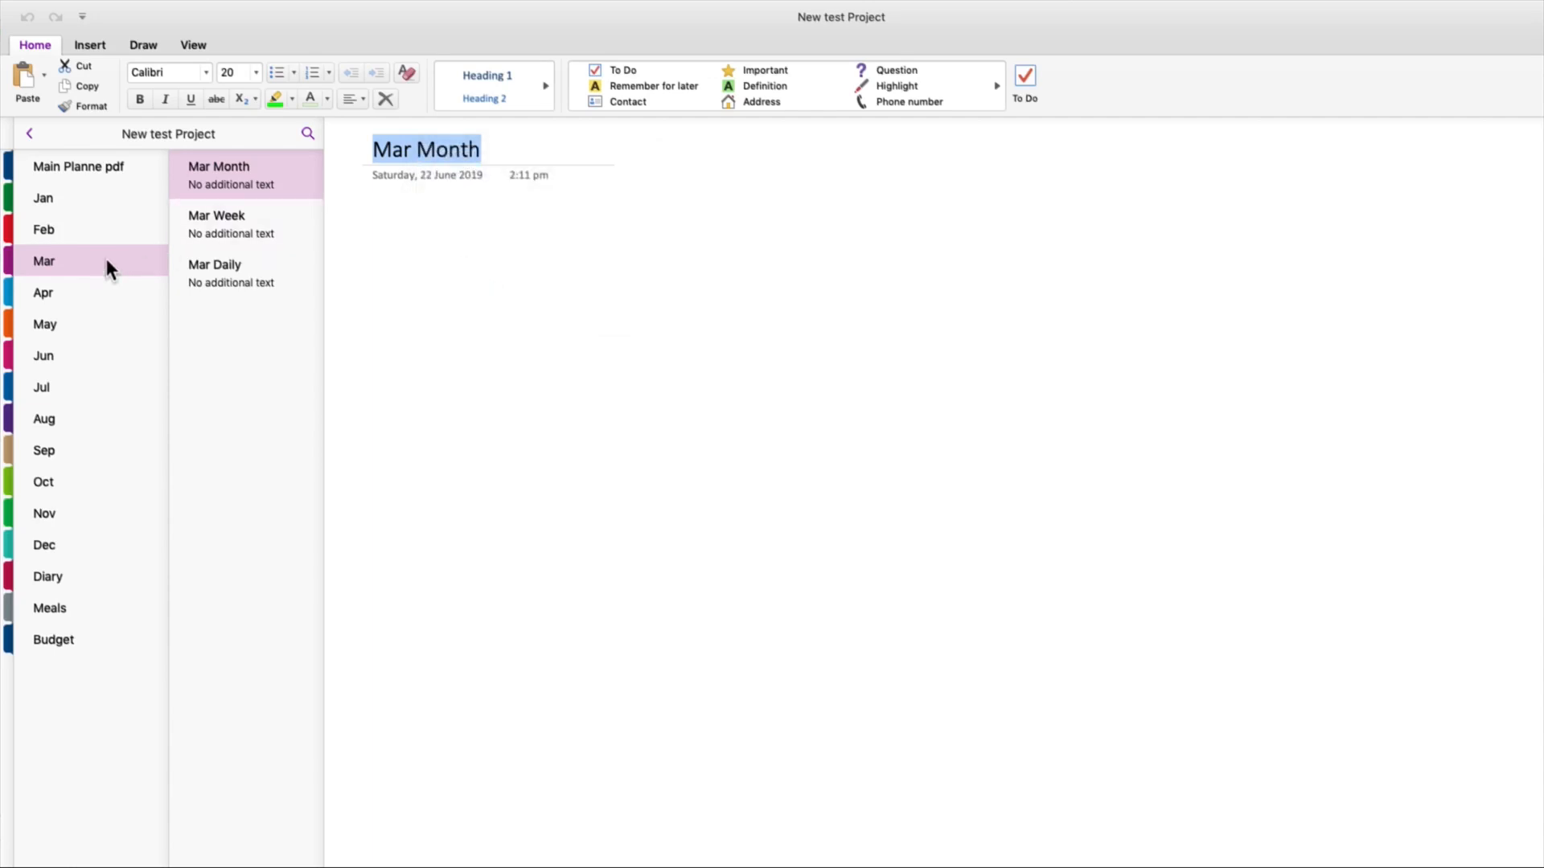
# - Paste the Mar Month link into the third cell of the Jan Month table and widen that column to fit it on one line
pyautogui.click(64, 196)
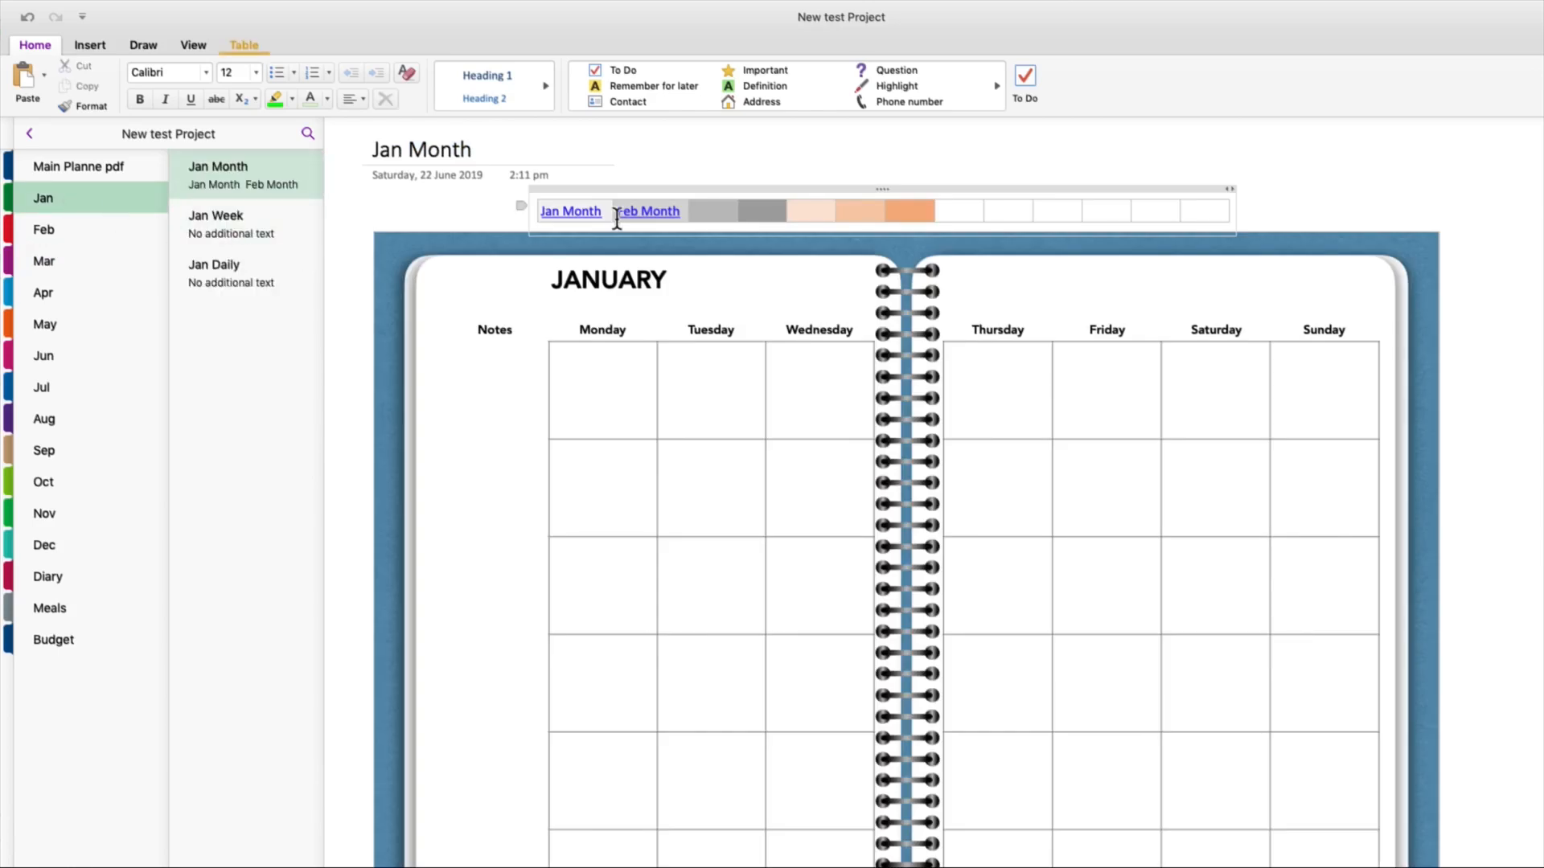
pyautogui.click(699, 209)
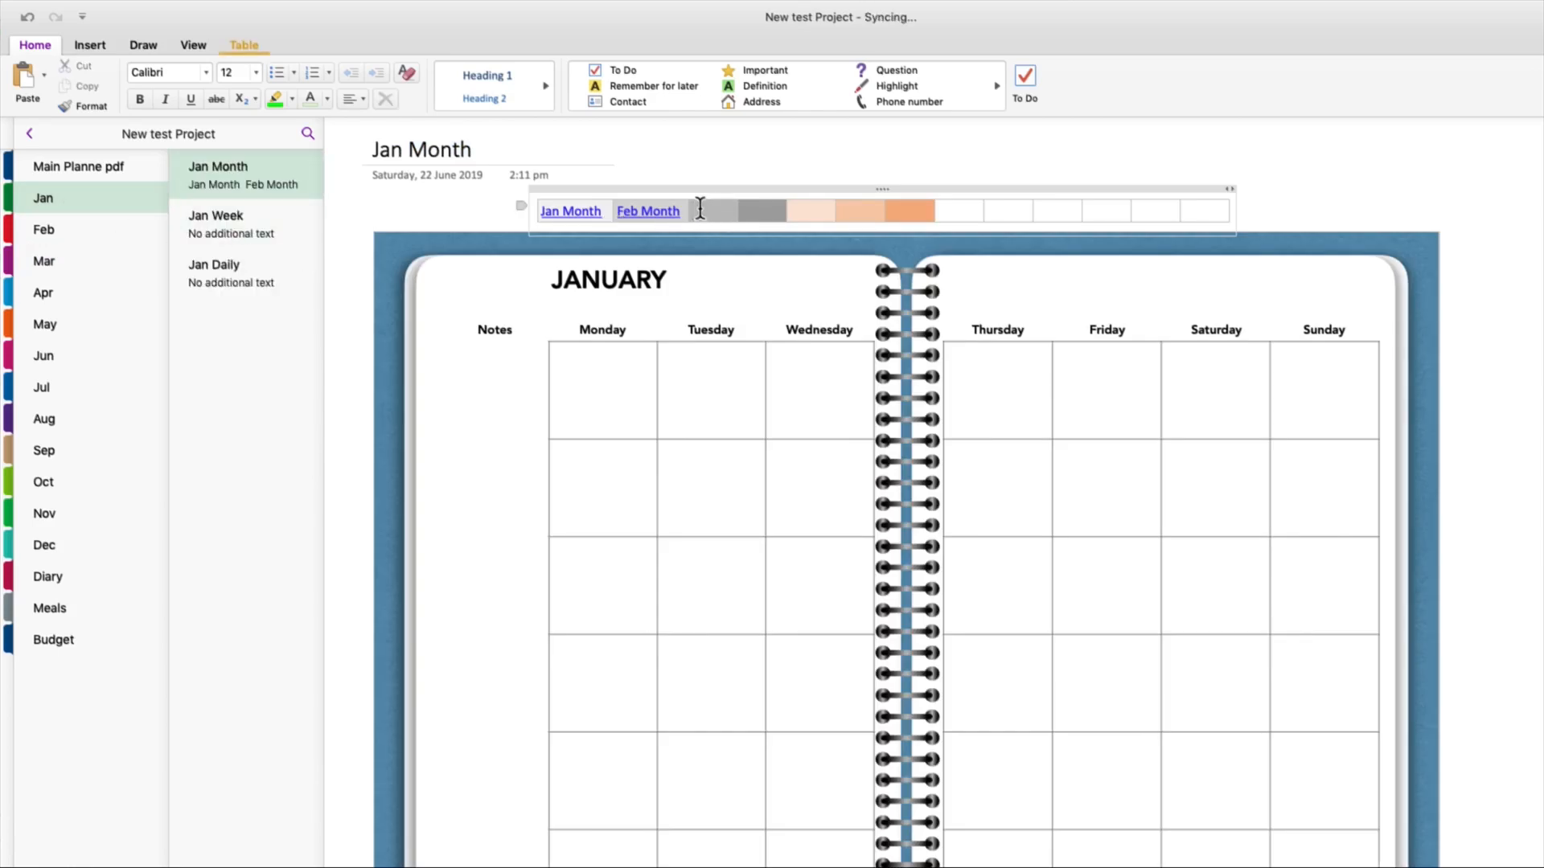
pyautogui.rightClick(699, 207)
pyautogui.click(730, 288)
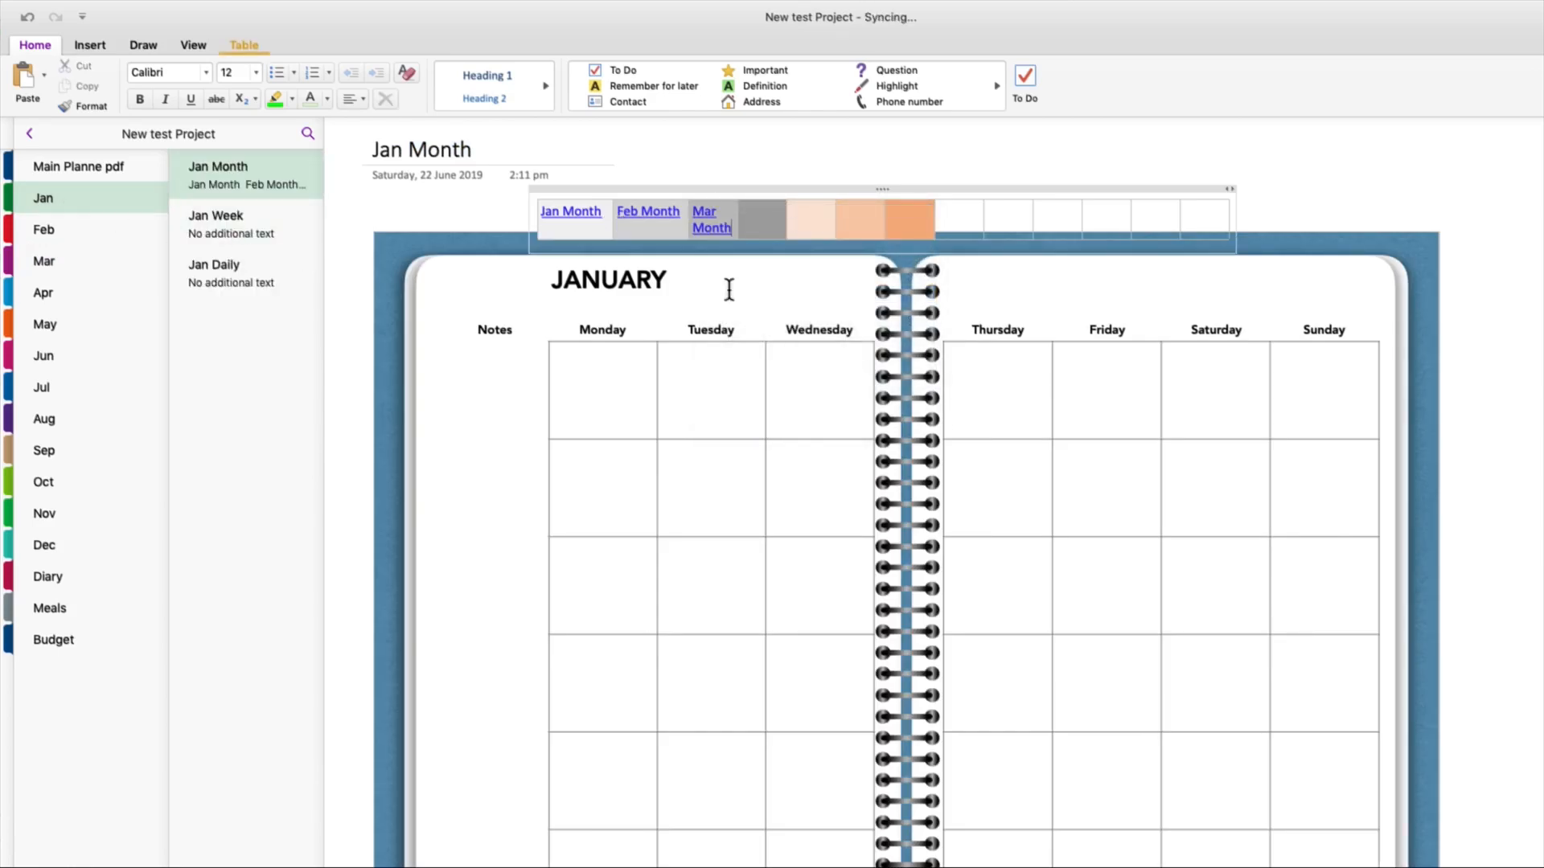
pyautogui.moveTo(738, 211); pyautogui.dragTo(764, 210)
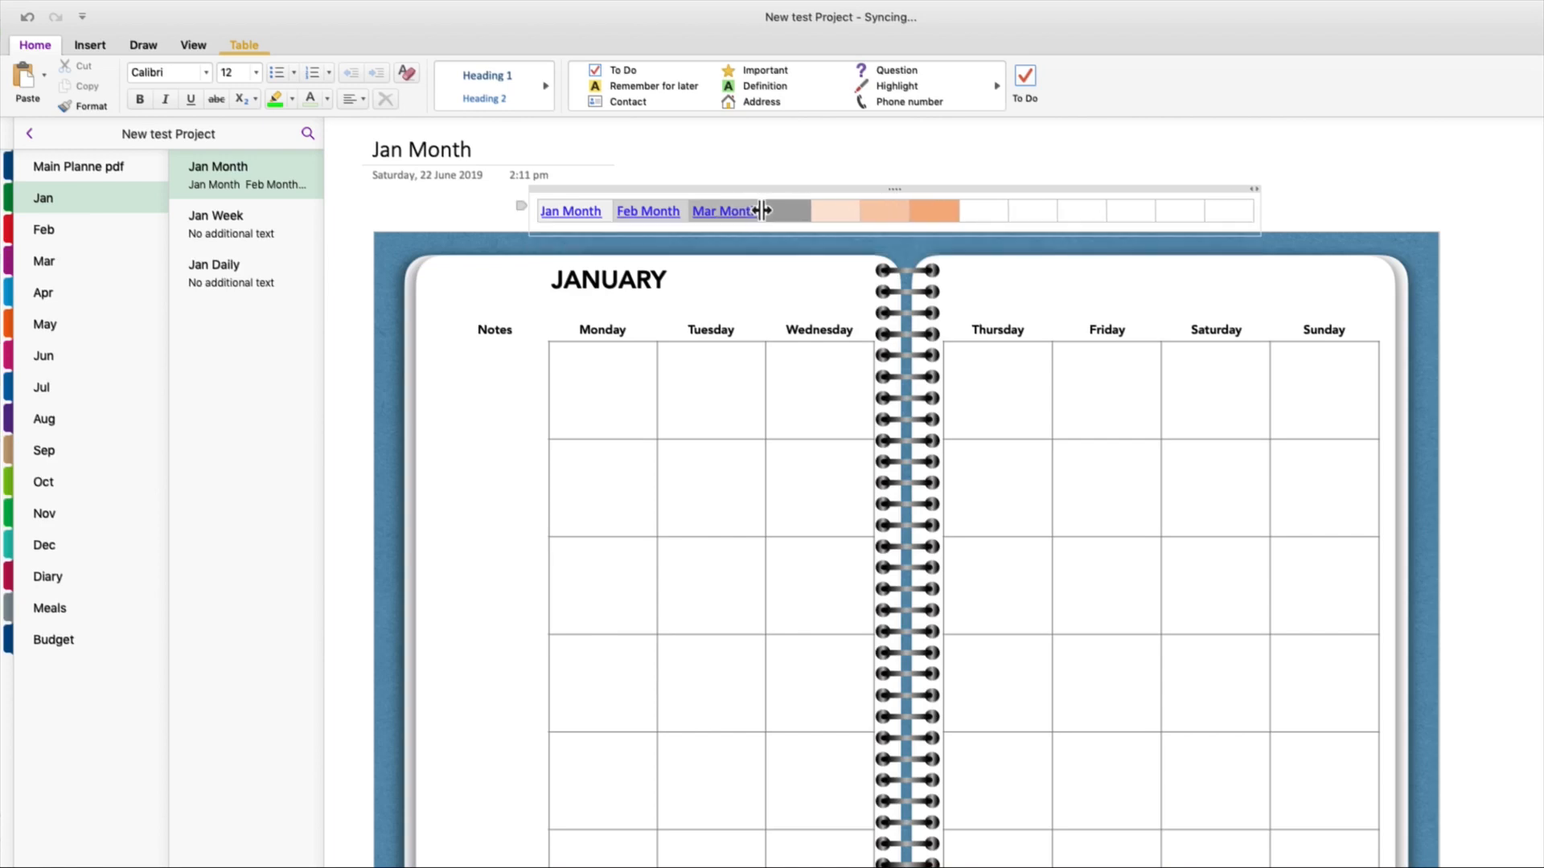
pyautogui.click(766, 145)
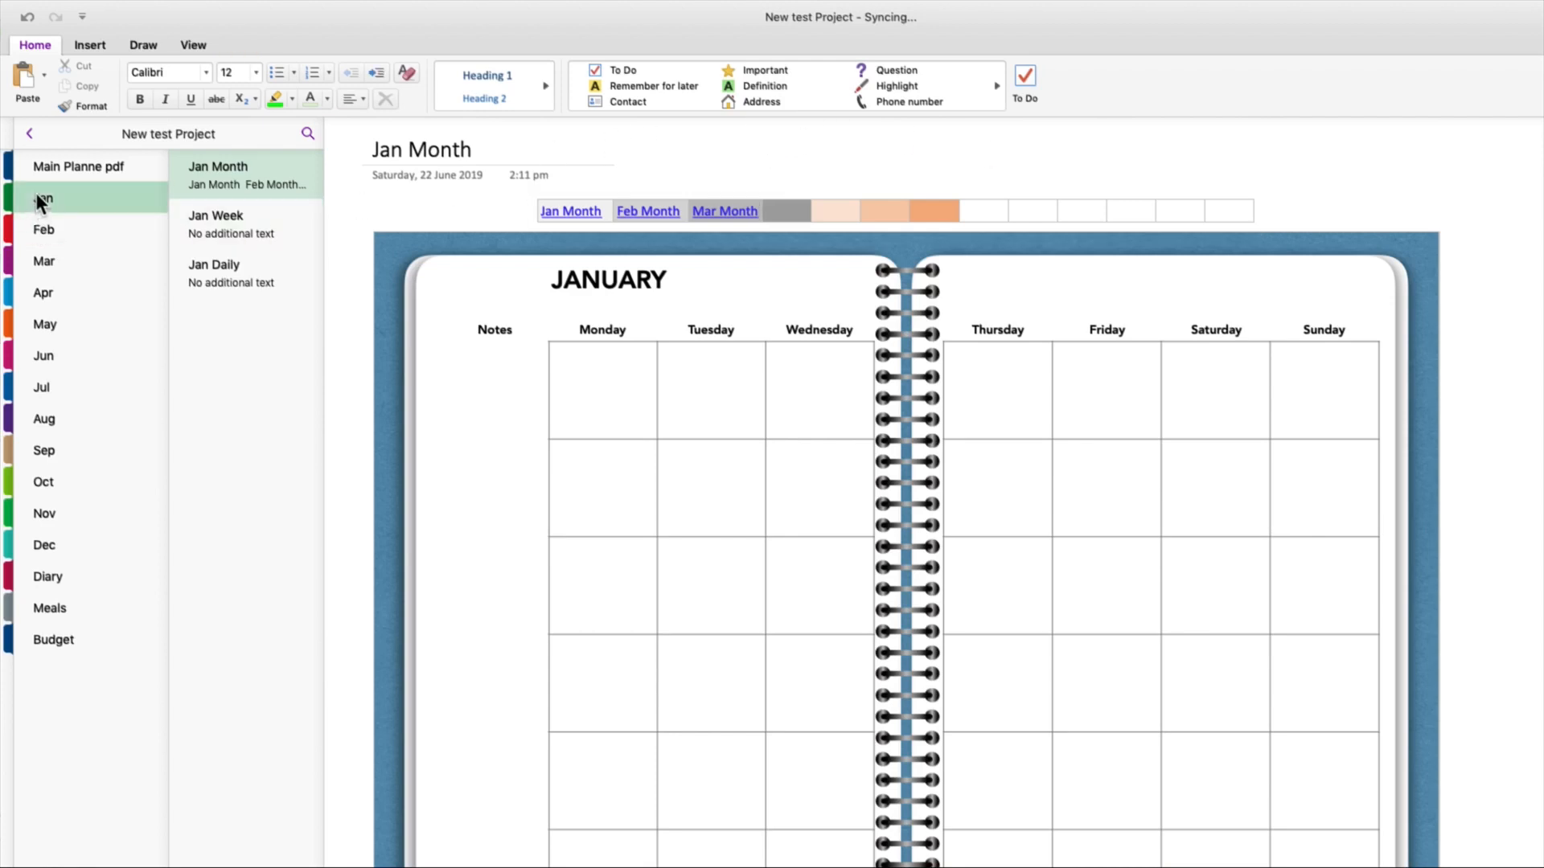
# - Test the Mar Month and Feb Month links in the Jan Month page's table by following each one
pyautogui.click(229, 165)
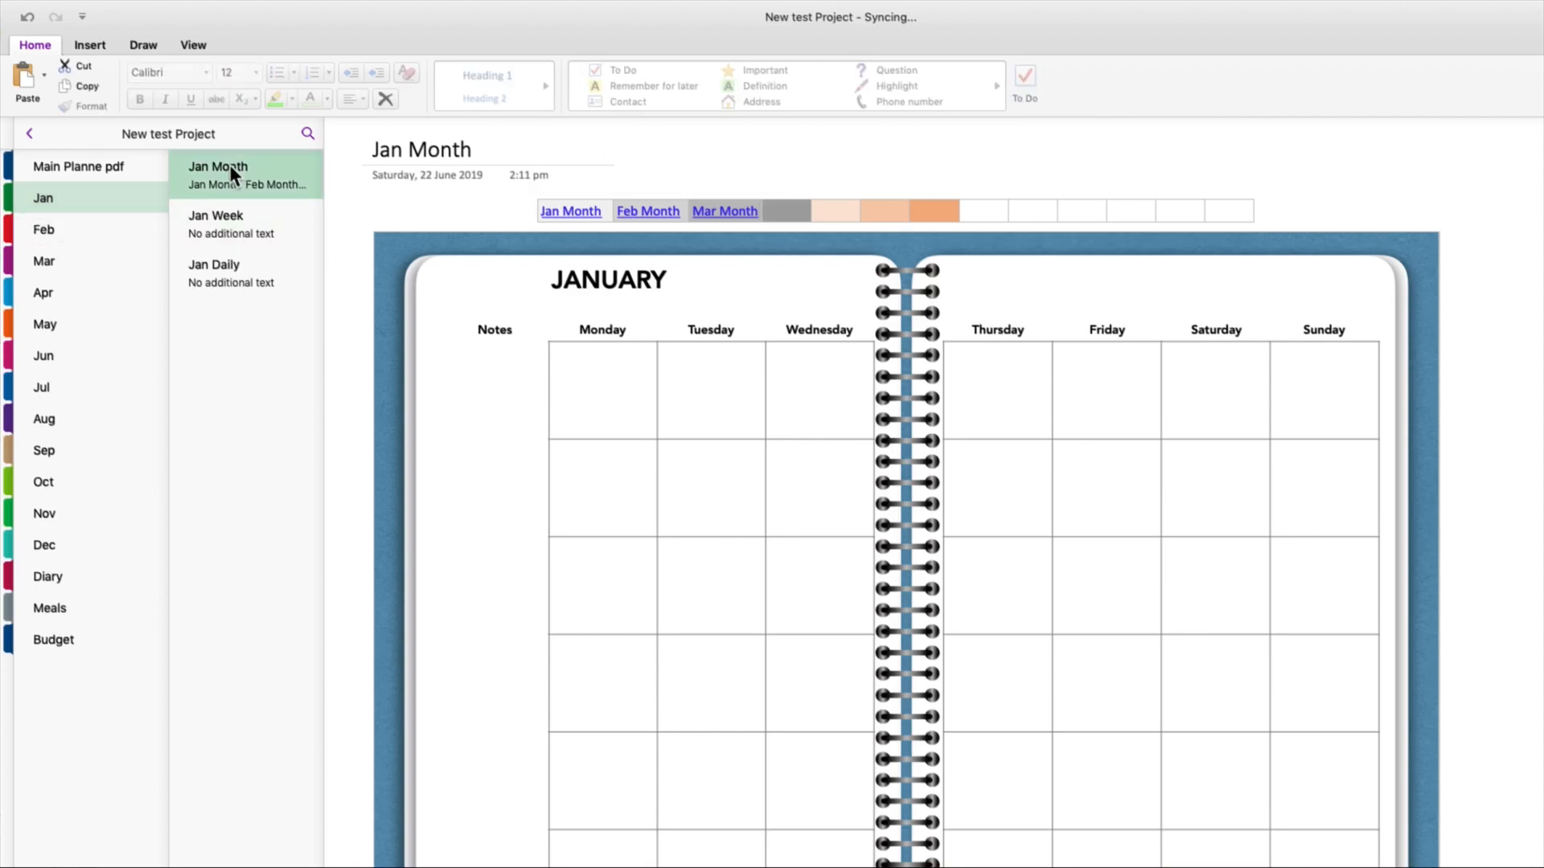
pyautogui.click(727, 214)
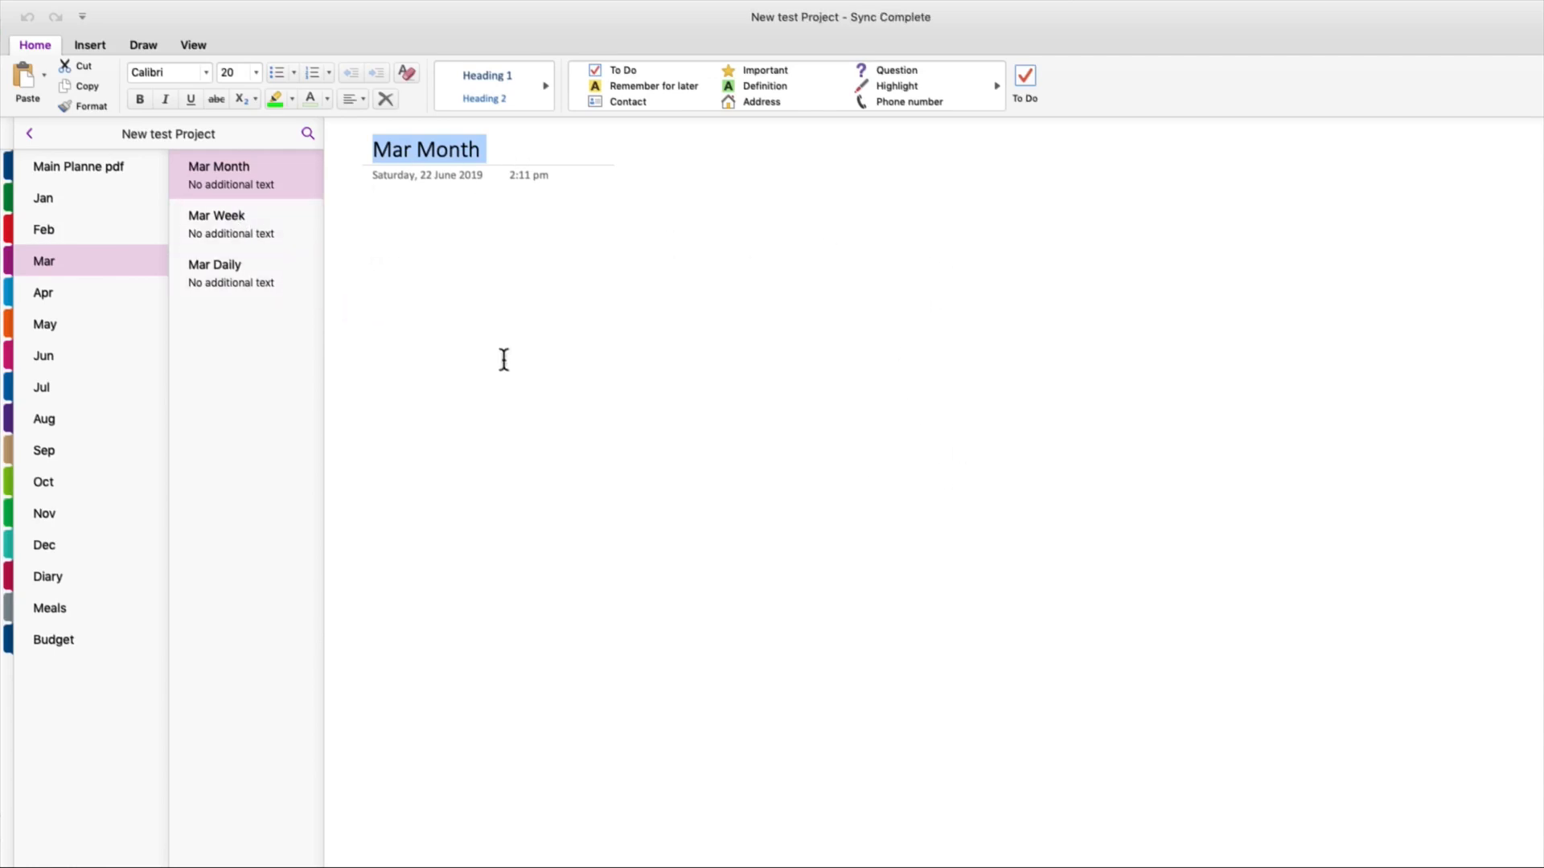
pyautogui.click(53, 200)
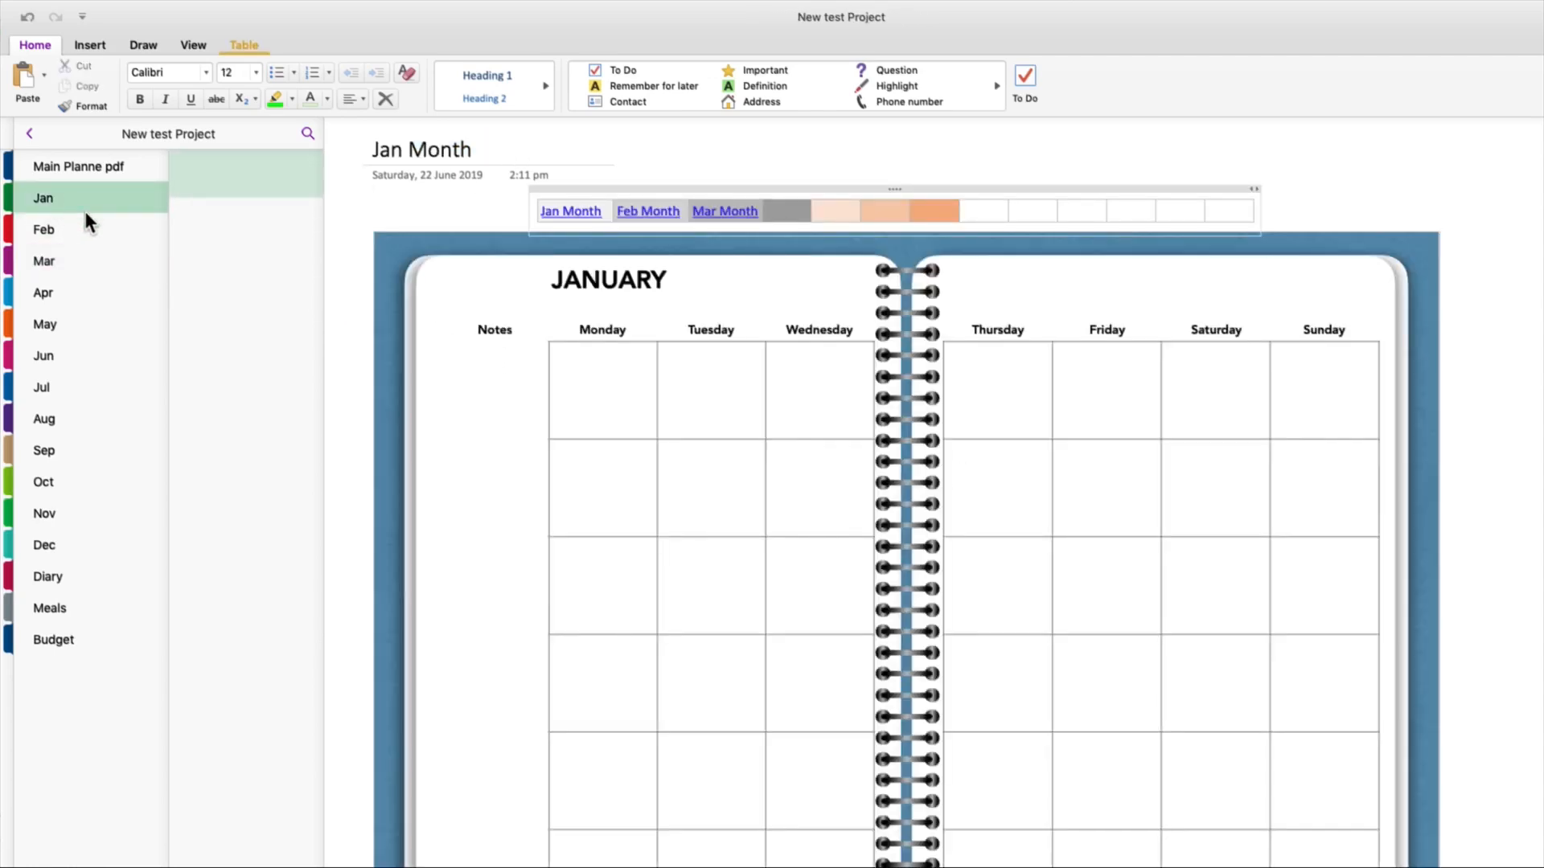
pyautogui.click(644, 213)
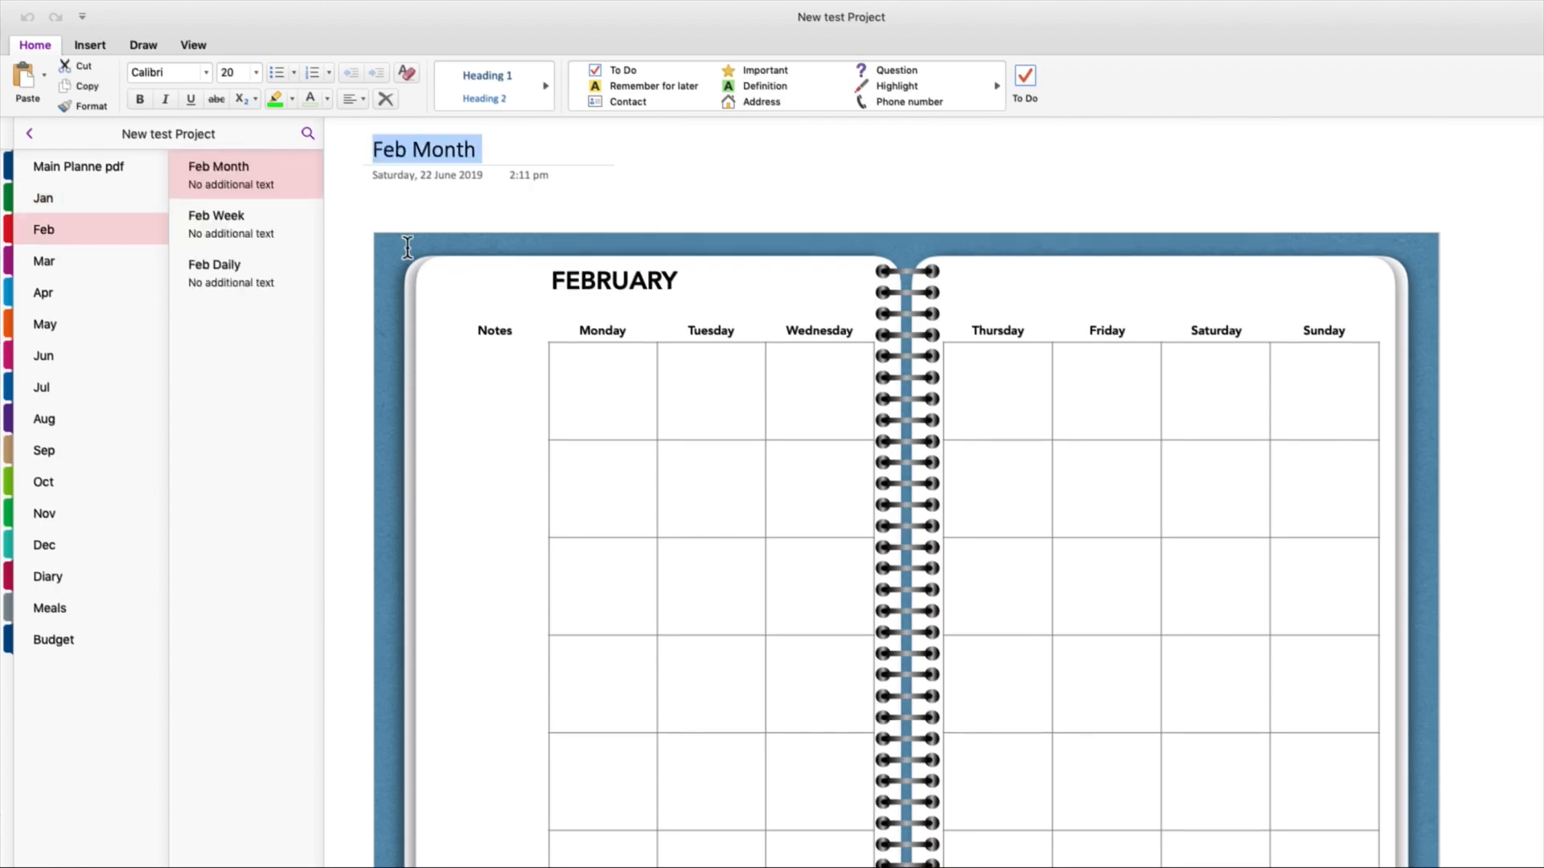
# - Copy the whole linked table strip from the Jan Month page
pyautogui.click(50, 197)
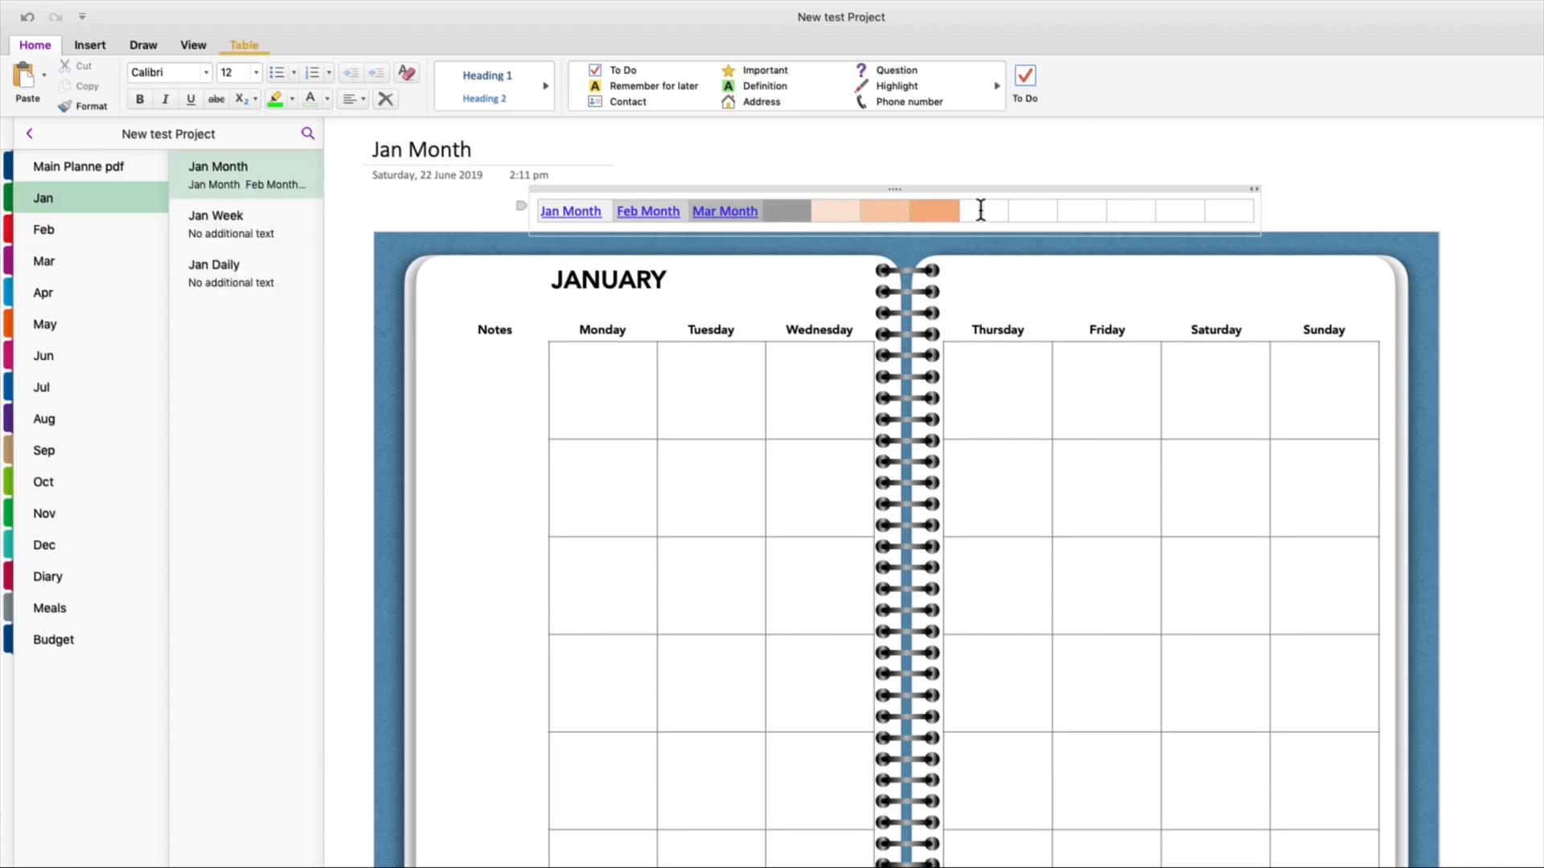
pyautogui.rightClick(895, 190)
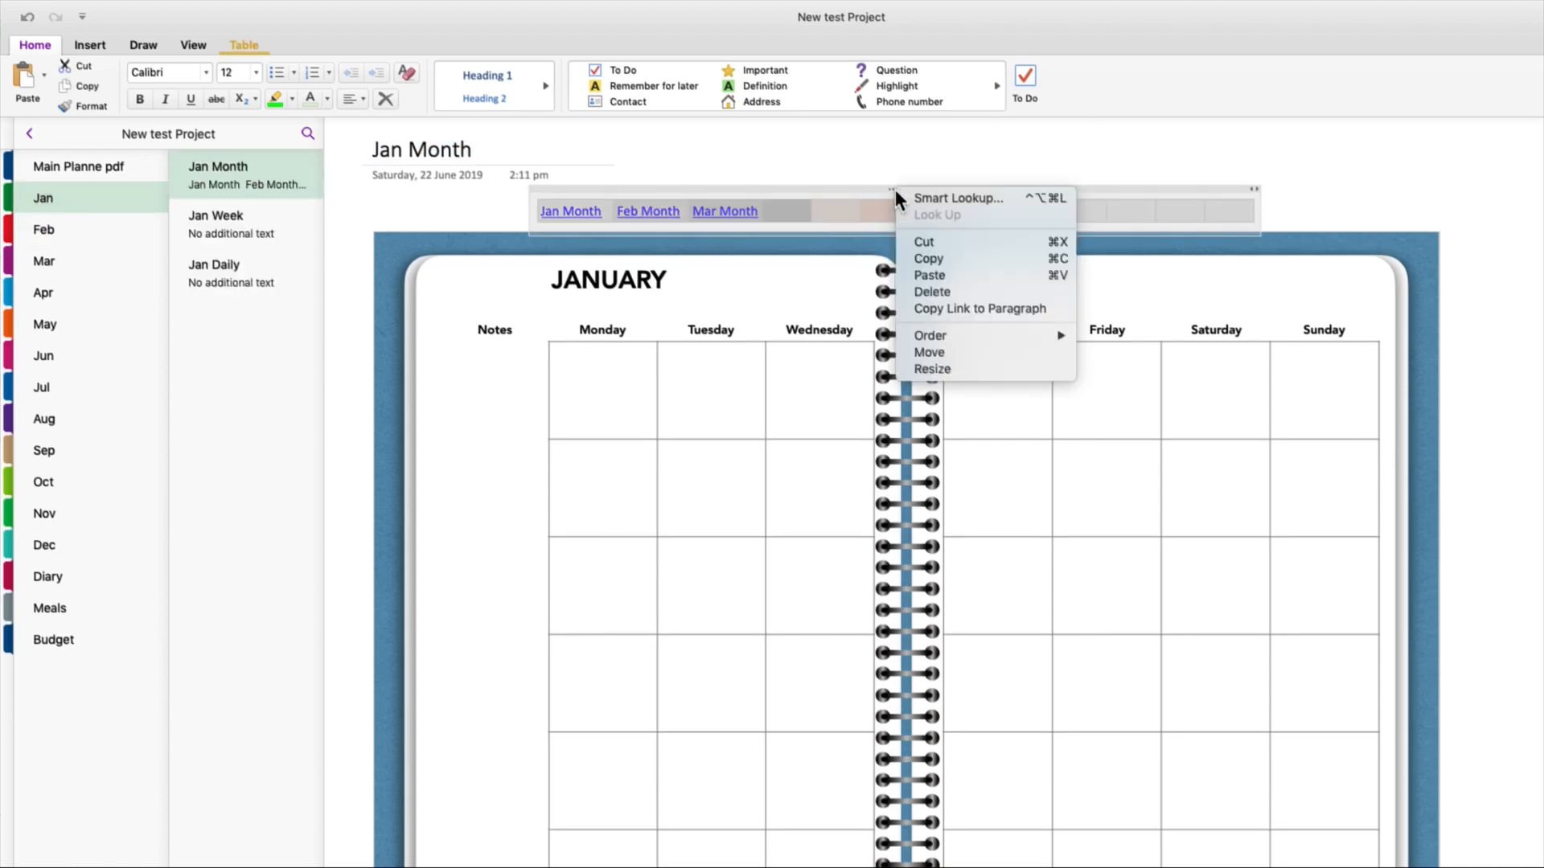
pyautogui.click(935, 261)
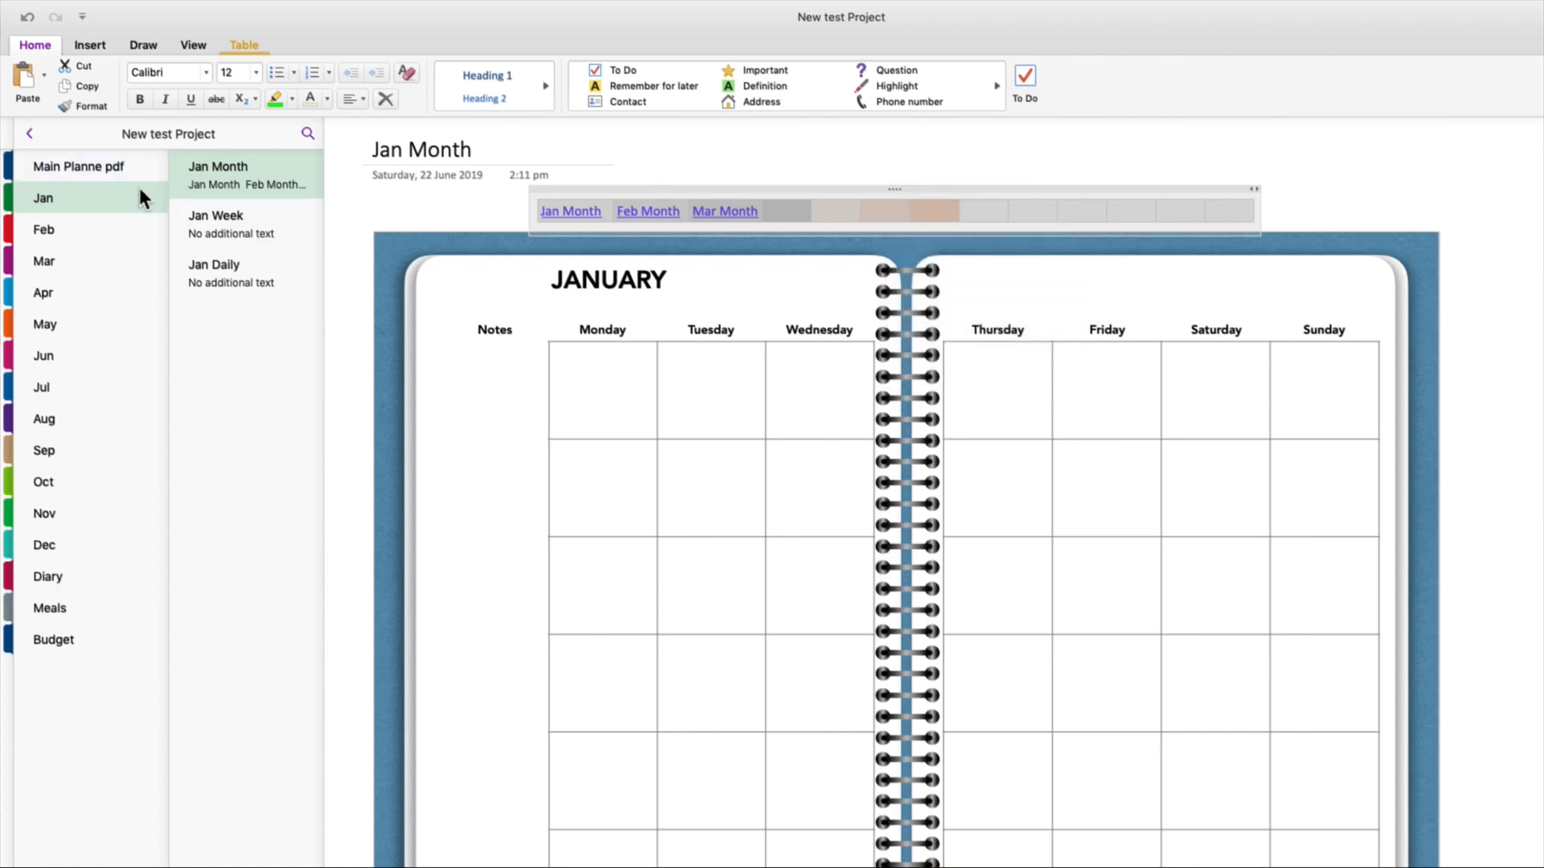
# - Paste the linked table strip on the Jan Week page and move it roughly centred just above the planner image
pyautogui.click(215, 219)
pyautogui.click(222, 263)
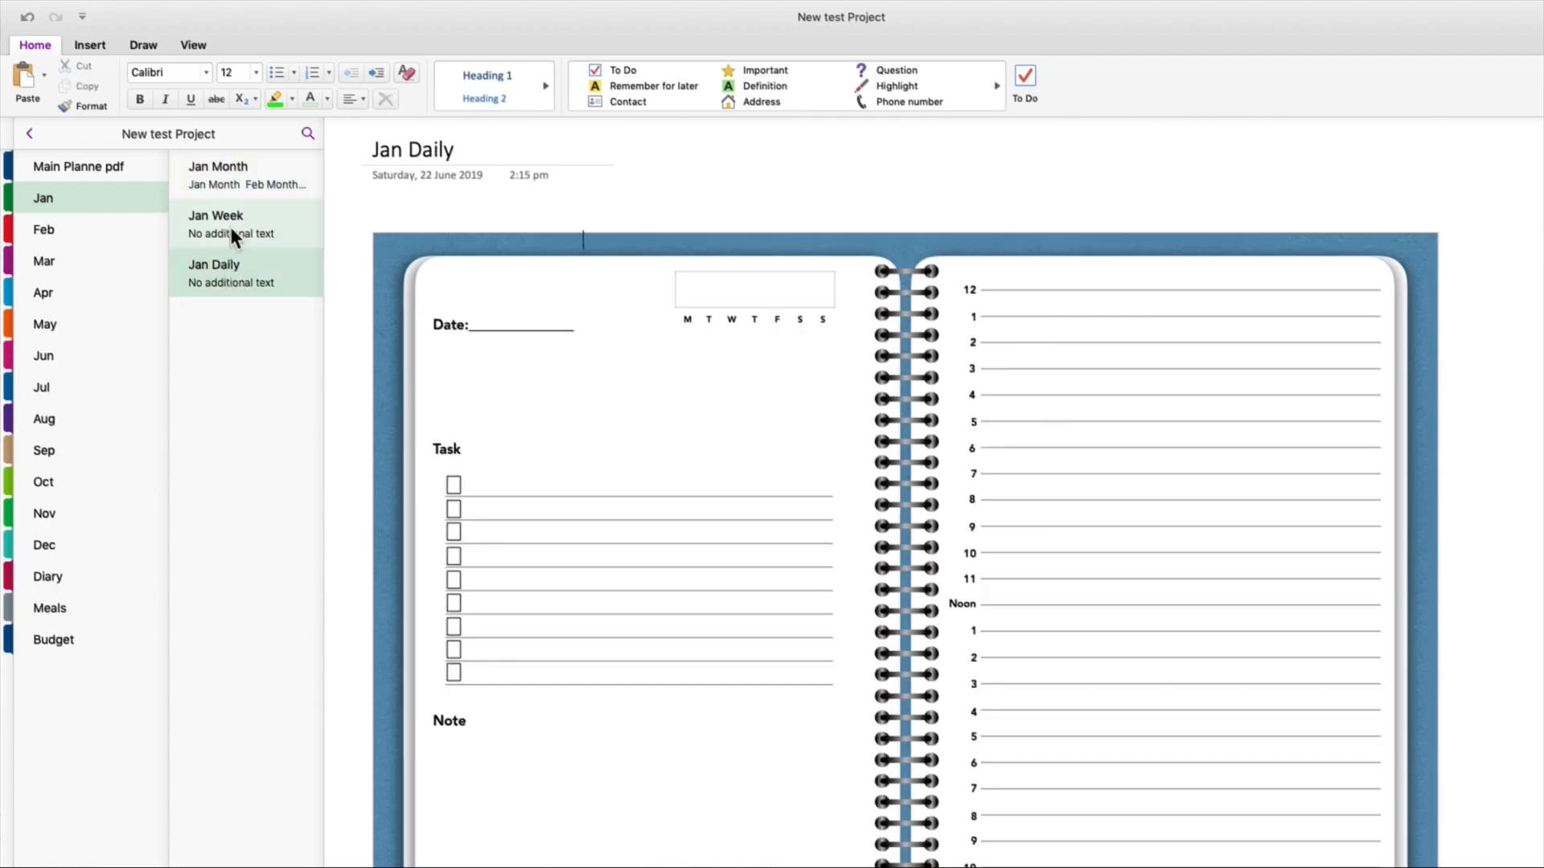
pyautogui.click(225, 217)
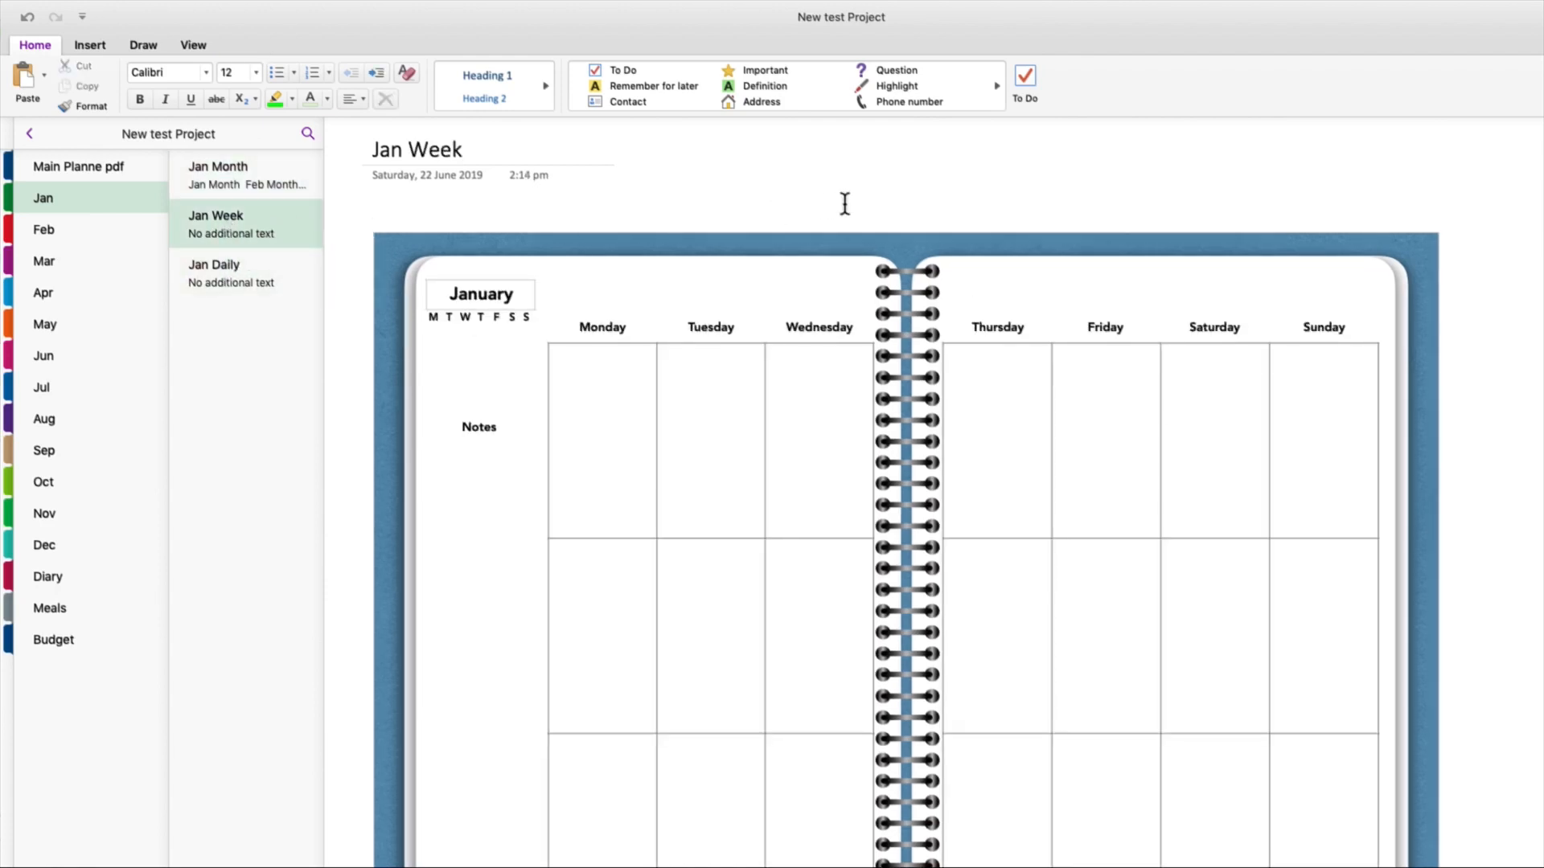
pyautogui.rightClick(870, 195)
pyautogui.click(910, 278)
pyautogui.moveTo(1233, 181); pyautogui.dragTo(890, 194)
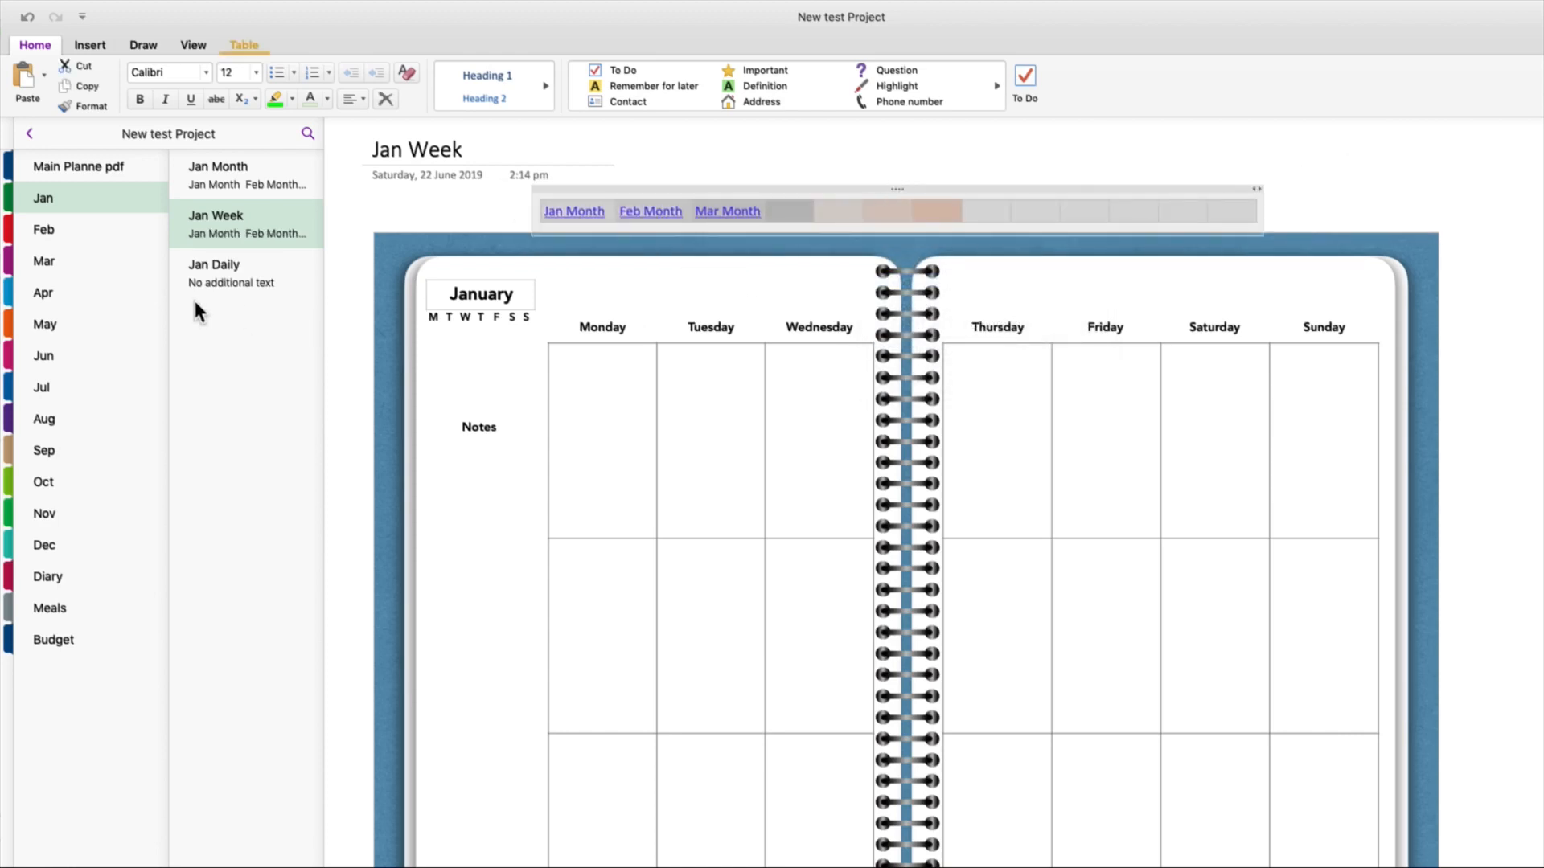
# - Paste the linked table strip on the Jan Daily page and move it roughly centred just above the planner image
pyautogui.click(225, 271)
pyautogui.rightClick(897, 190)
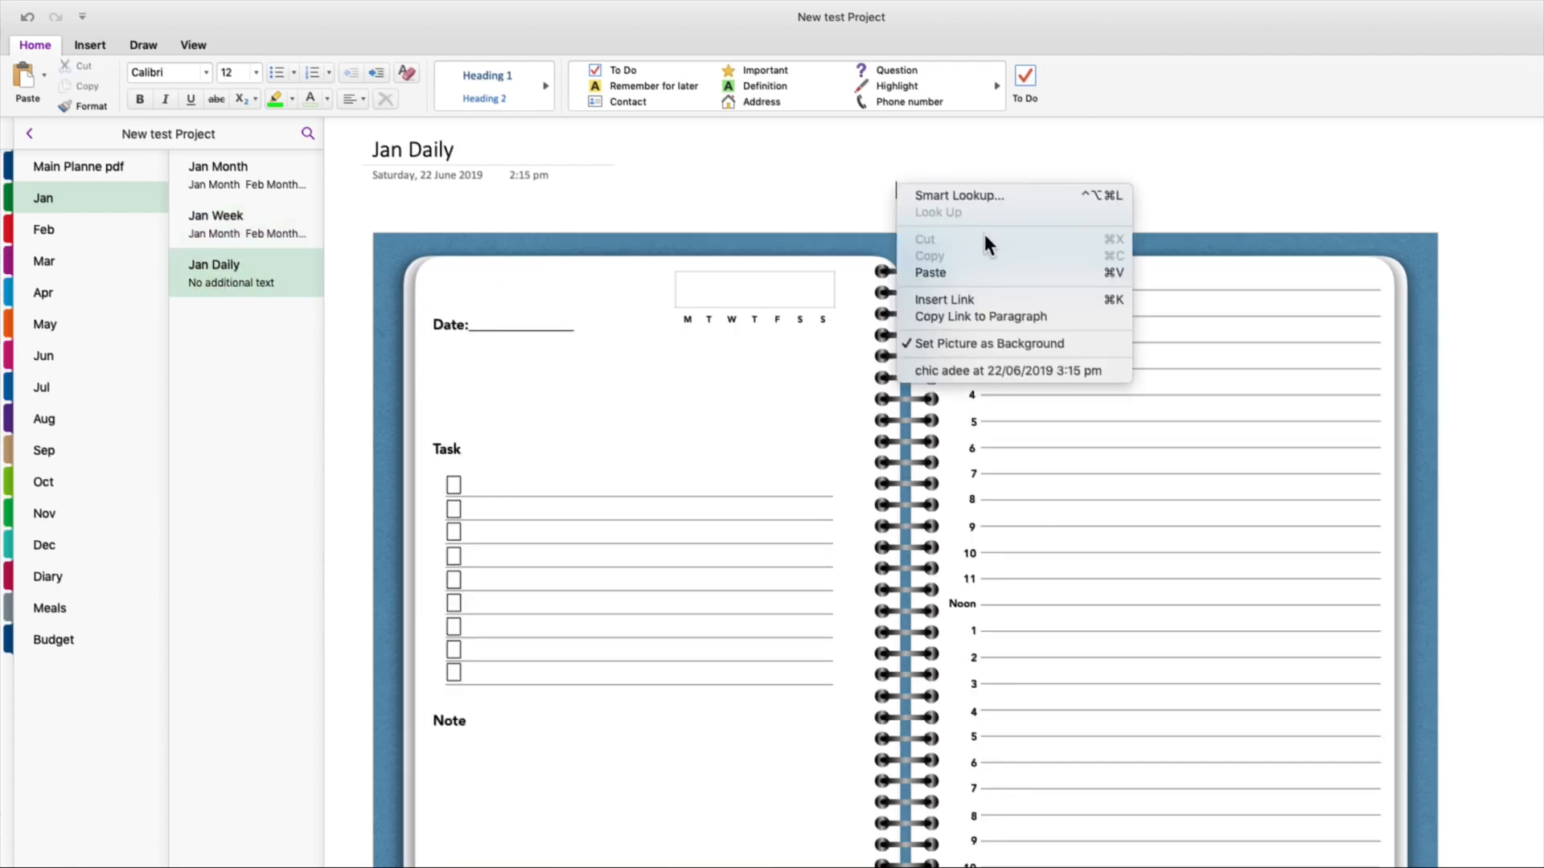
pyautogui.click(937, 275)
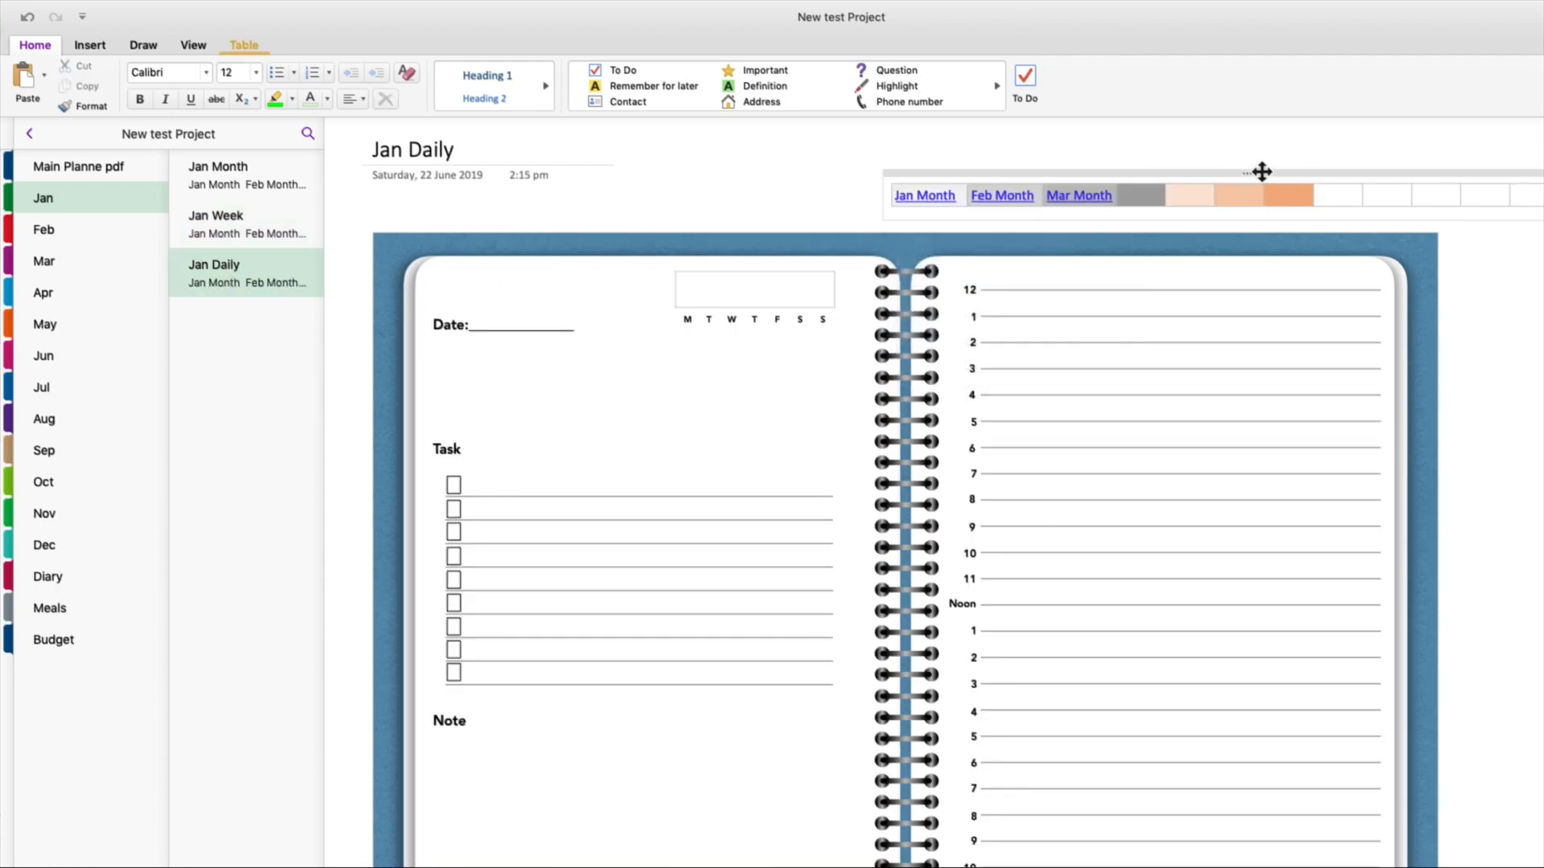
pyautogui.moveTo(1261, 171); pyautogui.dragTo(920, 190)
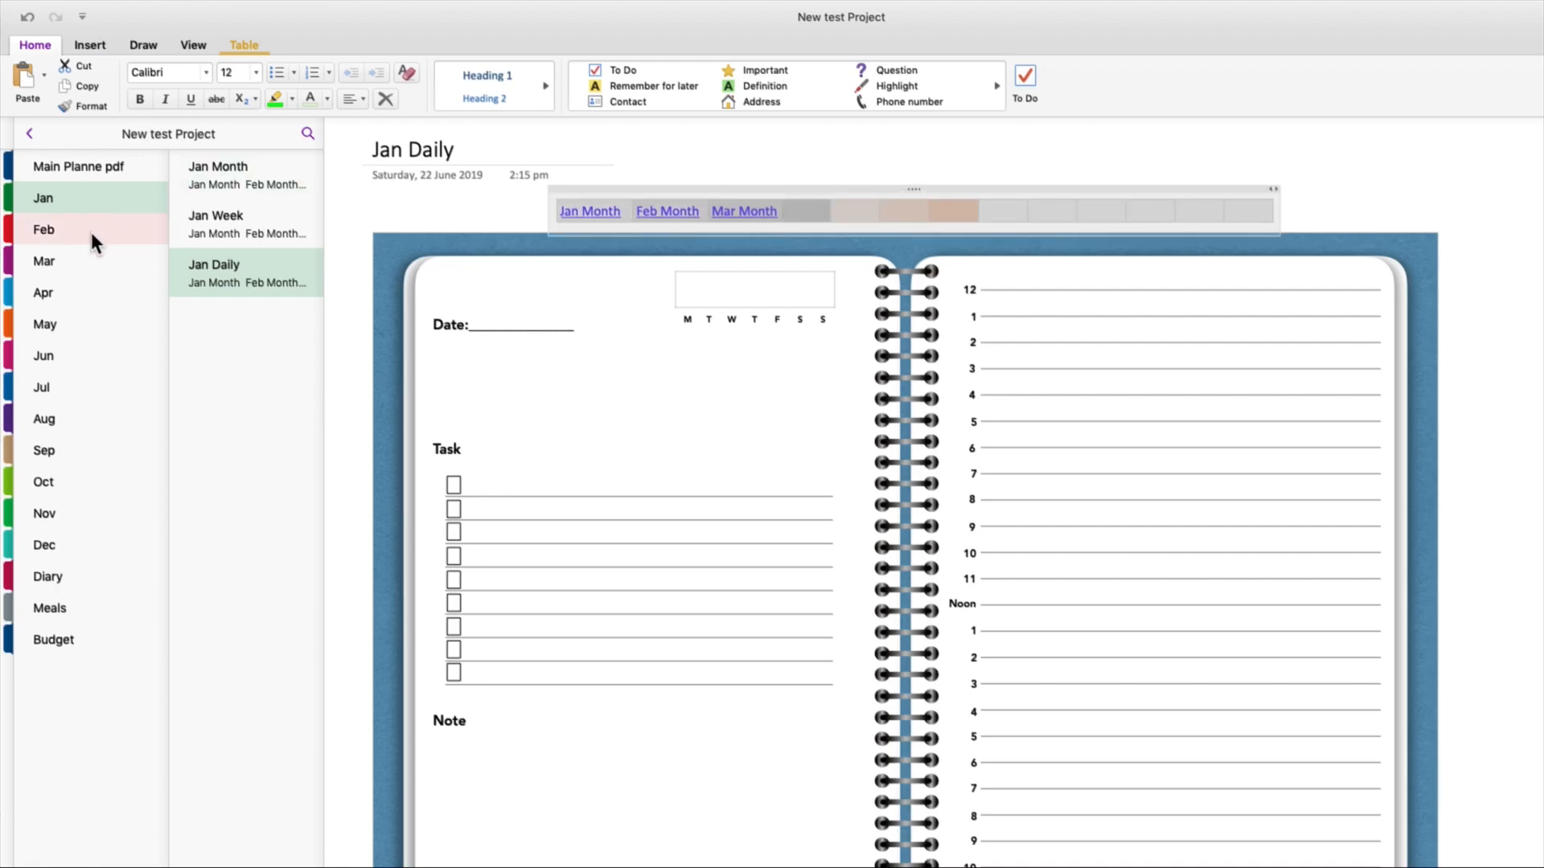
# - Paste the linked table strip on the Feb Month page and move it roughly centred just above the planner image
pyautogui.click(58, 230)
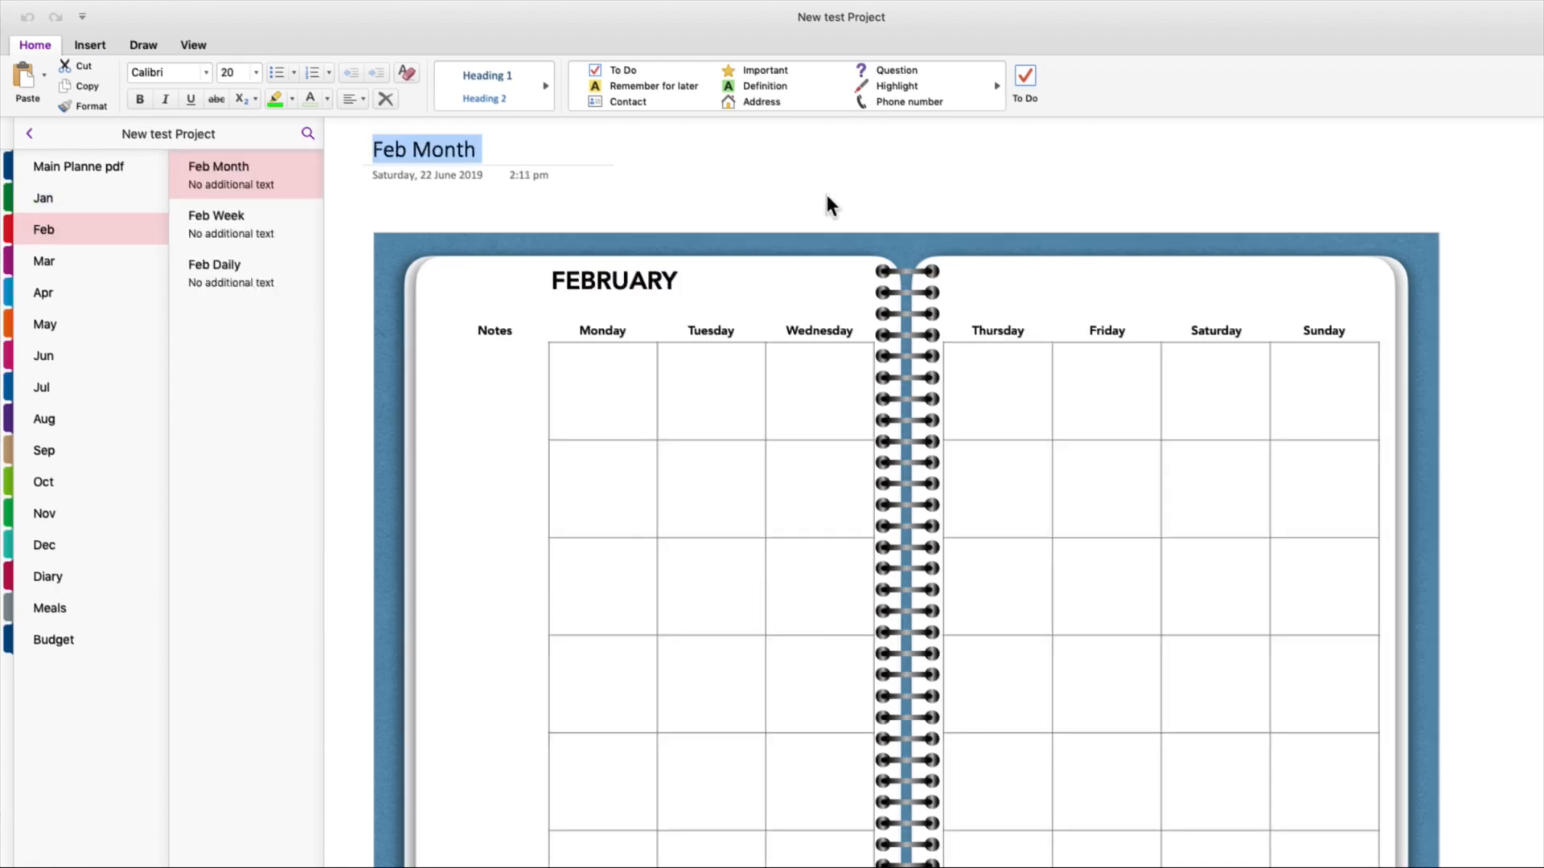
pyautogui.rightClick(826, 196)
pyautogui.click(875, 279)
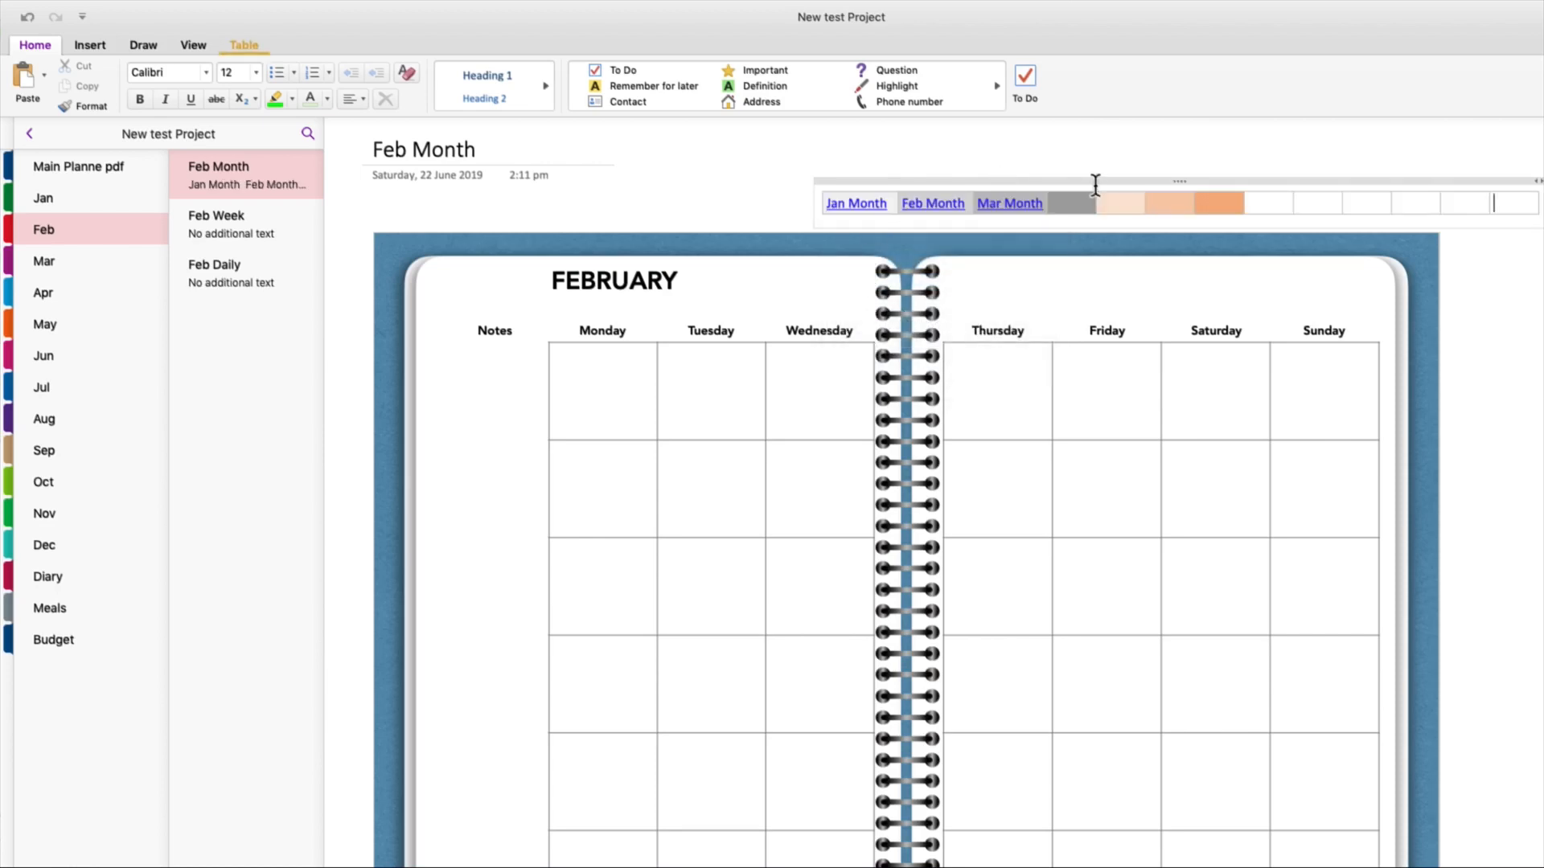
pyautogui.moveTo(1178, 181); pyautogui.dragTo(906, 186)
# - Paste the linked table strip on the Feb Week page and move it roughly centred just above the planner image
pyautogui.click(231, 220)
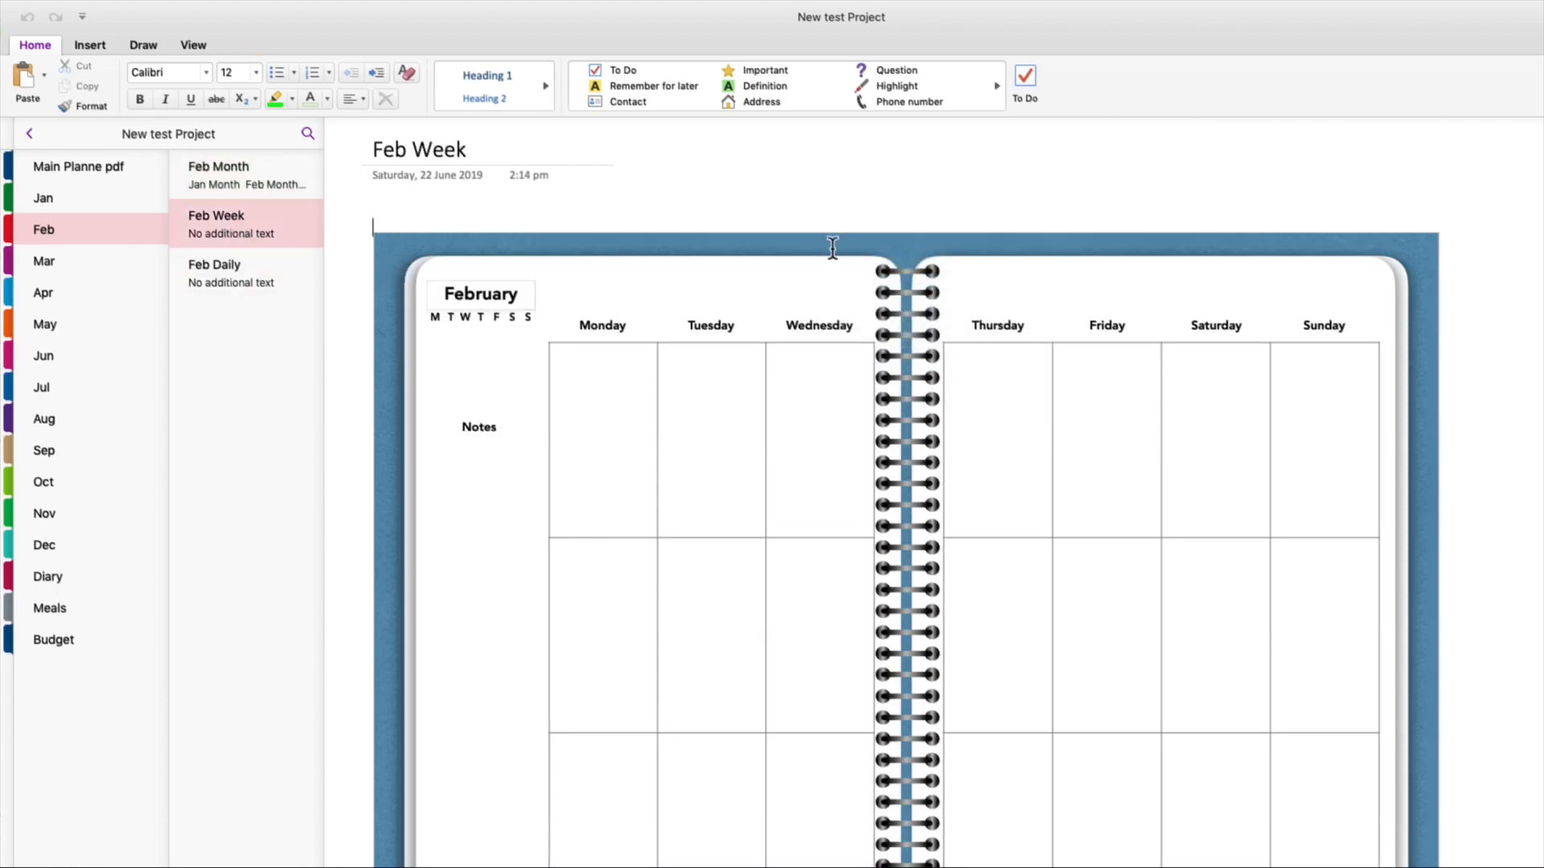
pyautogui.rightClick(903, 200)
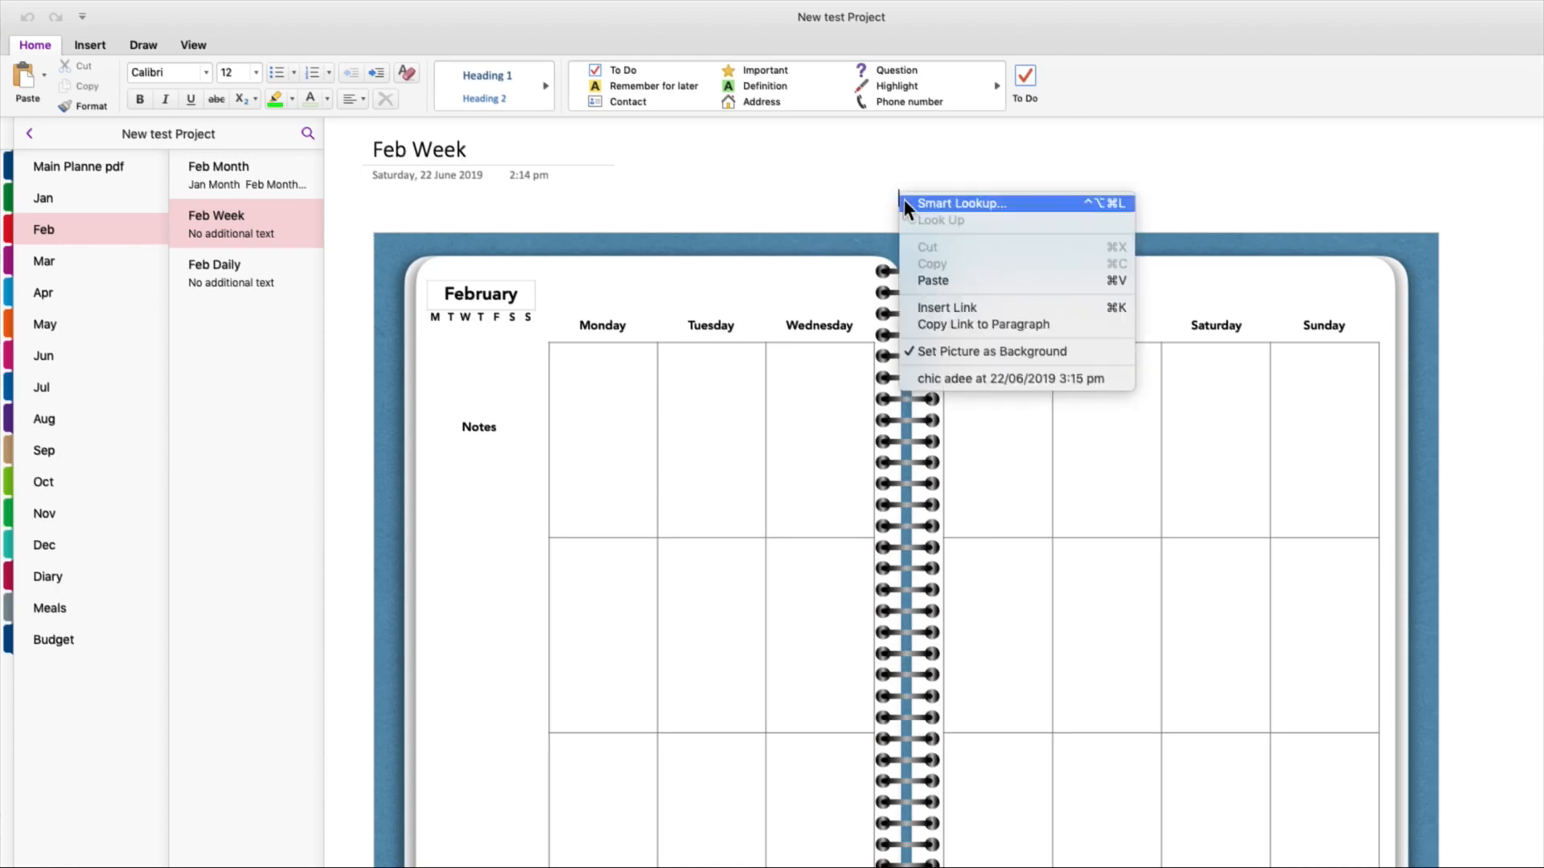
pyautogui.click(944, 283)
pyautogui.moveTo(1252, 180); pyautogui.dragTo(917, 186)
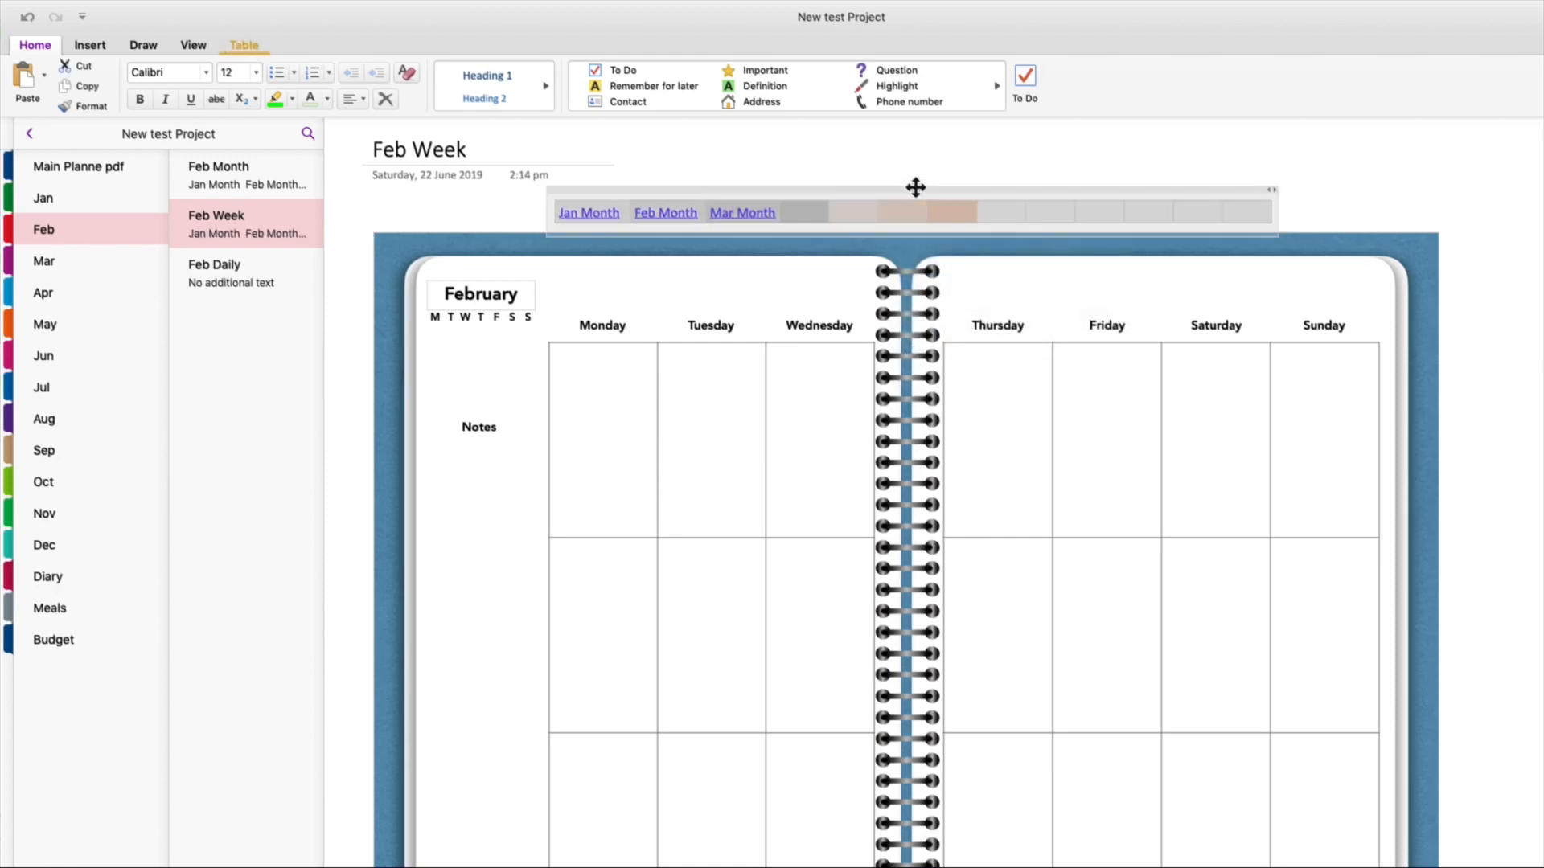
# - Paste the linked table strip on the Feb Daily page and move it roughly centred onto the planner image's blue upper border
pyautogui.click(219, 275)
pyautogui.rightClick(901, 201)
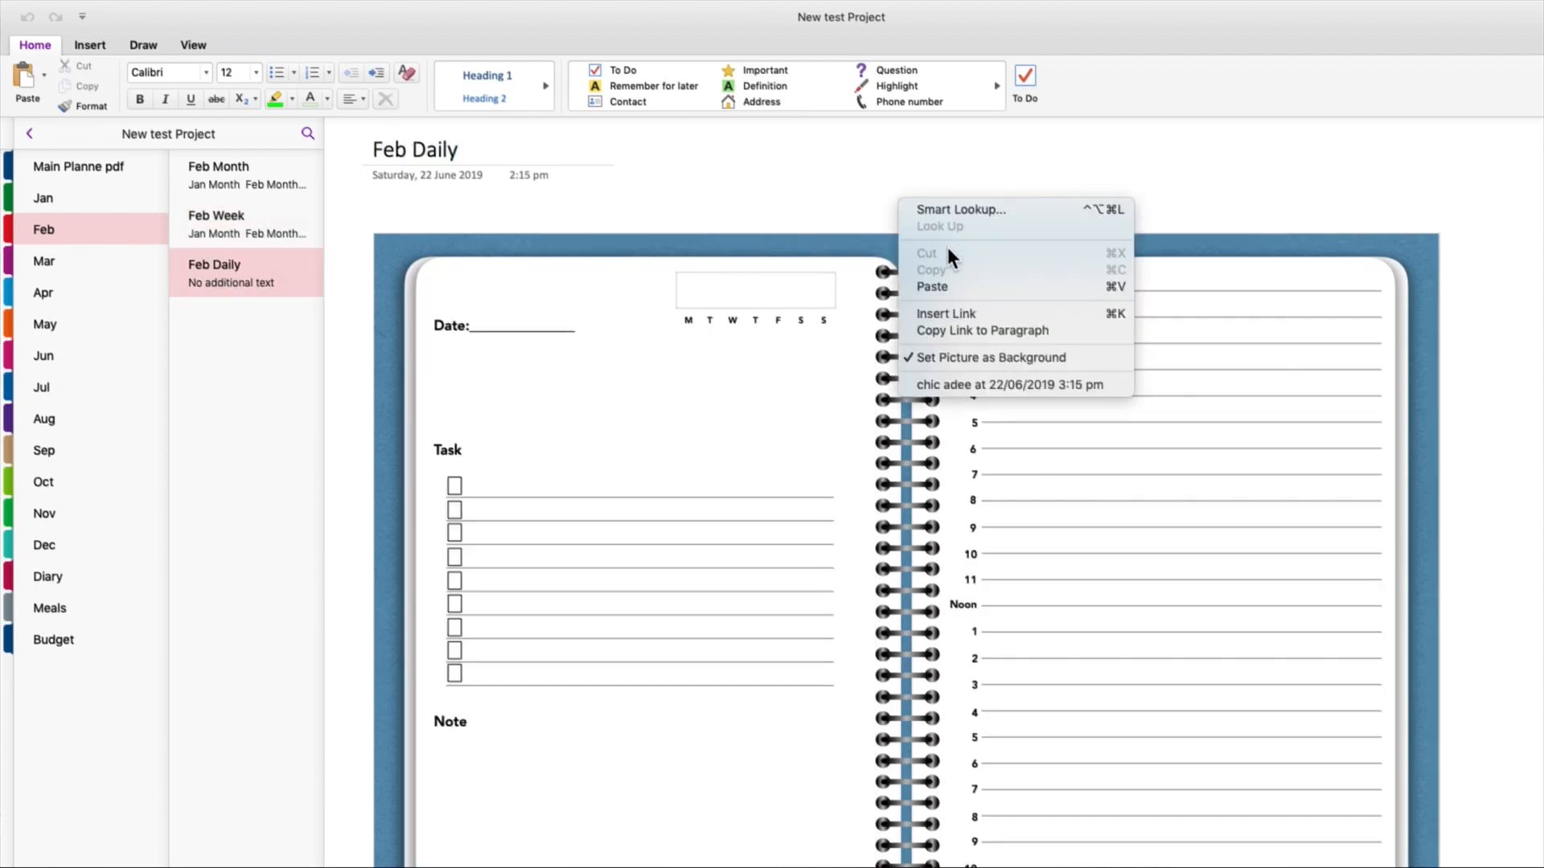
pyautogui.click(941, 291)
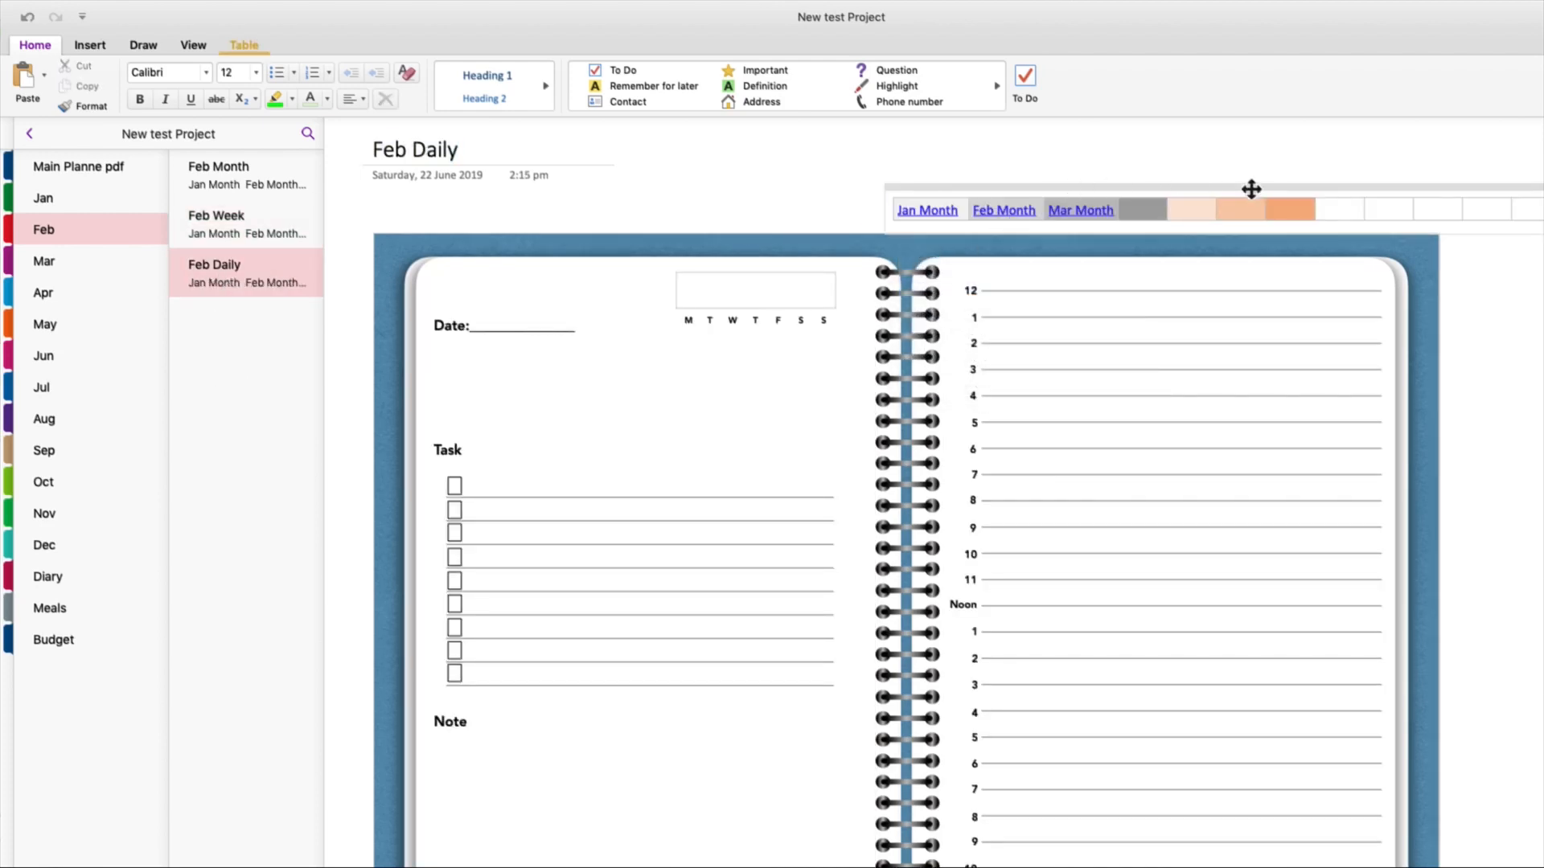
pyautogui.moveTo(1251, 190); pyautogui.dragTo(882, 222)
pyautogui.click(906, 161)
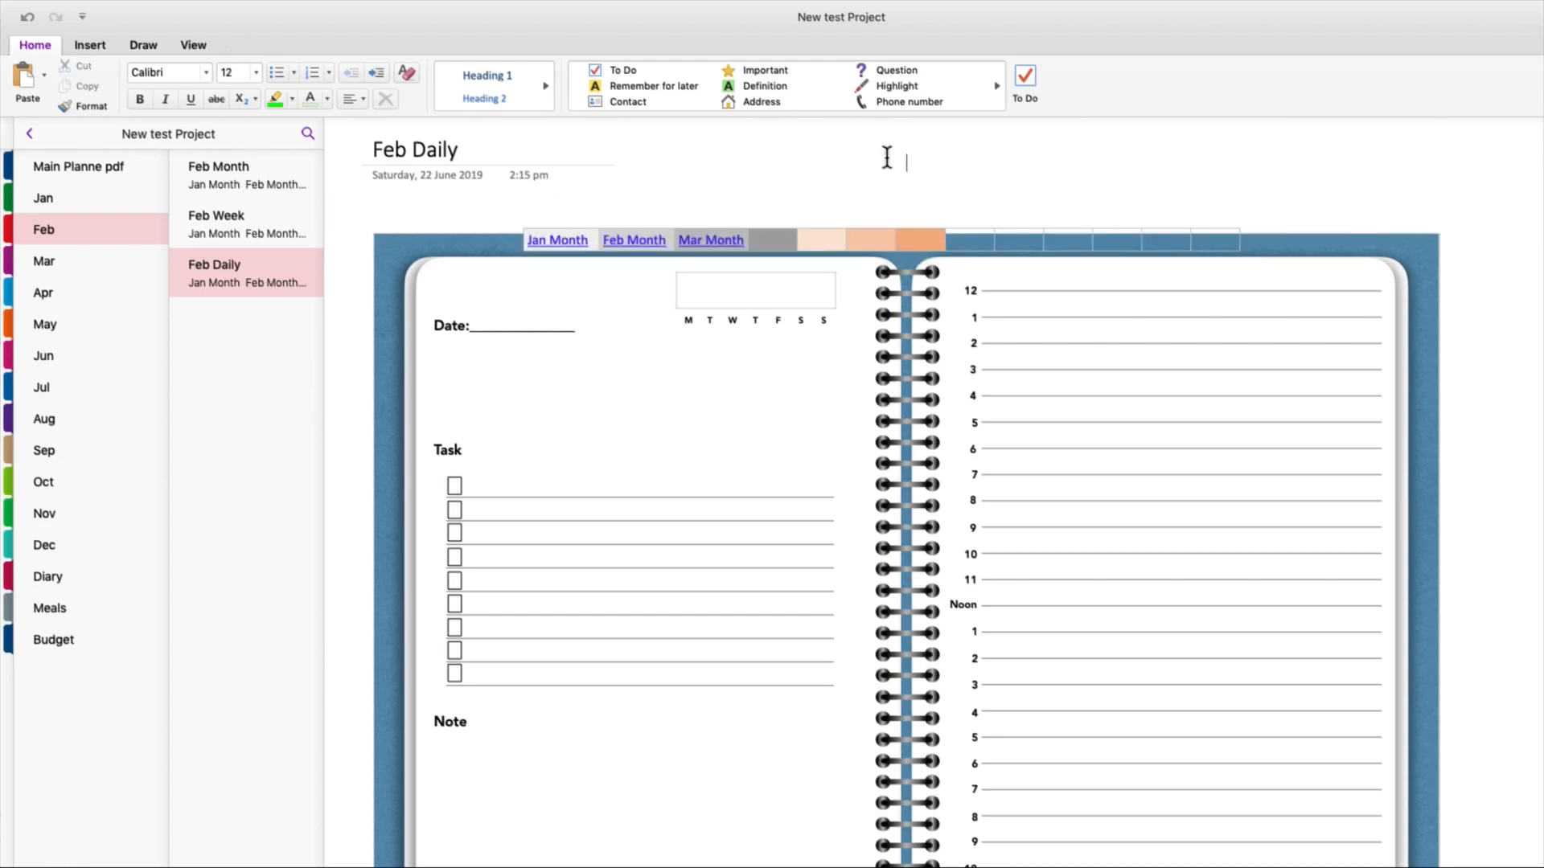
# - Test the strip's links by following Feb Month from the Jan Daily page and Jan Month from the Feb Month page
pyautogui.click(66, 262)
pyautogui.click(53, 196)
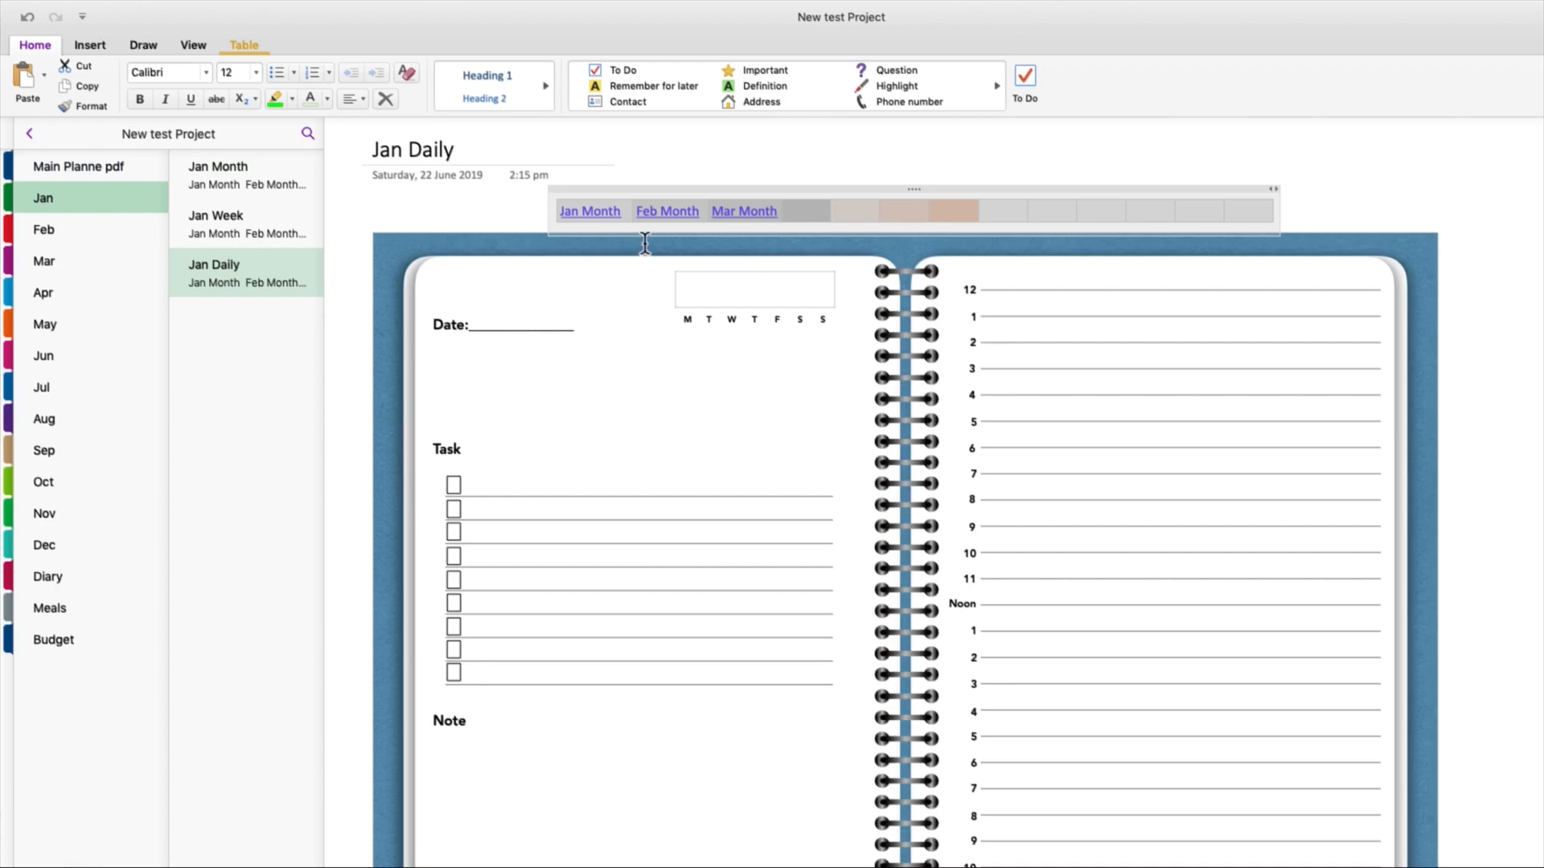
pyautogui.click(666, 212)
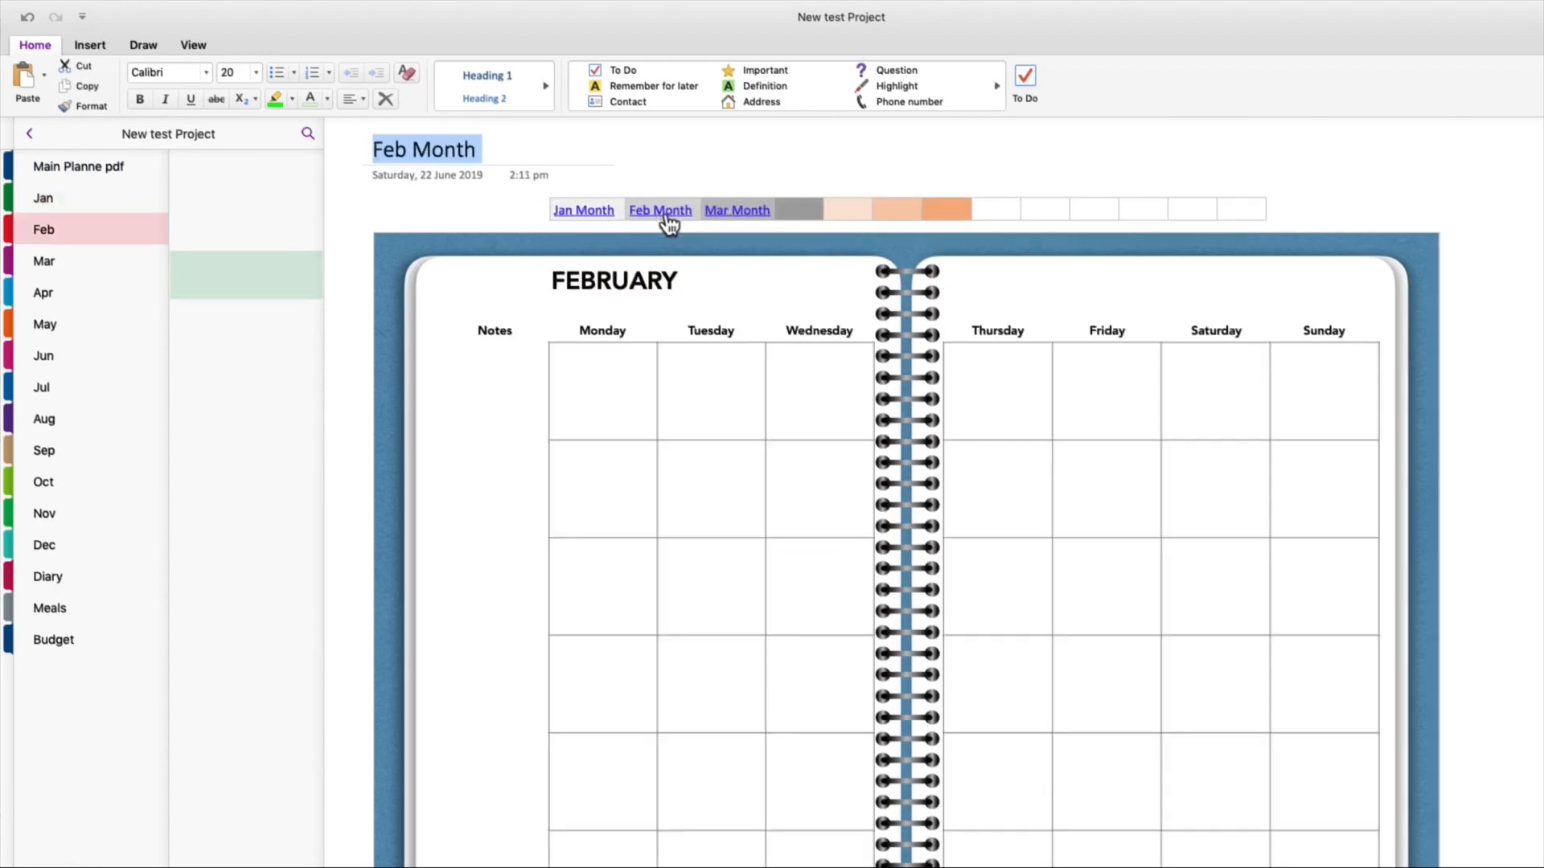
pyautogui.click(573, 214)
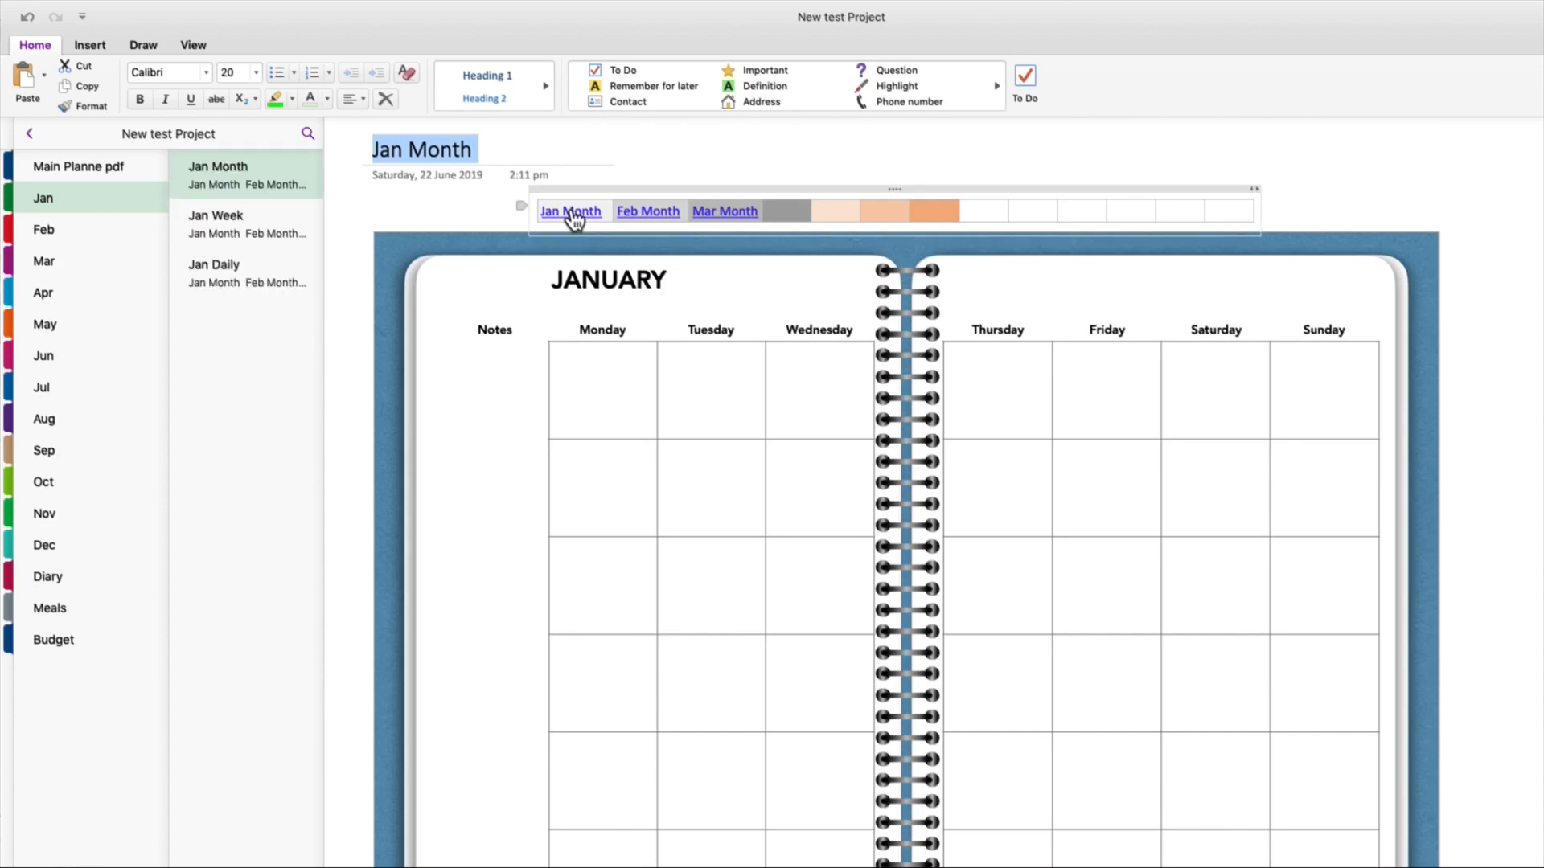
# - Follow the Mar Month link from the Jan Month page and paste the linked table strip on the Mar Month page
pyautogui.click(730, 213)
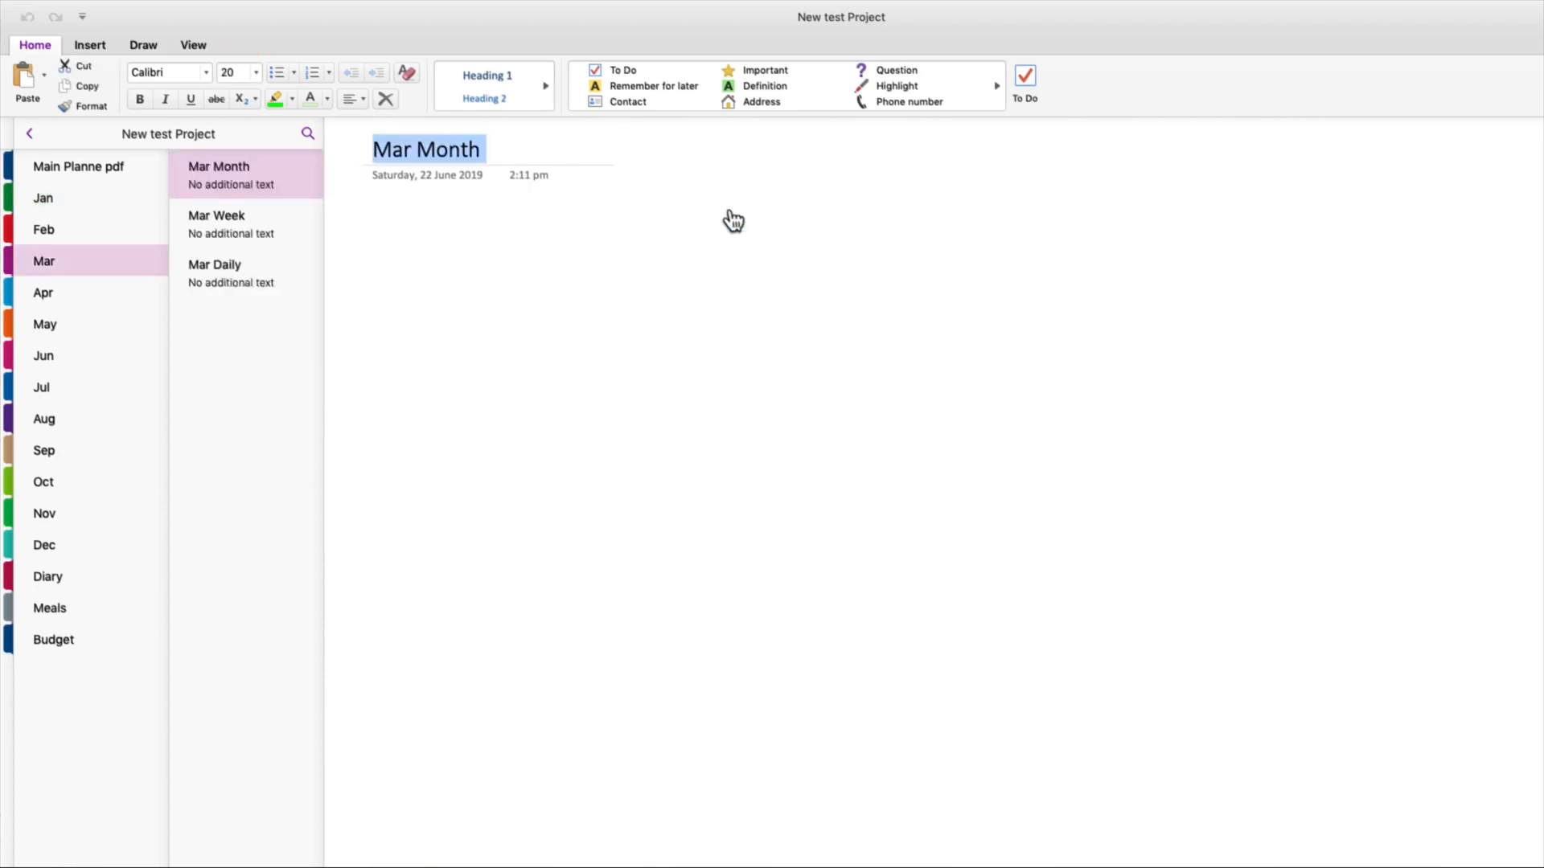
pyautogui.rightClick(707, 213)
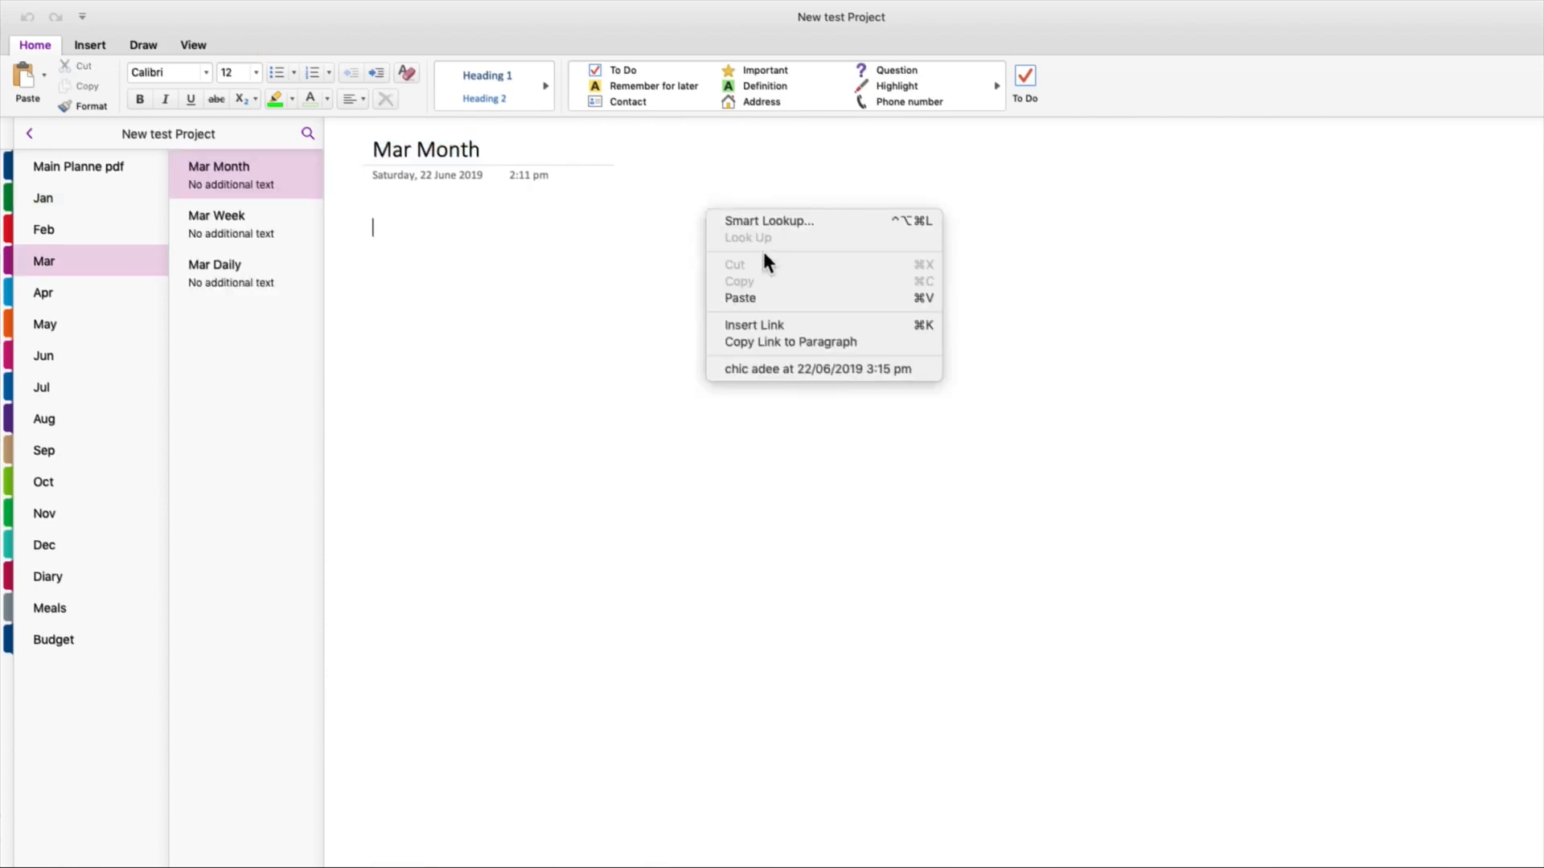
pyautogui.click(748, 299)
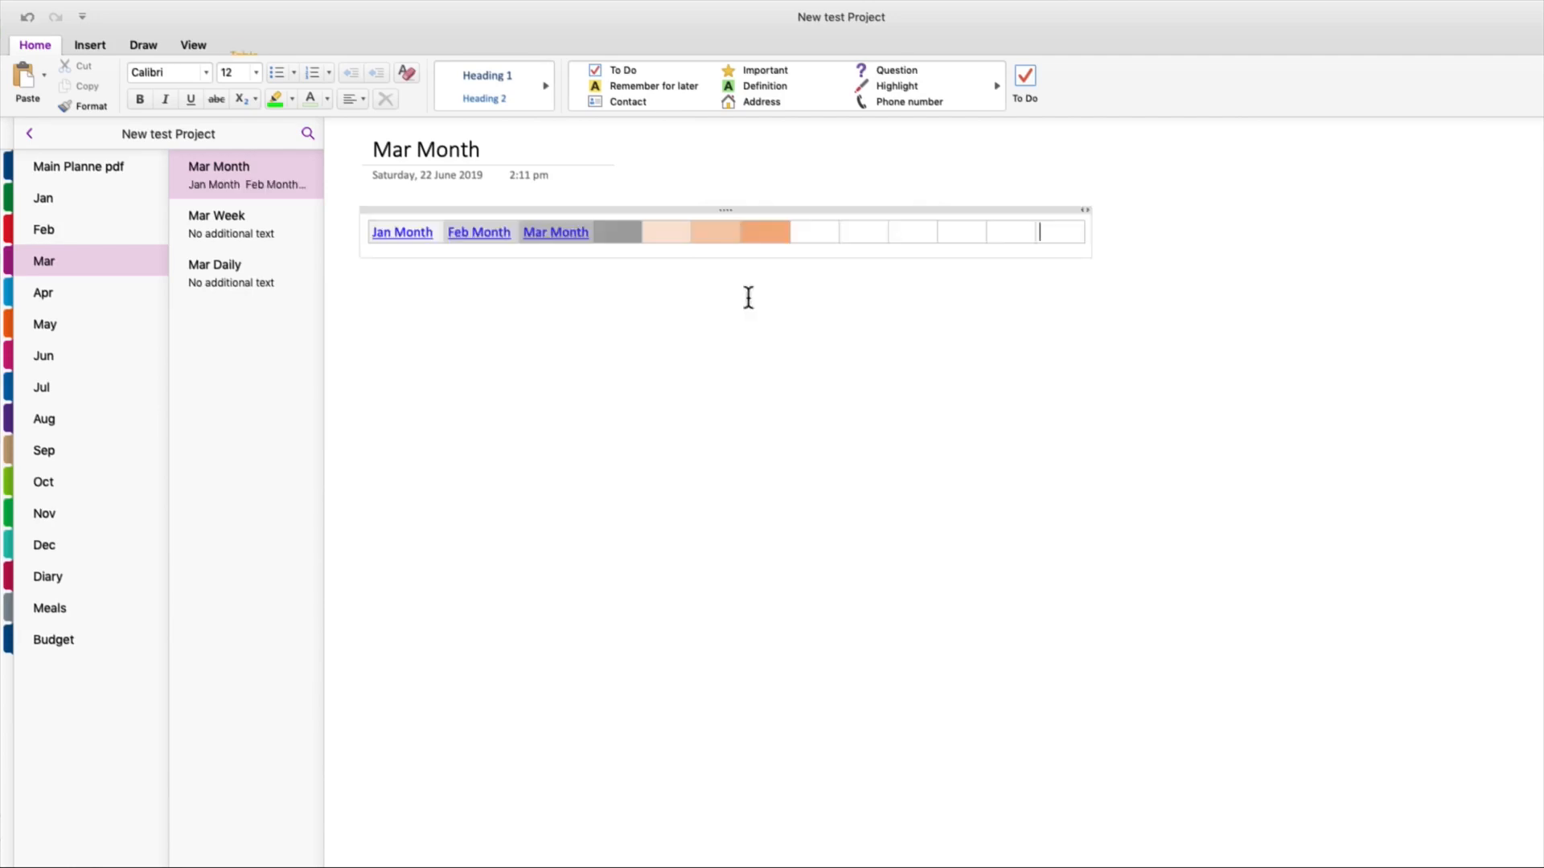
# - Test the Jan Month link on the Mar Month page and look through the Feb, Mar and Apr sections
pyautogui.click(402, 235)
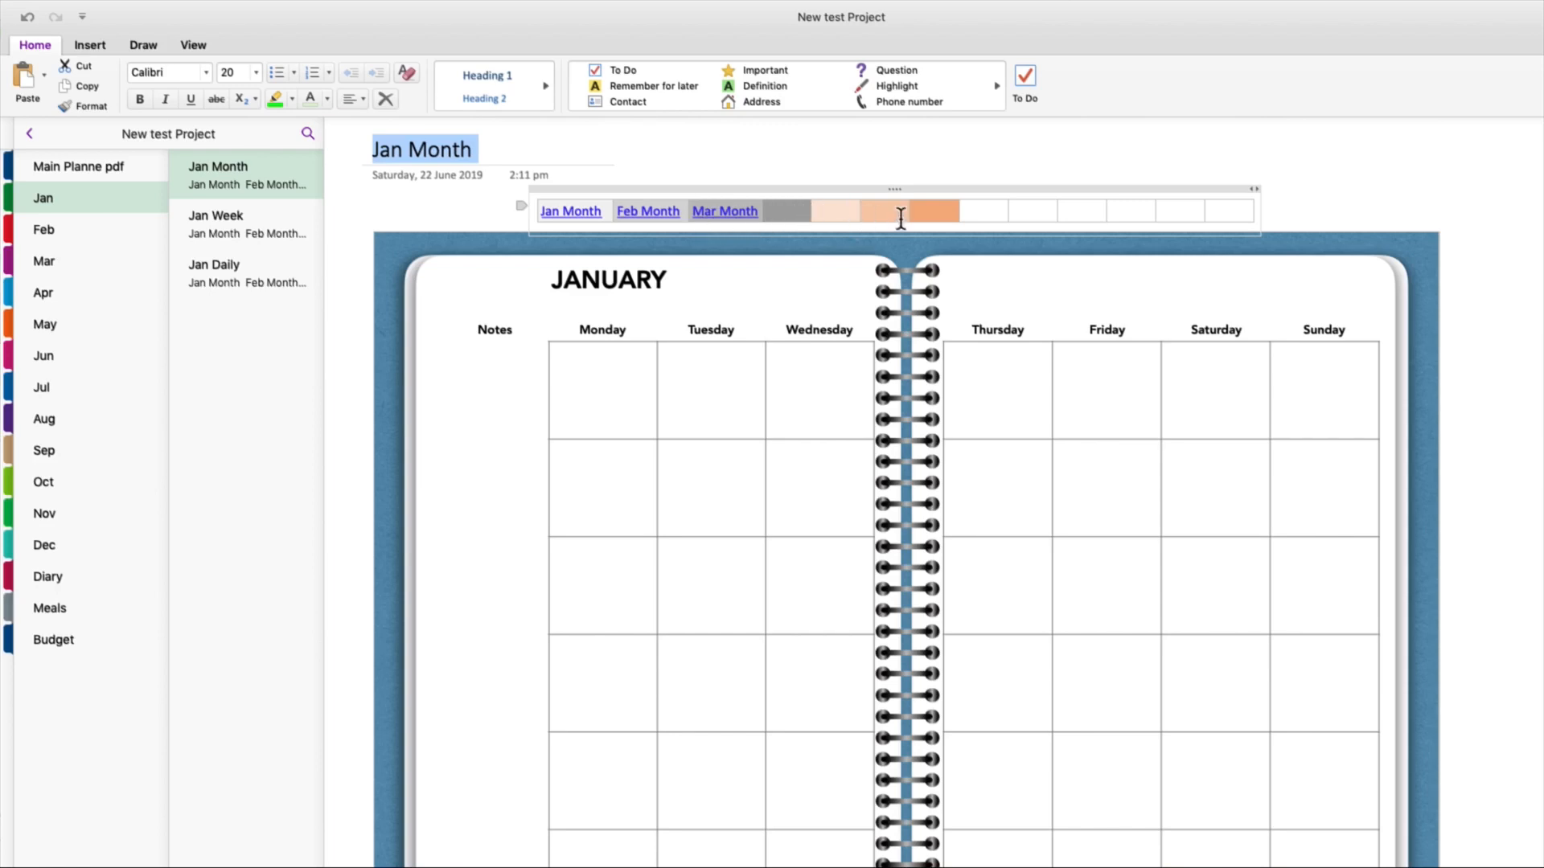
pyautogui.click(40, 229)
pyautogui.click(40, 261)
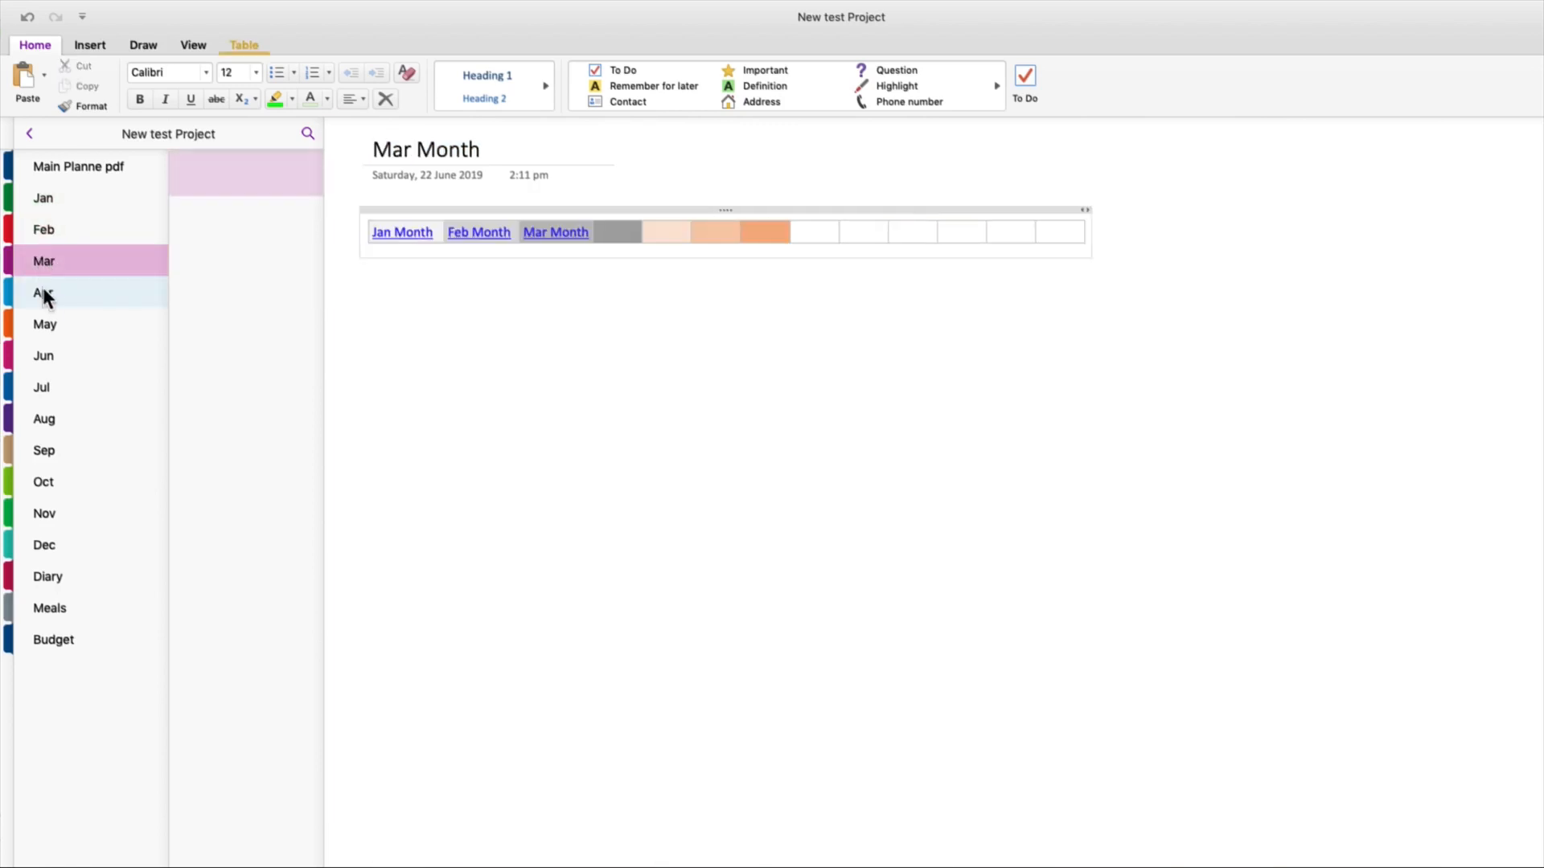
pyautogui.click(40, 292)
# - Move the linked table strip on the Jan Week page down onto the planner image's blue upper border
pyautogui.click(35, 197)
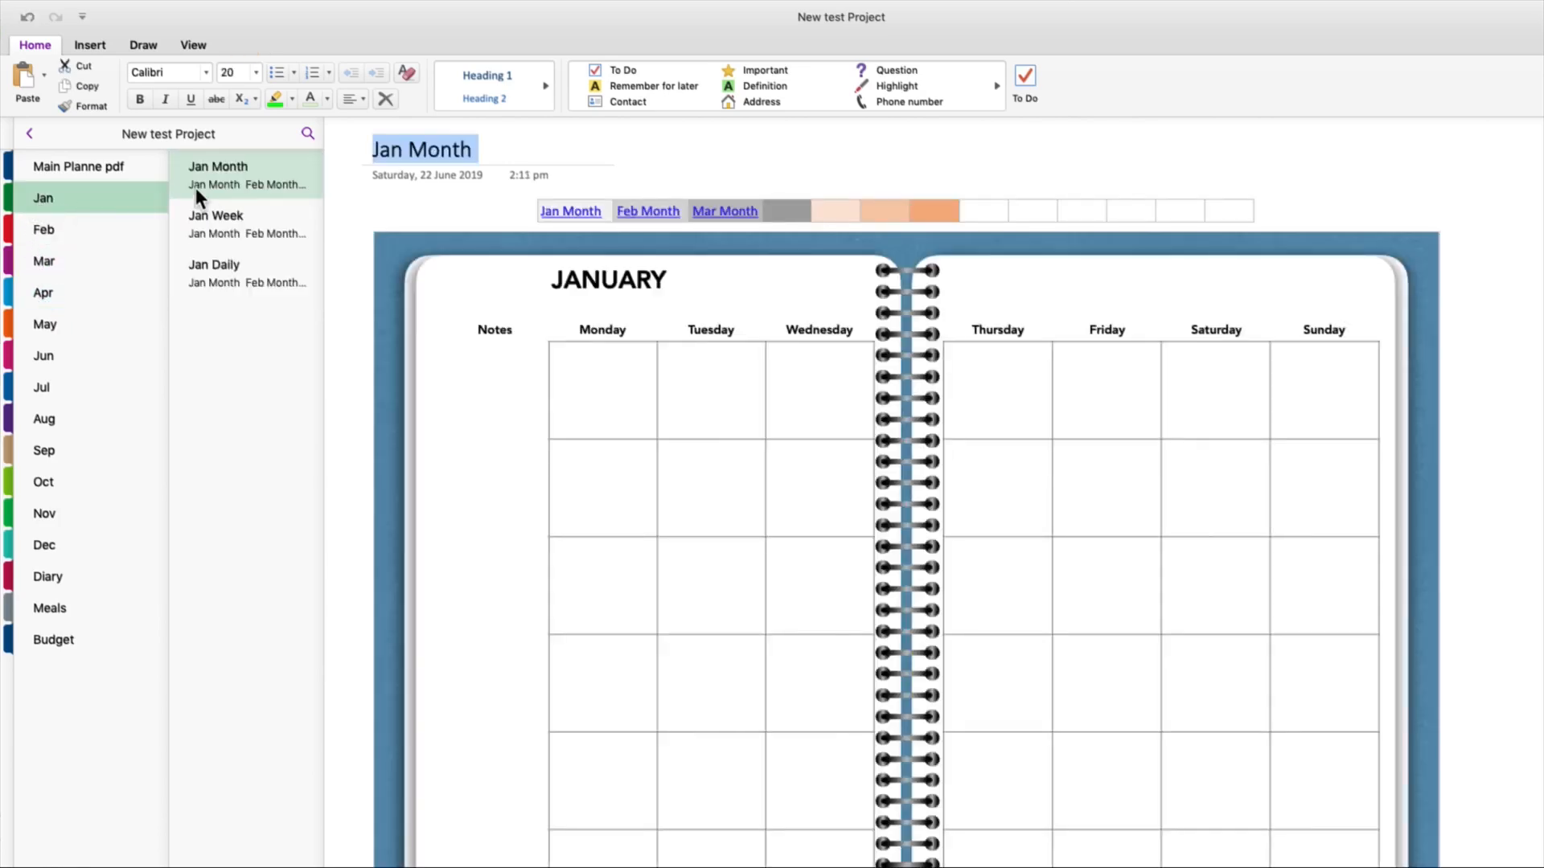
pyautogui.click(222, 214)
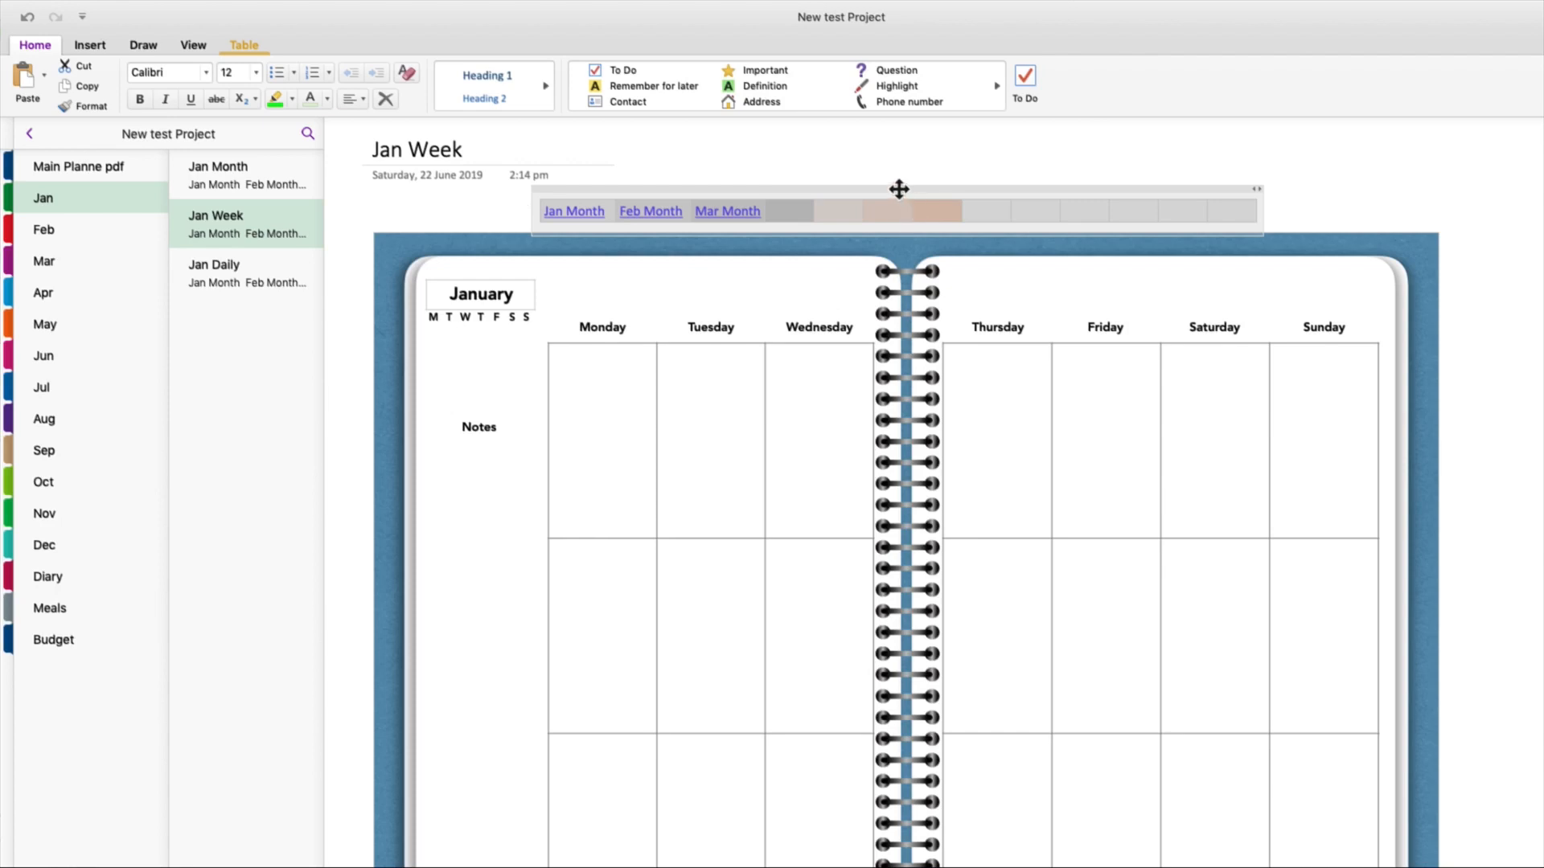
pyautogui.moveTo(898, 190); pyautogui.dragTo(897, 225)
pyautogui.click(941, 163)
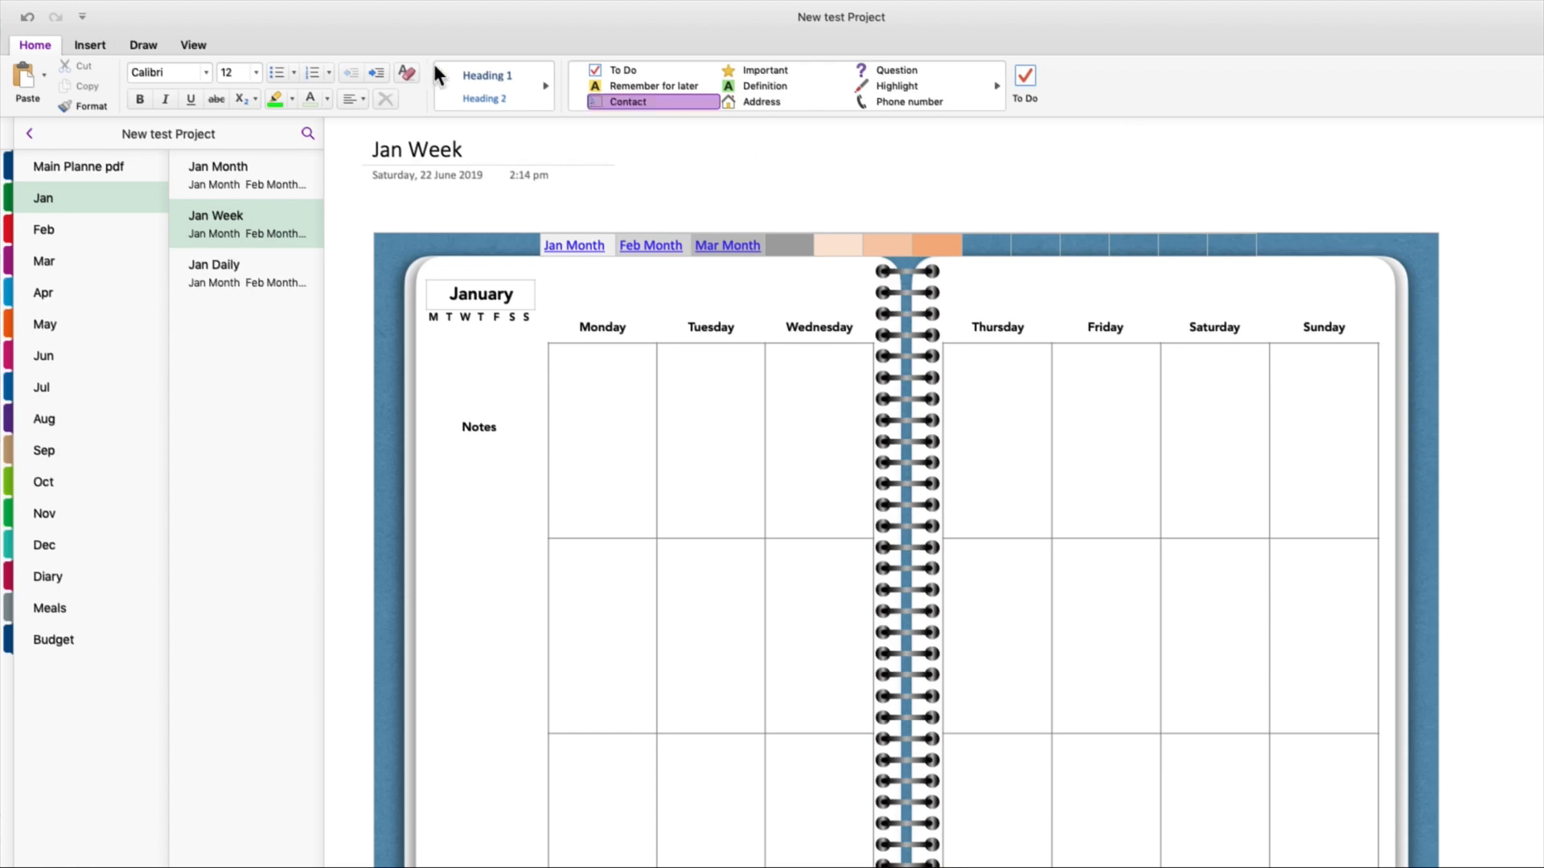
pyautogui.moveTo(131, 9)
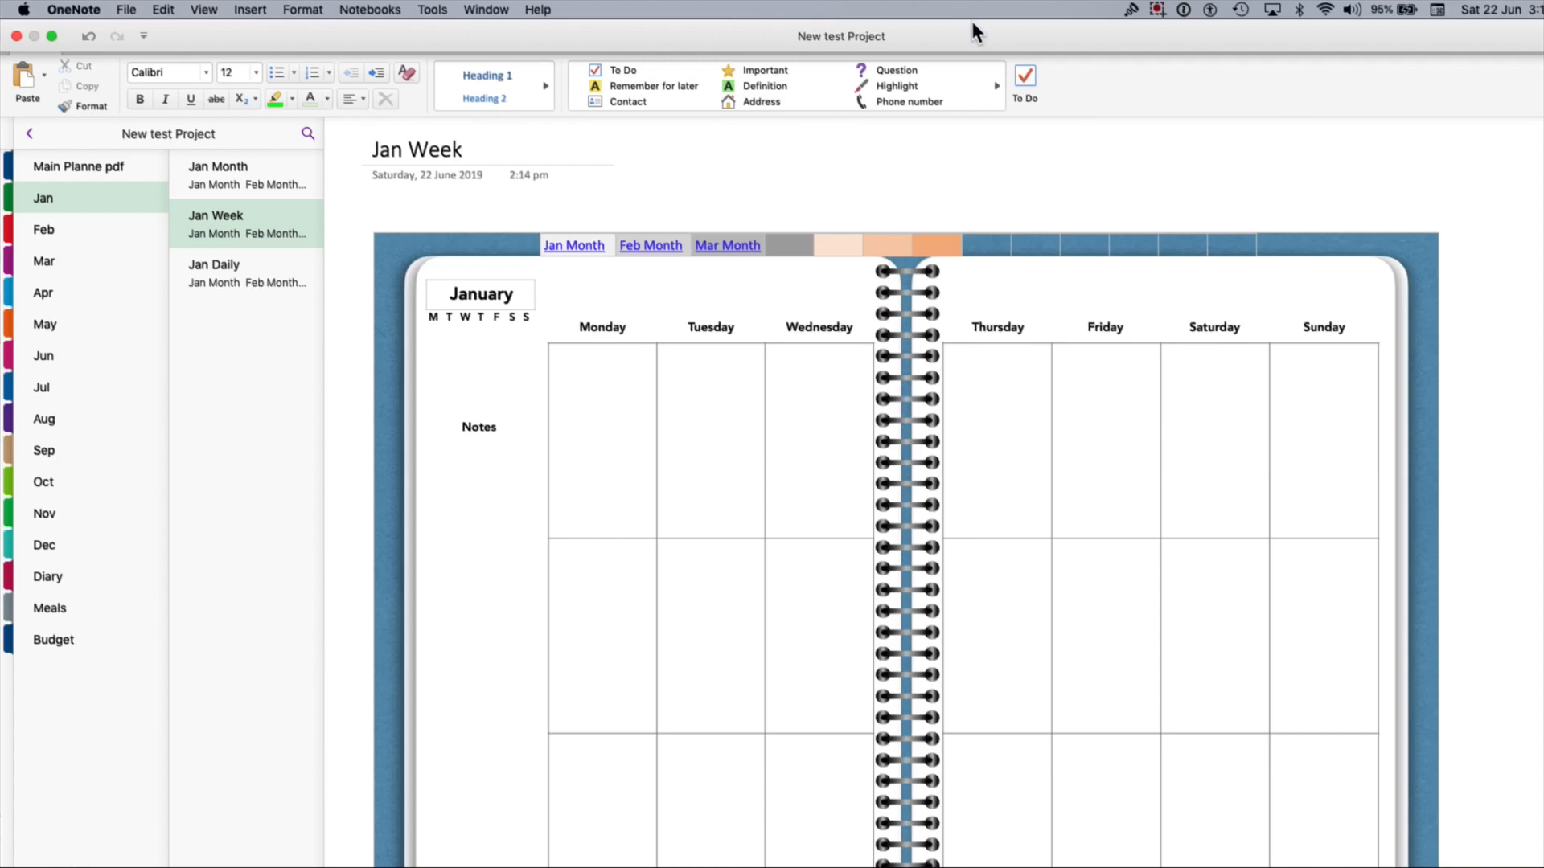
pyautogui.click(1157, 8)
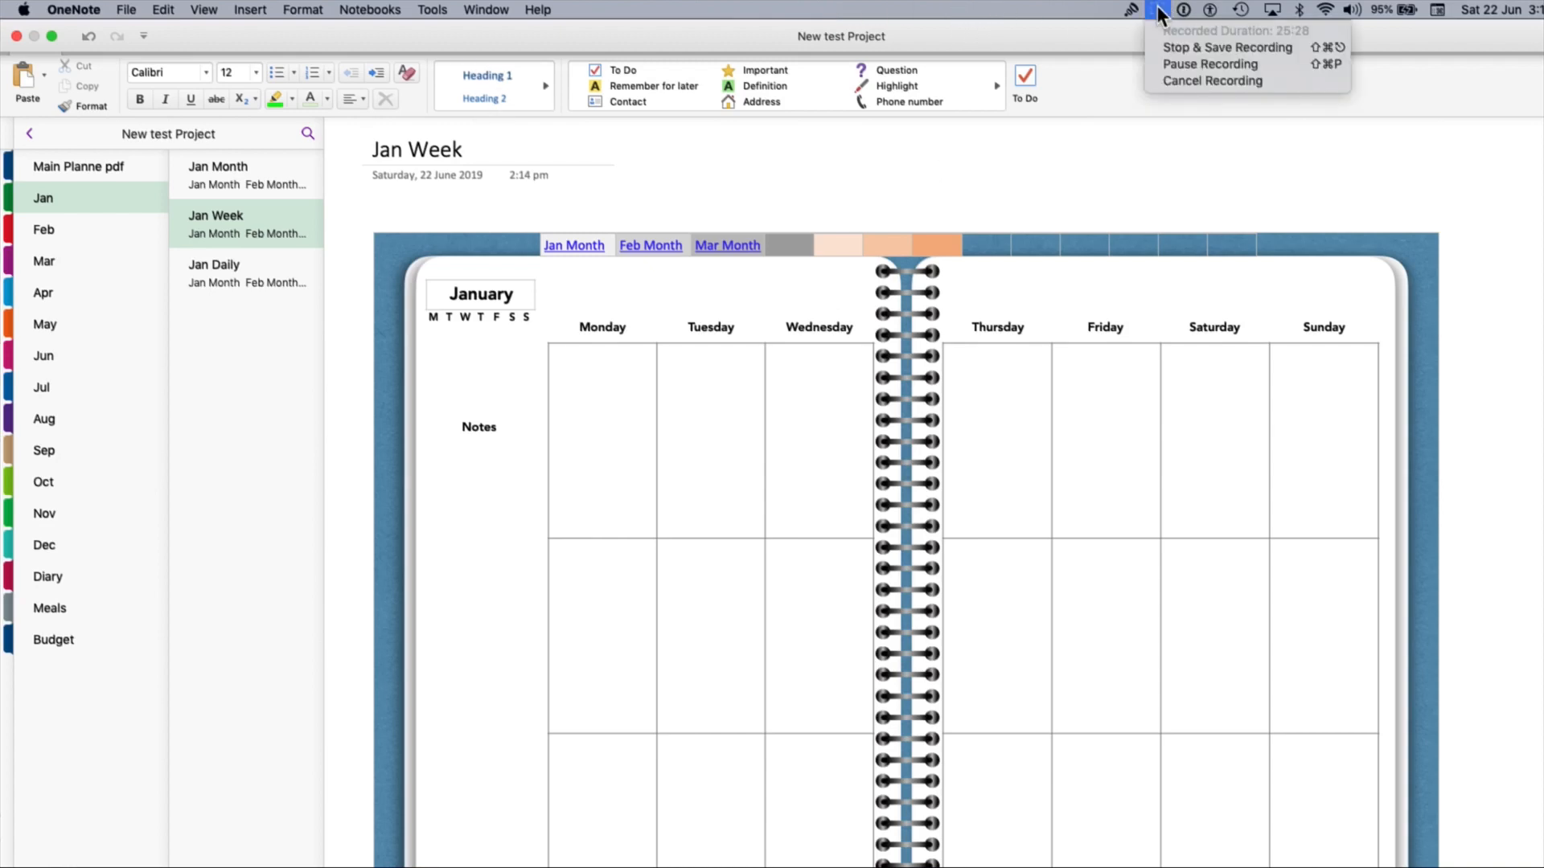
pyautogui.click(1175, 43)
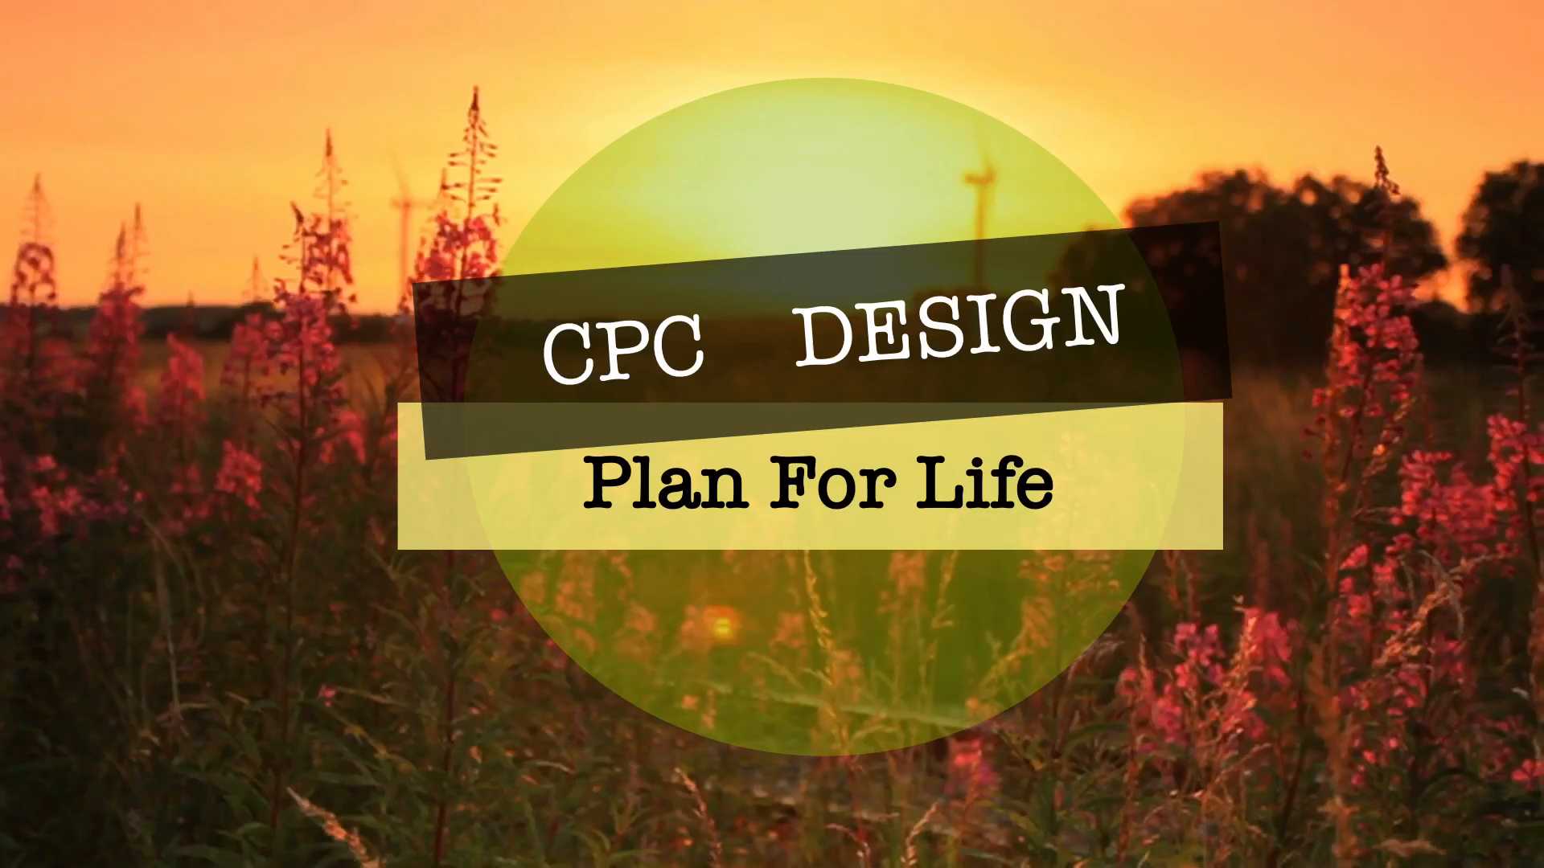